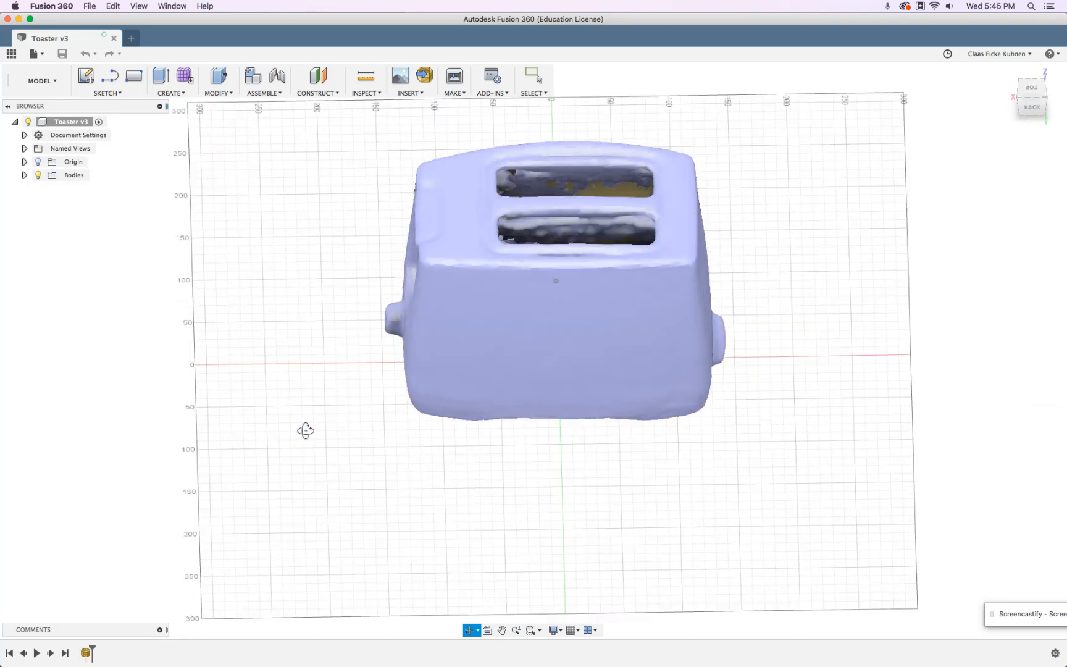
Create a sketch on the front XZ origin plane, looking straight at the toaster scan's front.
middle_click_drag(350, 436, 387, 400, "shift")
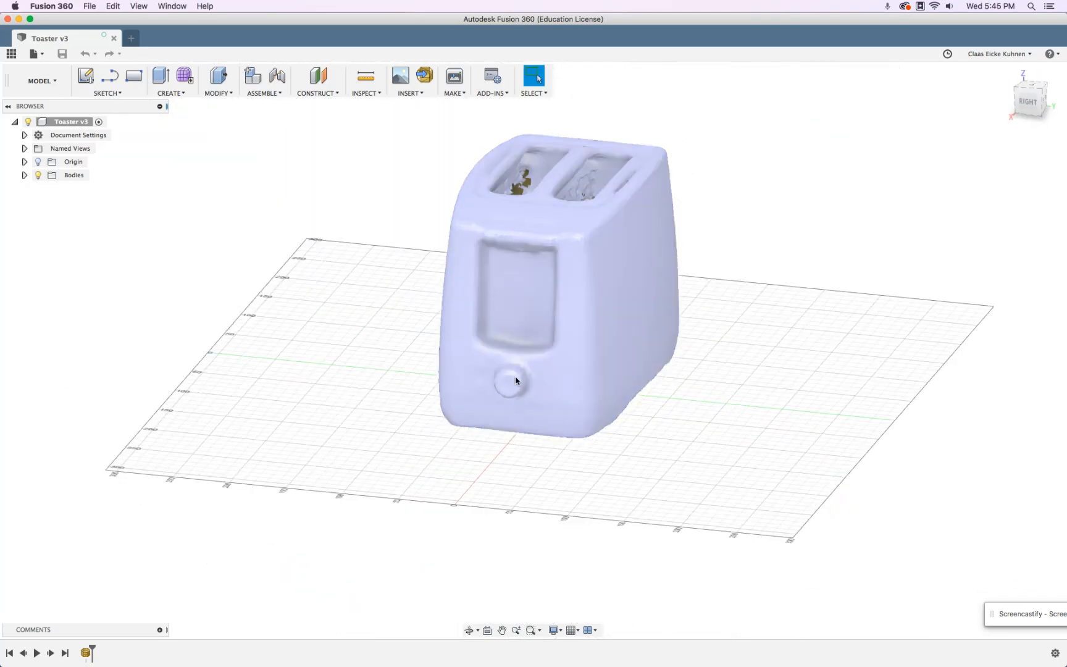
middle_click_drag(715, 422, 510, 400, "shift")
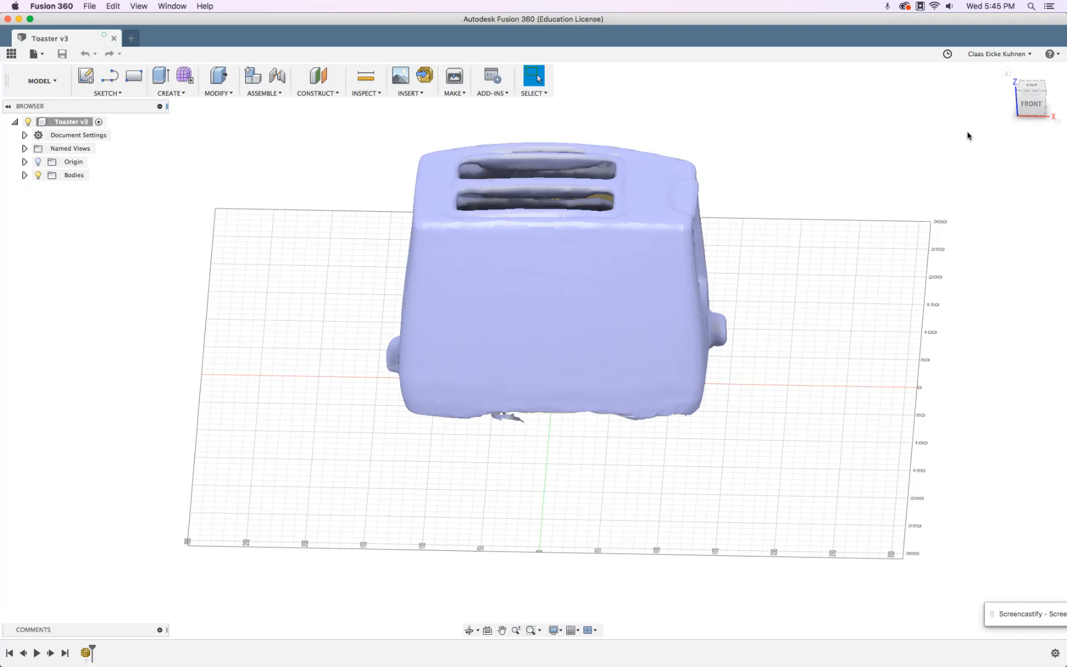
left_click(1031, 103)
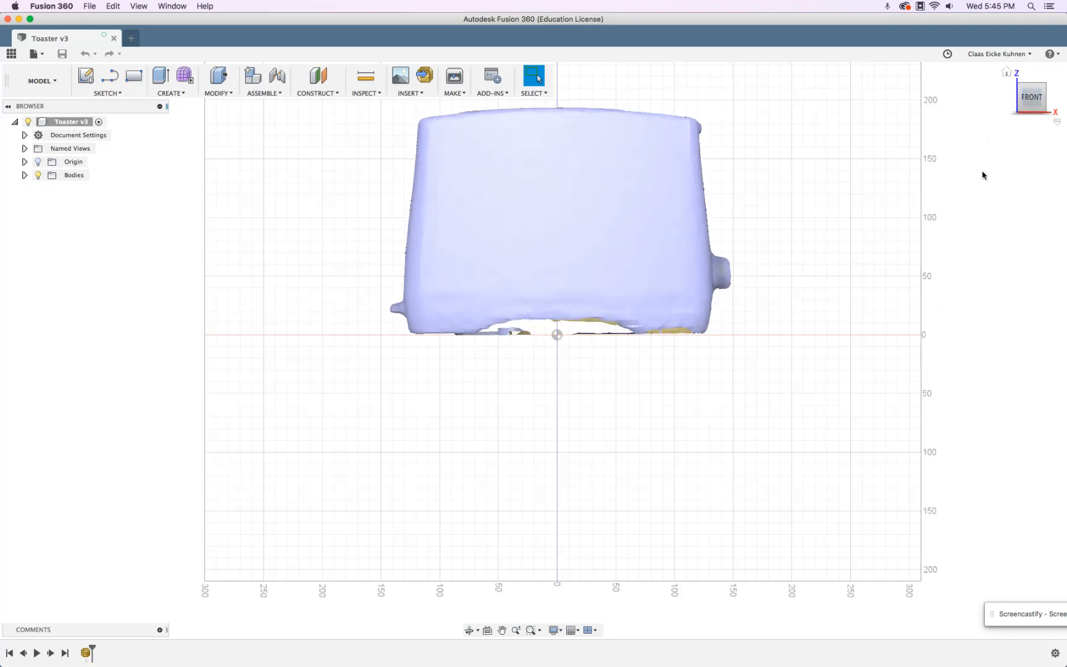
middle_click_drag(832, 233, 830, 297)
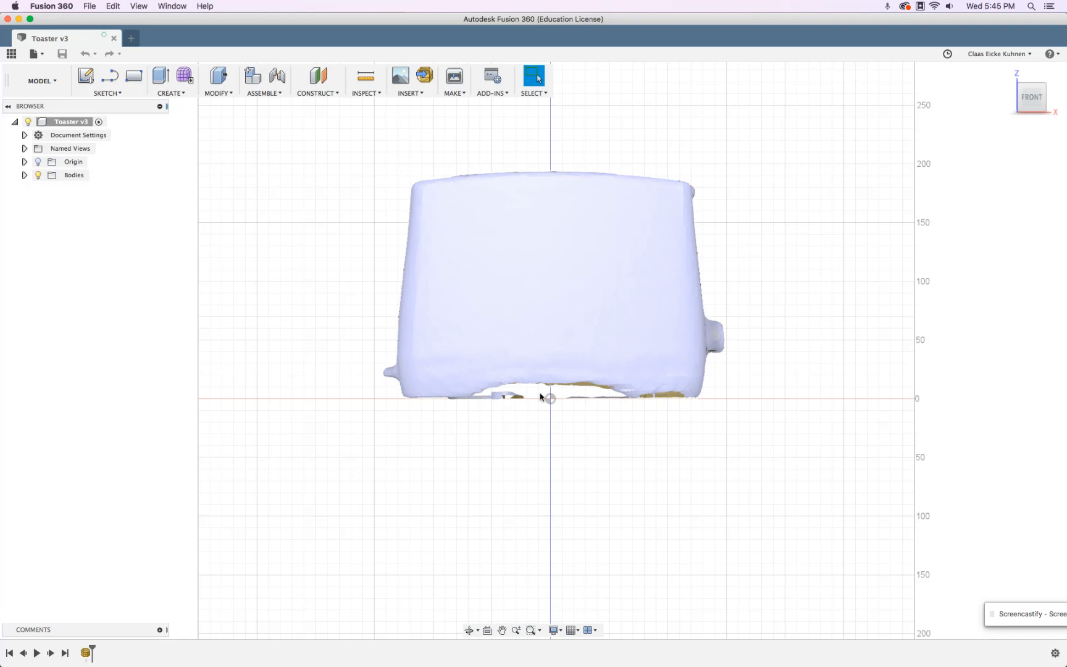
middle_click_drag(733, 372, 686, 395, "shift")
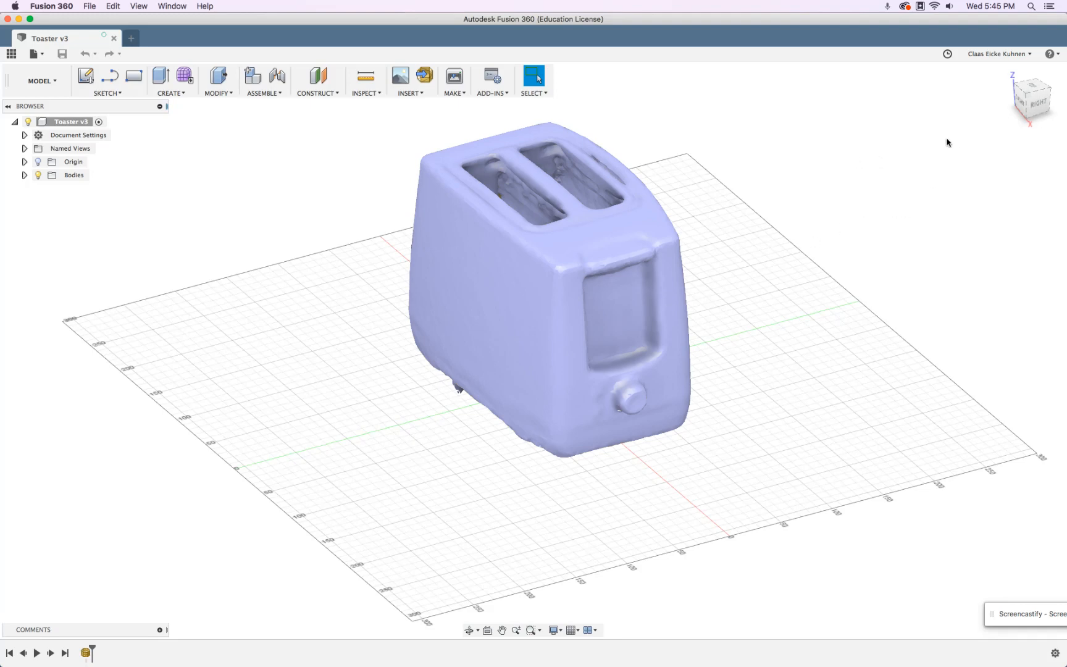
left_click(1020, 105)
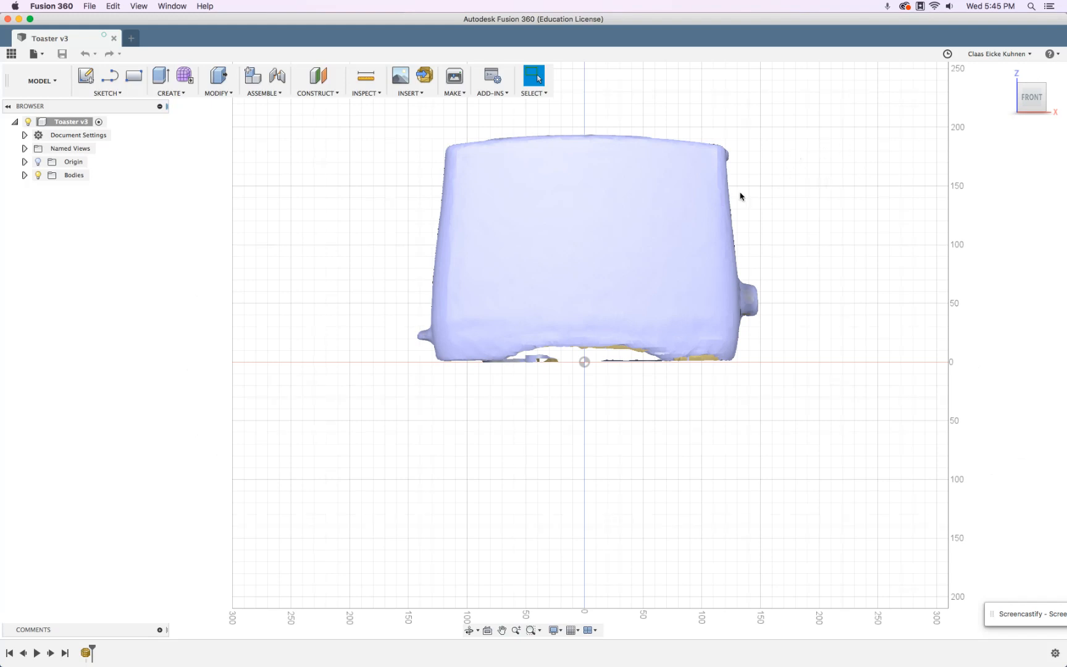
left_click(86, 75)
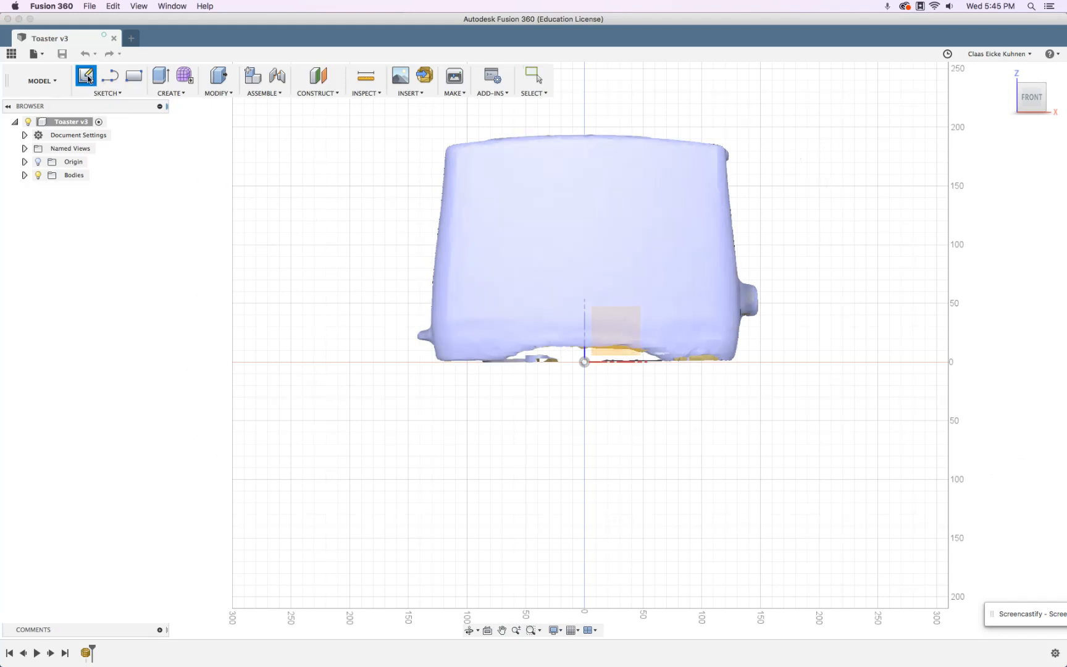
left_click(615, 357)
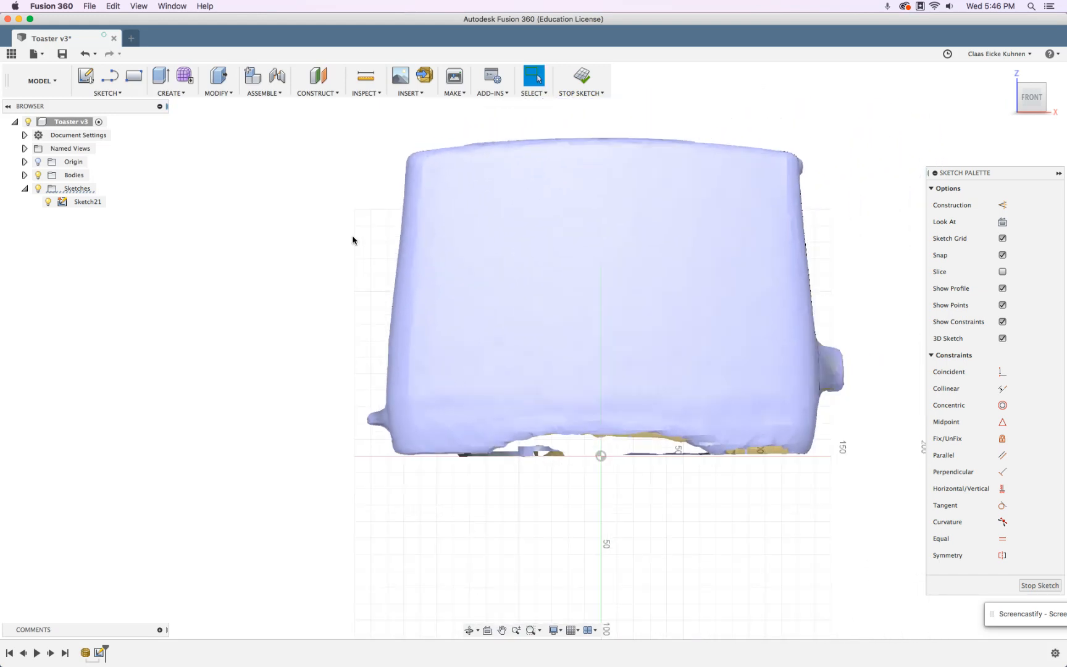
Draw a slanted line along the toaster's left side, from just above its top down to where the lower side starts curving inward.
key("l")
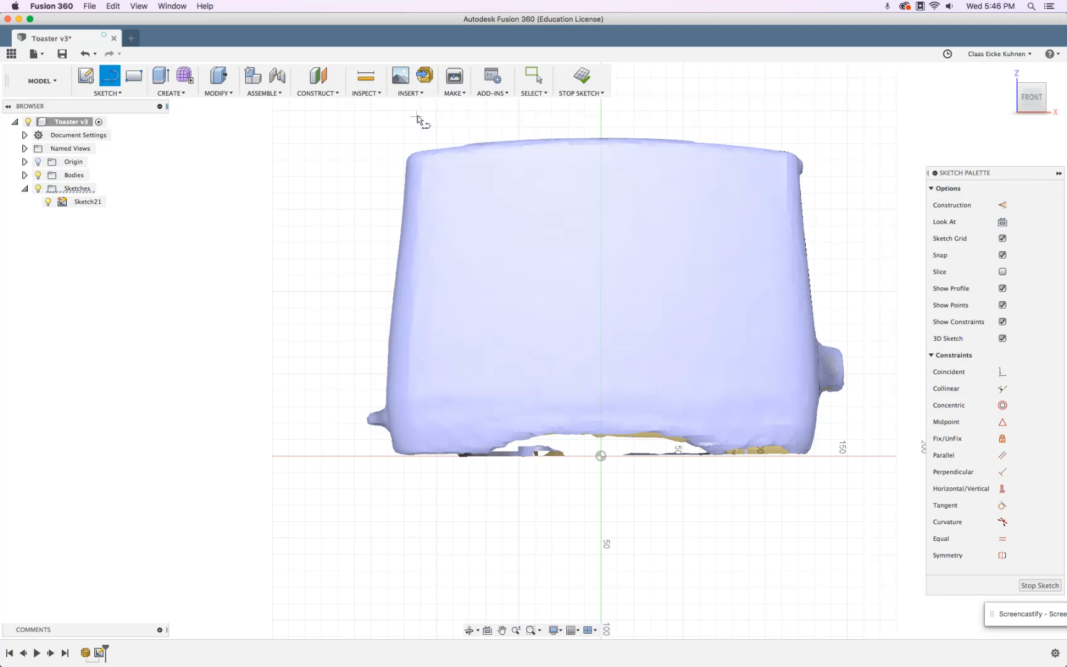
left_click(417, 115)
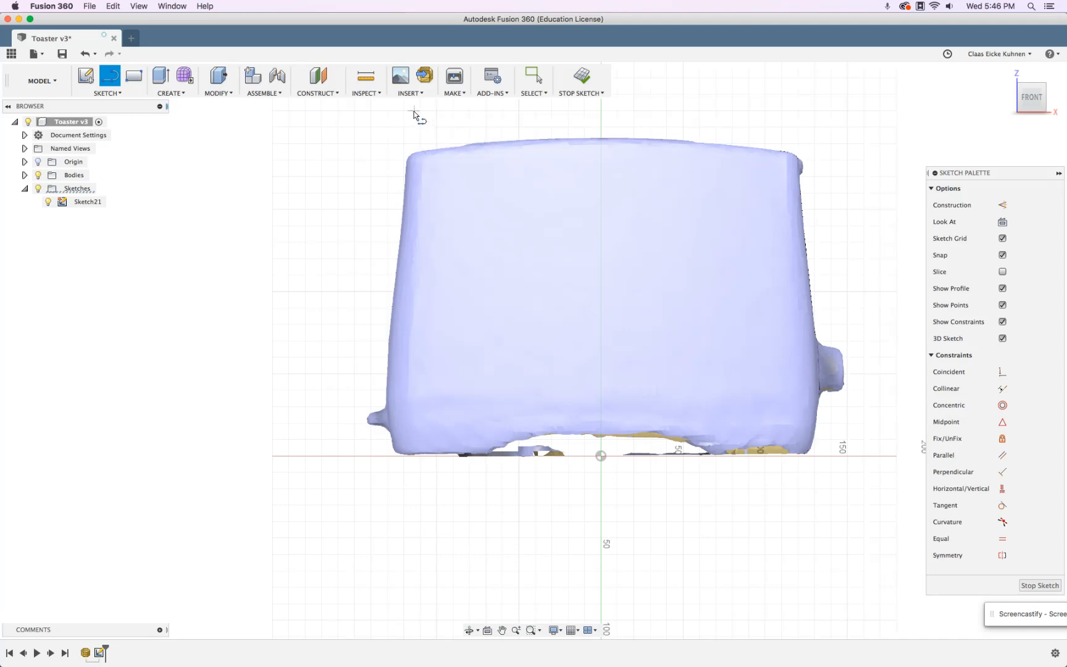
double_click(384, 391)
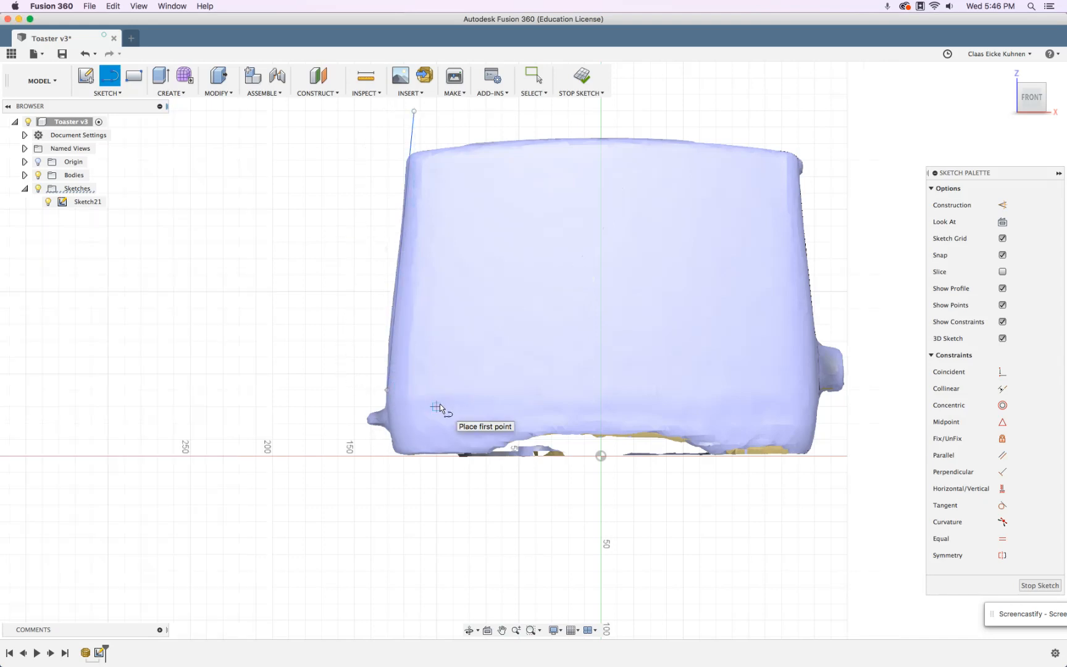
Draw an arc from the line's lower end along the rounded bottom corner, ending about 5 mm below the base line.
key("s")
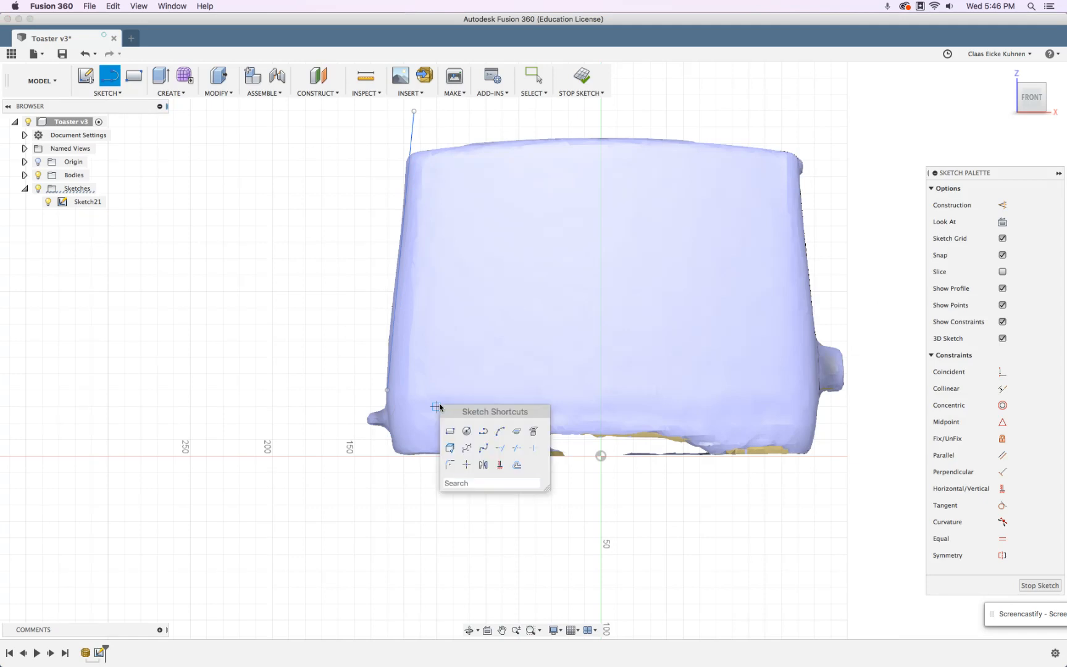
left_click(499, 434)
scroll(394, 446, "up", 1)
scroll(394, 446, "up", 2)
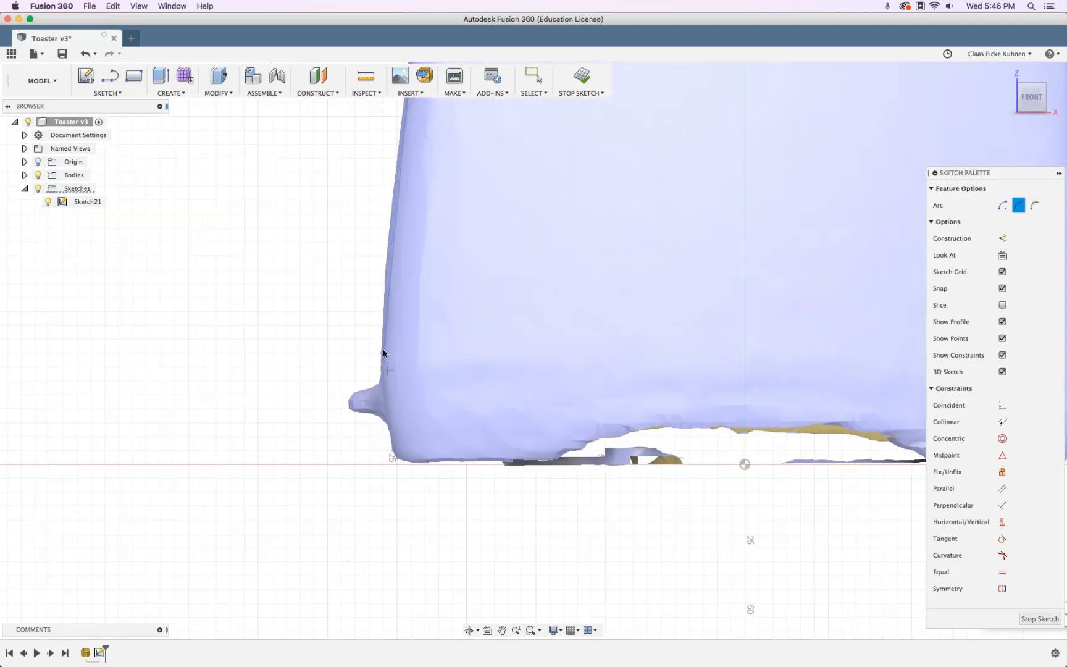
left_click(382, 351)
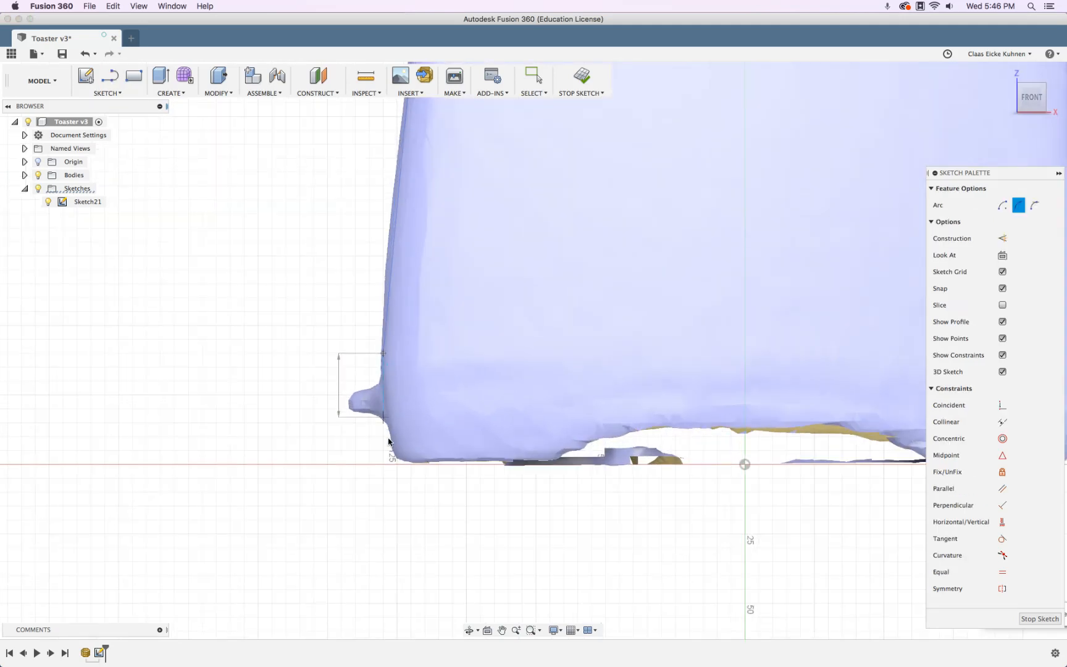
left_click(399, 469)
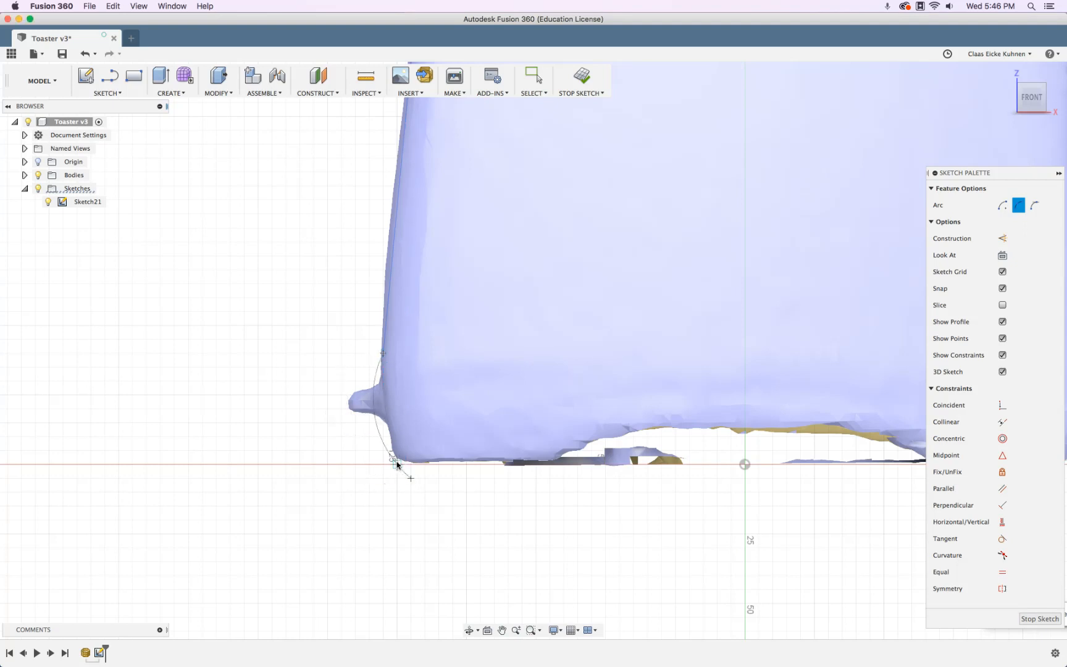
key("Escape")
key("Escape")
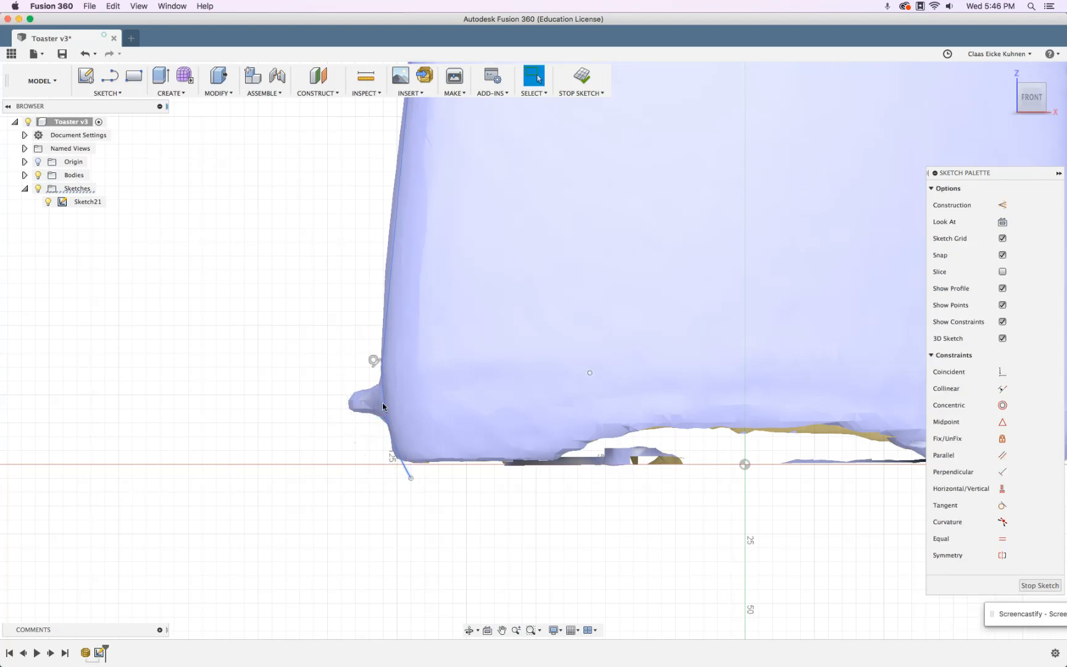
Hide the scan body to examine the line and arc profile on its own, and show the body again.
left_click(25, 175)
left_click(49, 188)
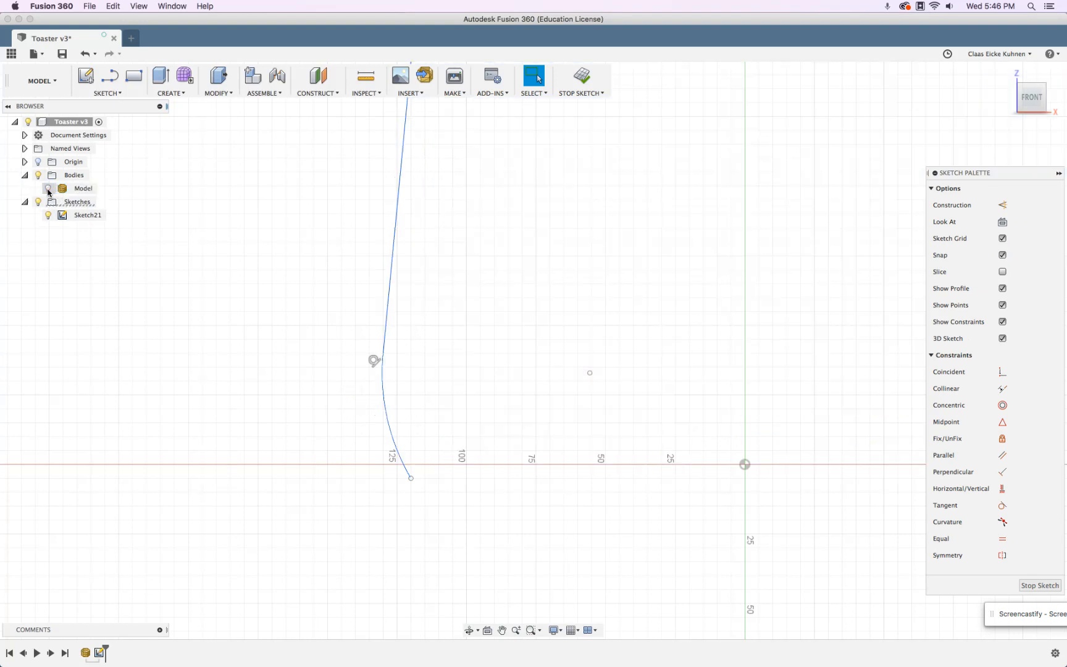
scroll(297, 353, "down", 5)
scroll(297, 354, "up", 3)
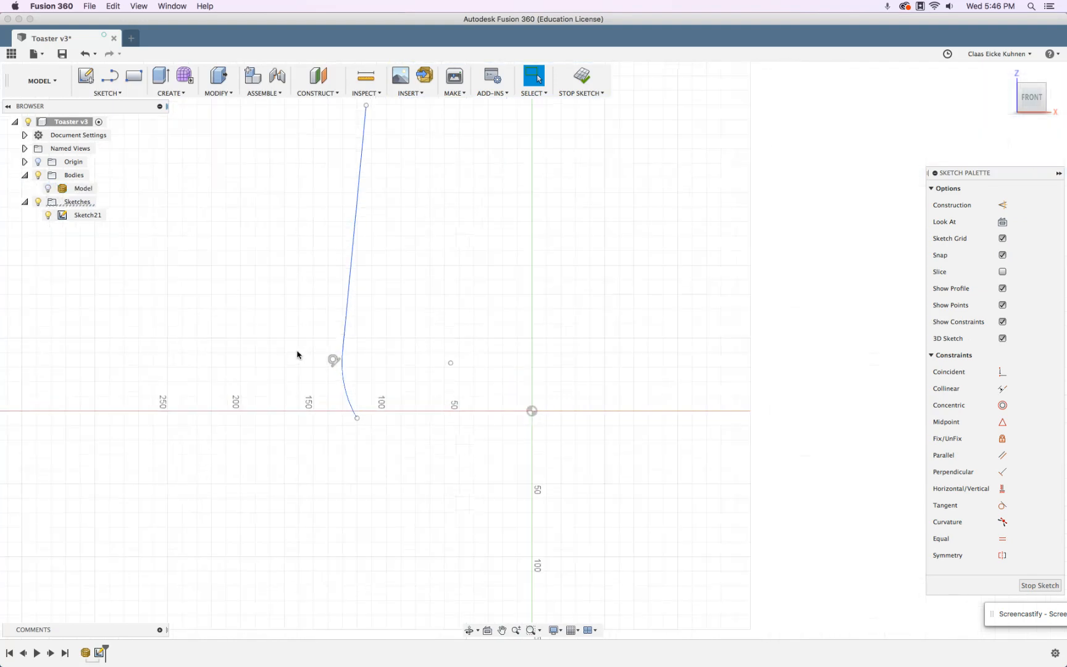
left_click(48, 189)
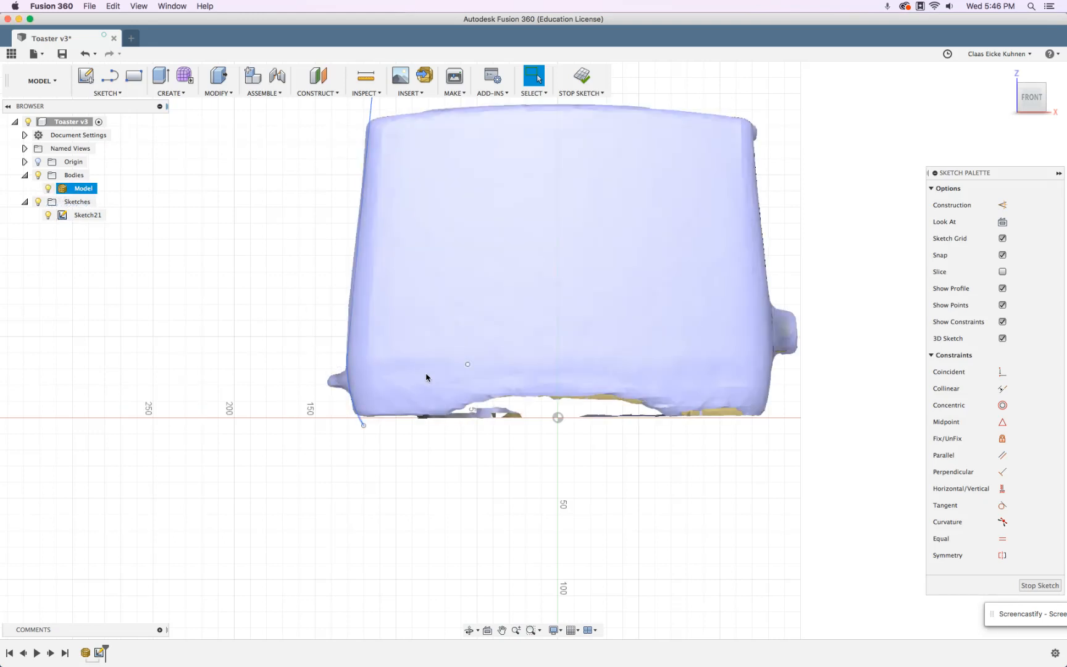
left_click(1003, 506)
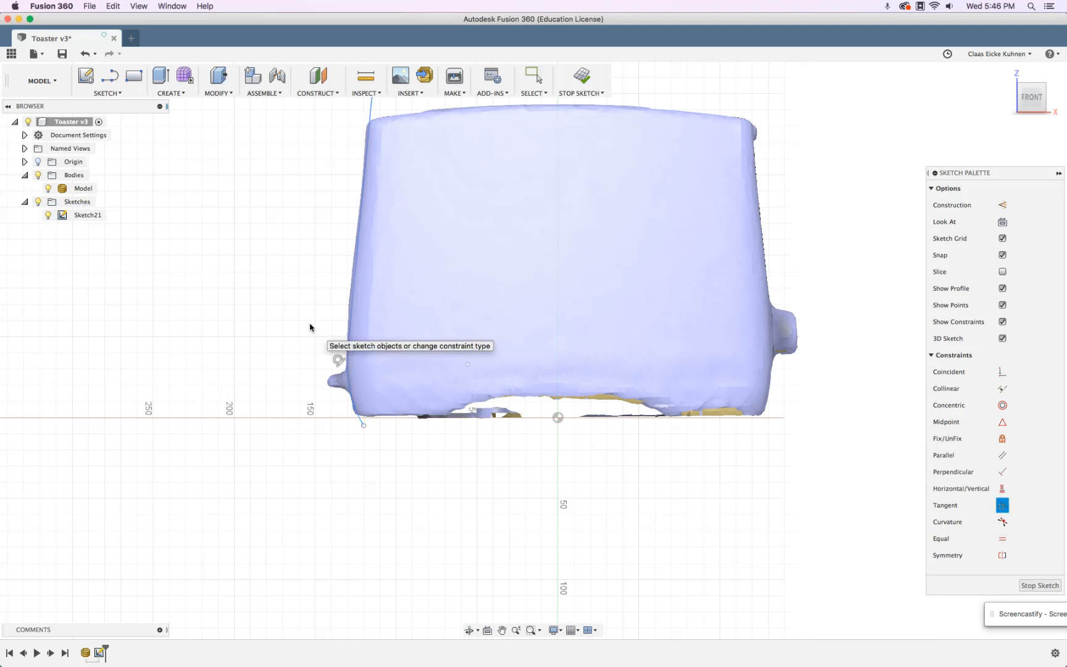
scroll(310, 328, "down", 5)
key("Escape")
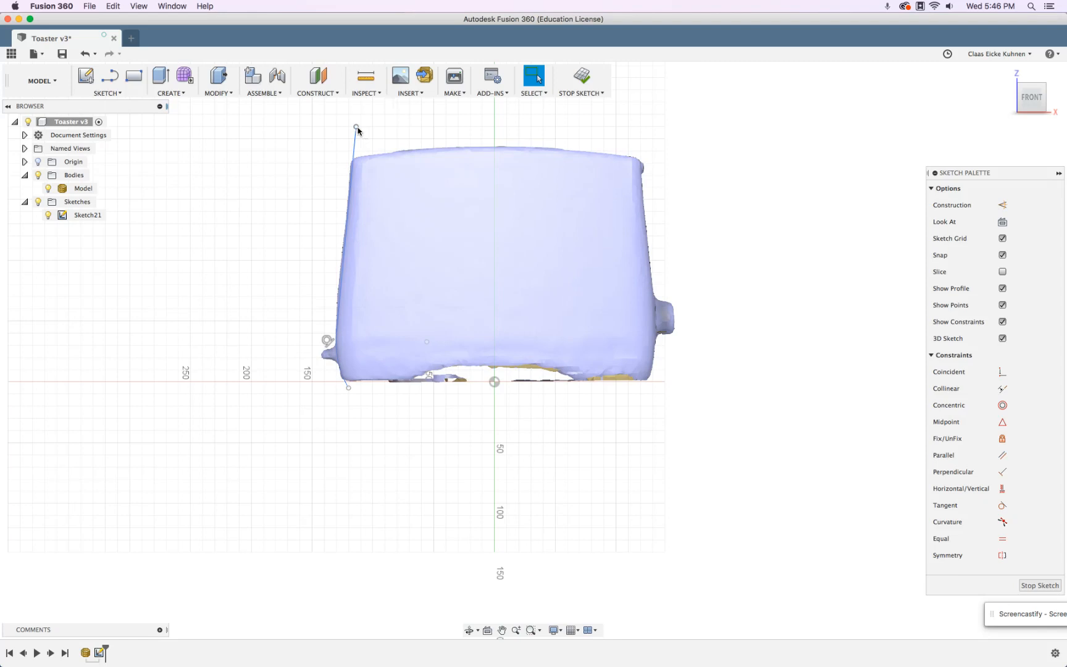
Try moving the line's upper endpoint outward and the arc's lower endpoint slightly, and undo both moves.
mouse_move(355, 129)
left_mouse_down()
mouse_move(328, 127)
mouse_move(373, 131)
mouse_move(325, 127)
mouse_move(367, 135)
mouse_move(335, 132)
left_mouse_up()
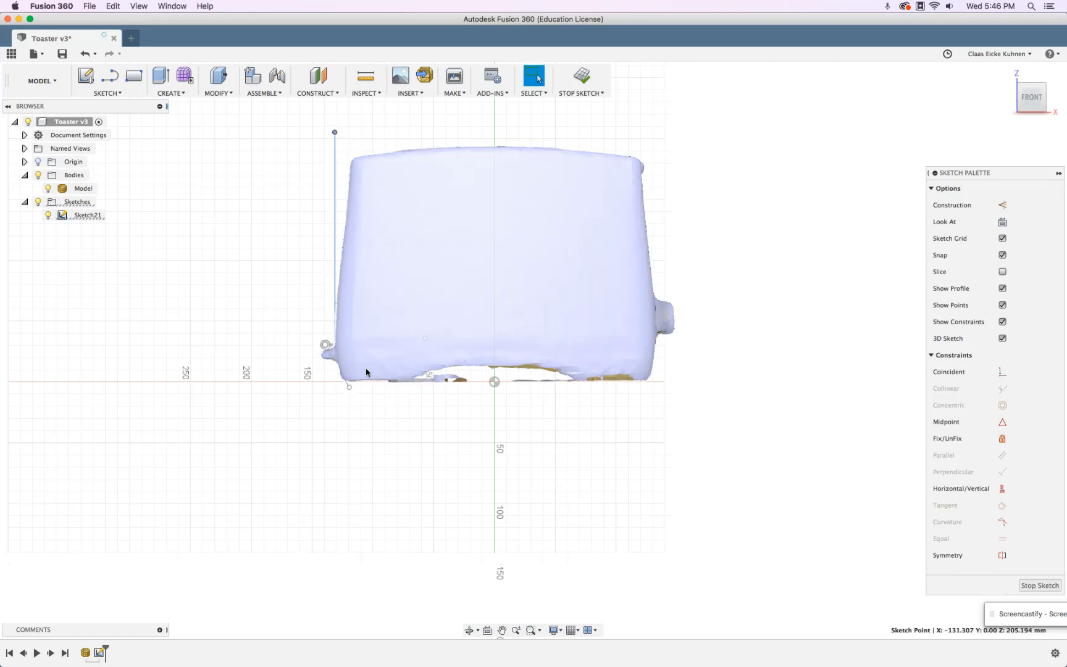
mouse_move(349, 387)
left_mouse_down()
mouse_move(322, 391)
mouse_move(367, 384)
mouse_move(332, 391)
mouse_move(347, 389)
left_mouse_up()
key("super+z")
key("super+z")
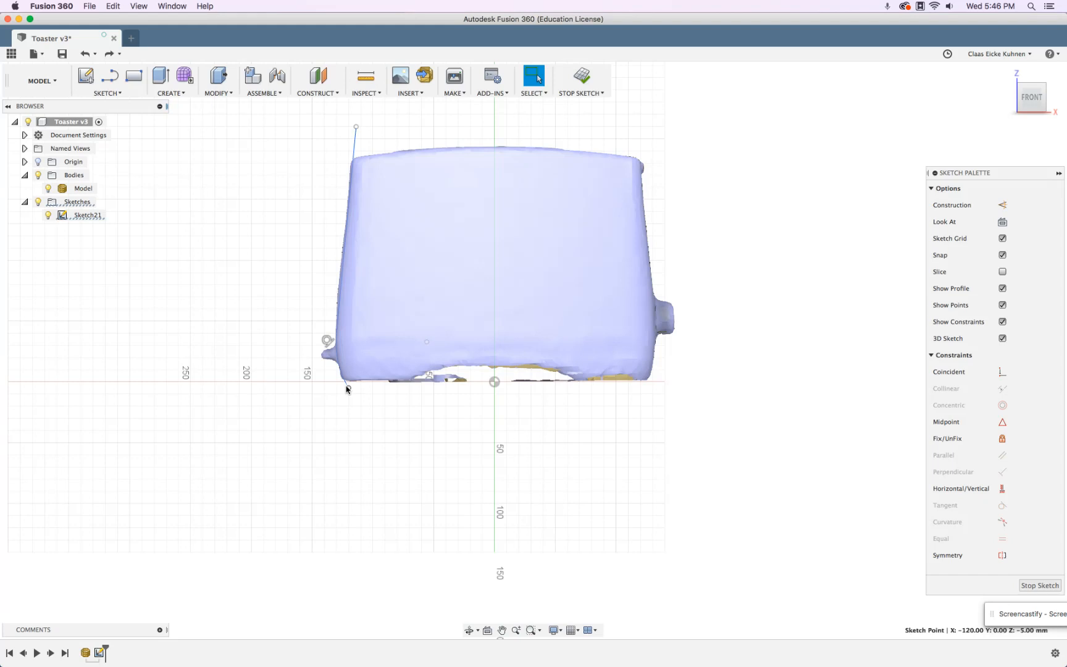
Finish the side profile sketch and switch to the Patch workspace.
scroll(347, 388, "up", 3)
scroll(348, 388, "down", 4)
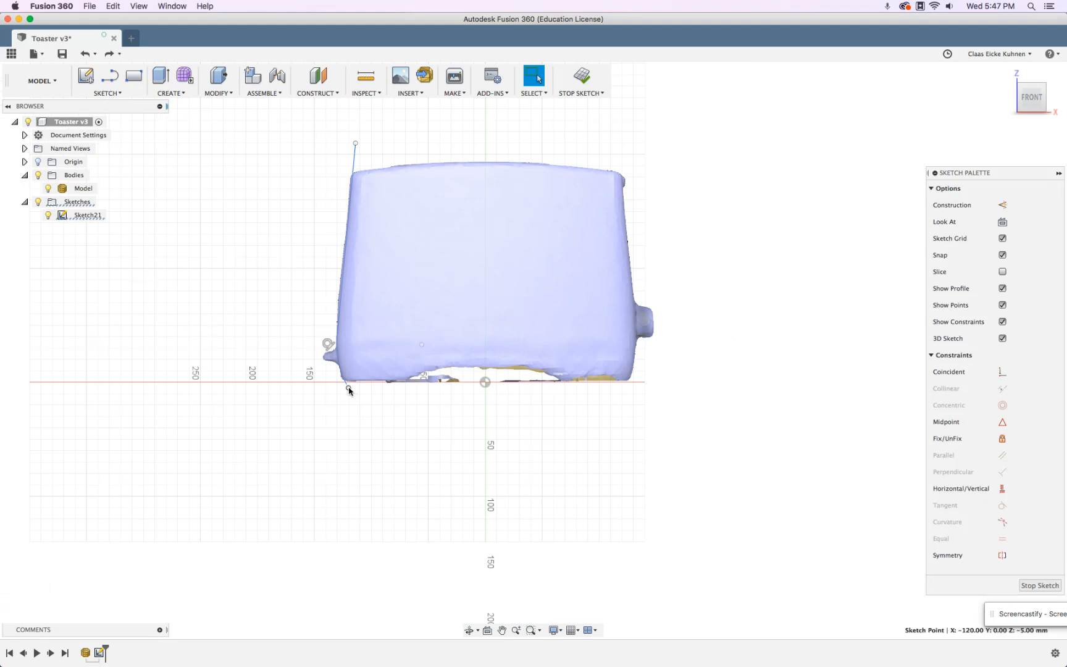
scroll(349, 389, "down", 2)
scroll(349, 389, "up", 3)
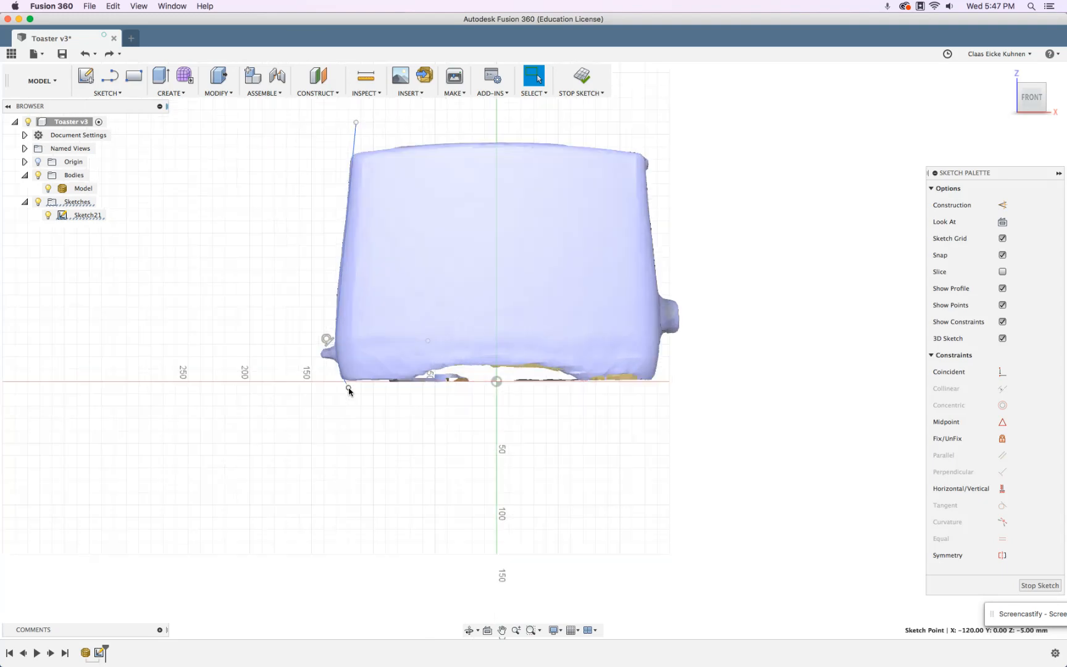
left_click(581, 80)
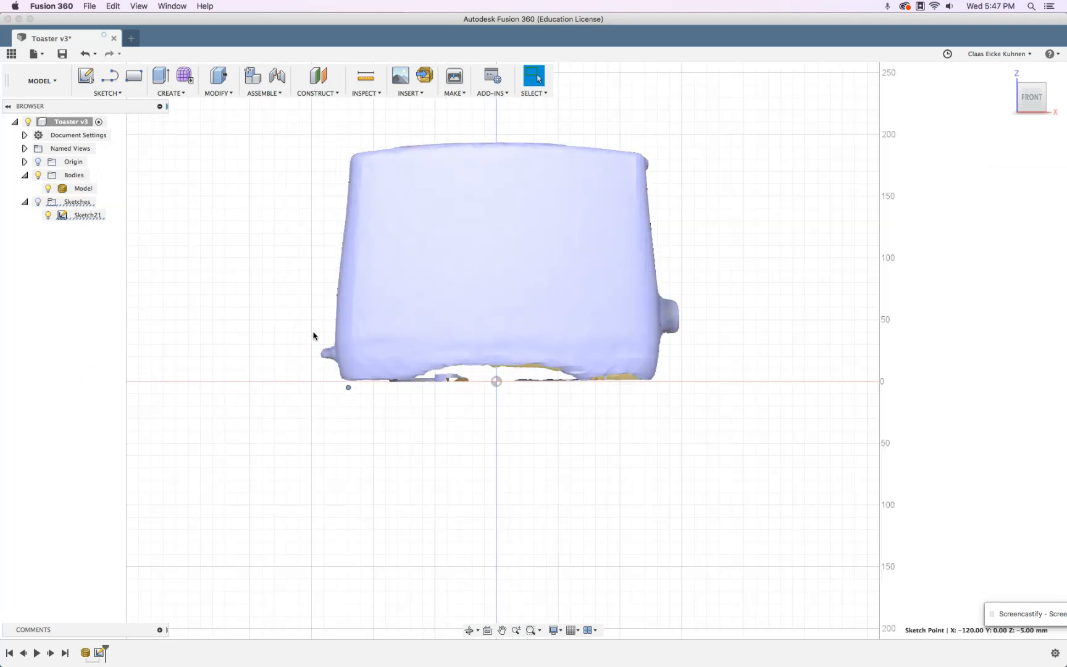
middle_click_drag(218, 290, 265, 301, "shift")
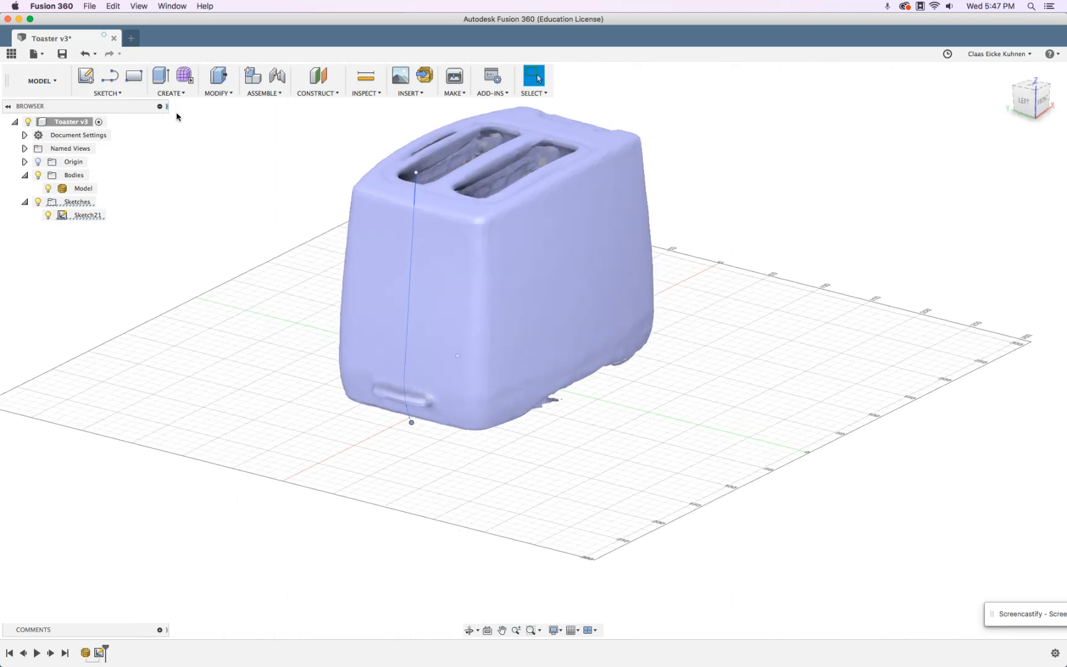
left_click(41, 81)
left_click(39, 122)
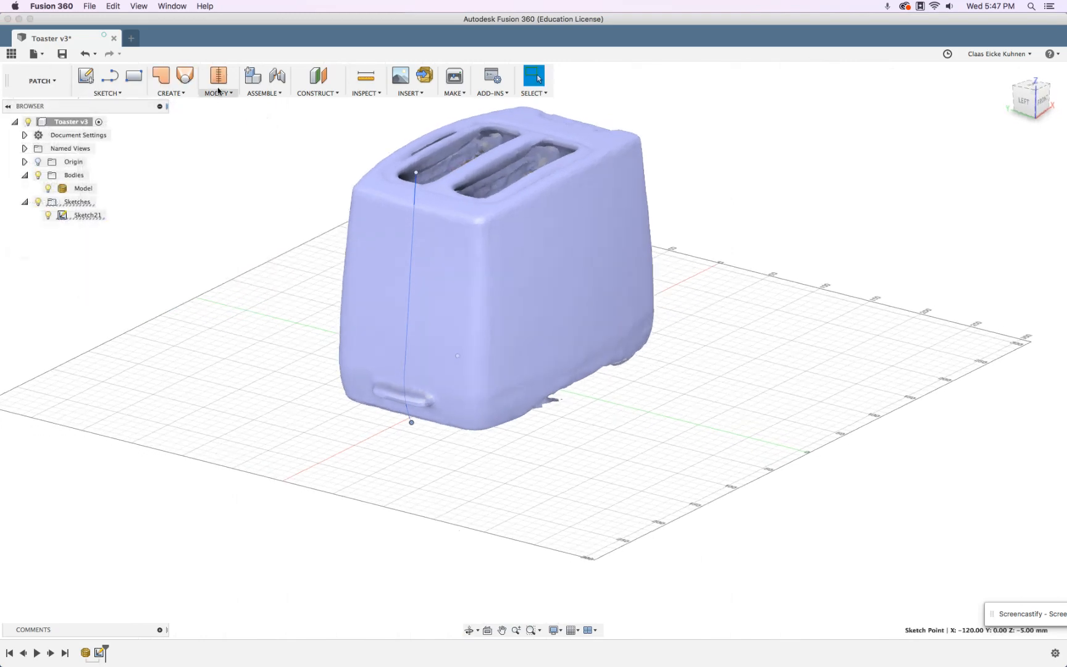
Extrude the chained line and arc profile symmetrically about 98 mm per side as a new surface body across the toaster's left side.
left_click(171, 93)
left_click(176, 106)
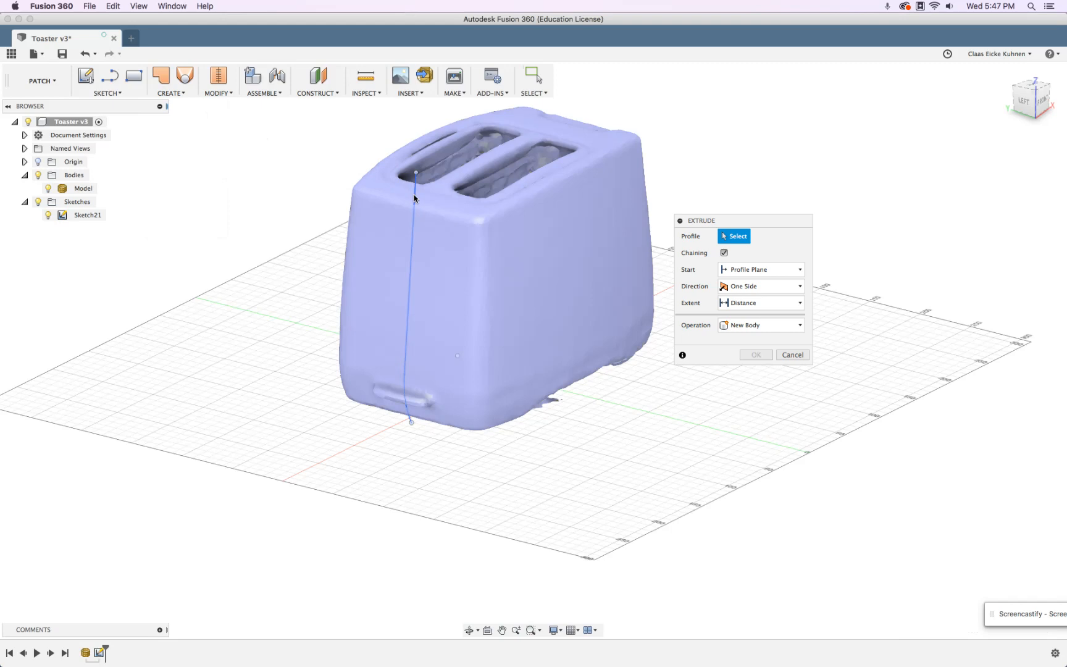
left_click(415, 198)
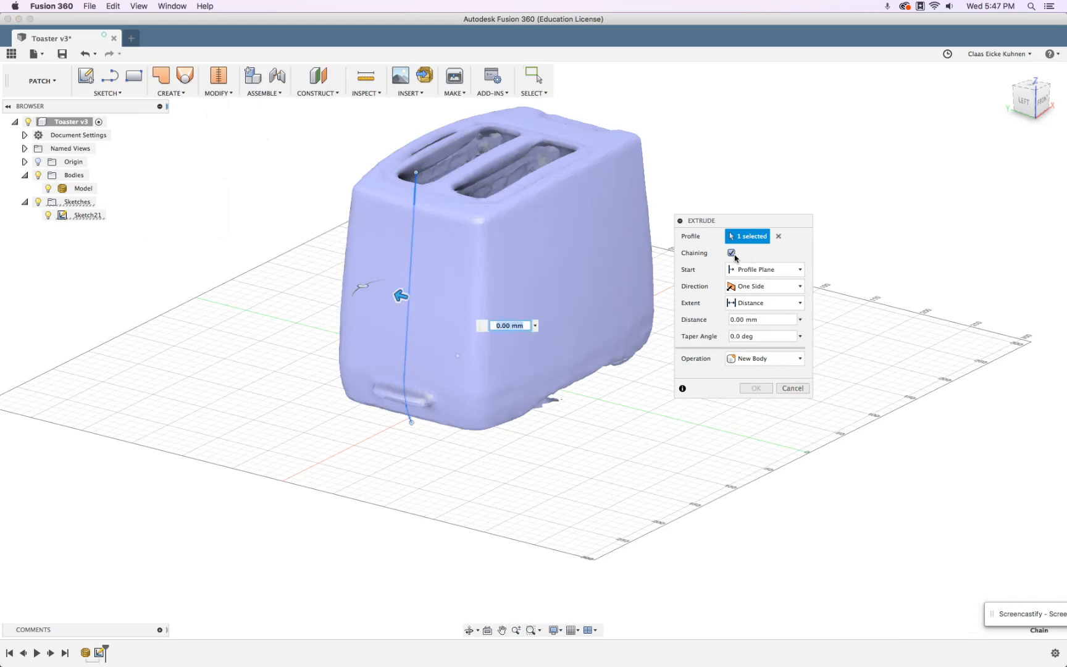
left_click_drag(398, 296, 302, 271)
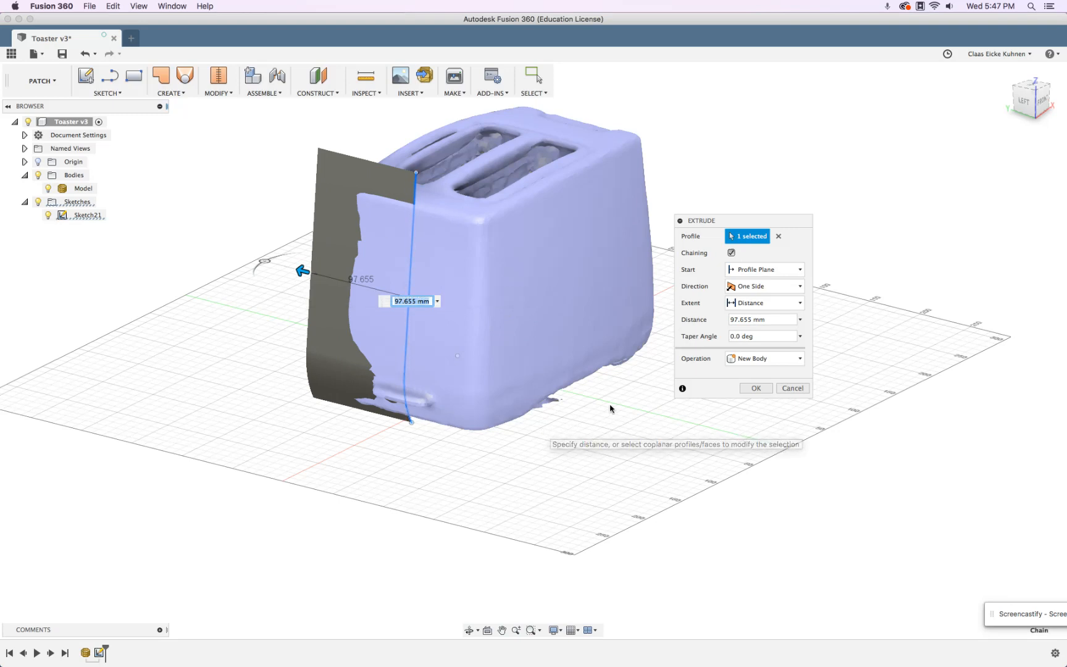
left_click(747, 292)
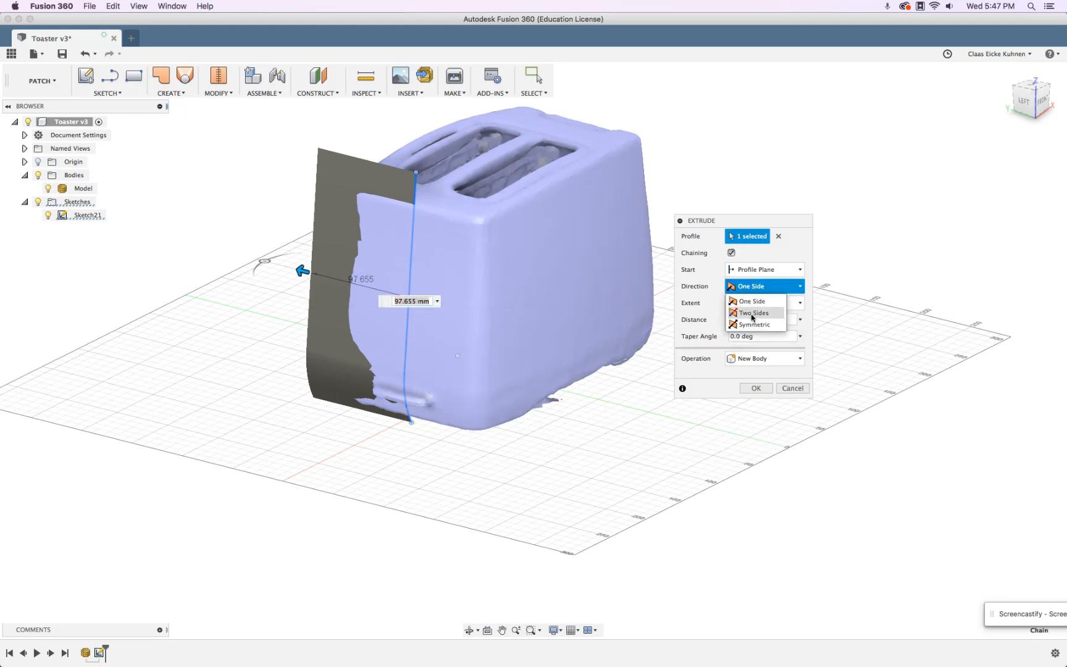
left_click(748, 321)
middle_click_drag(519, 438, 469, 432, "shift")
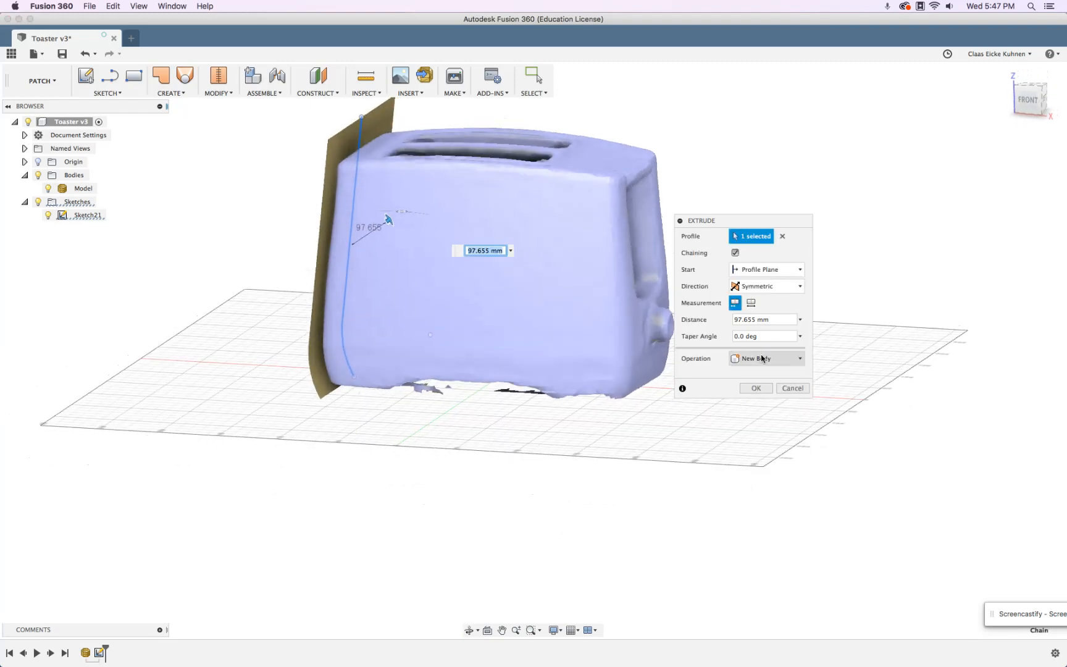
left_click(756, 389)
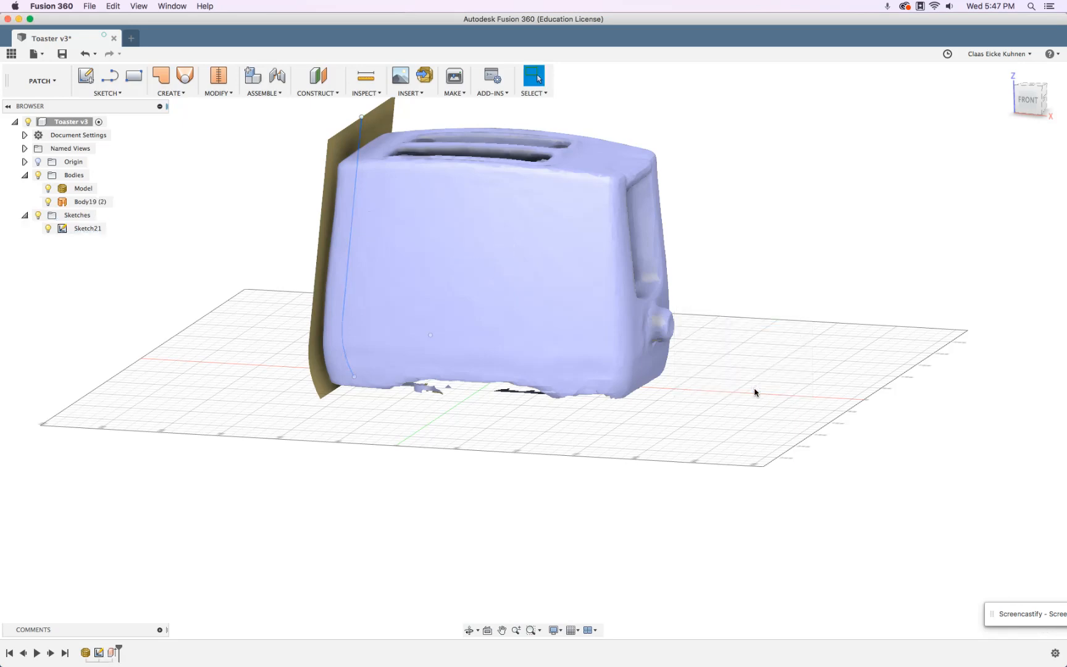
middle_click_drag(752, 391, 791, 386, "shift")
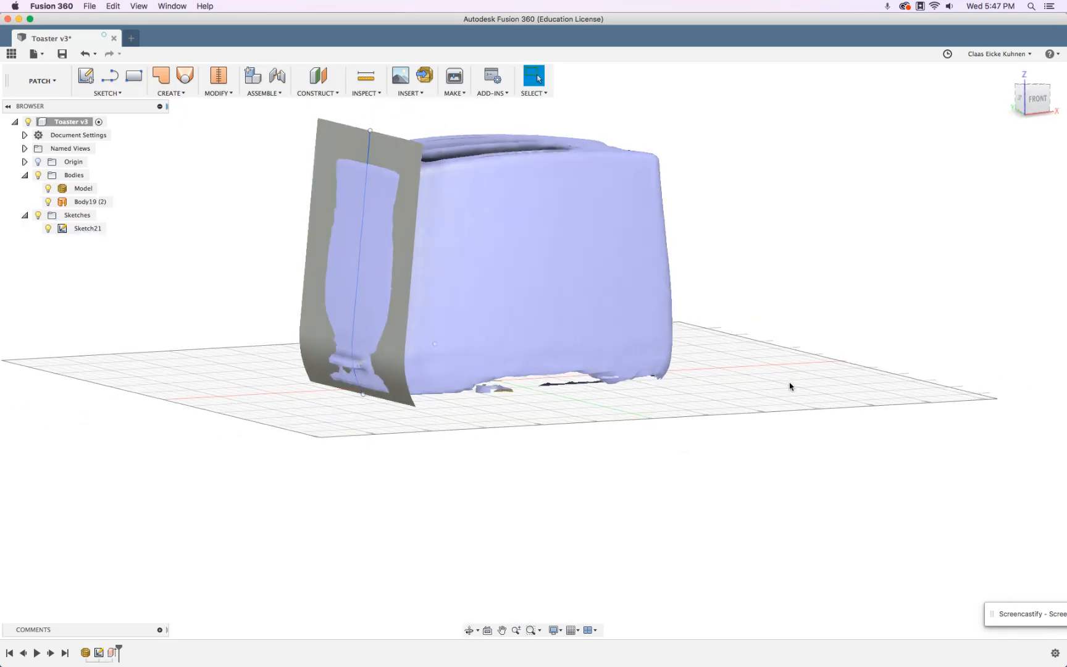
Mirror the extruded side surface body across the YZ origin plane to the toaster's opposite end.
middle_click_drag(784, 381, 746, 381, "shift")
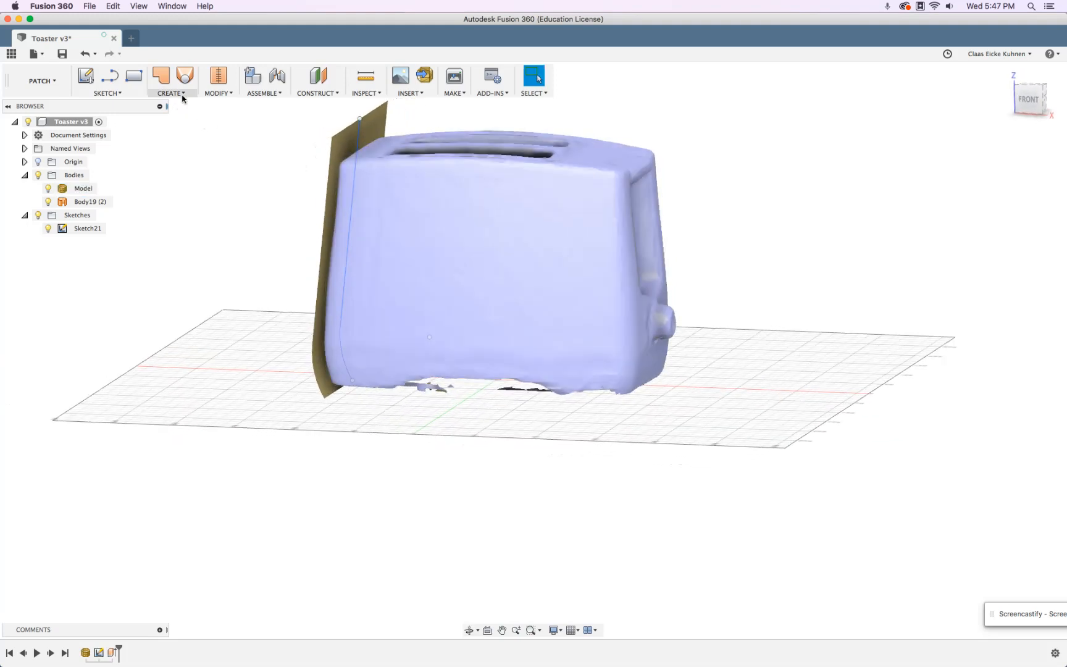
left_click(183, 95)
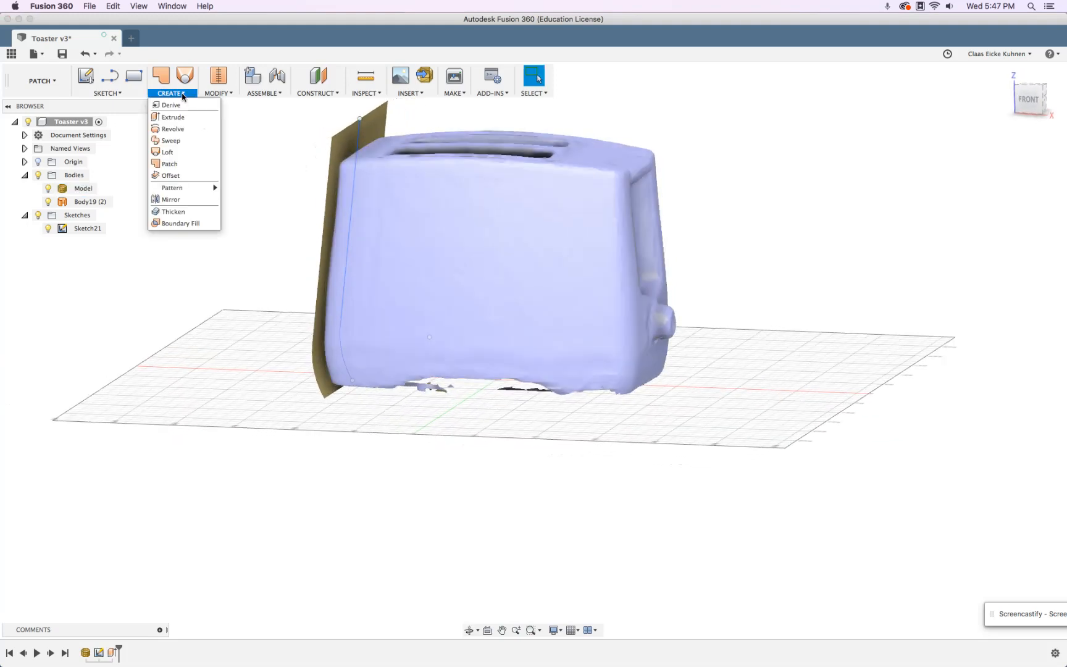
left_click(188, 201)
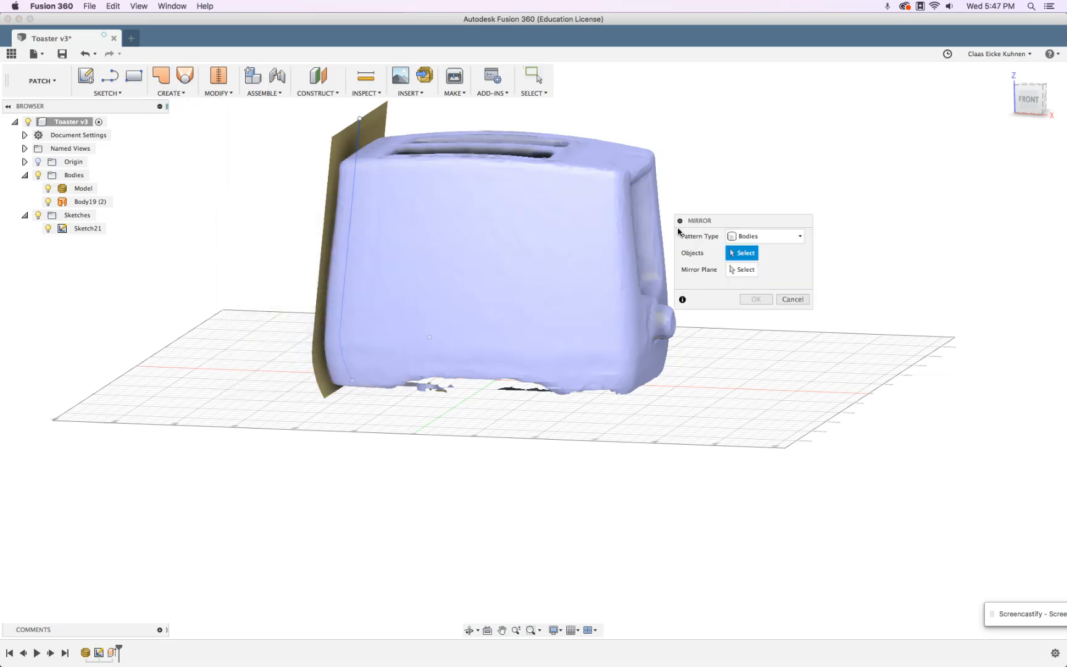
left_click(77, 203)
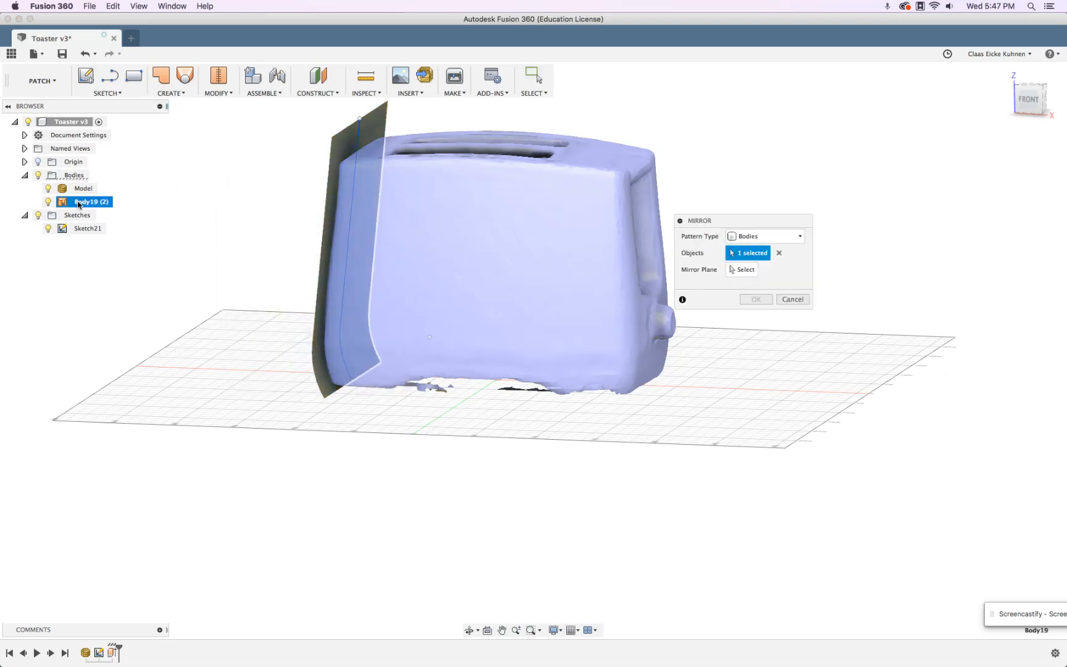
left_click(742, 239)
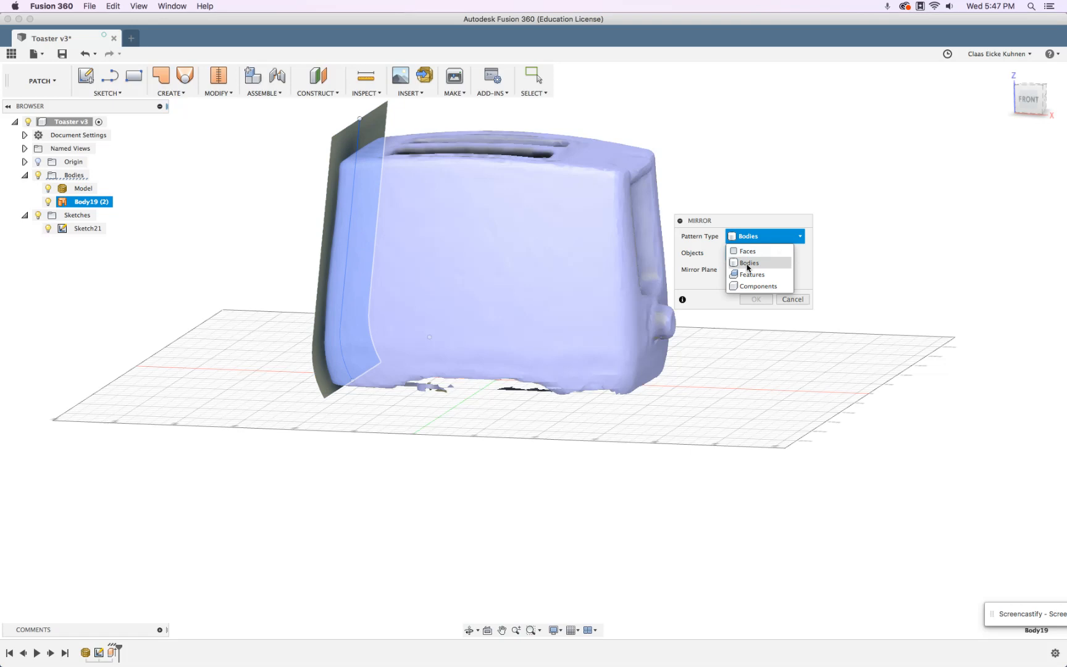
left_click(748, 264)
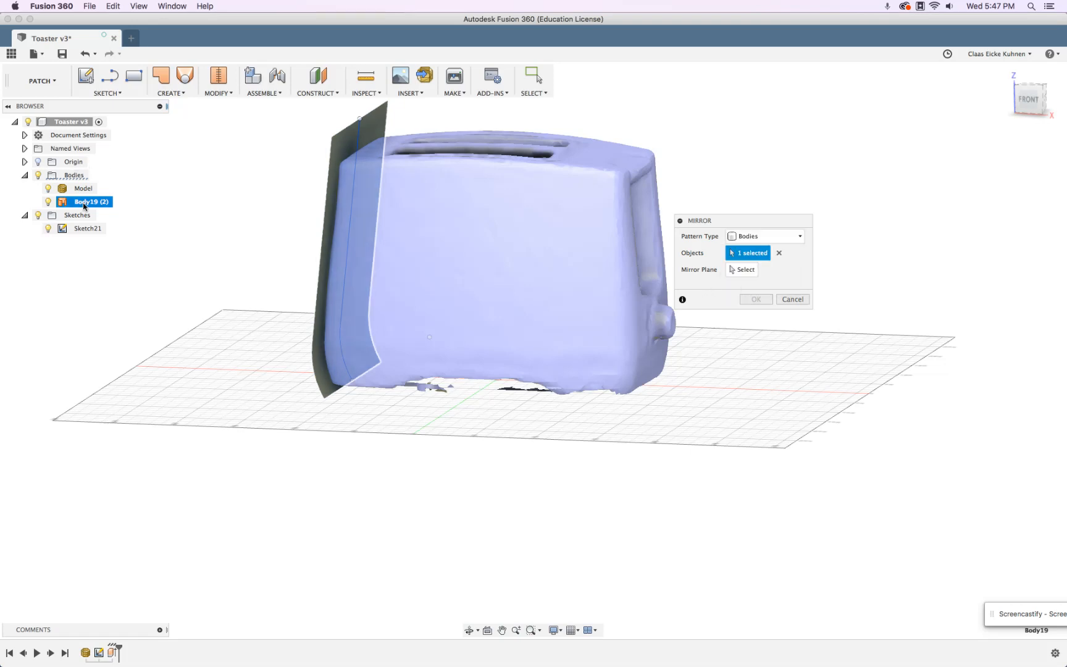
left_click(739, 272)
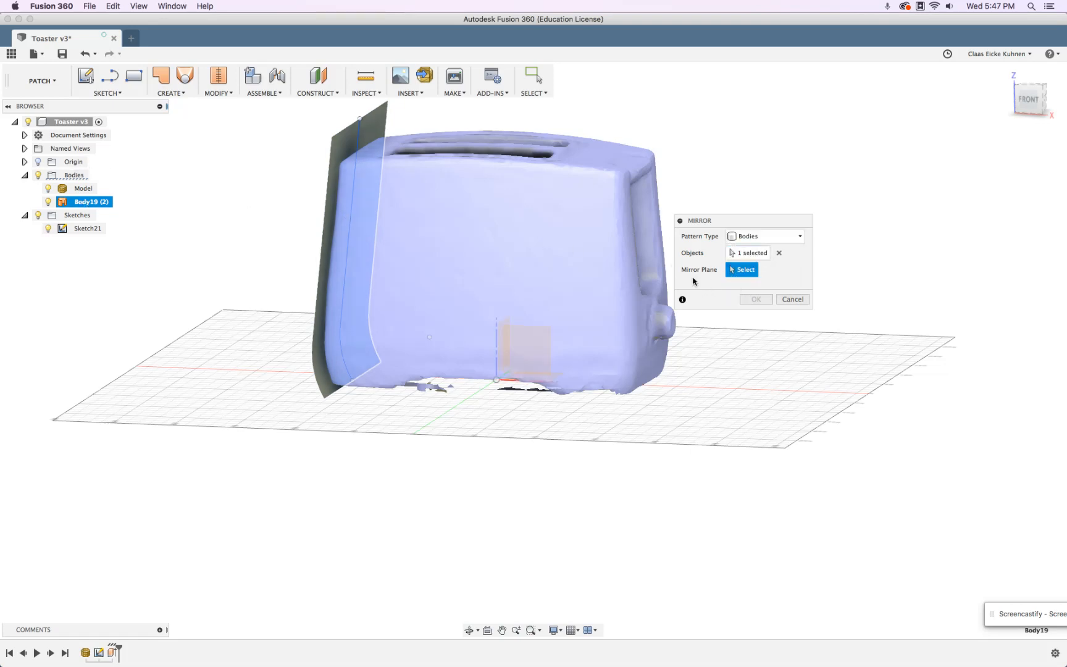
middle_click_drag(574, 259, 529, 316, "shift")
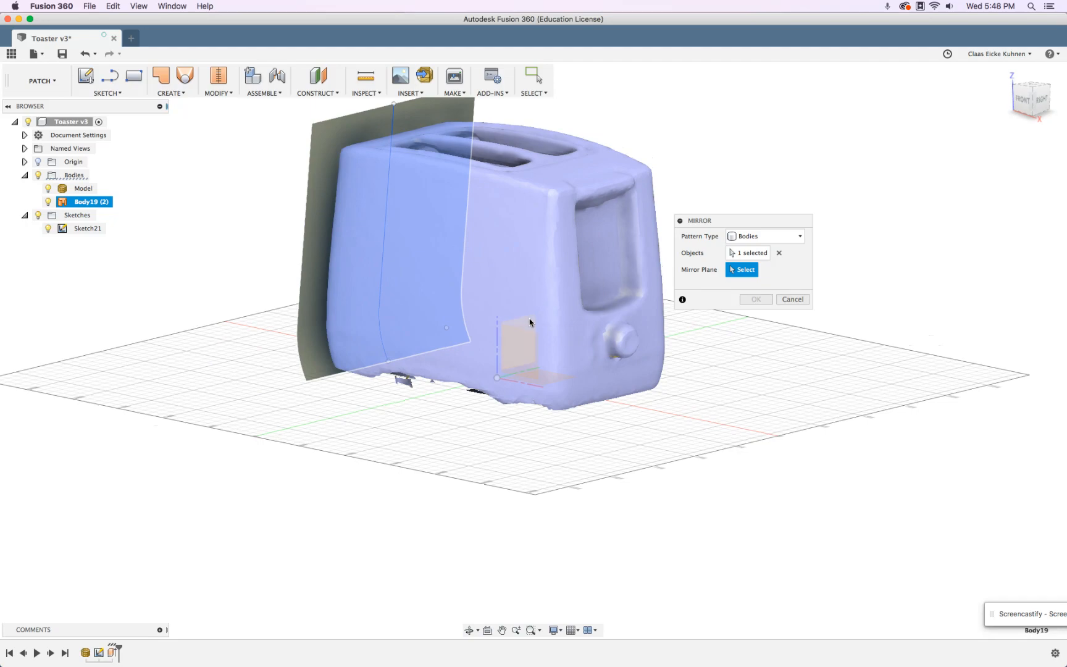
left_click(530, 321)
left_click(756, 299)
middle_click_drag(726, 324, 767, 345, "shift")
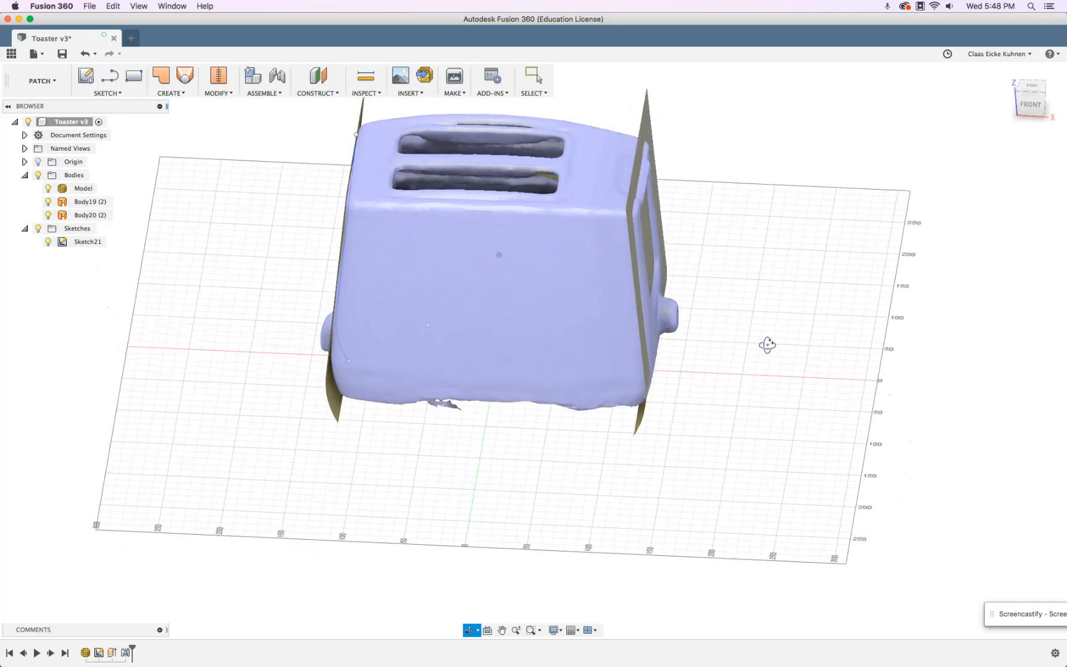
key("Escape")
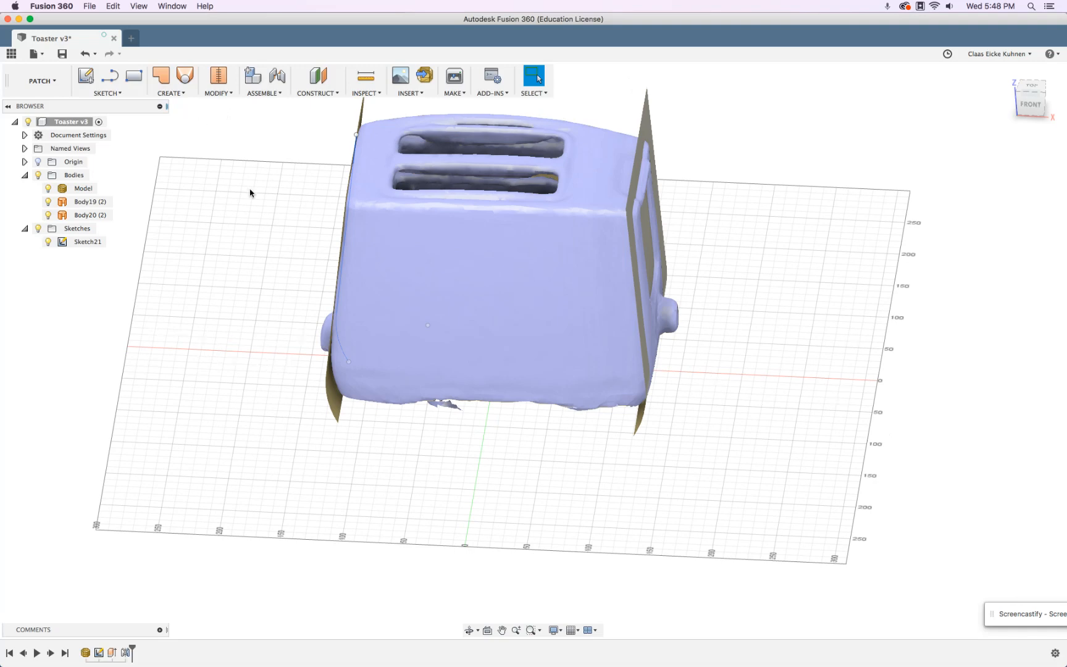
Edit the scan's mesh feature, move the whole mesh body -1.105 mm along X, and finish mesh editing.
right_click(86, 653)
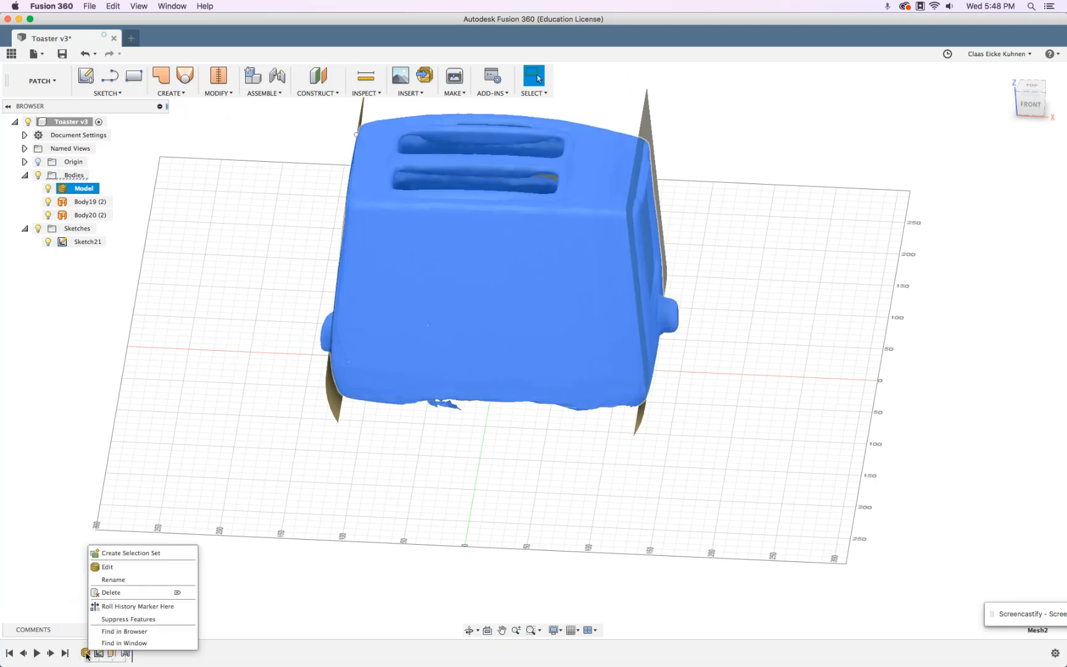
left_click(108, 568)
middle_click_drag(197, 206, 205, 146, "shift")
left_click(138, 89)
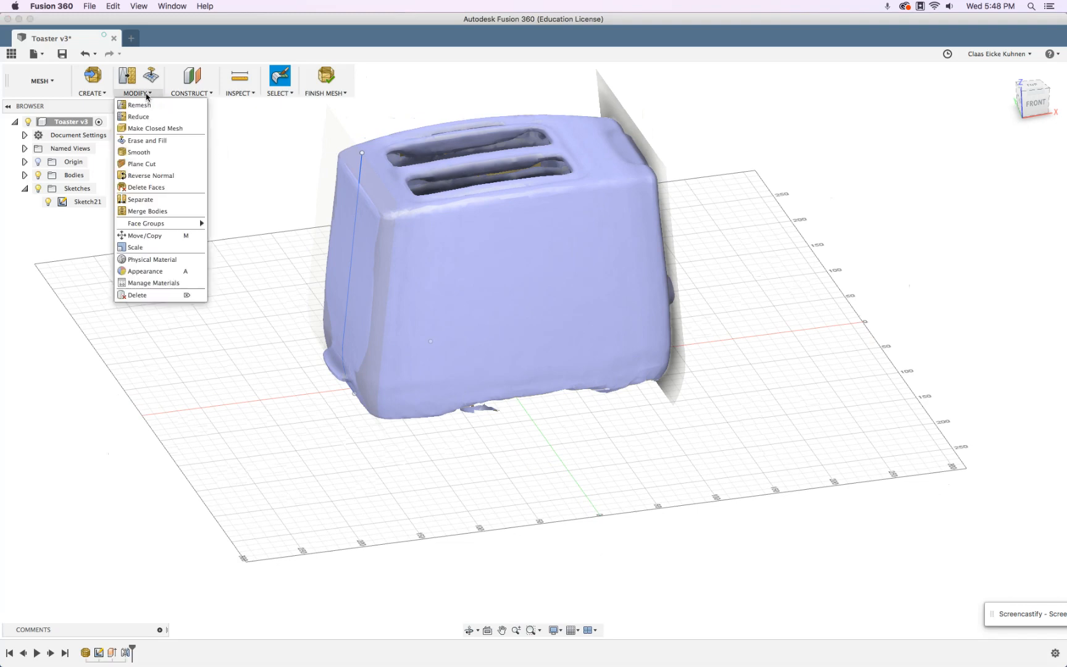
left_click(154, 238)
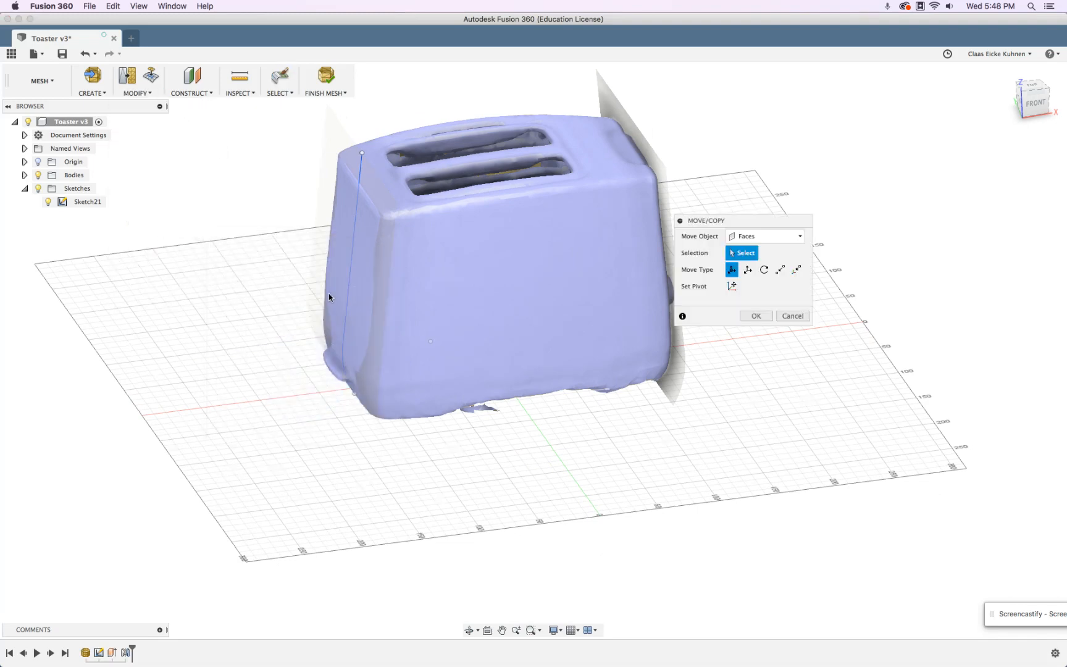
left_click(729, 238)
left_click(735, 246)
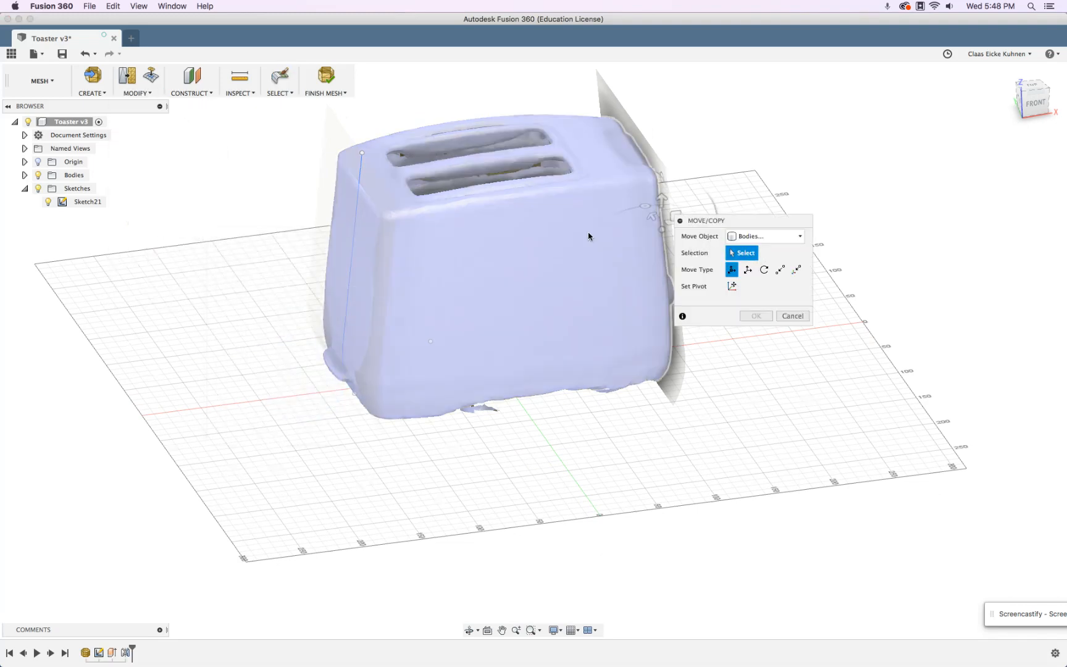
left_click(543, 238)
left_click_drag(549, 239, 549, 243)
mouse_move(774, 208)
middle_mouse_down("shift")
mouse_move(785, 182)
mouse_move(762, 196)
mouse_move(810, 209)
mouse_move(794, 213)
middle_mouse_up("shift")
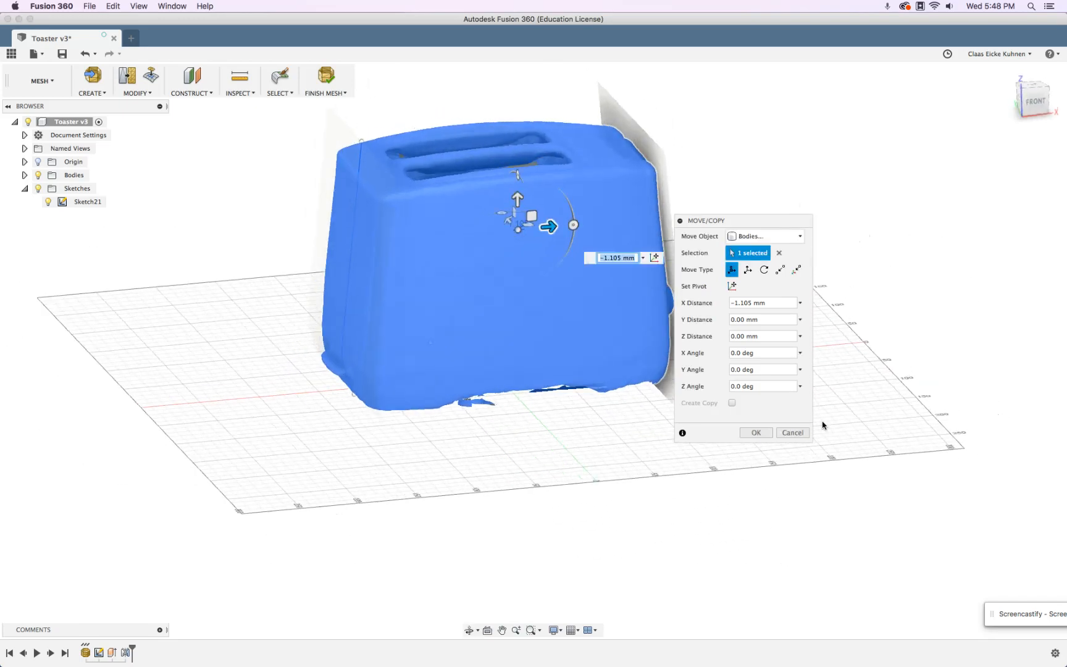
left_click(756, 433)
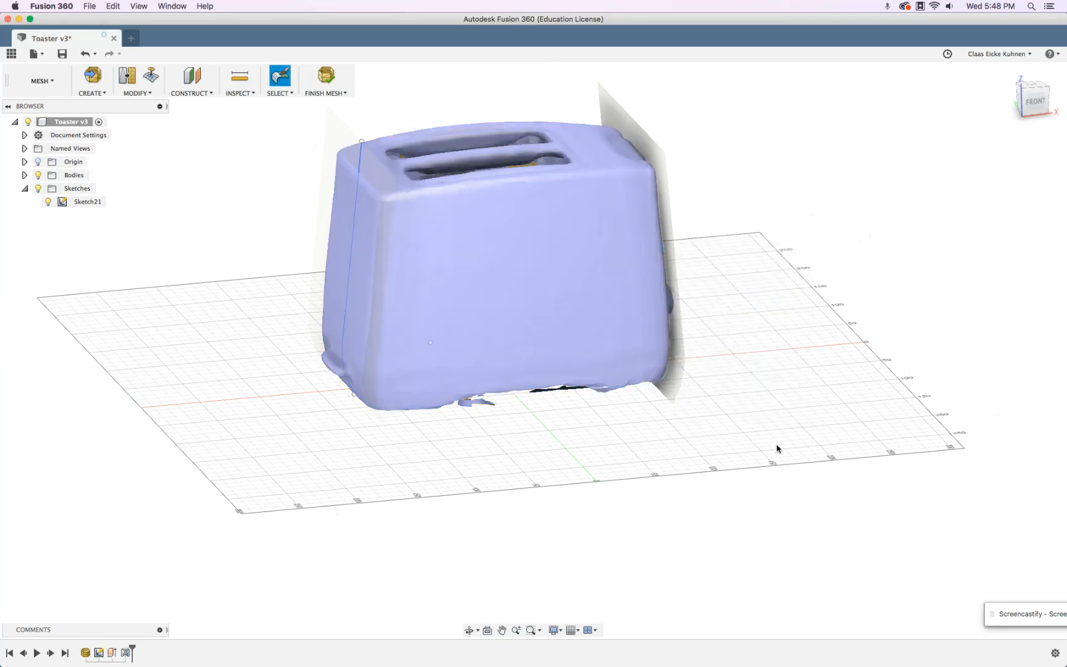
left_click(326, 76)
mouse_move(839, 309)
middle_mouse_down("shift")
mouse_move(803, 319)
mouse_move(853, 312)
middle_mouse_up("shift")
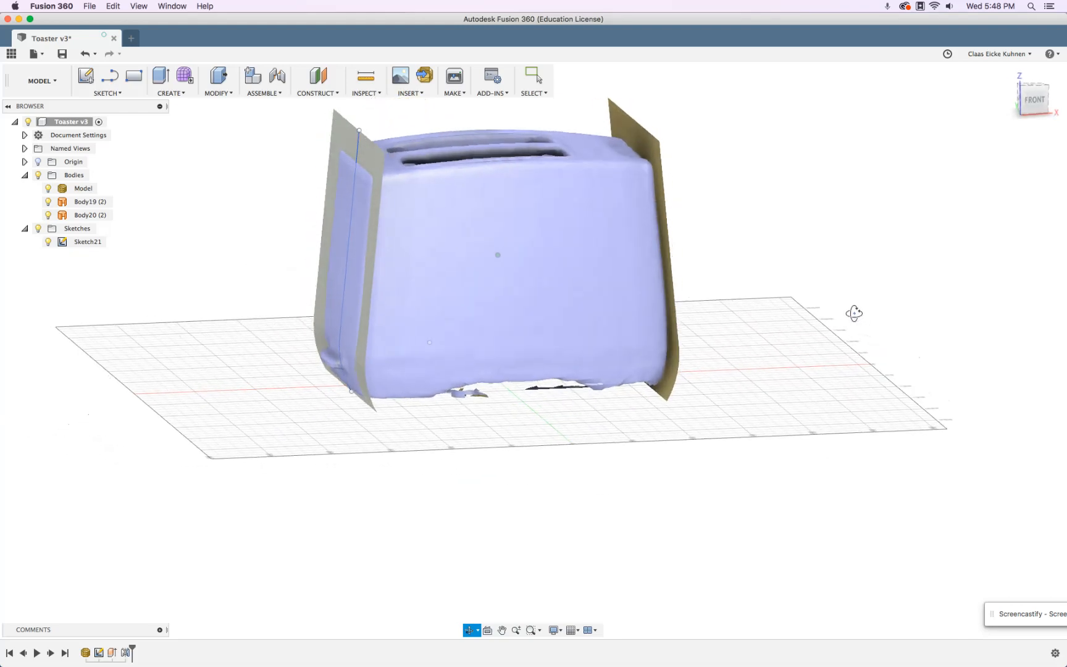
key("Escape")
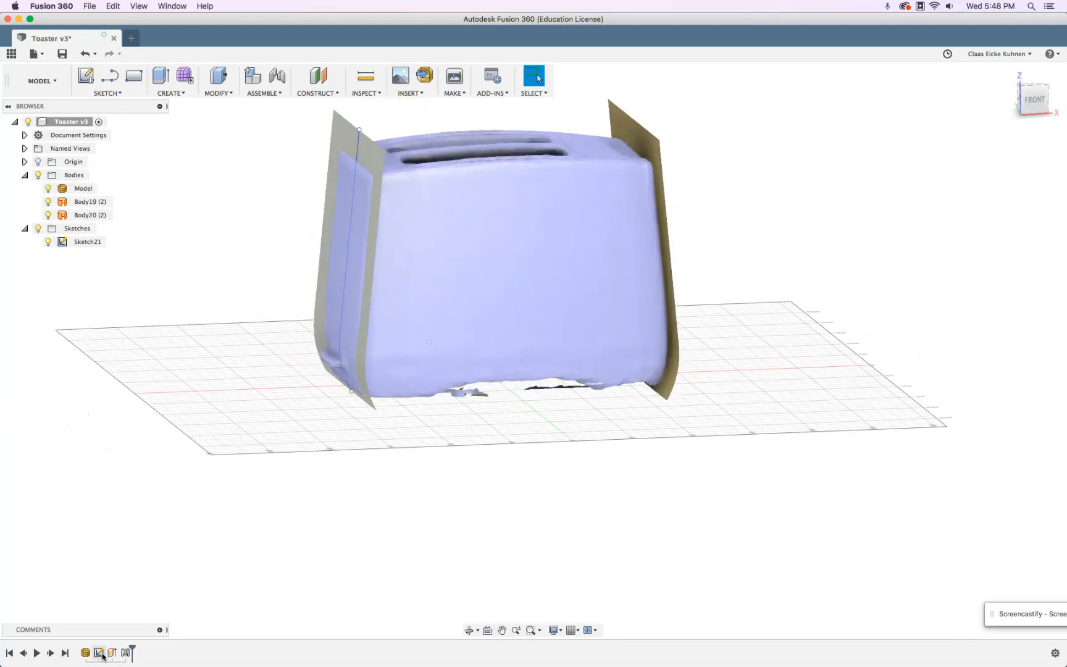
Edit the side profile sketch, move its line and arc together -2.251 mm along X, and finish the sketch.
right_click(103, 655)
left_click(137, 541)
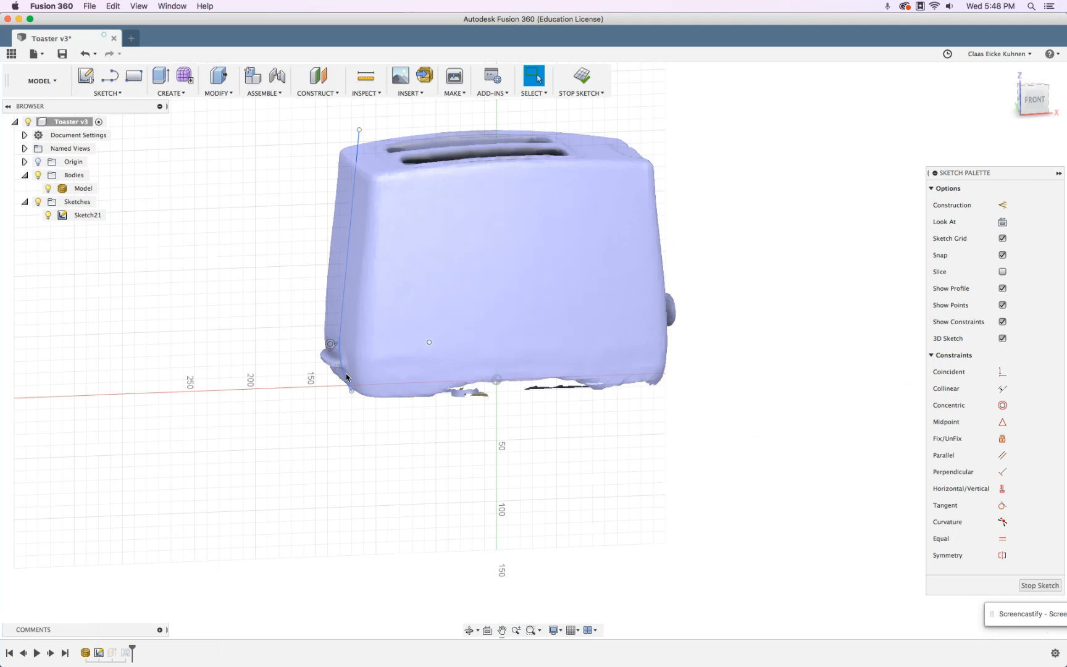
left_click(344, 290)
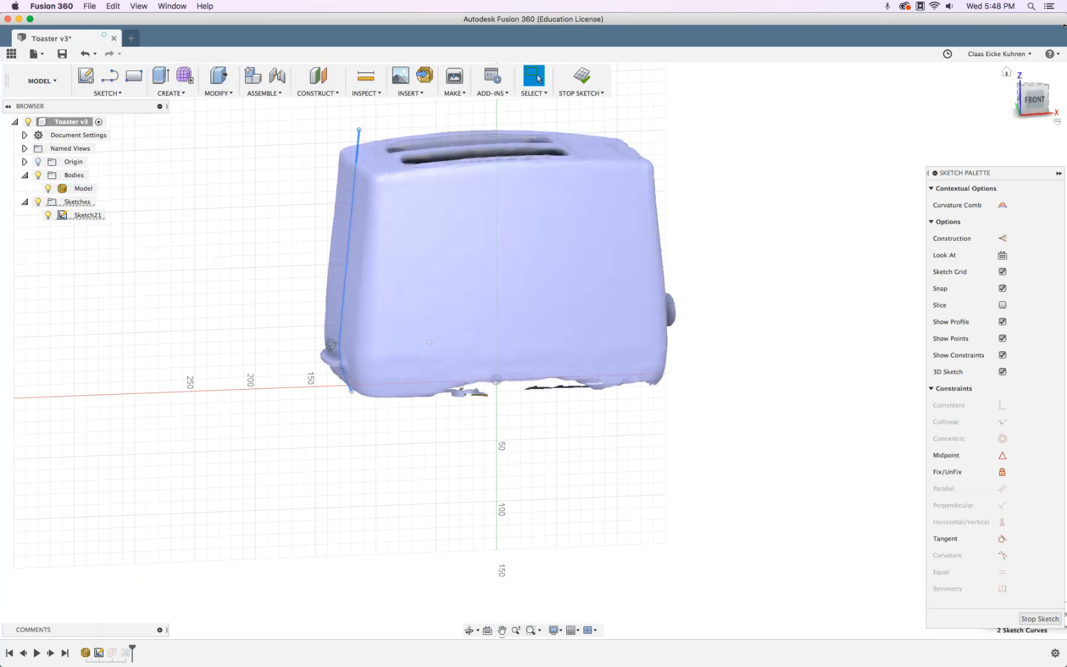
left_click(1048, 97)
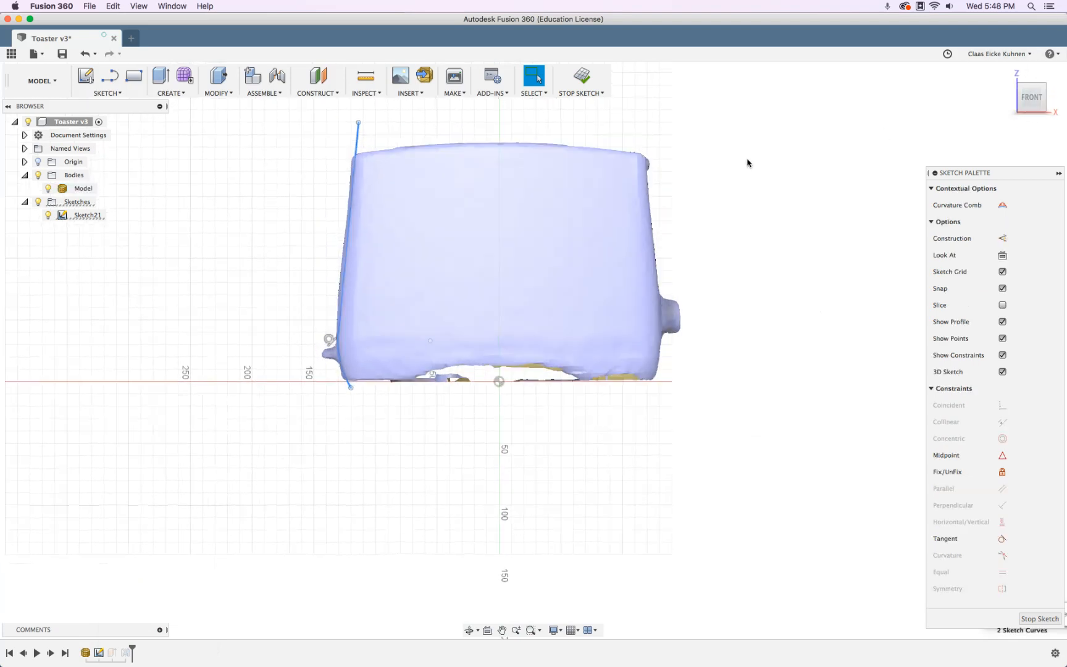
key("m")
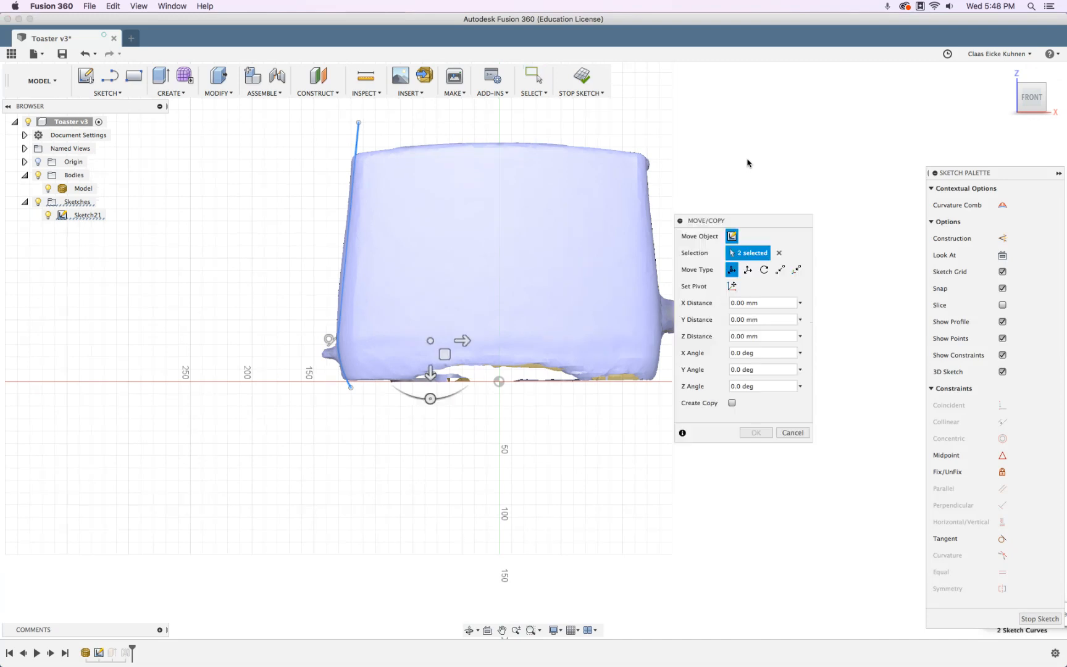
left_click_drag(464, 341, 462, 343)
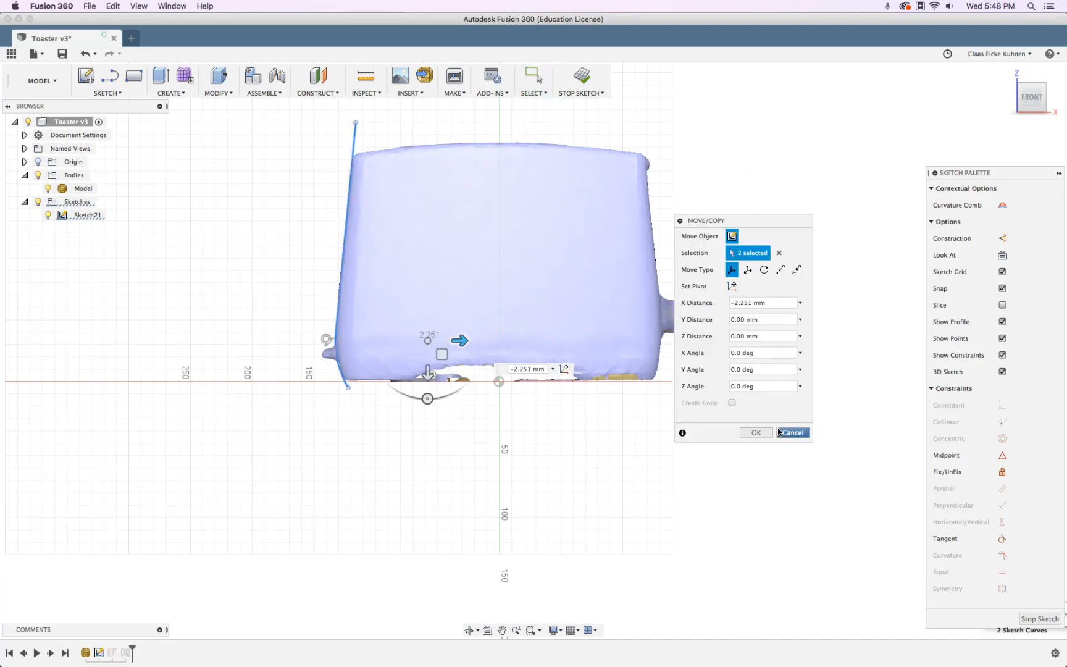
left_click(756, 433)
left_click(589, 79)
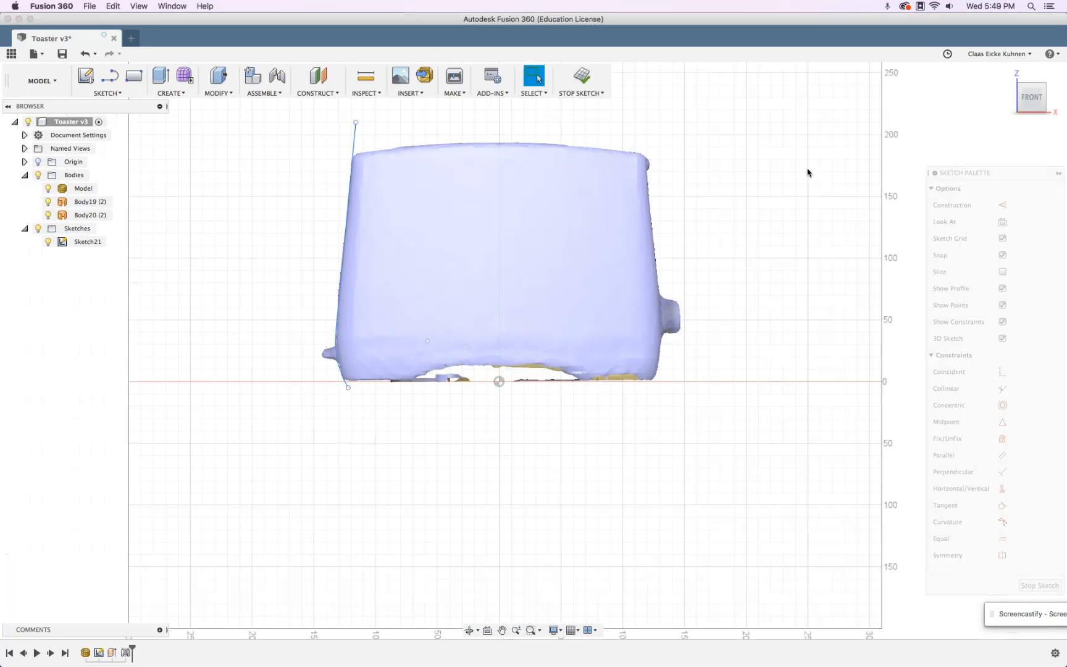
mouse_move(723, 152)
middle_mouse_down("shift")
mouse_move(653, 148)
mouse_move(693, 188)
mouse_move(697, 155)
mouse_move(721, 152)
middle_mouse_up("shift")
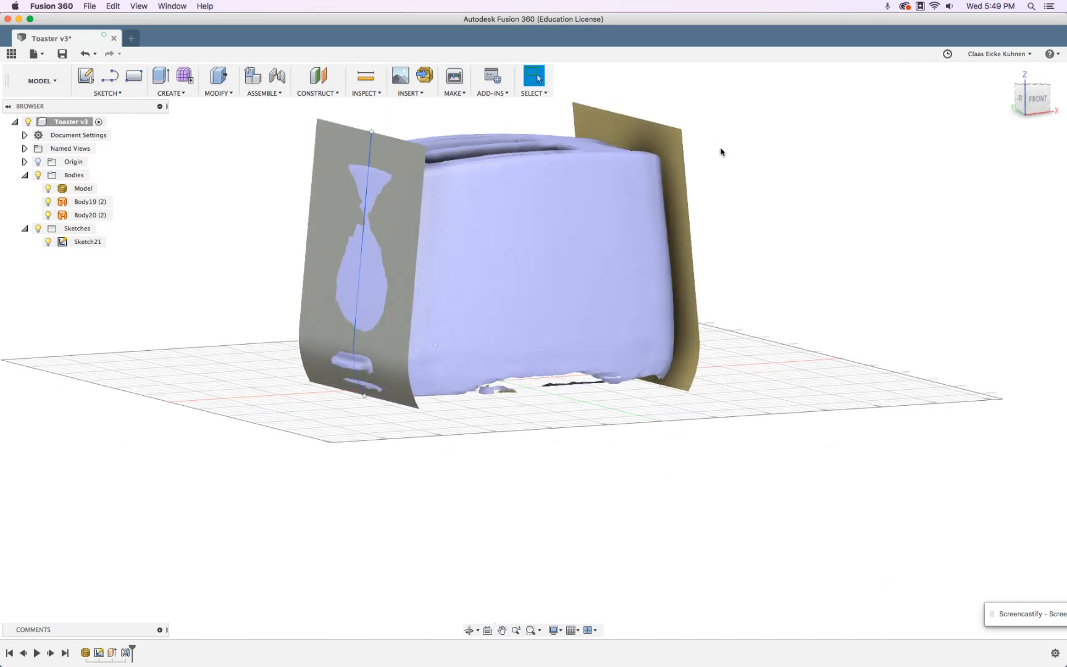
Hide the extruded side surface and its mirrored copy, leaving the scan and profile sketch shown.
left_click(44, 205)
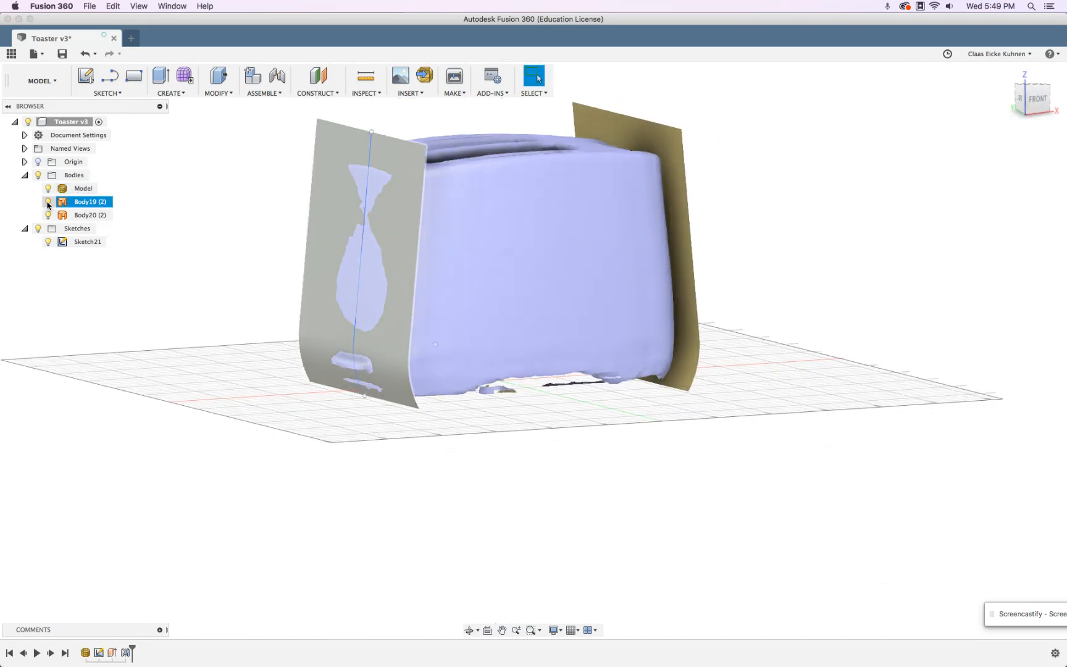
left_click(48, 202)
left_click(48, 215)
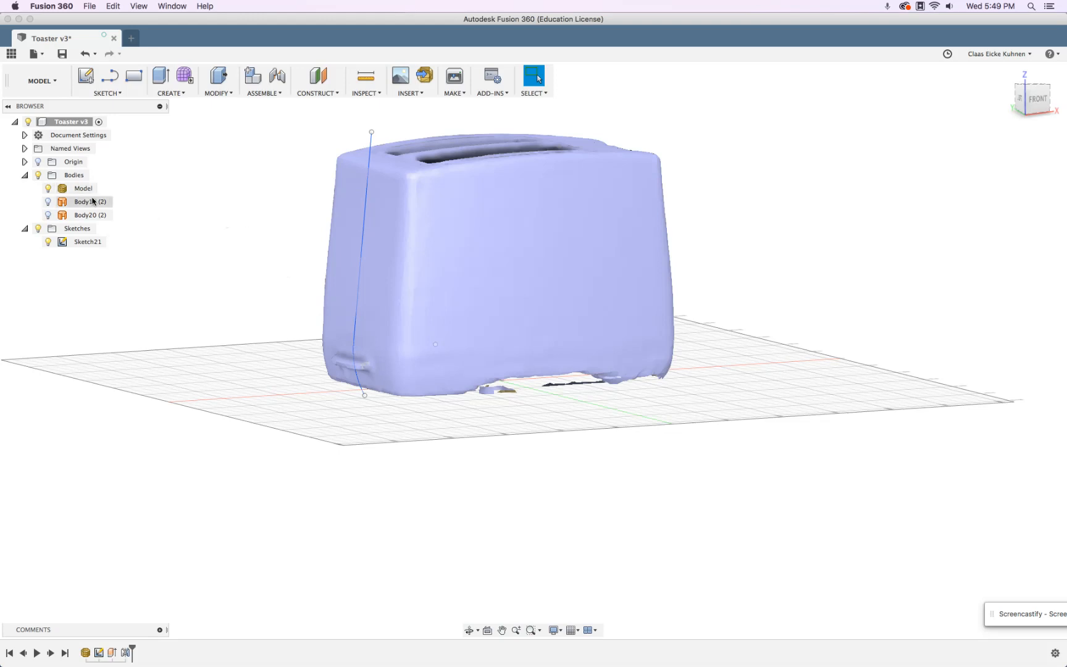
Start a new sketch on the YZ origin plane, parallel to the toaster's narrow ends.
left_click(86, 76)
middle_click_drag(184, 246, 262, 252, "shift")
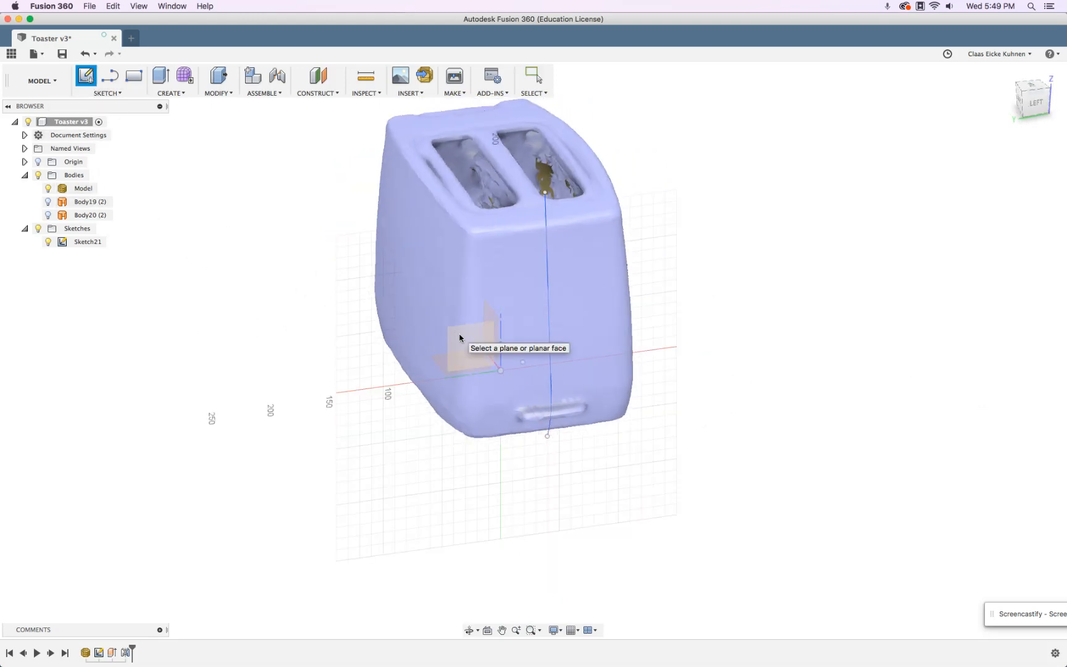
left_click(460, 363)
mouse_move(297, 334)
middle_mouse_down("shift")
mouse_move(369, 311)
mouse_move(312, 336)
mouse_move(312, 353)
mouse_move(317, 333)
mouse_move(300, 324)
middle_mouse_up("shift")
left_click(38, 162)
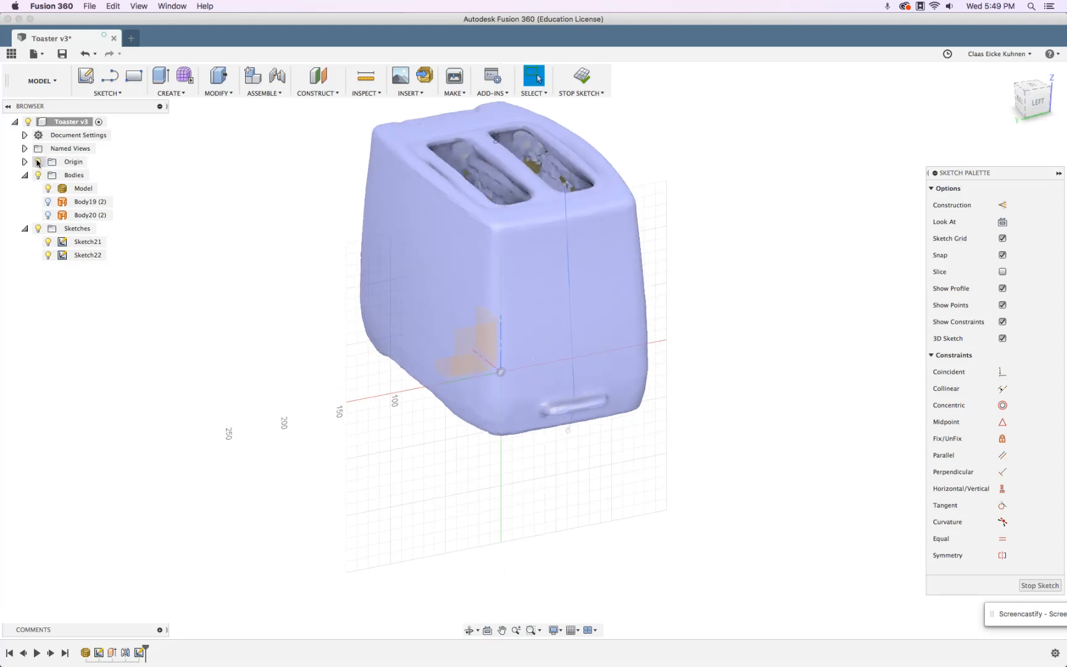
Project the three endpoints of the side profile's line and arc from the first sketch into the new YZ-plane sketch.
middle_click_drag(321, 425, 222, 386, "shift")
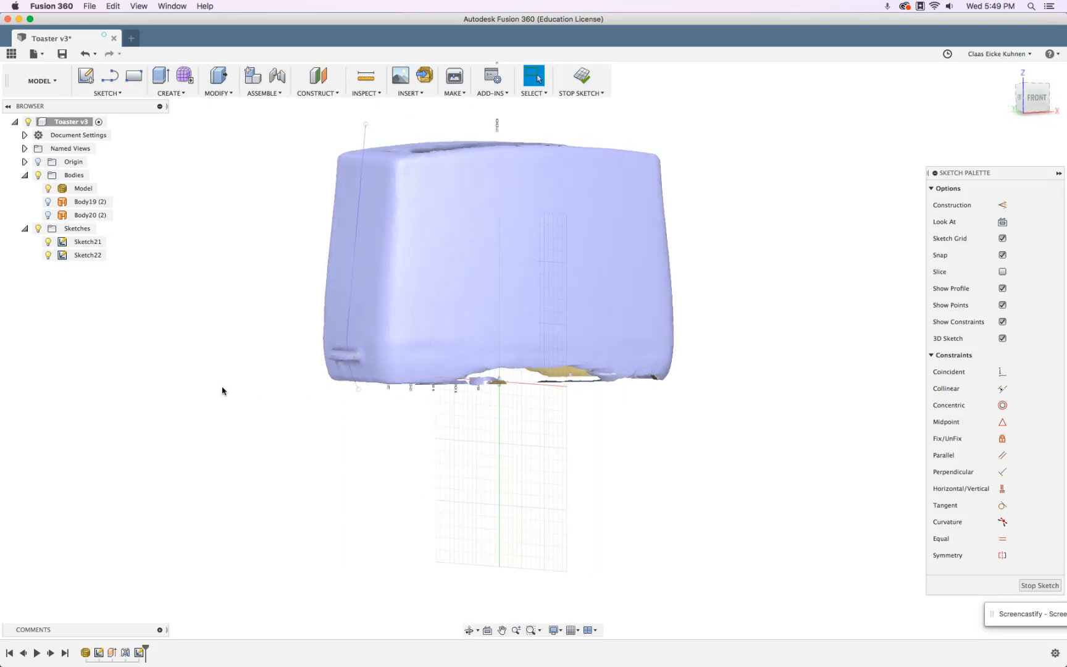
middle_click_drag(592, 303, 739, 345, "shift")
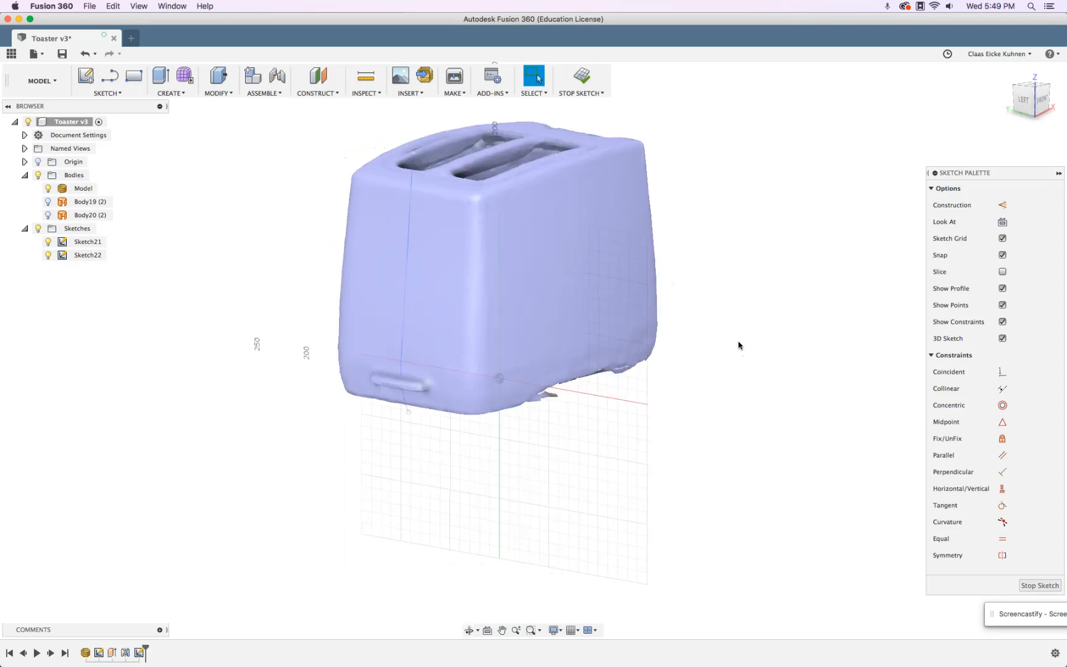
middle_click_drag(701, 261, 614, 141, "shift")
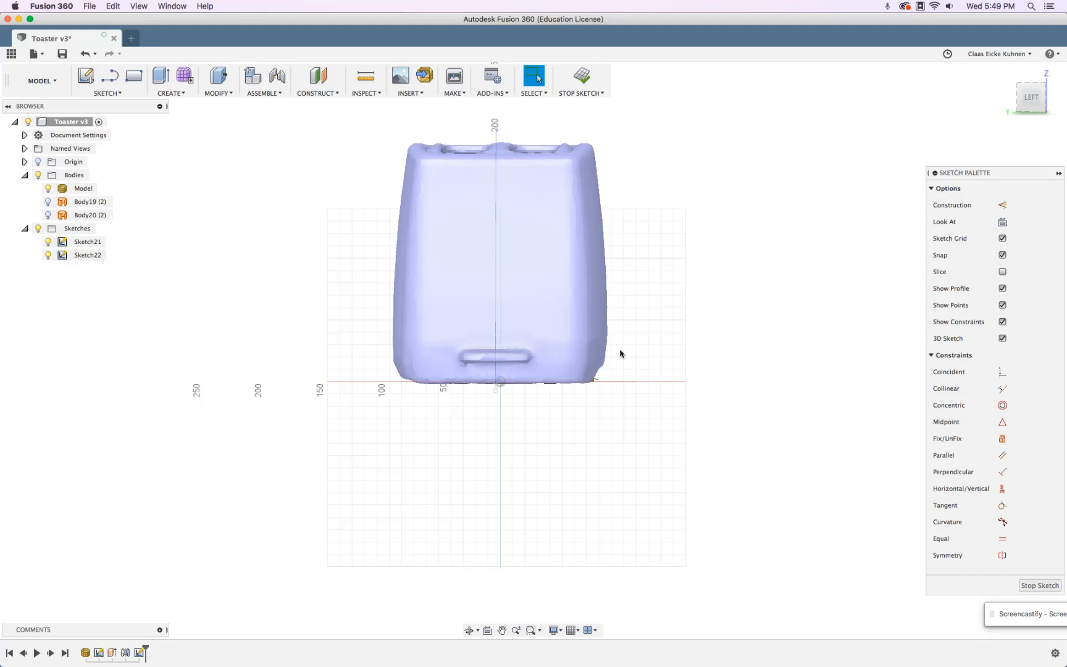
mouse_move(649, 355)
middle_mouse_down("shift")
mouse_move(660, 339)
mouse_move(626, 398)
mouse_move(632, 341)
middle_mouse_up("shift")
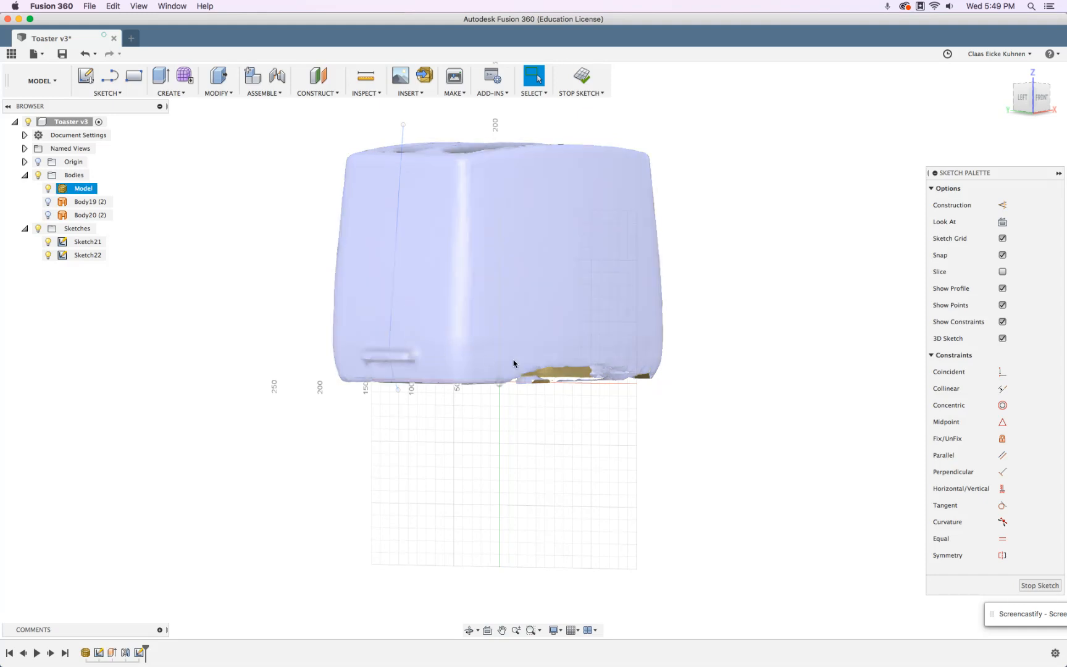
mouse_move(684, 373)
middle_mouse_down("shift")
mouse_move(722, 374)
mouse_move(671, 376)
middle_mouse_up("shift")
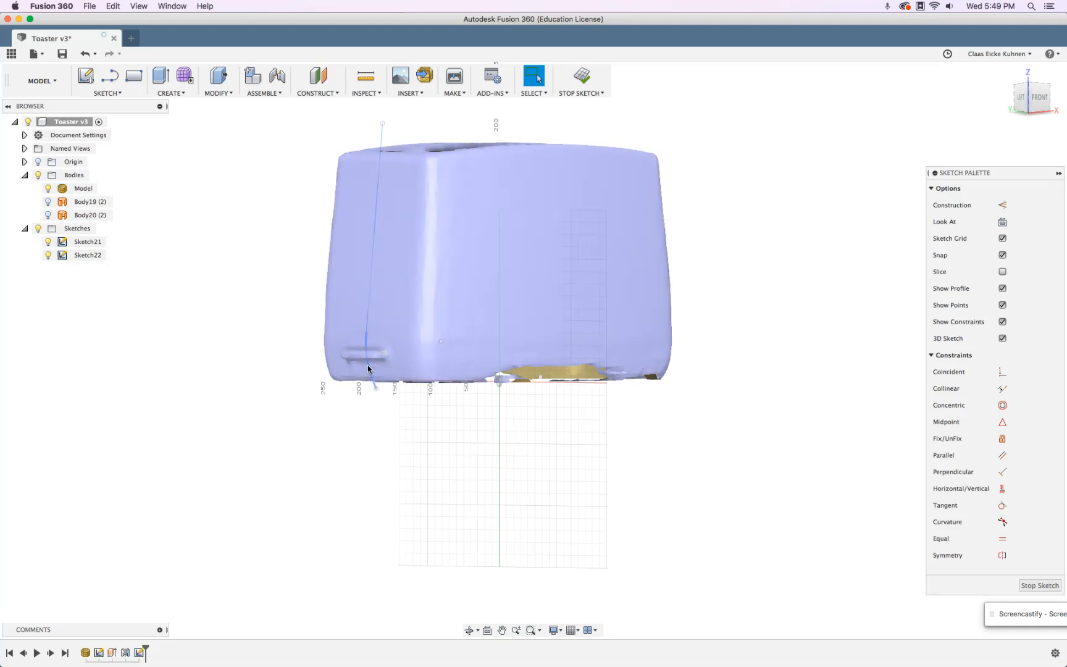
key("p")
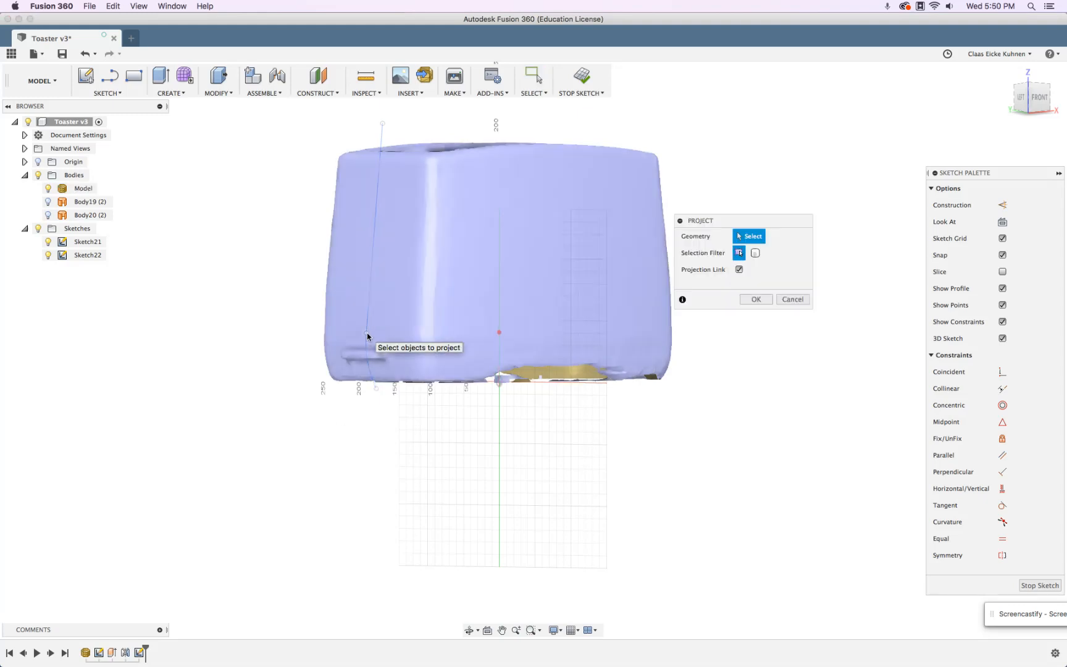
left_click(368, 336)
left_click(377, 390)
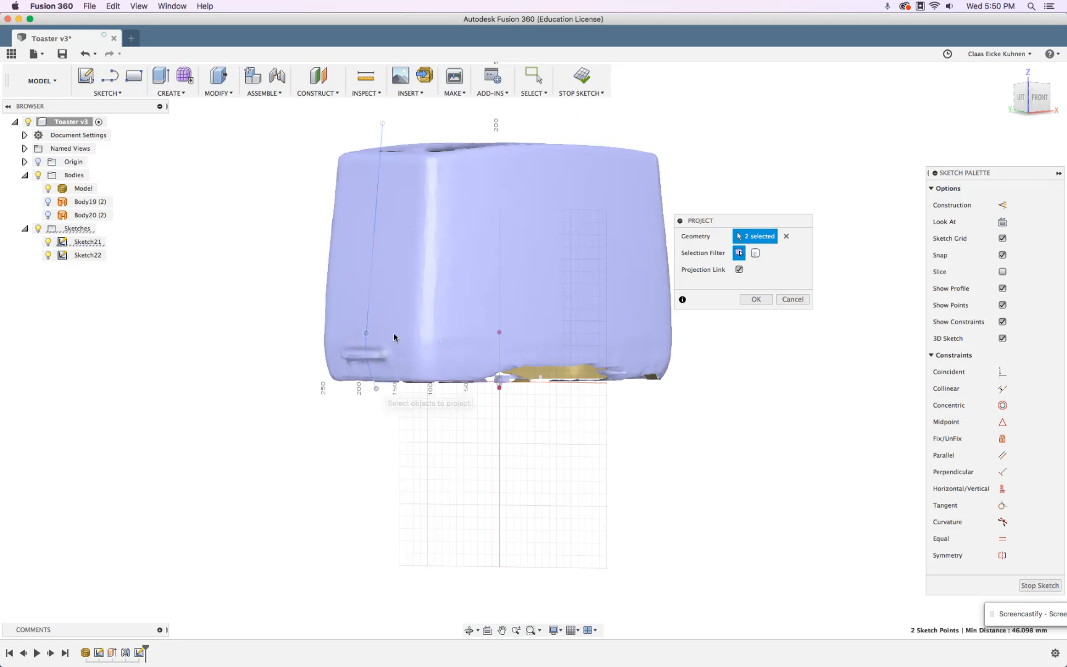
left_click(384, 123)
left_click(758, 299)
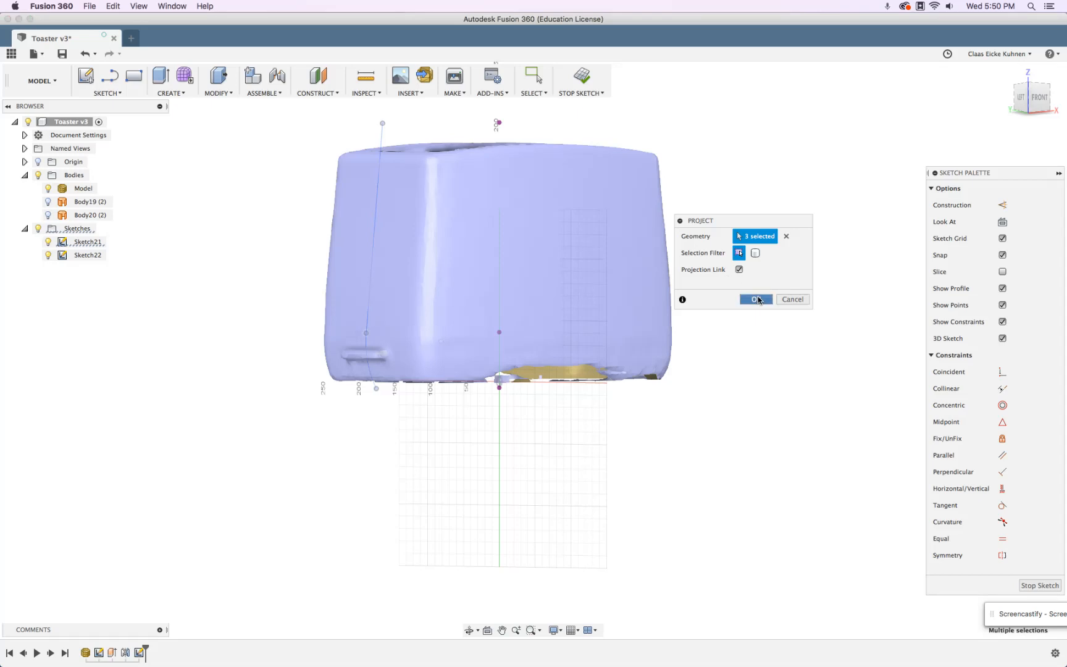
Hide the earlier side profile sketch, keeping the new sketch with the projected points shown.
middle_click_drag(734, 229, 751, 227, "shift")
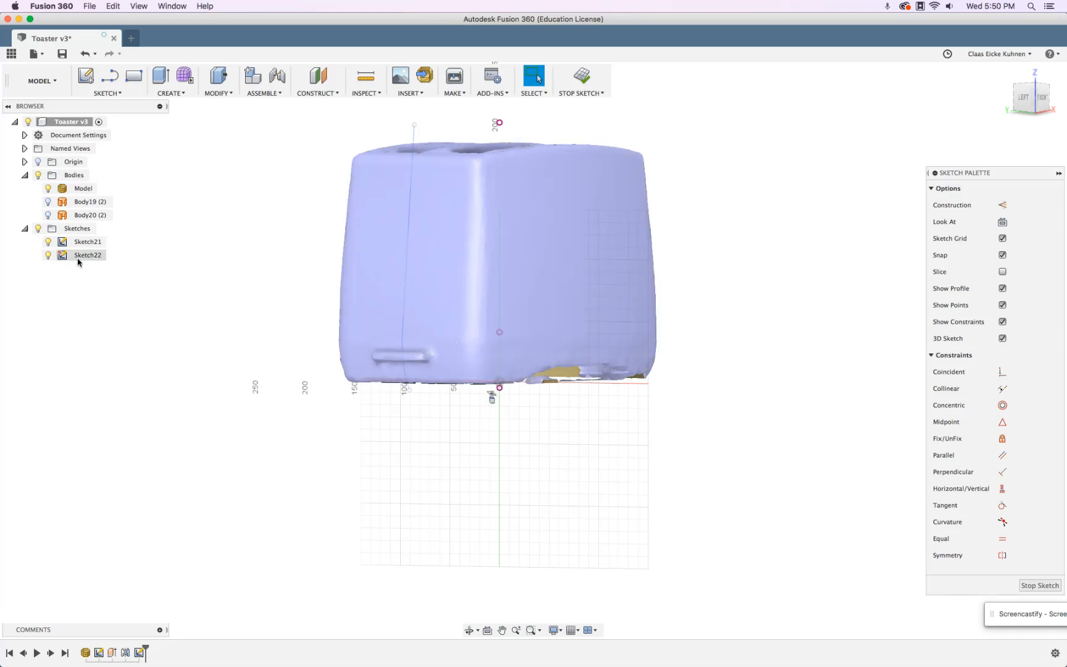
left_click(52, 242)
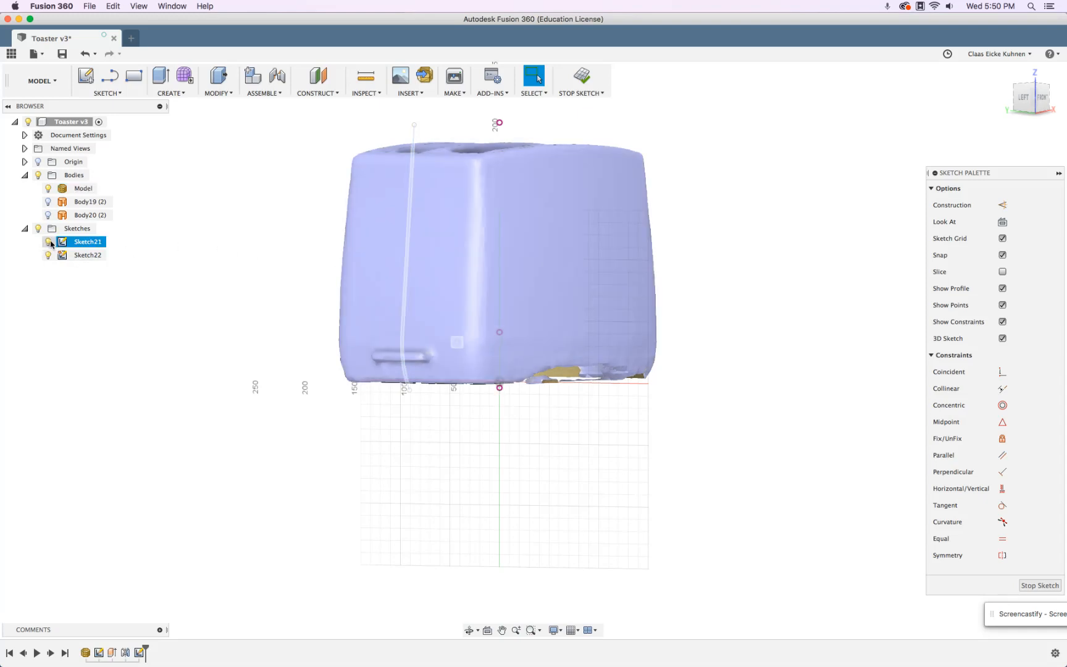
left_click(49, 242)
Draw a three-point arc beside the lower corner of the toaster's end outline, bulging outward and ending just below the base.
left_click(1026, 99)
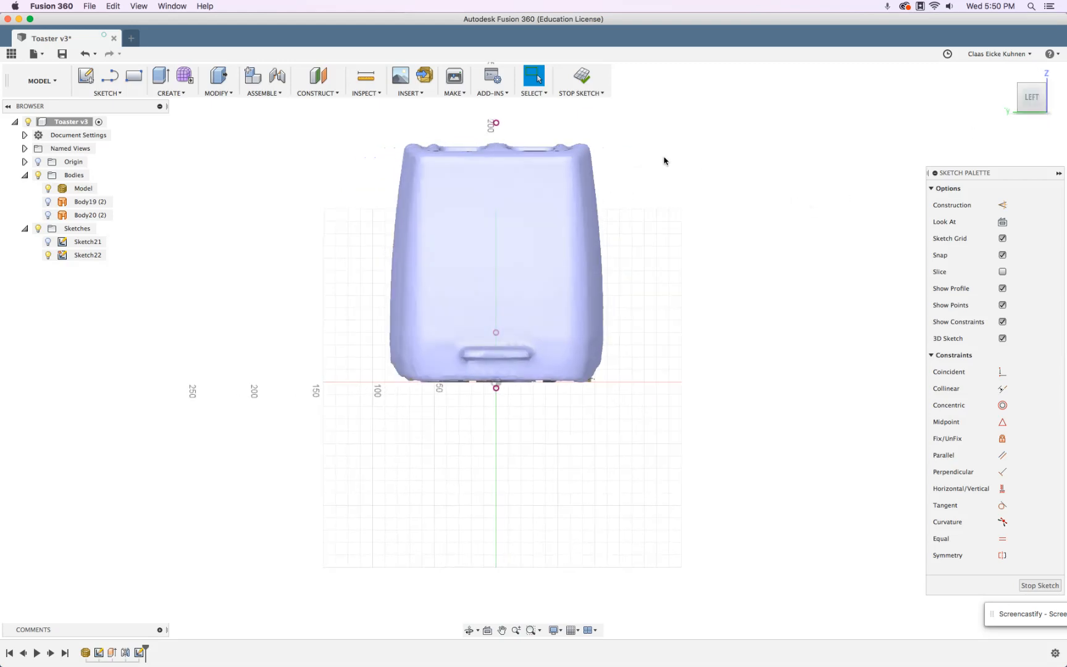
key("s")
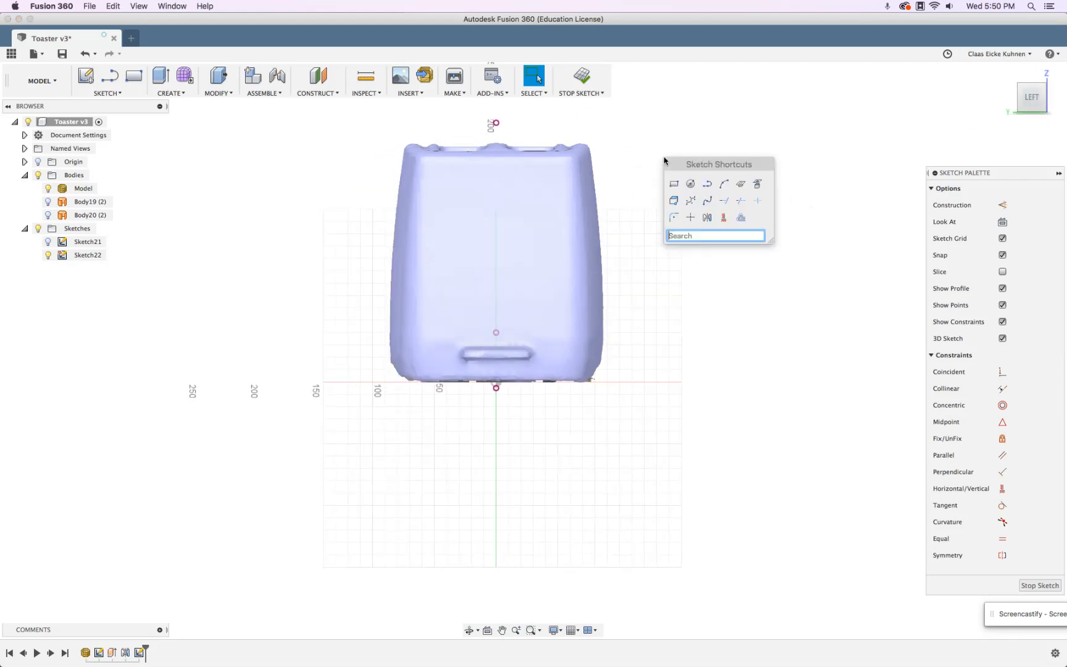
left_click(724, 187)
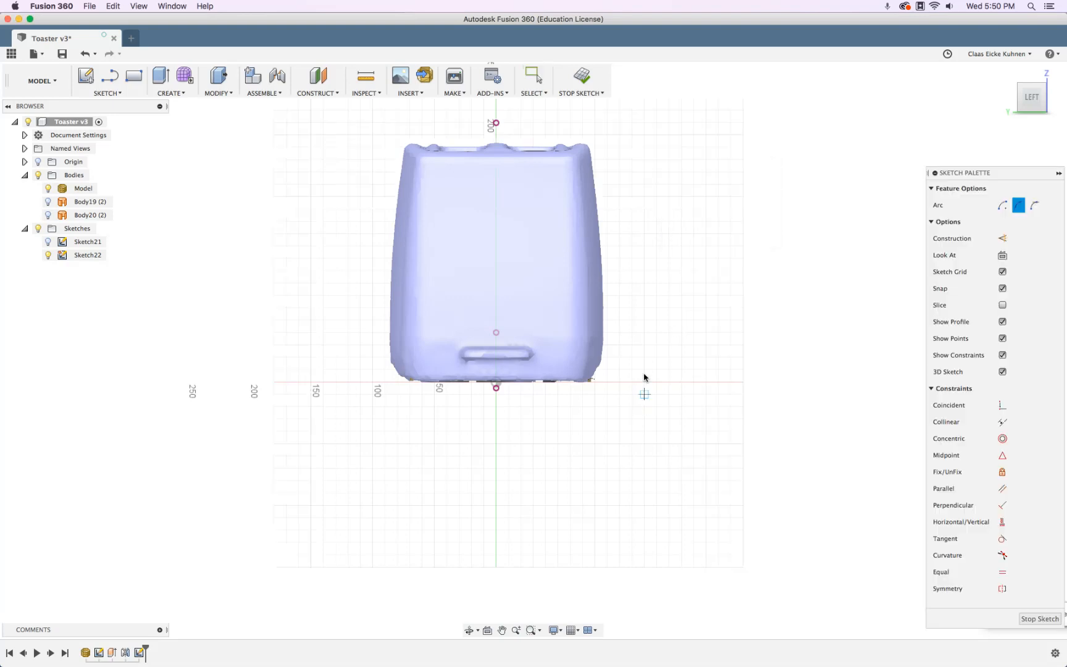
scroll(625, 340, "up", 3)
scroll(587, 332, "up", 1)
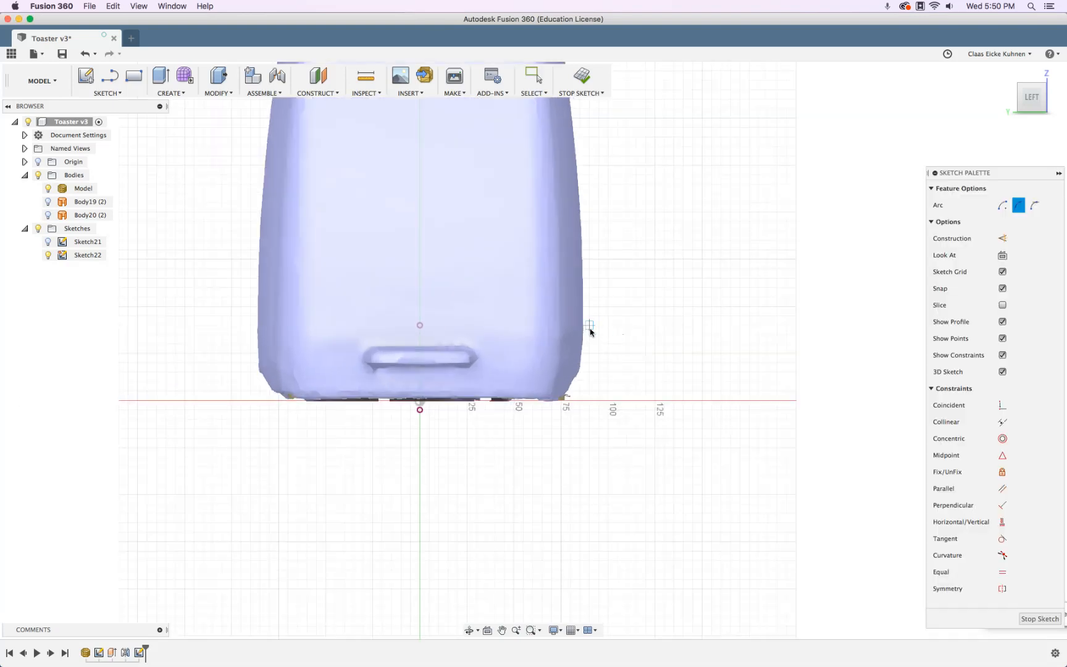
left_click(589, 326)
left_click(569, 408)
left_click(583, 384)
scroll(634, 338, "down", 5)
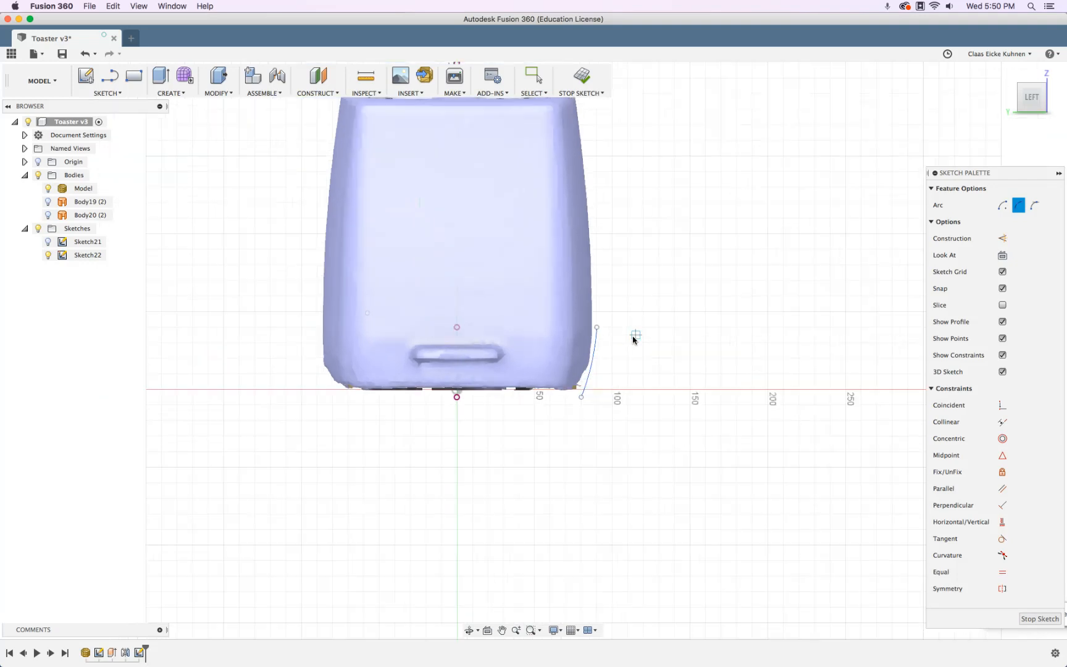
Draw a two-point spline from the arc's upper end along the toaster's long side to the height of the uppermost projected point.
scroll(617, 179, "up", 2)
key("s")
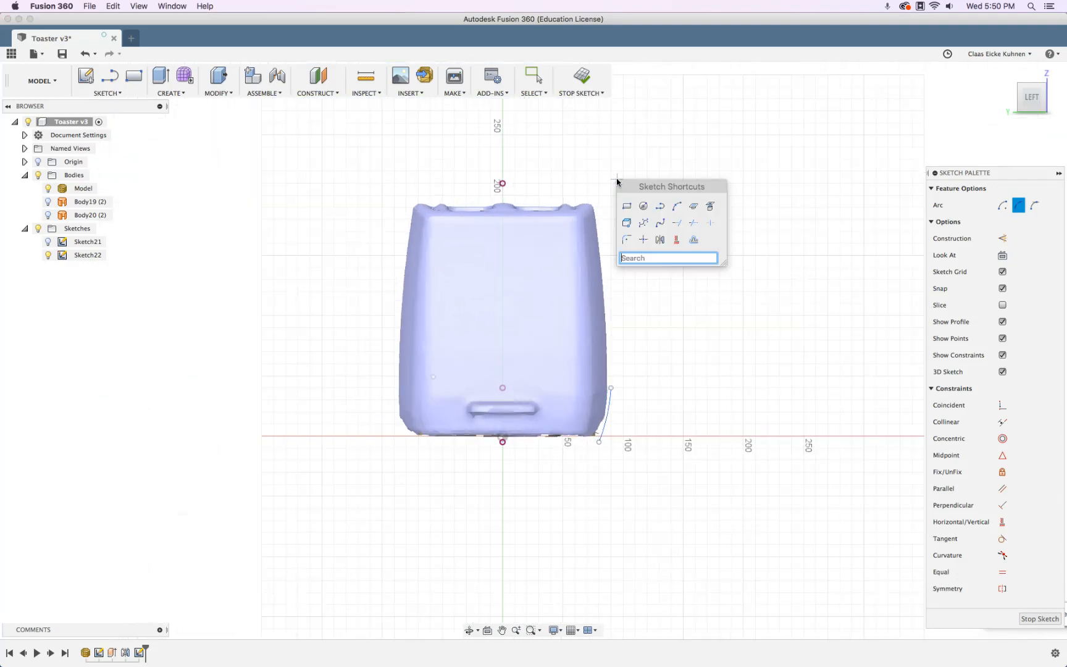
left_click(659, 225)
left_click(610, 388)
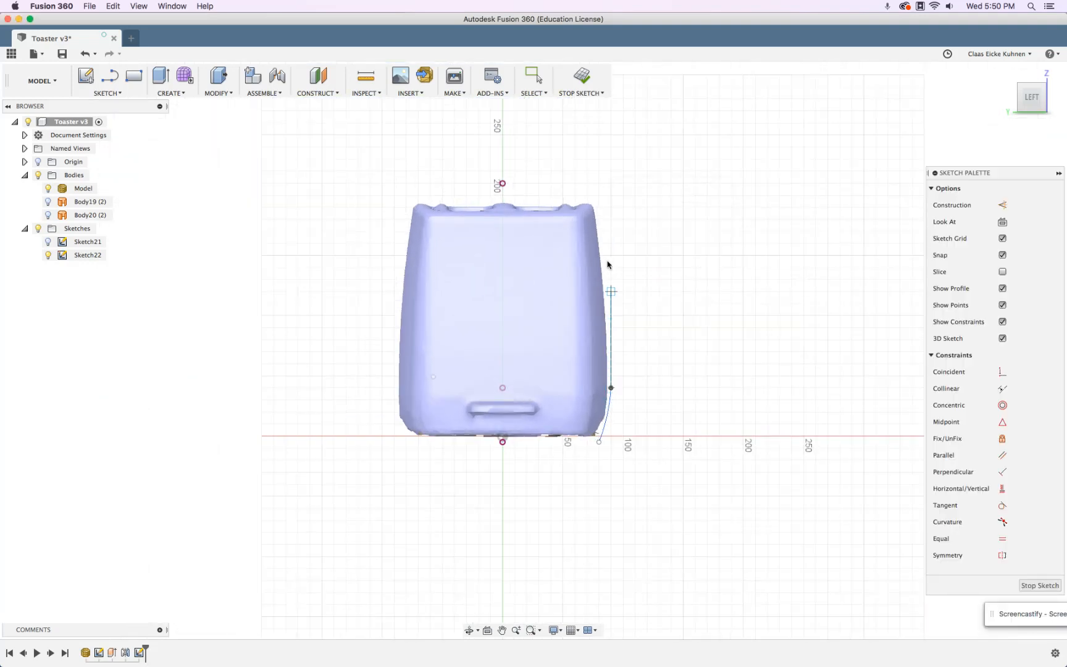
left_click(592, 184)
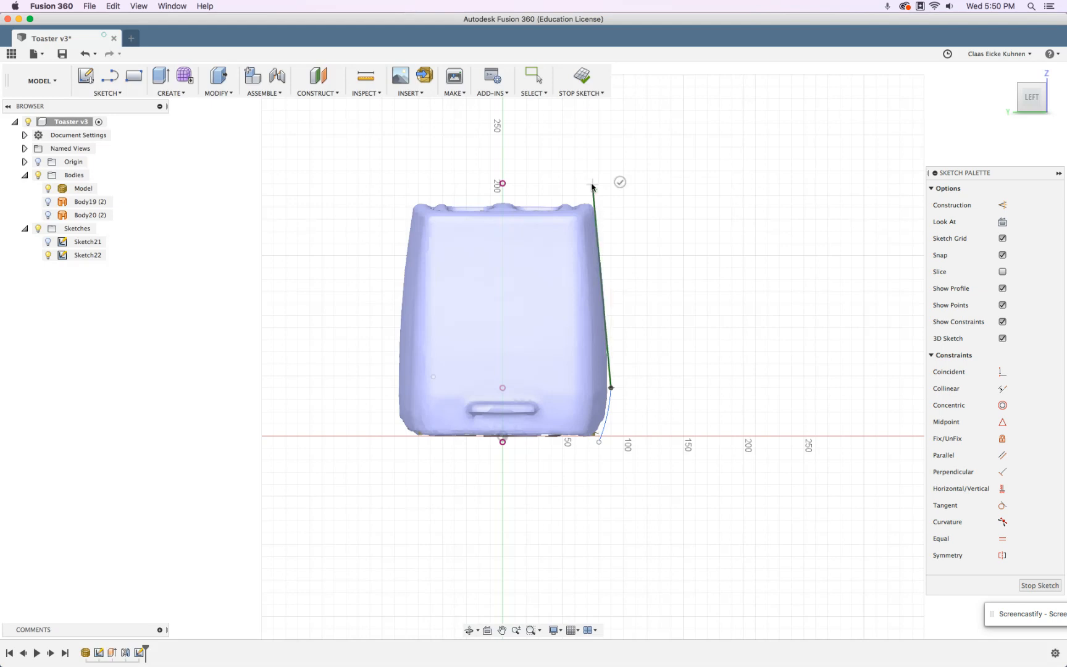
left_click(619, 183)
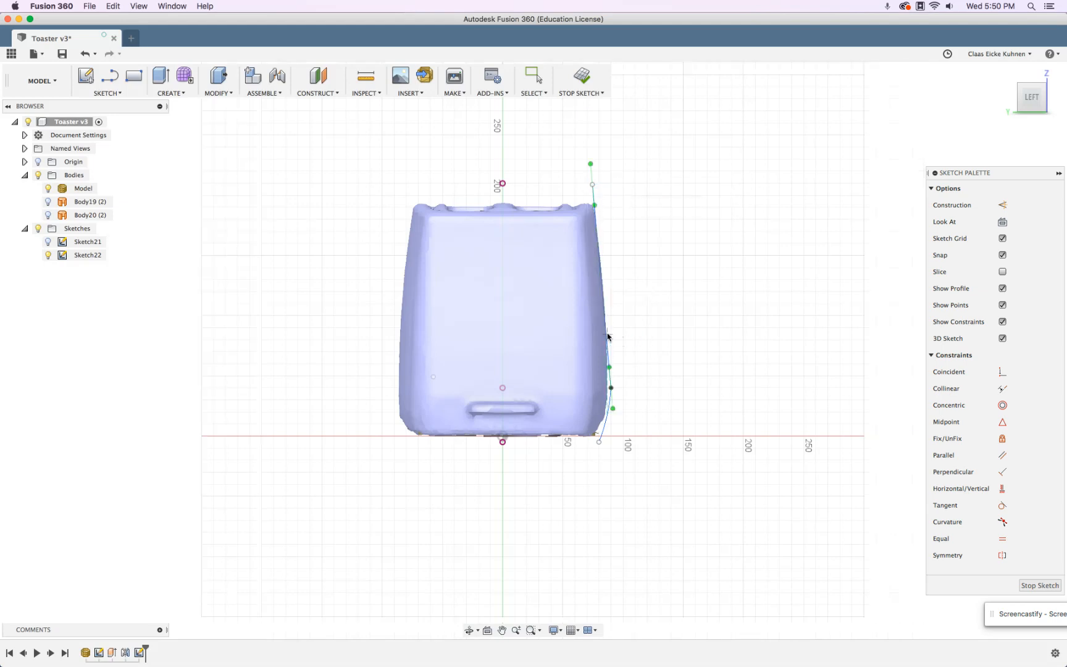
Make the spline tangent to the lower arc at their shared point.
left_click(1003, 506)
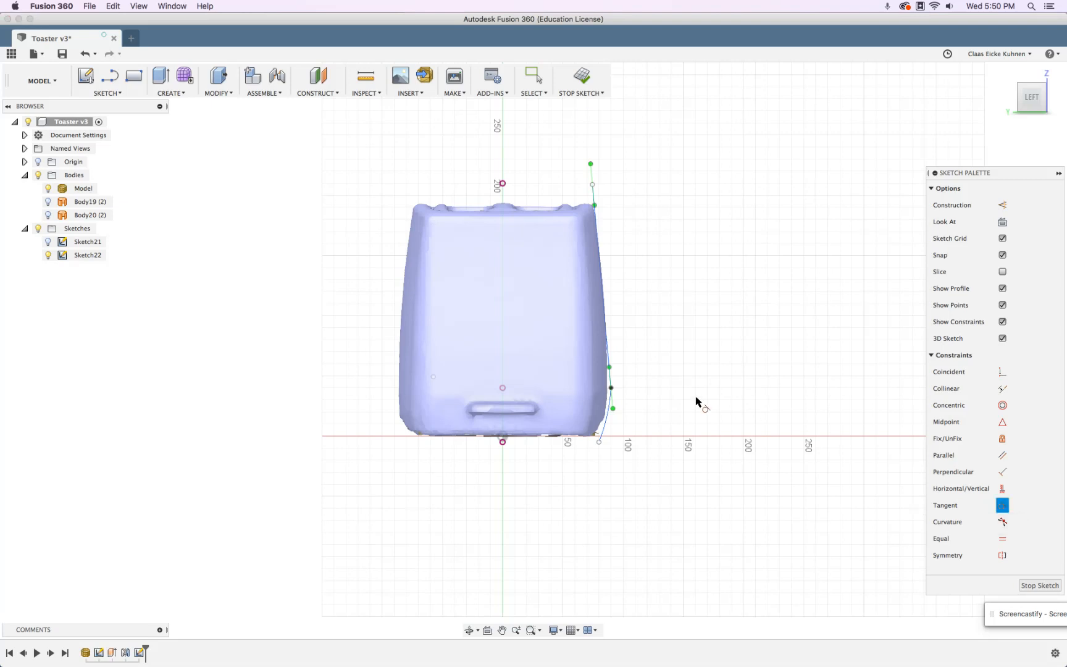
left_click(609, 422)
left_click(608, 332)
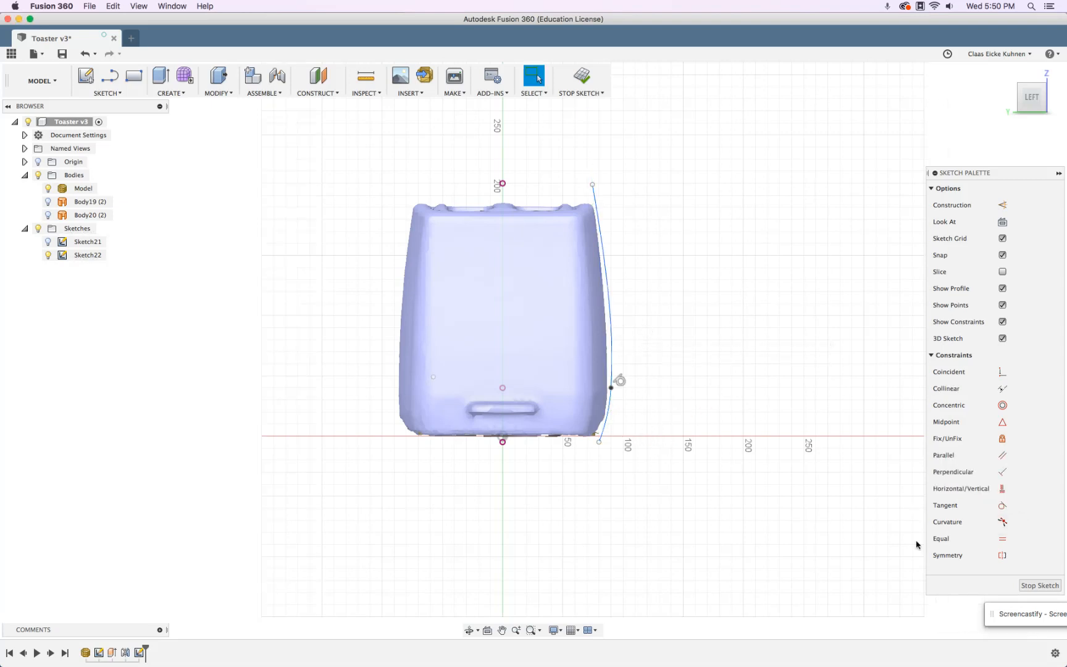
Align the arc's lower end, the arc-spline junction and the spline's upper end horizontally with their matching projected points.
left_click(1002, 489)
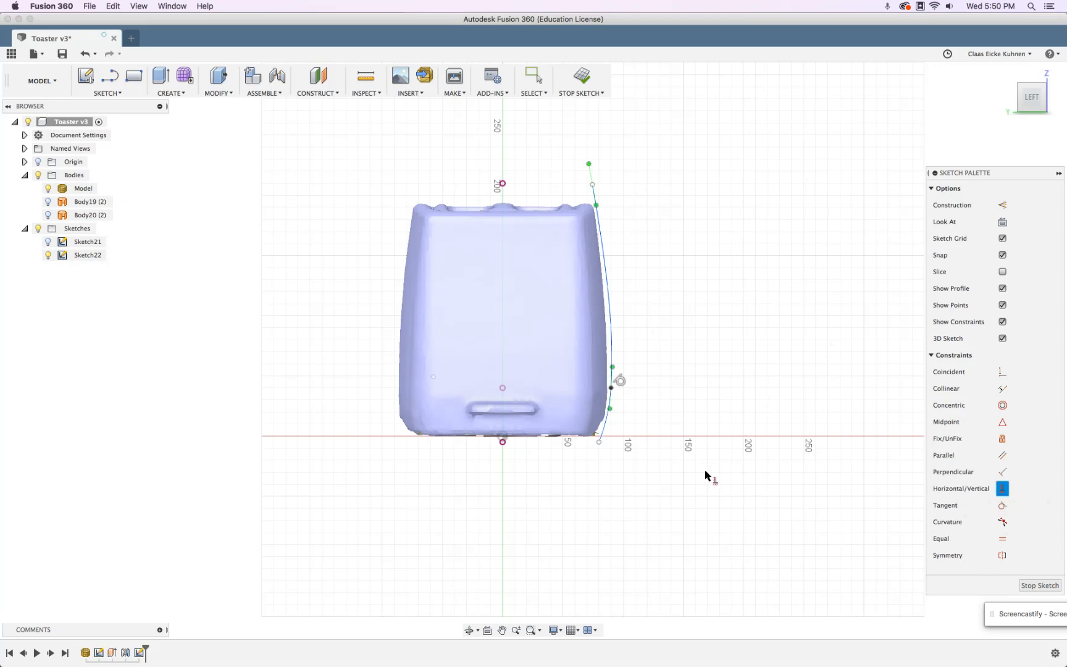
left_click(599, 443)
left_click(502, 441)
left_click(502, 391)
left_click(612, 388)
left_click(593, 185)
left_click(503, 185)
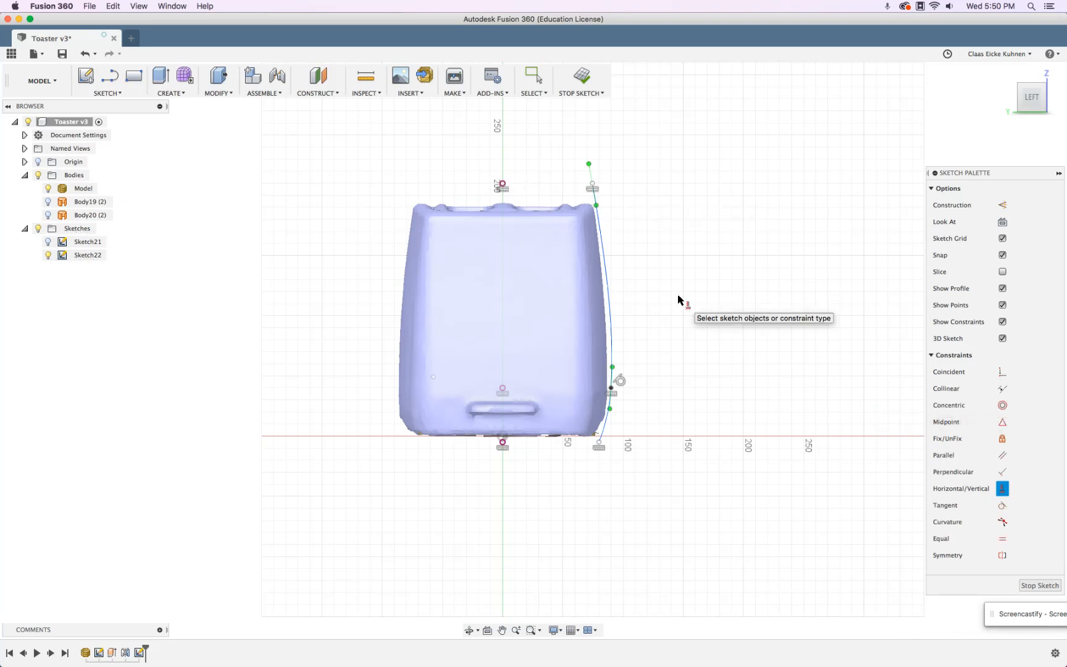
scroll(678, 296, "up", 3)
key("Escape")
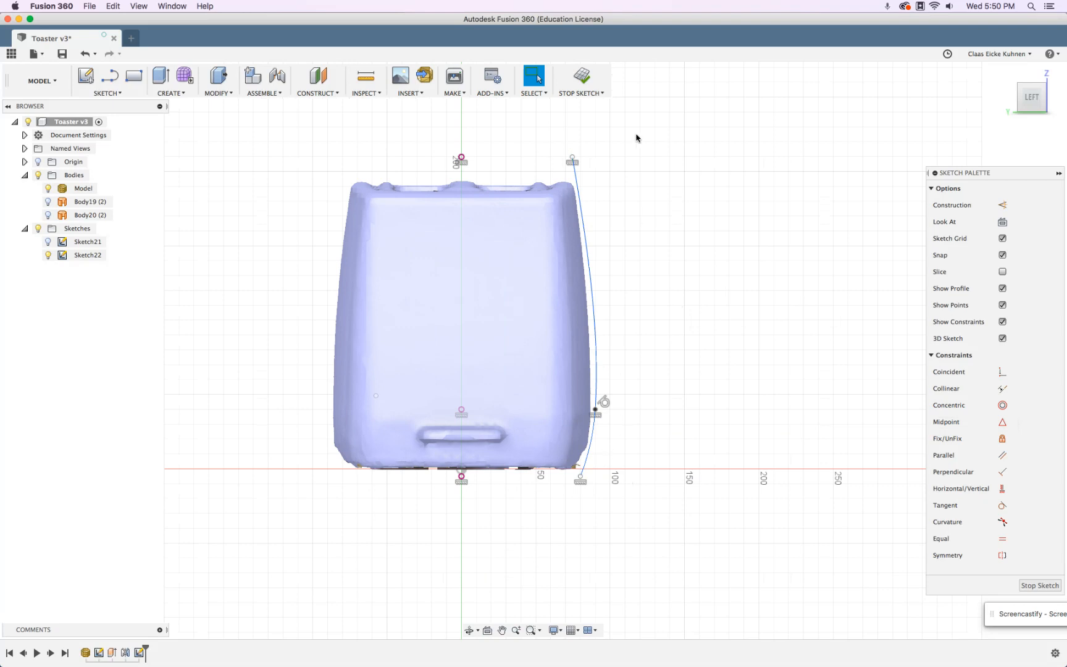
Shift the spline's upper end, the junction and the arc's lower end inward so the profile follows the scan's edge.
left_click_drag(573, 159, 570, 160)
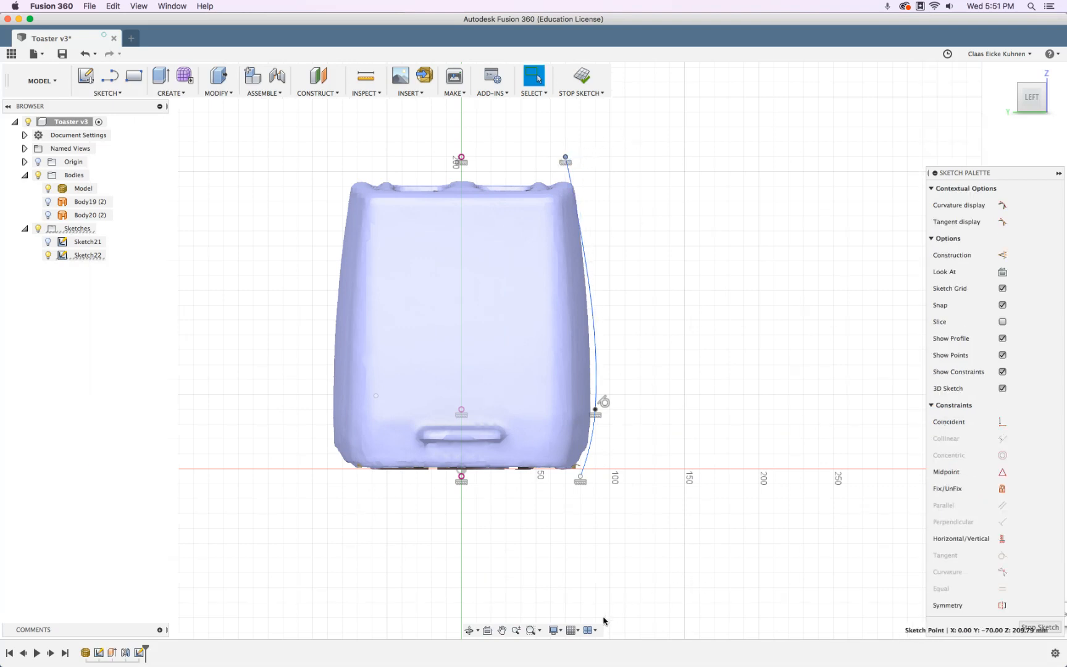
left_click(573, 630)
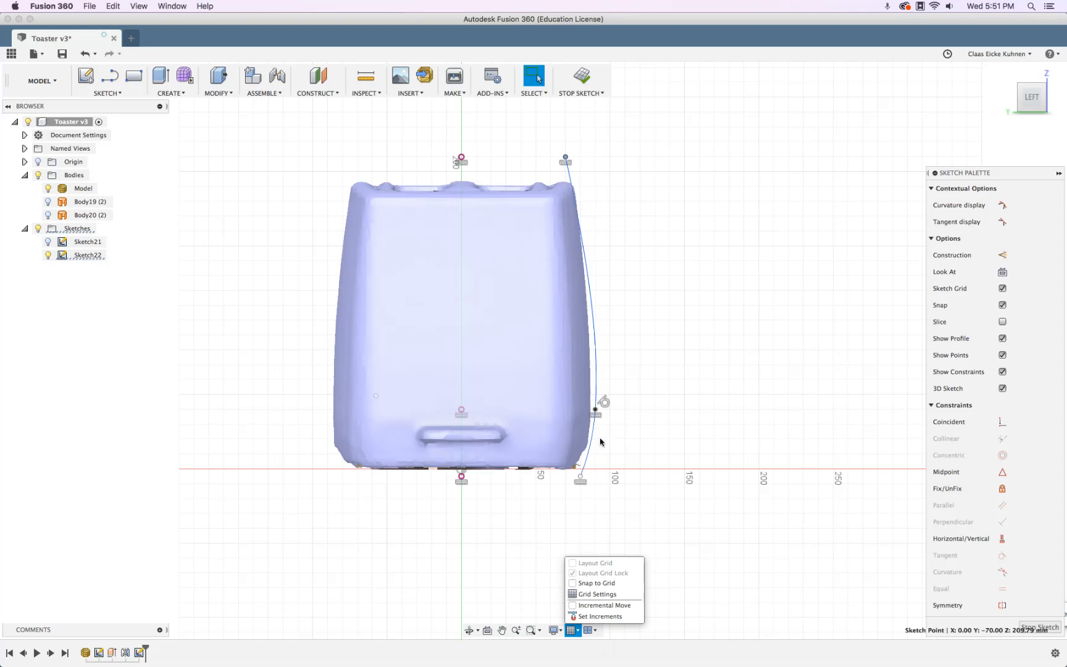
left_click_drag(566, 157, 569, 158)
left_click_drag(596, 408, 591, 411)
mouse_move(580, 478)
left_mouse_down()
mouse_move(600, 477)
mouse_move(564, 481)
left_mouse_up()
Set the lower arc's radius to 142 mm and finish the sketch.
left_click(586, 453)
key("d")
left_click(626, 465)
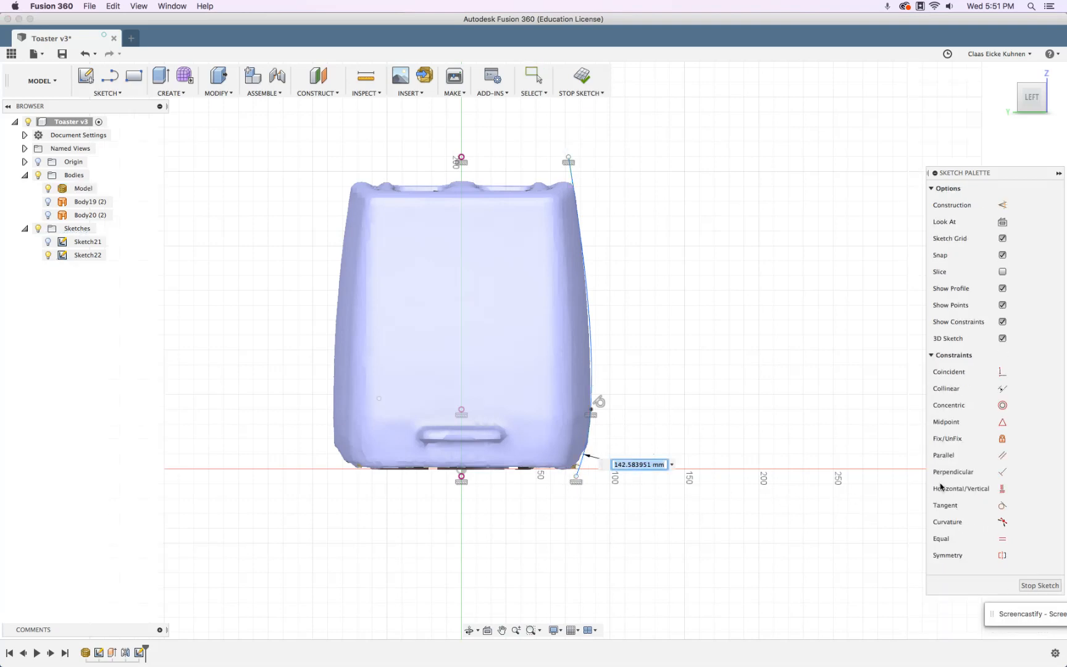
type("142")
key("Return")
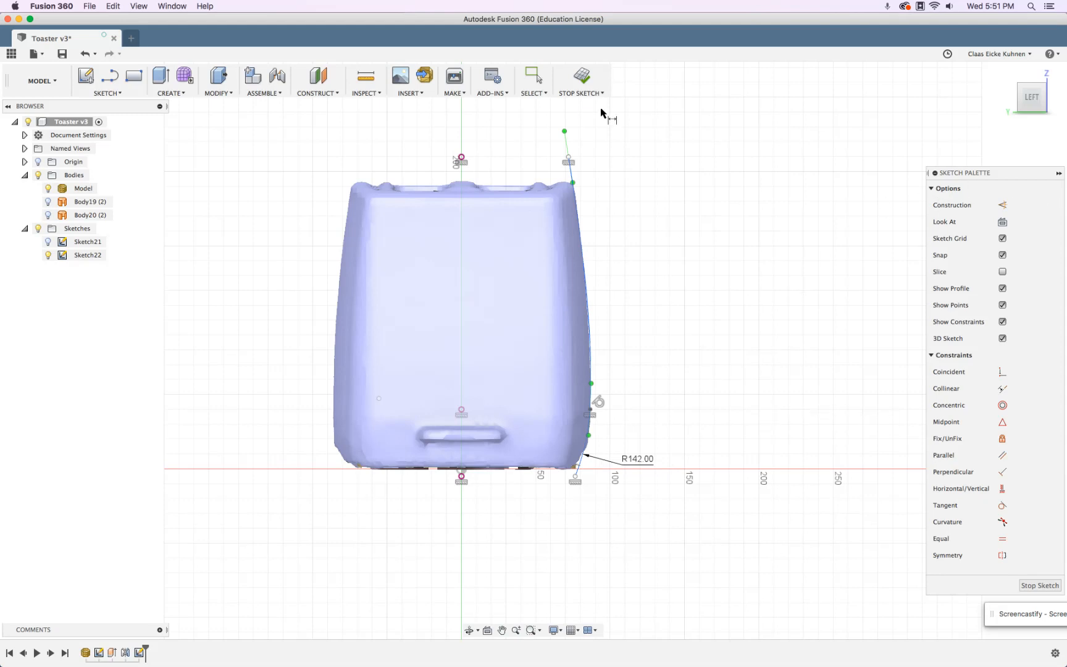
left_click(584, 80)
Start a new sketch on the horizontal XY origin plane beneath the toaster.
mouse_move(707, 412)
middle_mouse_down("shift")
mouse_move(684, 384)
mouse_move(651, 469)
mouse_move(643, 424)
mouse_move(607, 400)
mouse_move(532, 384)
mouse_move(536, 395)
mouse_move(538, 371)
mouse_move(636, 374)
mouse_move(622, 374)
middle_mouse_up("shift")
middle_click_drag(701, 471, 682, 414, "shift")
left_click(470, 351)
middle_click_drag(470, 350, 478, 431, "shift")
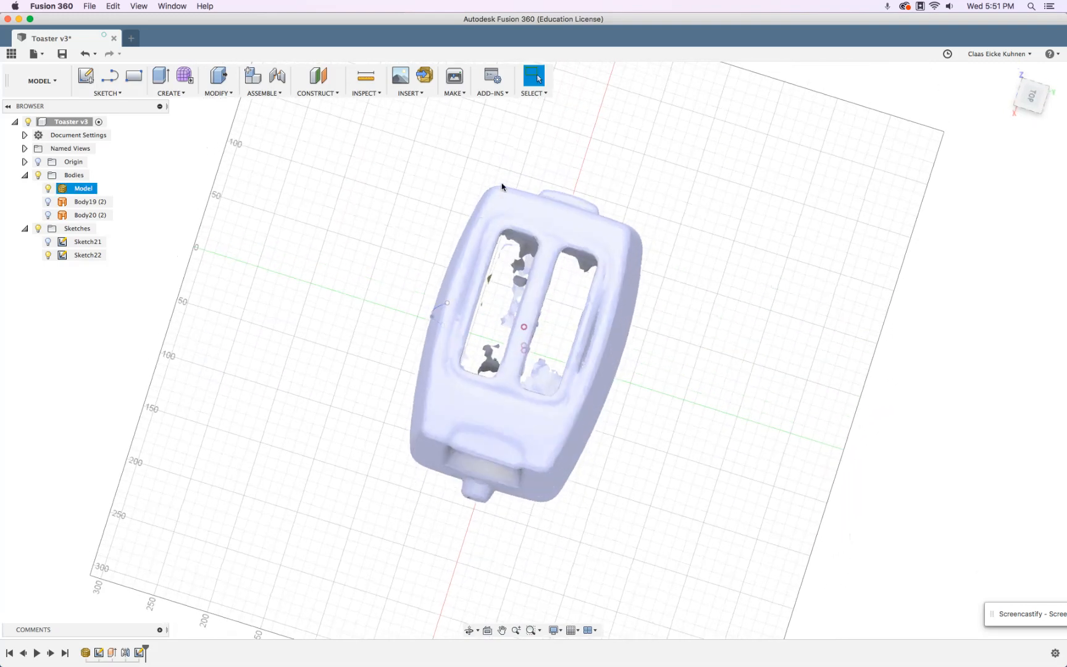
middle_click_drag(350, 443, 431, 408, "shift")
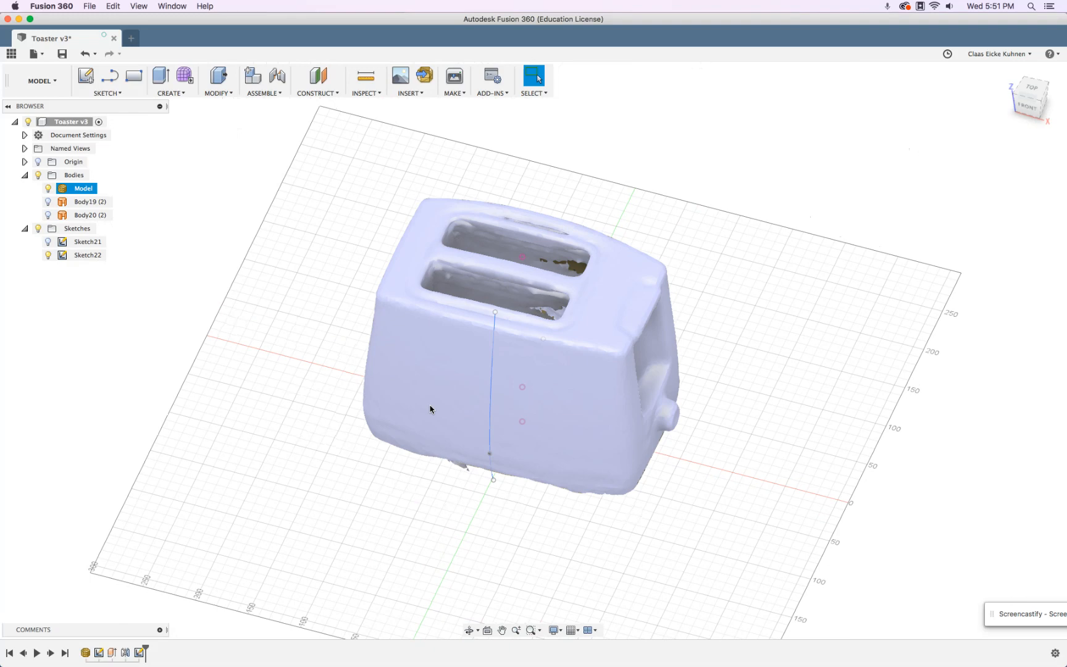
left_click(419, 503)
middle_click_drag(419, 503, 360, 461, "shift")
left_click_drag(362, 461, 414, 472)
key("Escape")
left_click(91, 76)
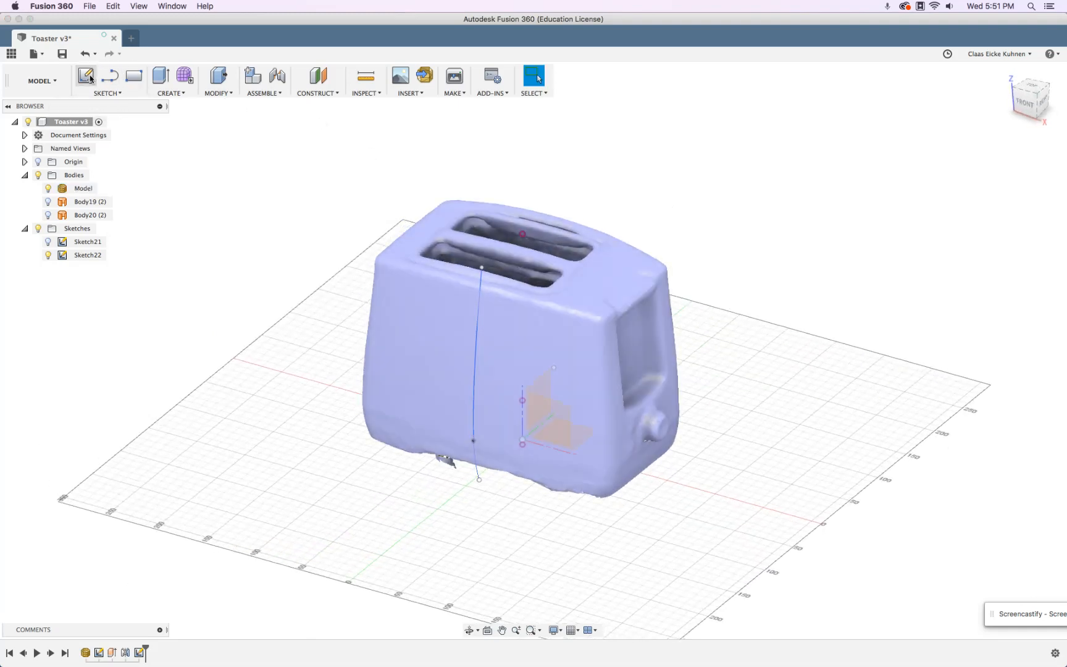
left_click(587, 437)
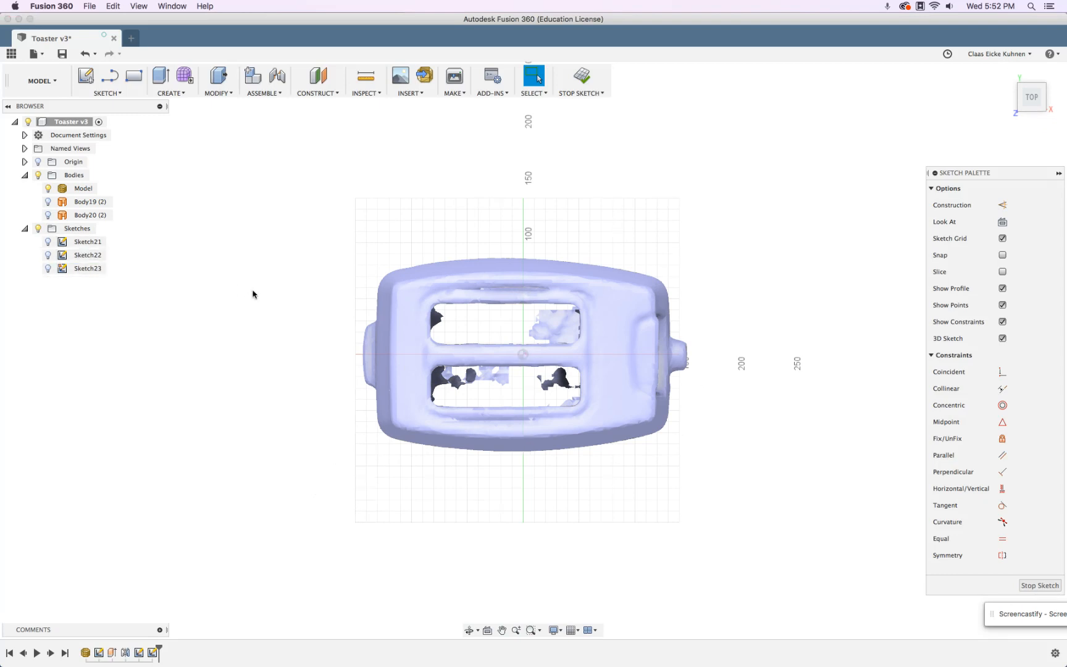
Sketch a three-point fit point spline along the toaster's front outline, extending past both ends of the scan, and make its sketch visible.
key("s")
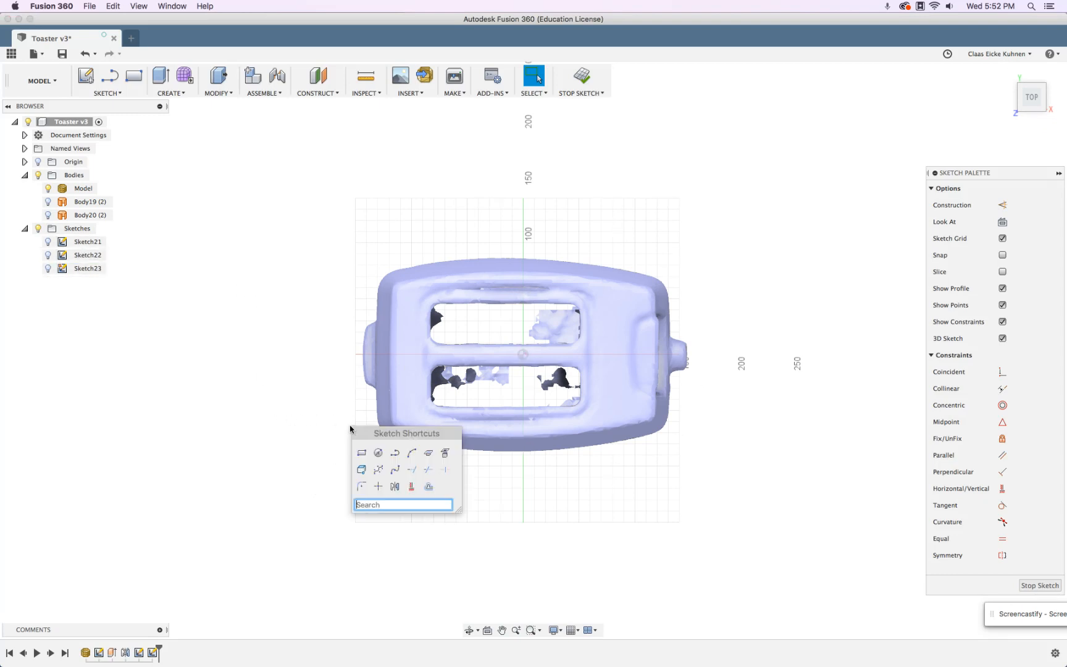
left_click(395, 471)
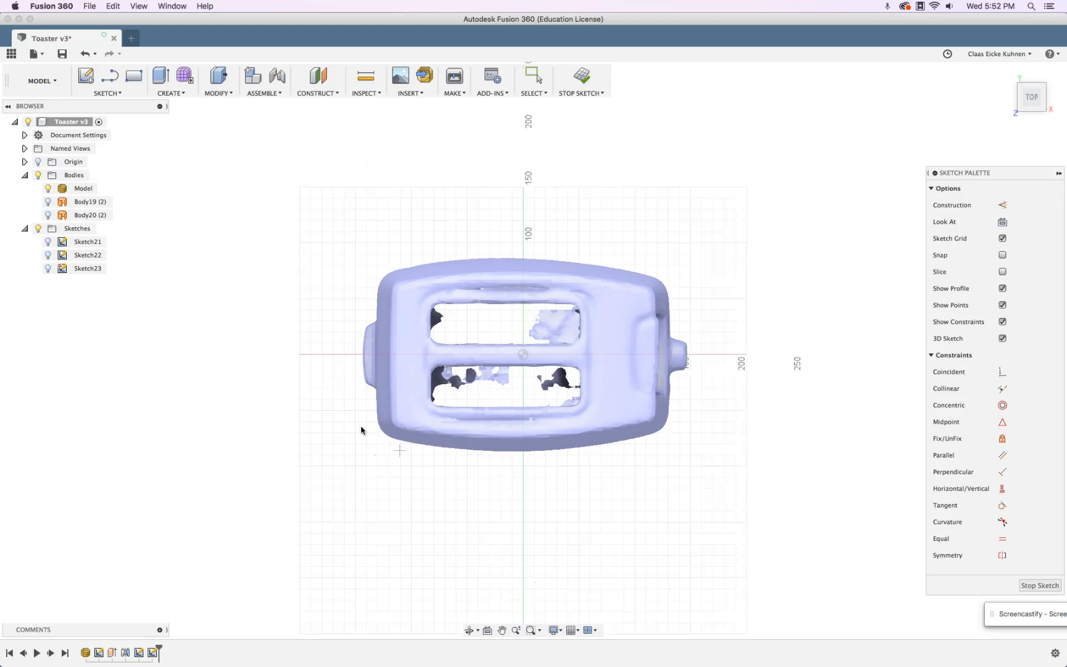
left_click(356, 430)
left_click(508, 452)
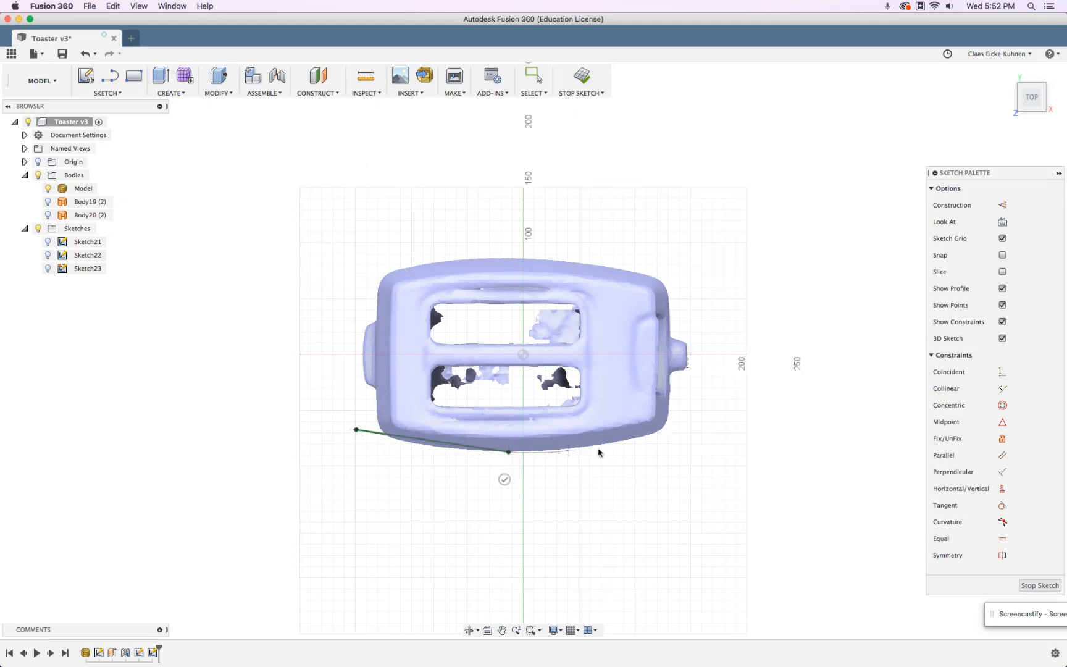
left_click(708, 420)
left_click(700, 394)
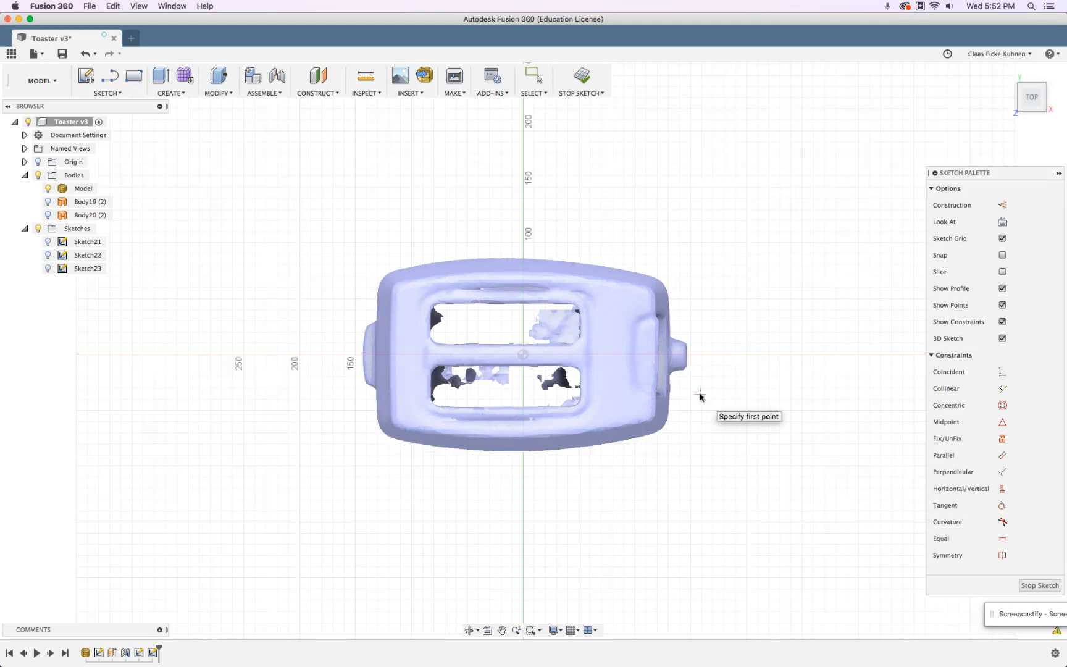
left_click(48, 269)
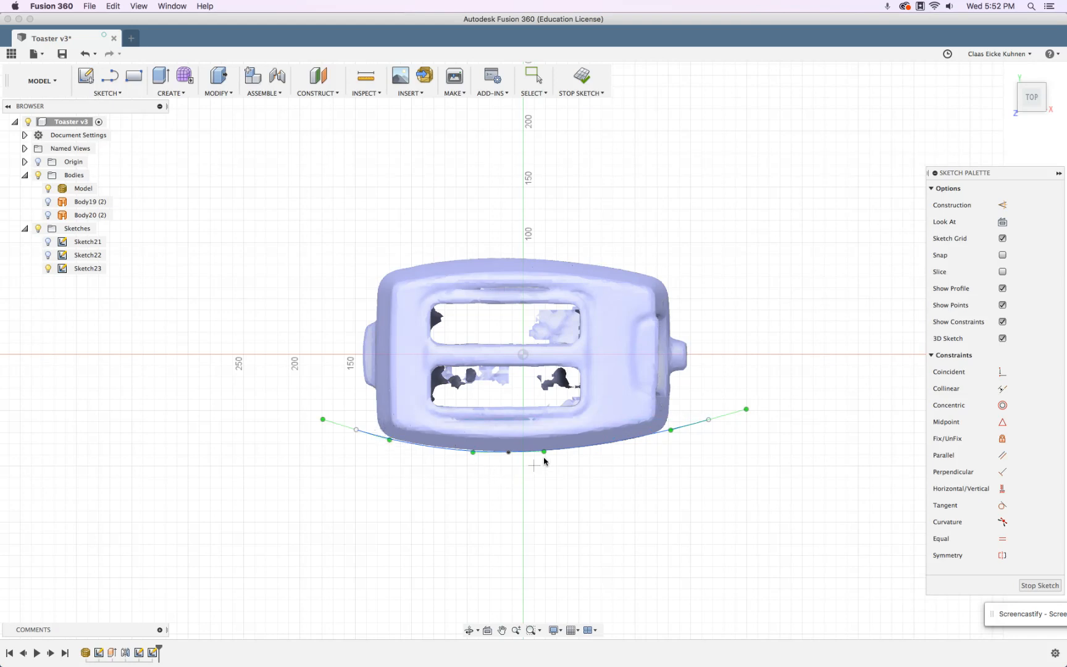
key("Delete")
left_click(47, 268)
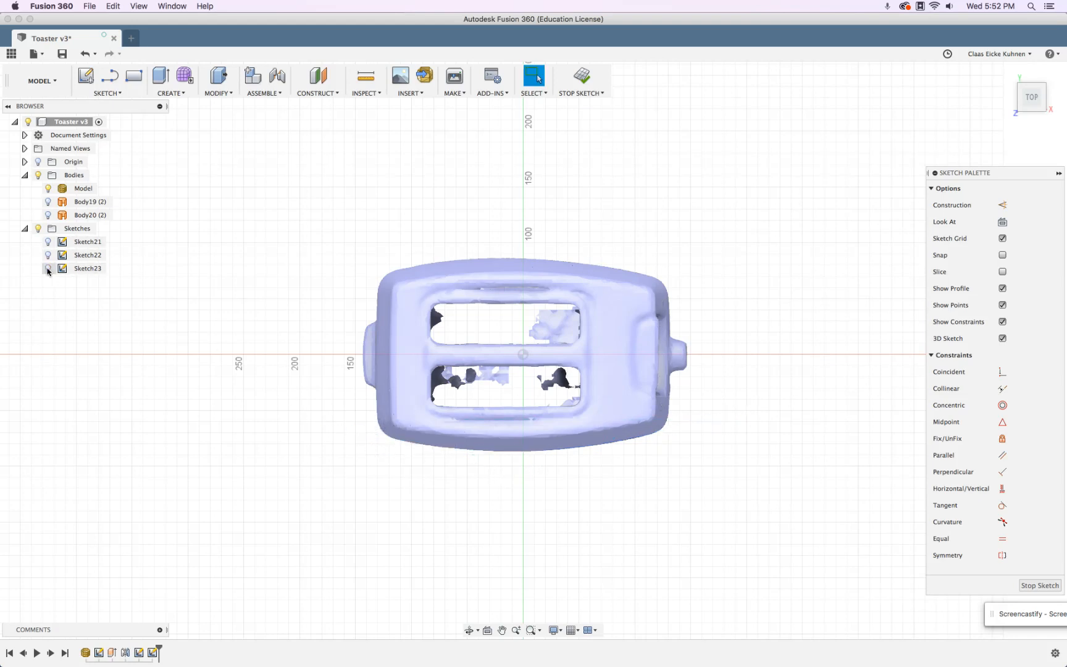
Adjust the spline's end point beside the scan and its middle point to match the front outline, then finish the sketch.
left_click(356, 431)
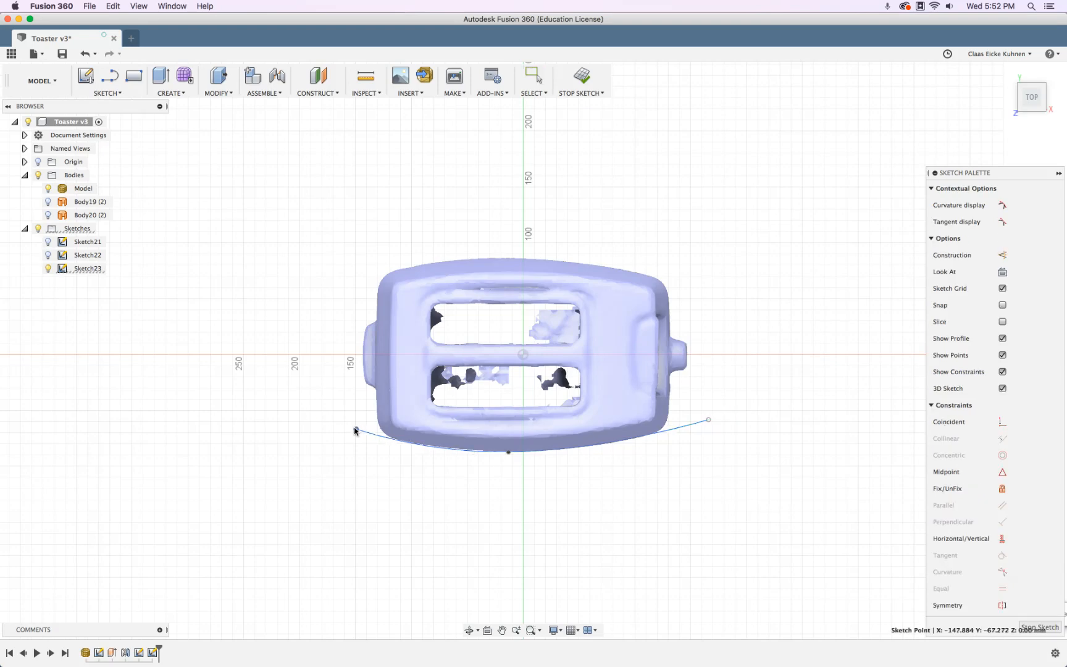
left_click_drag(508, 453, 505, 452)
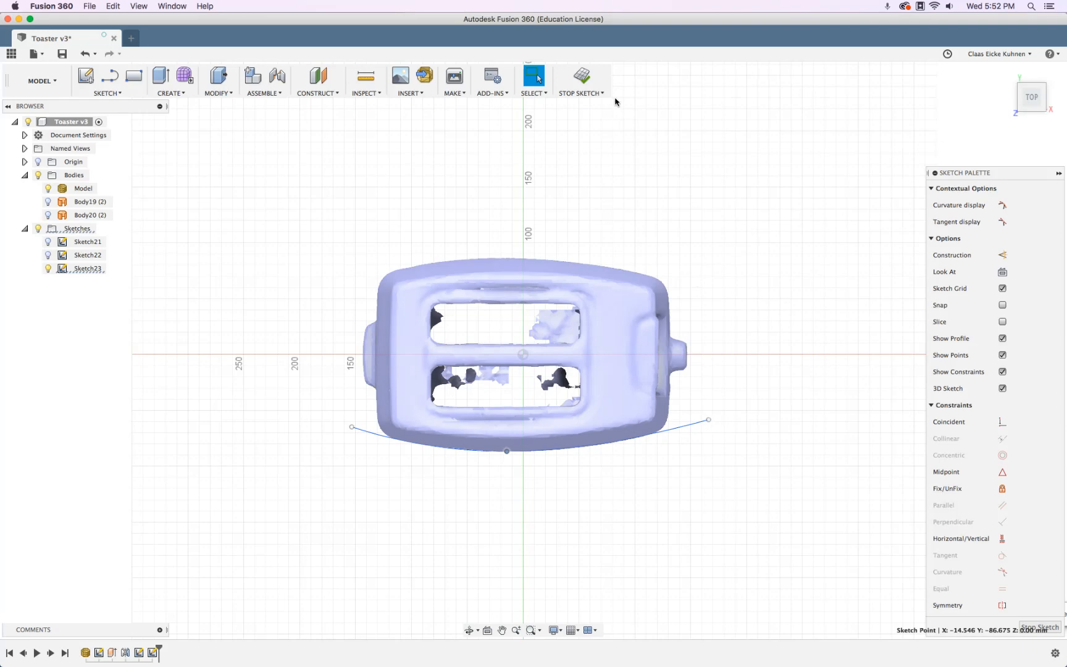
left_click(582, 77)
Show the vertical front profile in Sketch22 and compare its curve with the new base spline.
mouse_move(741, 495)
middle_mouse_down("shift")
mouse_move(709, 455)
mouse_move(582, 513)
middle_mouse_up("shift")
left_click(542, 507)
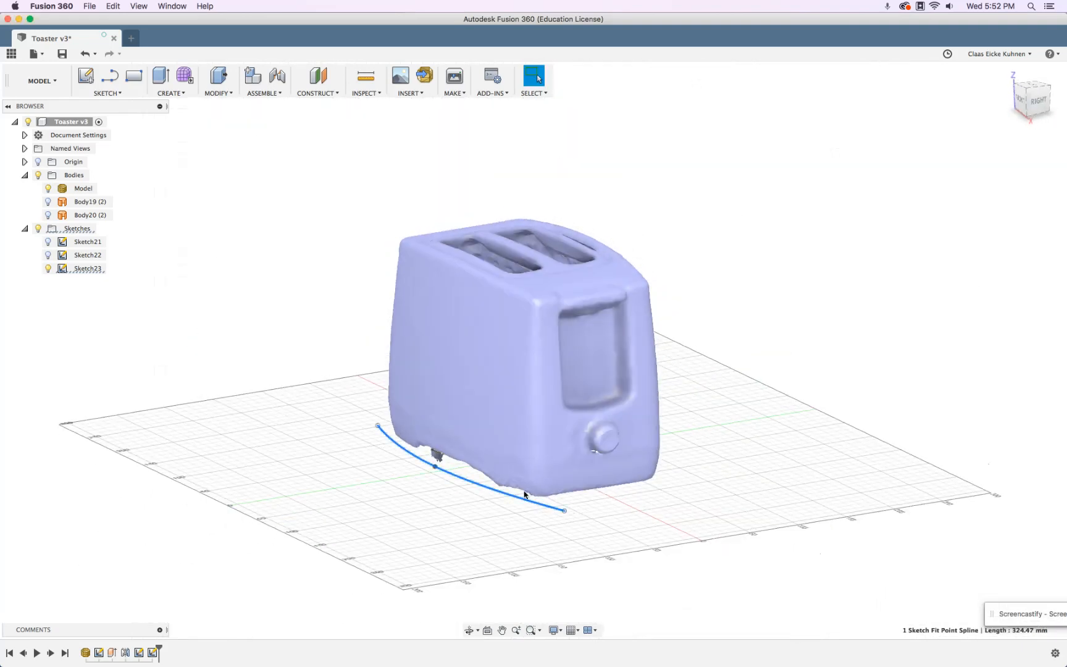
left_click(49, 256)
left_click(446, 328)
left_click(444, 440, "shift")
left_click(293, 349)
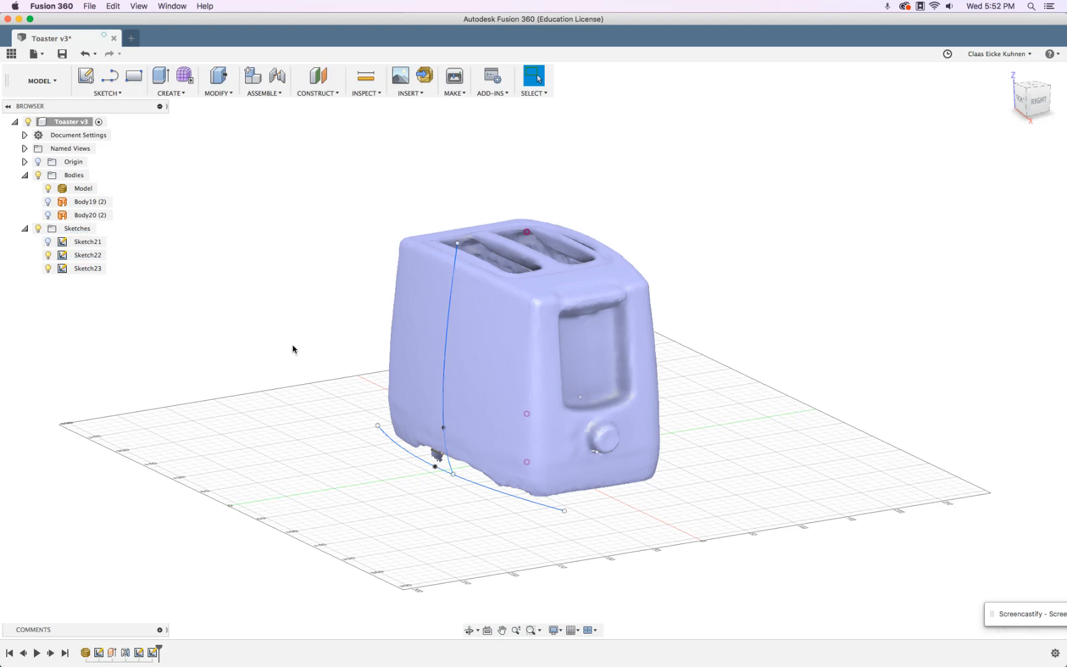
middle_click_drag(293, 349, 292, 300, "shift")
In the Patch workspace, sweep the vertical front profile along the base spline as a single-path, perpendicular new surface body.
left_click(42, 81)
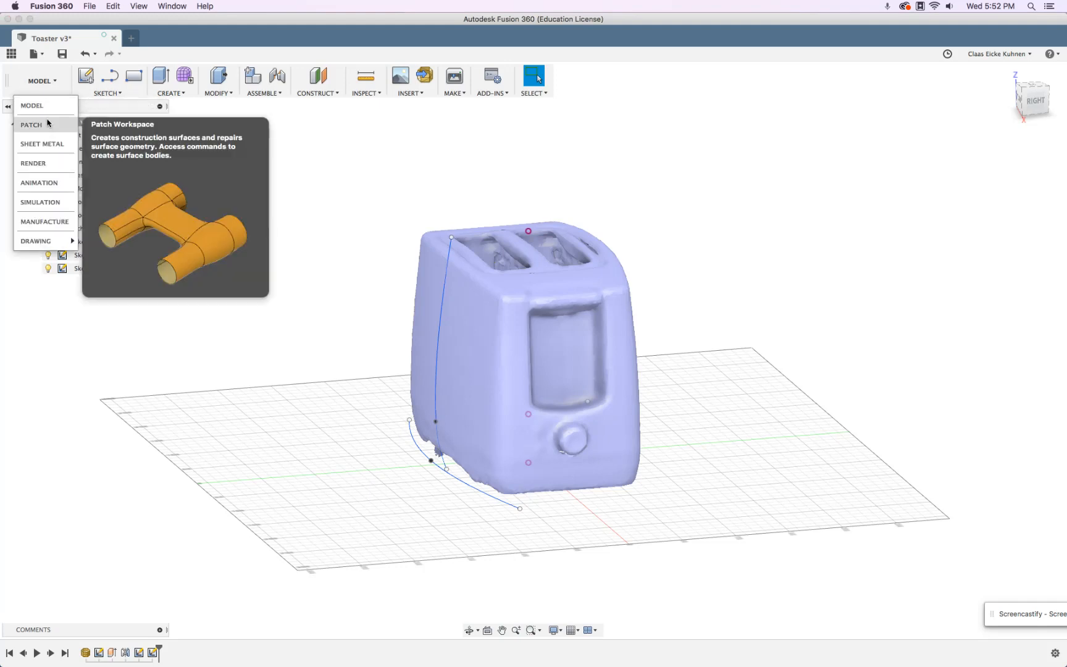
left_click(36, 121)
left_click(171, 93)
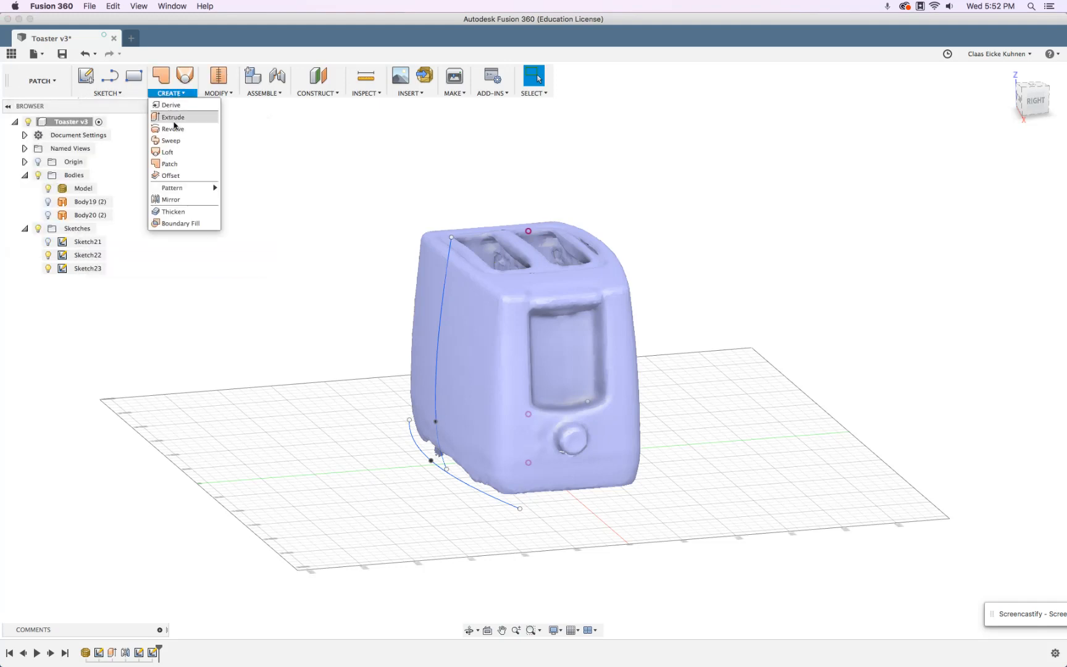
left_click(182, 143)
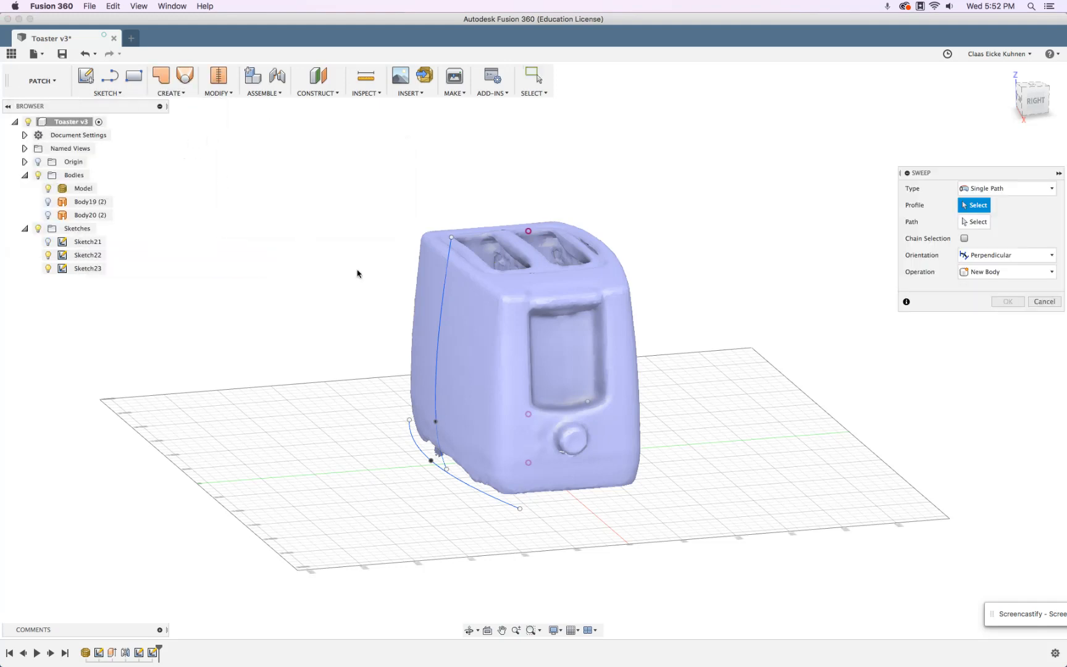
left_click(443, 328)
left_click(437, 430)
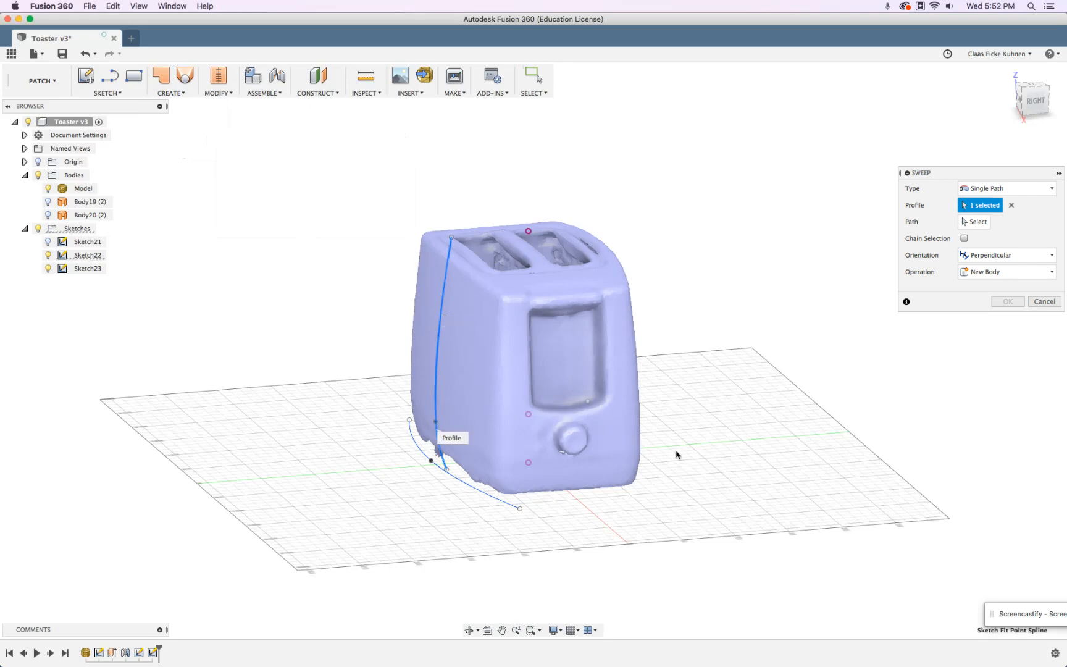
left_click(975, 223)
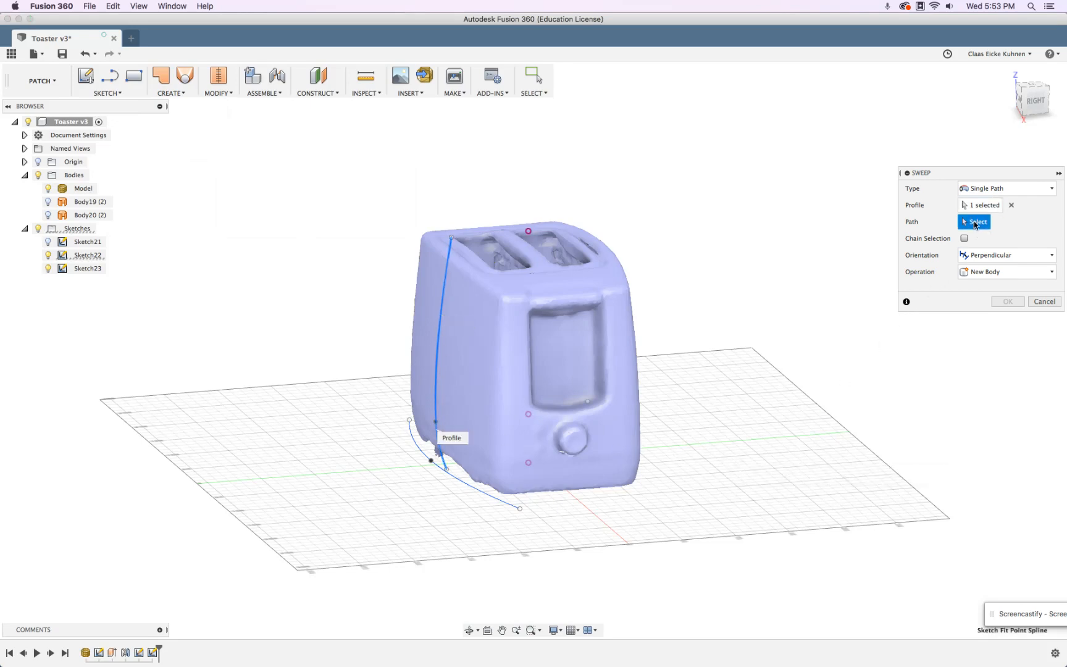
left_click(412, 422)
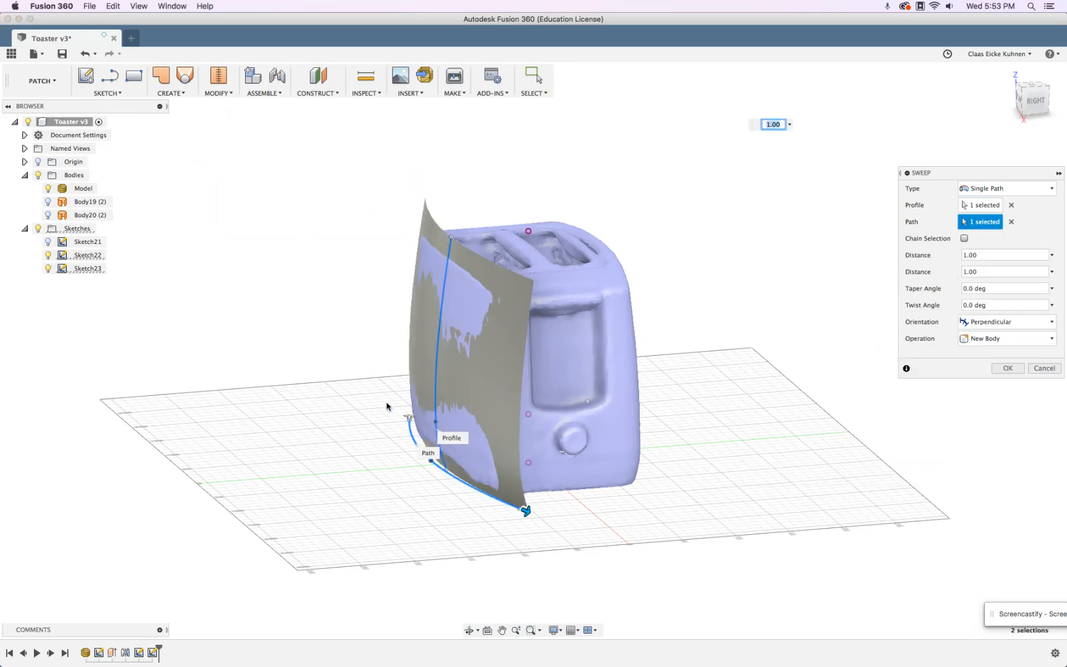
middle_click_drag(328, 379, 401, 445, "shift")
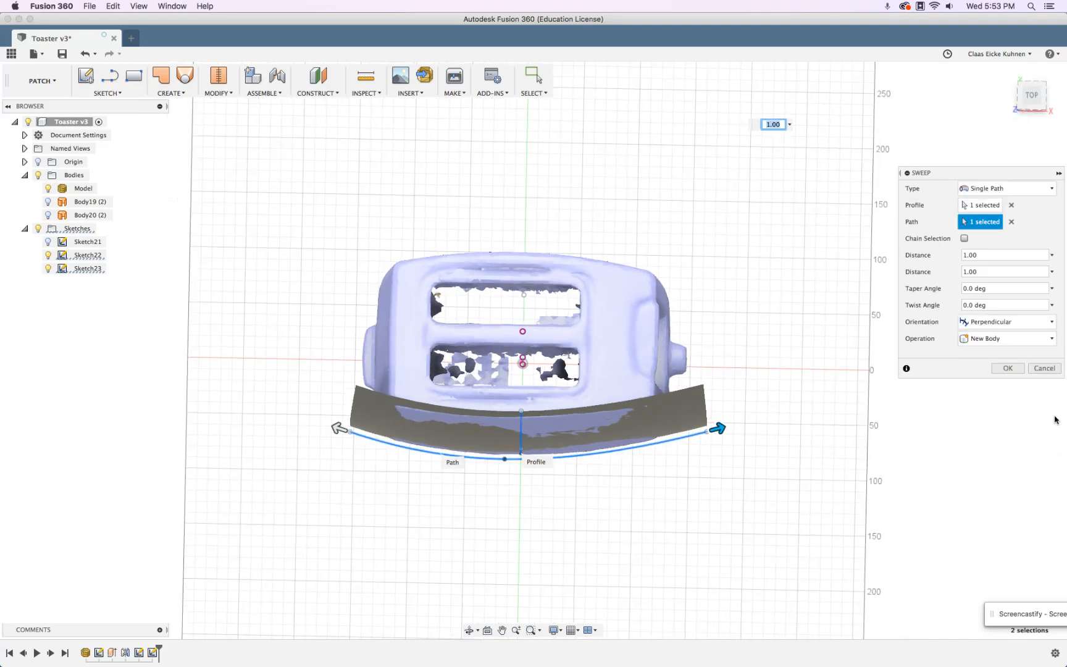
left_click(1019, 369)
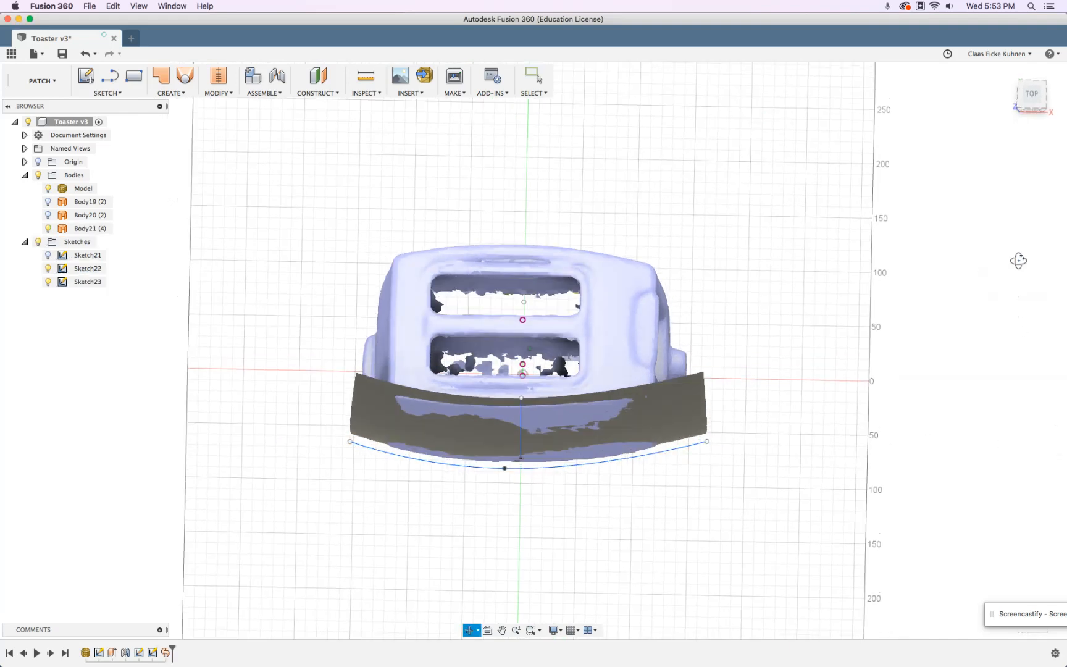
Mirror the swept front surface Body21 across the vertical XZ origin plane to the toaster's opposite side.
left_click(1036, 105)
left_click(1035, 107)
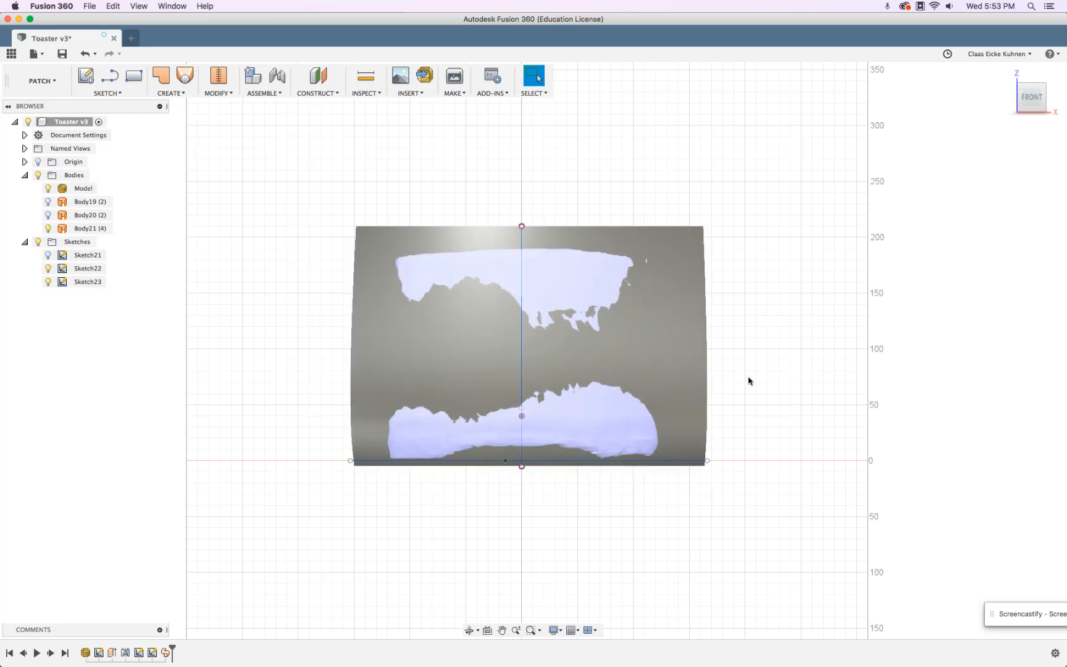
middle_click_drag(802, 383, 716, 392, "shift")
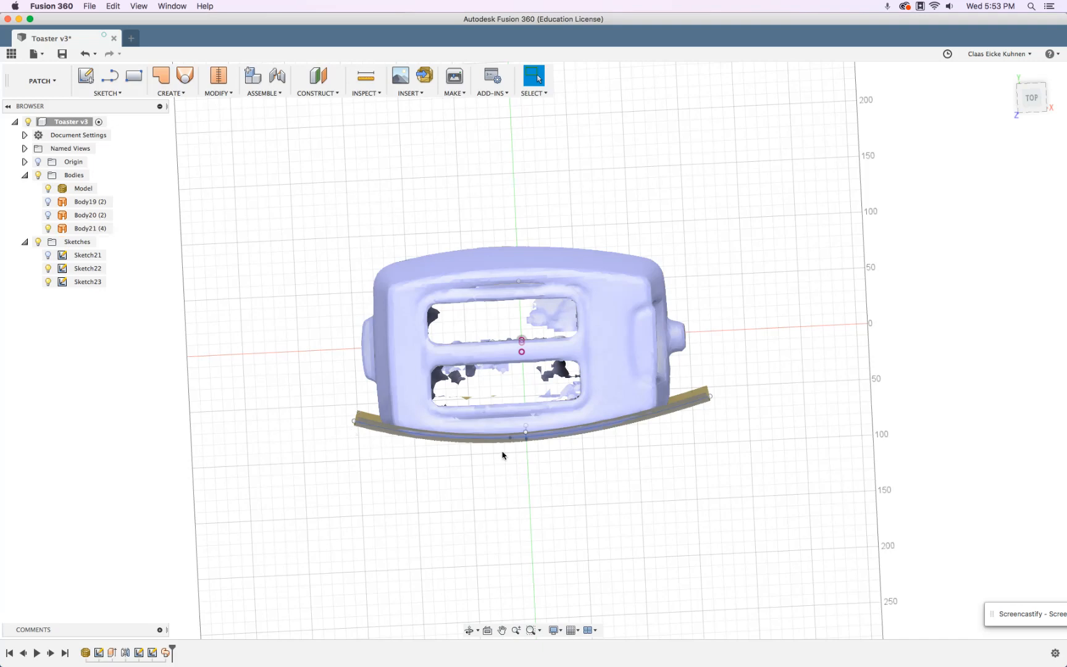
middle_click_drag(698, 451, 565, 393, "shift")
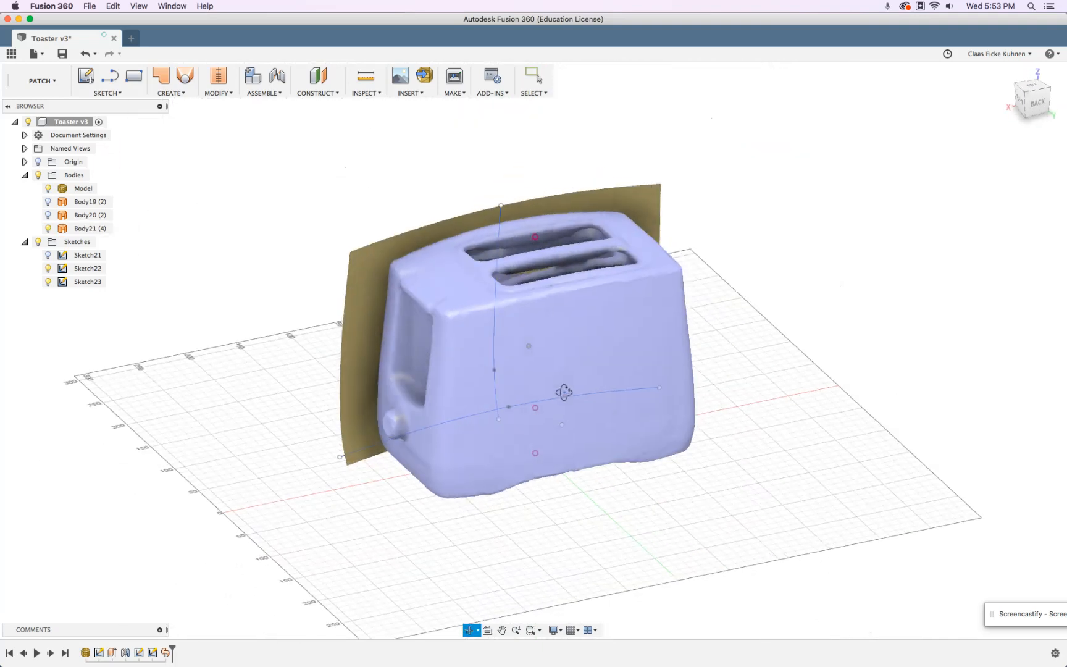
left_click(171, 93)
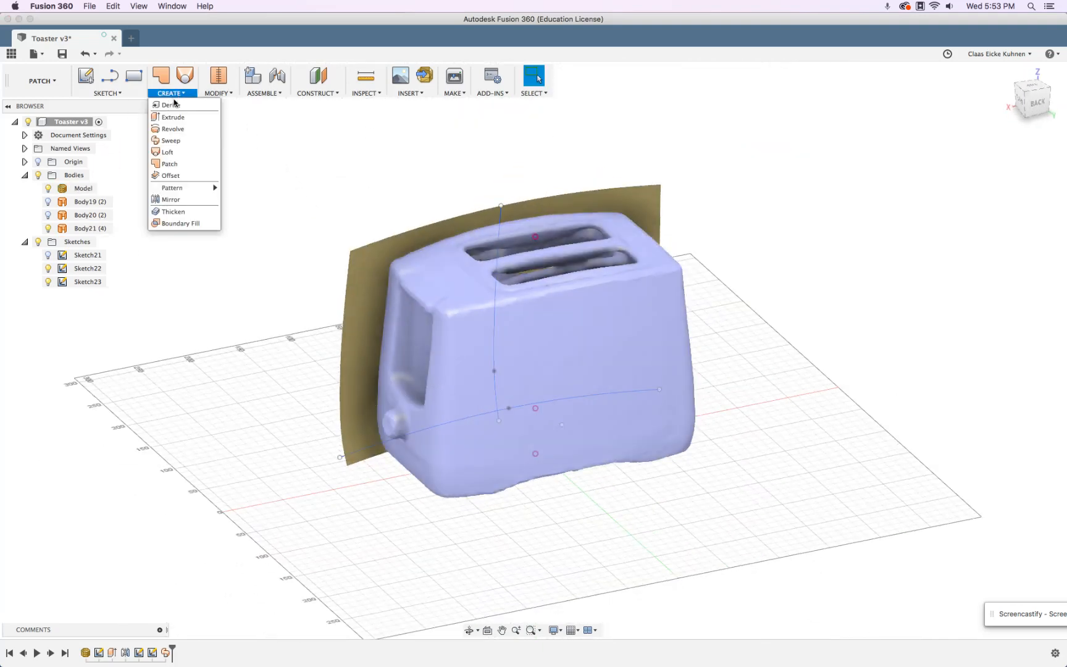
left_click(171, 200)
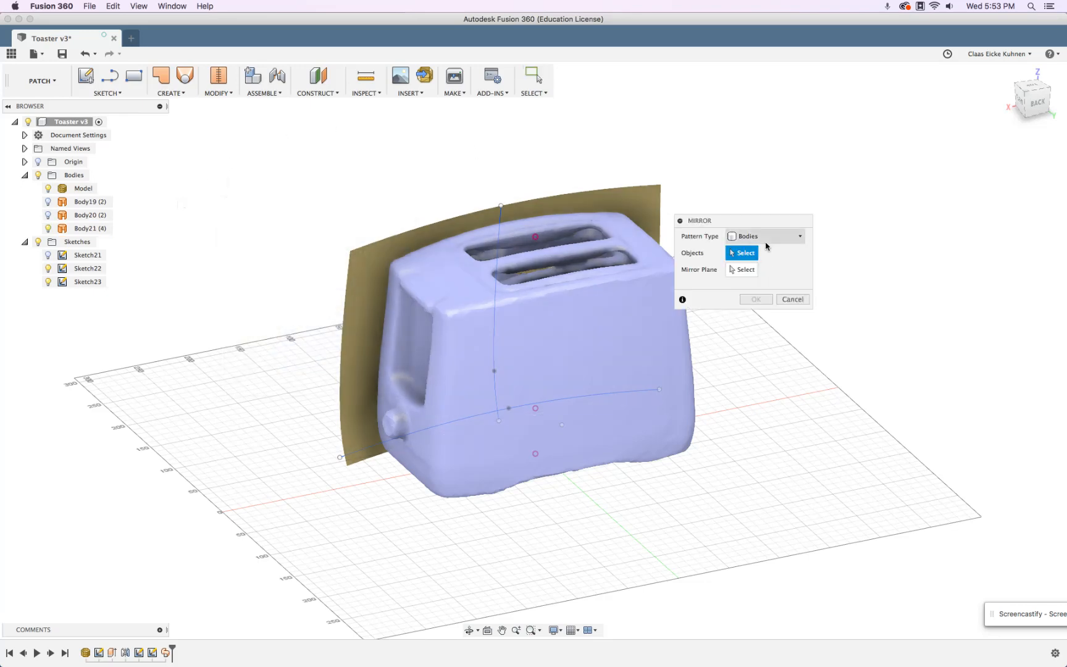
left_click(97, 229)
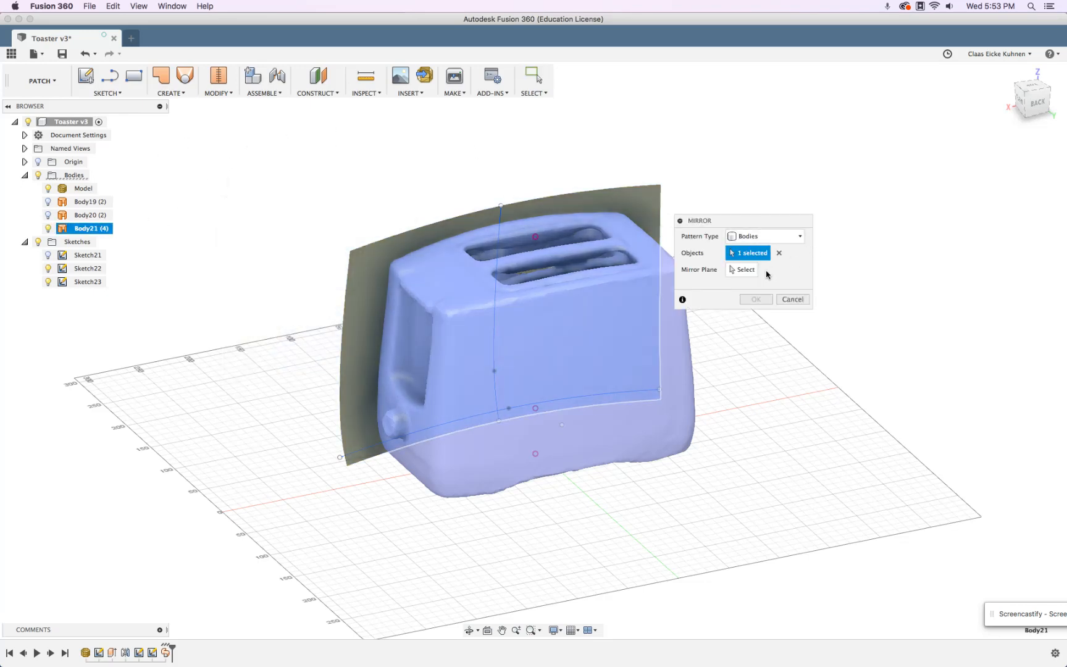
left_click(510, 426)
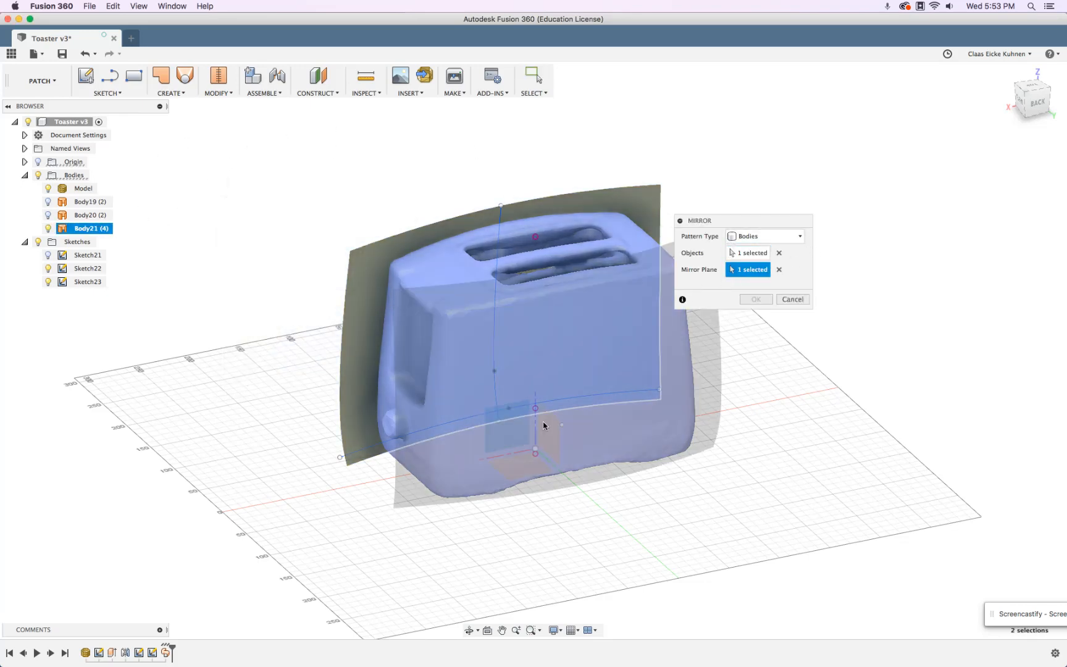
left_click(756, 300)
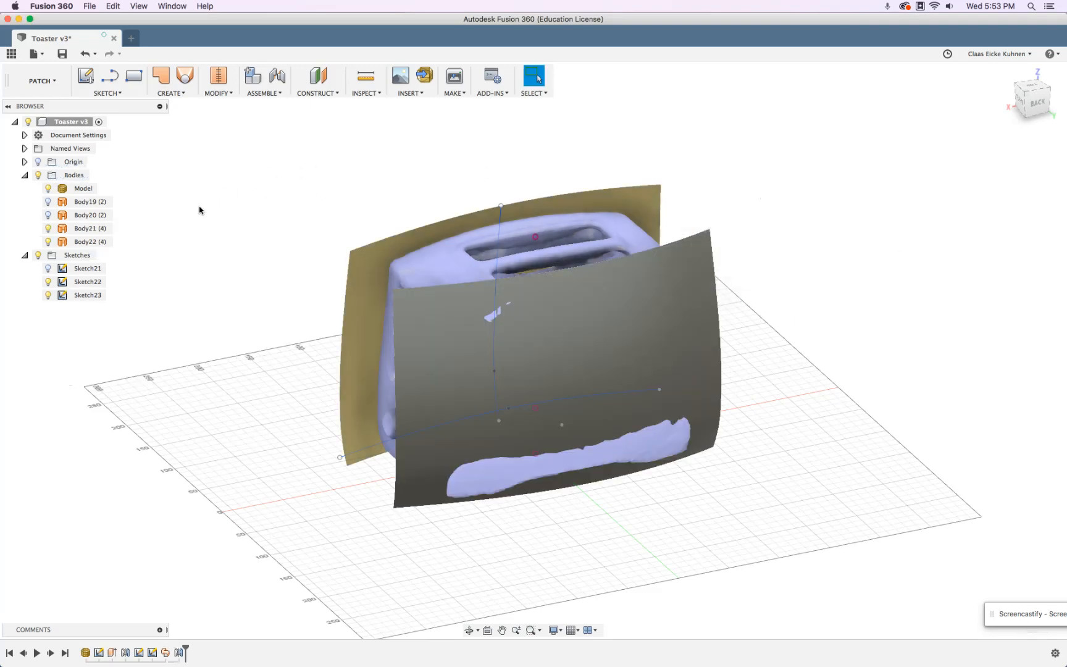
Hide the four surface bodies Body19 to Body22 and show the end profile in Sketch21.
middle_click_drag(207, 326, 175, 308, "shift")
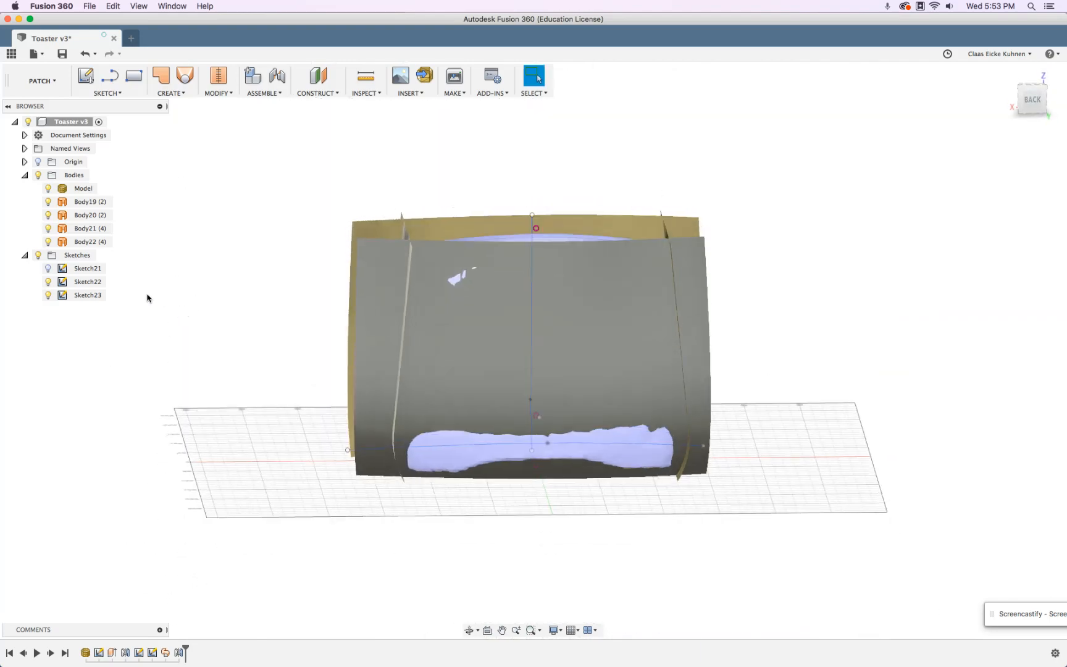
left_click(48, 241)
left_click(47, 228)
left_click(47, 215)
left_click(48, 201)
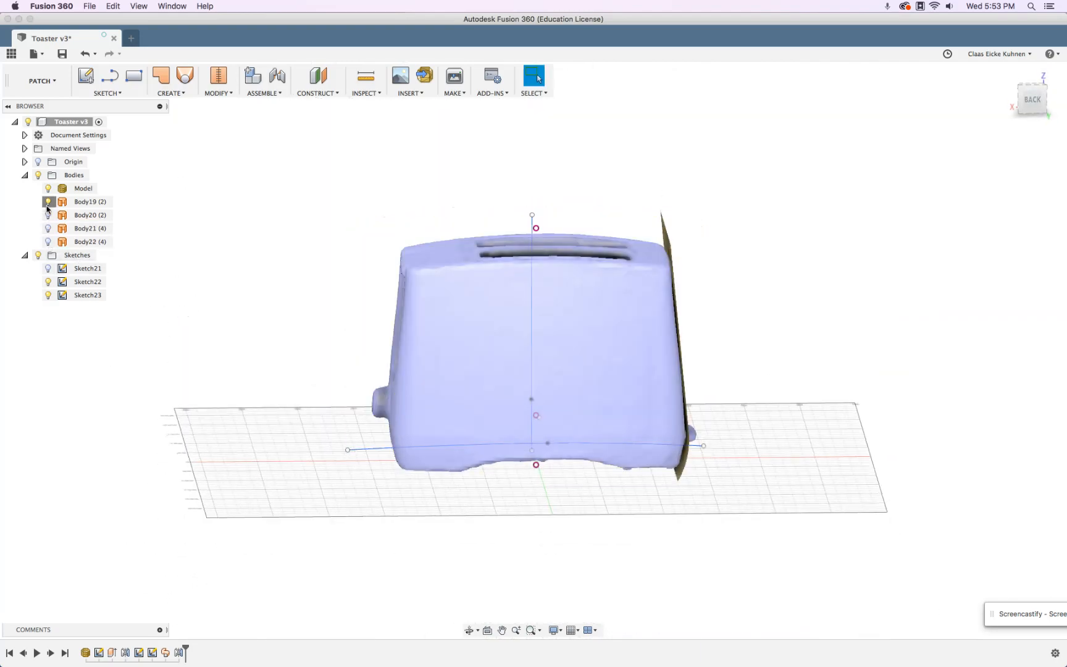
left_click(49, 270)
mouse_move(229, 253)
middle_mouse_down("shift")
mouse_move(245, 246)
mouse_move(207, 252)
middle_mouse_up("shift")
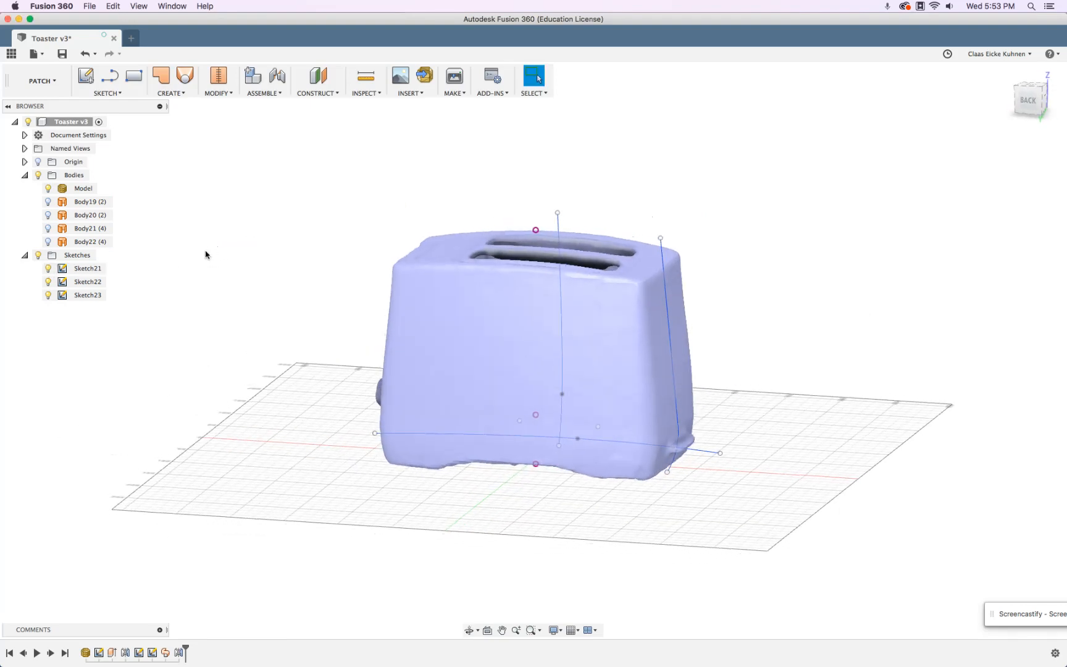
Rename the end profile Sketch21 as "Left".
left_click(78, 270)
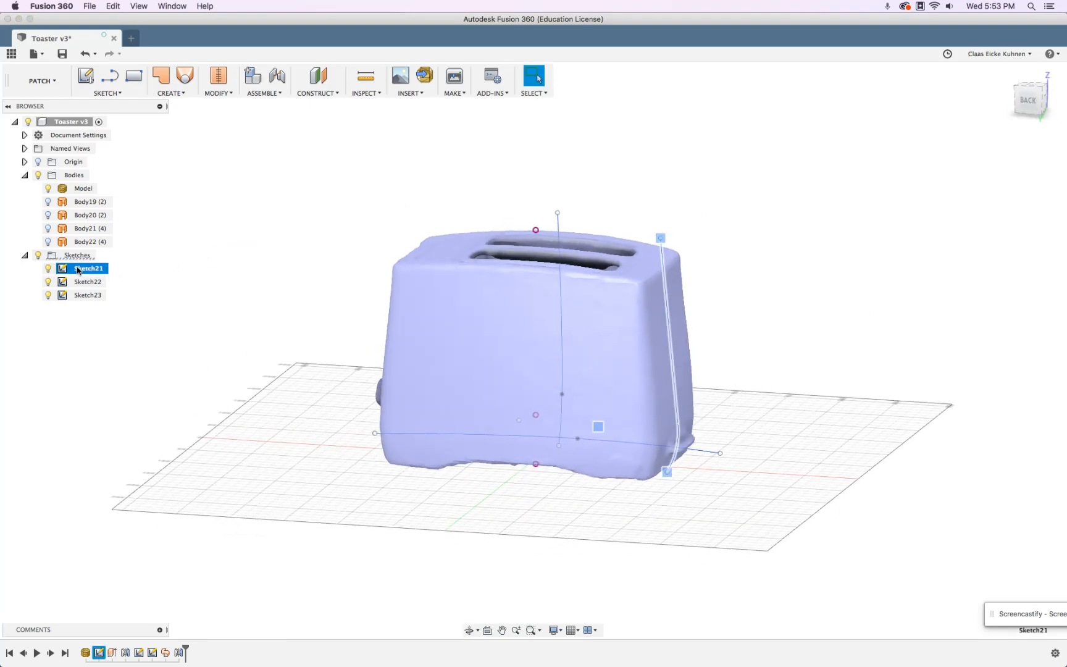
double_click(77, 269)
middle_click_drag(814, 267, 637, 257, "shift")
double_click(102, 270)
type("Left")
key("Return")
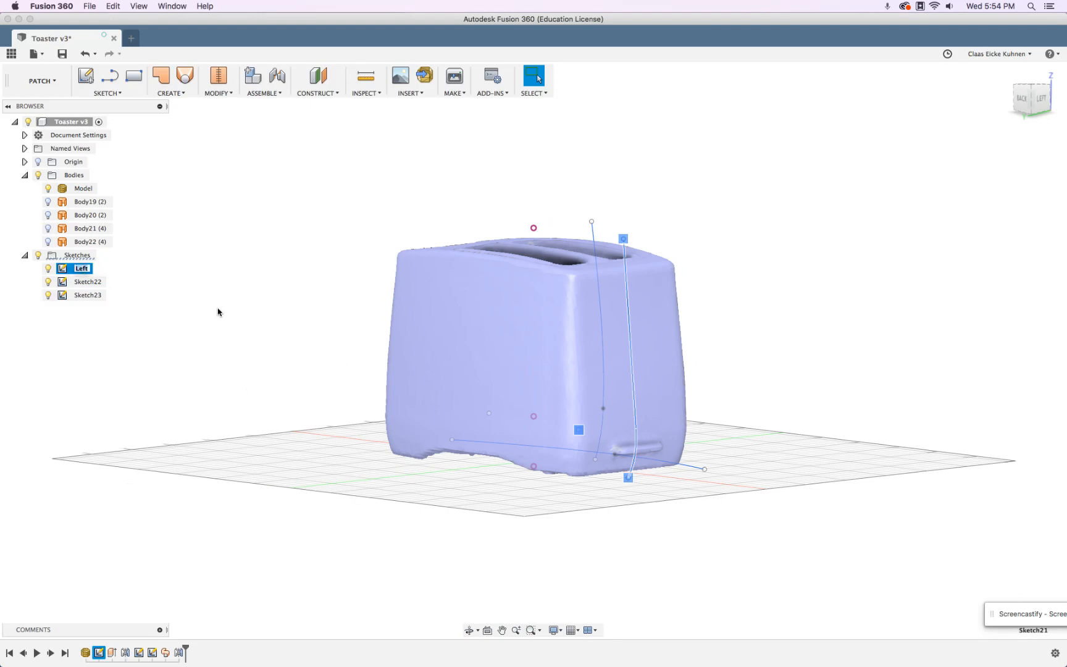
Rename the vertical profile Sketch22 as "Front".
left_click(91, 282)
double_click(100, 282)
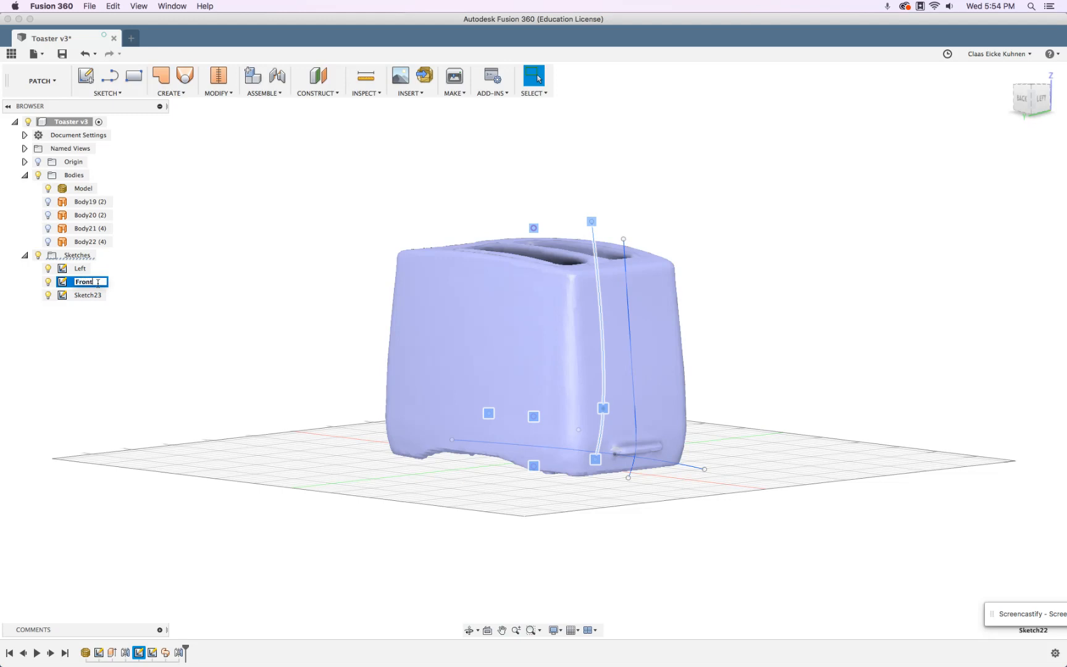
key("Return")
Rename the base spline's Sketch23 as "Front Sweep Path".
left_click(90, 295)
double_click(89, 295)
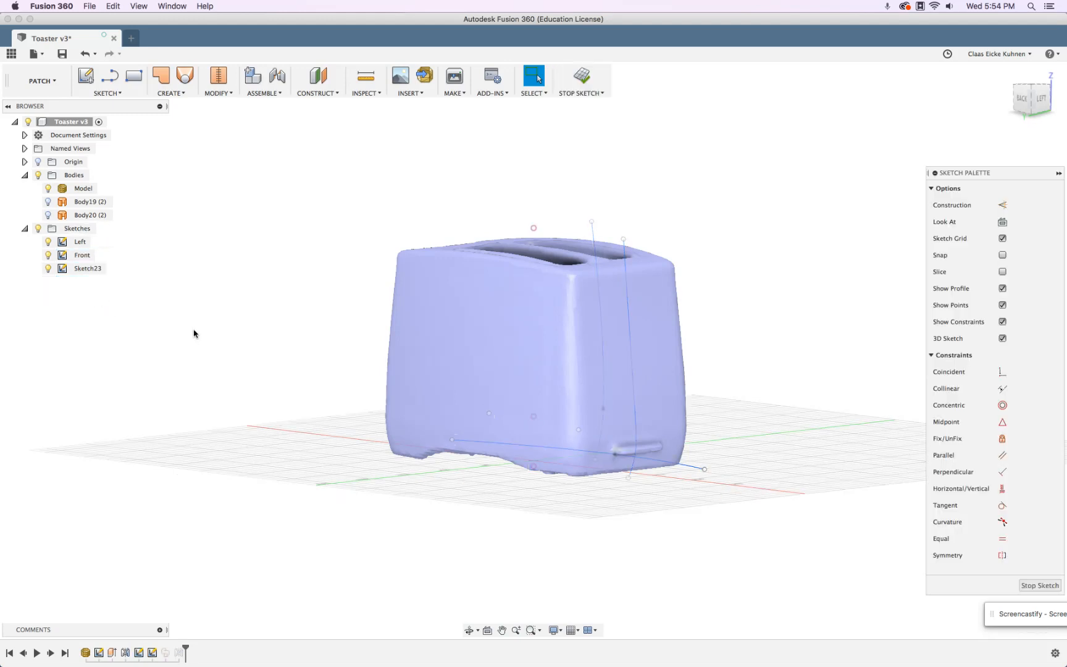
left_click(580, 77)
left_click(93, 295)
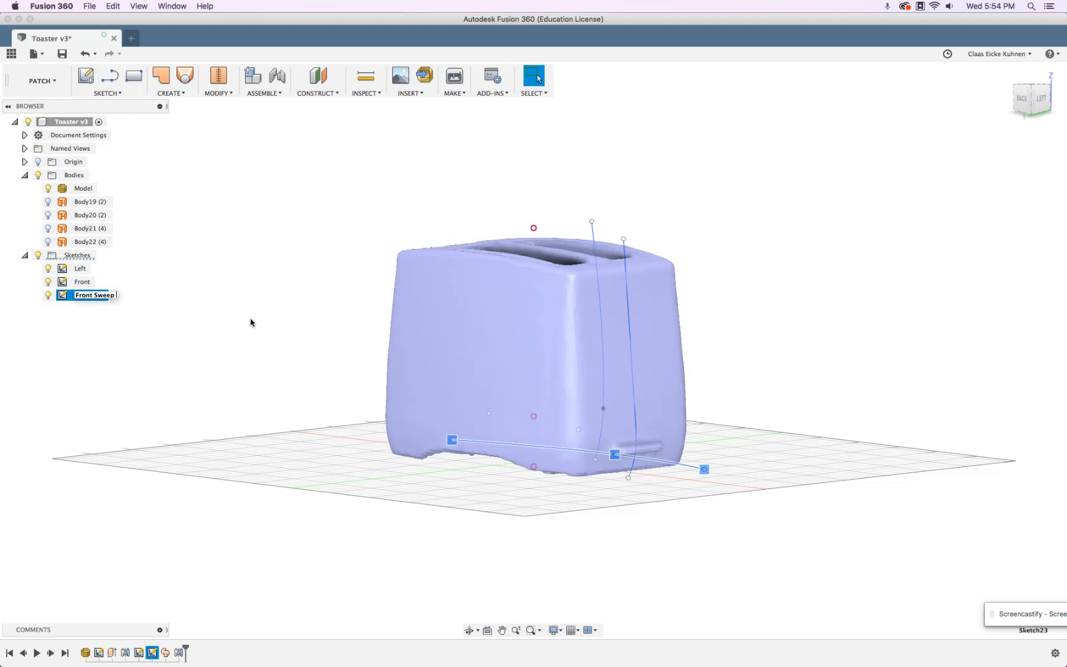
key("BackSpace")
key("Return")
middle_click_drag(299, 371, 347, 363, "shift")
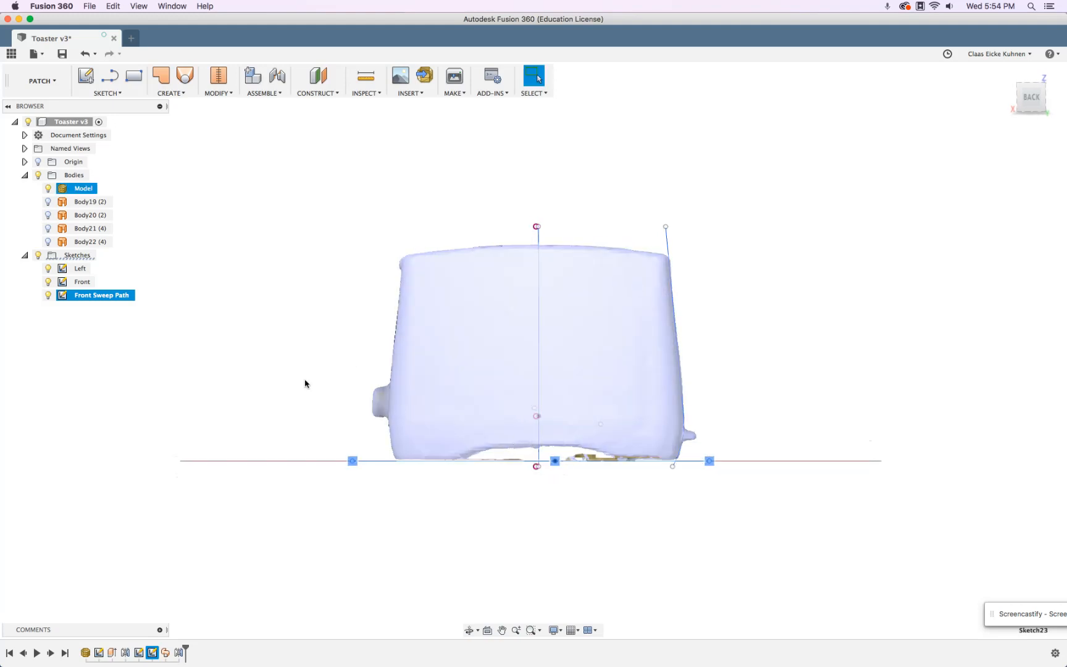
Hide the sketches Front Sweep Path, Front and Left, leaving only the scanned toaster visible.
left_click(79, 269)
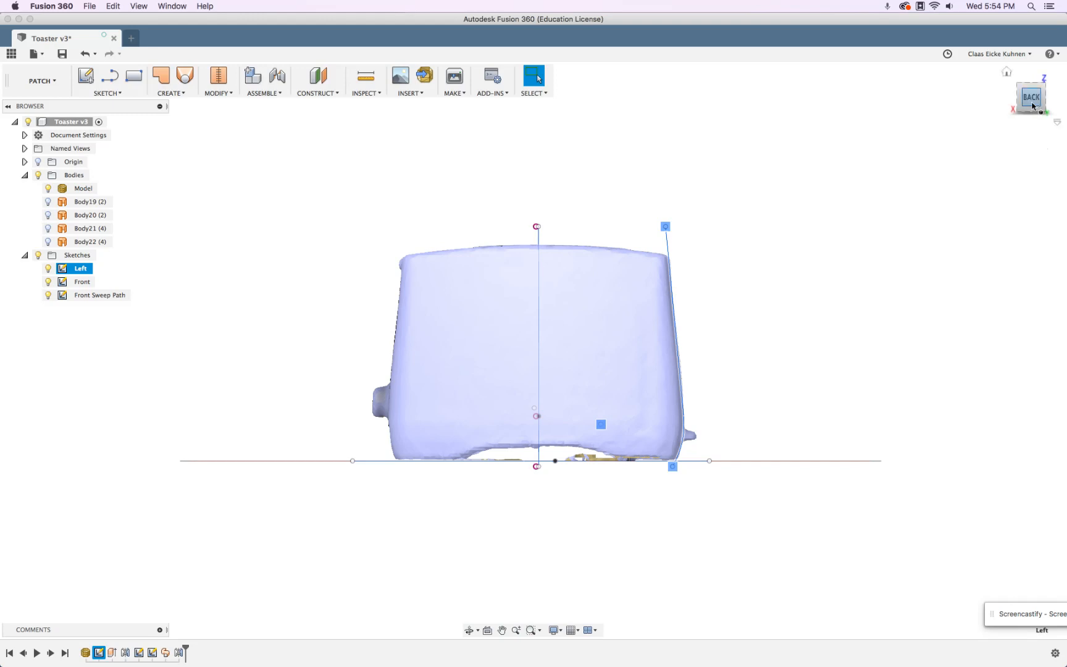
left_click(48, 295)
left_click(48, 281)
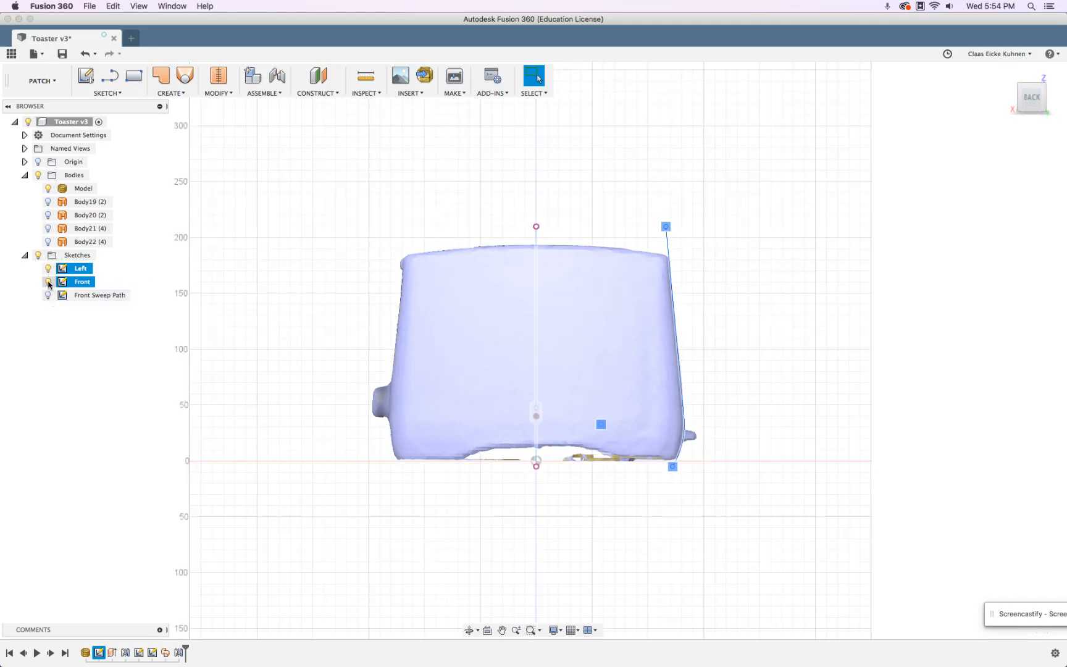
left_click(49, 268)
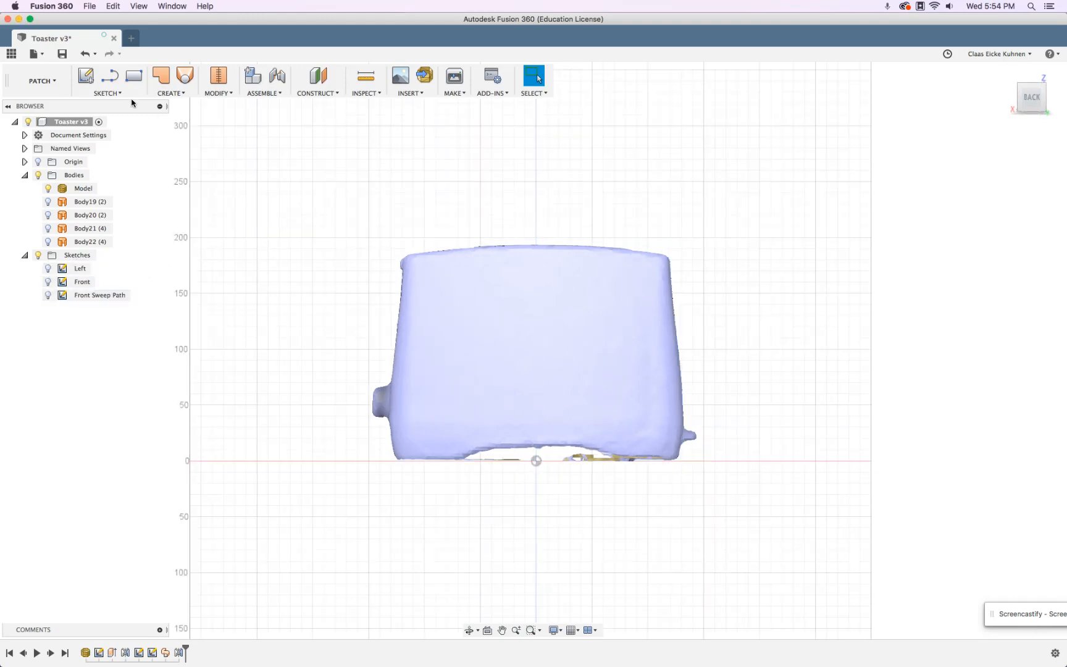
On the vertical XZ origin plane, sketch a three-point fit point spline along the toaster's top curve, extending past both sides.
left_click(85, 75)
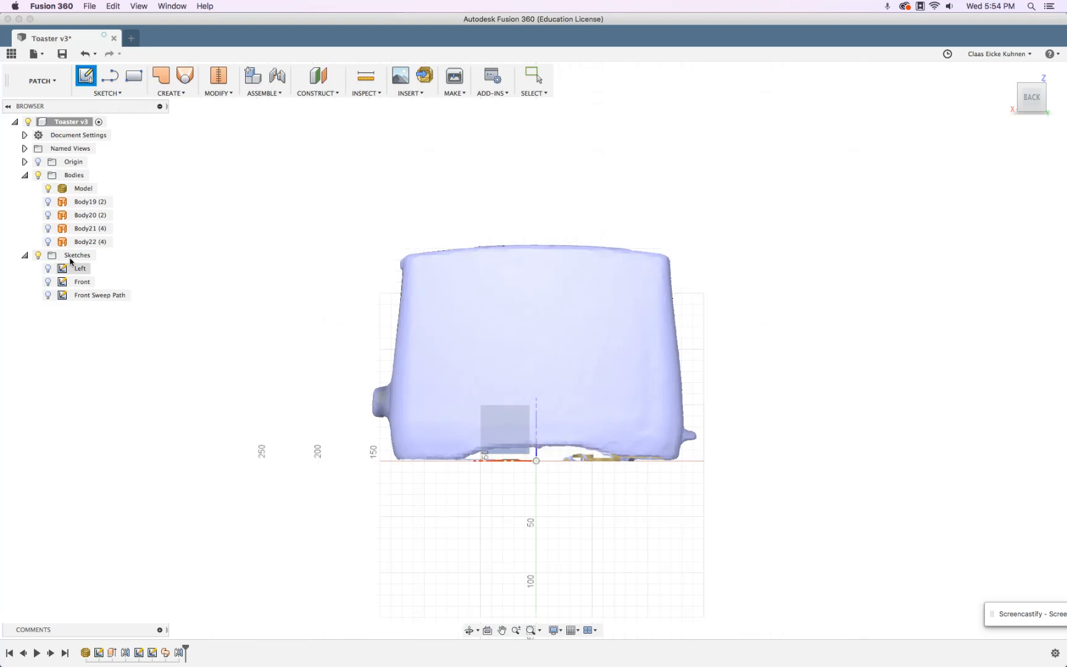
left_click(497, 434)
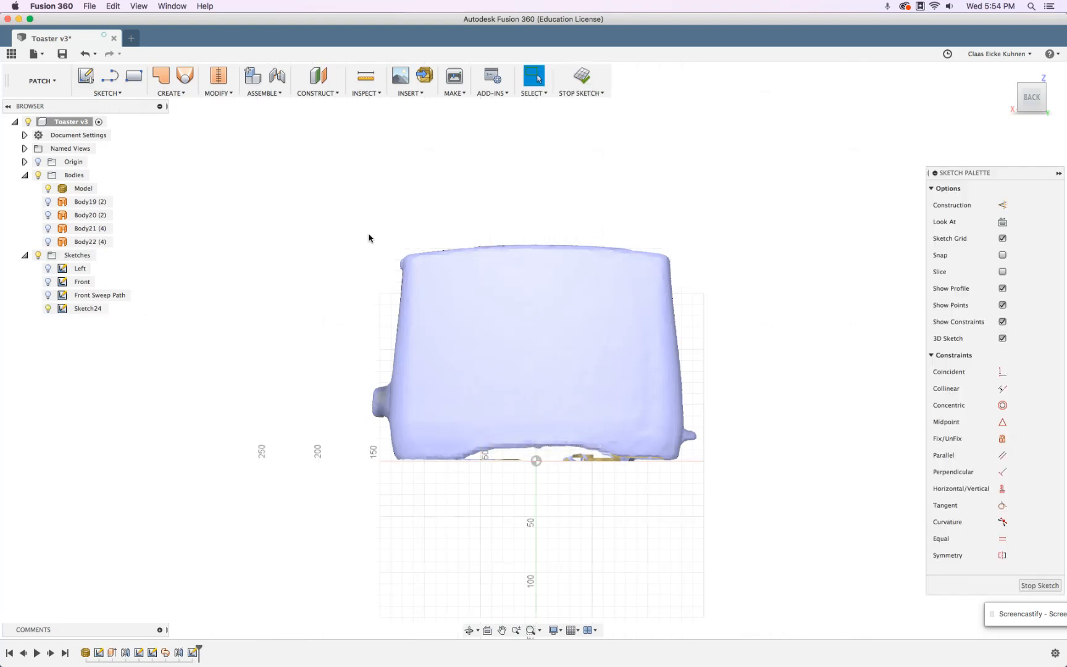
key("s")
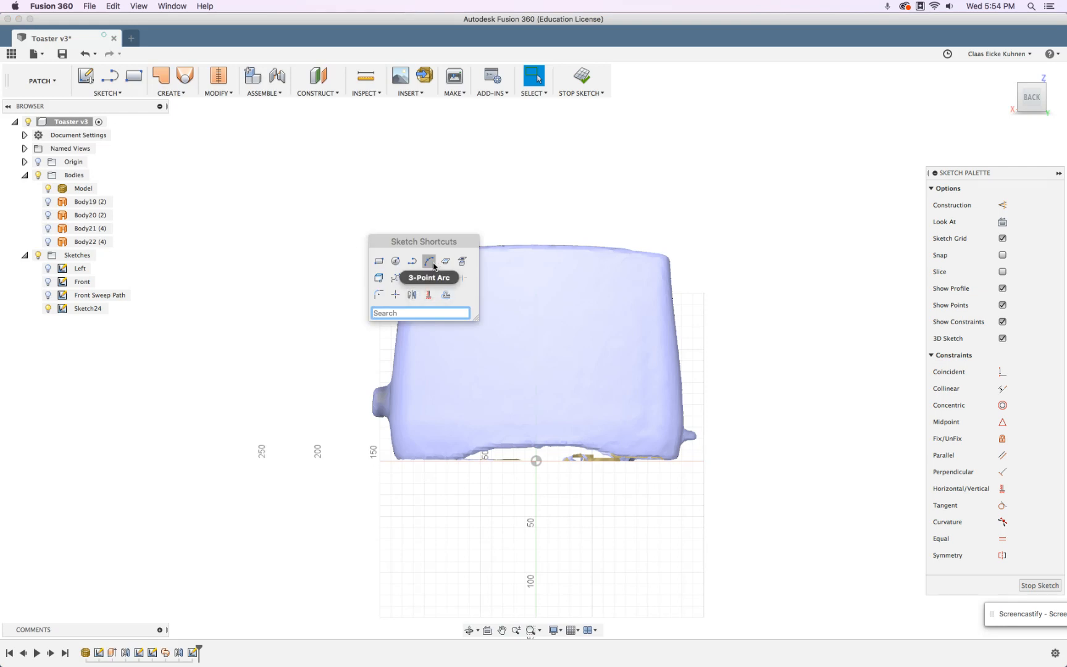
left_click(412, 277)
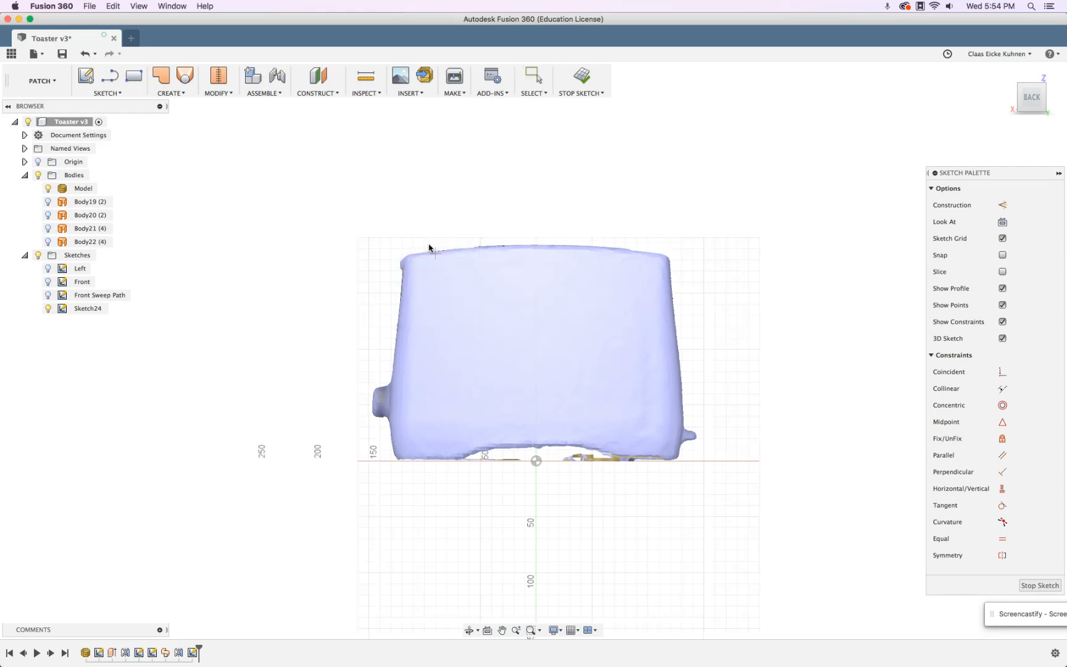
left_click(536, 242)
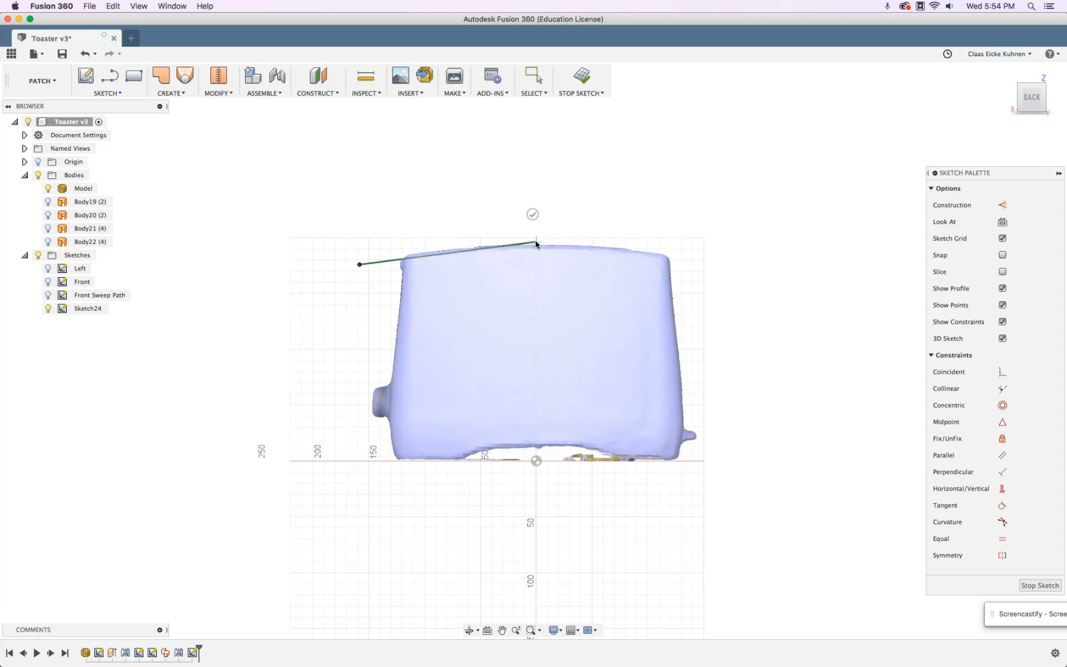
left_click(740, 271)
key("Return")
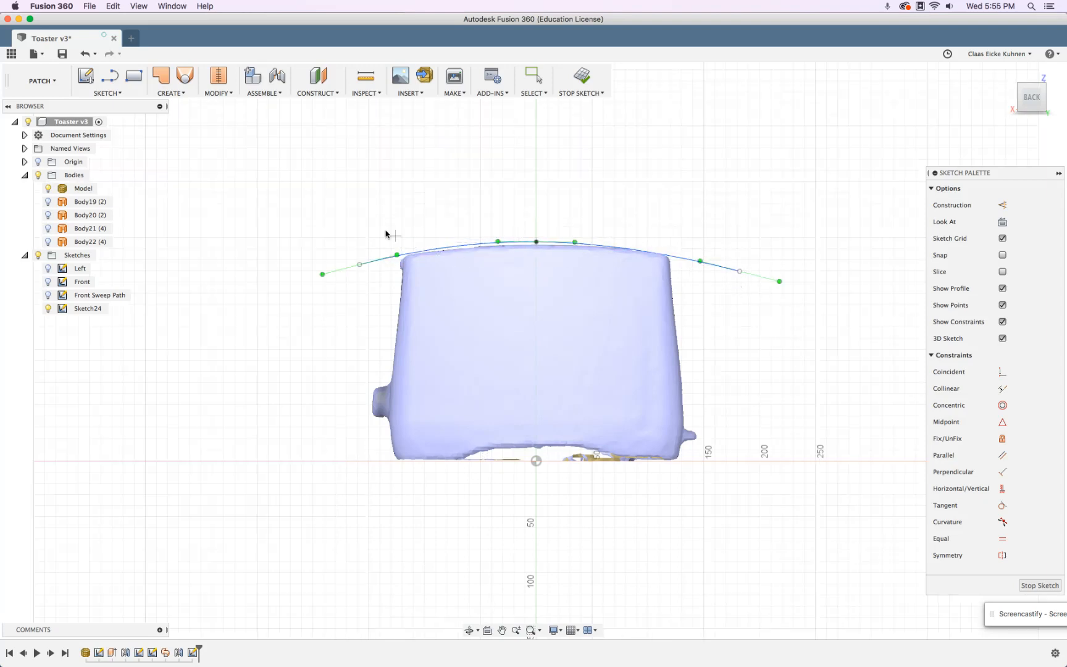
key("Escape")
Pull one spline endpoint slightly outward and constrain both endpoints to be horizontally aligned.
left_click_drag(360, 267, 341, 270)
left_click(741, 276, "shift")
left_click(1003, 539)
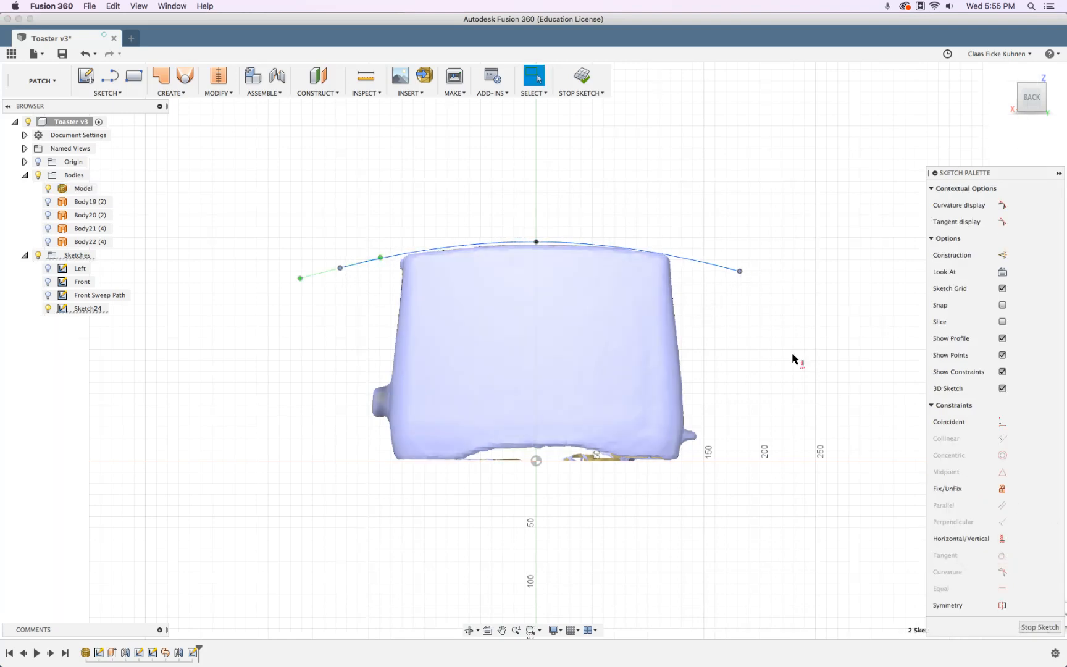
Using grid snapping, place the spline's middle point at X 0, Z 190 mm and its one endpoint at X -180, Z 170 mm.
left_click_drag(536, 241, 542, 235)
left_click(572, 630)
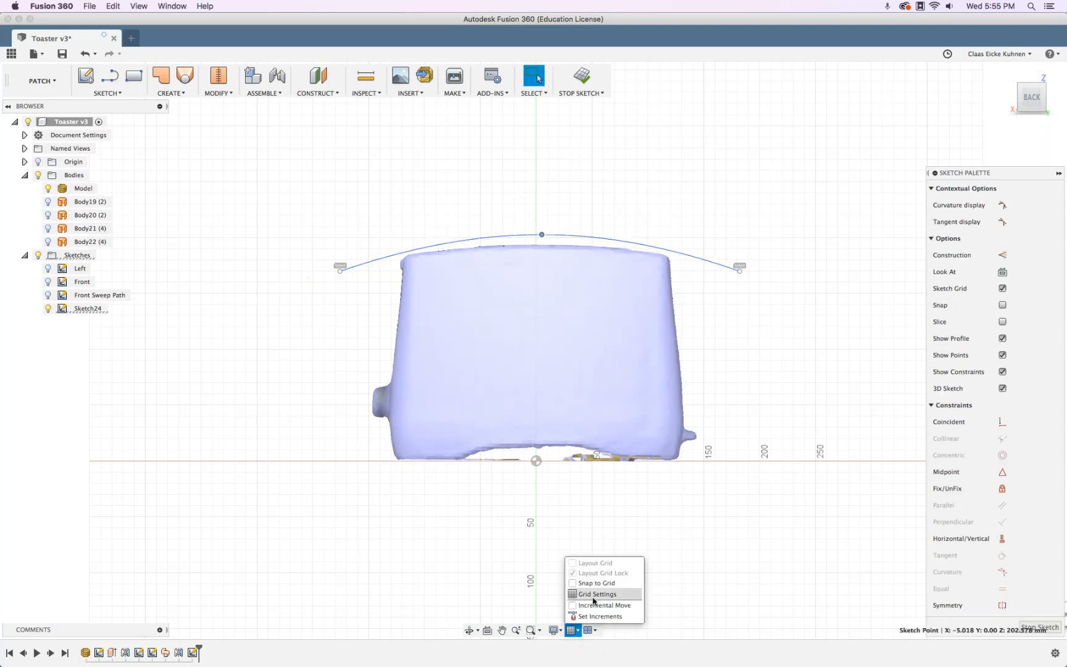
left_click(542, 237)
left_click_drag(542, 237, 536, 246)
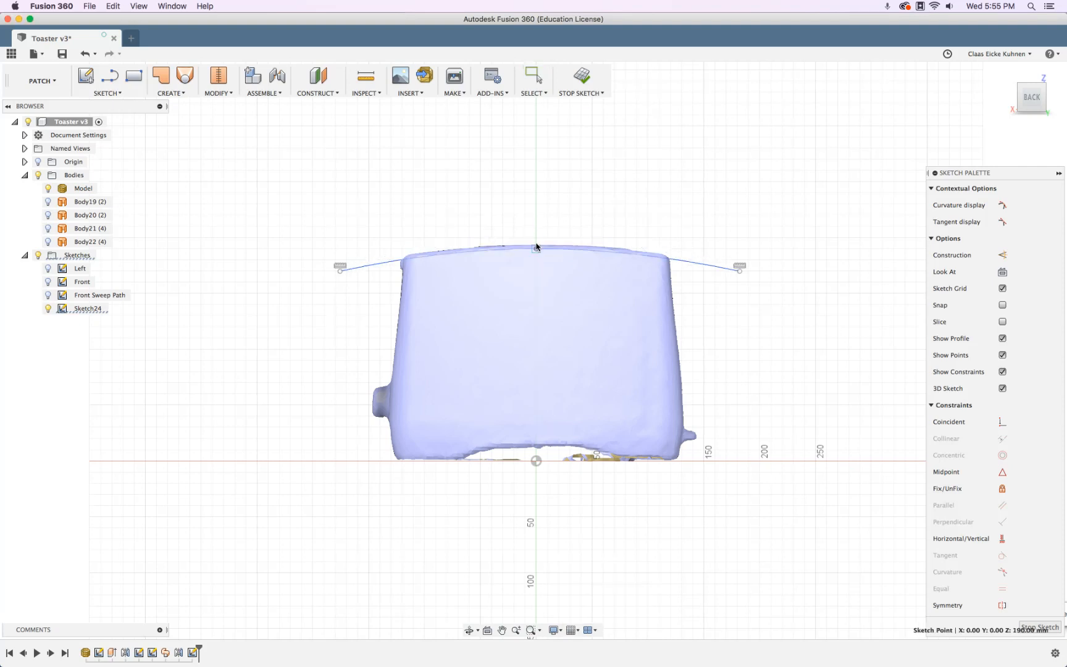
left_click_drag(739, 271, 738, 272)
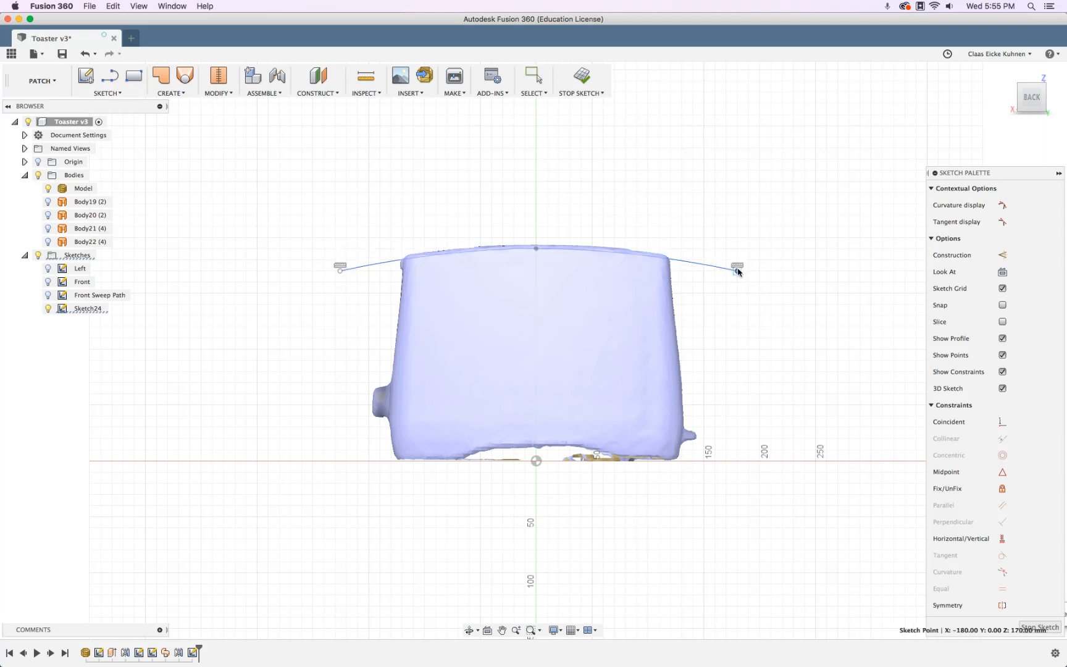
Move the whole spline up by about 3.48 mm so it follows the toaster's top edge.
left_click(694, 263)
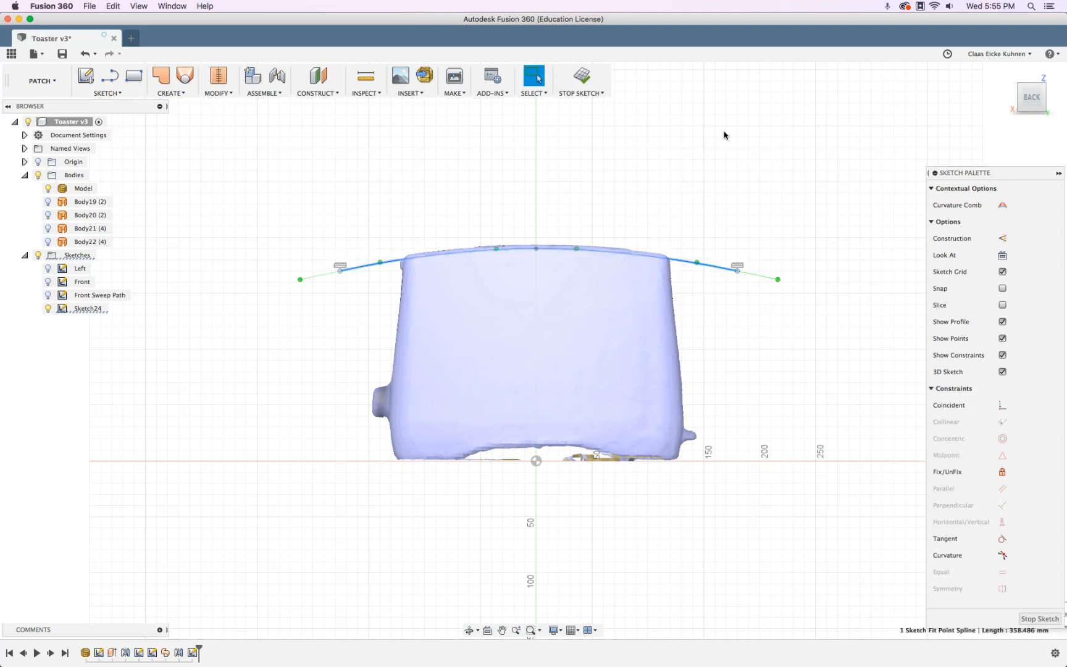
key("m")
left_click_drag(709, 223, 809, 229)
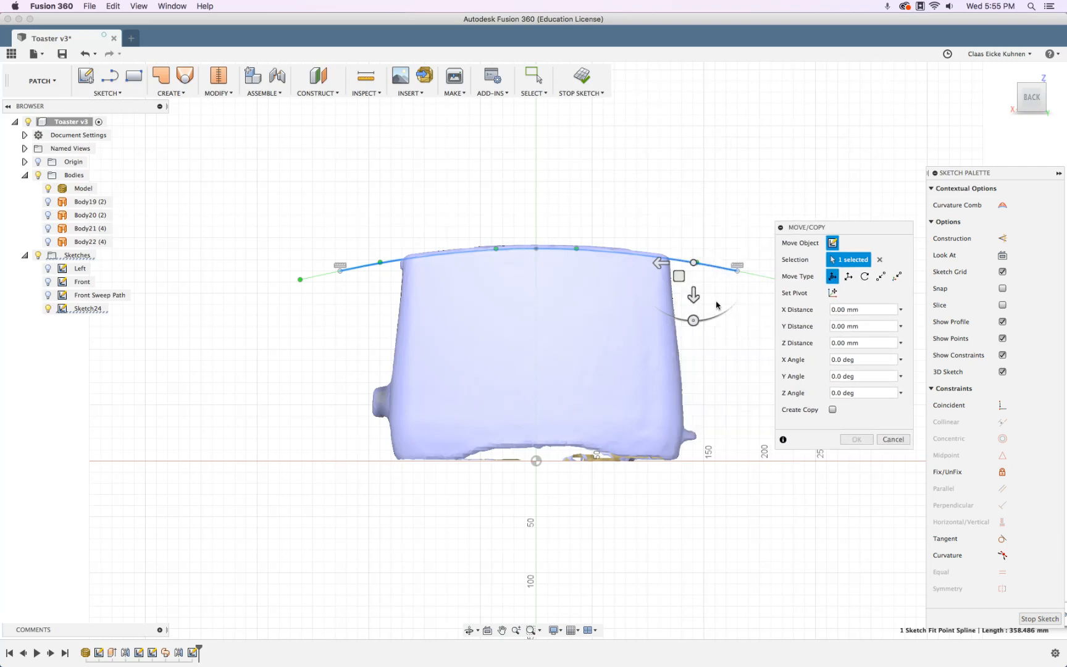
left_click_drag(694, 298, 693, 294)
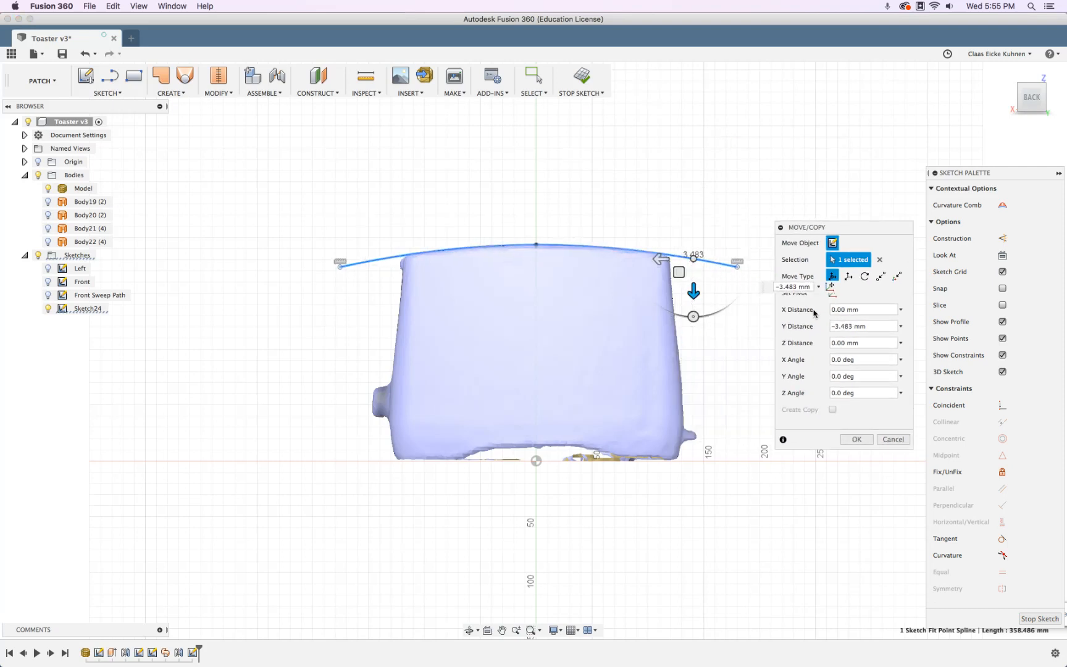
left_click(857, 439)
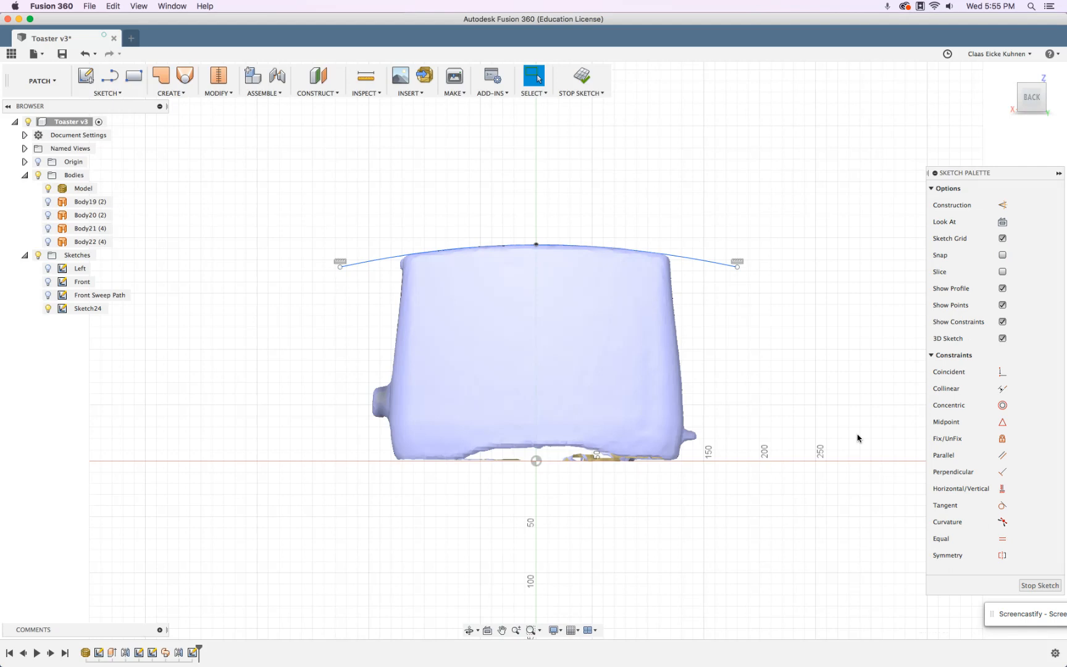
Draw a 40 mm vertical line downward from the origin and convert it to a construction line.
key("s")
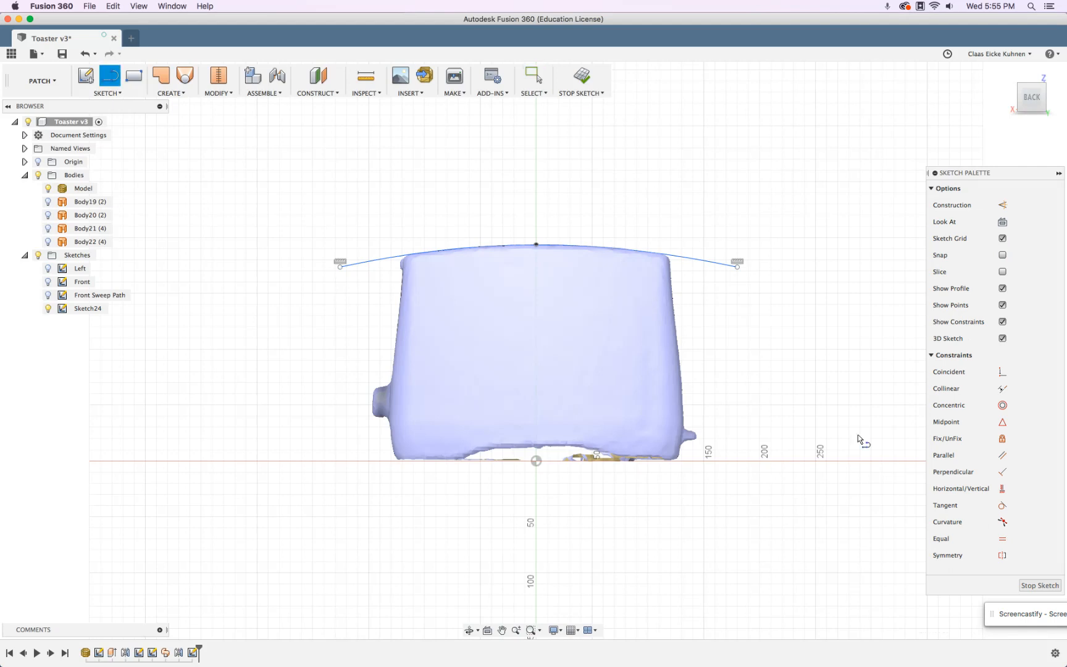
left_click(536, 462)
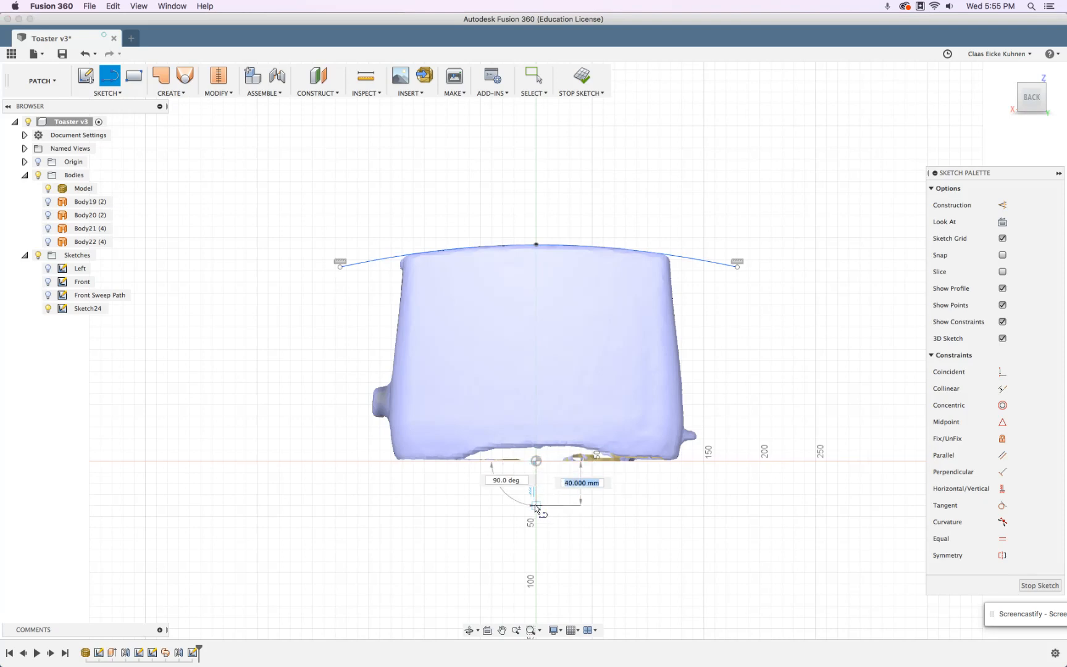
left_click(536, 505)
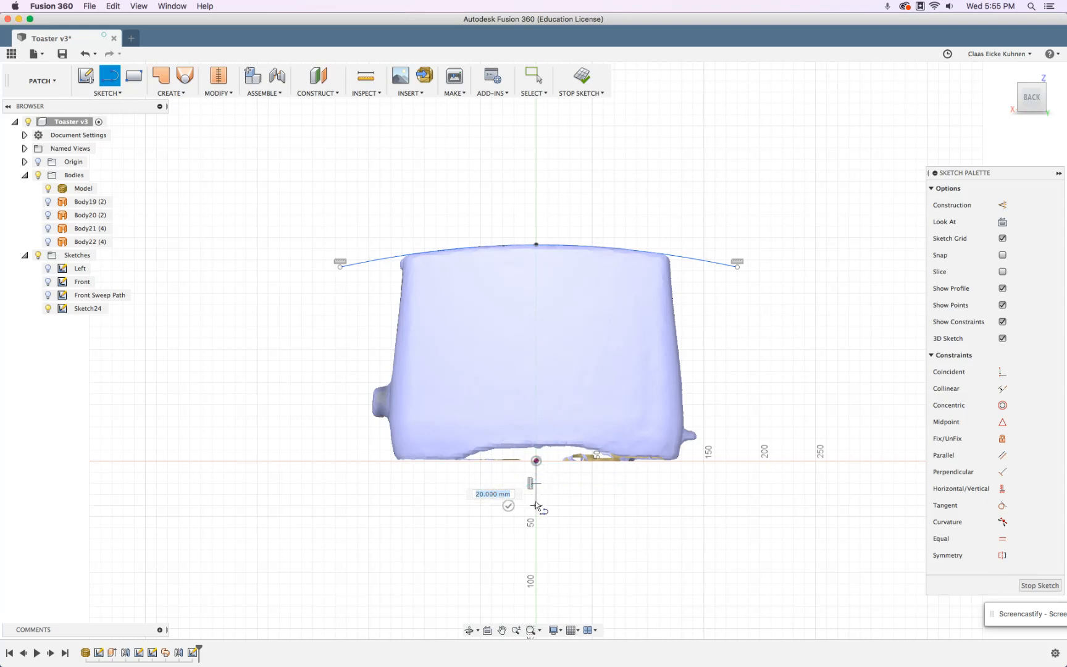
left_click(106, 93)
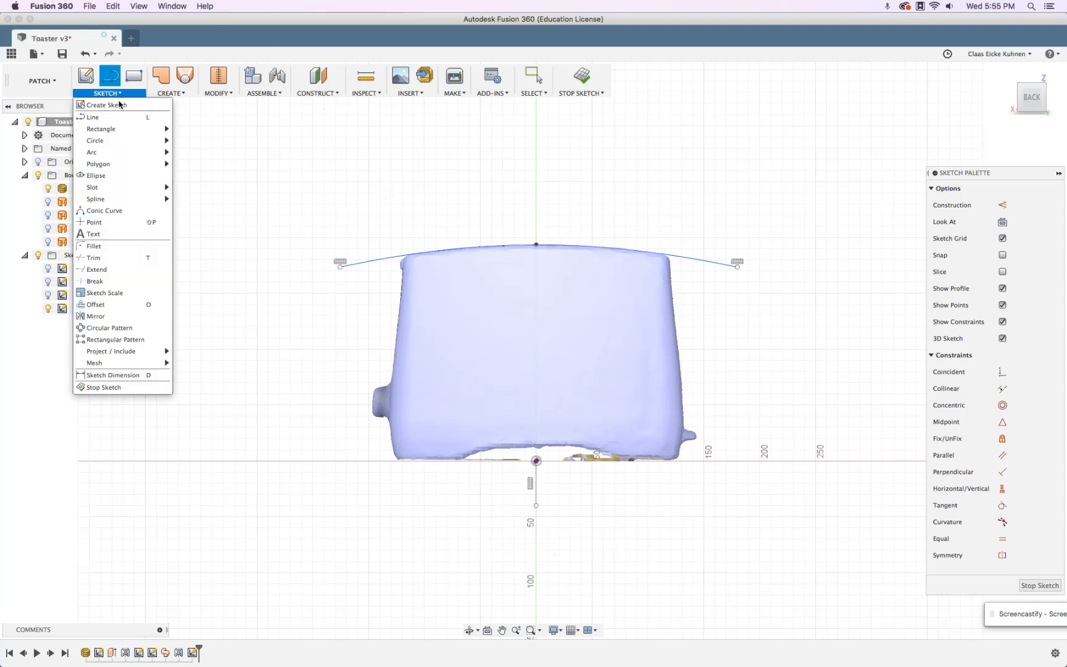
left_click(616, 525)
key("Escape")
left_click(536, 495)
key("x")
left_click(719, 512)
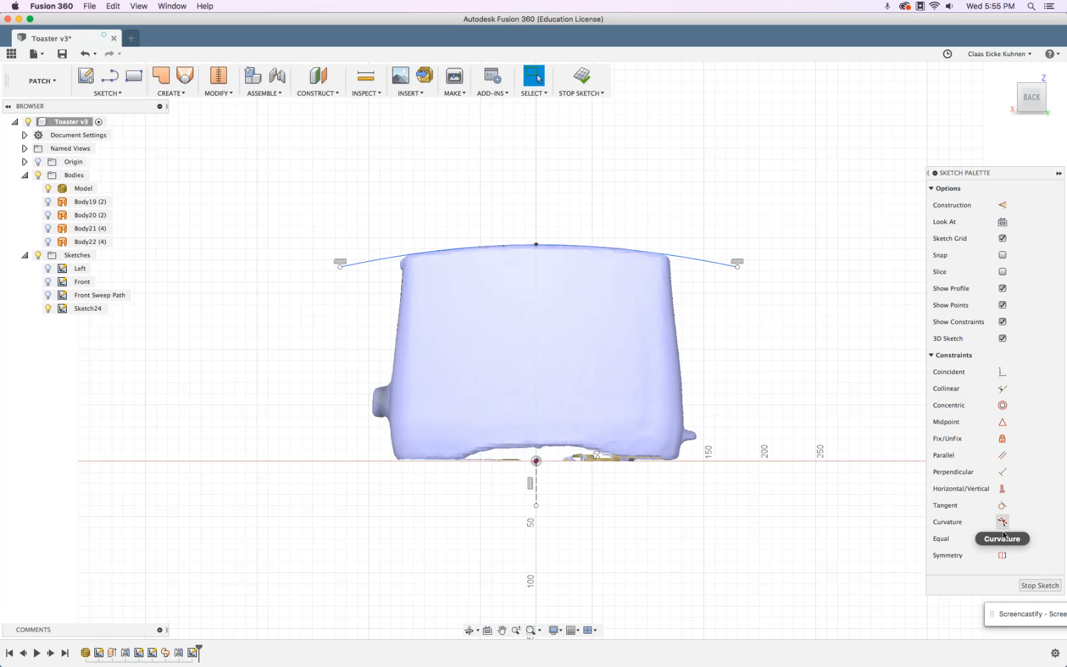
Constrain the spline's middle point vertically to the sketch origin.
left_click(1003, 489)
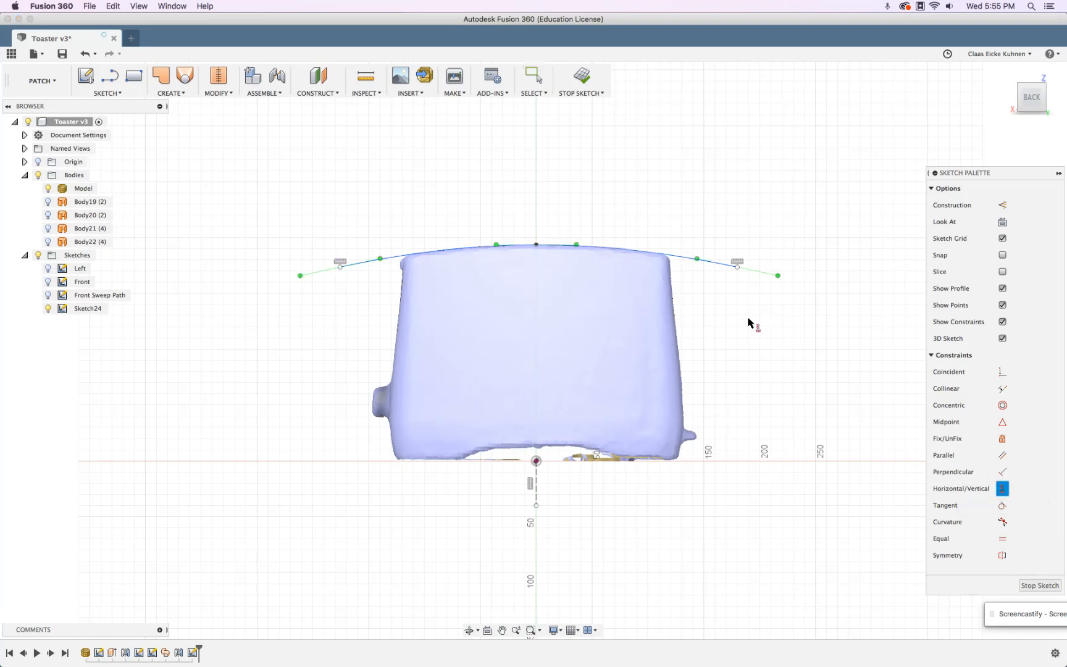
left_click(536, 246)
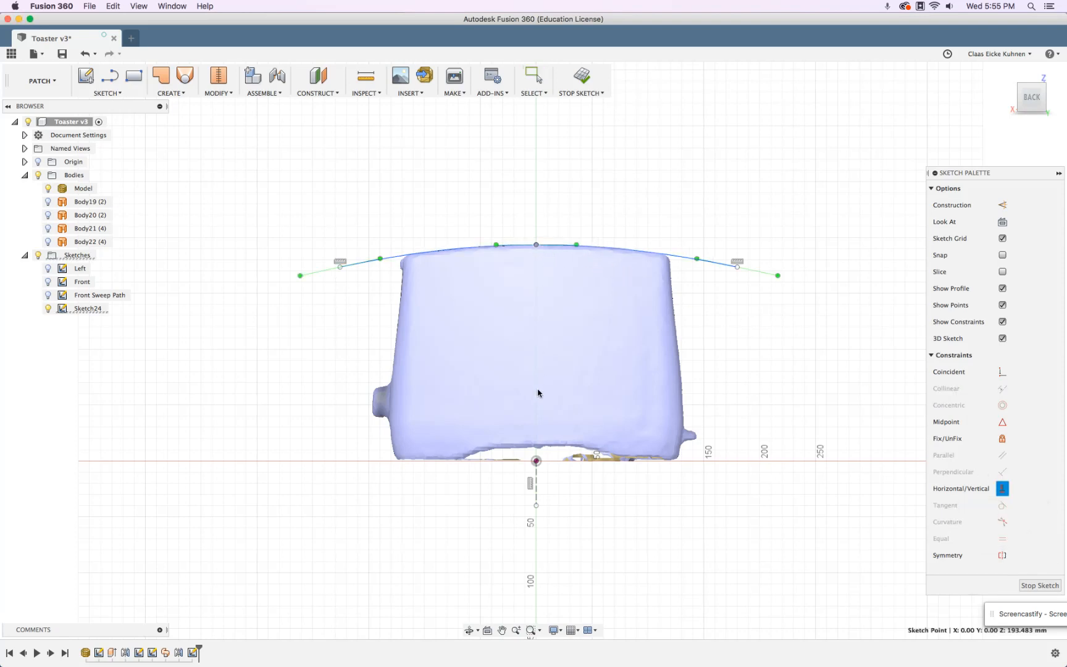
left_click(536, 461)
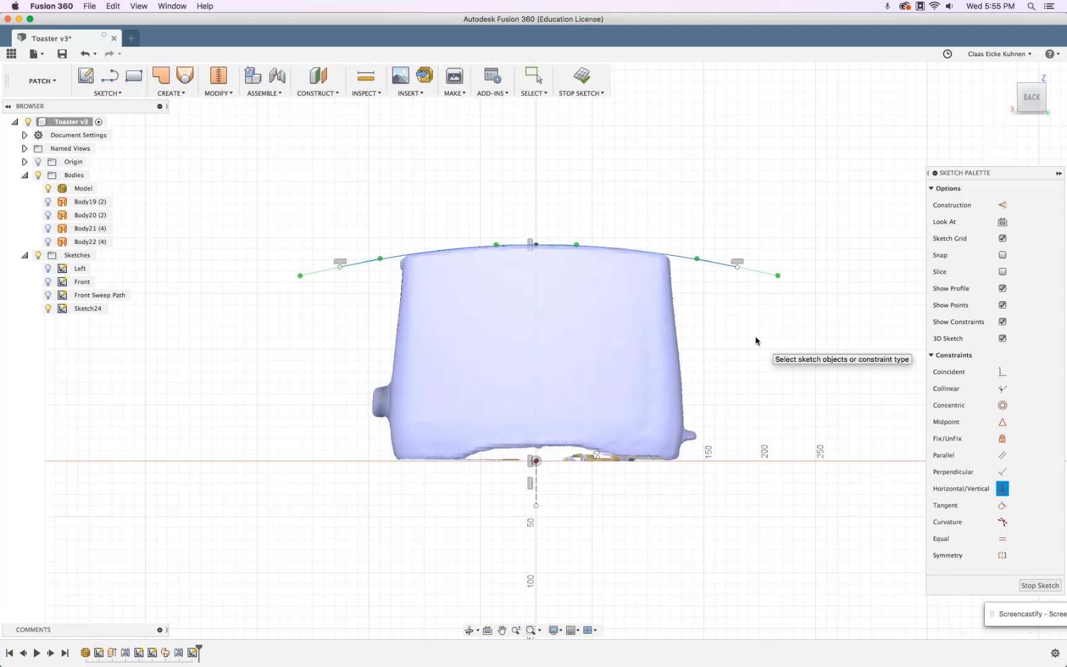
Make the spline's endpoints symmetric about the construction line and pull them inward to about 173 mm from the centre.
left_click(1002, 555)
left_click(738, 267)
left_click(340, 267)
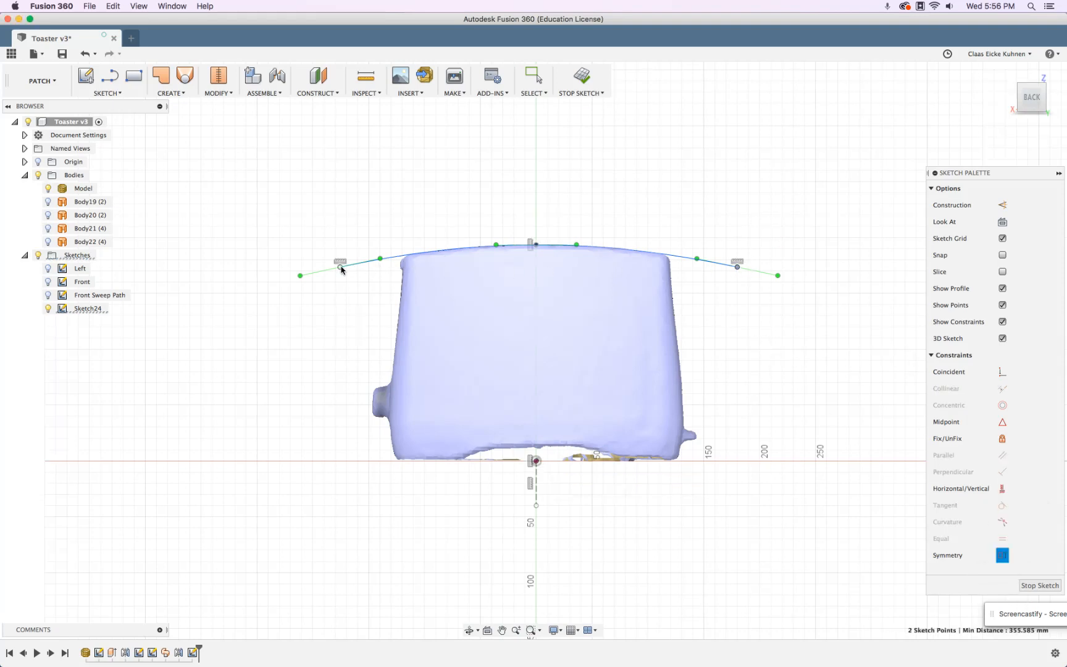
left_click(536, 492)
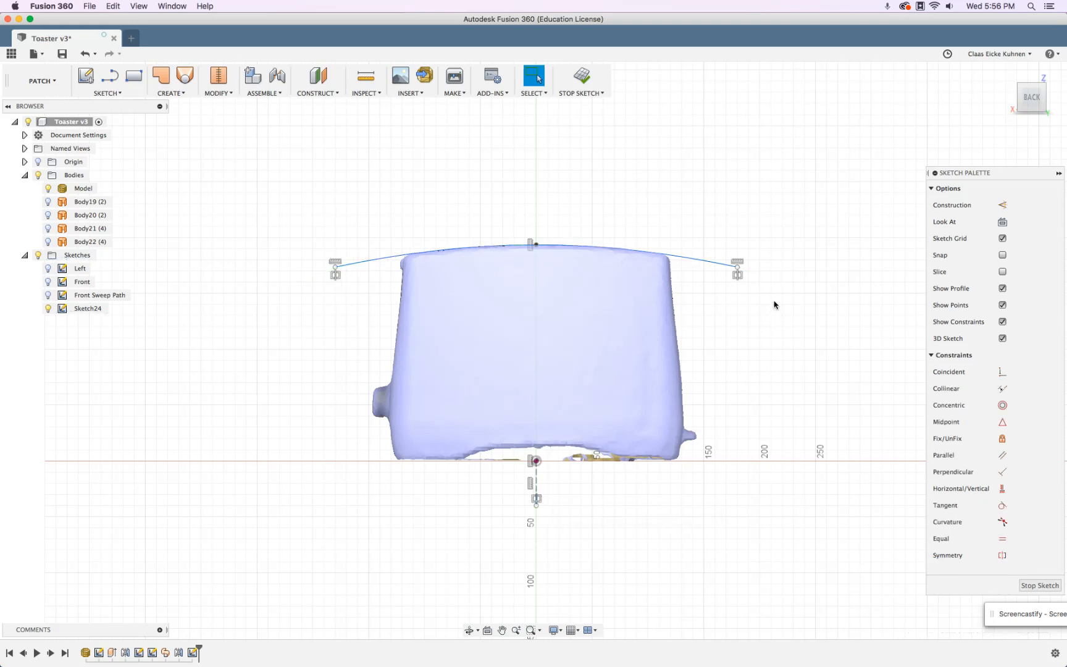
mouse_move(739, 270)
left_mouse_down()
mouse_move(803, 293)
mouse_move(772, 191)
mouse_move(557, 158)
mouse_move(749, 220)
mouse_move(727, 388)
mouse_move(746, 310)
mouse_move(721, 254)
mouse_move(716, 264)
mouse_move(730, 267)
left_mouse_up()
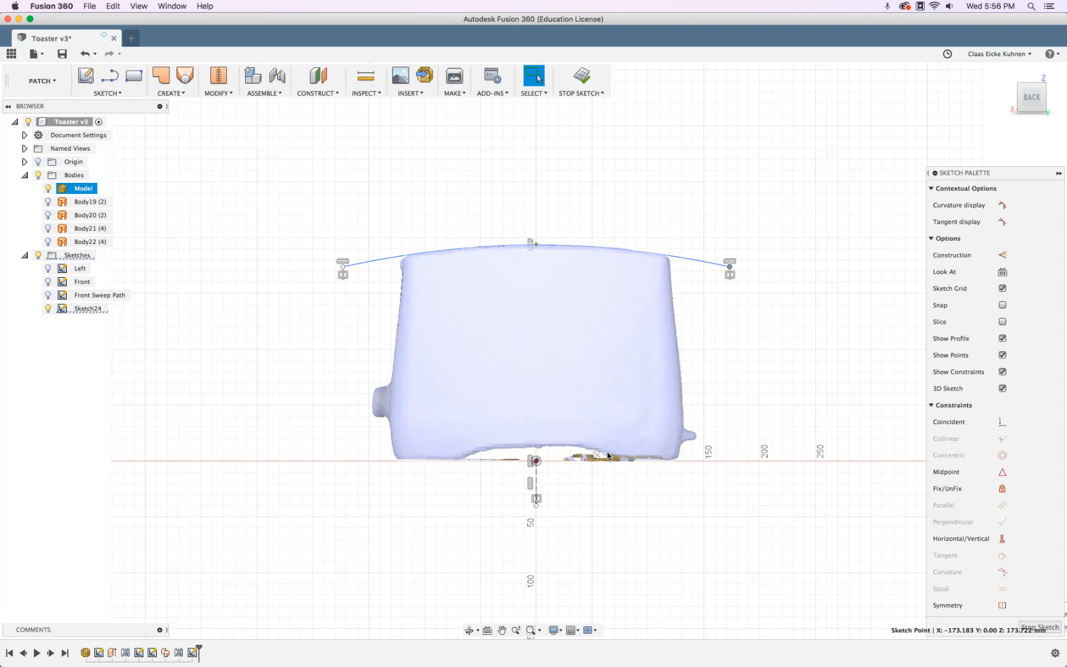
Draw a horizontal base line about 300 mm long through the origin beneath the toaster and finish the sketch.
left_click(110, 76)
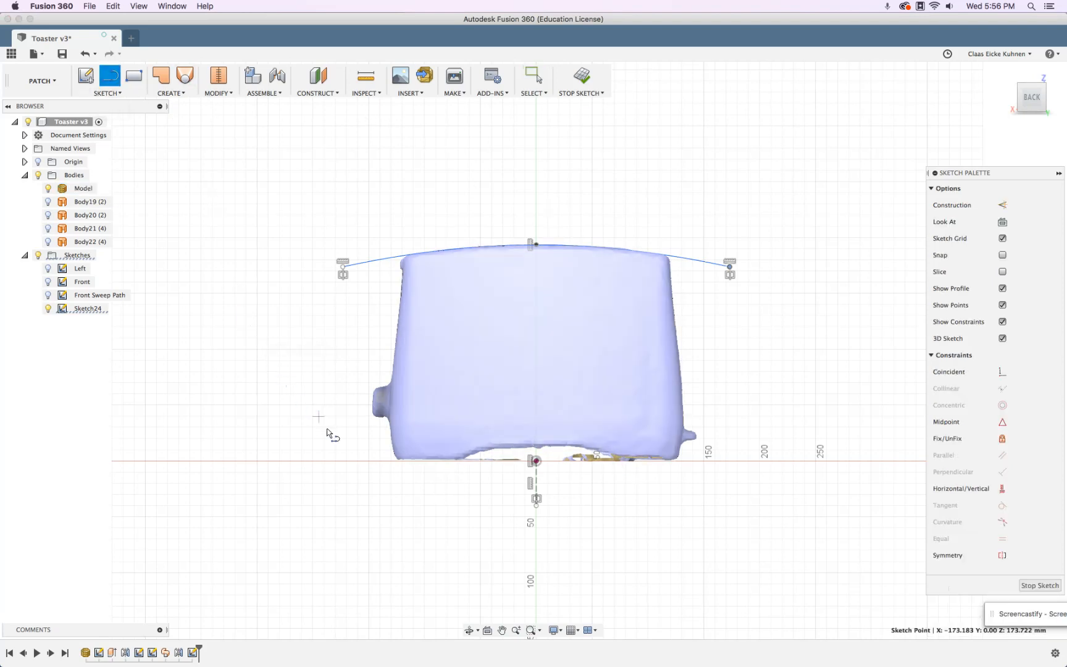
left_click(368, 460)
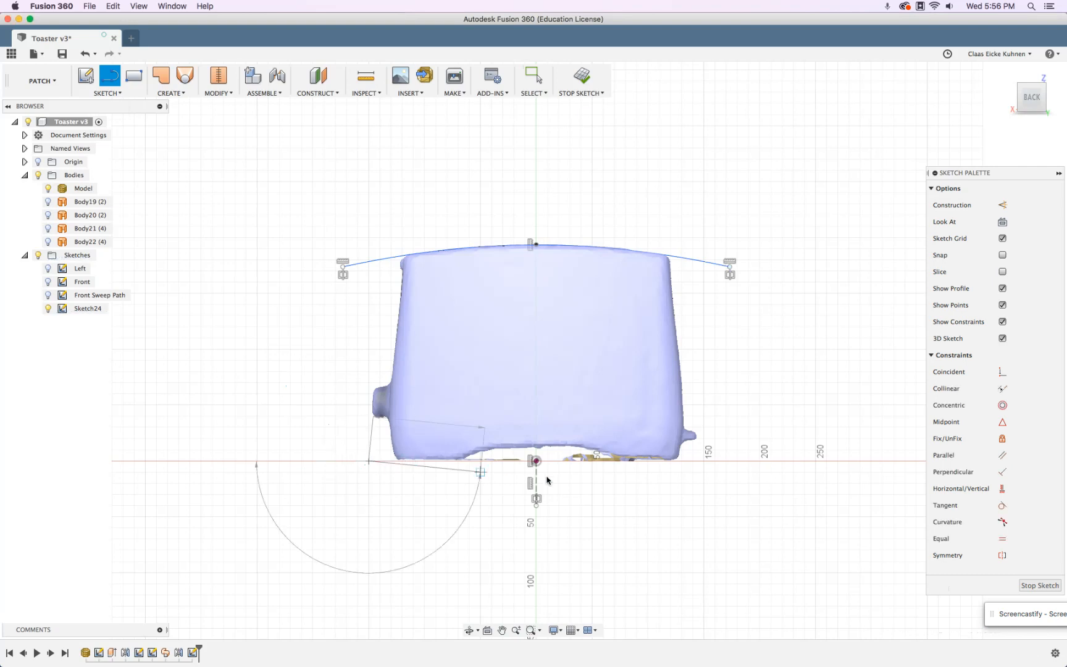
left_click(705, 461)
left_click(704, 488)
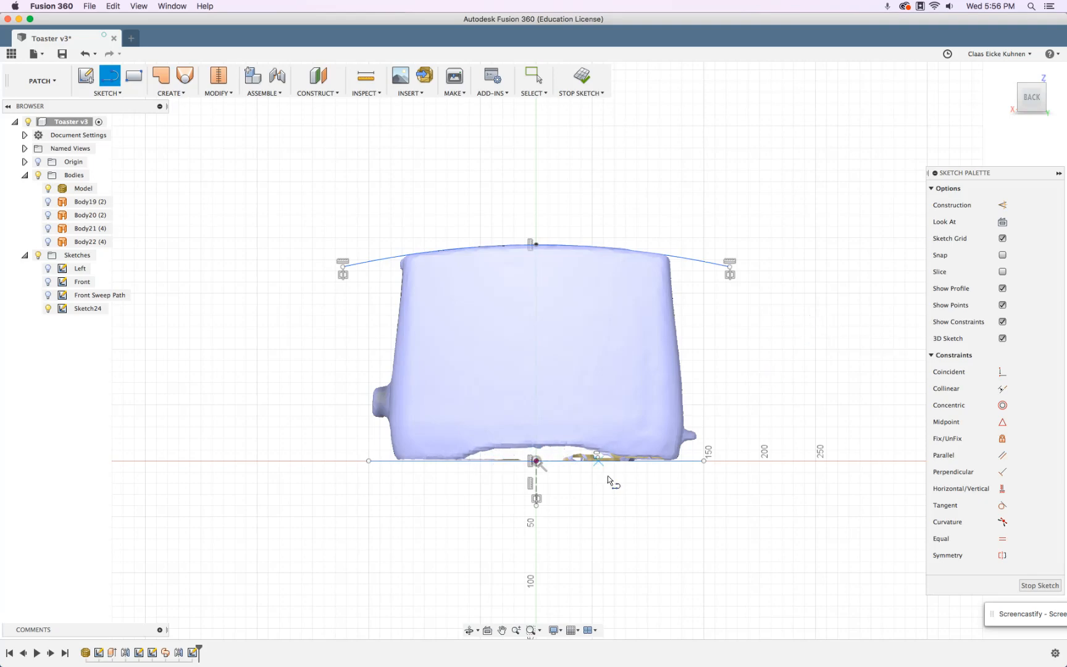
key("Escape")
mouse_move(734, 238)
middle_mouse_down("shift")
mouse_move(705, 245)
mouse_move(639, 227)
mouse_move(739, 231)
mouse_move(729, 213)
mouse_move(738, 205)
mouse_move(743, 224)
mouse_move(713, 232)
middle_mouse_up("shift")
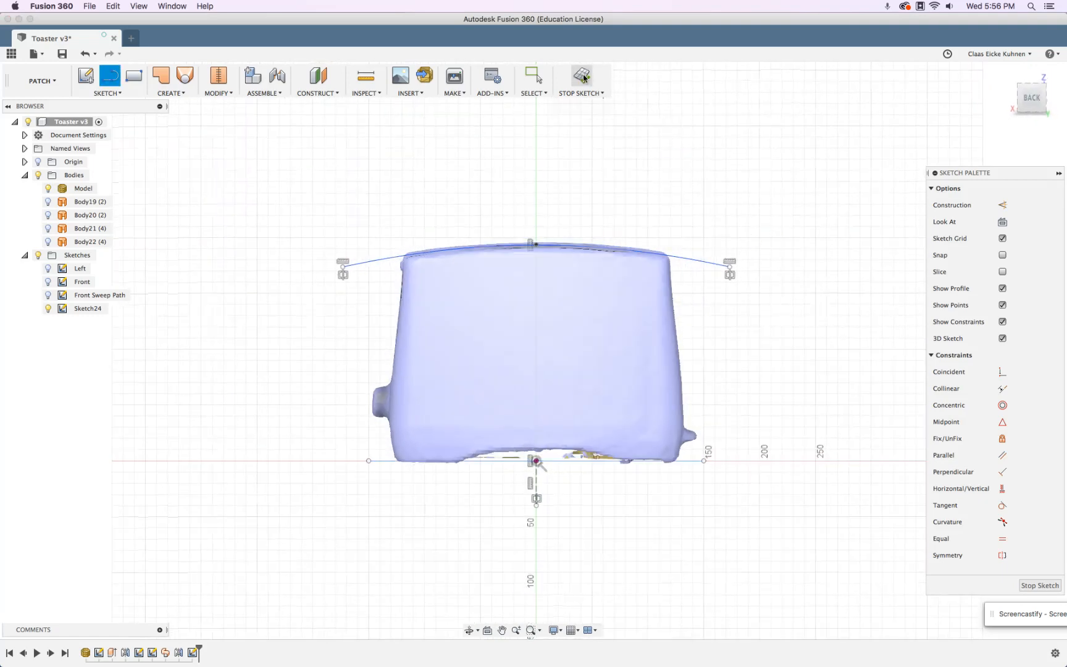
left_click(583, 76)
Extrude the top spline and base line symmetrically by 117.402 mm as new surface bodies, with the four hidden side surfaces shown.
left_click(169, 92)
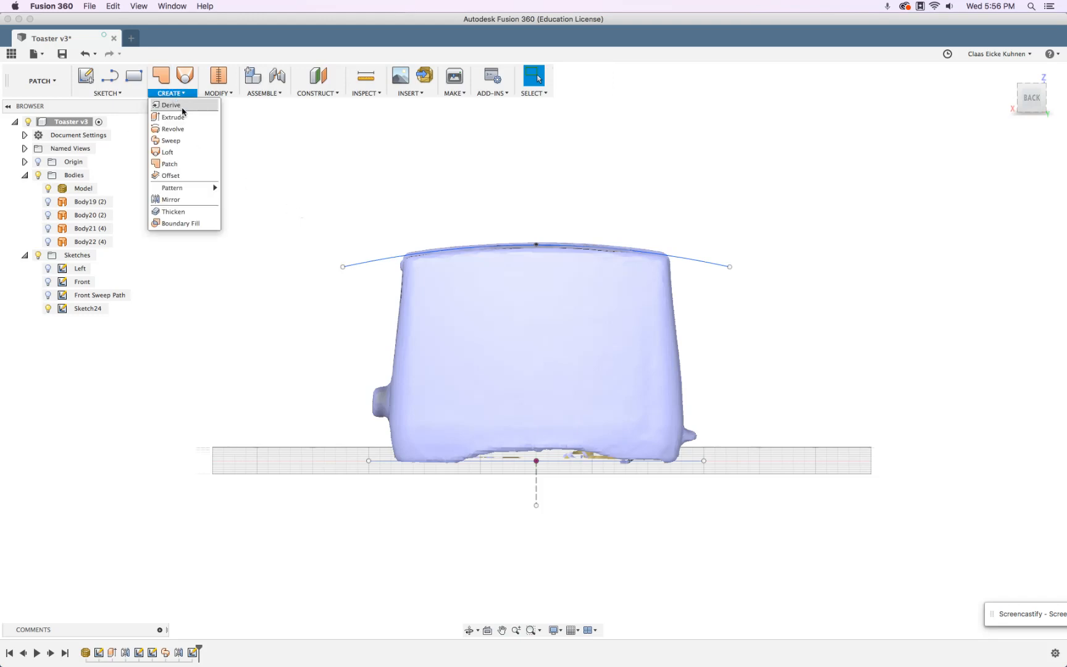
left_click(175, 117)
left_click(382, 258)
left_click(381, 463)
middle_click_drag(613, 351, 561, 367, "shift")
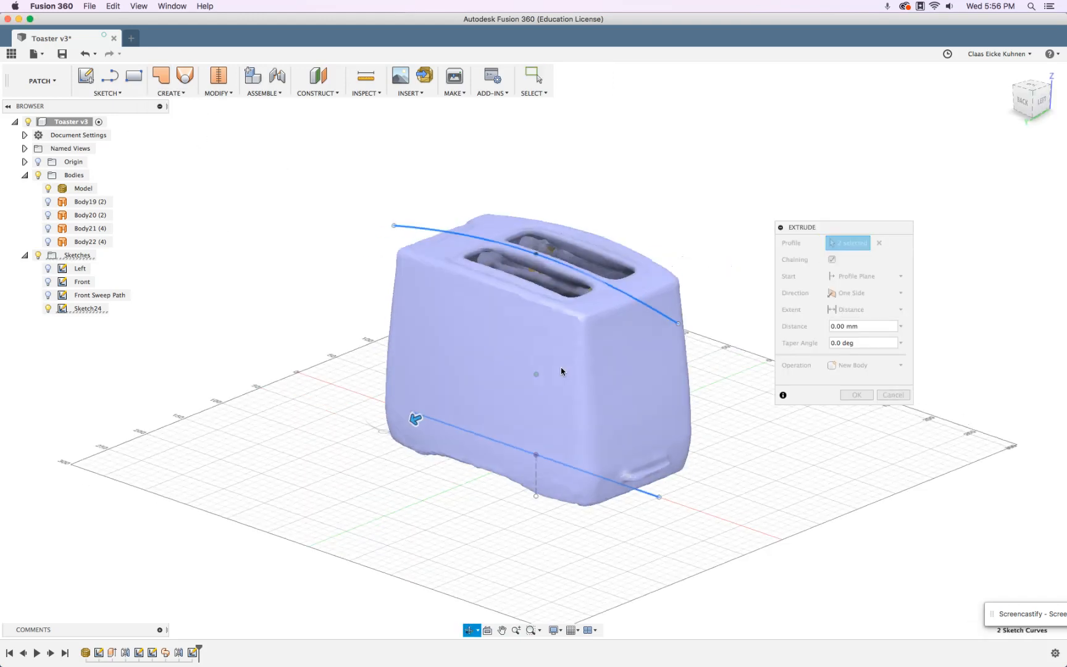
left_click(47, 201)
left_click(48, 215)
left_click(47, 229)
left_click(47, 241)
left_click_drag(414, 418, 327, 452)
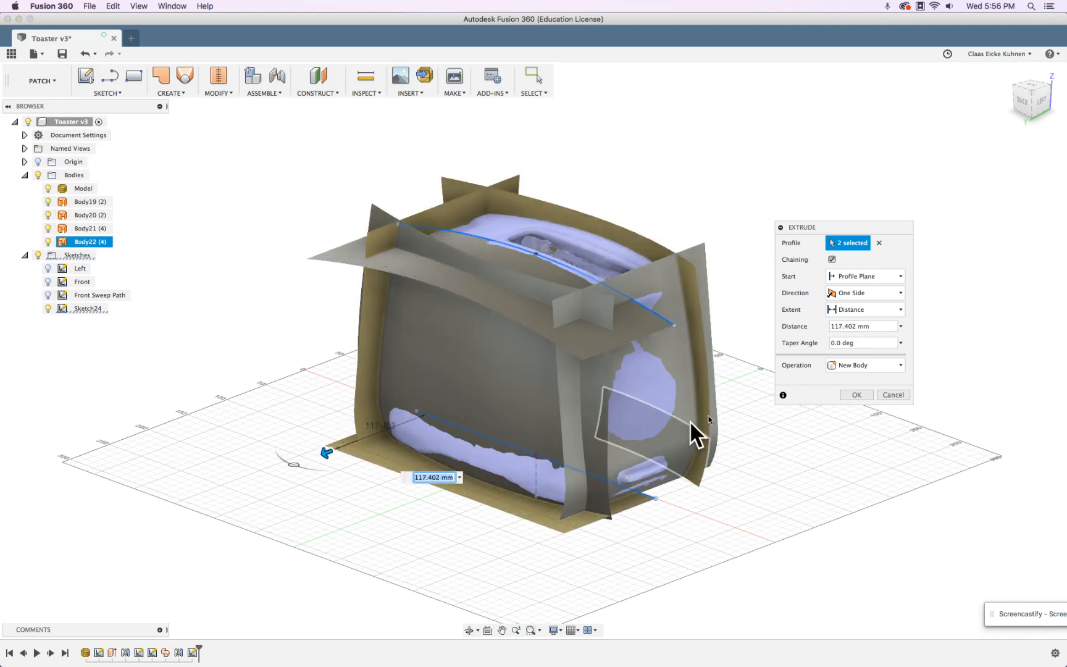
left_click(868, 293)
left_click(862, 334)
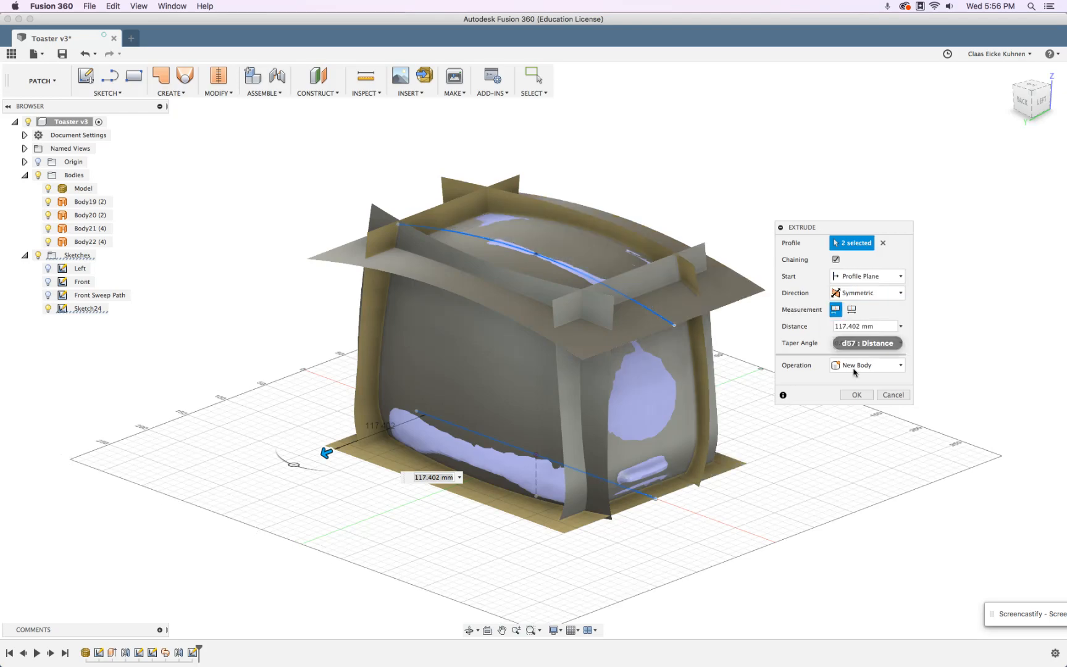
middle_click_drag(786, 548, 817, 529, "shift")
left_click(858, 395)
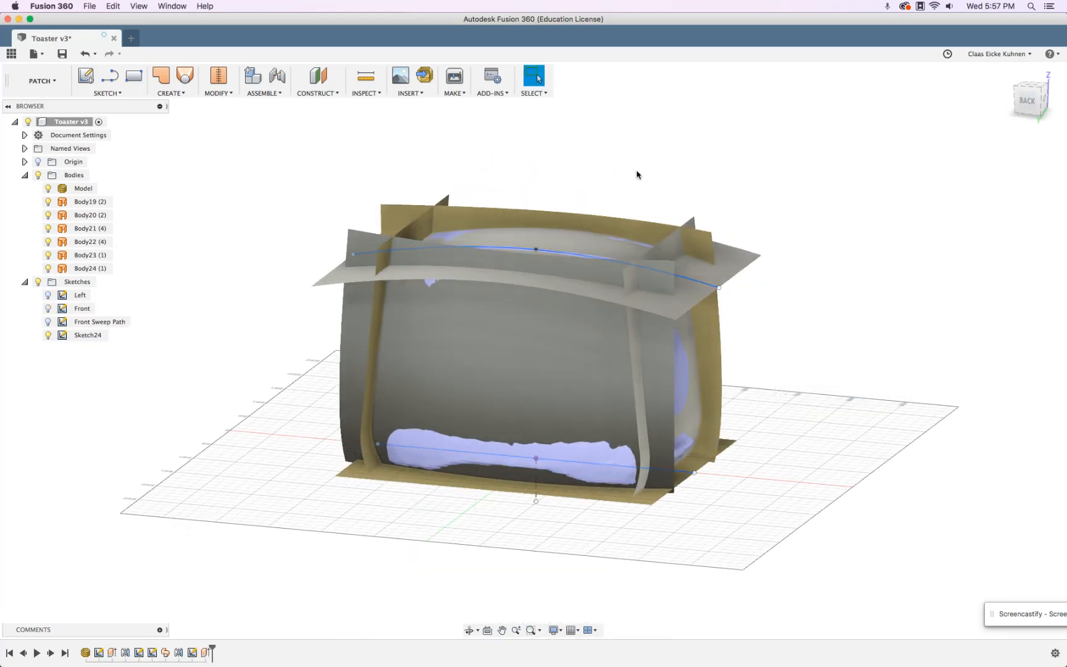
Create a new solid body with Boundary Fill from the cell enclosed by all six surfaces, with Remove Tools enabled.
left_click(174, 91)
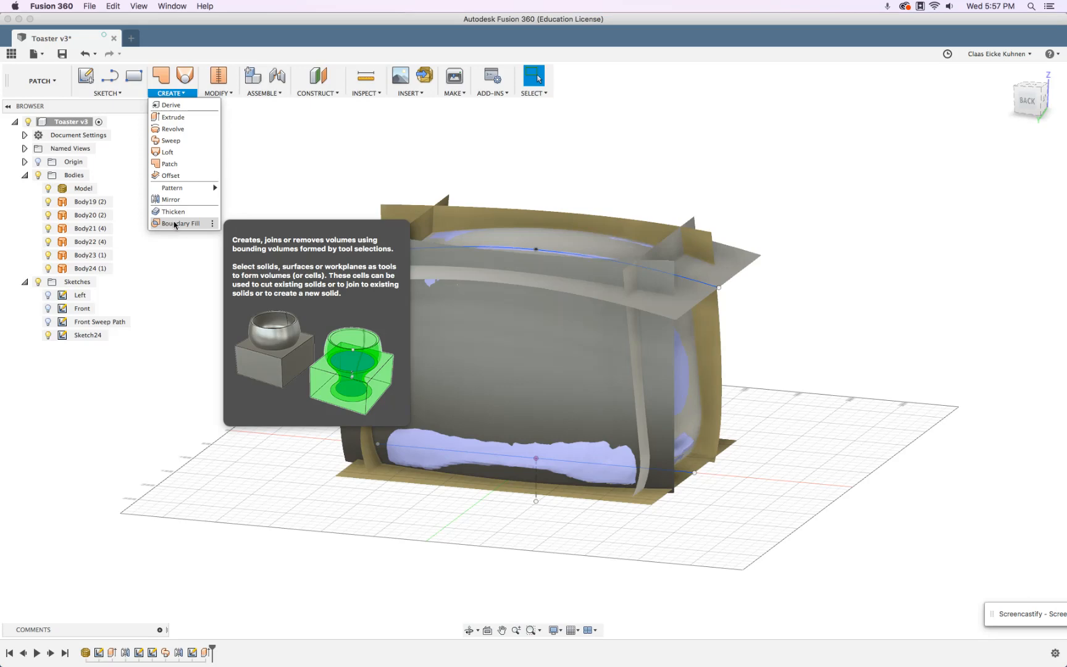
left_click(175, 225)
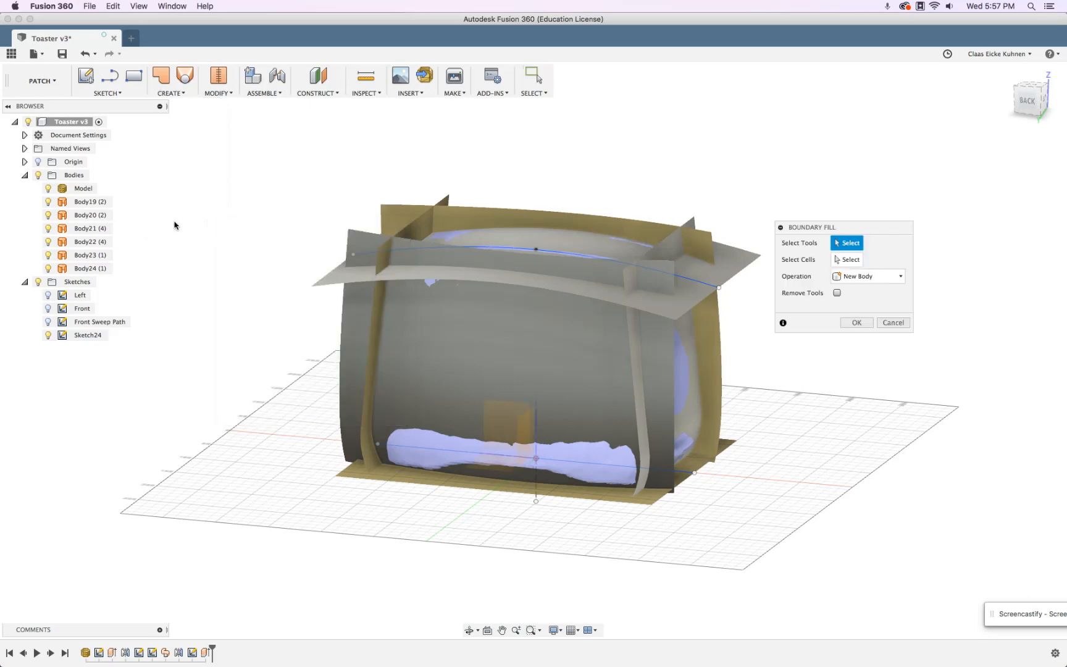
left_click(480, 375)
left_click(688, 384)
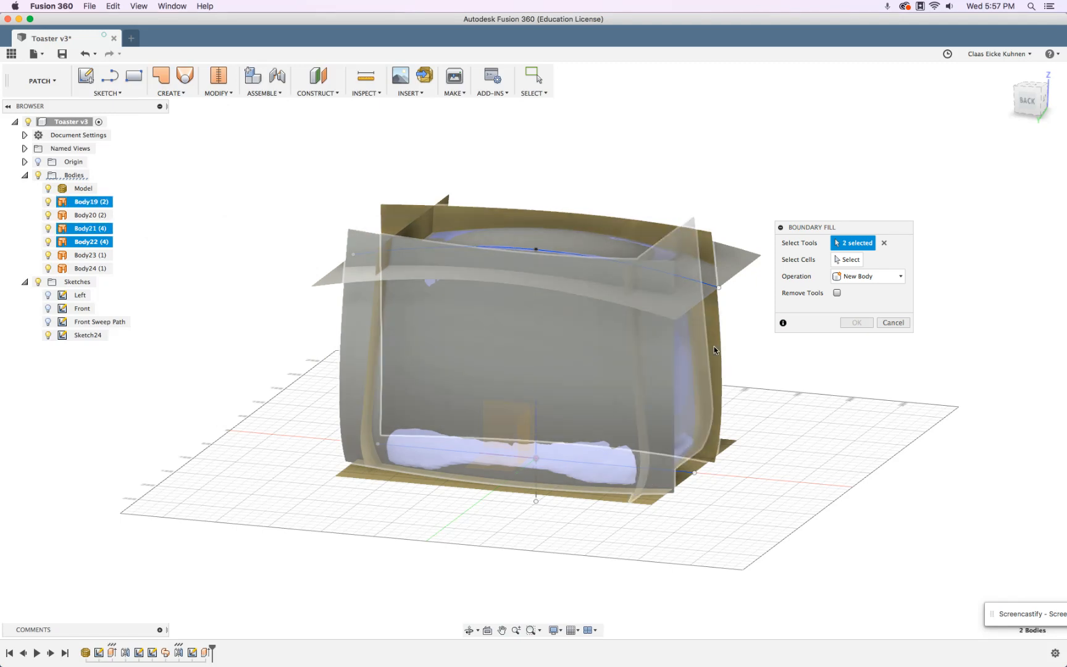
left_click(727, 258)
left_click(443, 201)
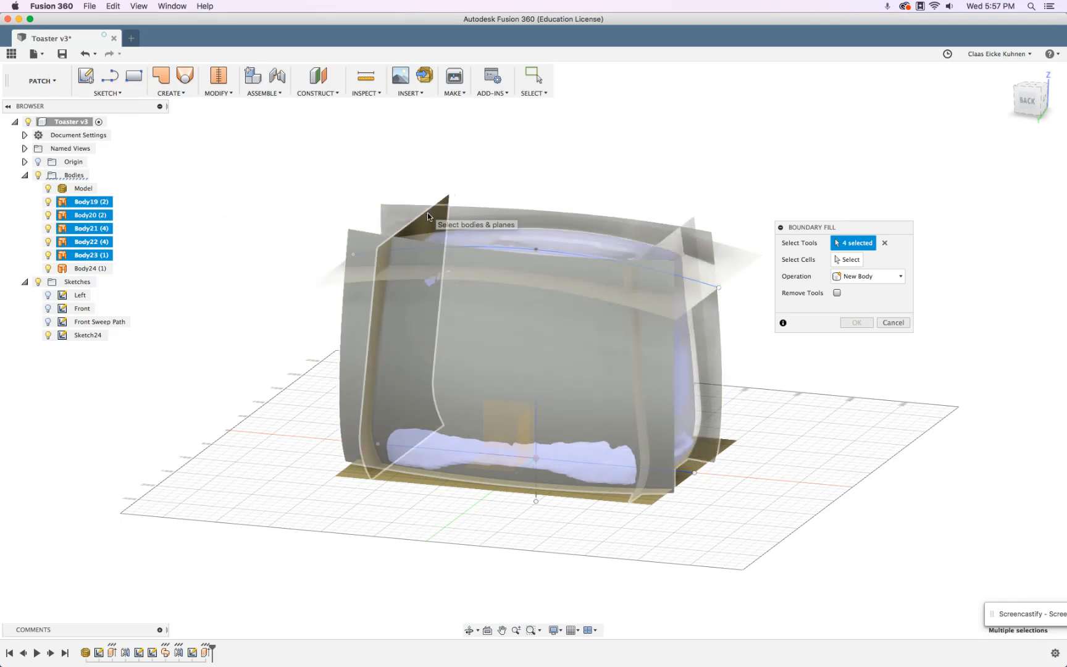
left_click(727, 448)
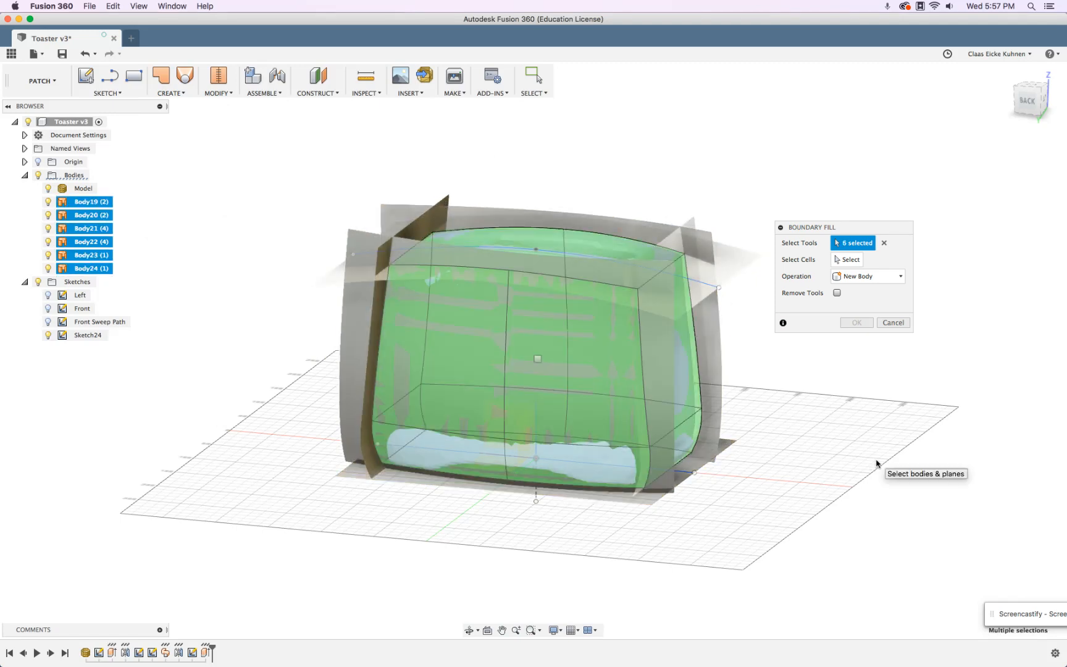
mouse_move(803, 450)
middle_mouse_down("shift")
mouse_move(805, 431)
mouse_move(743, 431)
mouse_move(744, 475)
mouse_move(803, 433)
middle_mouse_up("shift")
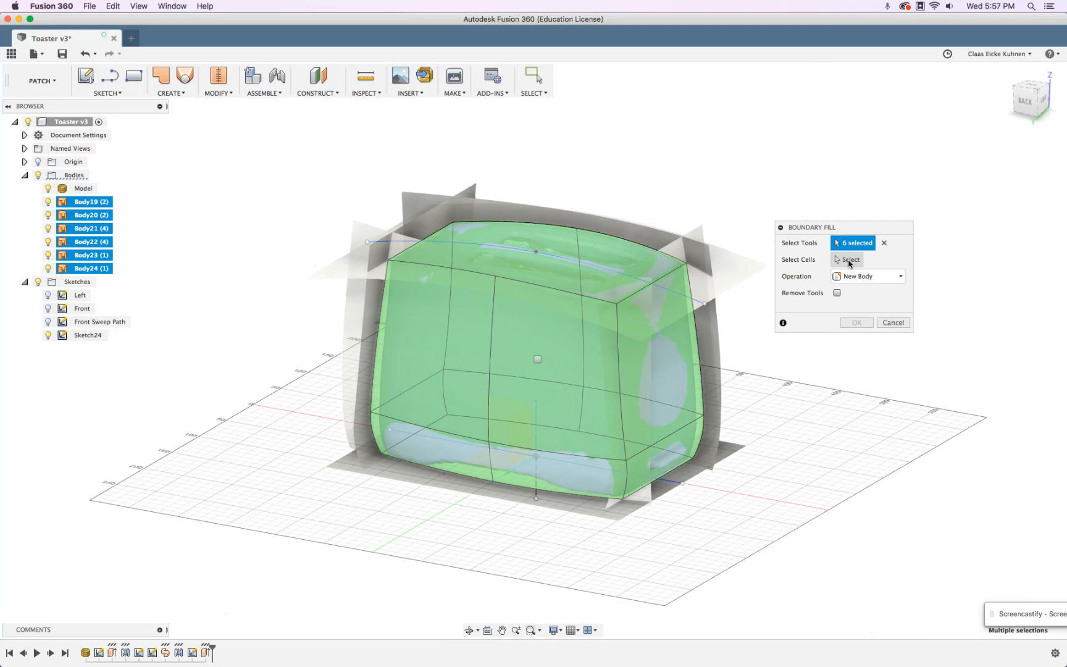
left_click(849, 260)
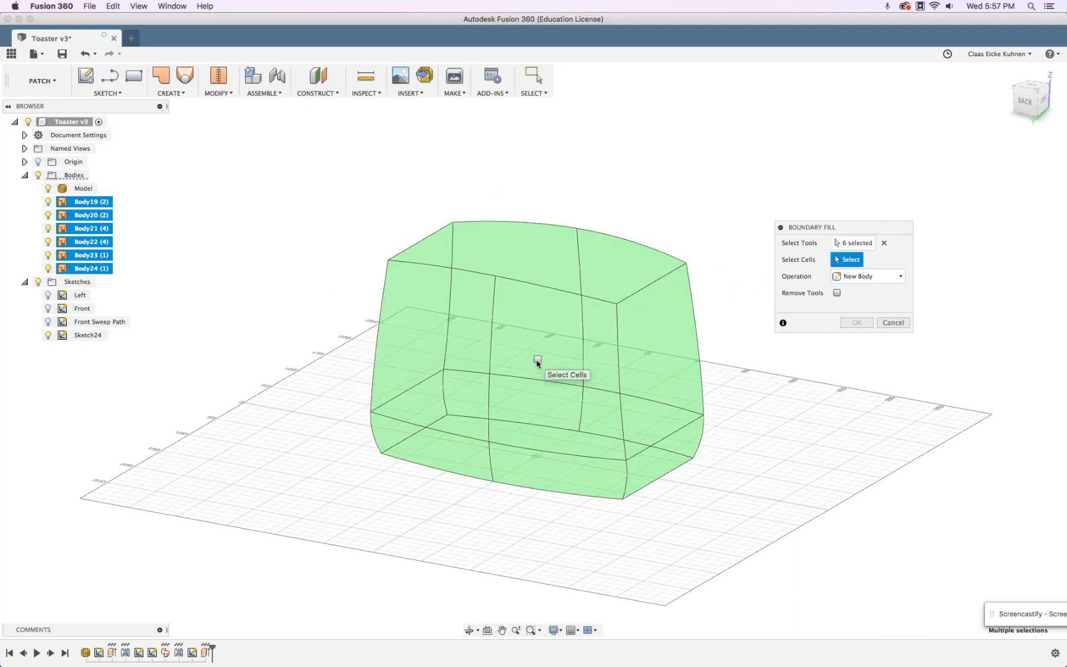
left_click(537, 359)
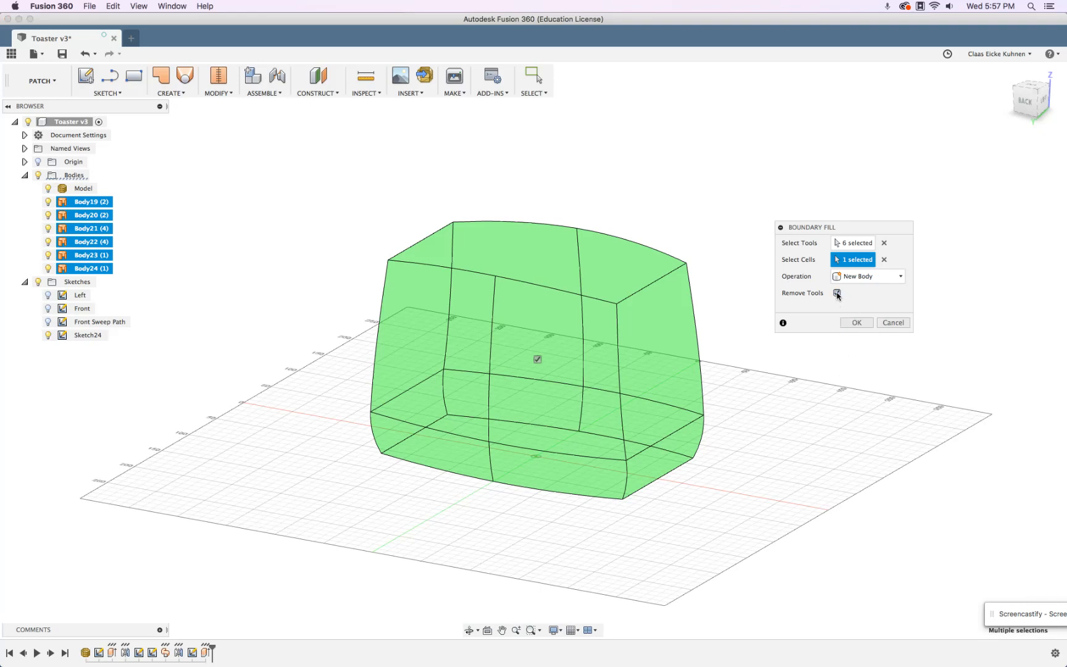
left_click(857, 322)
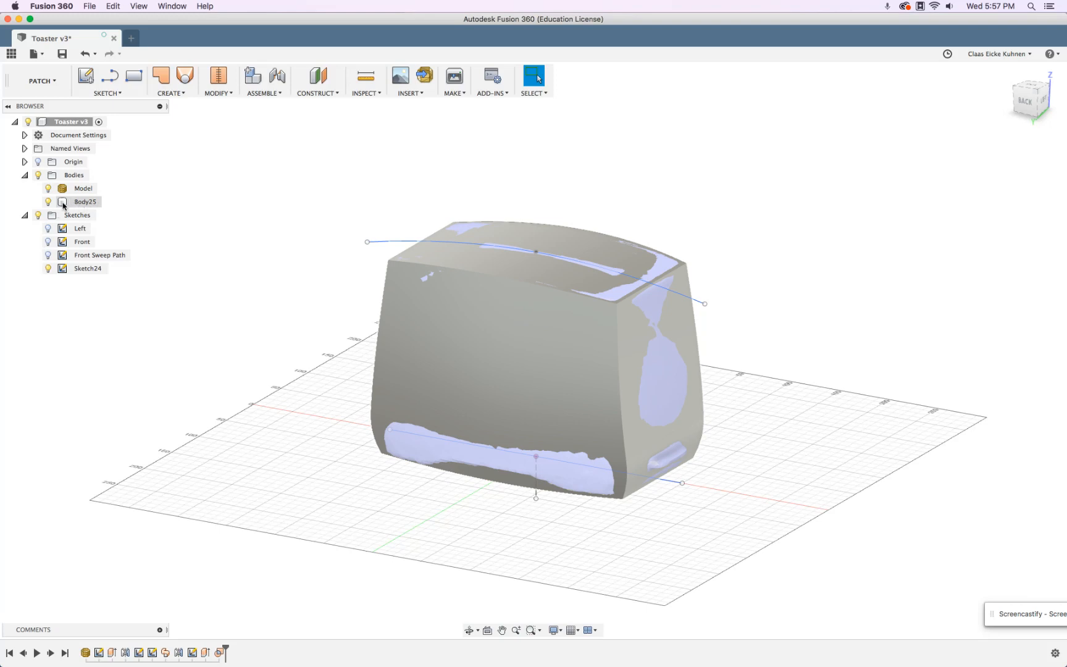
Edit the Boundary Fill feature to keep its tool surfaces by disabling Remove Tools.
right_click(221, 658)
left_click(244, 552)
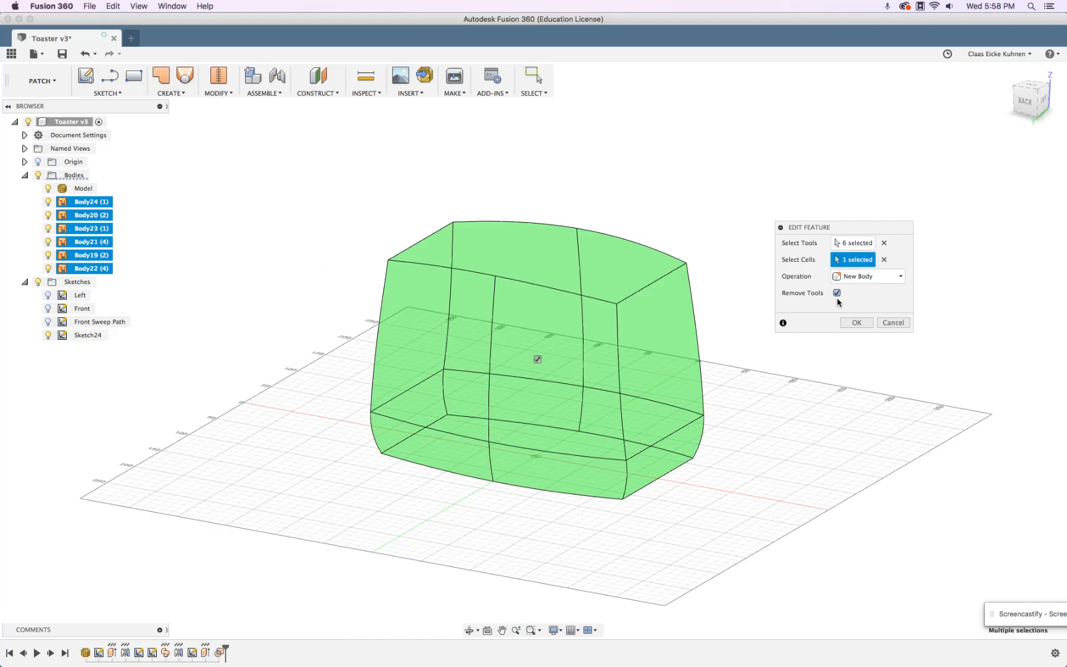
left_click(856, 321)
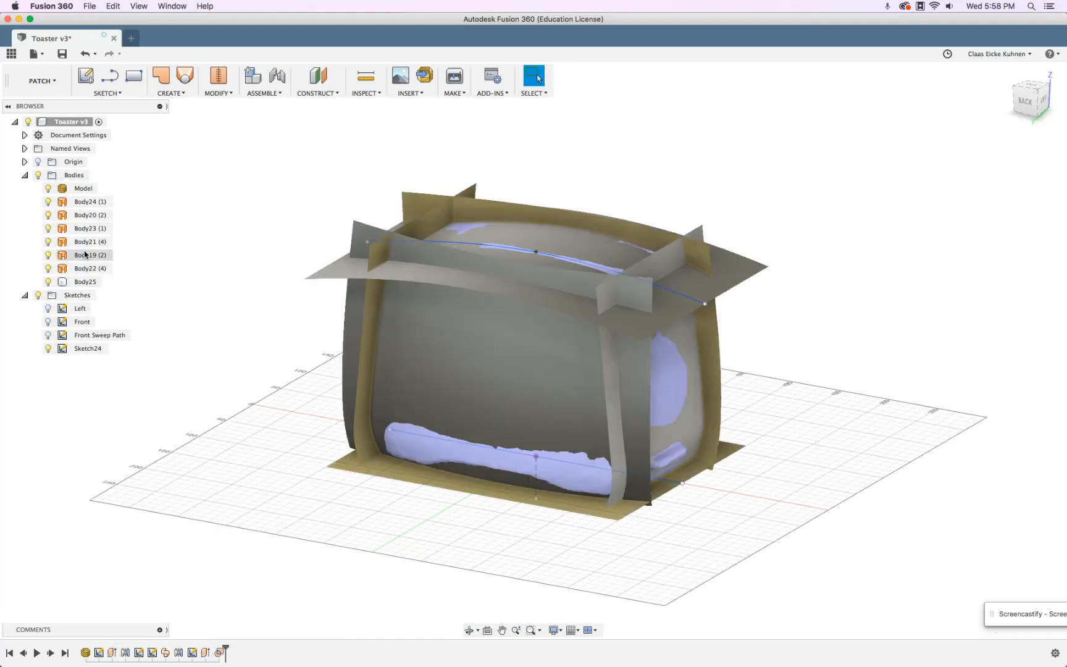
Try removing the six surface bodies with separate Remove features, and undo the removal.
left_click(78, 281)
left_click(87, 242)
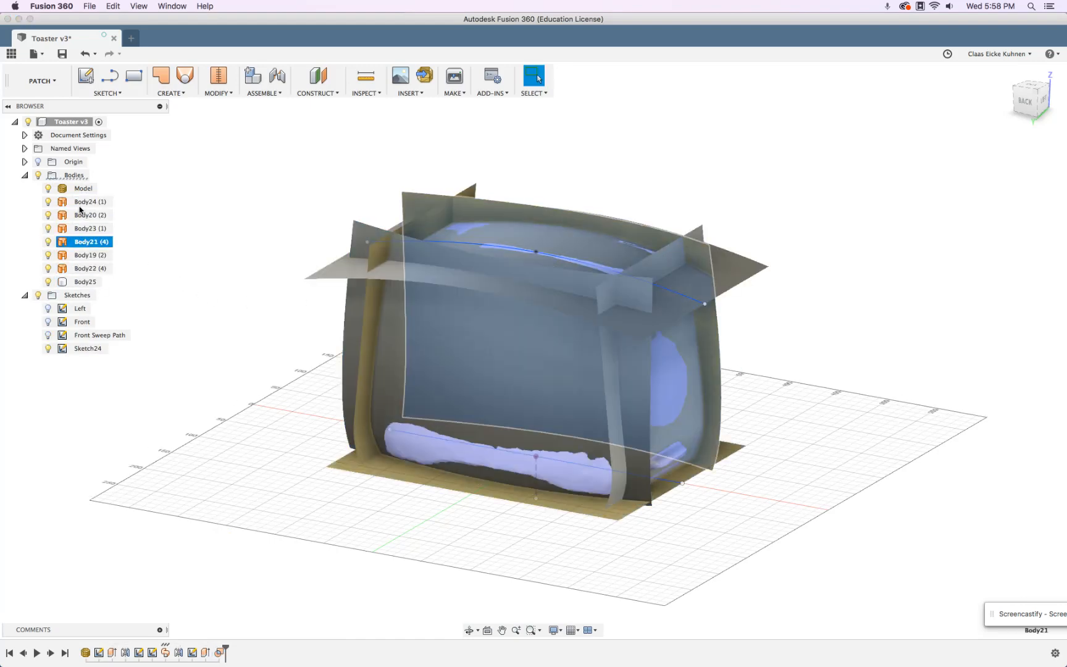
left_click(80, 203)
left_click(85, 269, "shift")
right_click(85, 267)
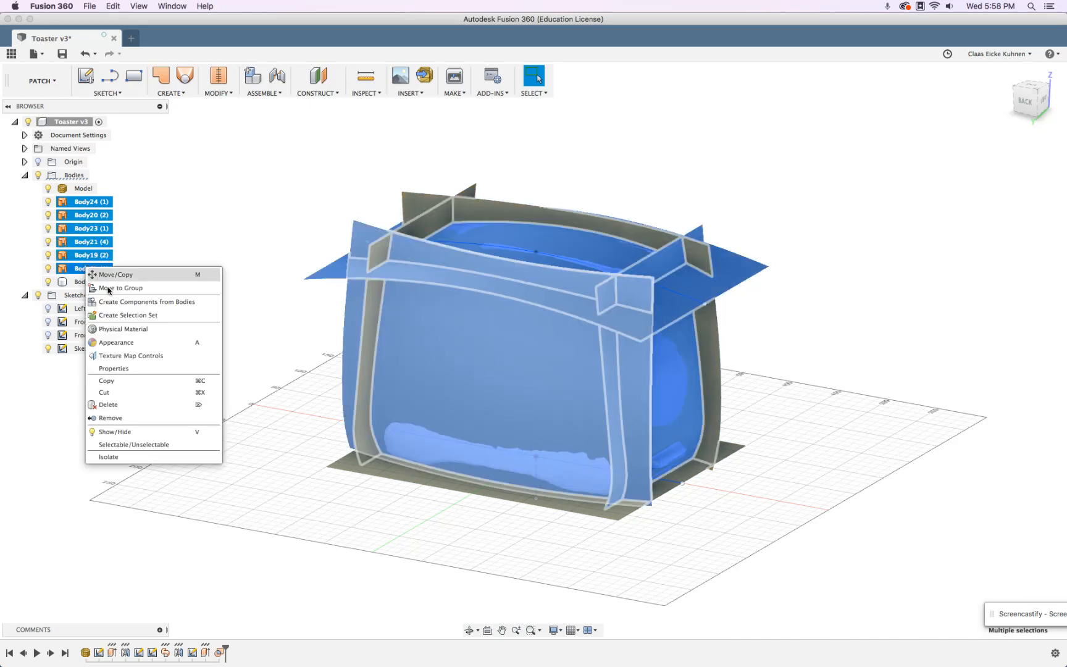
left_click(139, 419)
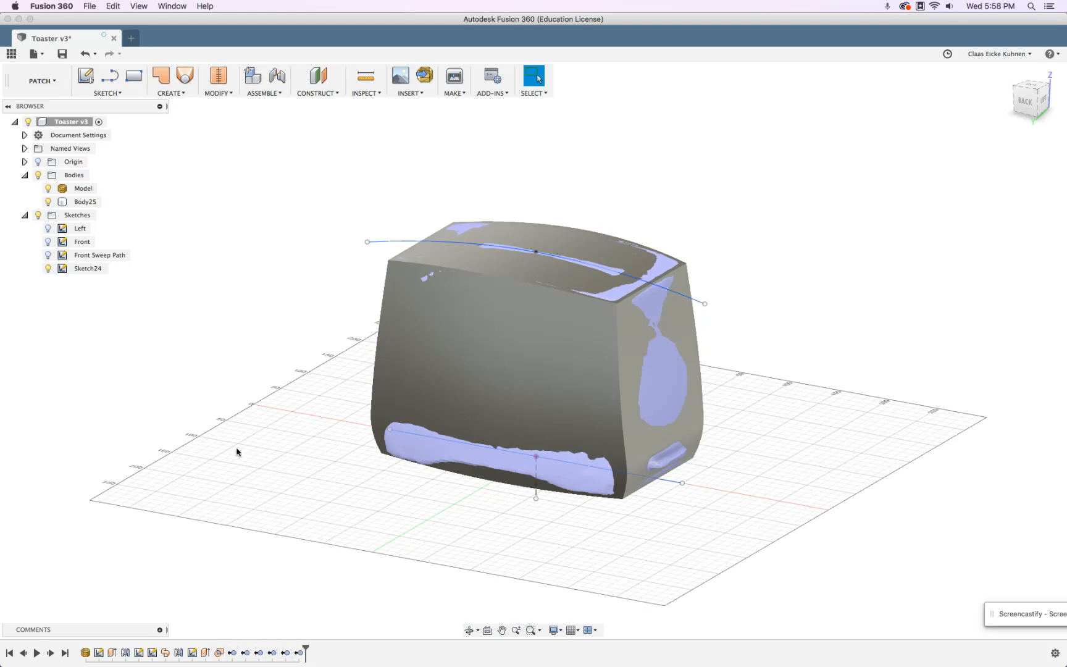
key("super+z")
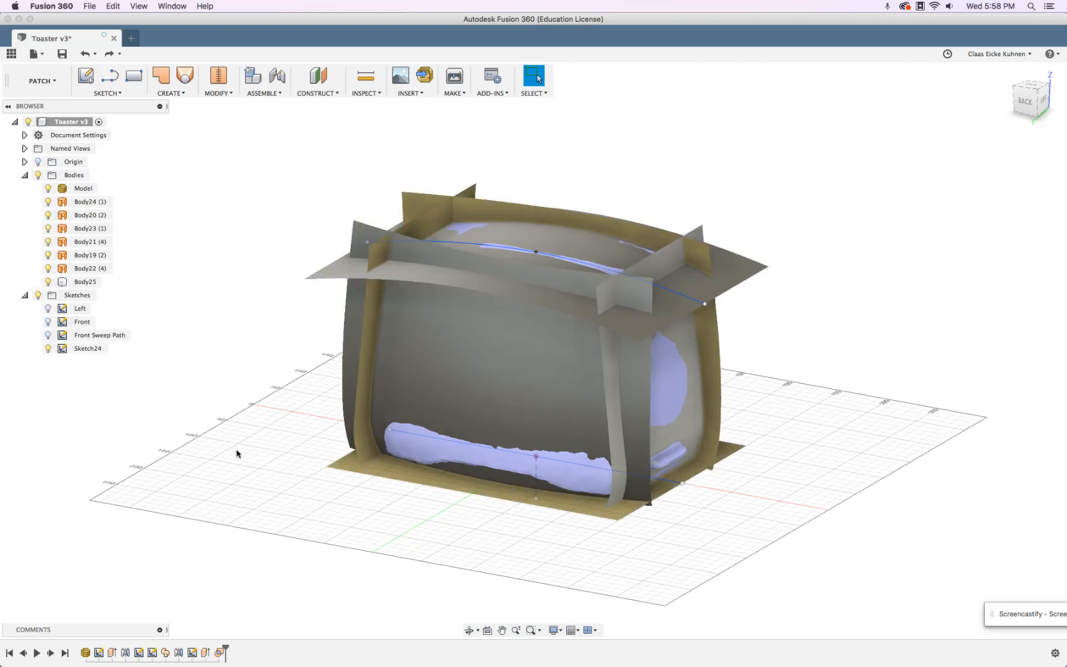
Edit the Boundary Fill feature again and enable Remove Tools.
right_click(220, 660)
left_click(247, 557)
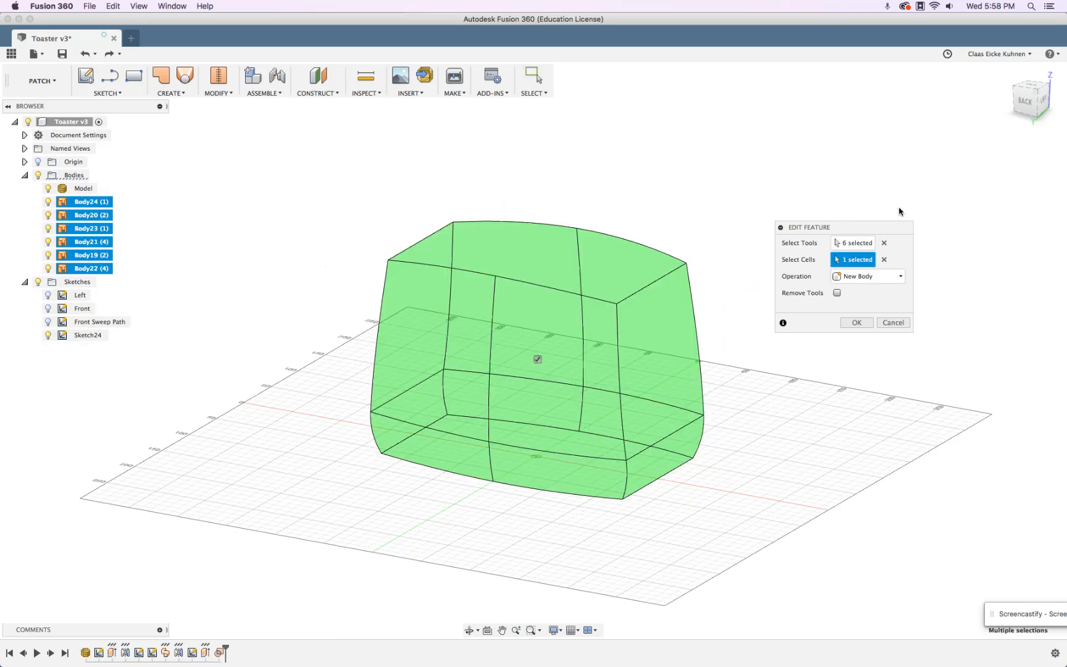
left_click(857, 323)
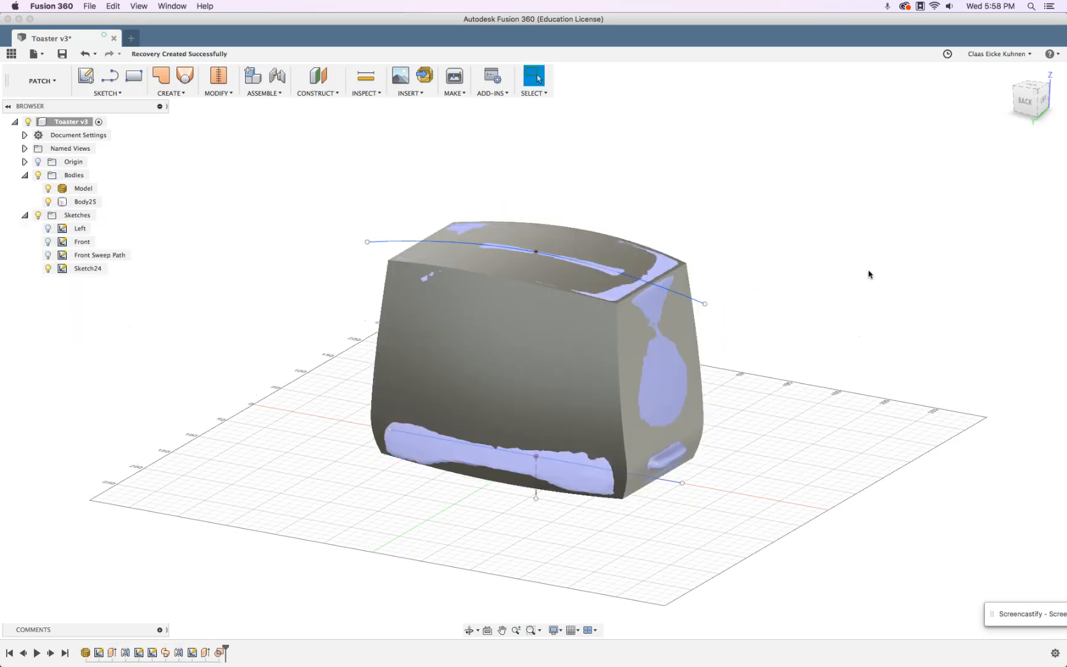
Hide the scan model and look at the solid body straight from the front.
middle_click_drag(867, 272, 626, 281, "shift")
left_click(49, 187)
middle_click_drag(265, 201, 315, 167, "shift")
left_click(1033, 99)
Try raising the top spline's endpoint to a height of about 185 mm, and undo the change.
mouse_move(730, 267)
left_mouse_down()
mouse_move(727, 282)
mouse_move(725, 227)
mouse_move(730, 254)
left_mouse_up()
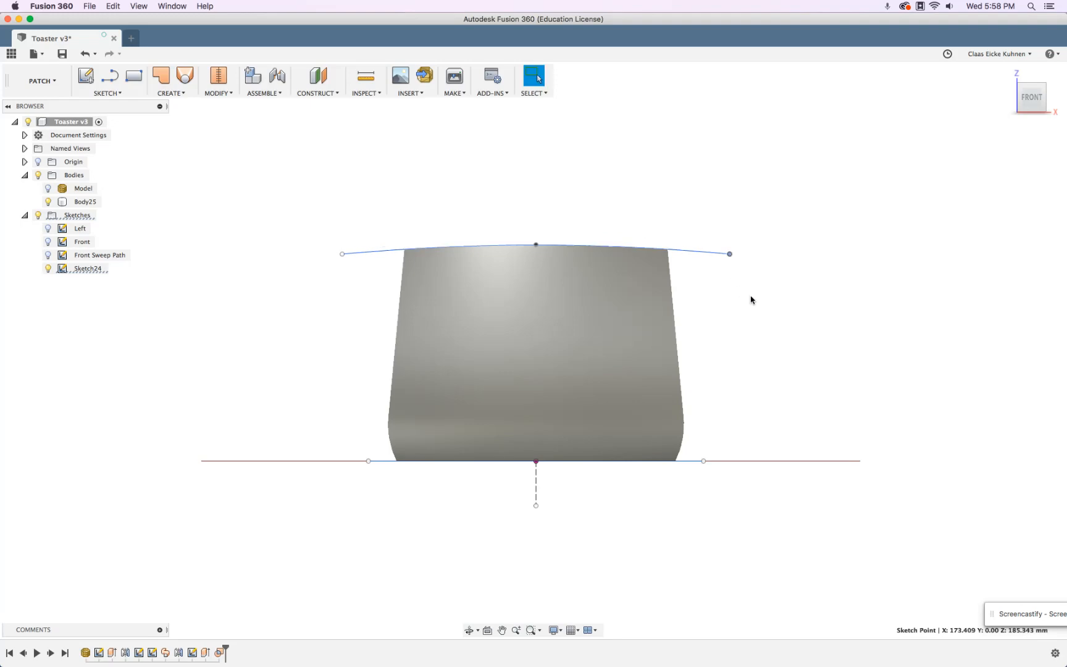
key("super+z")
key("super+z")
key("super+z")
mouse_move(756, 299)
middle_mouse_down("shift")
mouse_move(848, 312)
mouse_move(797, 291)
middle_mouse_up("shift")
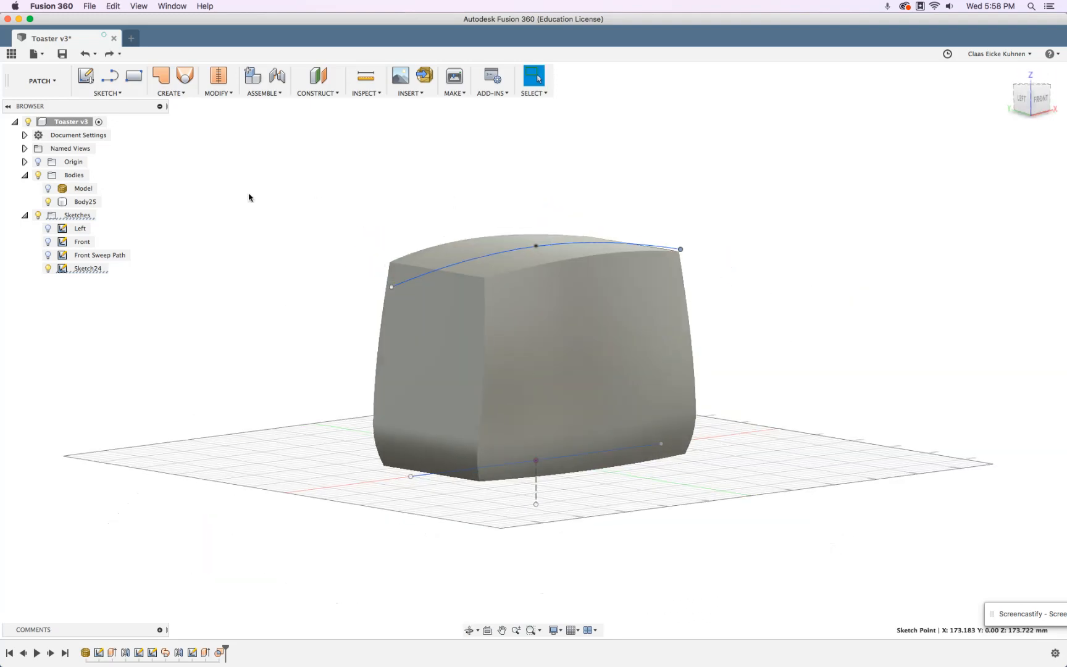
Rename Sketch24 as "Top Bottom Trim" and hide it.
left_click(88, 270)
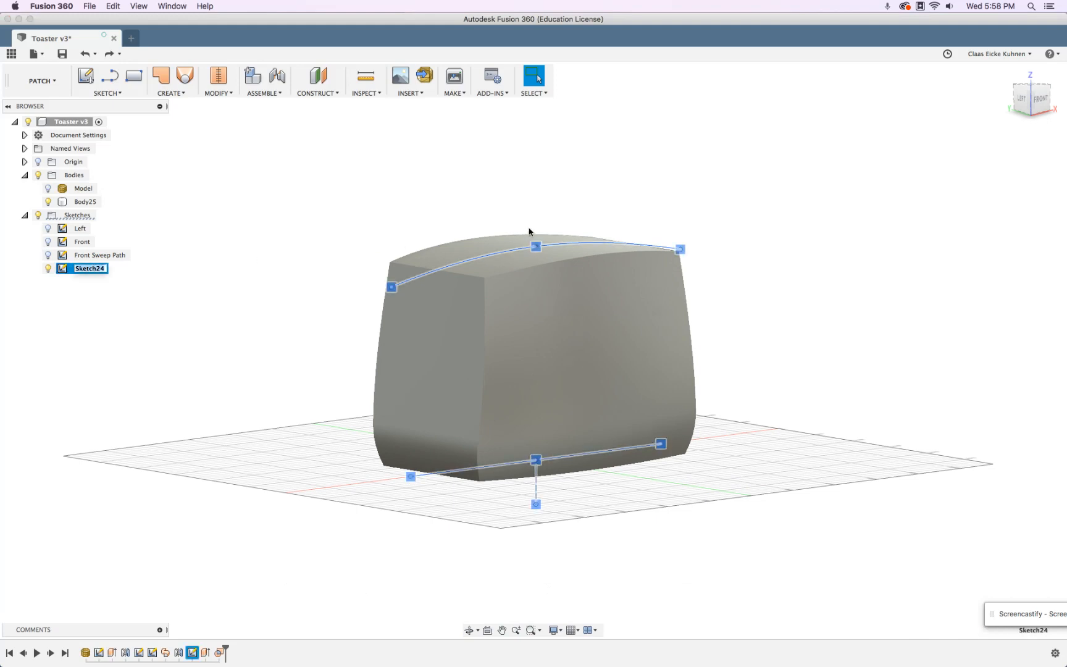
type("Top Bottom Trim")
key("Return")
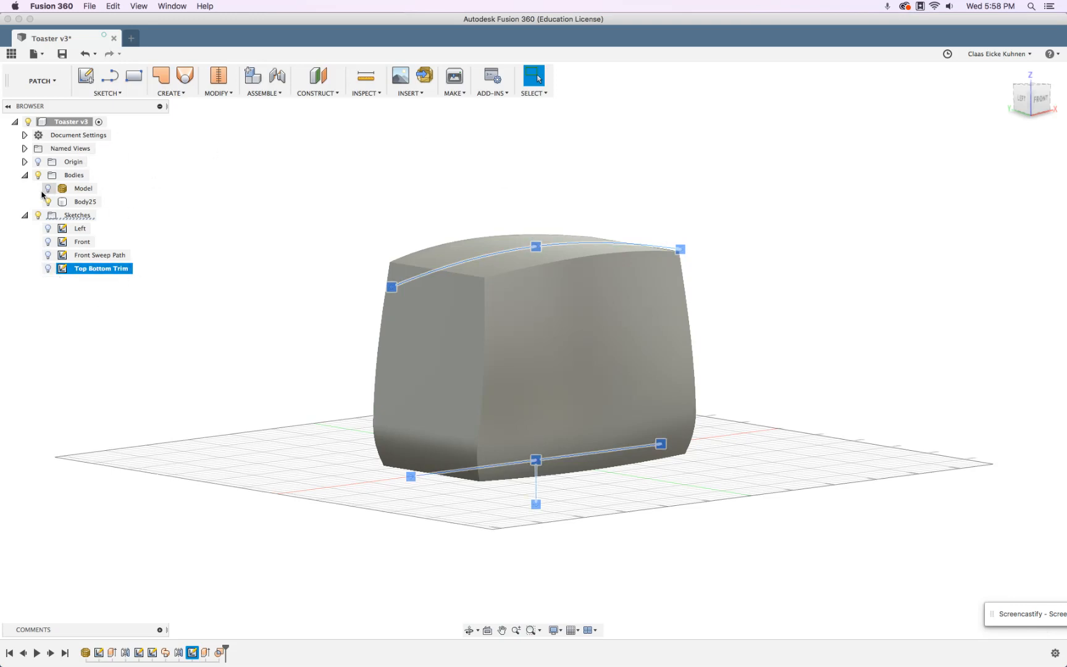
middle_click_drag(311, 217, 293, 216, "shift")
left_click(292, 220)
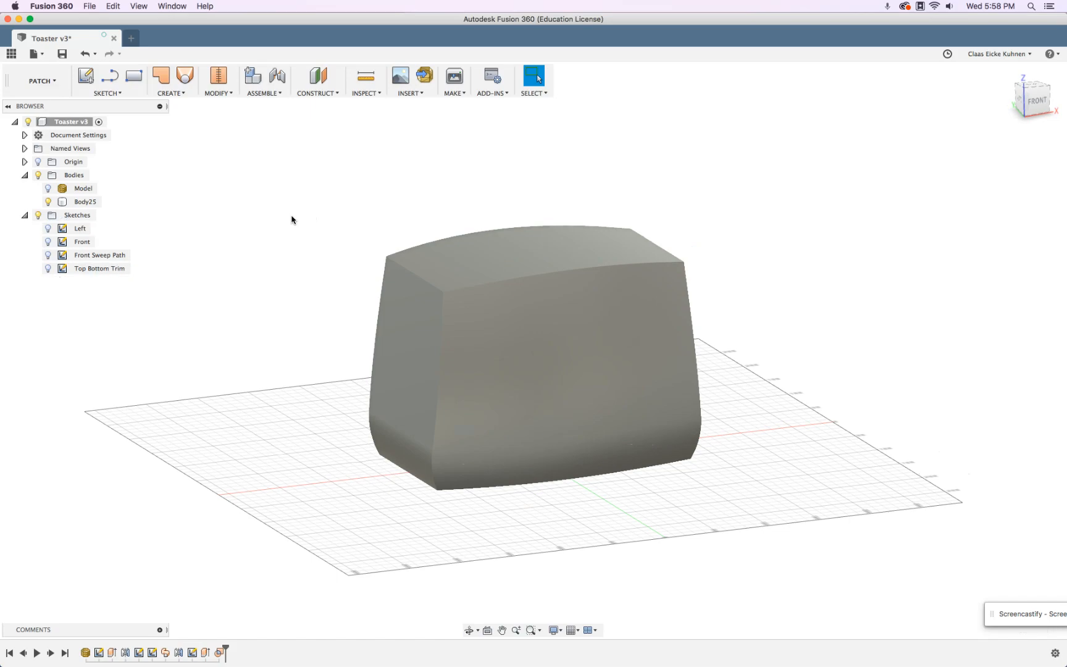
Show the scan without the solid body and examine its rounded corners and edges up close.
left_click(47, 201)
left_click(48, 188)
mouse_move(303, 197)
middle_mouse_down("shift")
mouse_move(295, 257)
mouse_move(305, 141)
mouse_move(324, 181)
mouse_move(317, 197)
mouse_move(310, 188)
middle_mouse_up("shift")
left_click(420, 293)
middle_click_drag(420, 292, 372, 281, "shift")
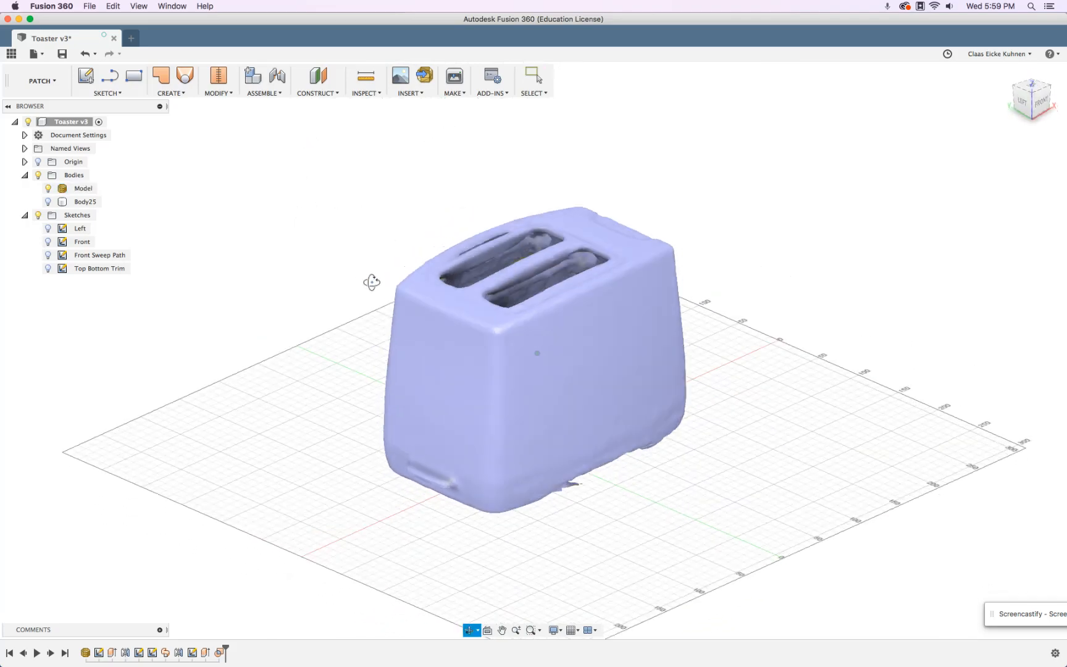
scroll(593, 381, "up", 5)
scroll(837, 366, "down", 2)
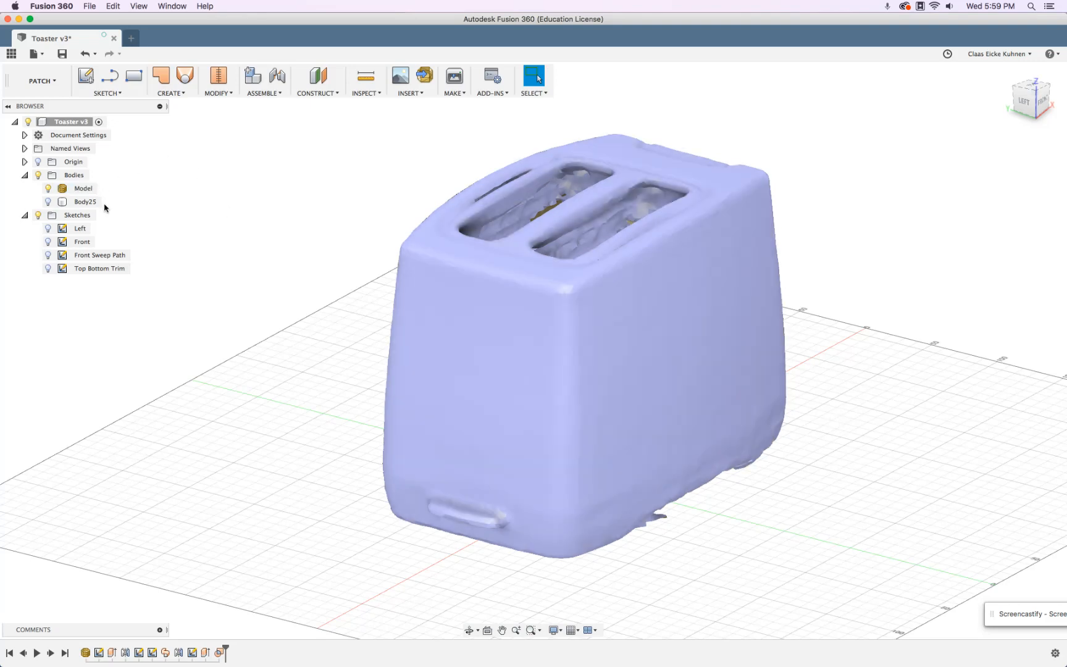
Show the solid body together with the scan model to compare their edges.
left_click(48, 201)
left_click(49, 187)
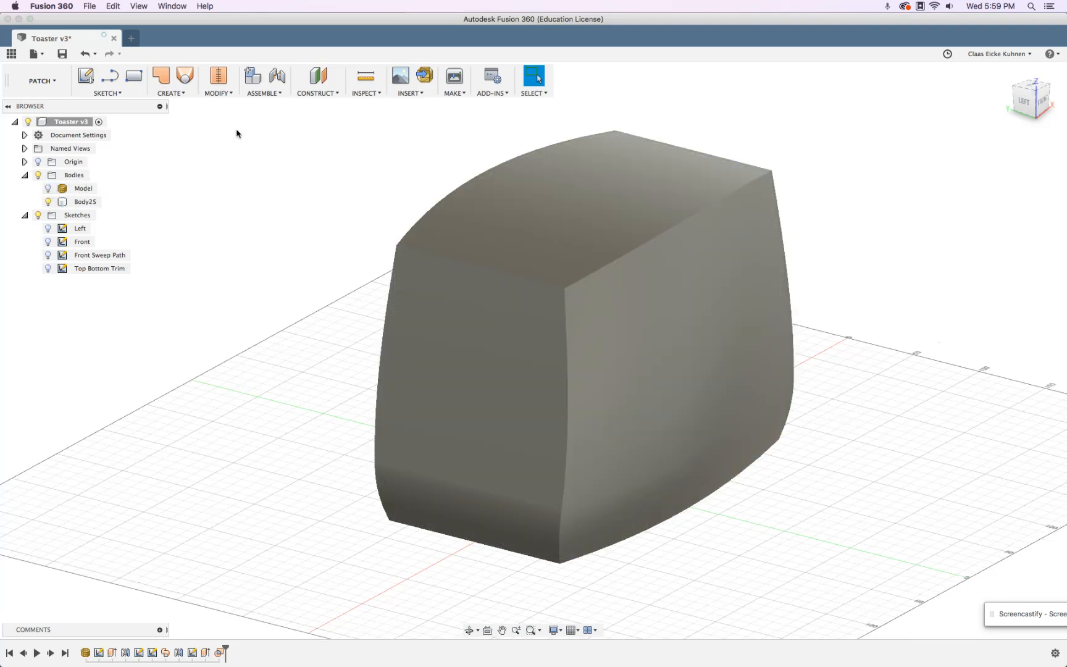
left_click(48, 189)
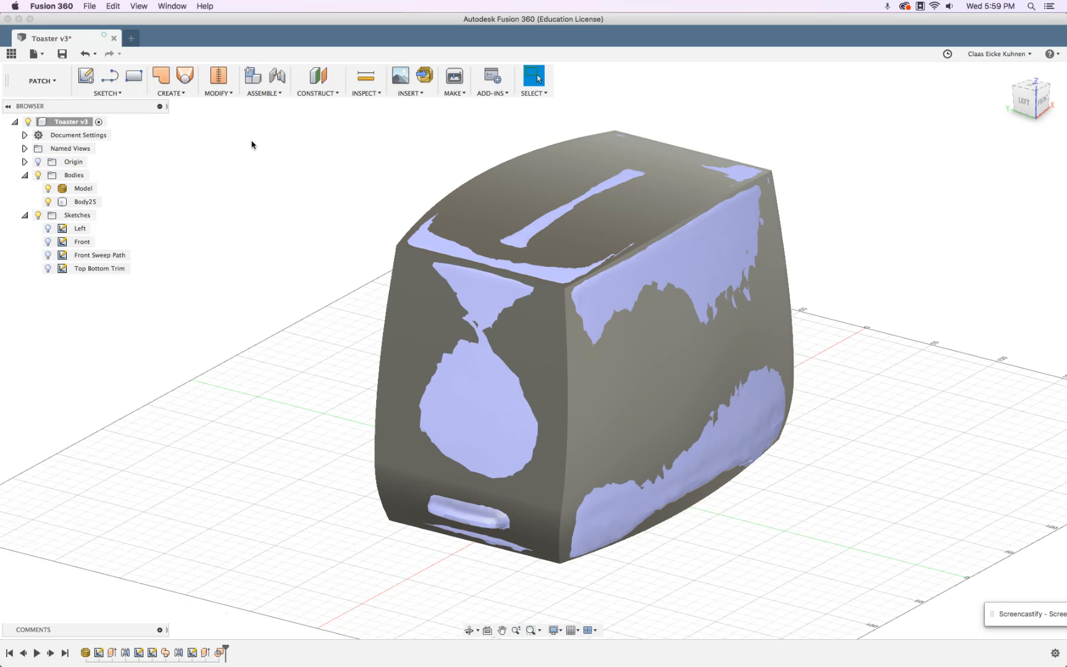
Start a variable-radius fillet on the vertical edge between the left and front faces, with a start radius of 10 mm.
left_click(221, 93)
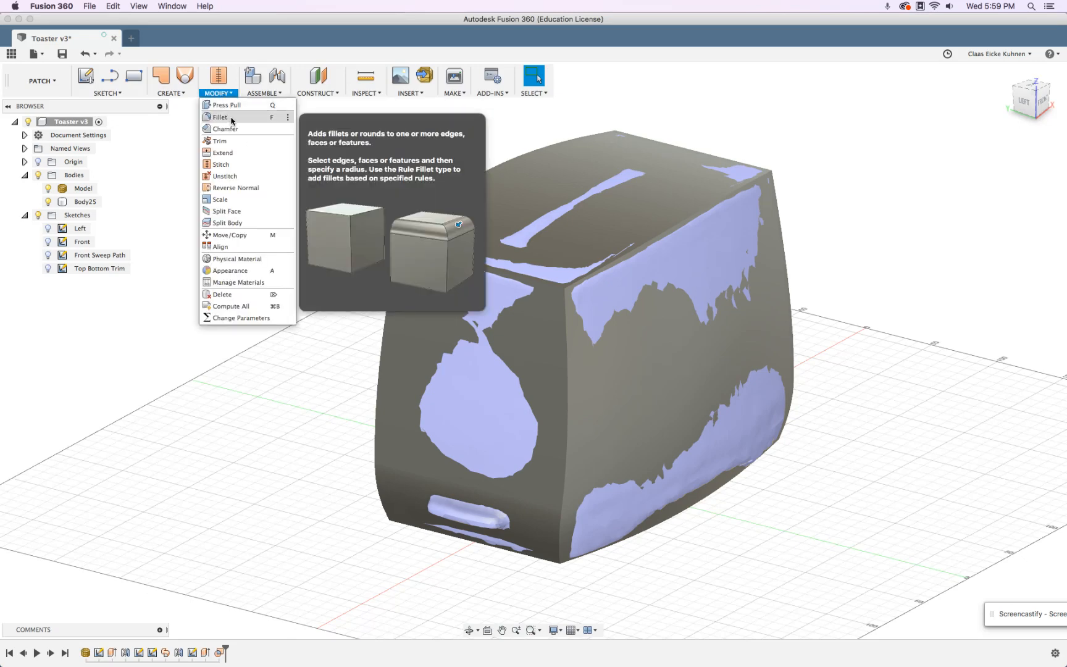
left_click(232, 118)
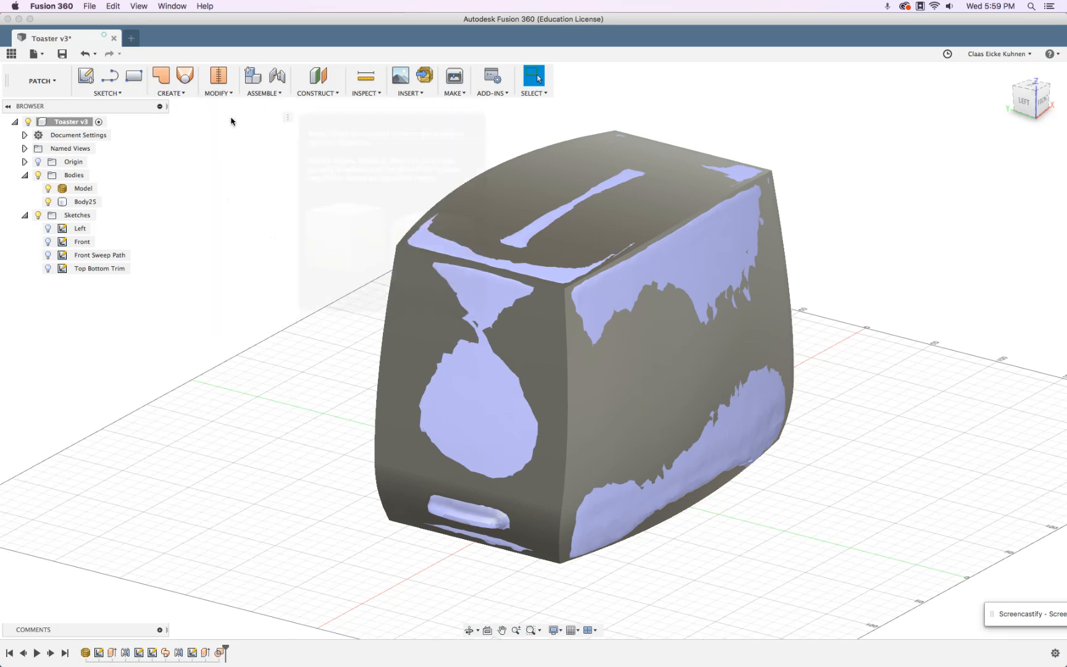
left_click(565, 312)
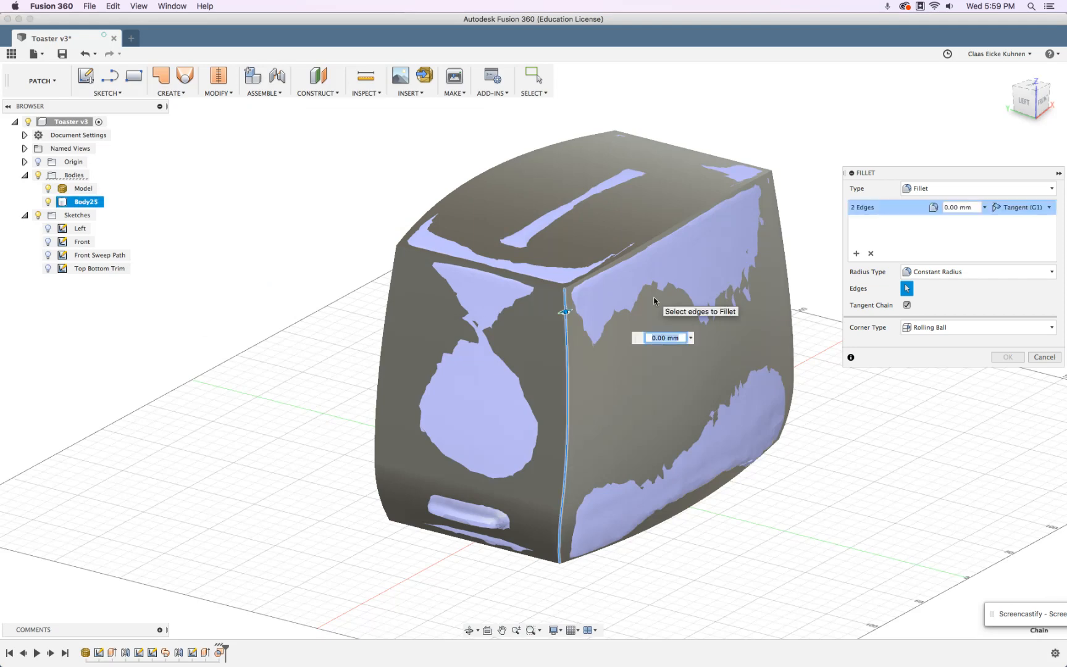
left_click(908, 273)
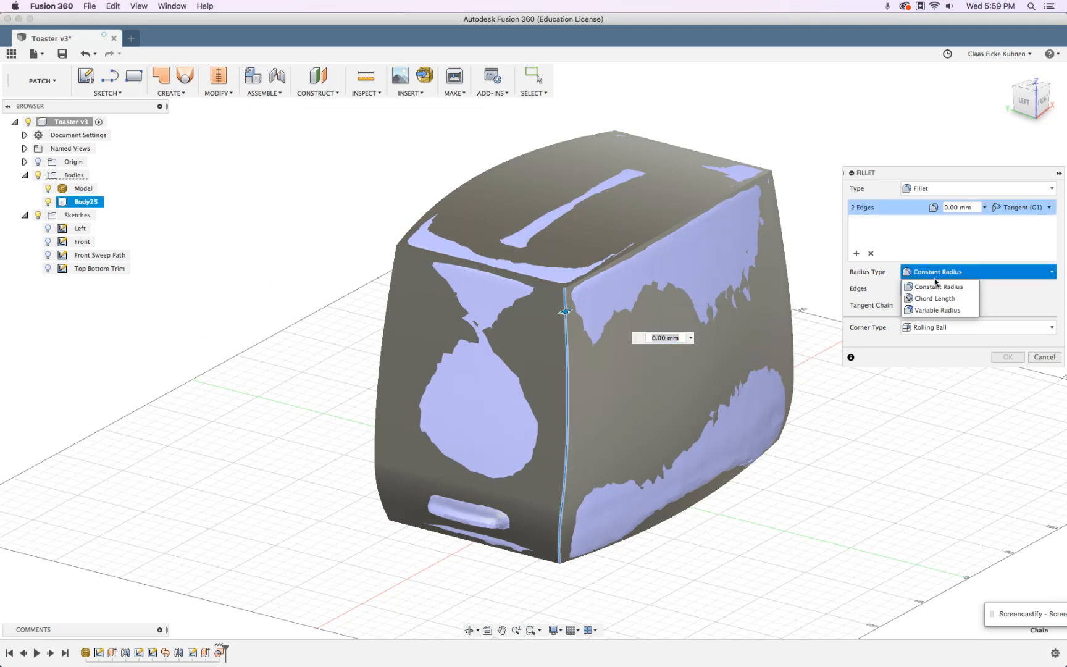
left_click(934, 310)
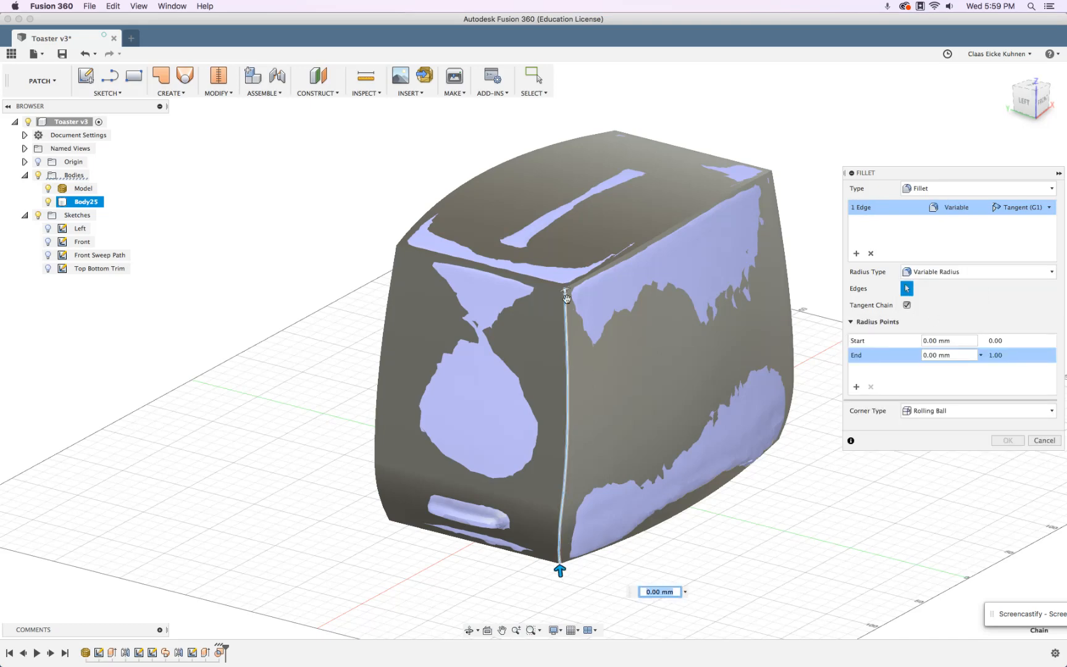
middle_click_drag(517, 422, 553, 421, "shift")
left_click_drag(745, 563, 740, 555)
left_click_drag(740, 300, 739, 299)
type("10")
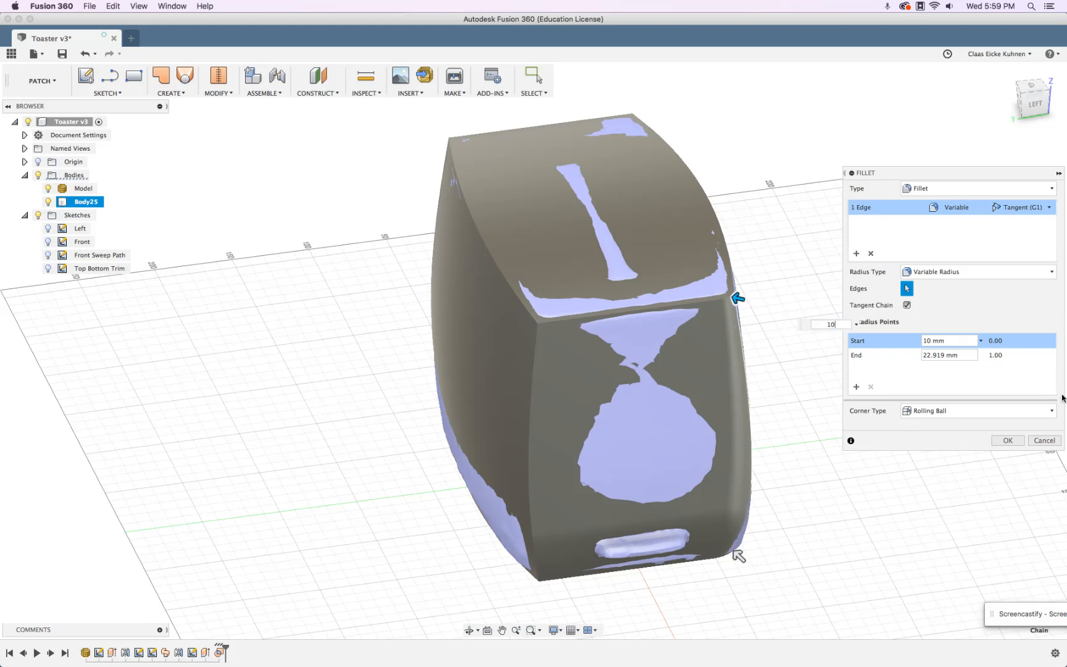
Set the fillet's end radius to 20 mm and apply it with tangent (G1) continuity.
left_click(967, 358)
type("2")
key("Return")
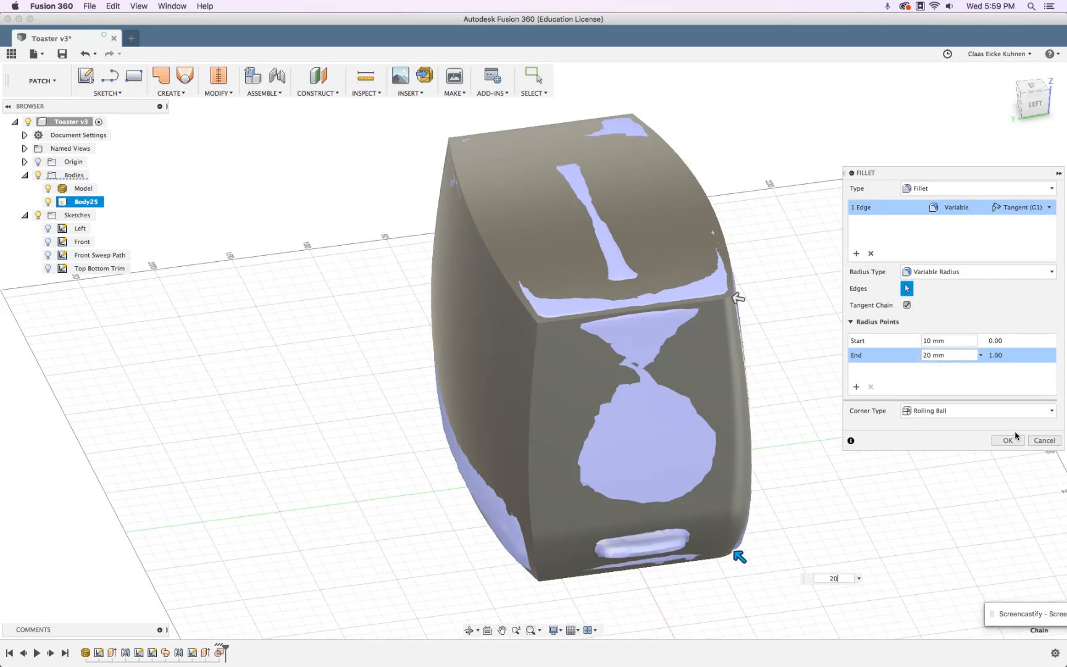
left_click(1028, 209)
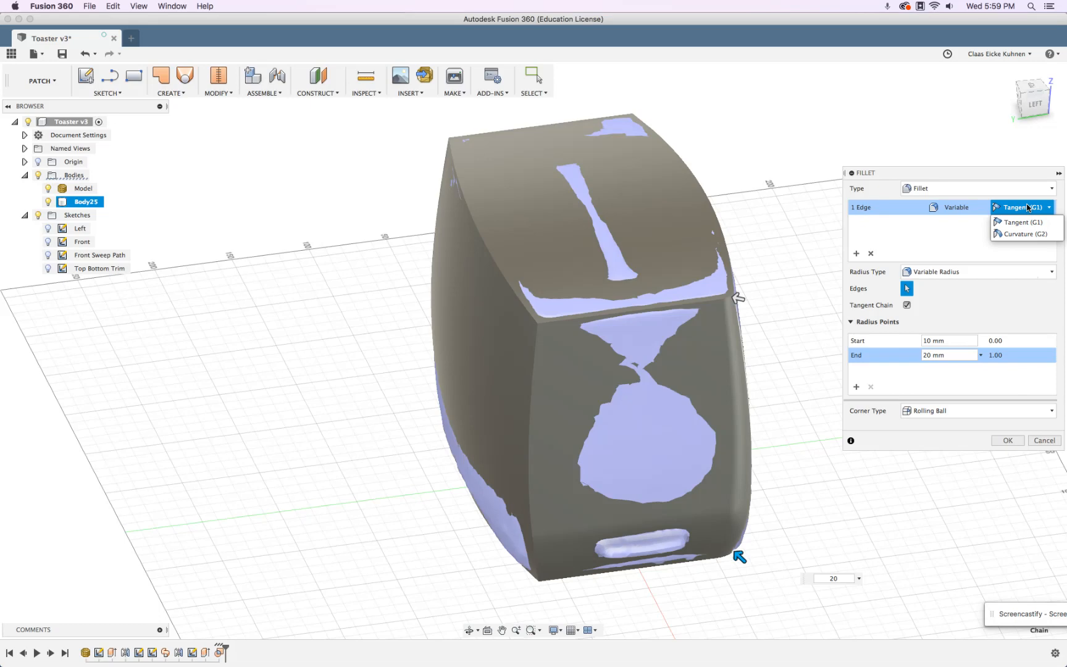
left_click(935, 234)
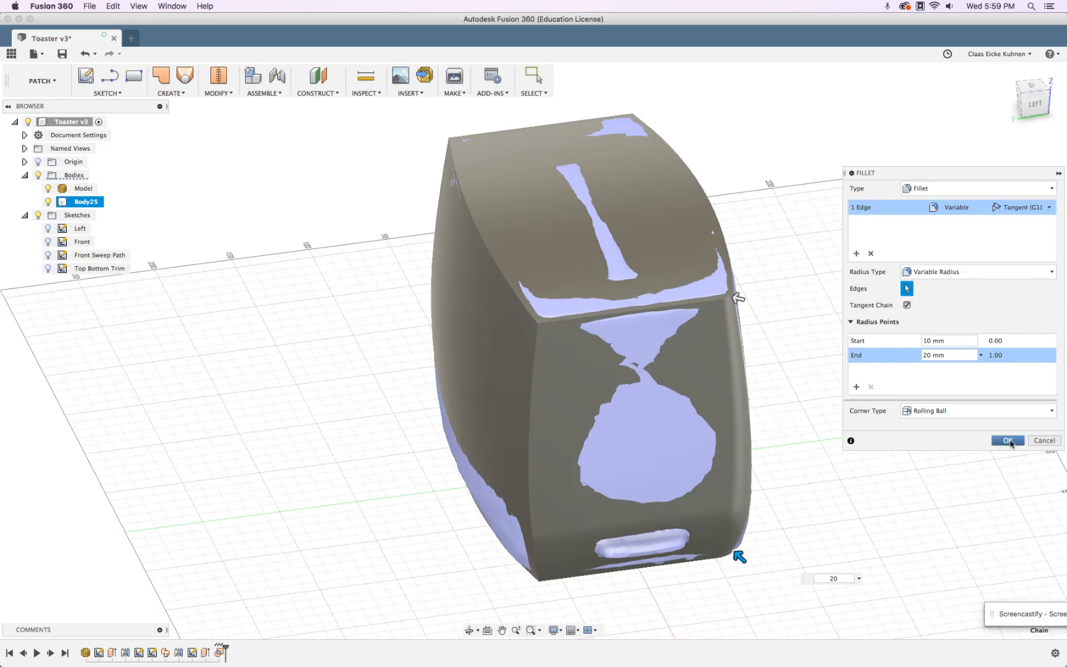
left_click(1008, 441)
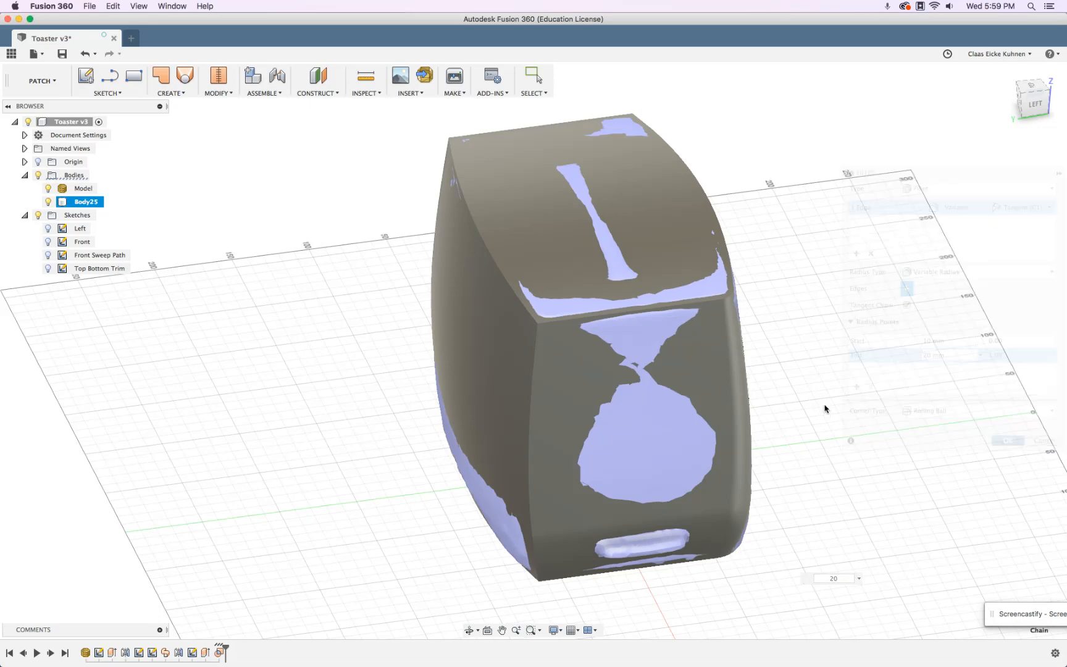
Rename the fillet's start radius parameter as Dtop and its end radius parameter as Dbottom.
middle_click_drag(896, 398, 815, 322, "shift")
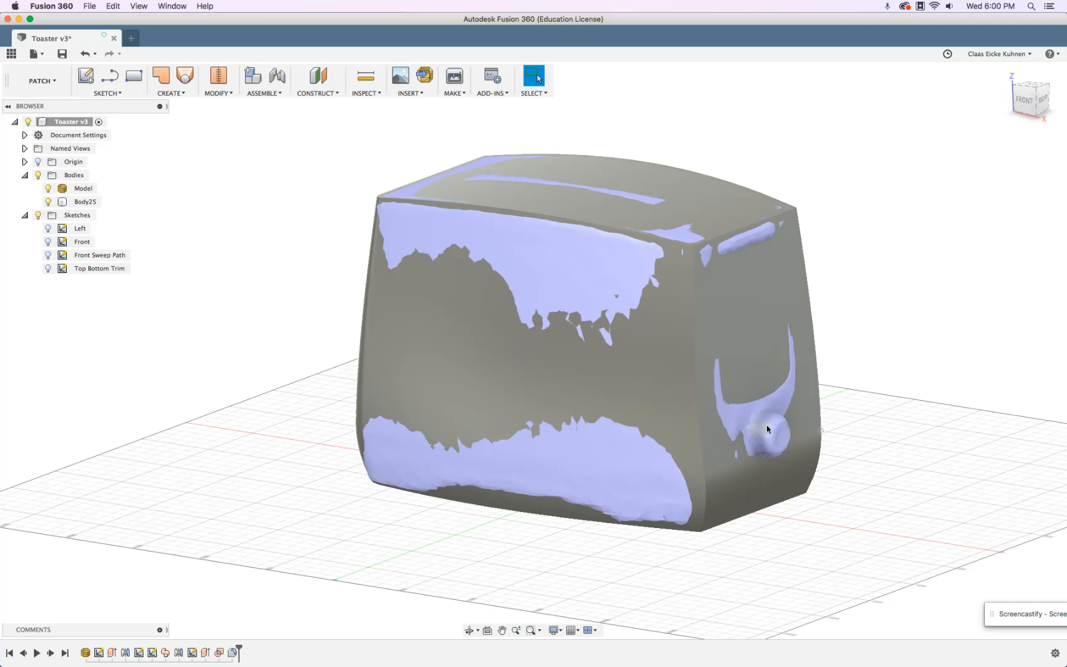
left_click(410, 262)
left_click(221, 94)
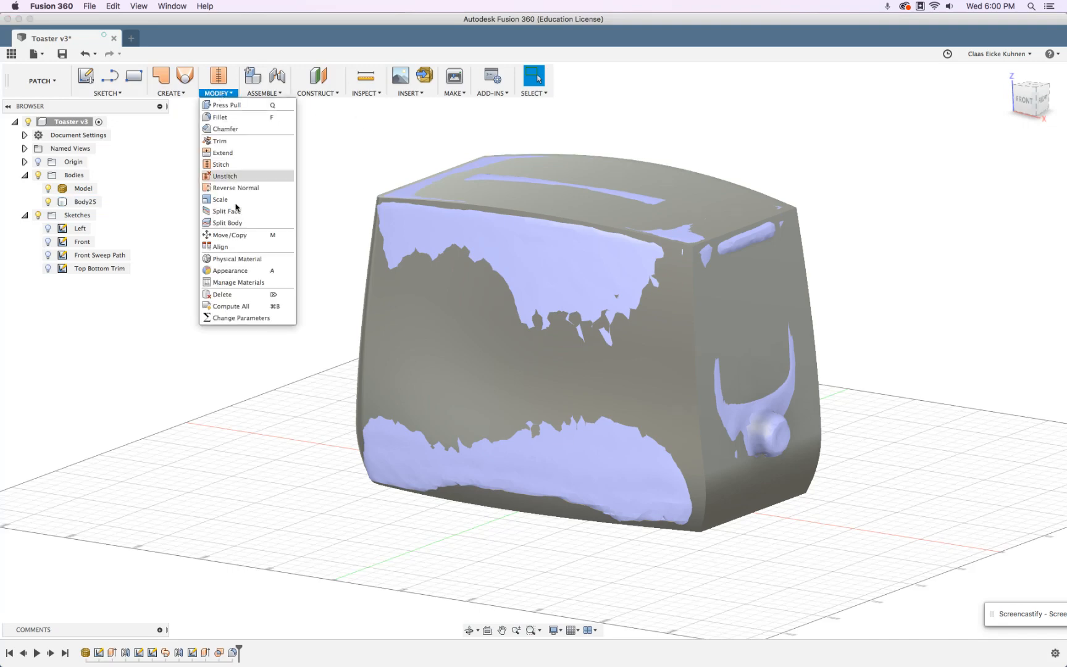
left_click(281, 318)
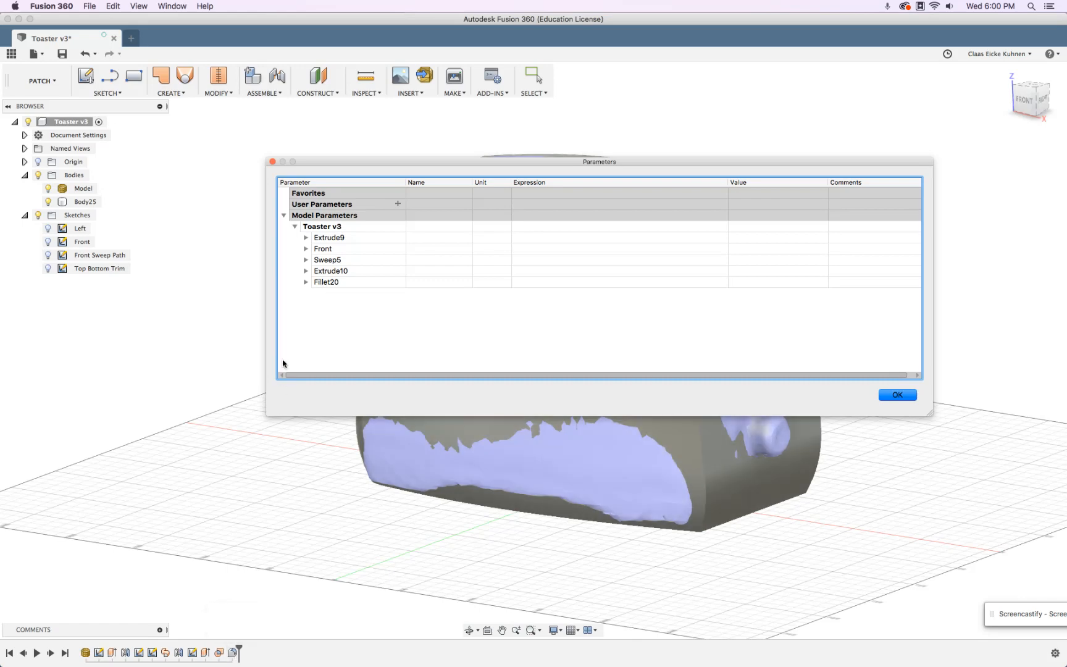
left_click(306, 283)
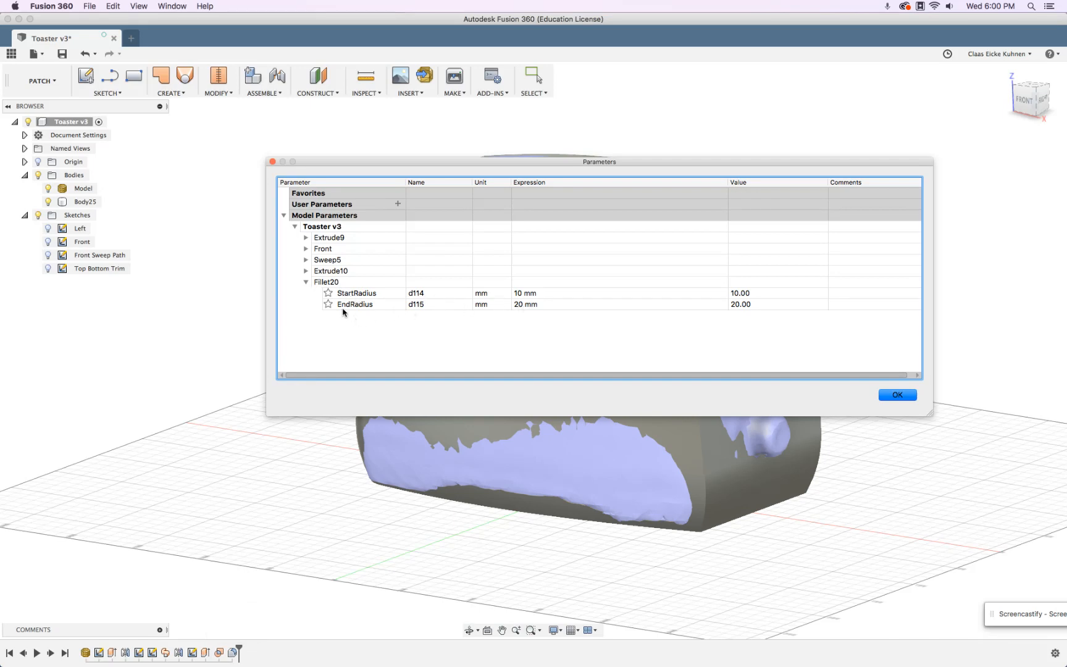
double_click(430, 294)
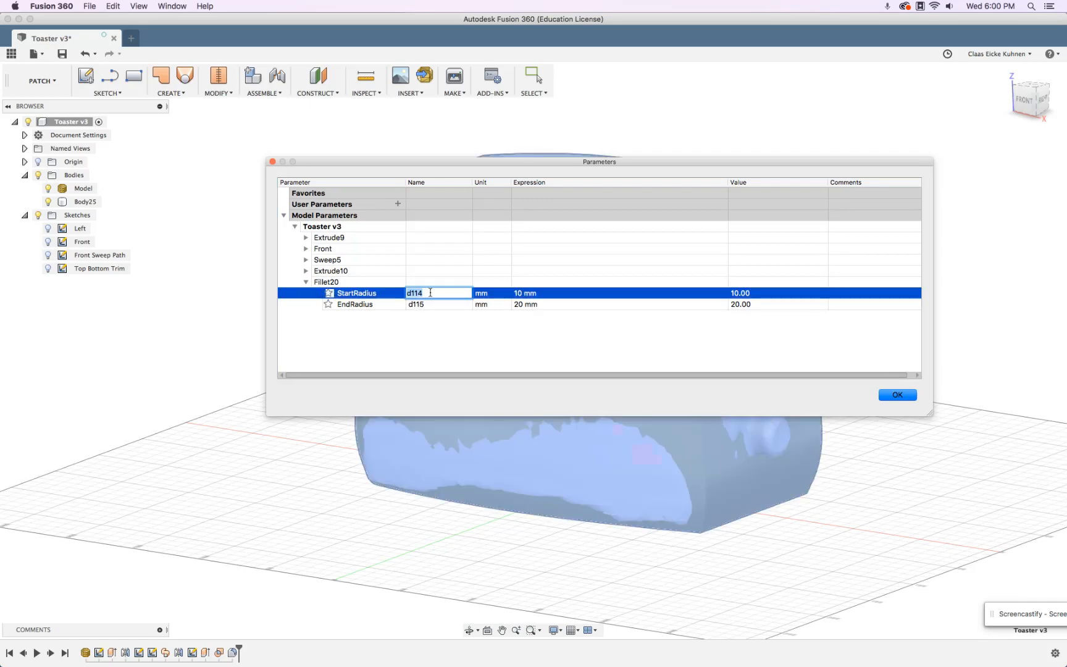
type("Dtop")
double_click(432, 304)
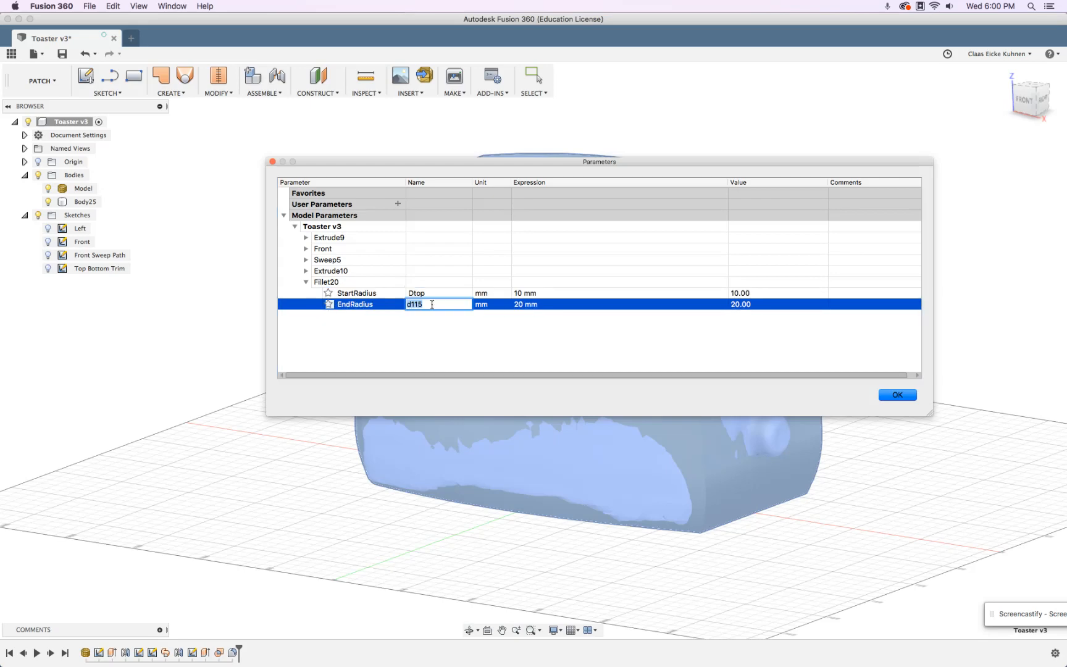
type("Dbottom")
left_click(906, 397)
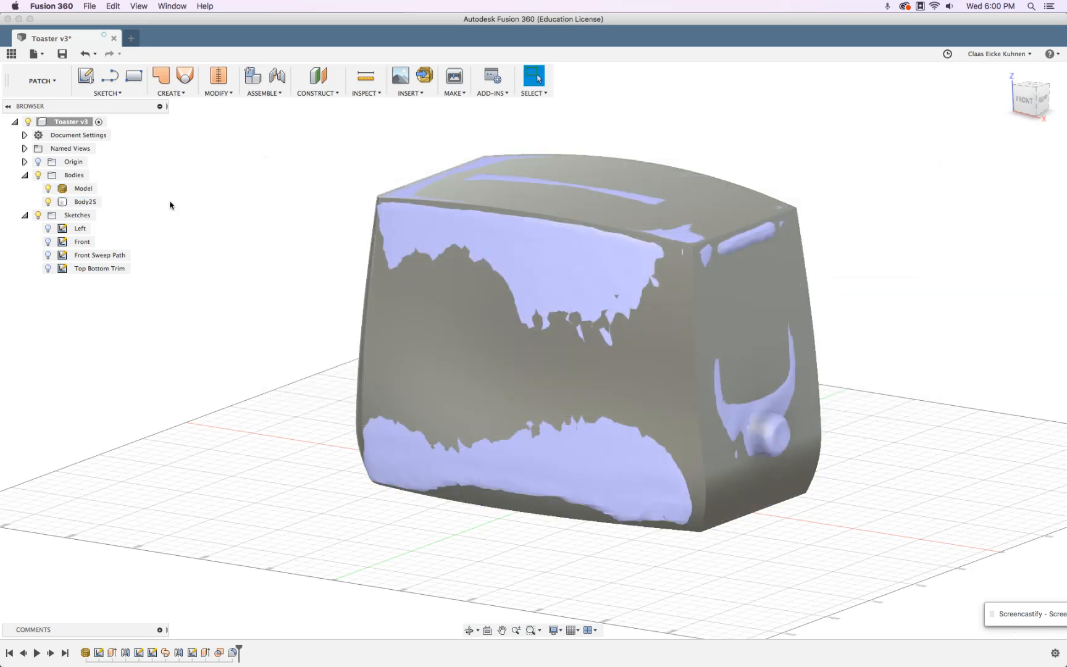
Fillet the vertical edge between the front and right faces with a variable radius, using Dtop at the start and Dbottom at the end.
left_click(216, 92)
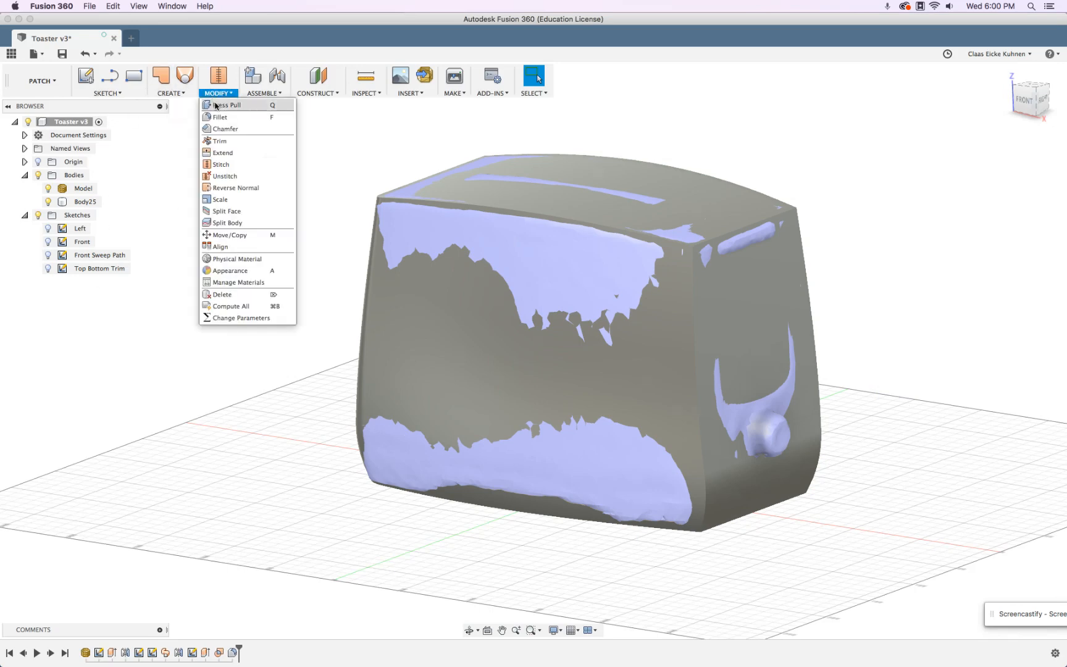
left_click(225, 122)
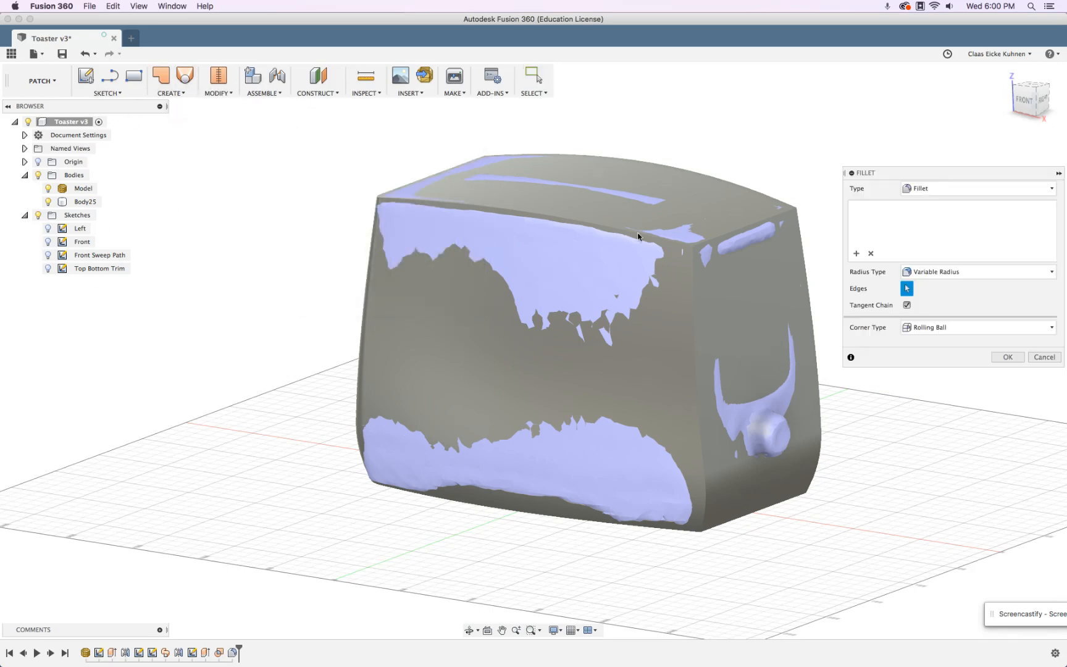
left_click(693, 281)
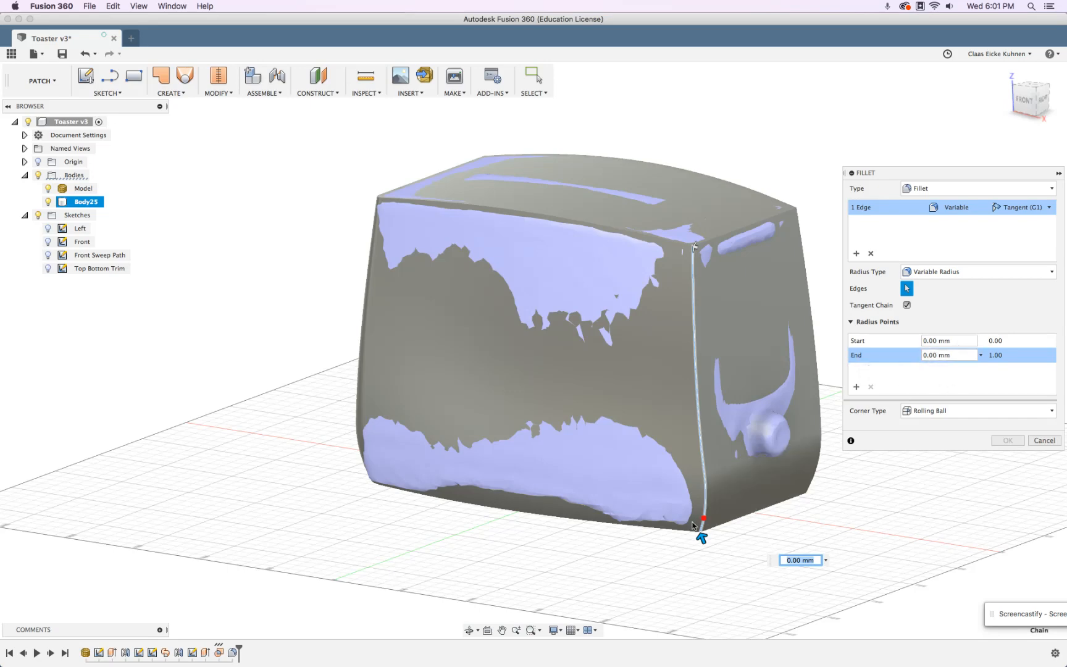
left_click(962, 357)
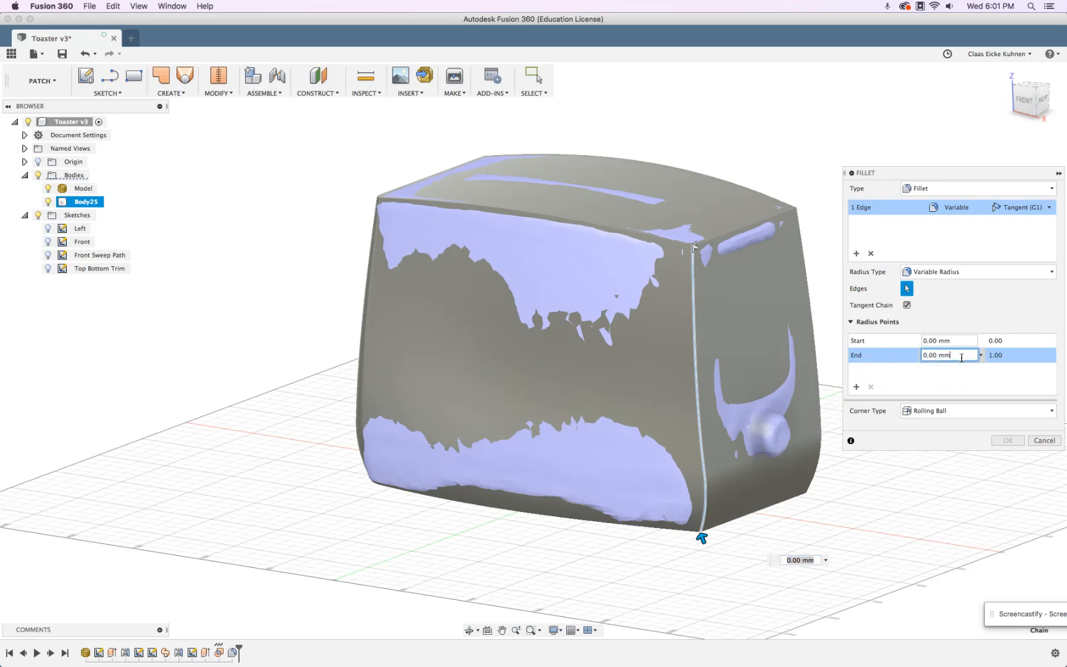
left_click_drag(962, 357, 907, 353)
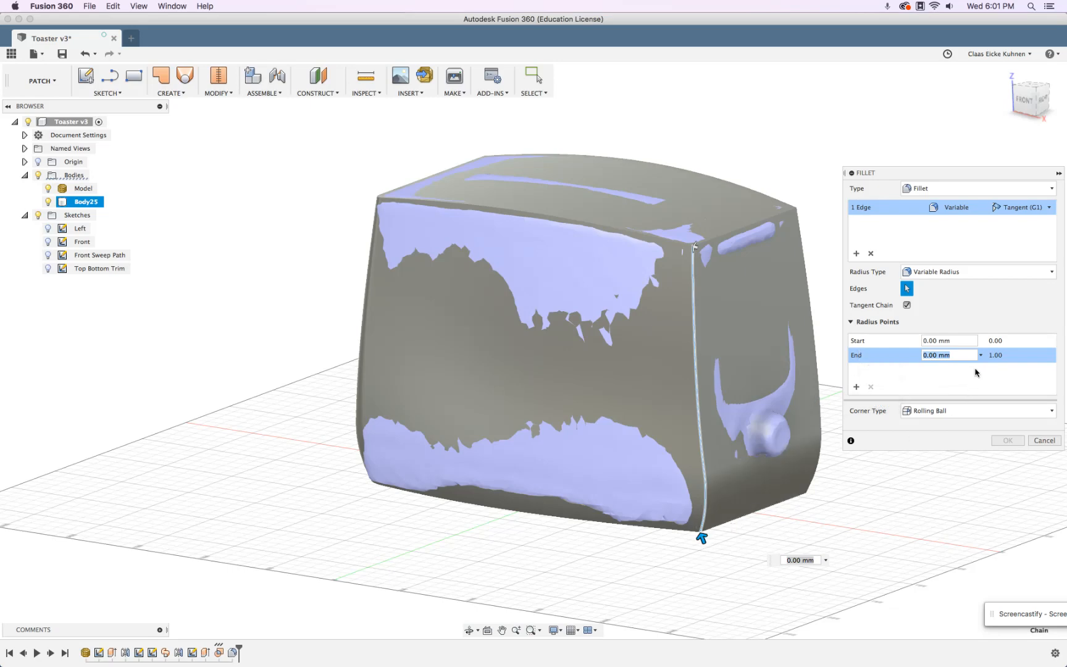
type("Dbottom")
left_click(965, 342)
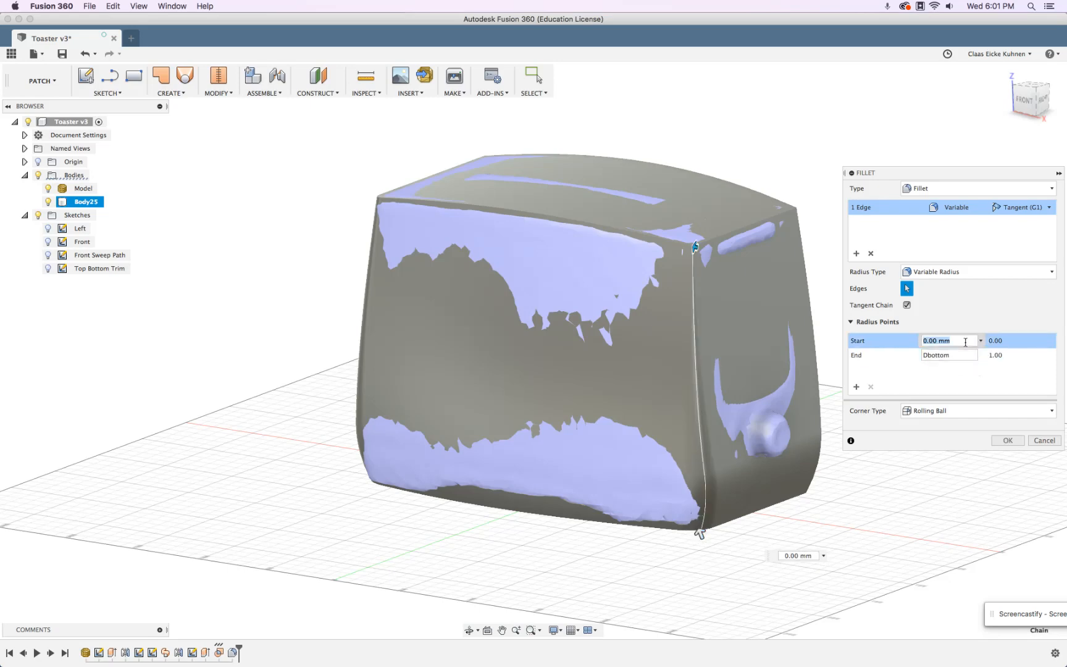
type("Dtop")
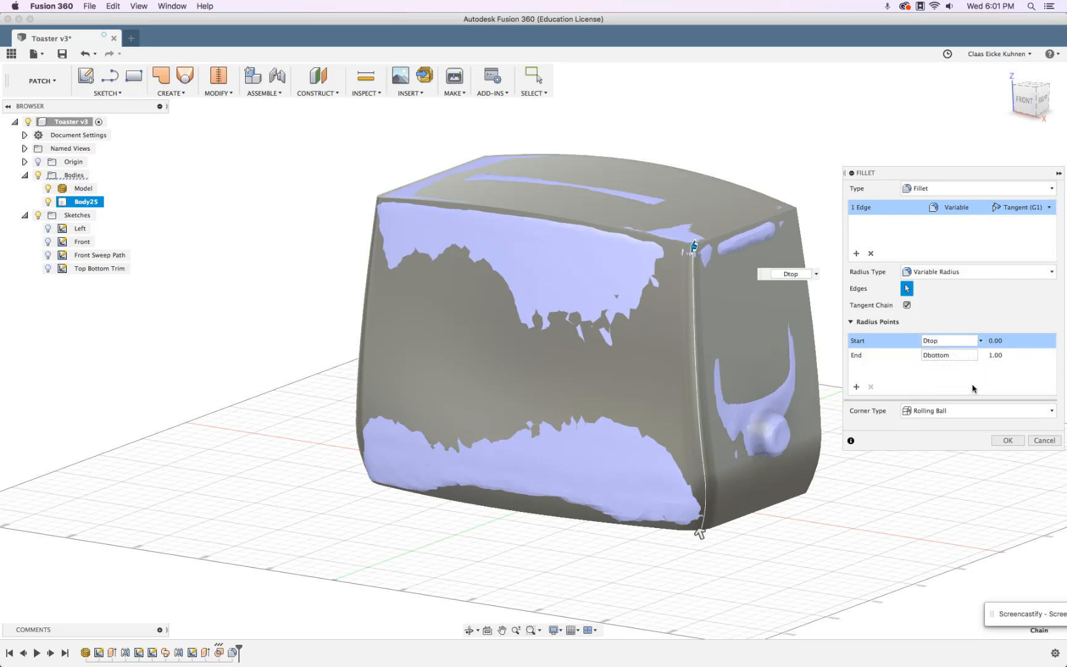
left_click(1003, 445)
Fillet the vertical edge between the right and back faces with a variable radius, using Dbottom at the start and Dtop at the end.
middle_click_drag(896, 348, 765, 341, "shift")
right_click(298, 246)
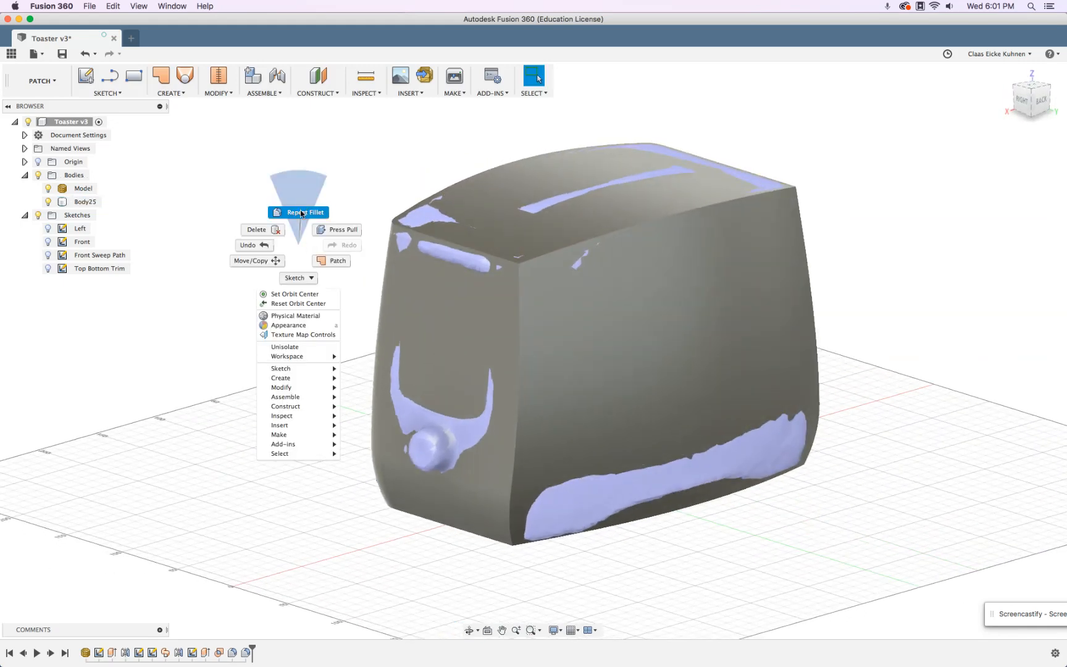
left_click(303, 211)
left_click(521, 279)
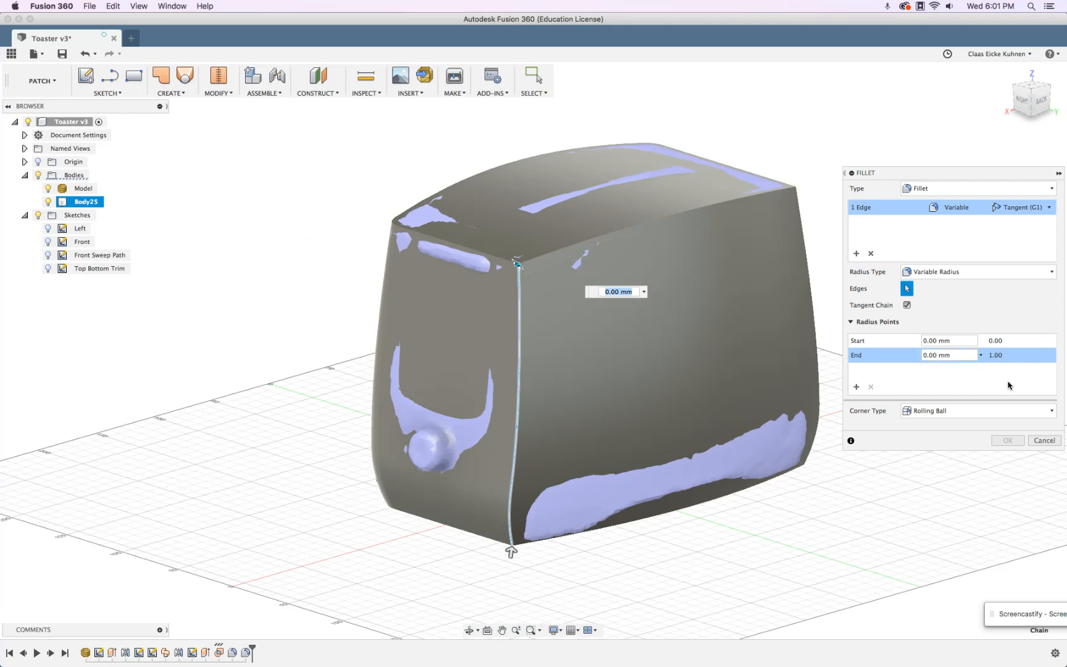
left_click(954, 342)
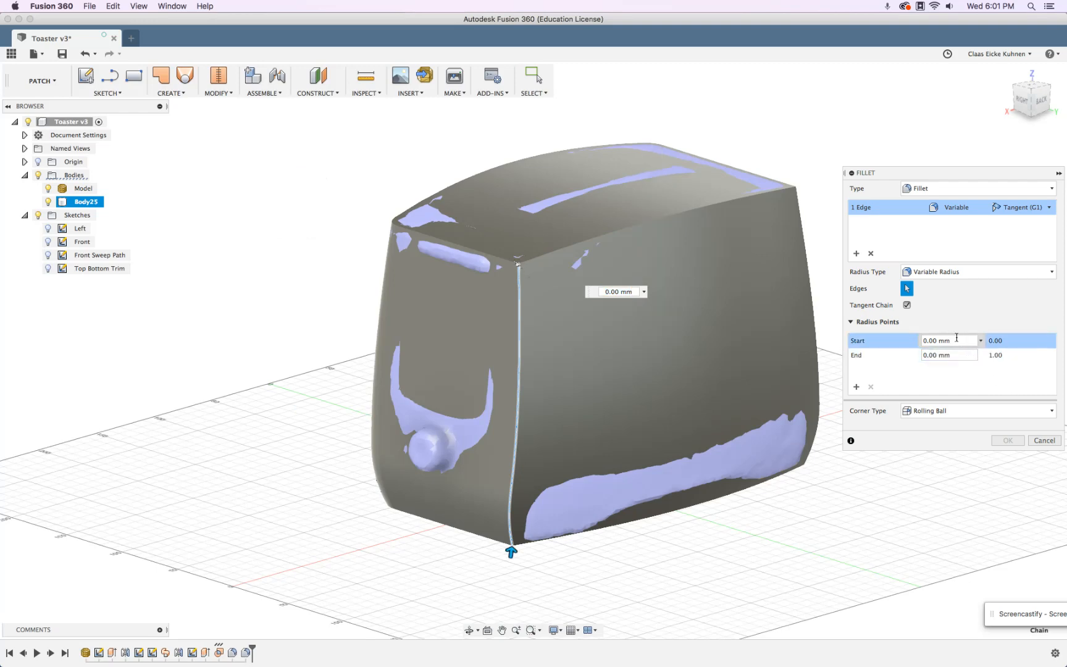
left_click(951, 355)
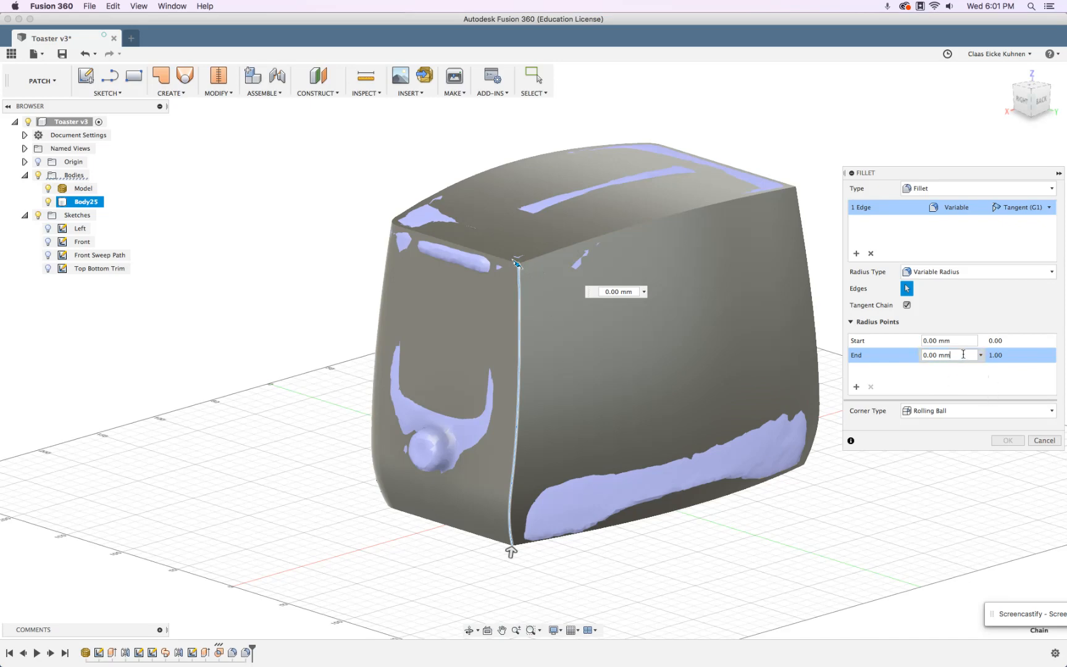
left_click_drag(961, 355, 919, 354)
type("5")
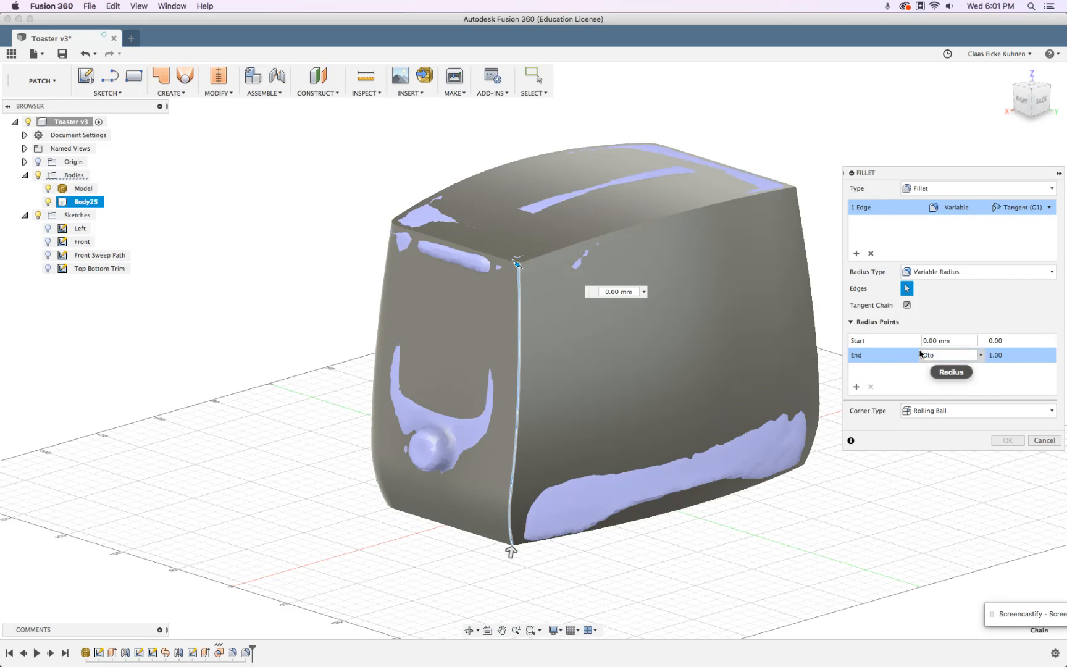
left_click(963, 340)
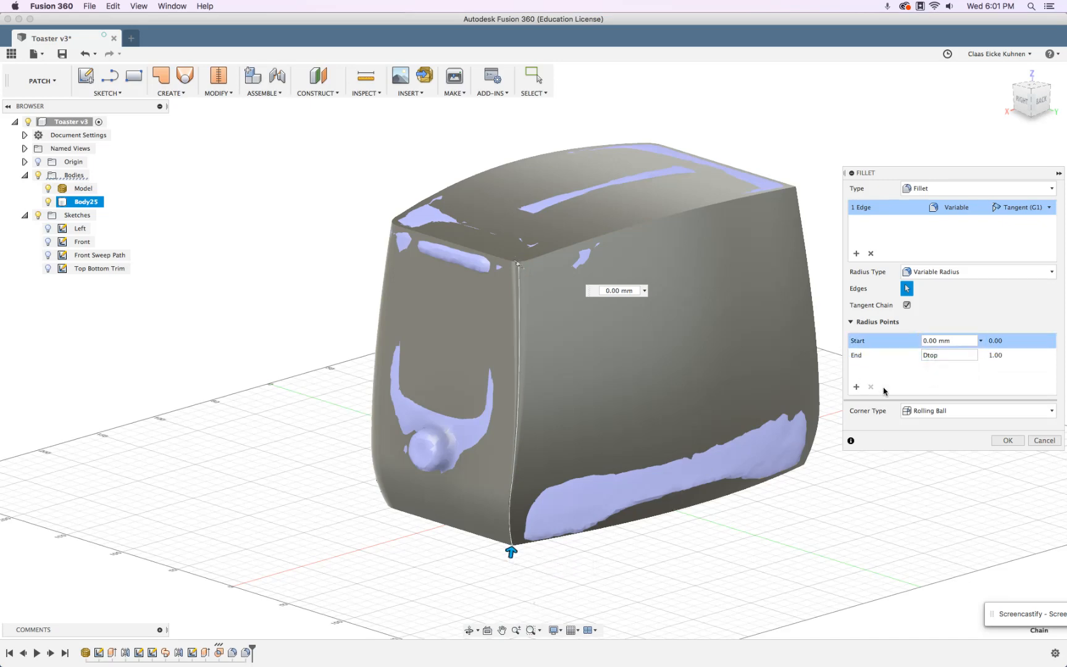
left_click_drag(954, 340, 912, 335)
type("Dbottom")
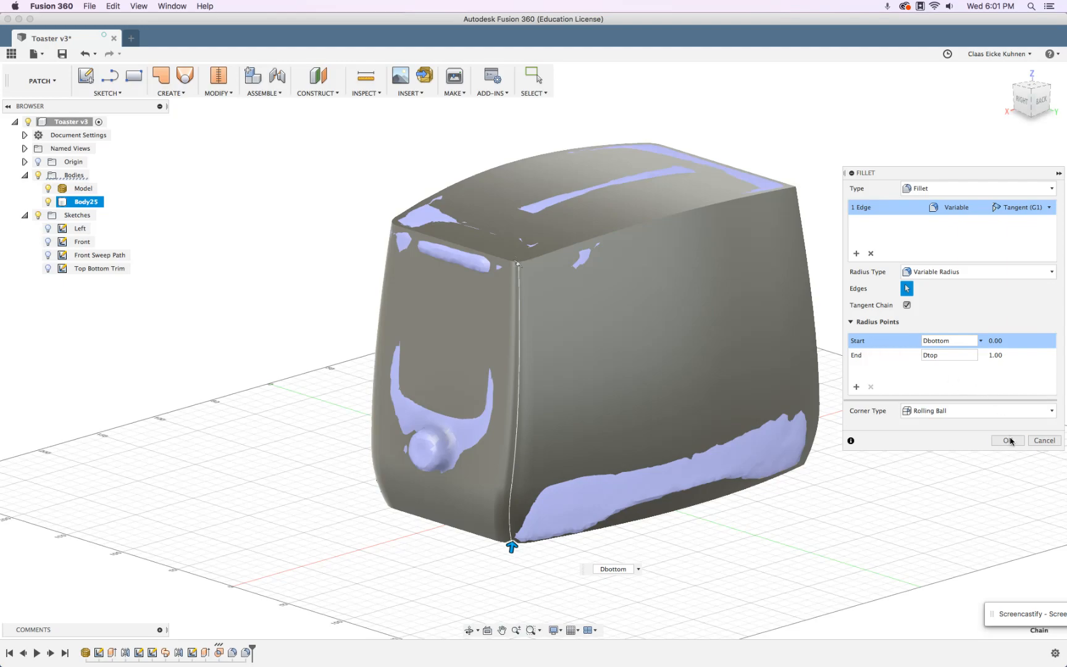
key("Return")
Fillet the vertical edge between the back and left faces with a variable radius, using Dtop at the start and Dbottom at the end.
middle_click_drag(348, 443, 259, 433, "shift")
left_click(219, 92)
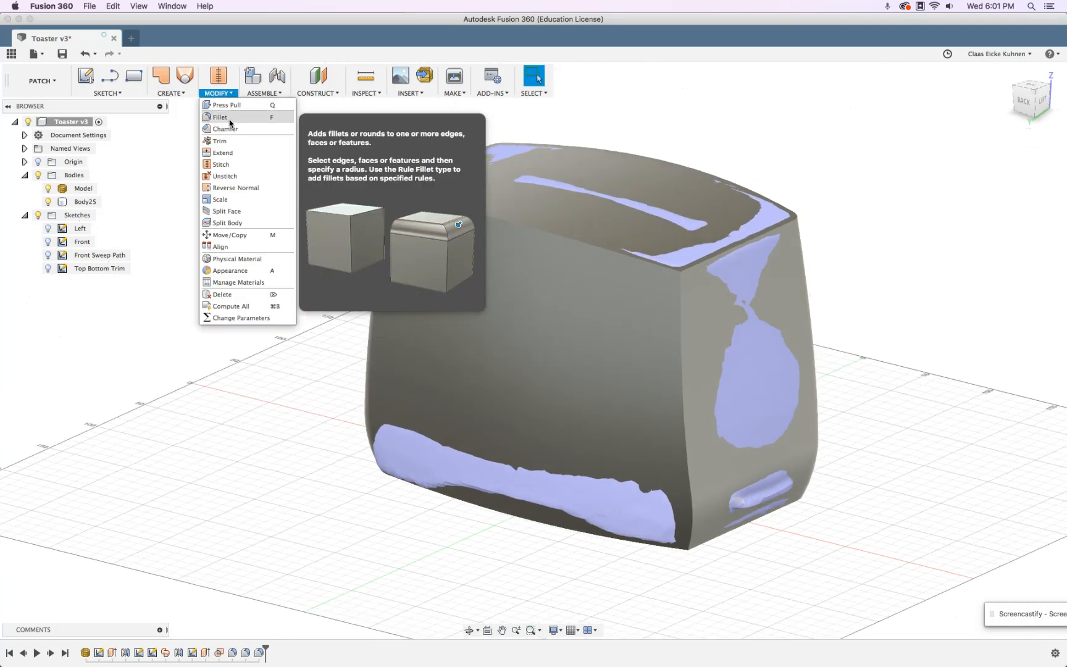
left_click(221, 122)
left_click(682, 296)
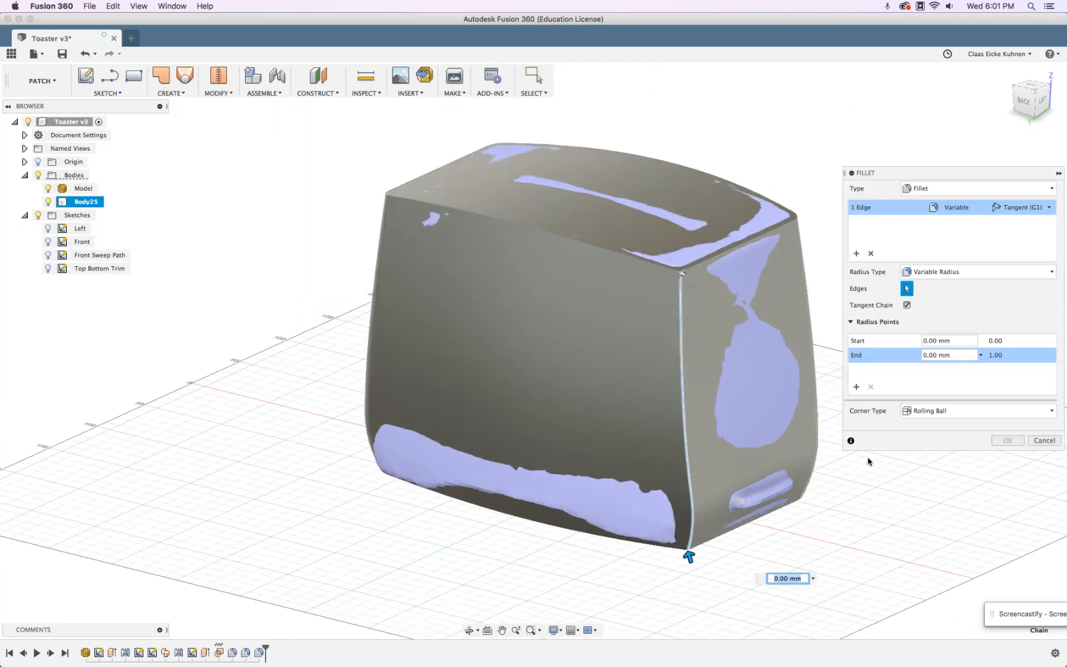
double_click(959, 355)
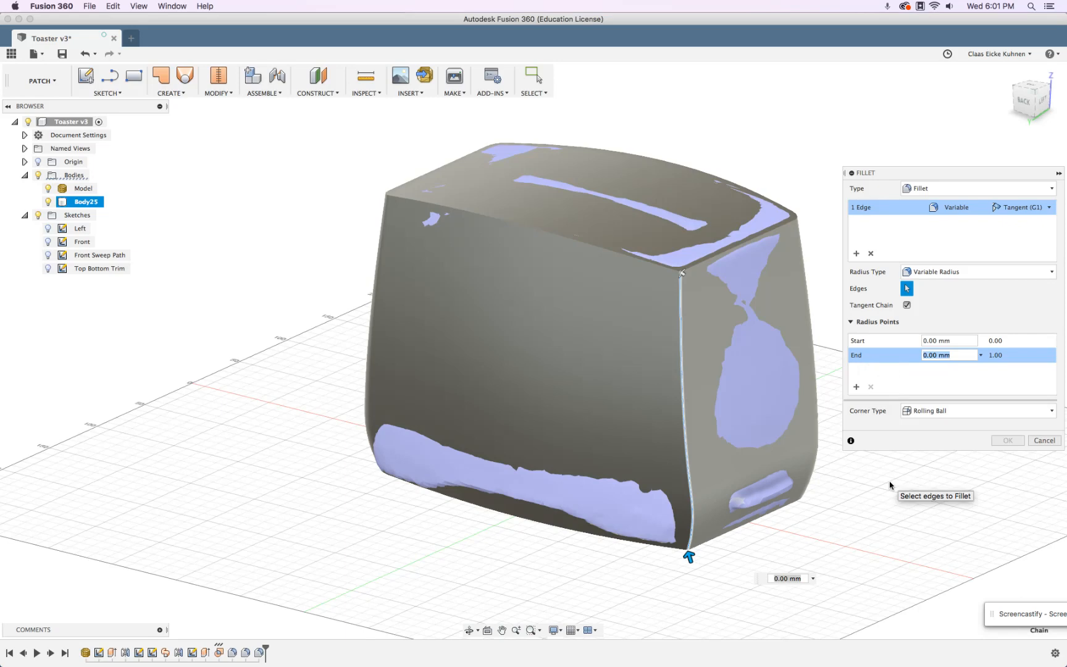
type("tom")
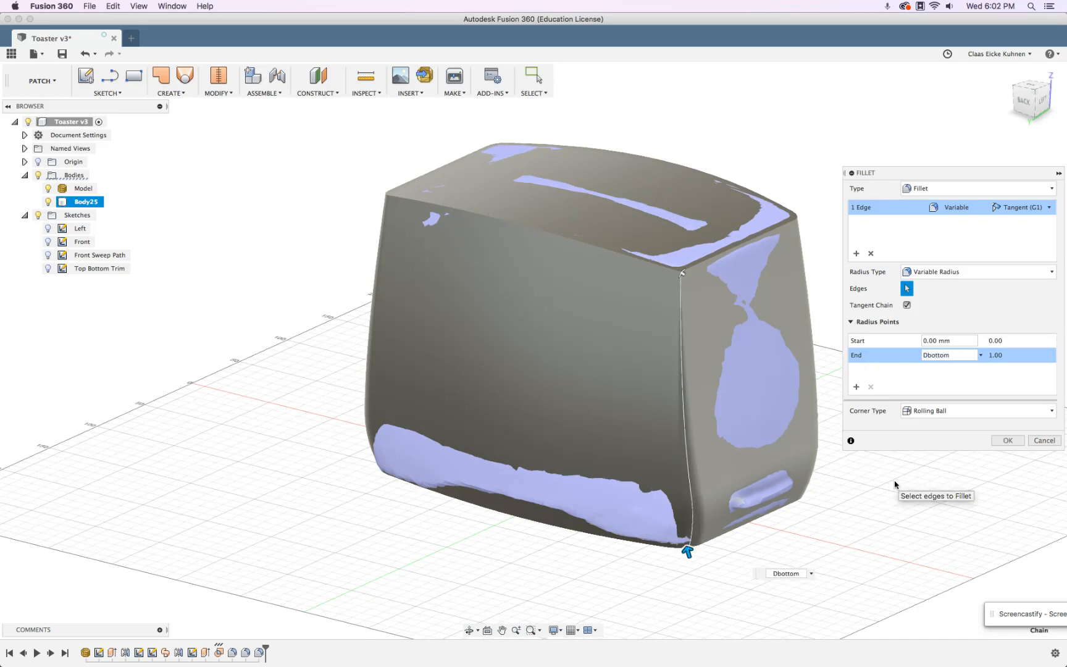
left_click(956, 342)
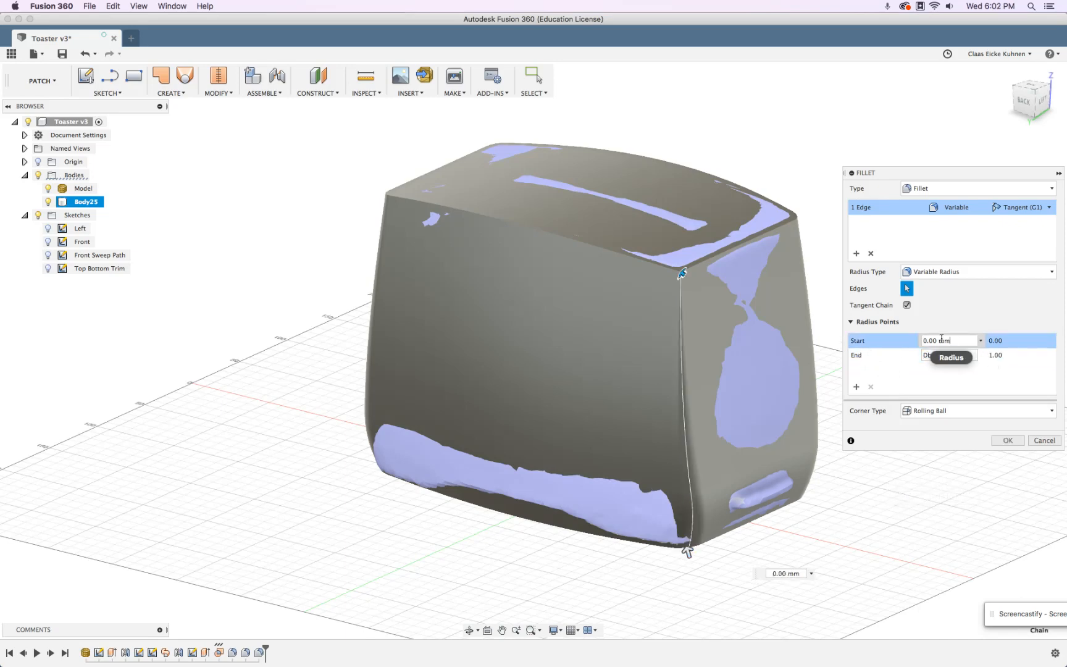
key("super+a")
type("D")
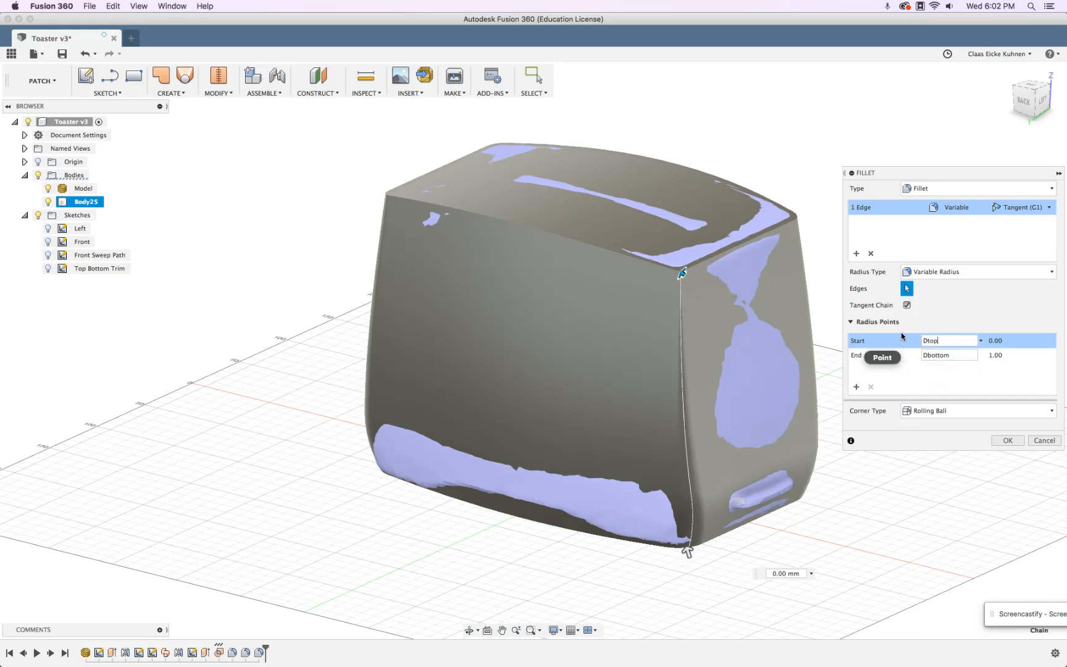
type("top")
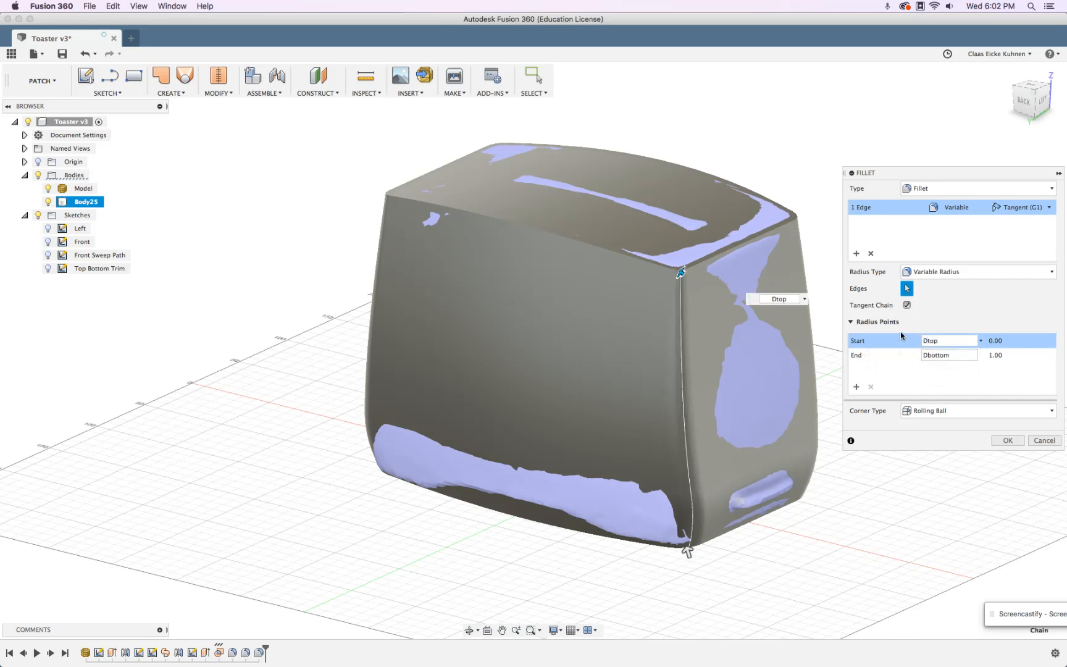
left_click(1008, 441)
Hide the scanned toaster model so only the filleted body is displayed.
left_click(49, 188)
left_click(49, 188)
middle_click_drag(255, 405, 402, 464, "shift")
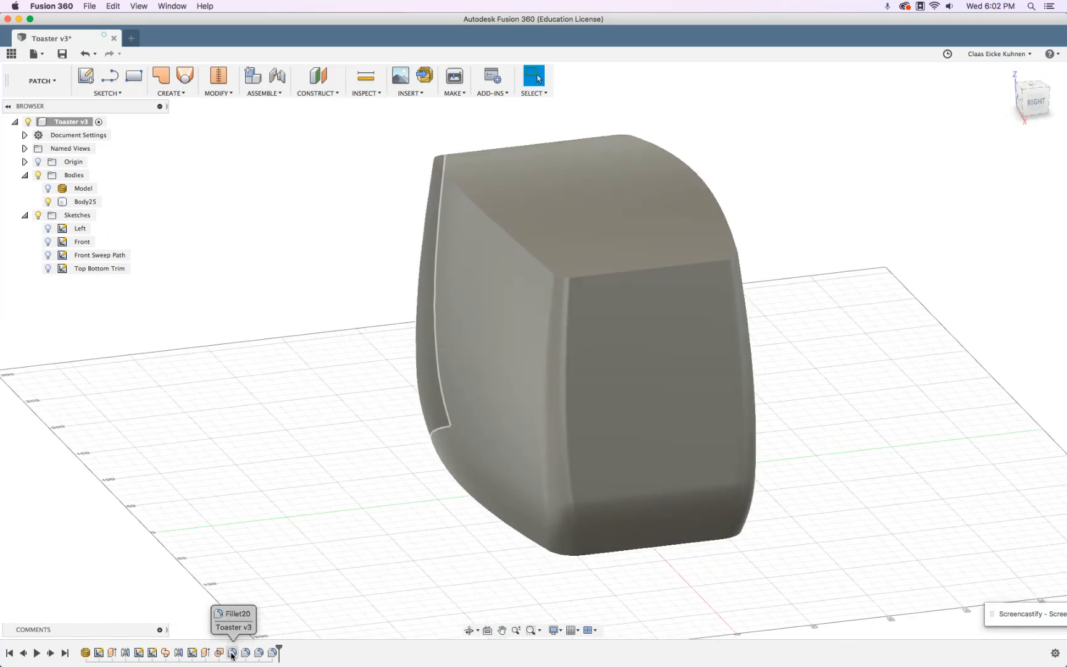
Set the Dtop fillet parameter to 3 mm and check its effect on the vertical edges.
left_click(219, 93)
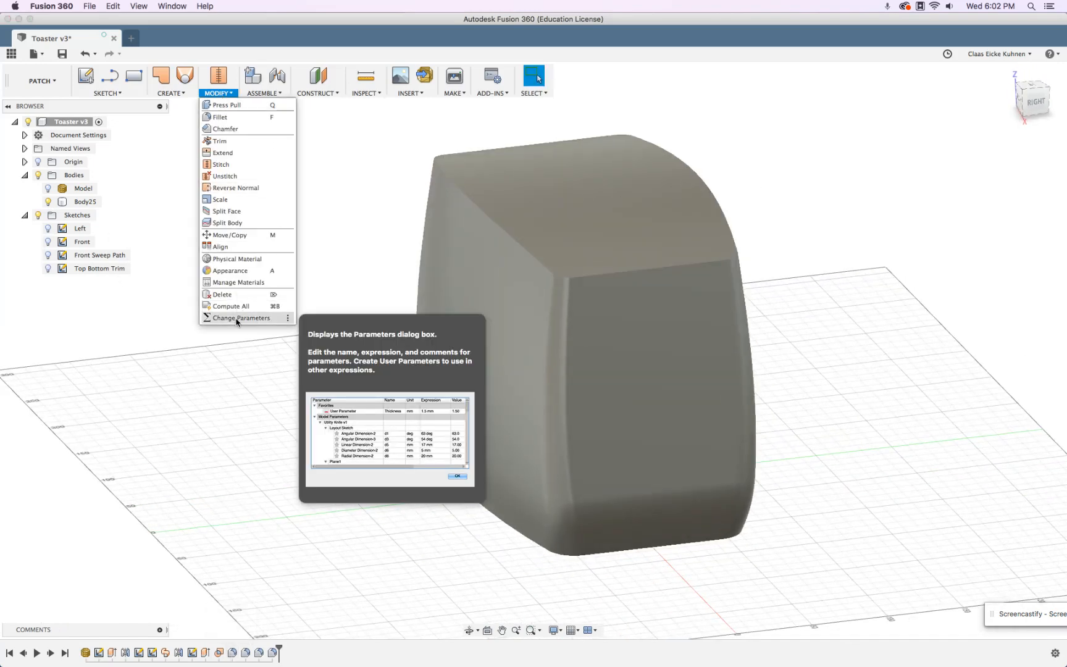
left_click(238, 318)
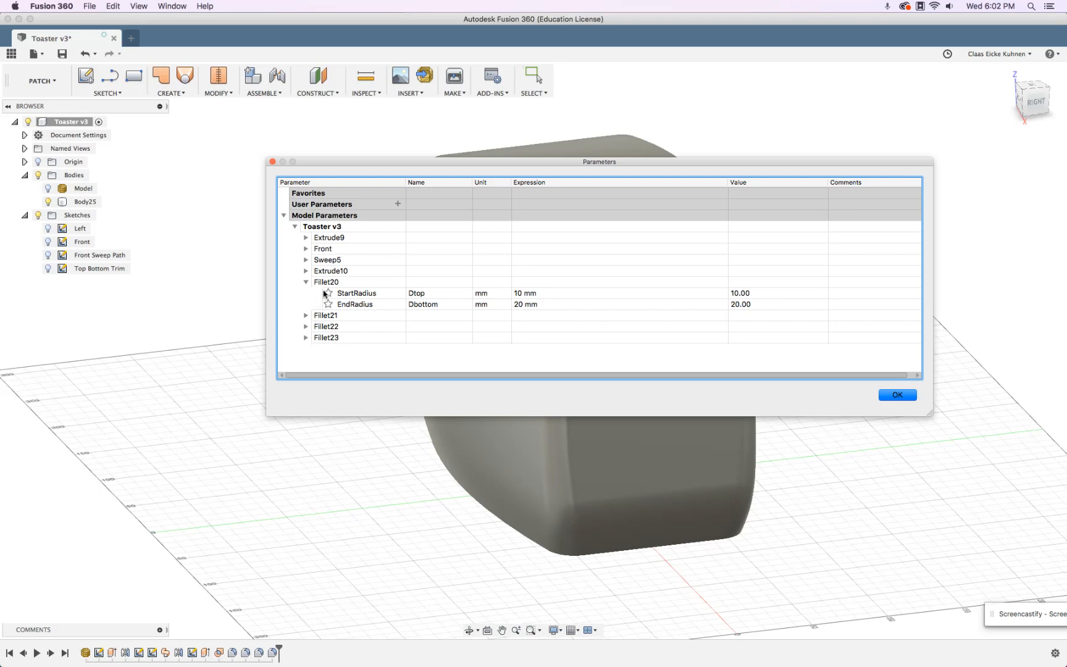
left_click(520, 295)
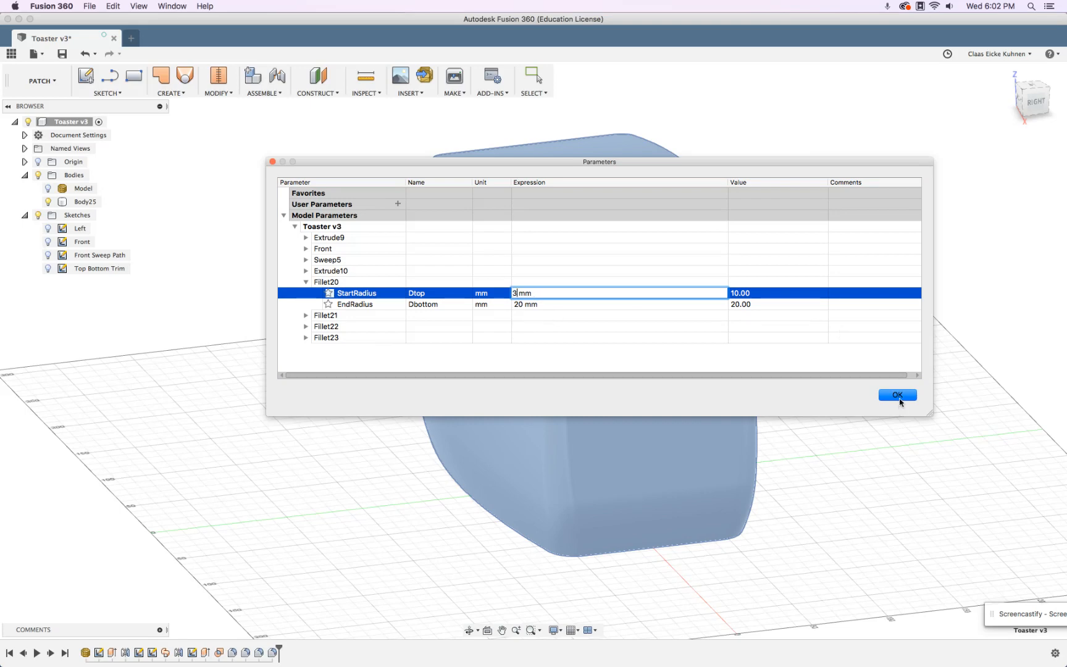
left_click_drag(805, 250, 371, 266, "shift")
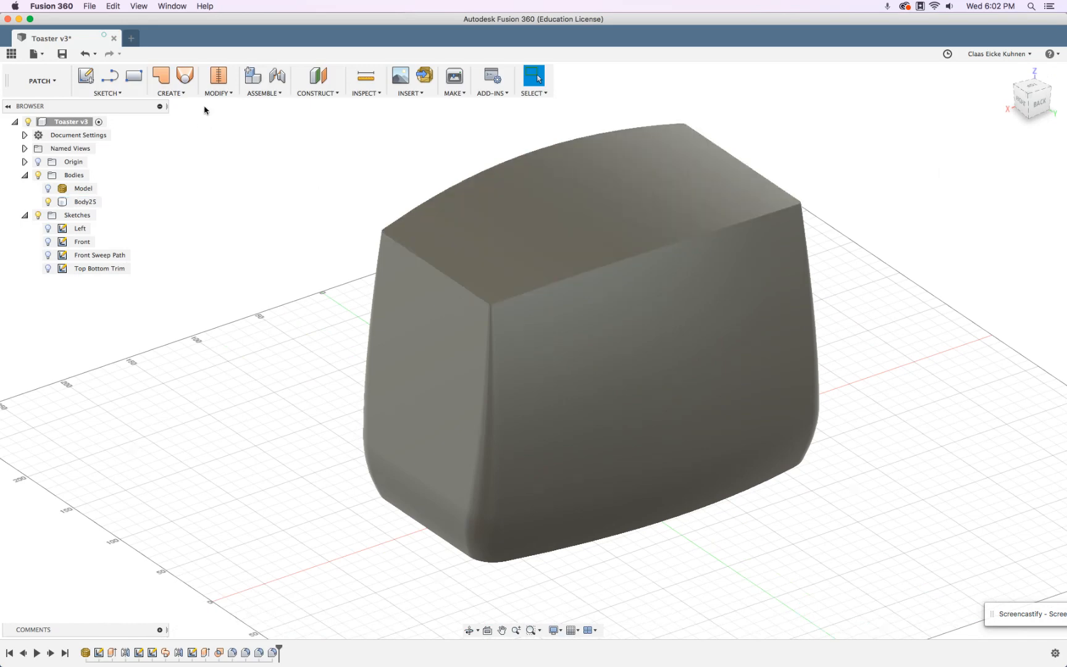
Set the Dtop fillet parameter to 10 mm and review the body's upper corners.
left_click(218, 92)
left_click(252, 317)
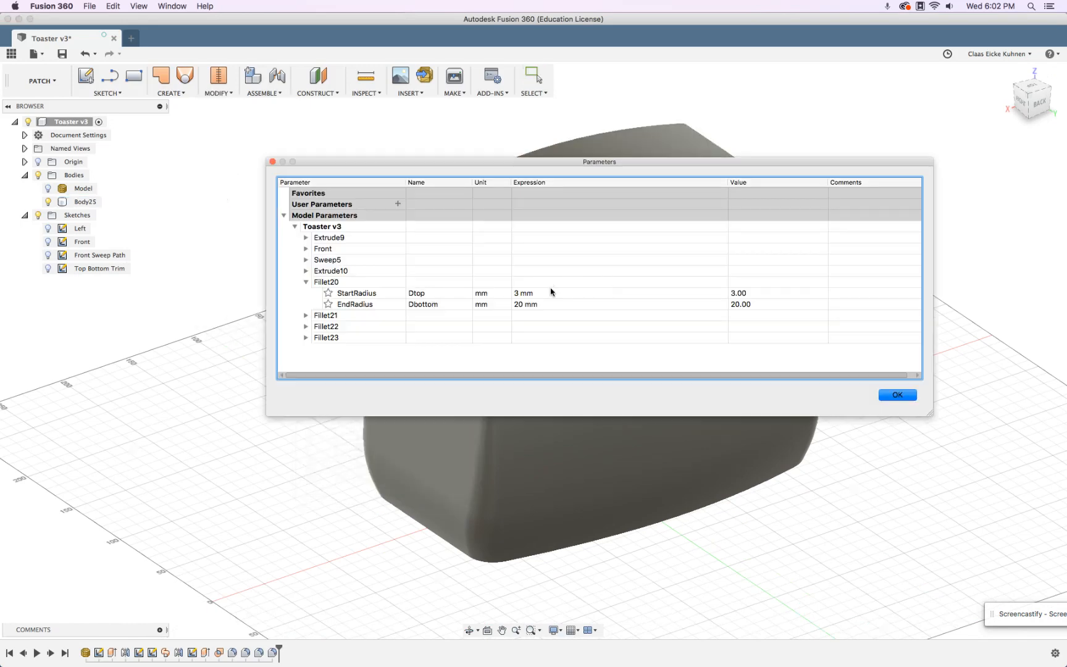
double_click(536, 294)
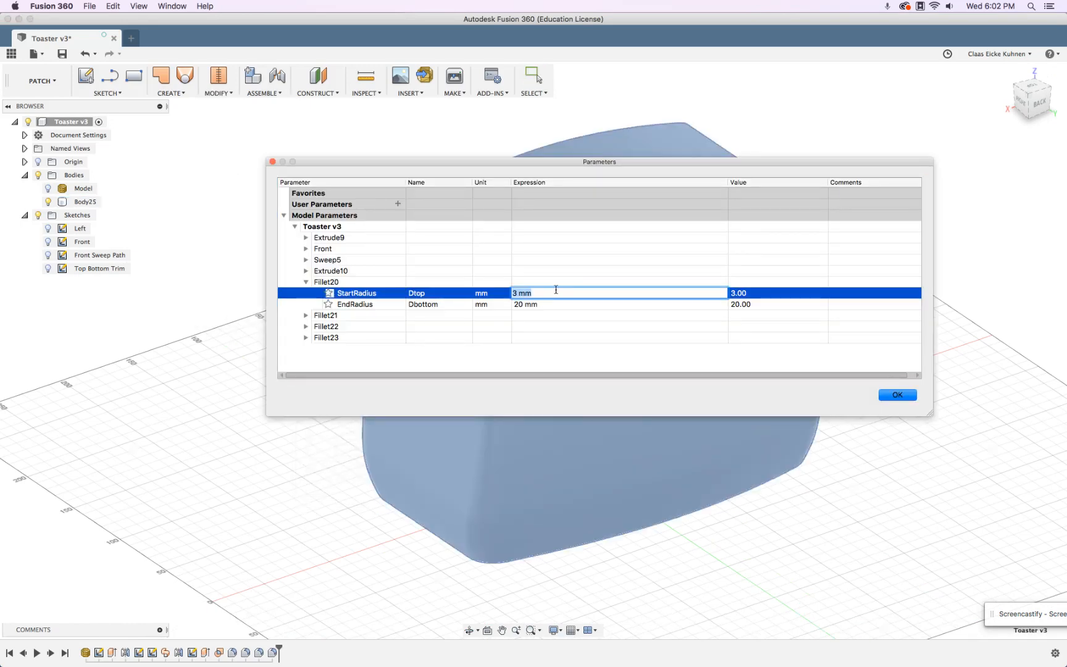
key("Return")
left_click(893, 396)
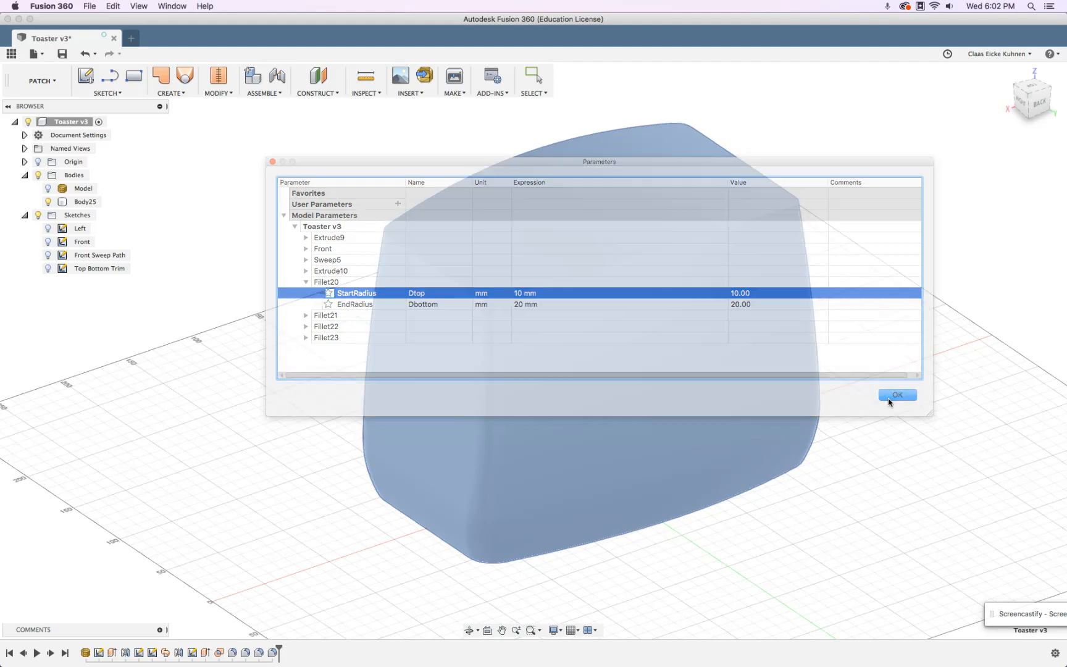
left_click_drag(869, 332, 828, 265)
key("Escape")
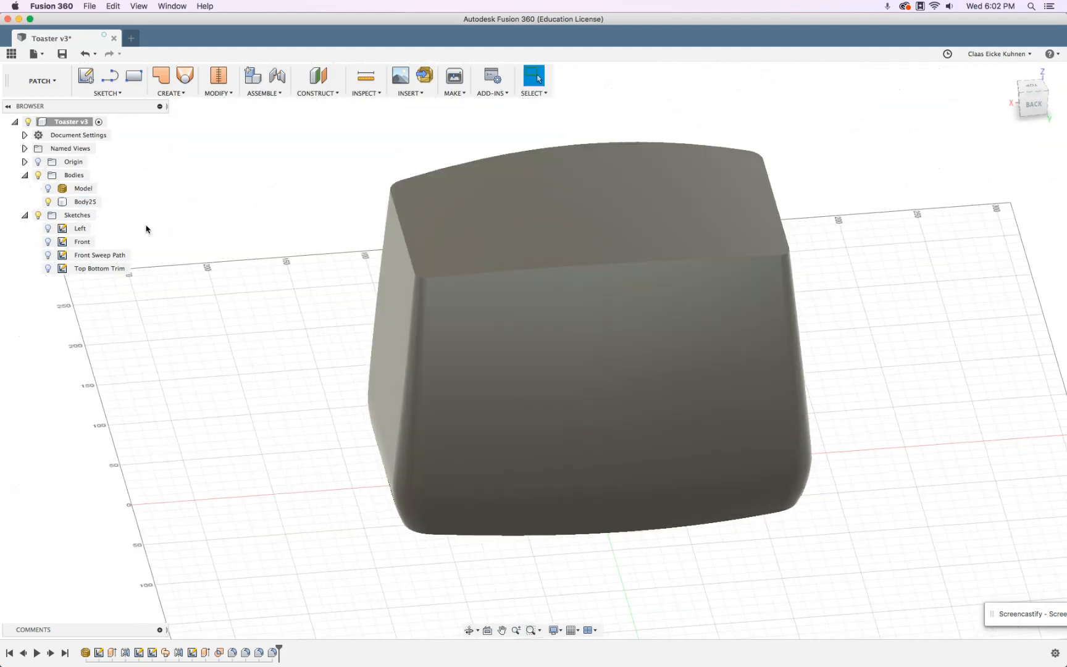
Display only the scanned toaster and examine how its vertical corners are rounded.
left_click(48, 189)
left_click(48, 189)
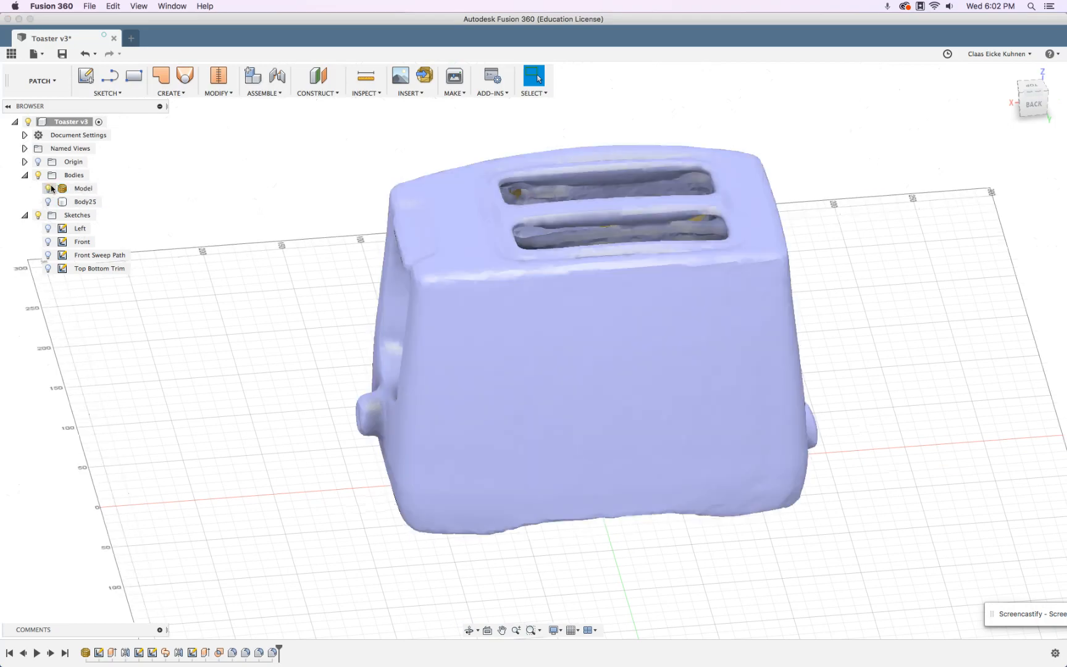
left_click(81, 188)
key("F4")
left_click_drag(663, 409, 705, 415)
key("Escape")
key("Escape")
Set the fillet parameters Dtop to 15 mm and Dbottom to 25 mm.
left_click(219, 93)
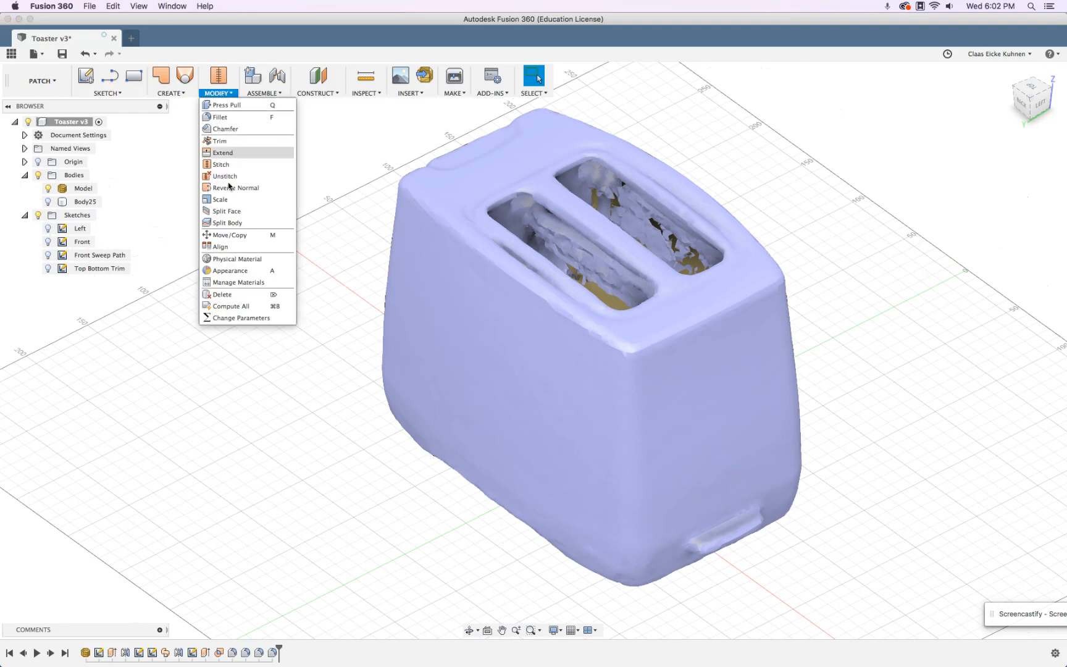
left_click(241, 317)
left_click(524, 293)
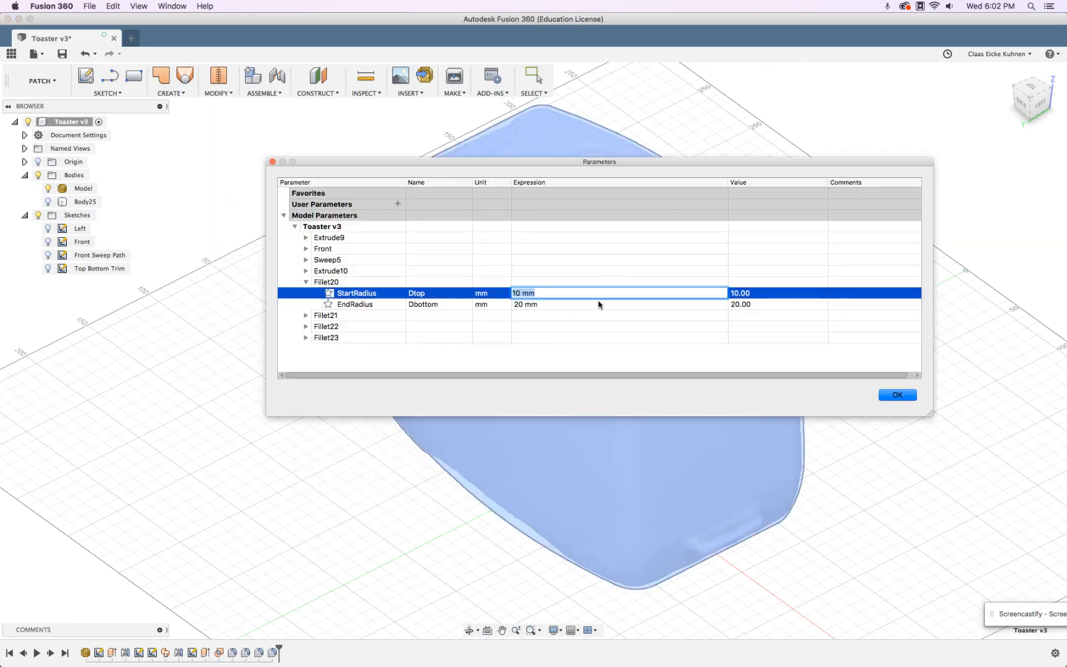
left_click(598, 303)
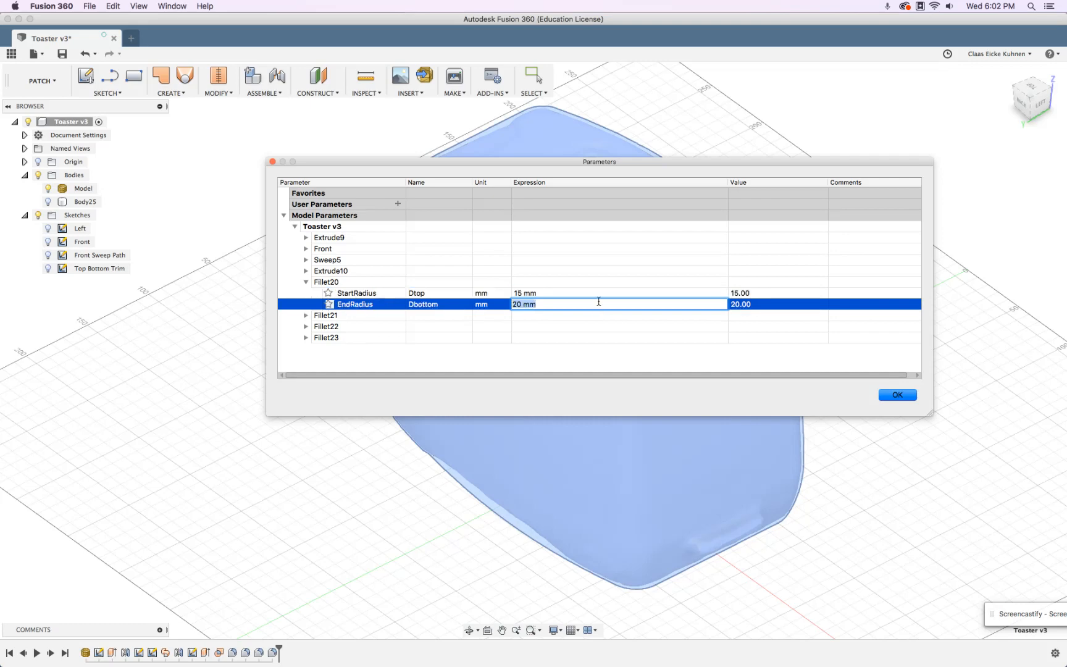
type("25")
key("Return")
left_click(897, 394)
Hide the scanned model and show the rebuilt body again.
left_click(48, 189)
left_click(48, 202)
middle_click_drag(243, 376, 305, 359, "shift")
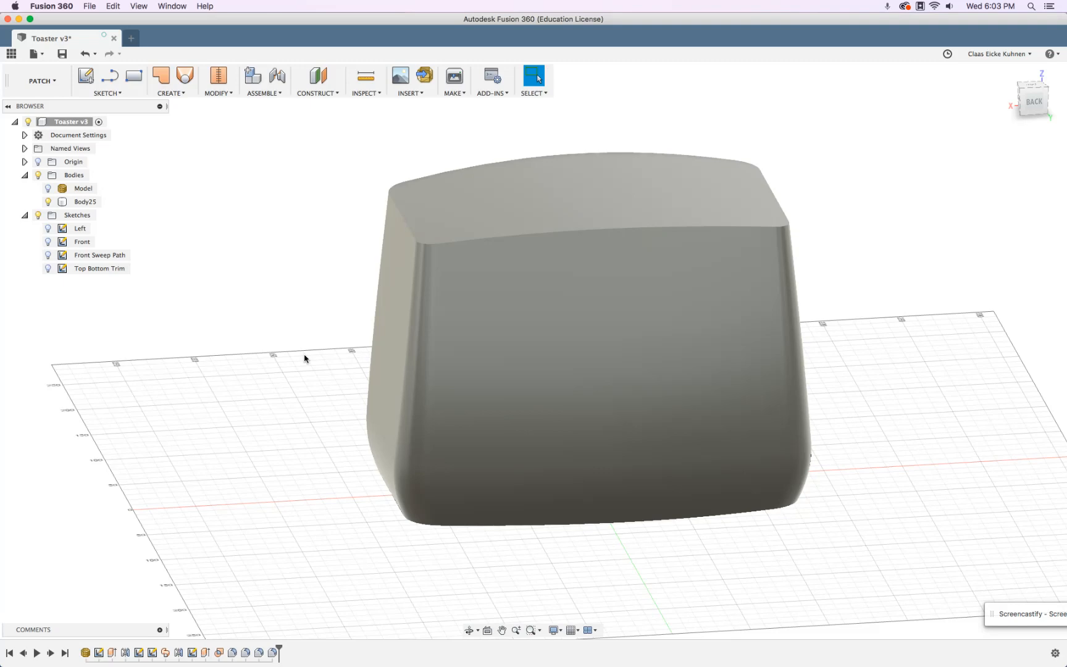
Fillet the edge loop around the body's top face with a constant 10 mm radius, tangent (G1) continuity and rolling ball corners.
left_click(219, 90)
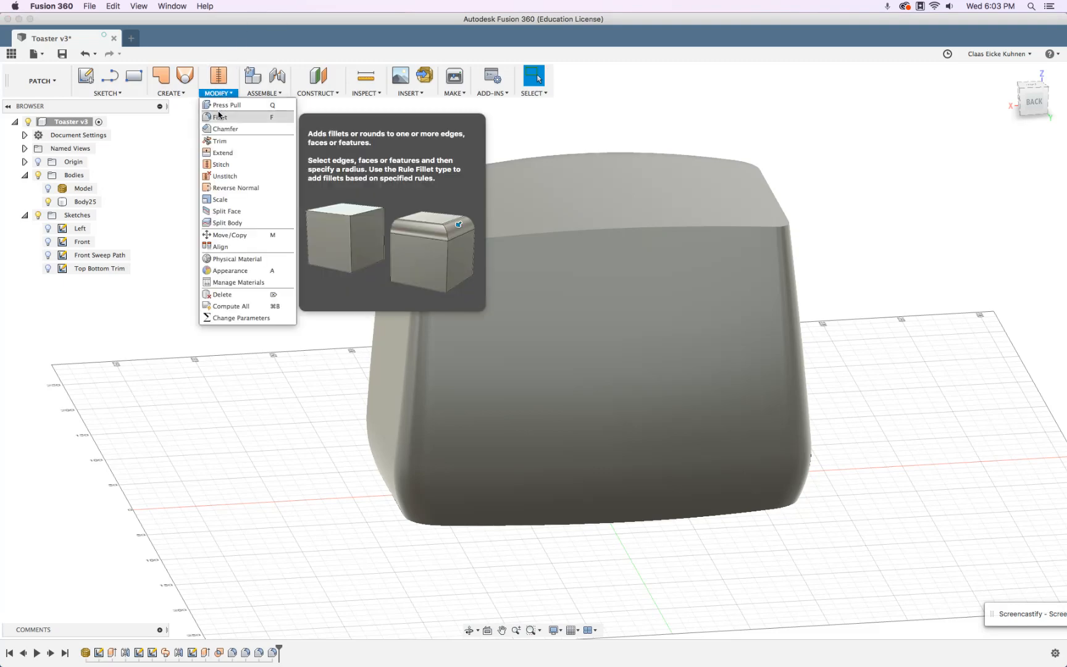
left_click(236, 116)
left_click(459, 241)
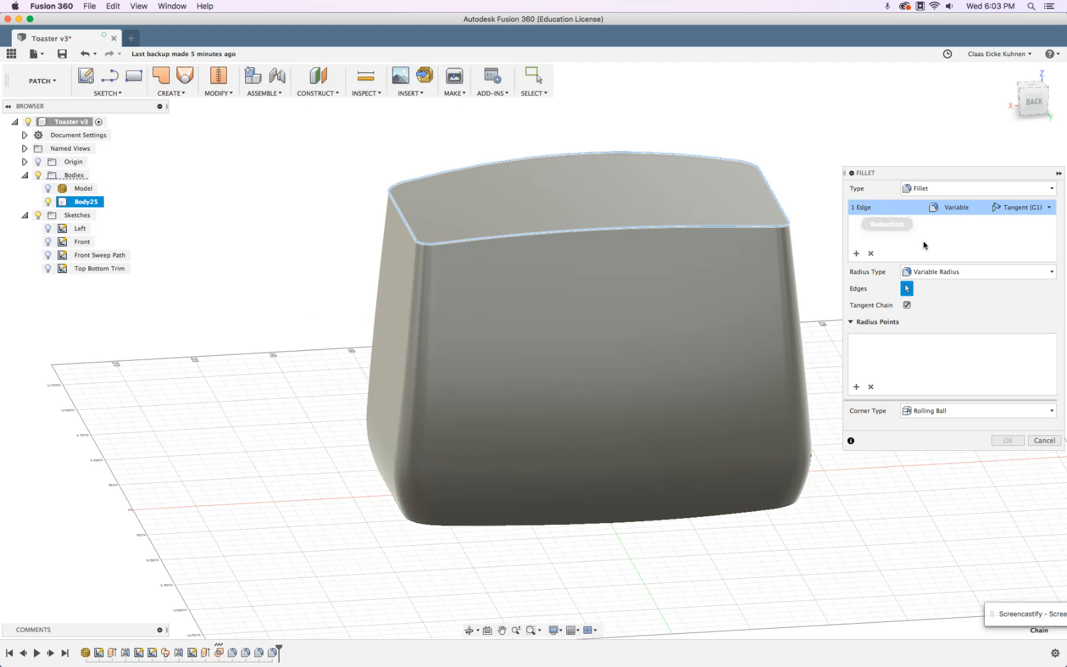
left_click(938, 273)
left_click(939, 286)
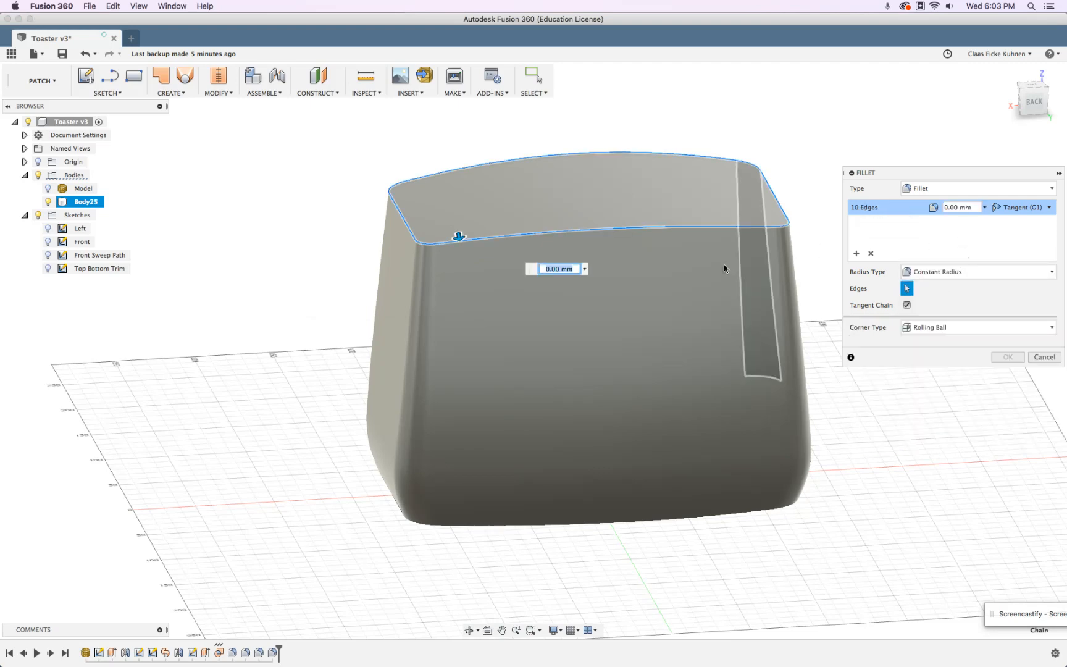
type("10")
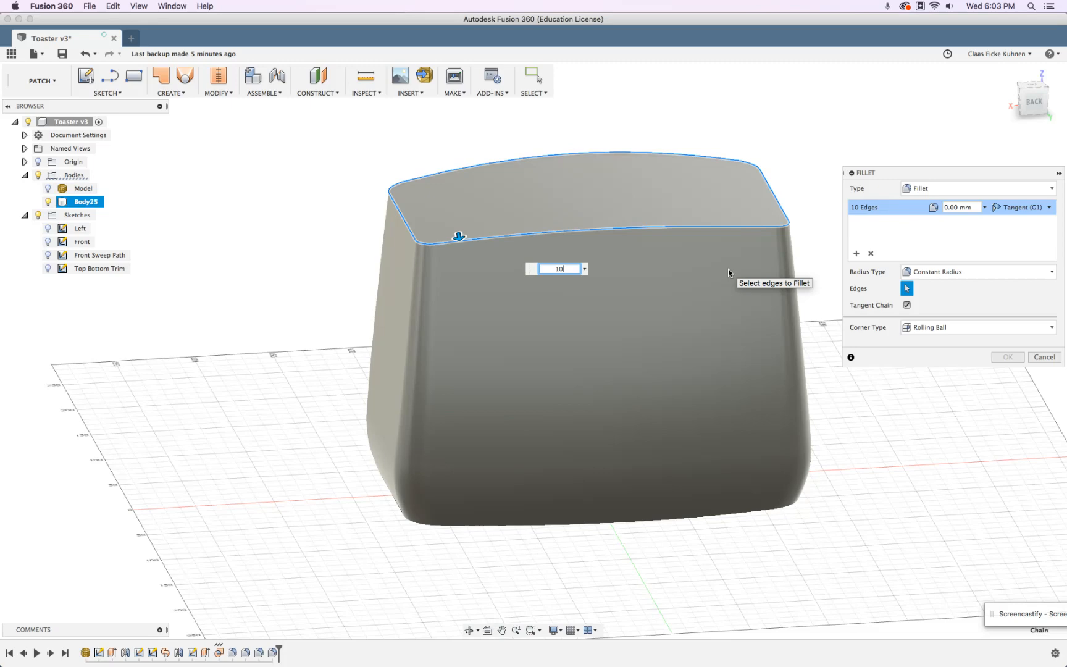
middle_click_drag(469, 158, 501, 159, "shift")
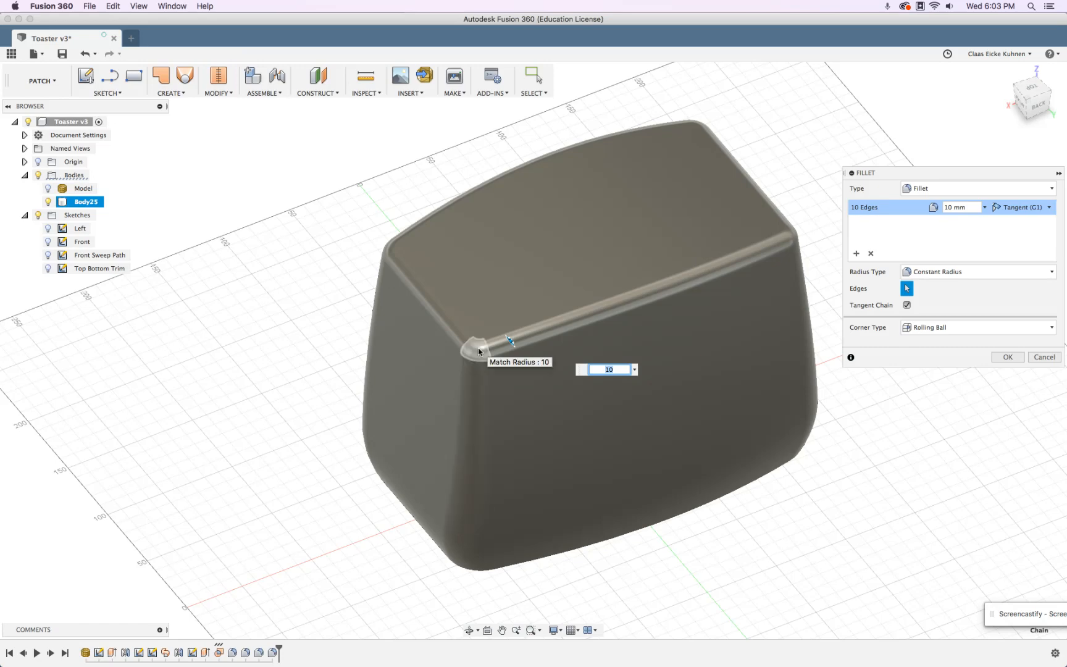
scroll(480, 352, "up", 10)
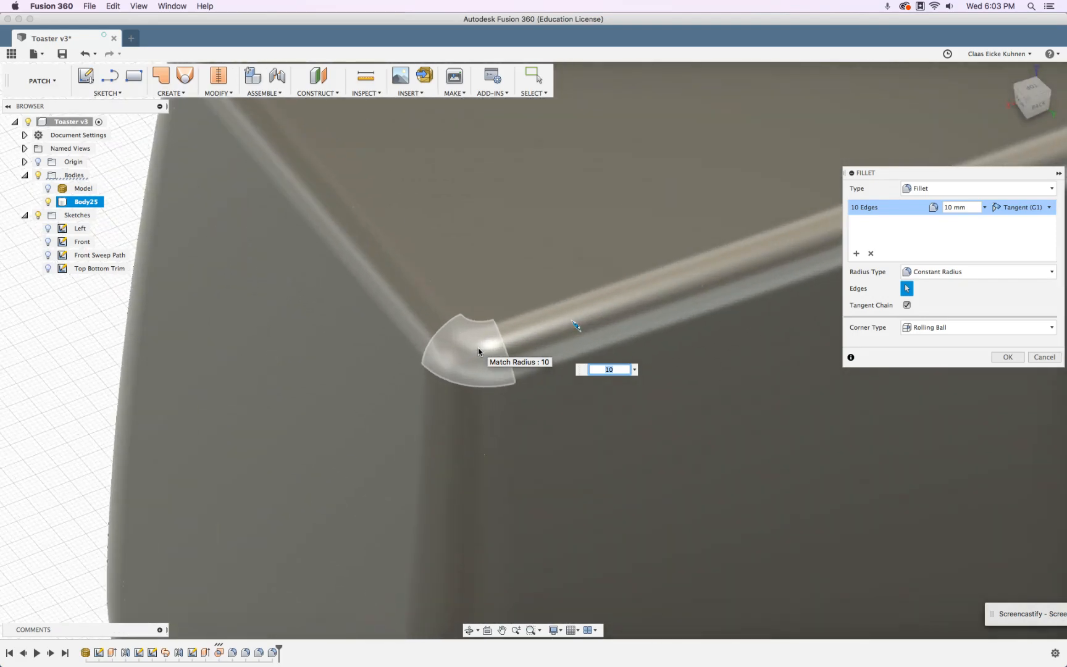
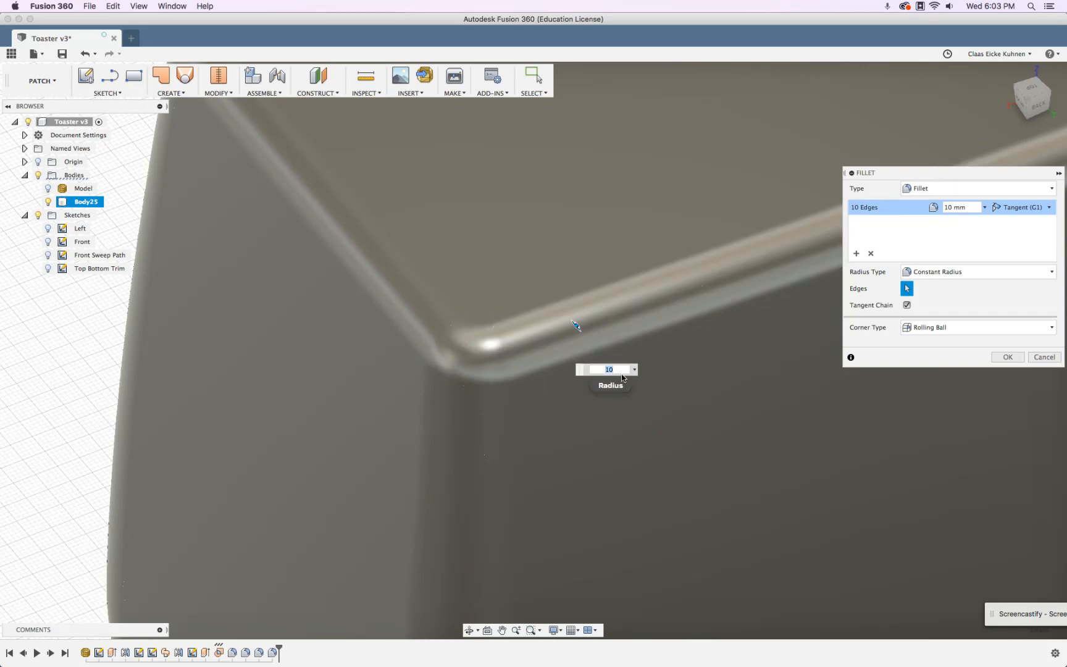
key("Return")
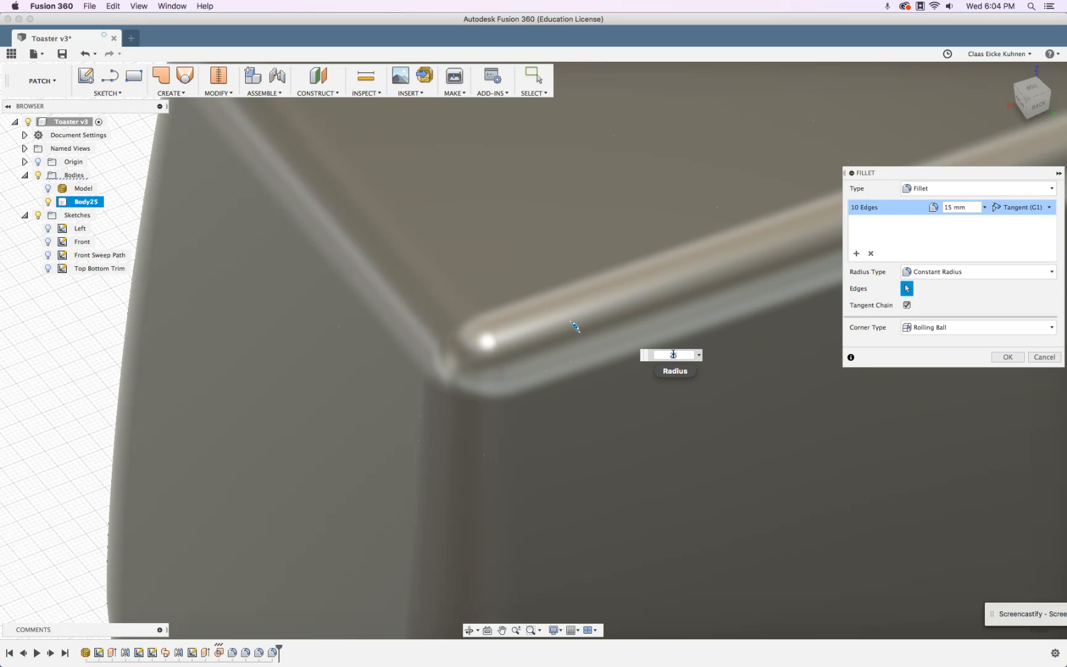
type("25")
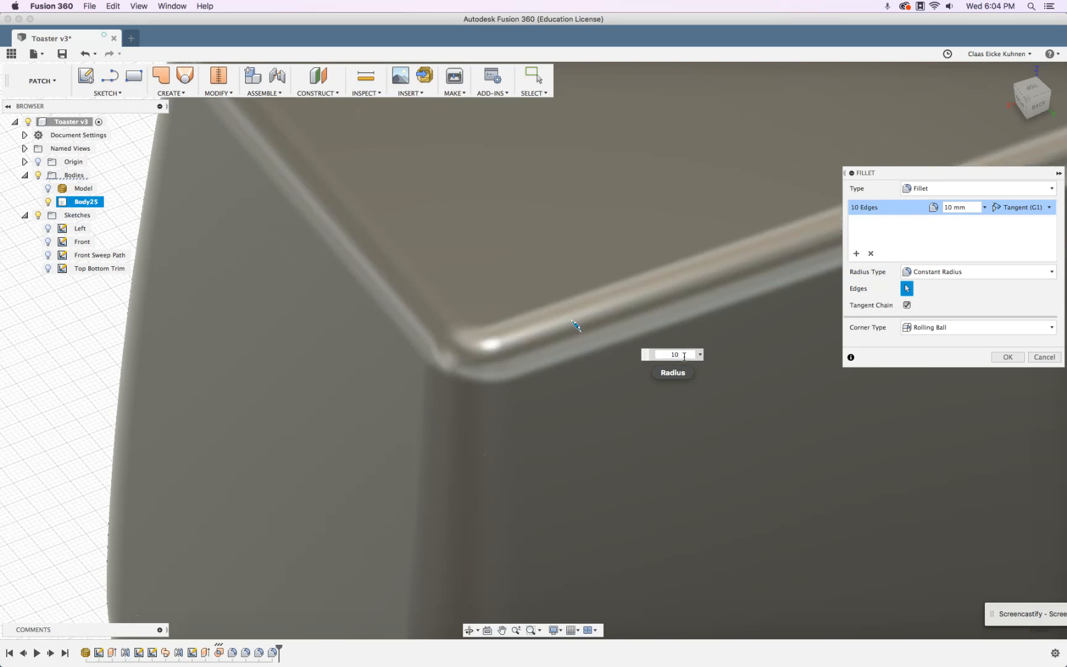
left_click(1008, 357)
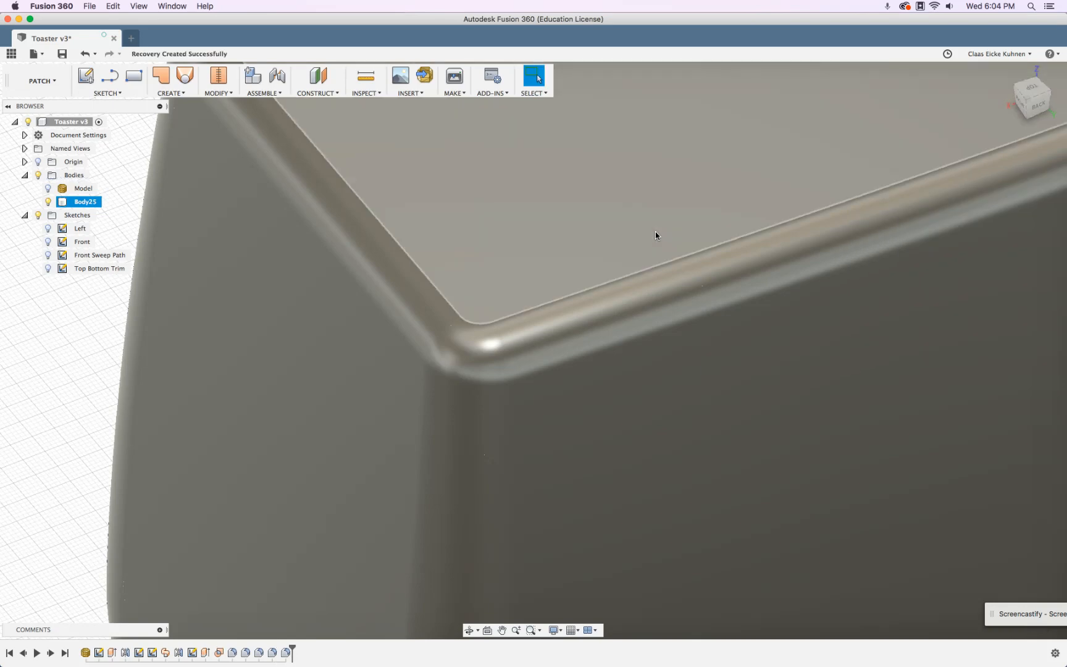
left_click(87, 460)
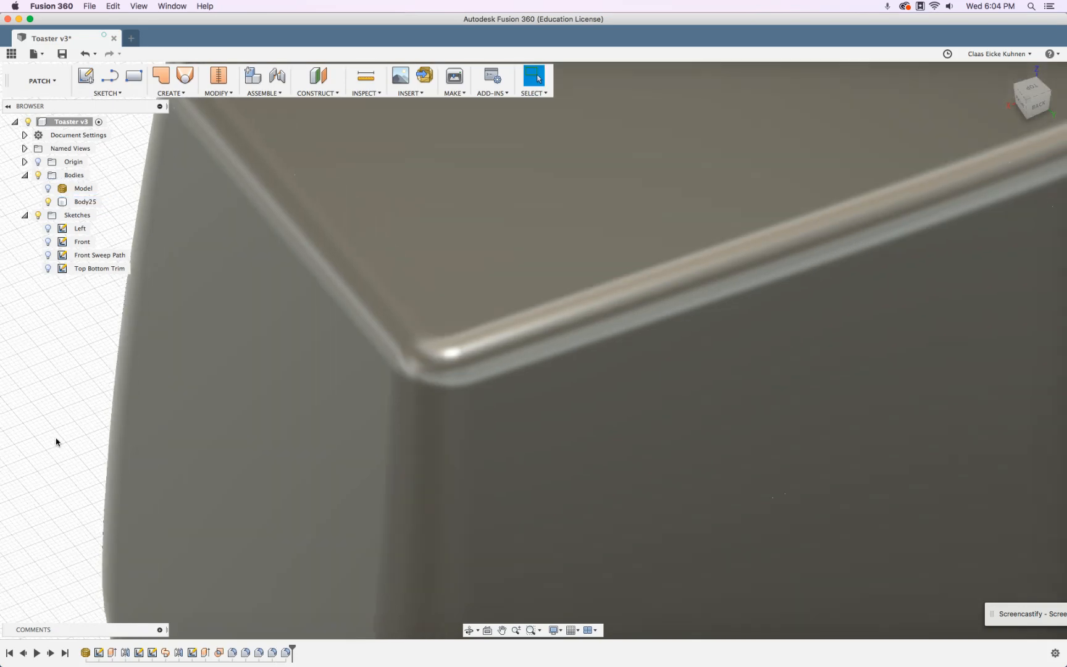
Change the visual style to Shaded with Visible Edges Only.
scroll(56, 443, "down", 5)
left_click(556, 630)
mouse_move(591, 539)
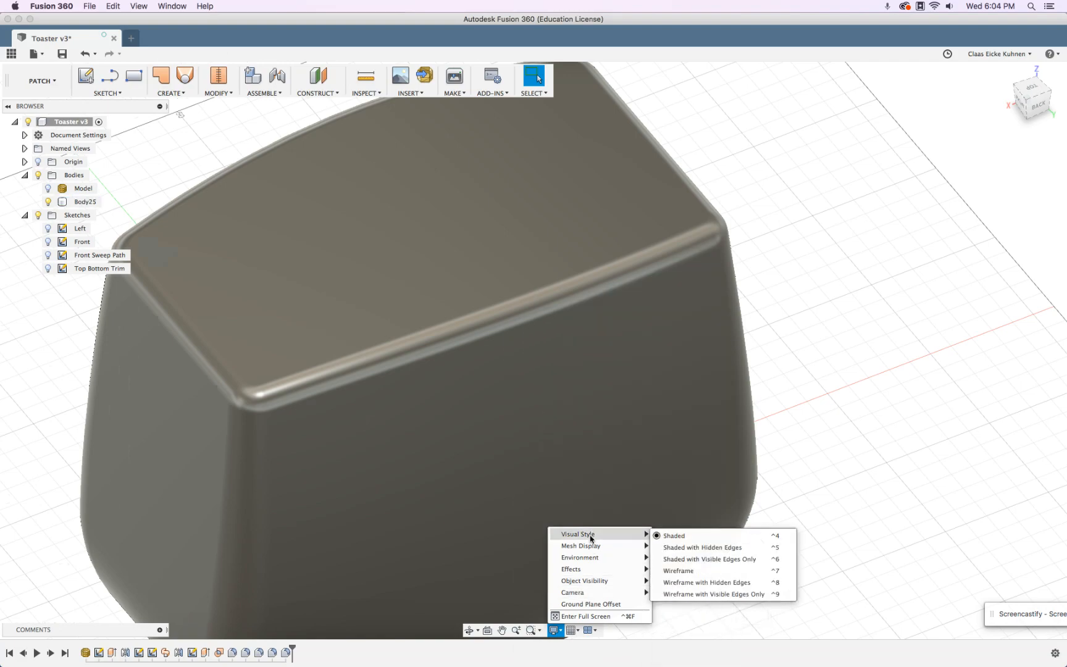
left_click(674, 558)
scroll(815, 386, "up", 2)
scroll(815, 386, "down", 6)
left_click_drag(523, 399, 462, 364)
key("Escape")
Display only the scanned toaster with its mesh edges and examine it from the right and back sides.
left_click(48, 189)
left_click(48, 189)
middle_click_drag(514, 443, 598, 428, "shift")
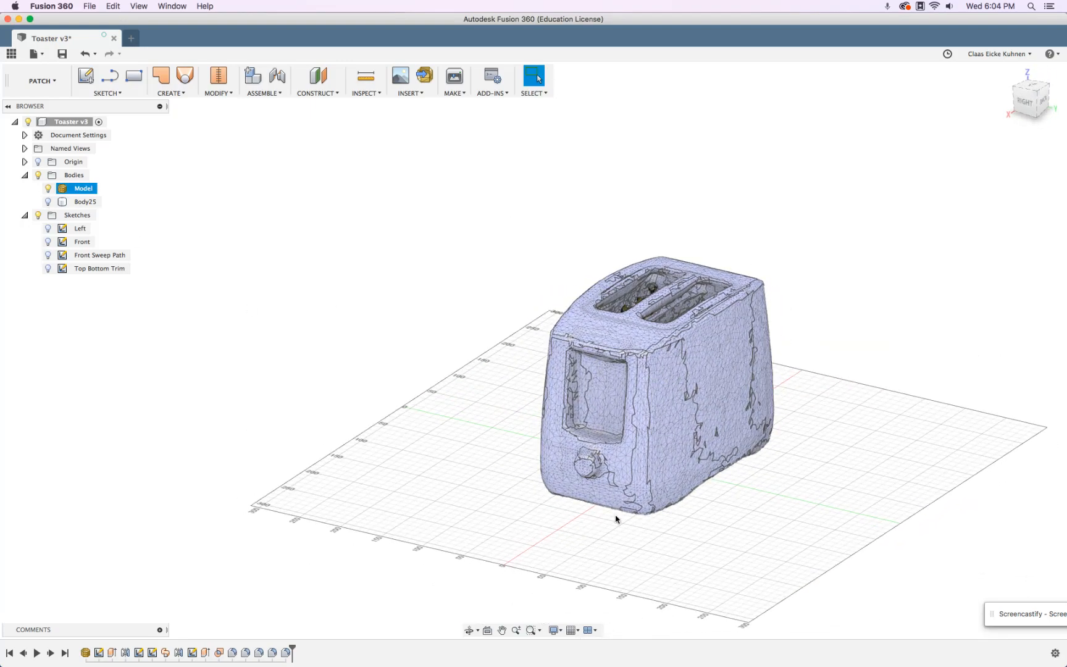
left_click(671, 584)
left_click(601, 456)
scroll(543, 438, "down", 3)
middle_click_drag(538, 446, 482, 423, "shift")
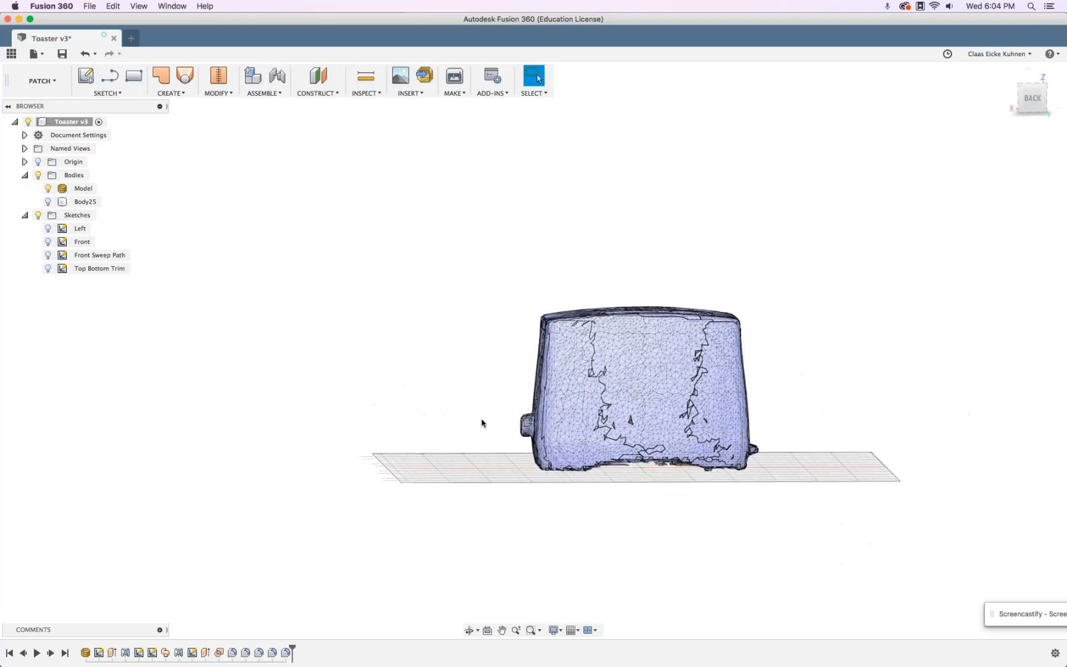
Start a sketch on the vertical centre plane facing the back view and draw a 27 mm vertical line beside the scanned knob's outer end.
scroll(483, 423, "up", 5)
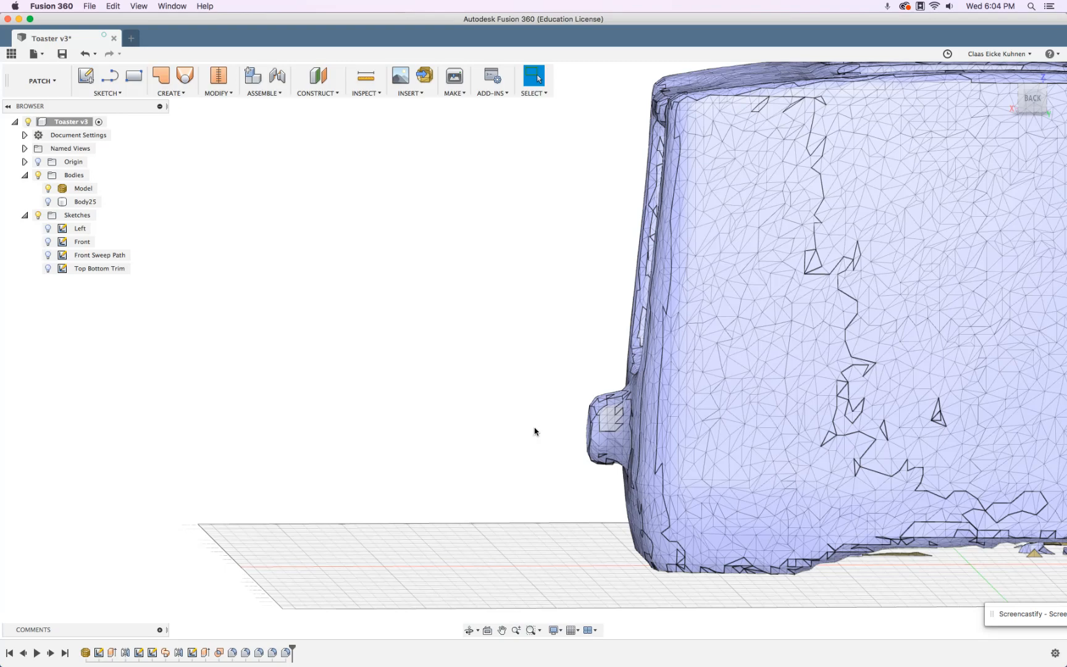
middle_click_drag(523, 425, 578, 415, "shift")
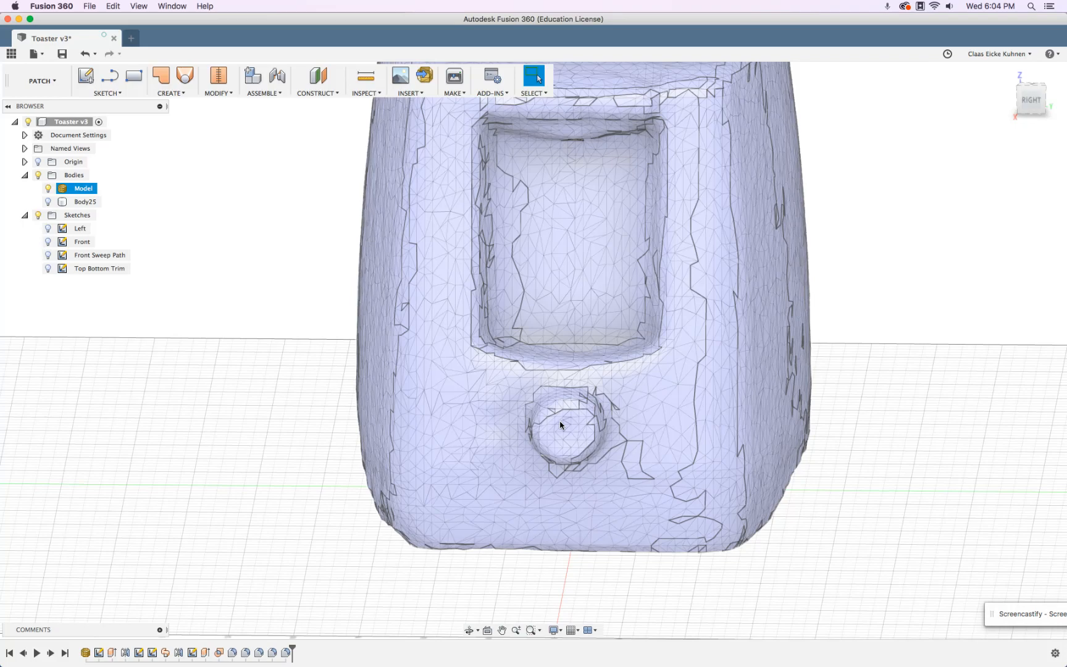
middle_click_drag(408, 406, 282, 341, "shift")
left_click(1032, 104)
left_click(86, 77)
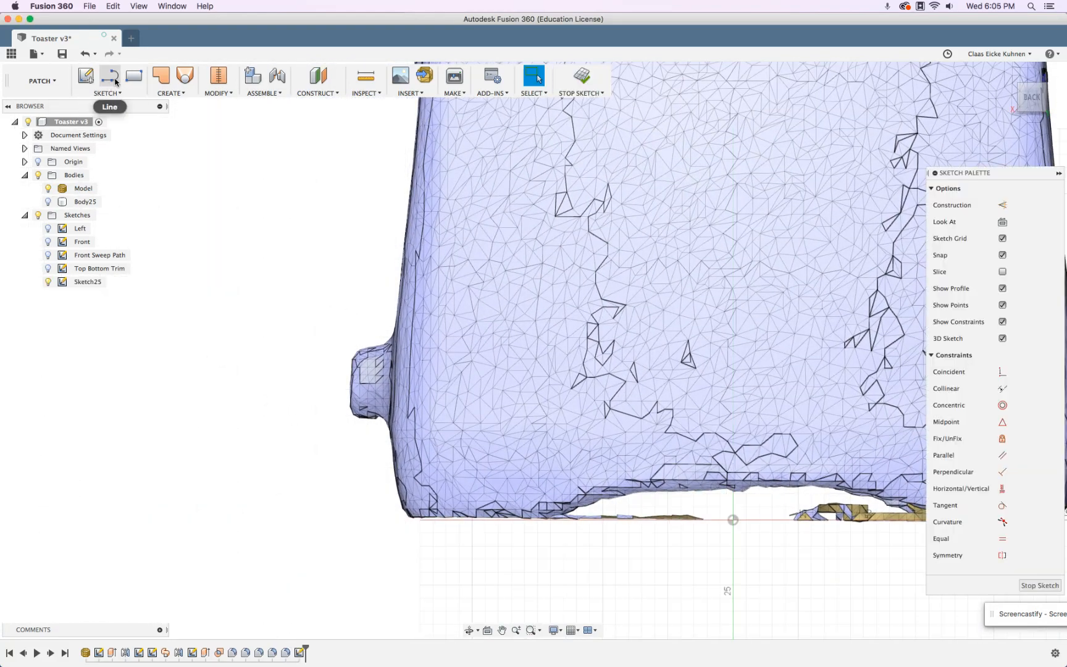
left_click(111, 78)
scroll(329, 364, "up", 5)
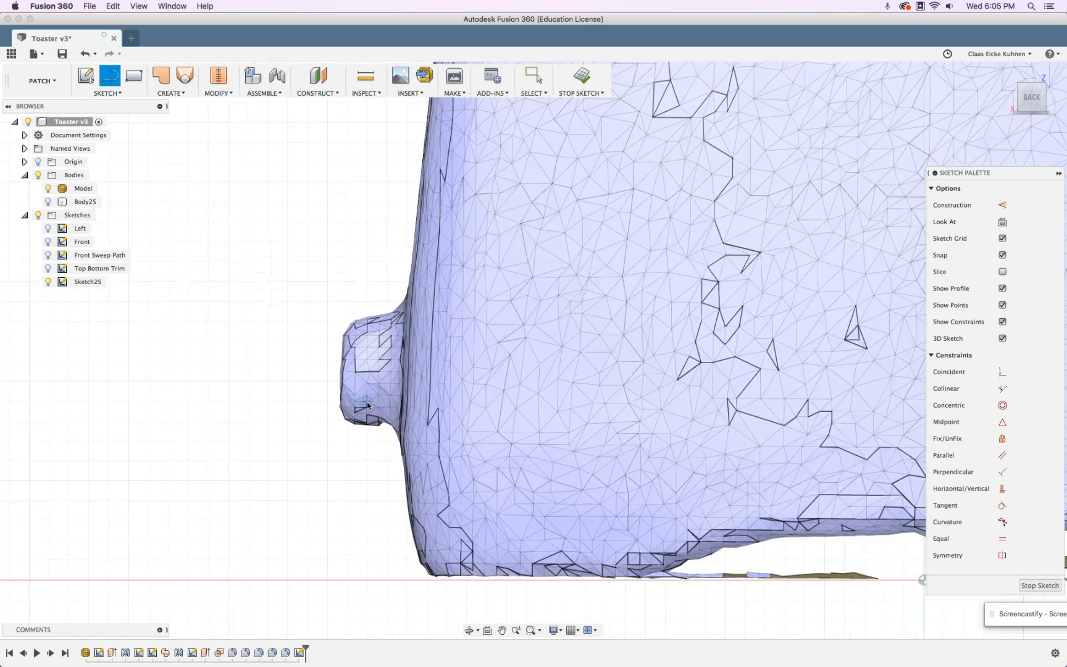
left_click(325, 286)
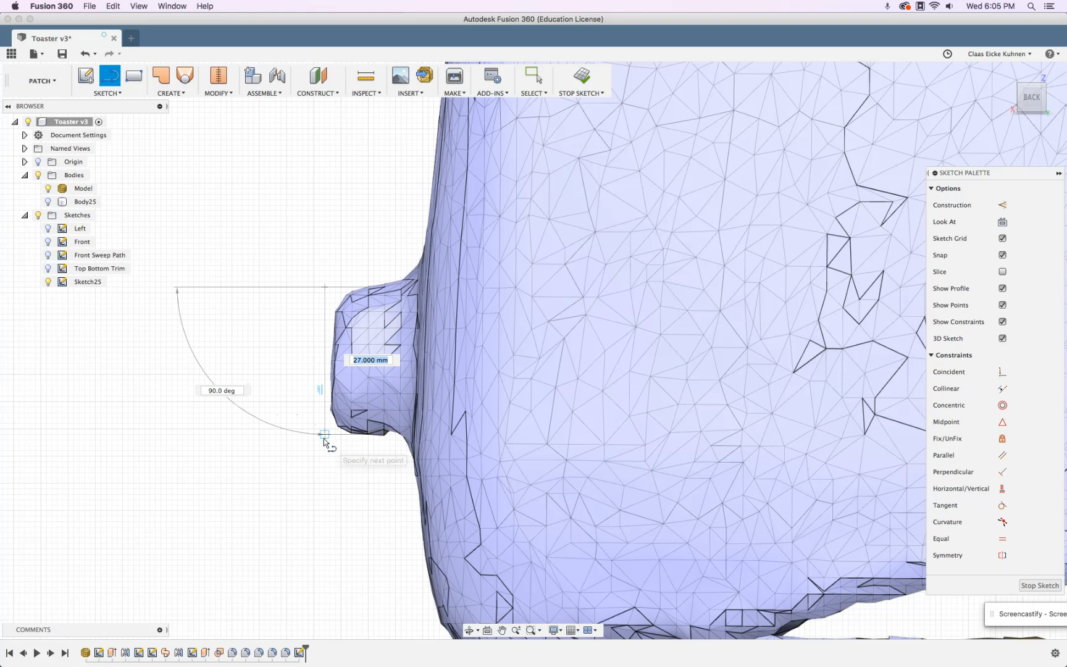
left_click(325, 434)
left_click(297, 435)
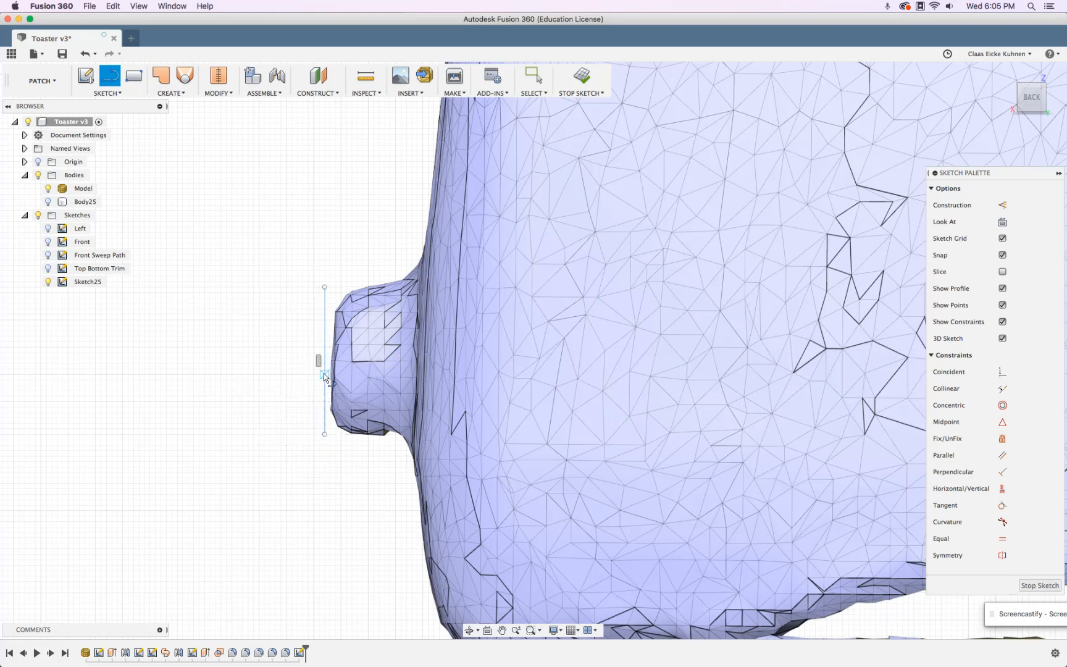
Draw a horizontal axis line from the vertical line's midpoint into the toaster and close the upper half of the knob profile with lines.
left_click(325, 365)
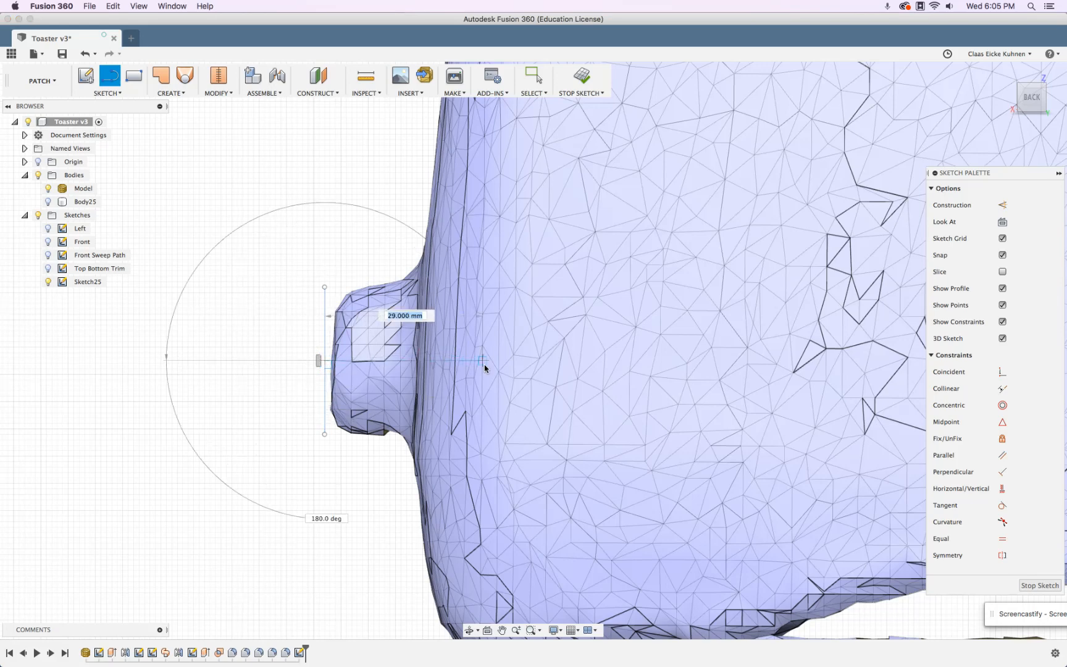
left_click(500, 360)
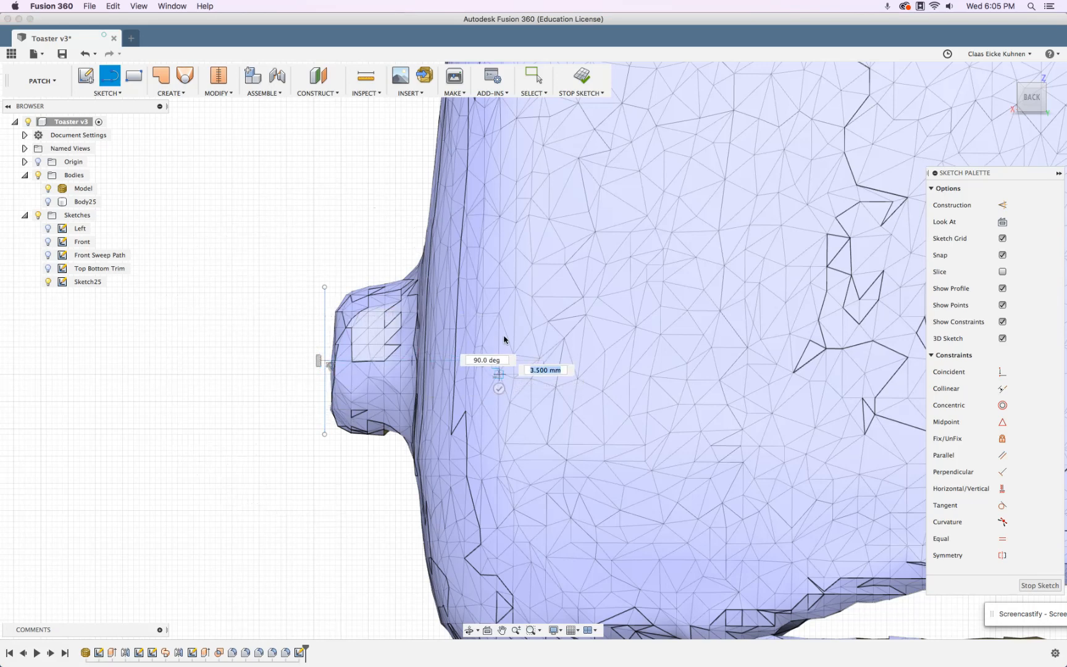
left_click(499, 256)
left_click(326, 287)
key("Escape")
Adjust the knob profile to the scan, tapering its upper line and shortening the end line to about 24 mm, and finish the sketch.
left_click_drag(349, 285, 334, 295)
left_click_drag(326, 339, 331, 337)
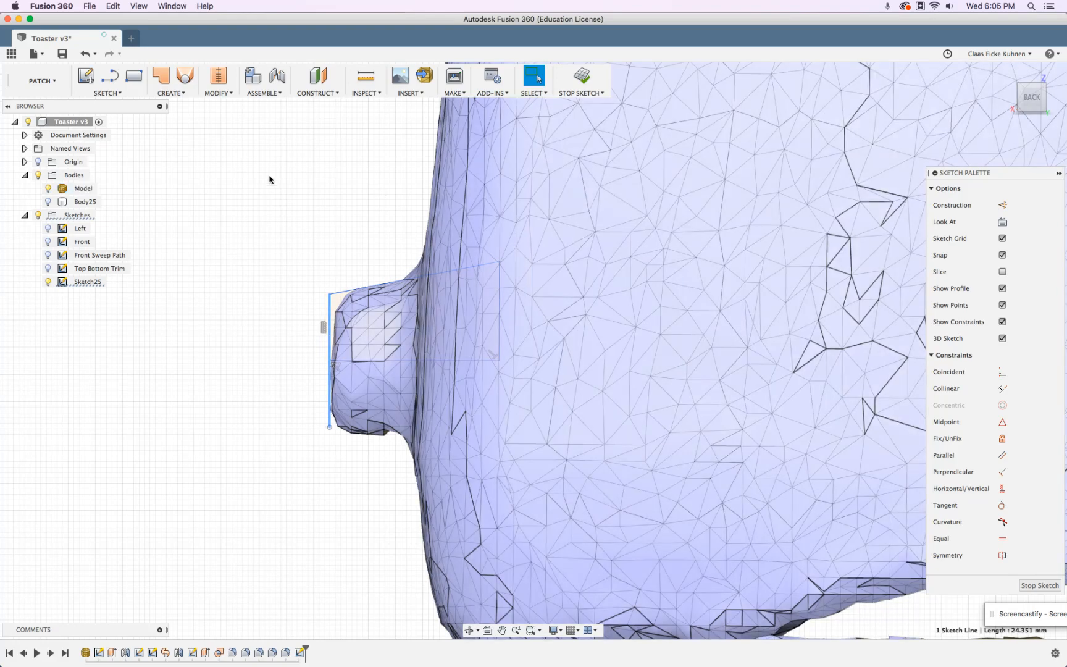
scroll(258, 286, "down", 5)
mouse_move(257, 286)
middle_mouse_down("shift")
mouse_move(247, 262)
mouse_move(256, 274)
middle_mouse_up("shift")
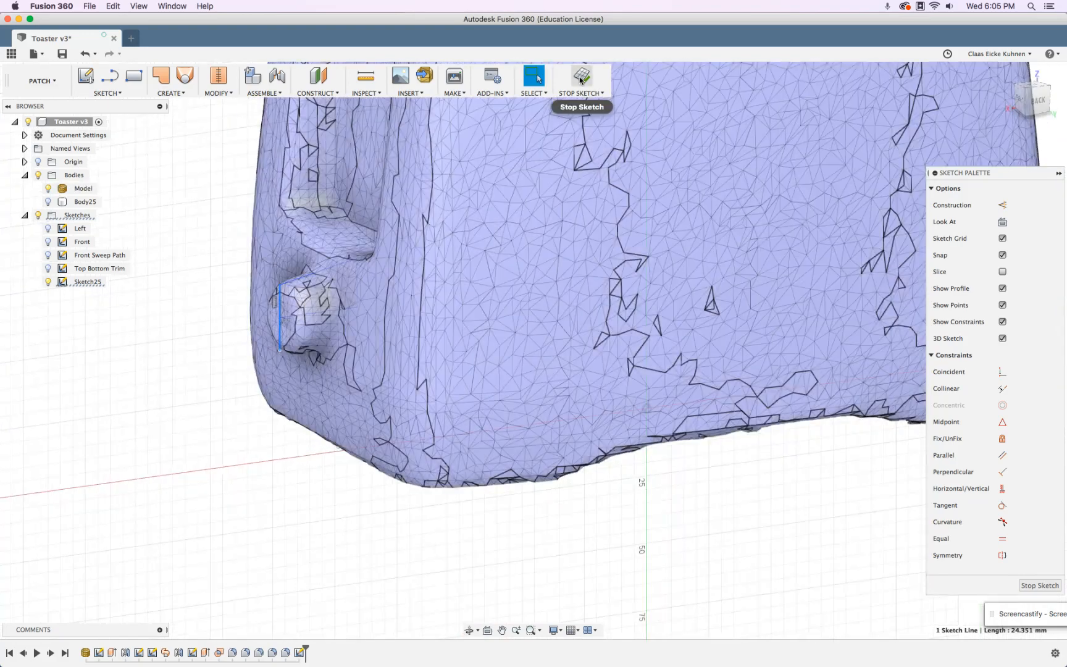
left_click(581, 79)
Hide the scanned model, show the rebuilt body and switch to the Model workspace.
left_click(47, 188)
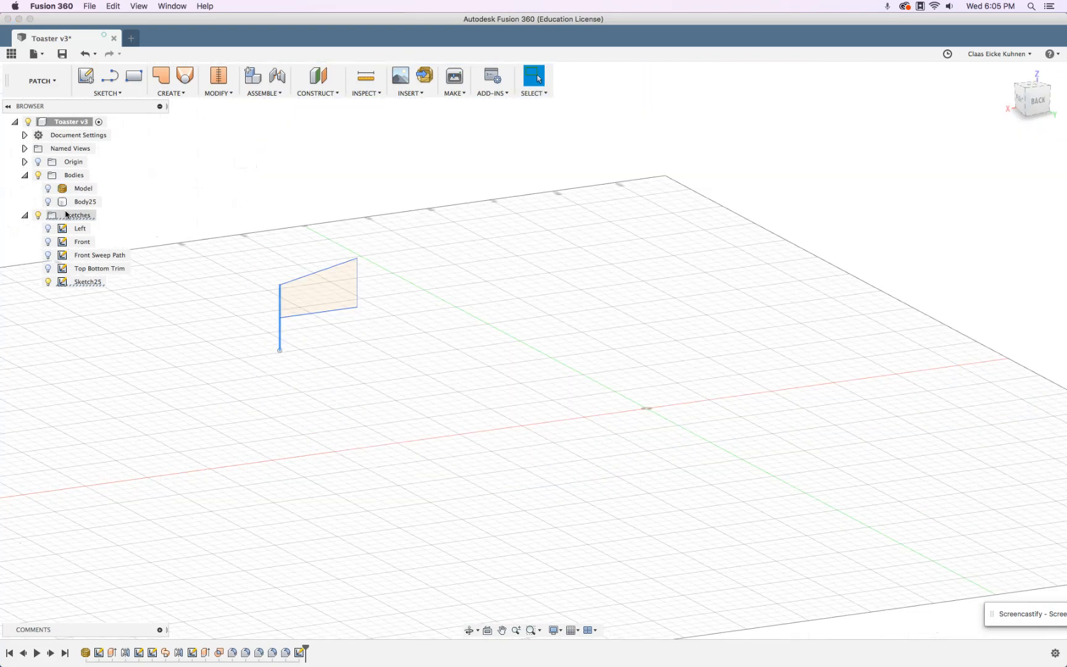
left_click(48, 201)
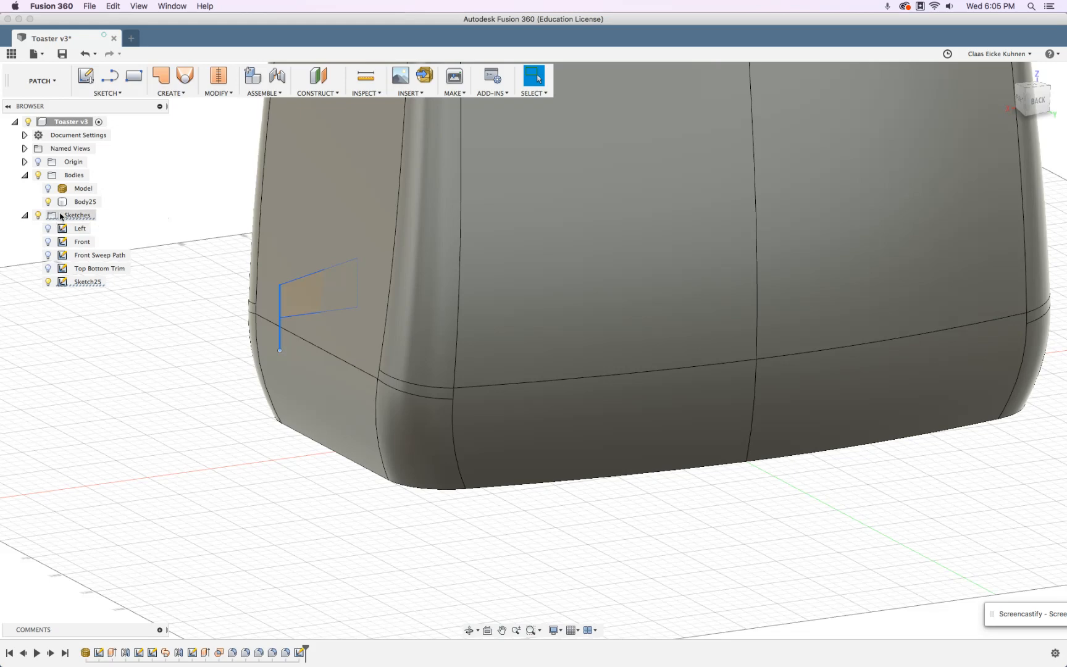
left_click(42, 81)
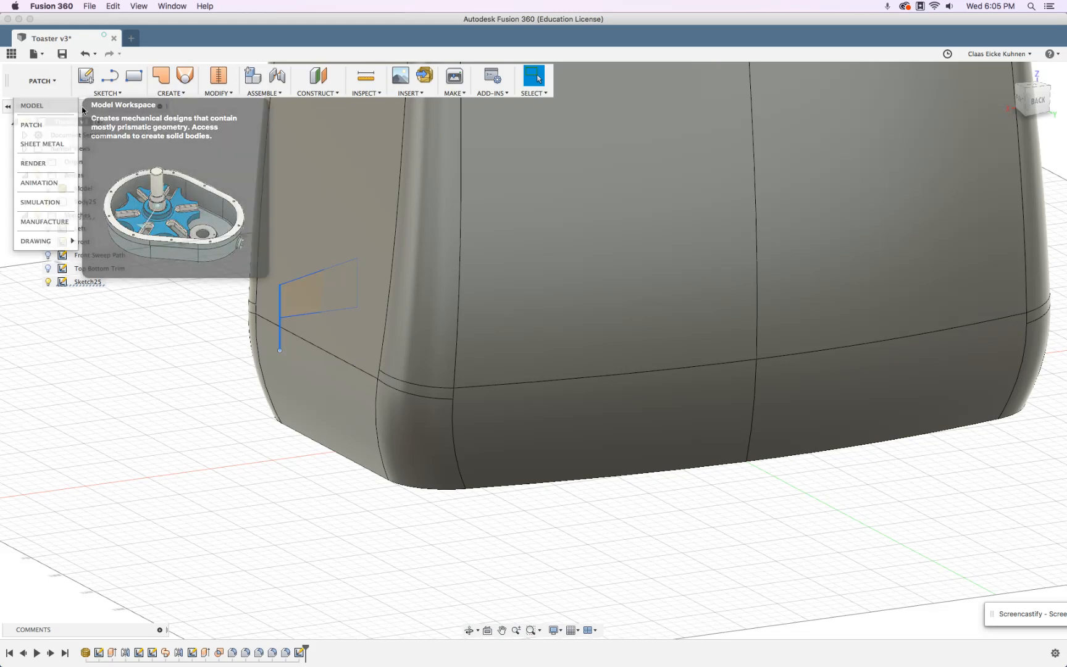
left_click(37, 105)
Revolve the knob profile 360 degrees about its horizontal axis line as a new body.
left_click(176, 93)
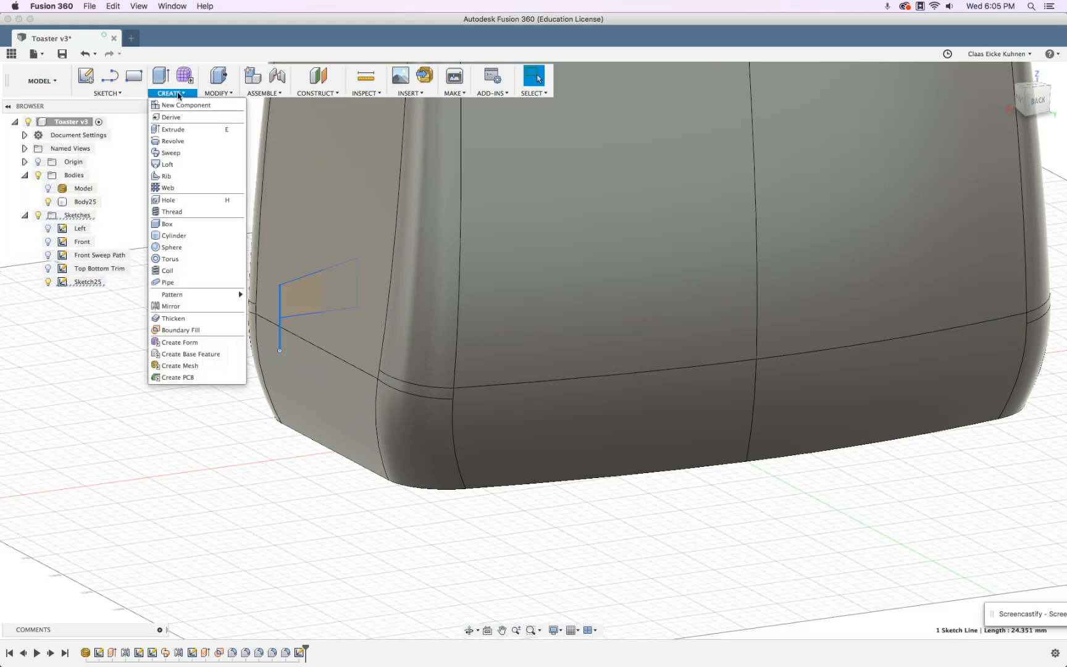
left_click(173, 141)
left_click(306, 292)
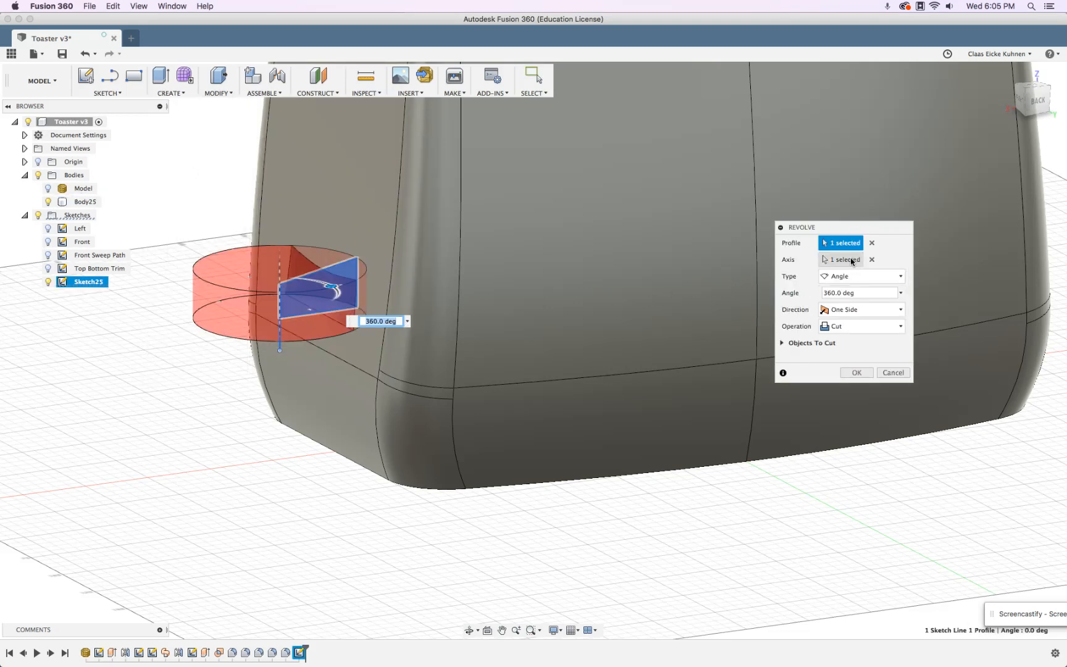
left_click(873, 260)
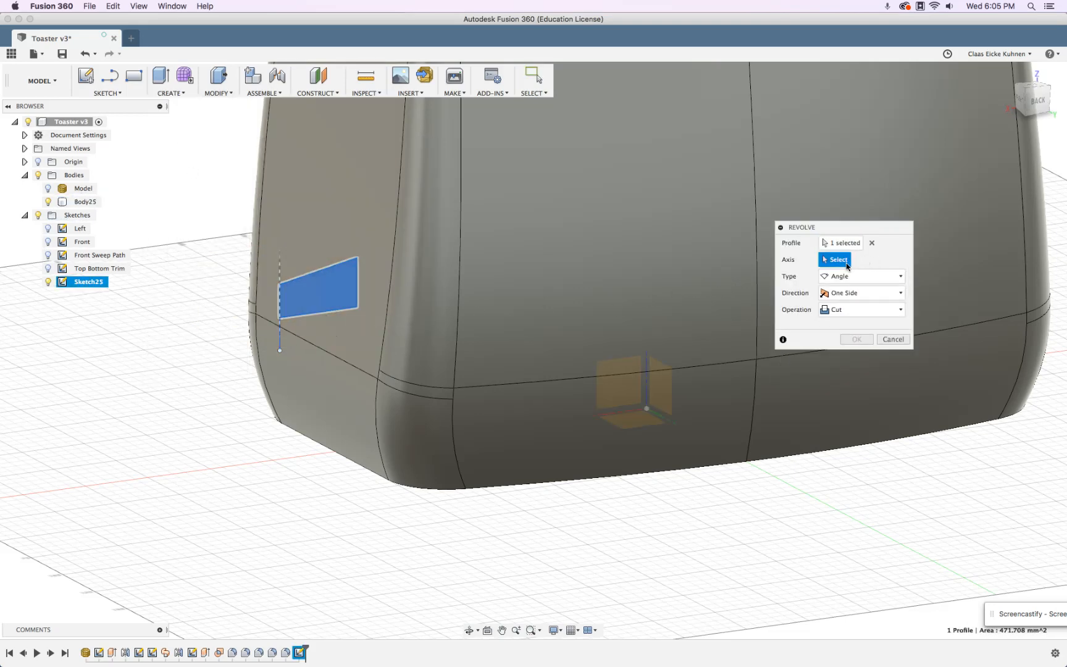
left_click(307, 316)
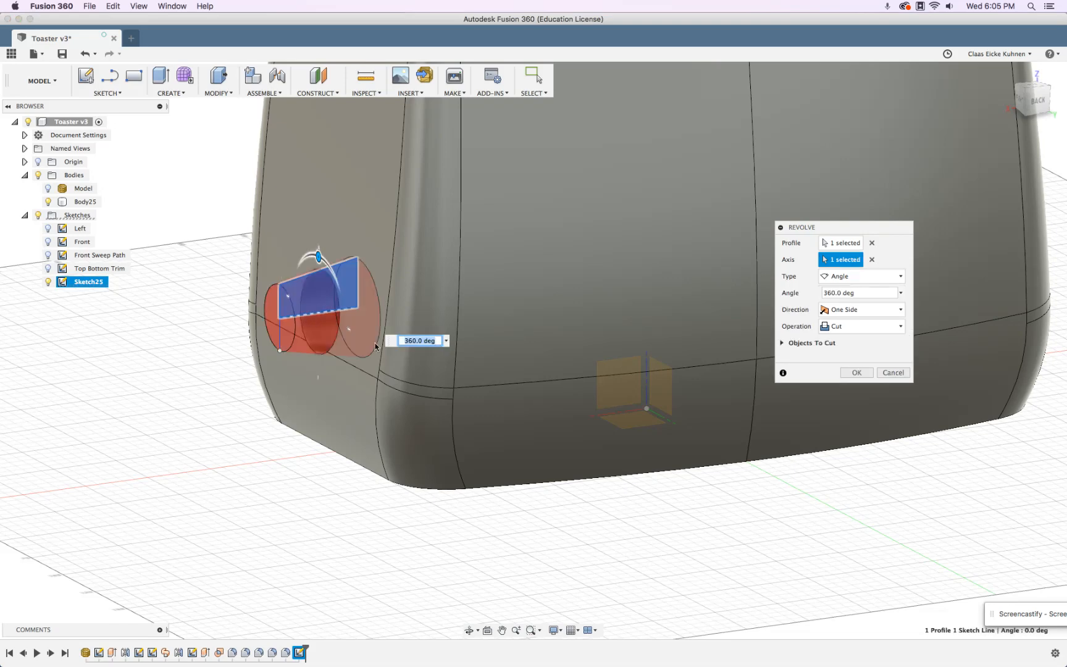
left_click(856, 326)
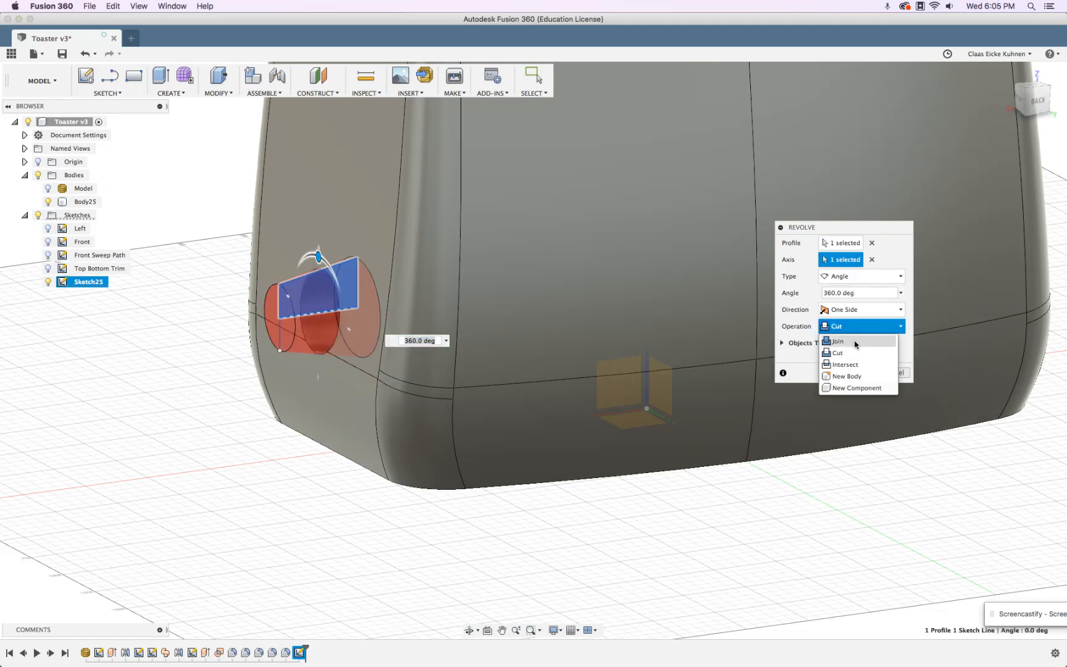
left_click(856, 343)
left_click(848, 328)
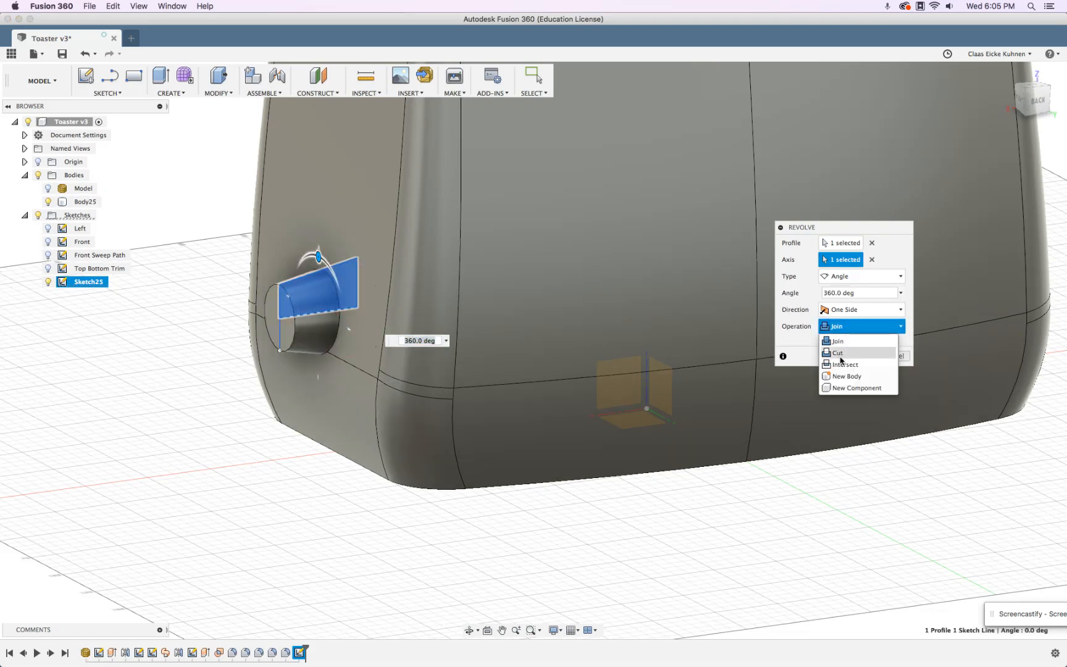
left_click(841, 375)
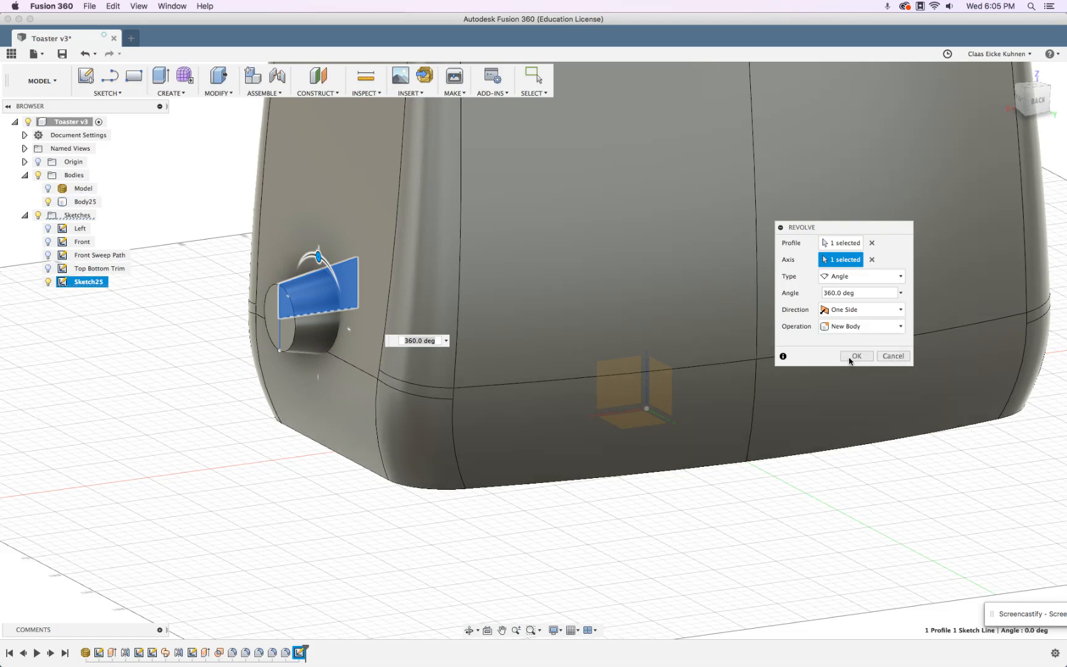
left_click(851, 358)
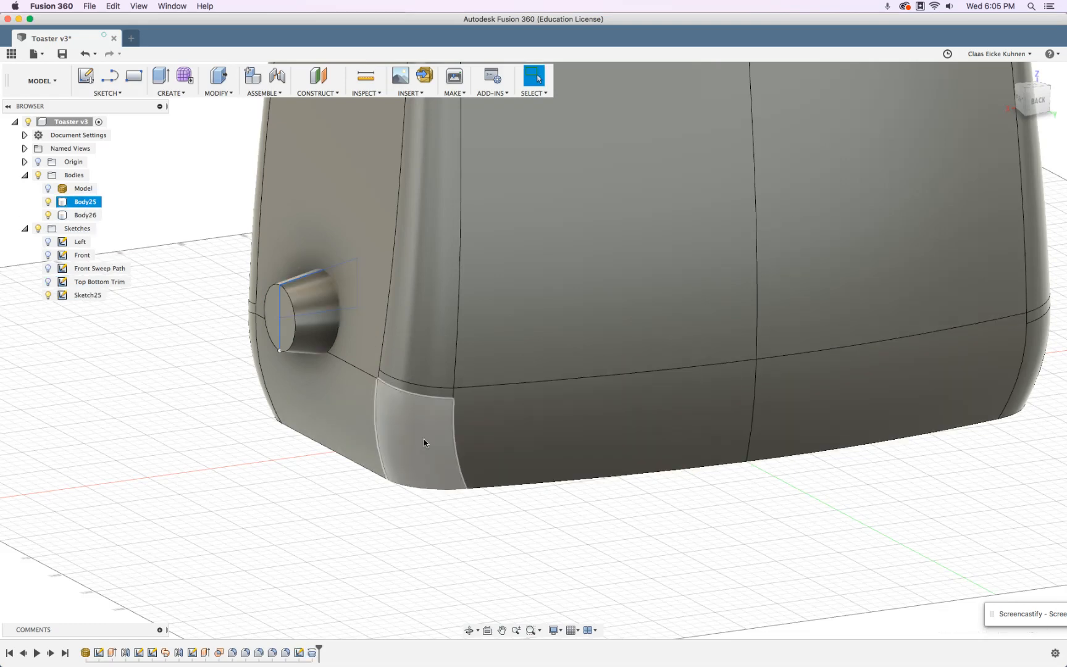
Reopen the knob's profile sketch for editing and delete the vertical line at its outer end.
mouse_move(520, 533)
middle_mouse_down("shift")
mouse_move(476, 508)
mouse_move(591, 522)
mouse_move(504, 519)
middle_mouse_up("shift")
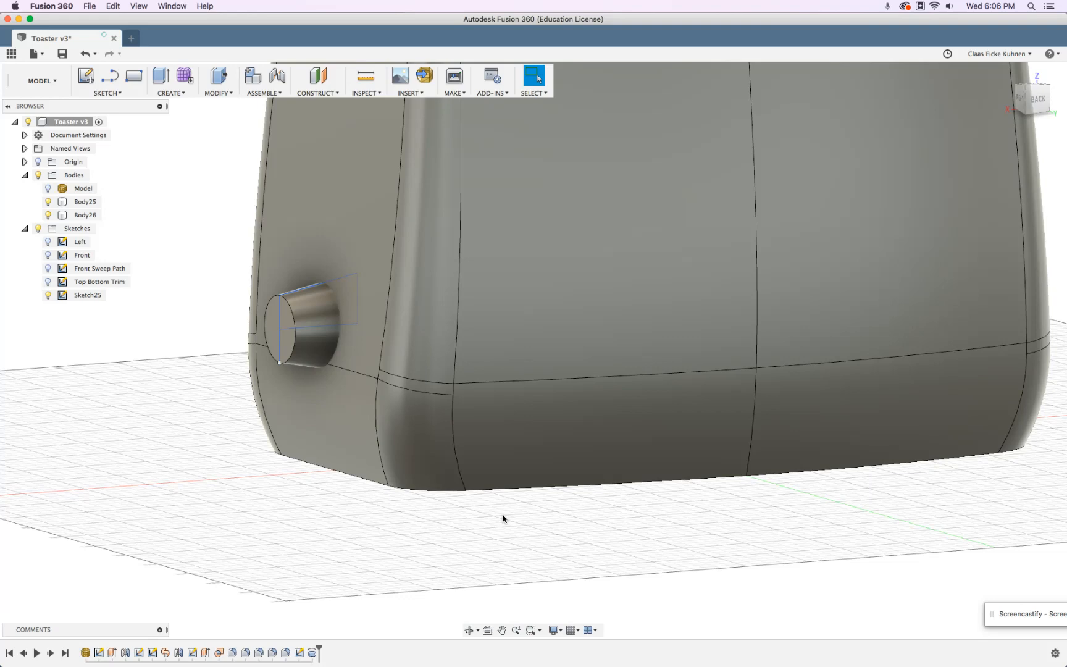
scroll(289, 267, "up", 5)
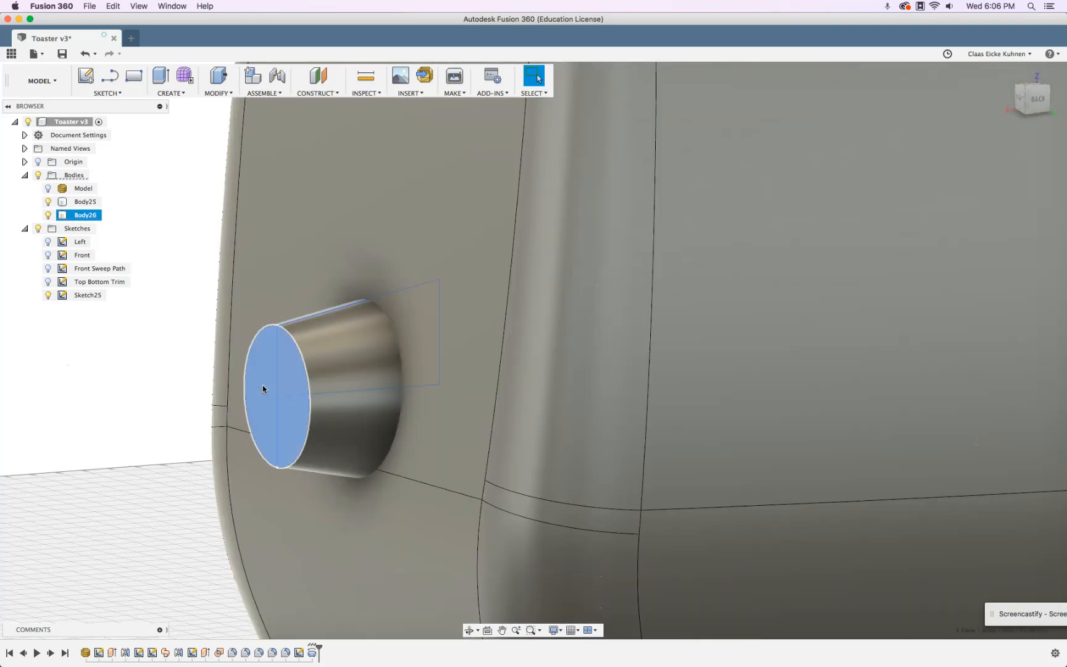
right_click(300, 651)
left_click(298, 654)
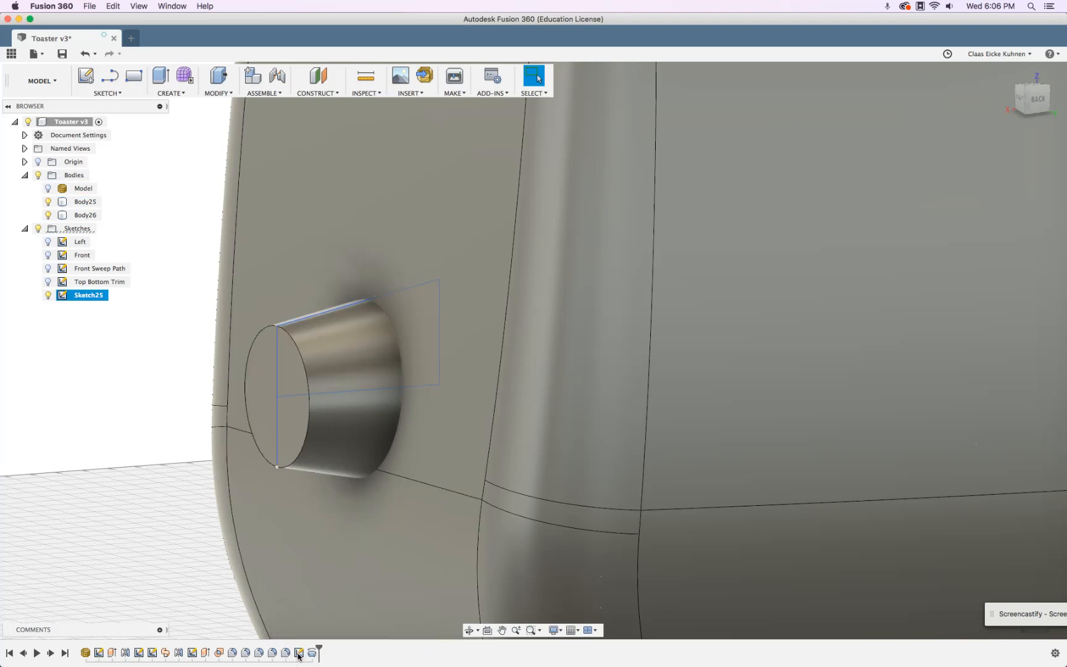
right_click(299, 653)
left_click(314, 541)
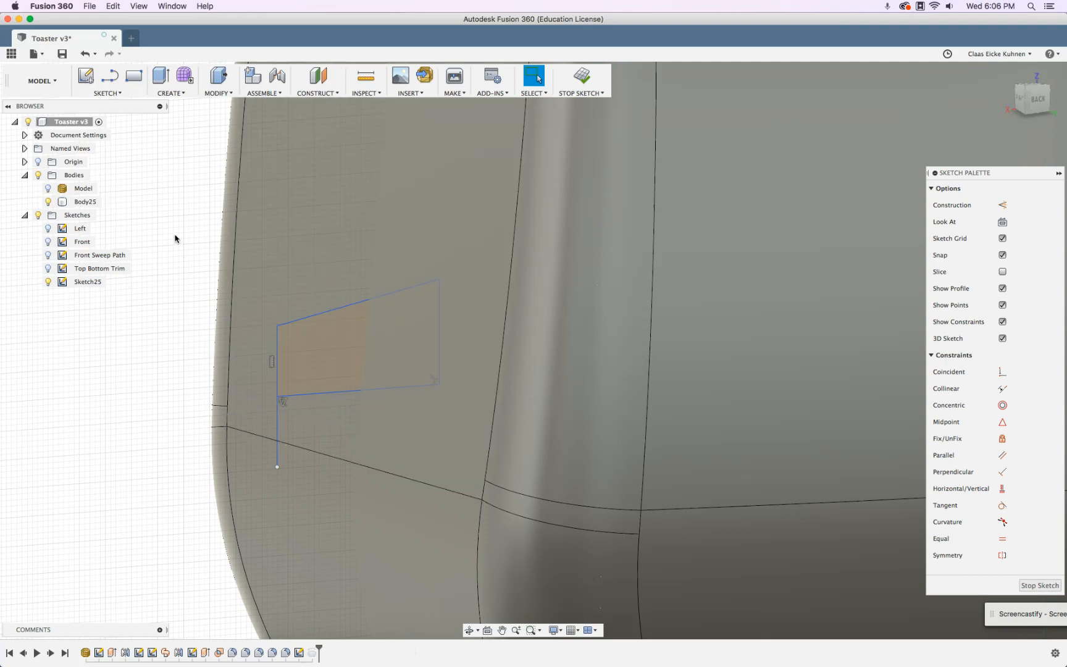
left_click(276, 386)
key("Delete")
Draw a short vertical line downward from the outer end of the knob's axis line.
key("s")
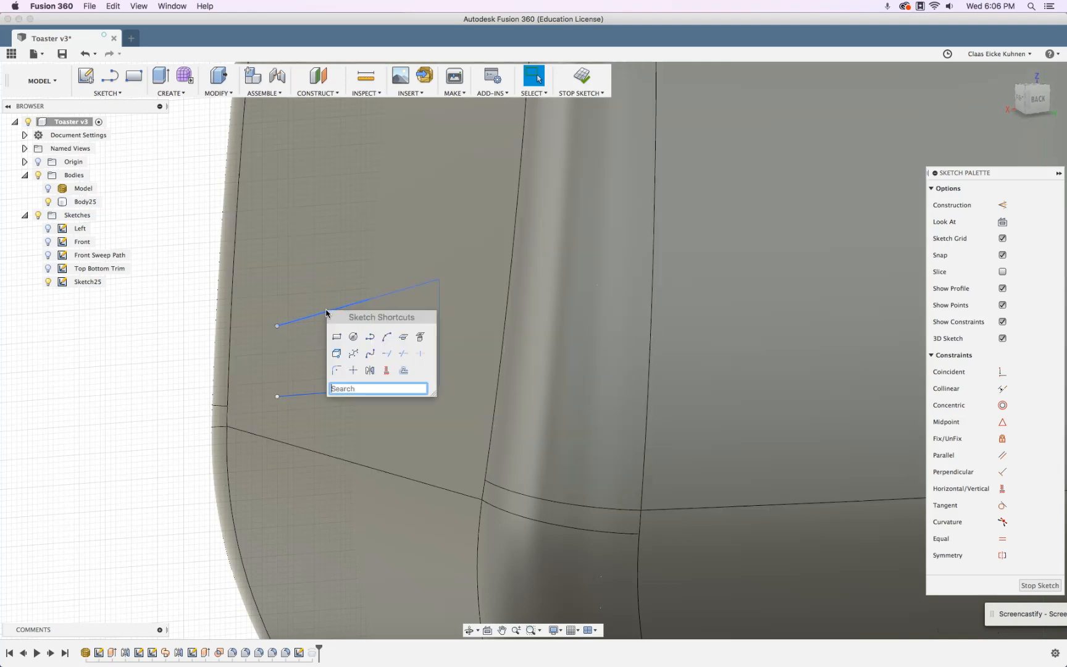
left_click(370, 337)
left_click(277, 396)
left_click(277, 423)
key("Escape")
key("Escape")
Move the upper profile line's outer end outward and connect it to the axis line's outer end with an arc.
left_click_drag(276, 328, 262, 331)
key("s")
left_click(315, 381)
left_click(277, 397)
left_click(262, 331)
left_click(274, 357)
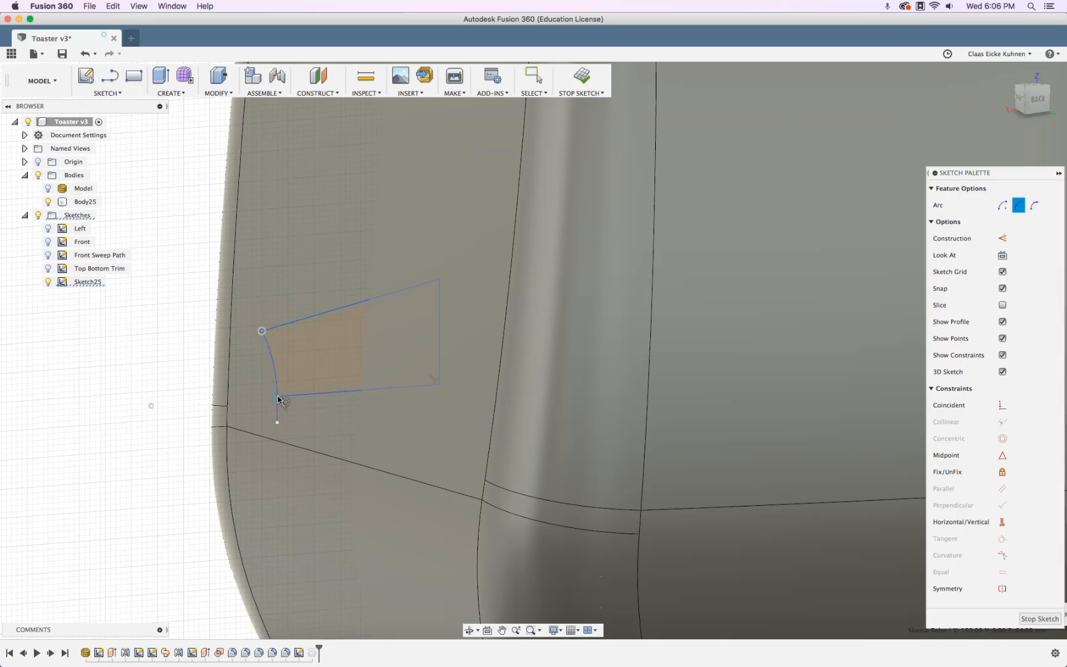
key("Escape")
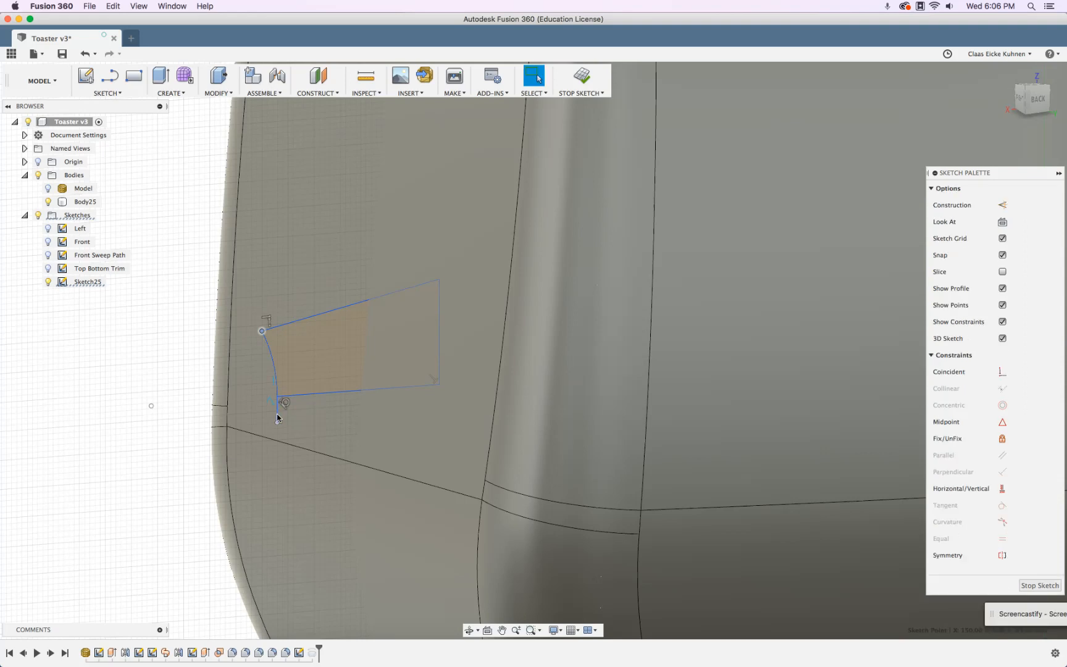
Show the scan instead of the rebuilt body, move the arc's upper endpoint inward to fit the scanned knob and finish the sketch.
scroll(269, 328, "down", 2)
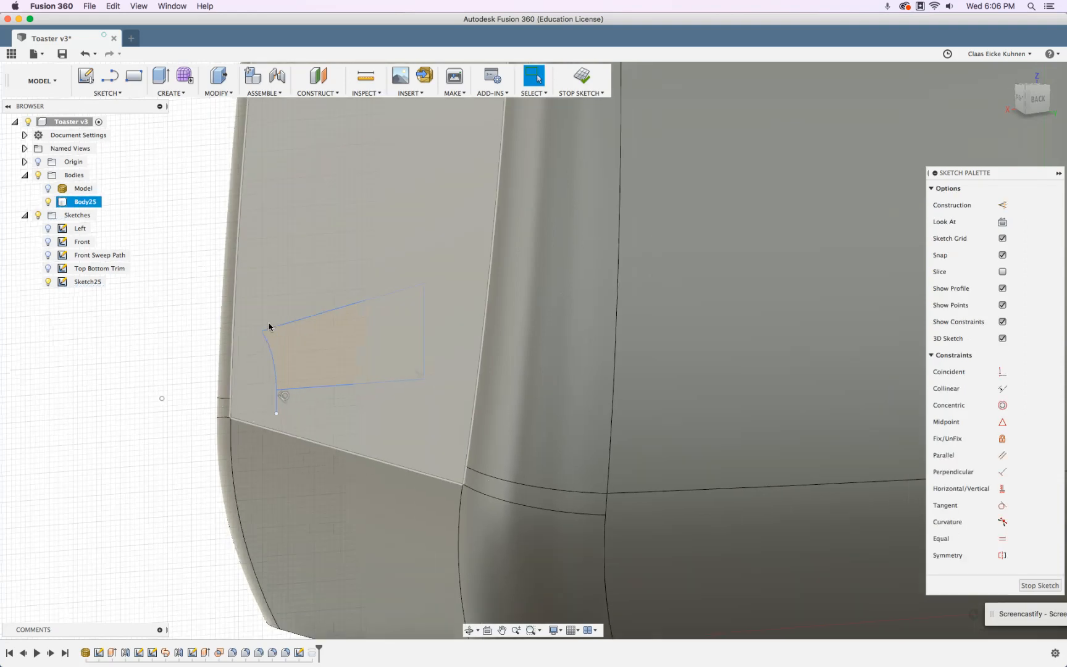
scroll(268, 329, "up", 3)
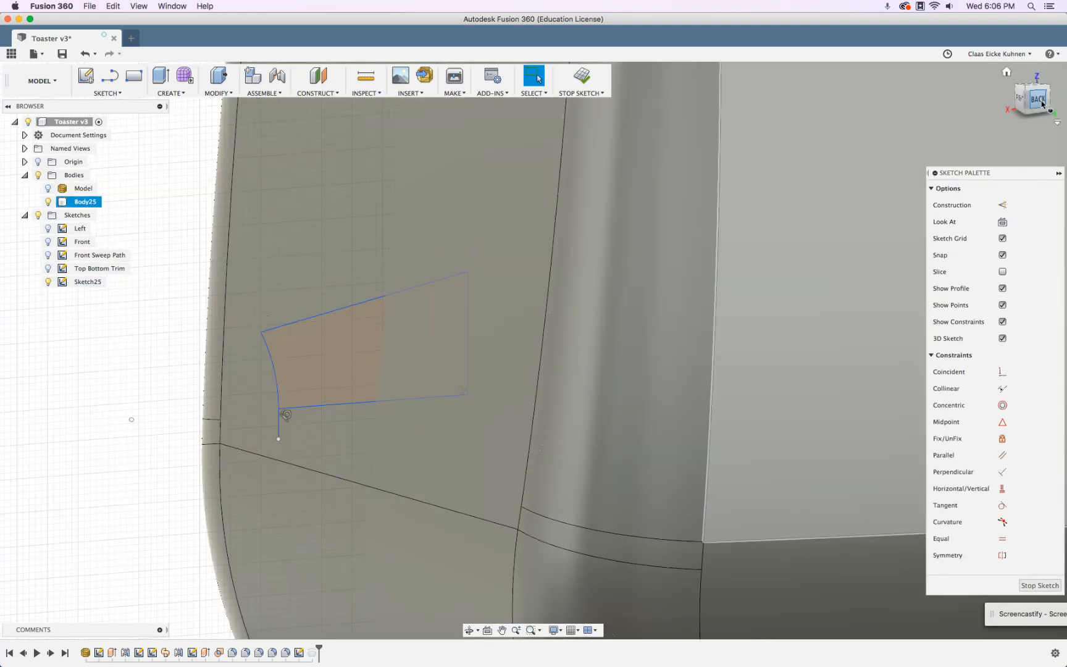
left_click(1038, 100)
left_click(48, 202)
left_click(154, 275)
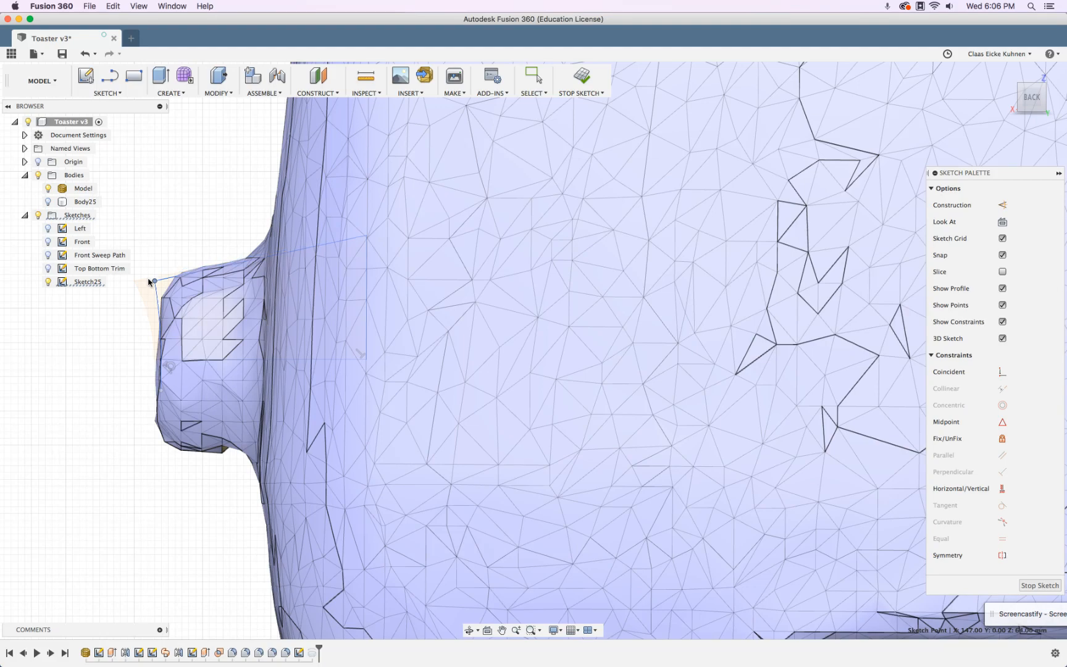
key("Escape")
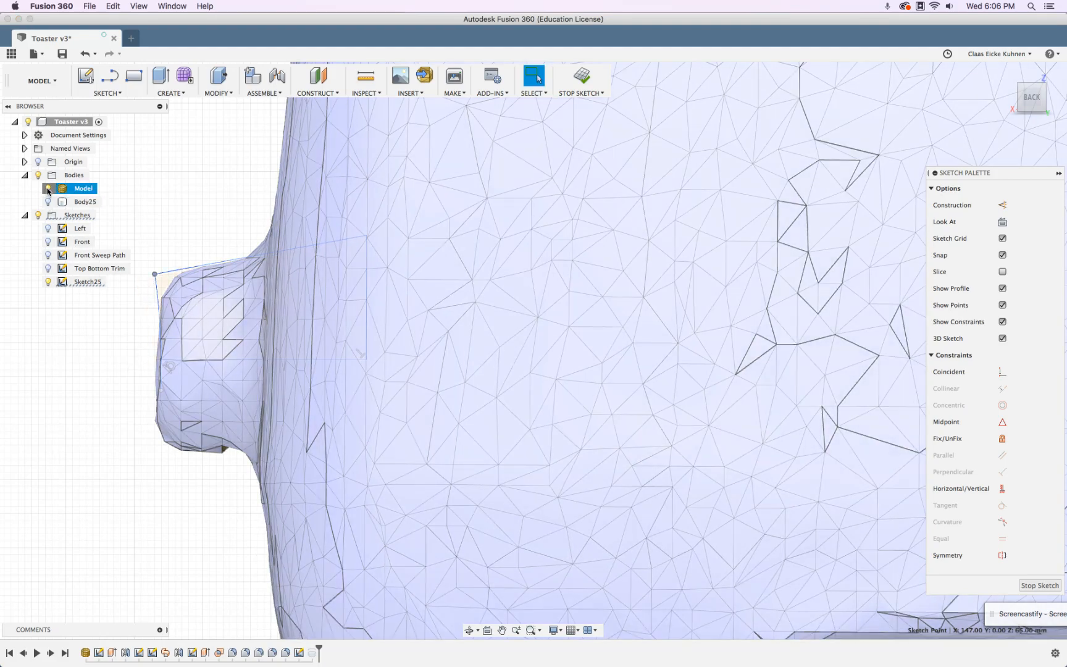
left_click(49, 189)
left_click(48, 189)
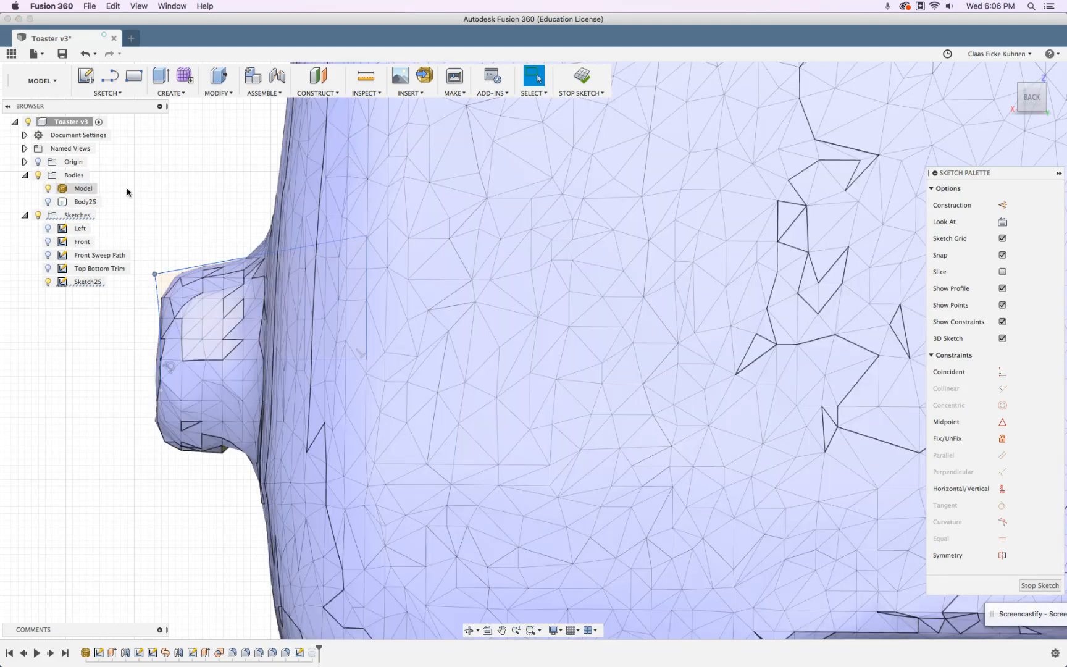
left_click(583, 77)
Hide the scan and round the edge of the knob's outer face with a 3.249 mm constant-radius fillet.
scroll(260, 311, "down", 3)
mouse_move(184, 272)
middle_mouse_down("shift")
mouse_move(246, 263)
mouse_move(187, 290)
mouse_move(199, 284)
middle_mouse_up("shift")
key("Escape")
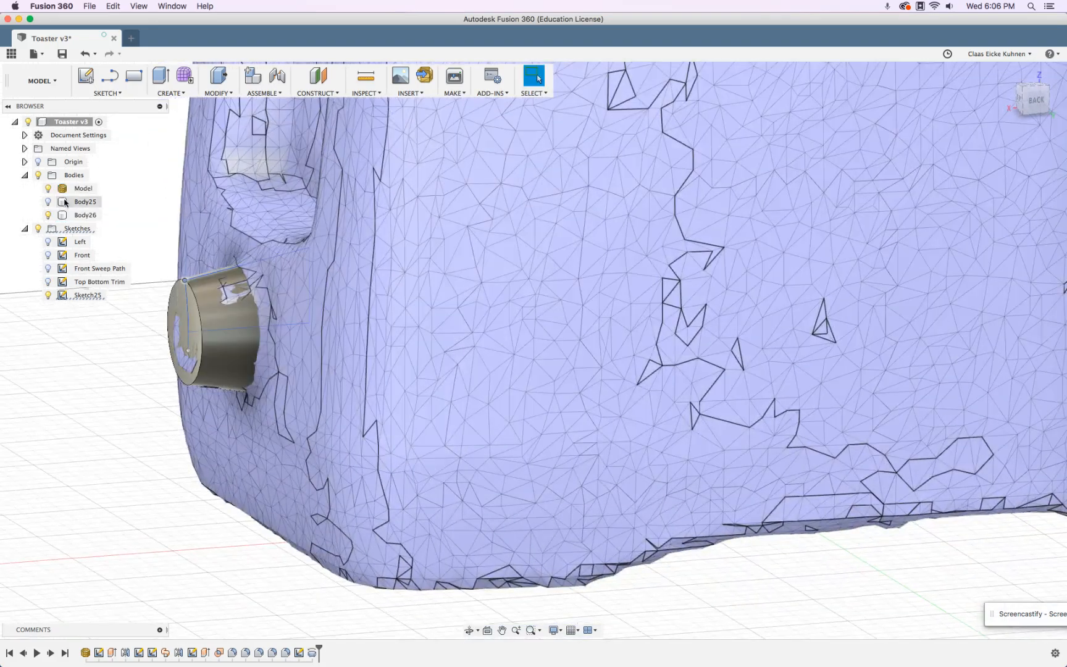
left_click(48, 189)
left_click(215, 96)
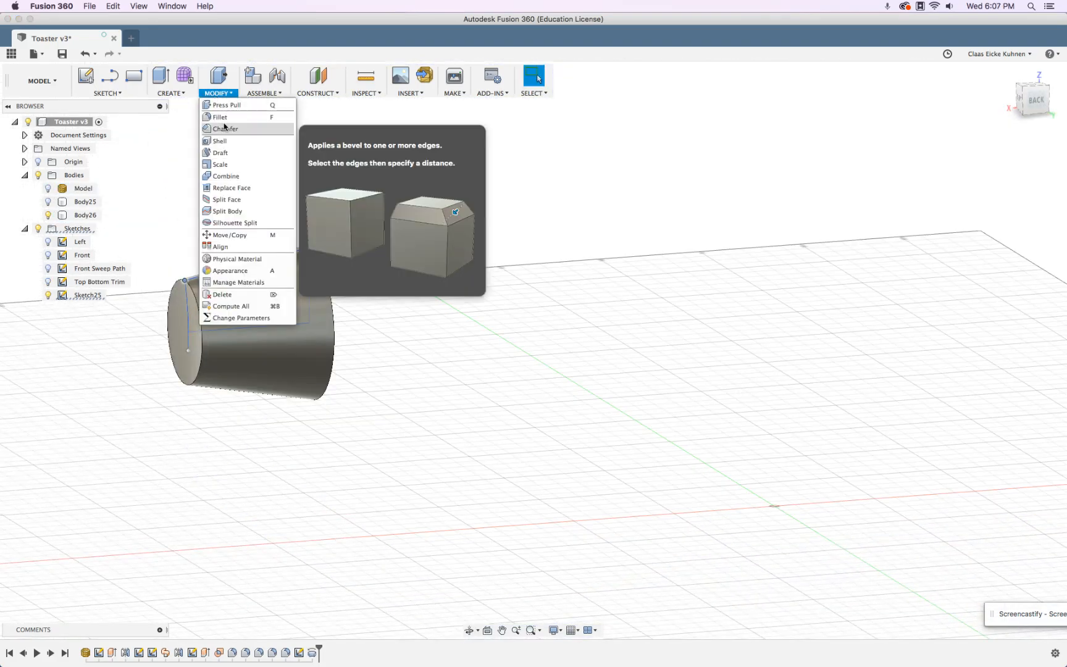
left_click(217, 116)
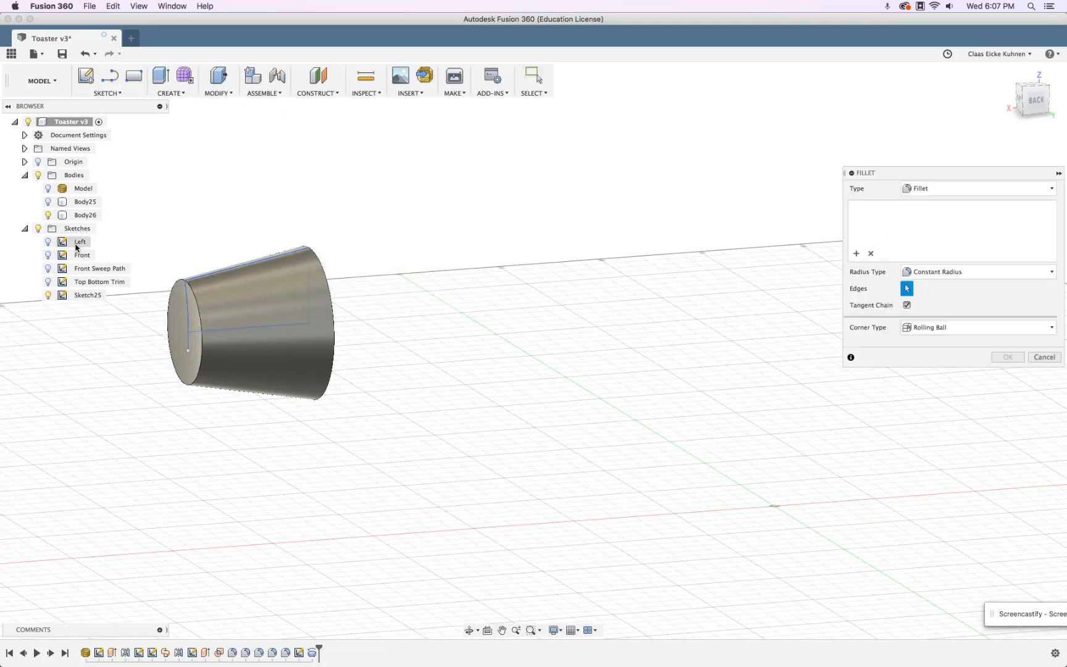
left_click(192, 302)
left_click_drag(193, 302, 196, 303)
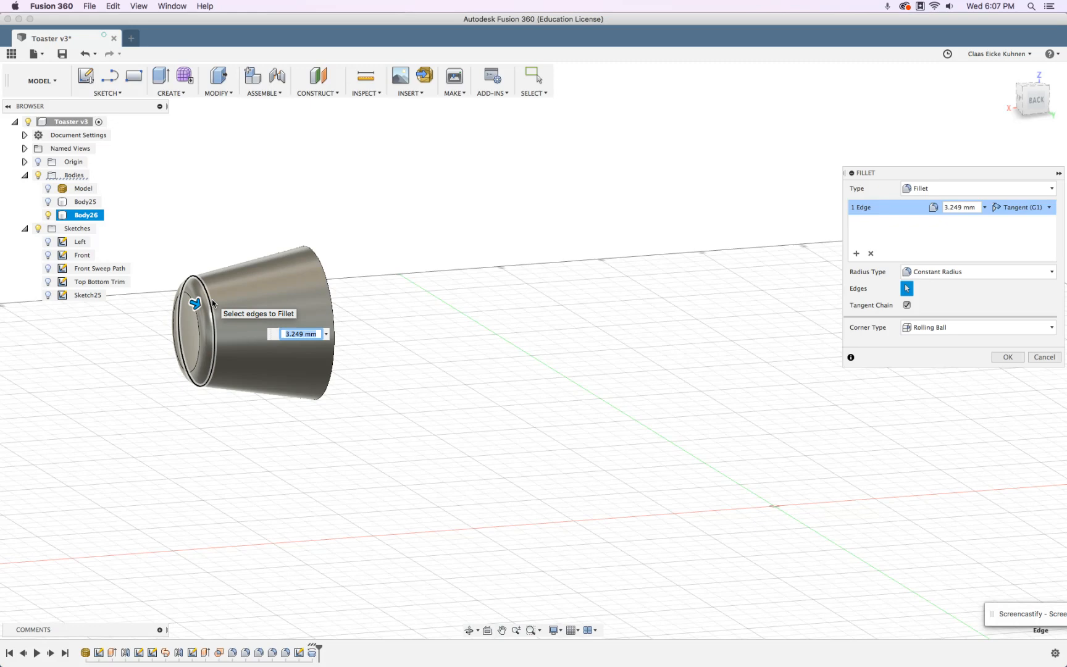
left_click(1008, 357)
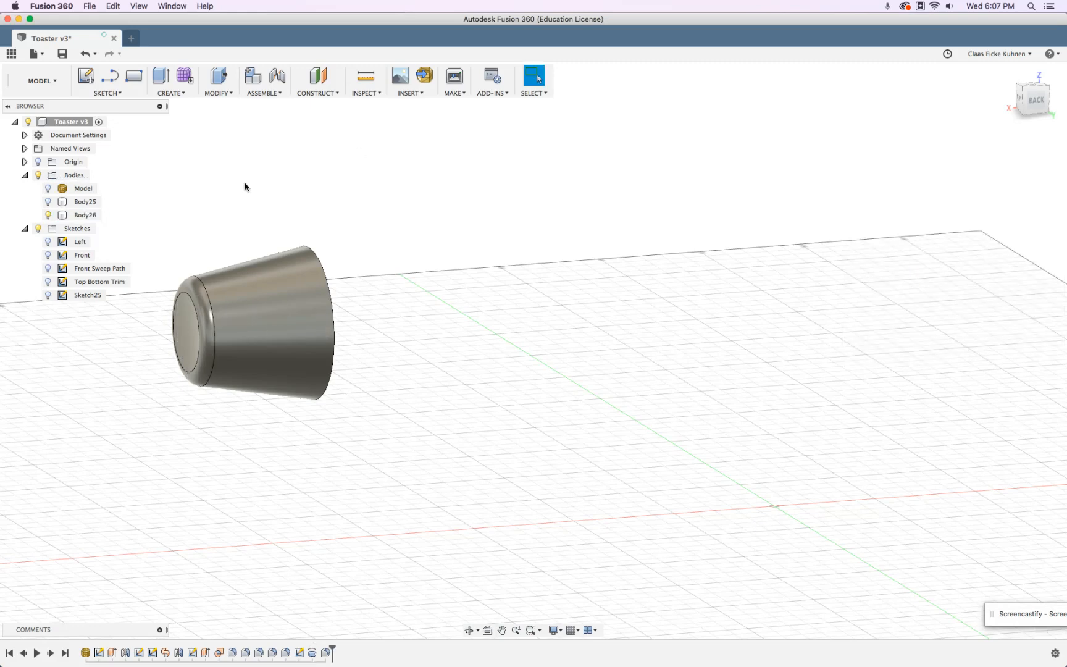
Rename the knob's profile sketch, trying Button Revolve before settling on Dial Revolve, and leave the sketch.
double_click(88, 295)
left_click(86, 282)
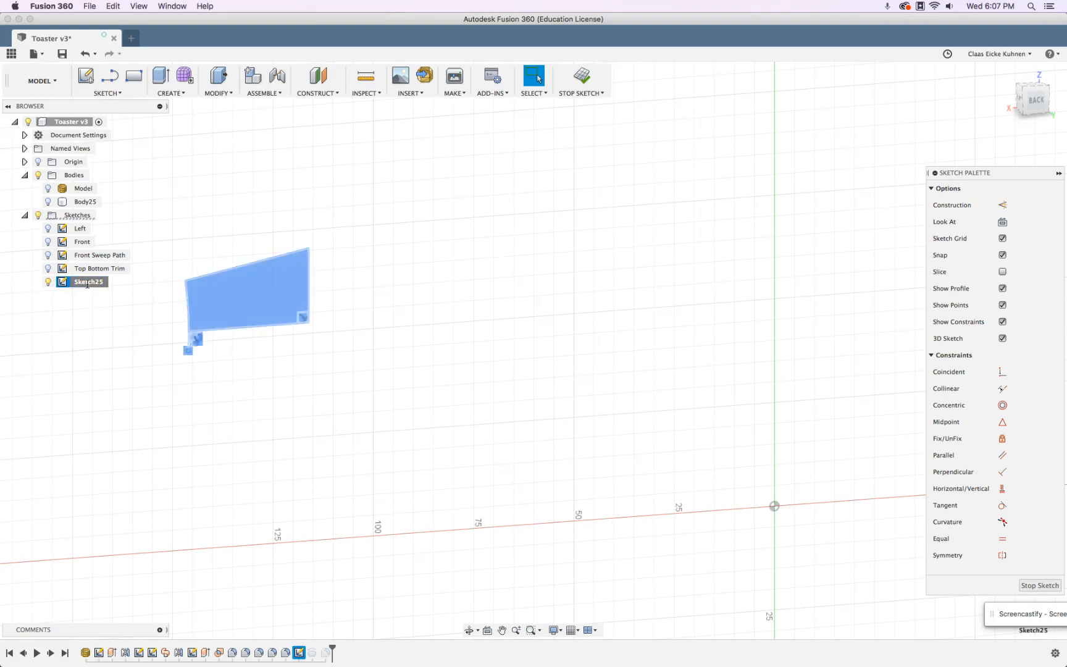
type("Butt")
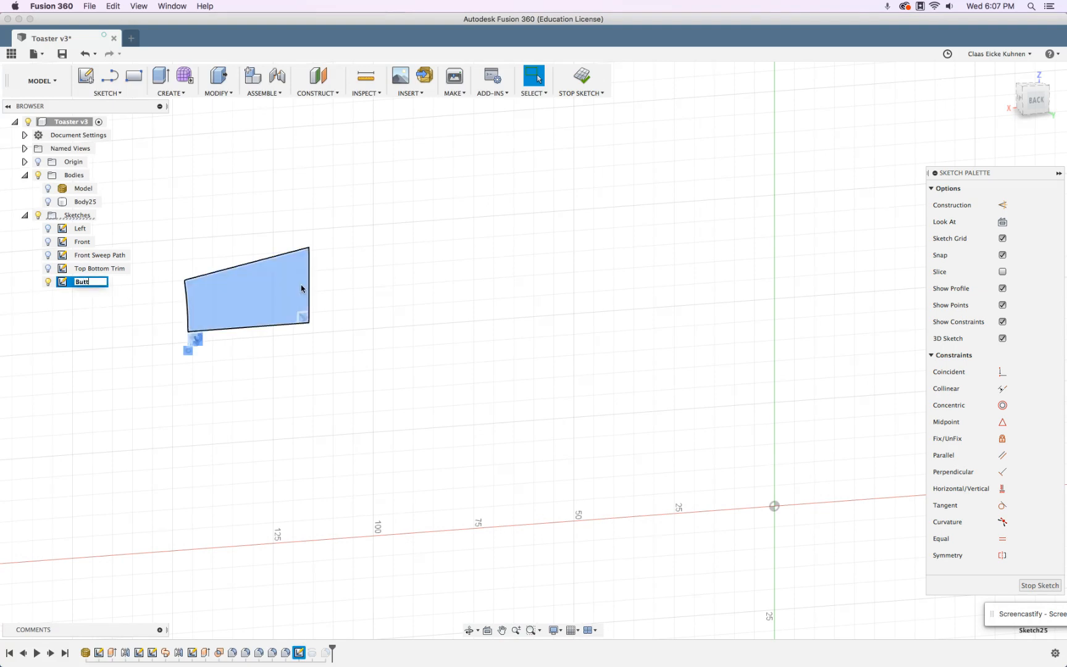
type("on Revolve")
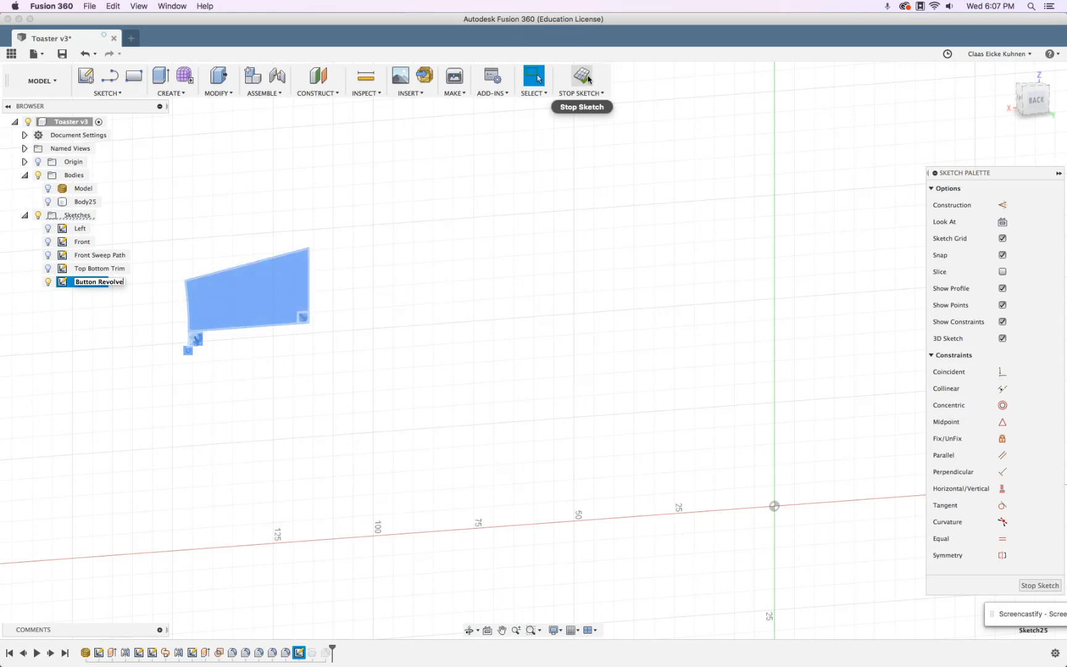
left_click(87, 282)
key("Escape")
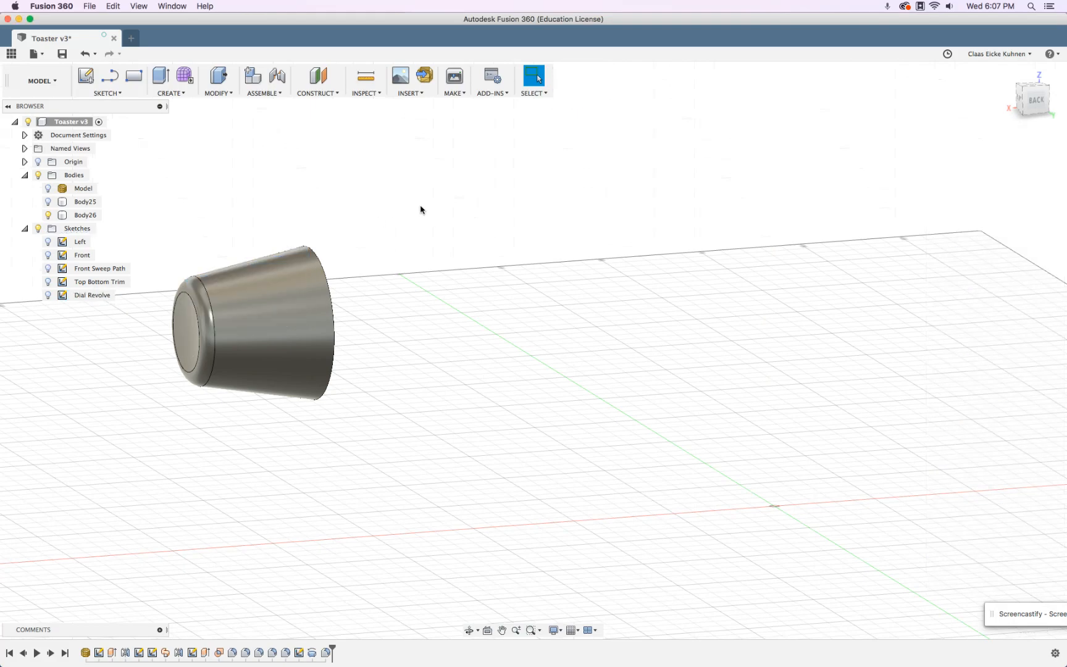
Inspect the knob from several sides, show the rebuilt toaster body with it and look at both squarely from the back.
middle_click_drag(396, 223, 450, 219, "shift")
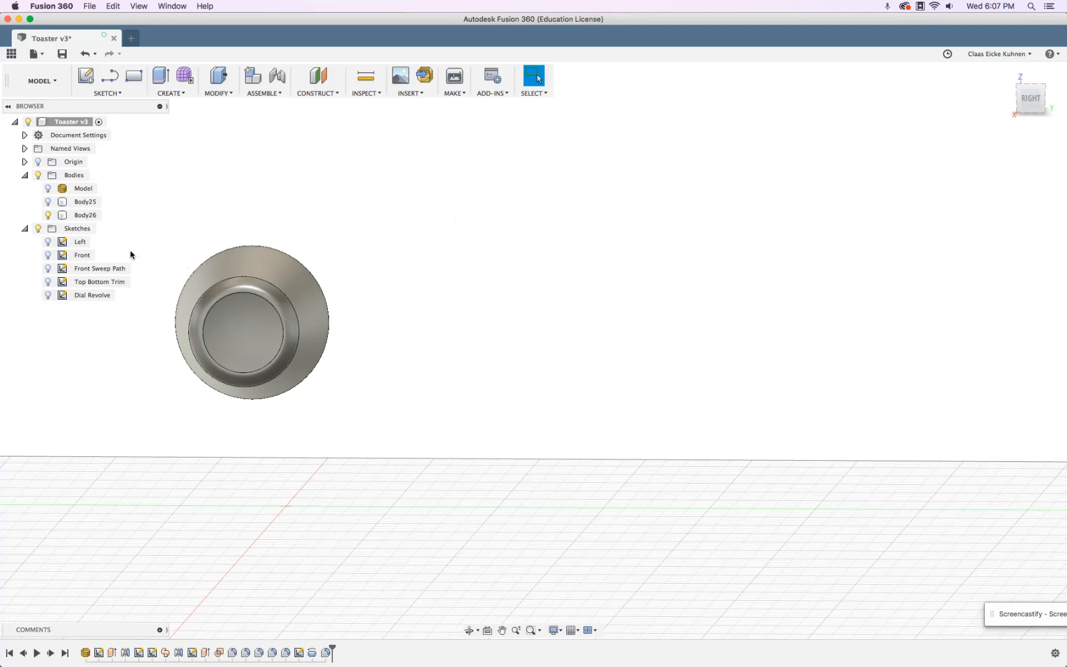
left_click(215, 272)
middle_click_drag(669, 208, 604, 217, "shift")
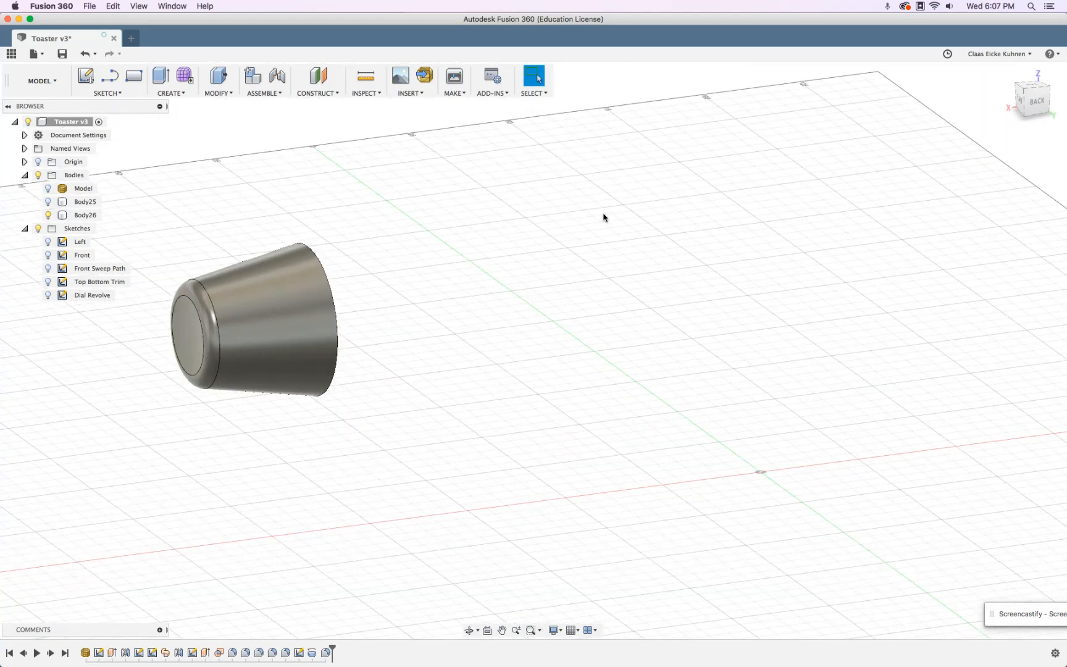
left_click(49, 203)
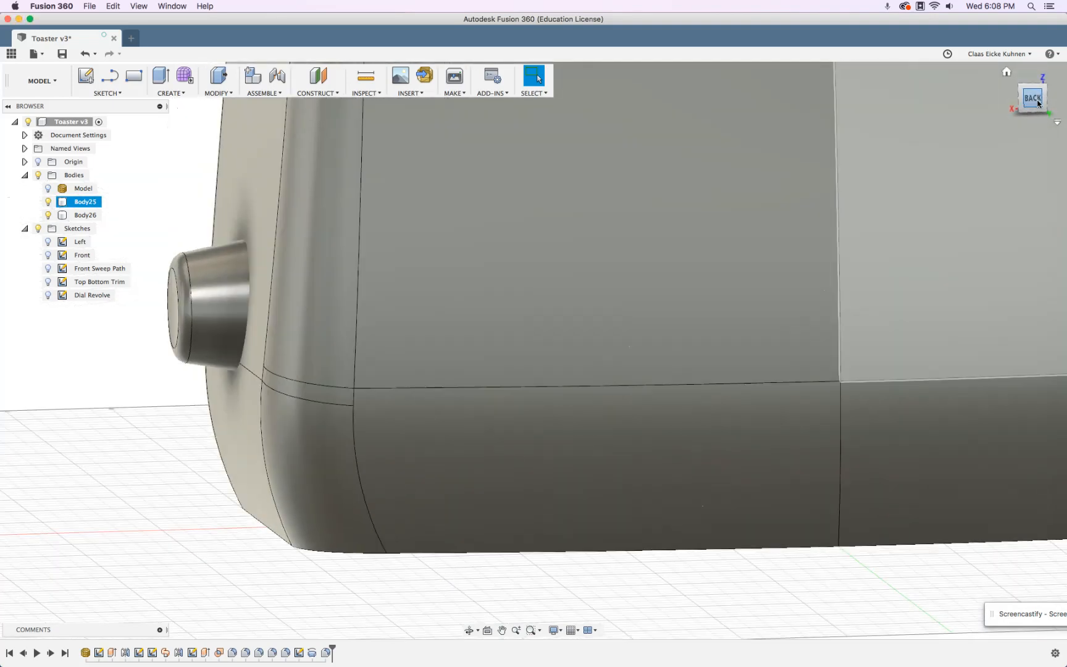
left_click(1033, 98)
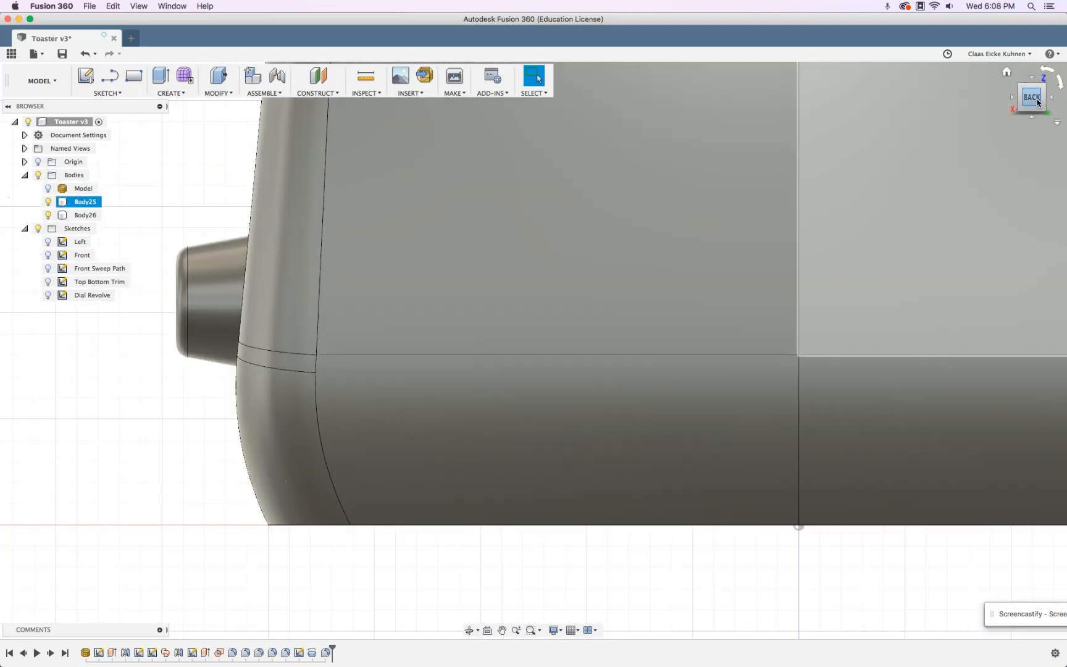
right_click(1037, 102)
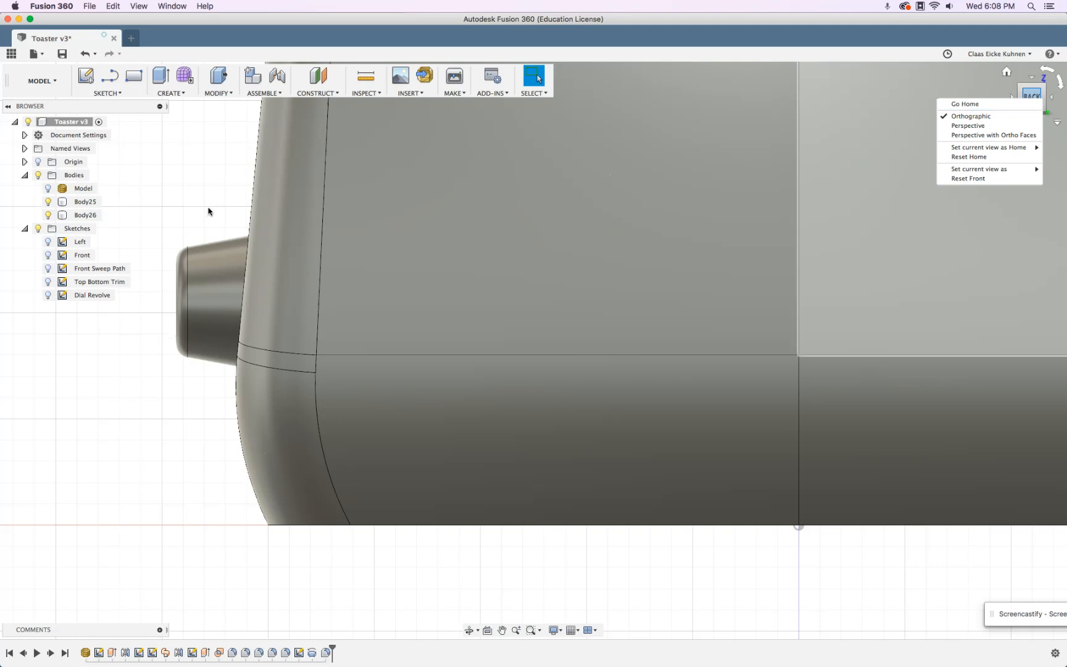
left_click(209, 210)
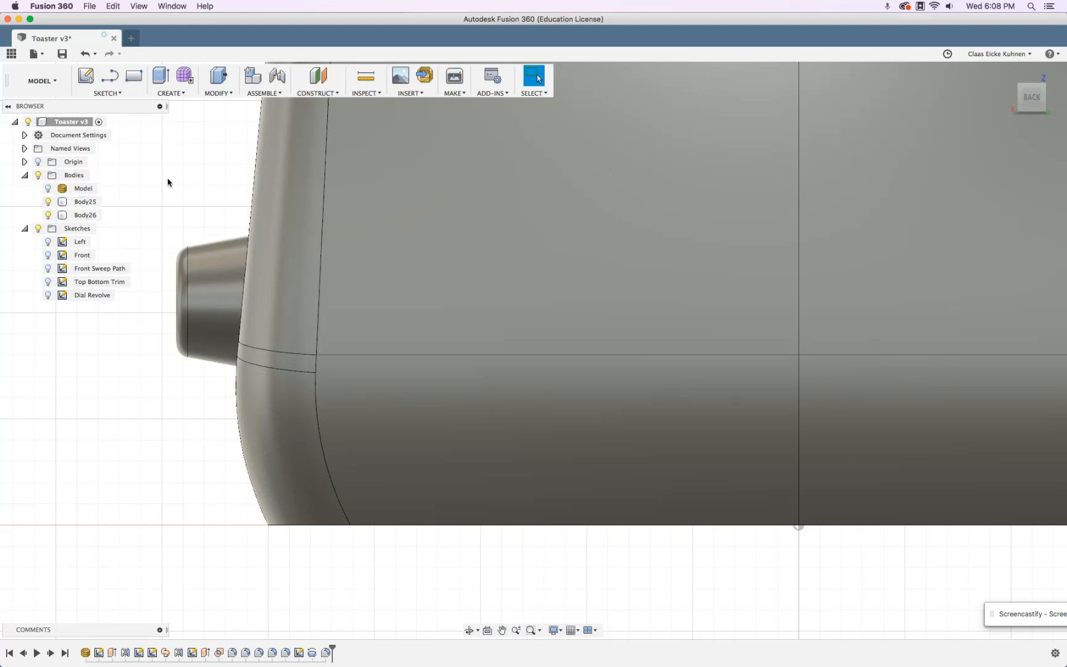
Make the Dial Revolve sketch visible and reopen it for editing.
left_click(48, 295)
left_click(48, 295)
left_click(48, 295)
left_click(48, 295)
right_click(94, 299)
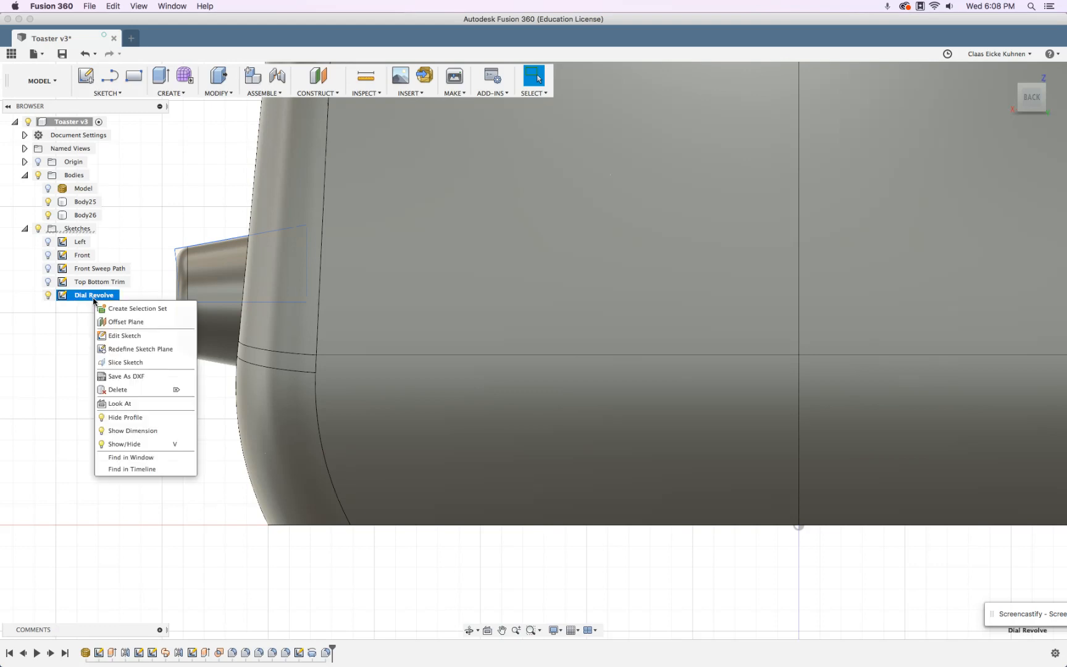
left_click(126, 336)
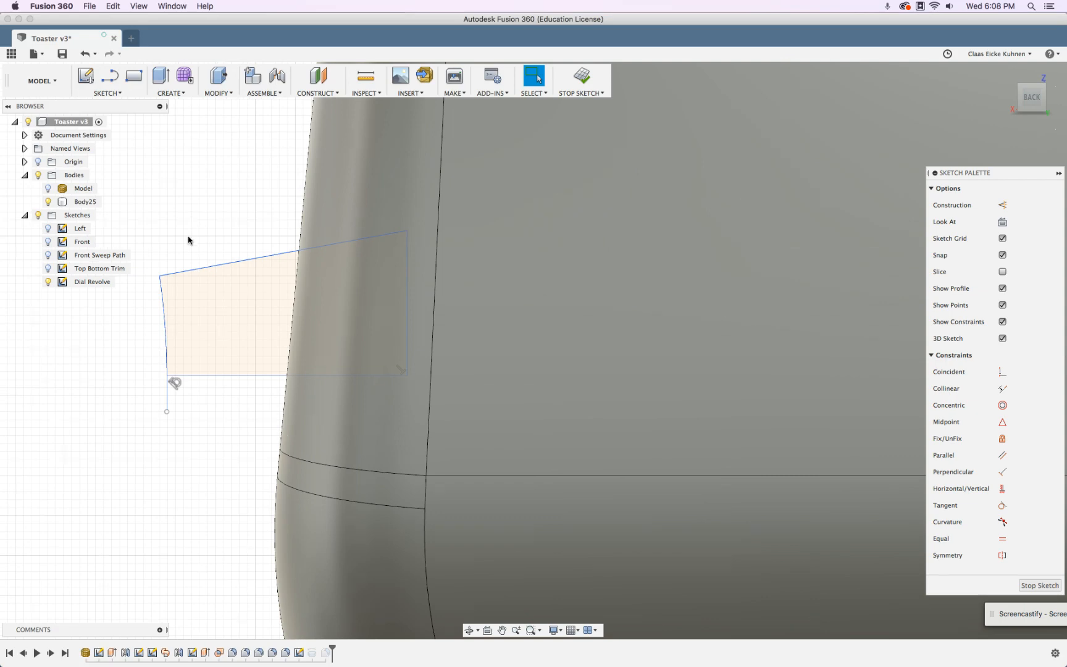
Draw a line about 7.3 mm long just above the knob's sloped upper profile line and make the two lines parallel.
key("l")
scroll(175, 241, "up", 5)
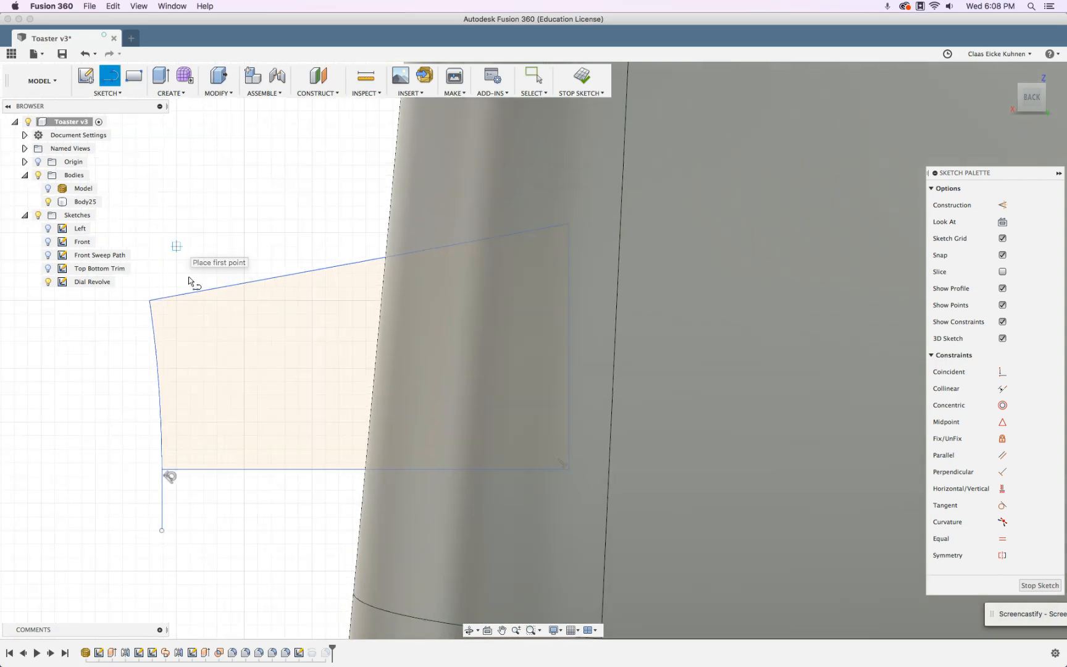
left_click(174, 278)
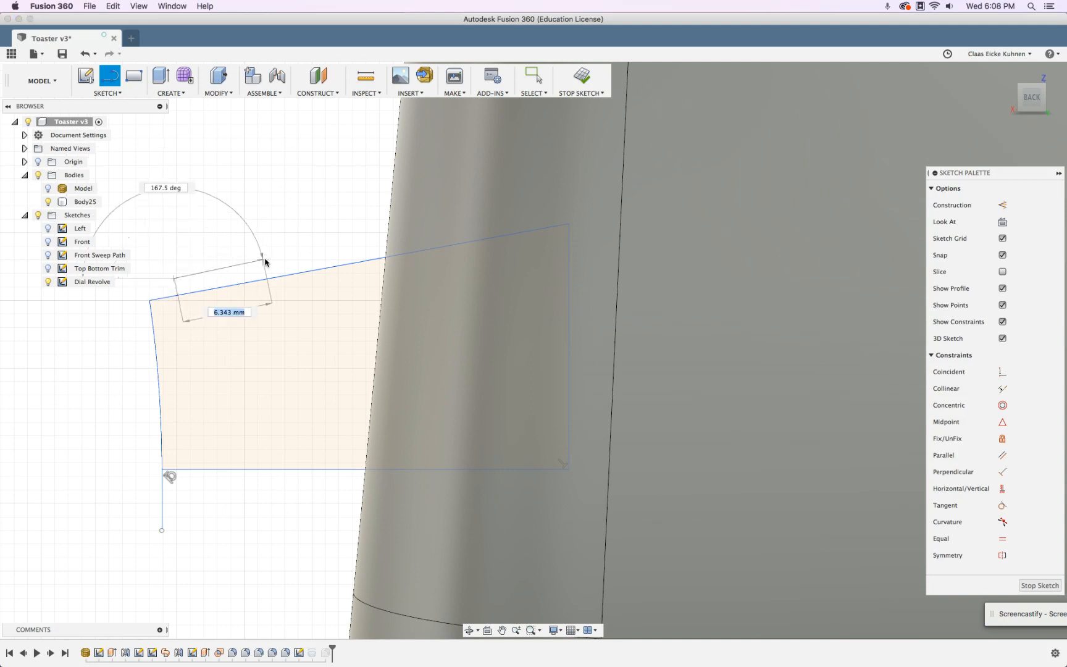
left_click(271, 259)
key("Escape")
left_click(1002, 455)
left_click(235, 266)
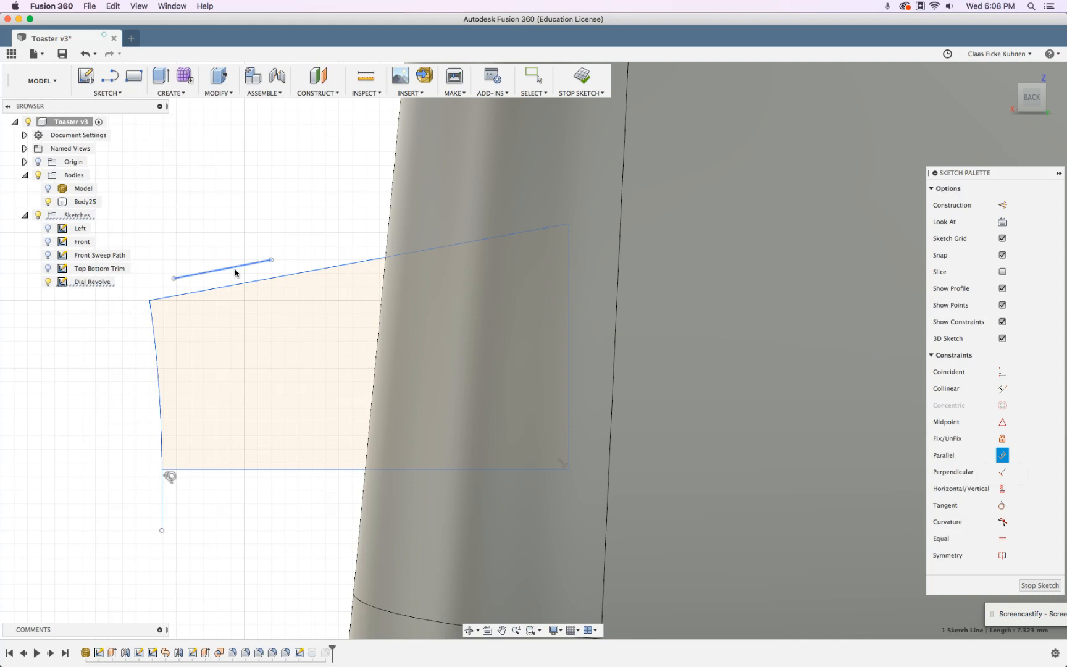
left_click(236, 285)
Connect both ends of the short parallel line to the sloped profile line with small tangent arcs.
key("s")
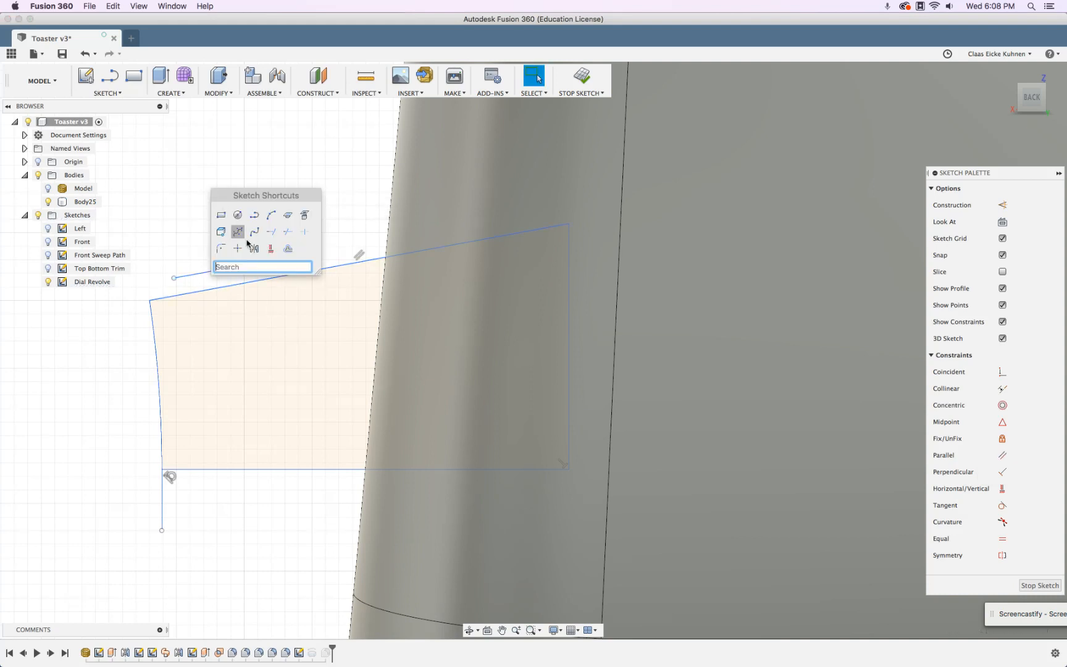
left_click(277, 224)
left_click(271, 260)
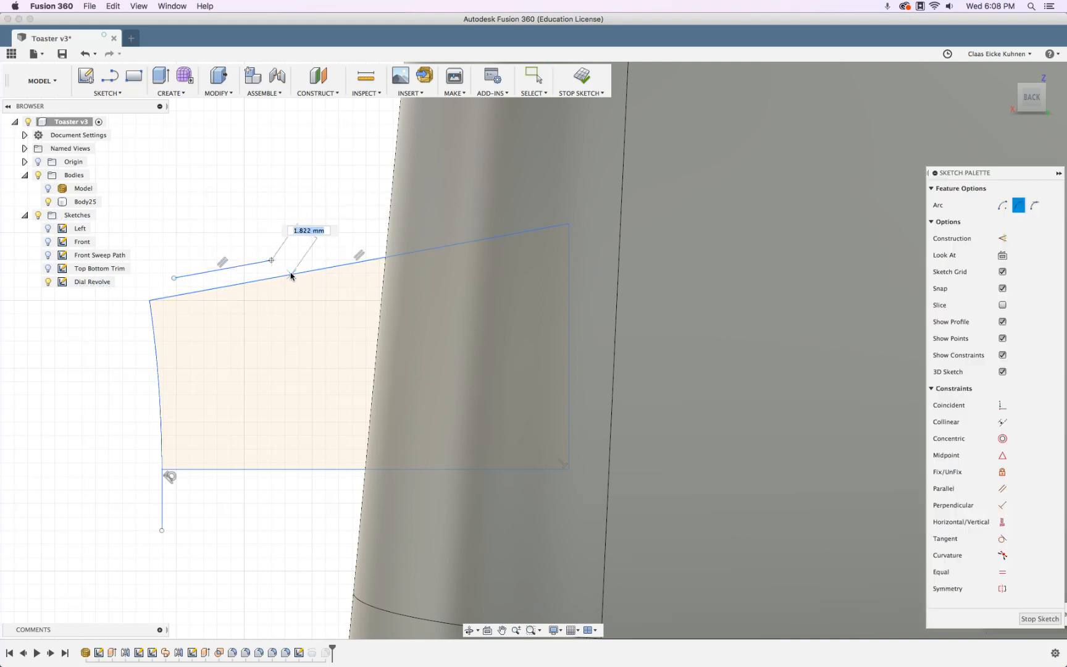
left_click(174, 278)
left_click(164, 291)
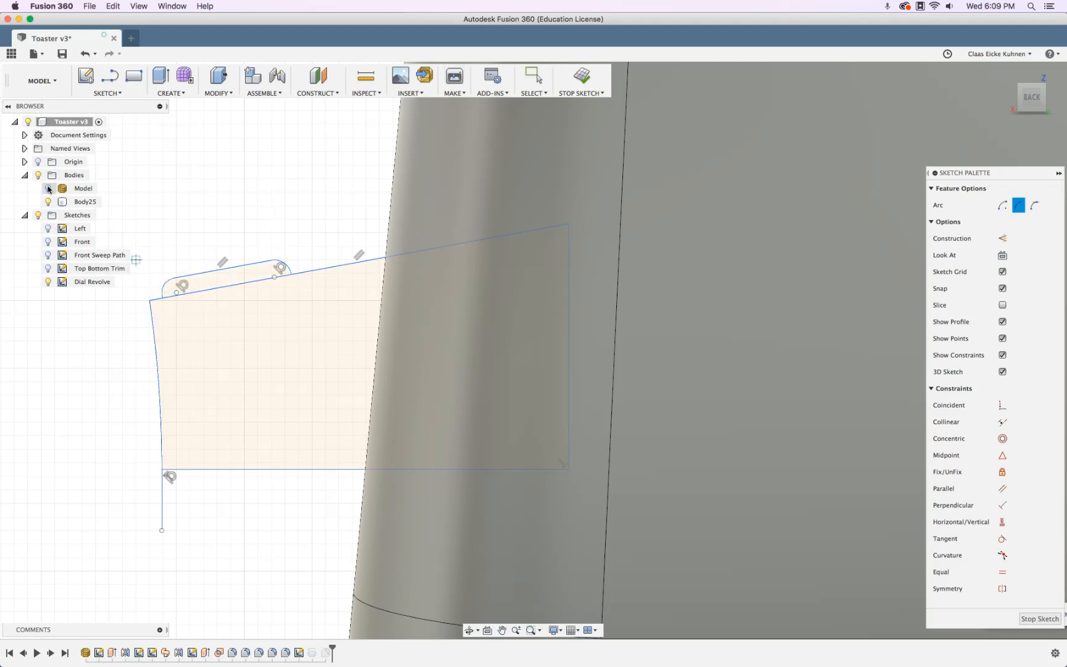
Compare the profile with the scan, finish the sketch and hide the scan.
scroll(309, 307, "down", 5)
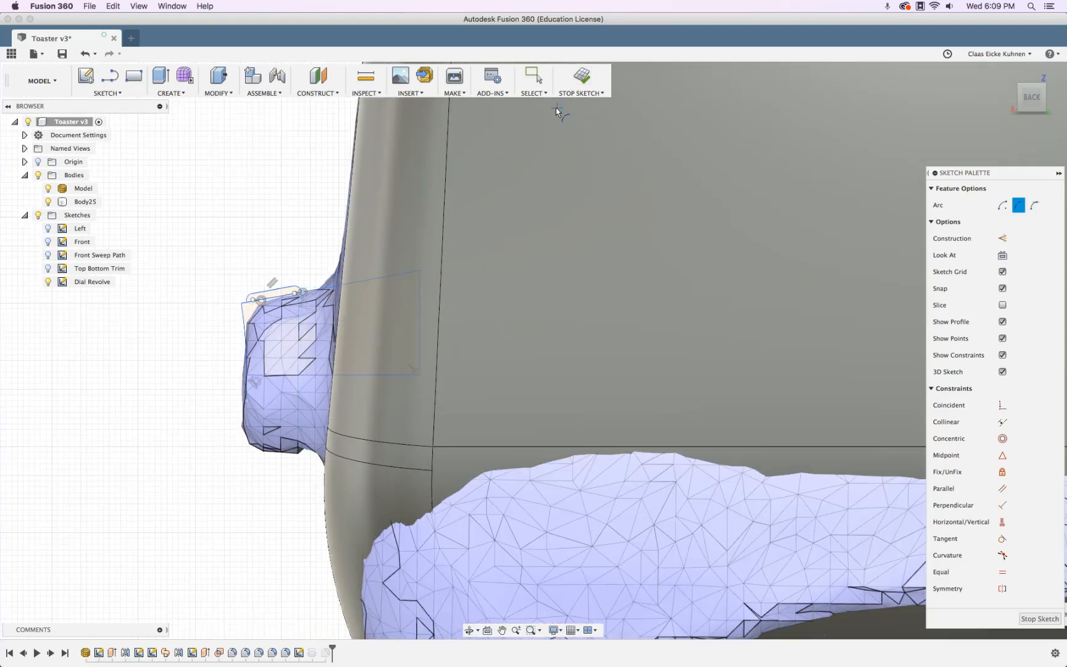
left_click(582, 80)
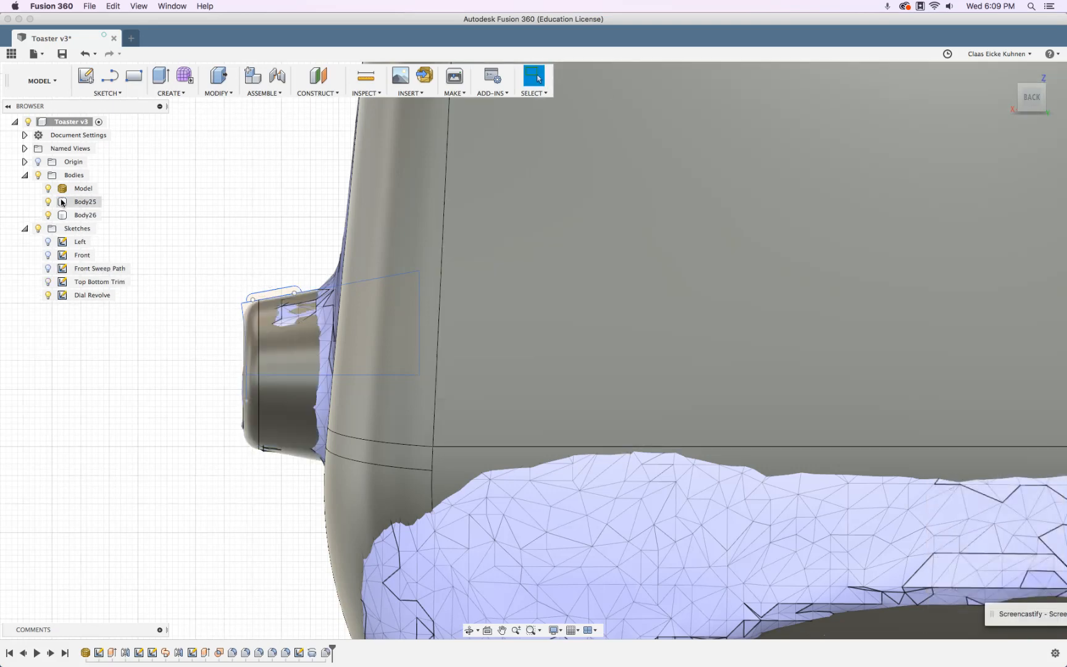
left_click(48, 188)
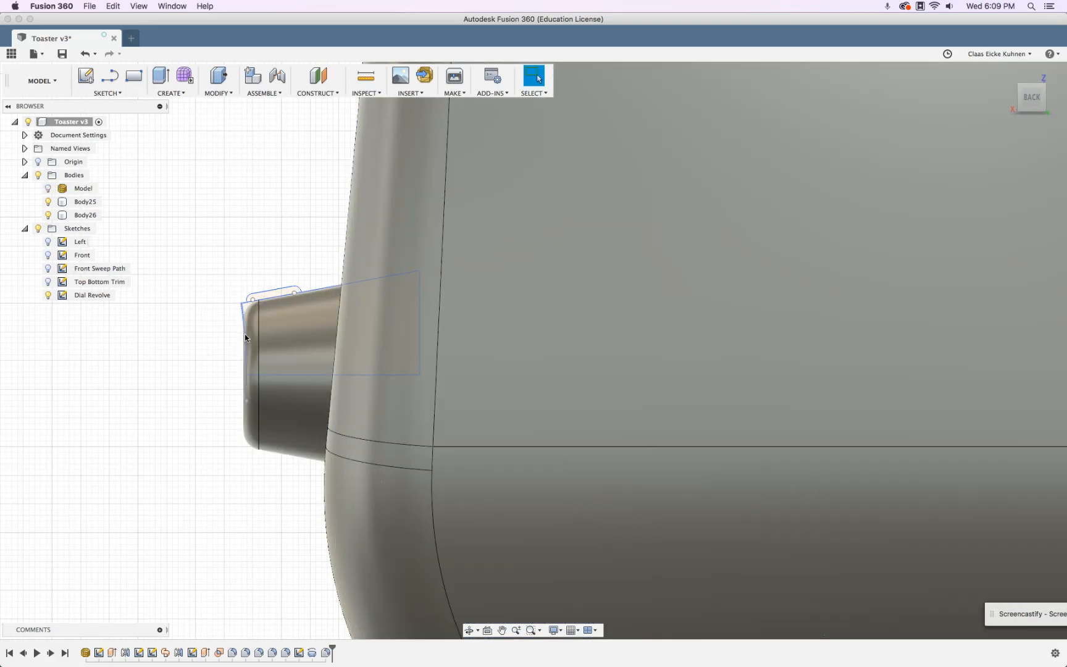
Try to move the inner arc's centre point along the knob profile toward the toaster body, and undo the move.
scroll(245, 336, "up", 5)
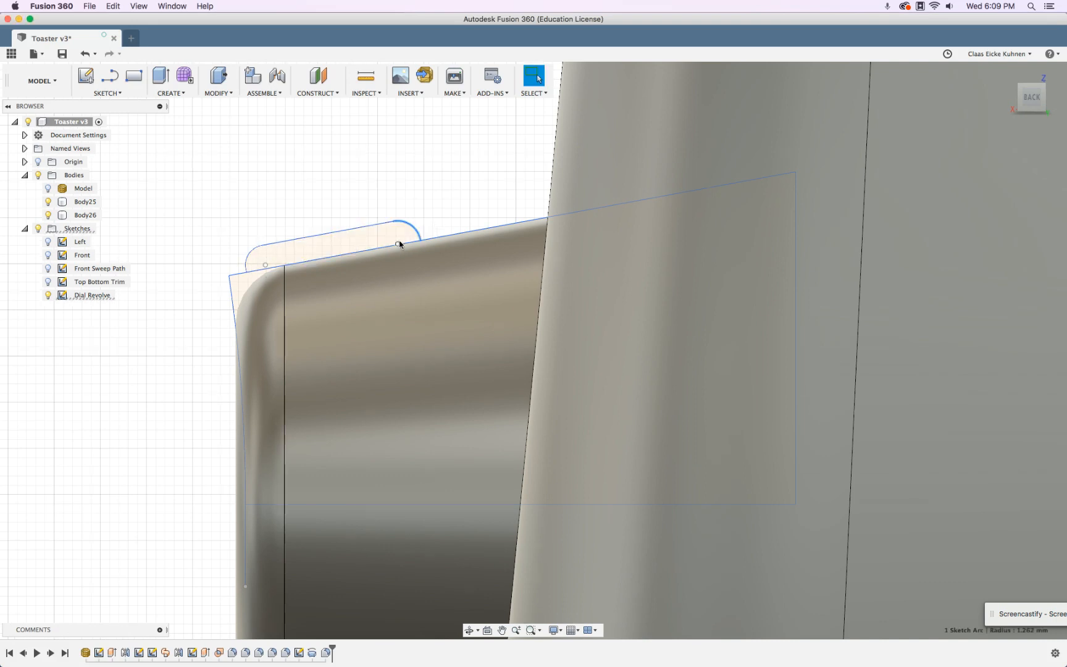
mouse_move(398, 242)
left_mouse_down()
mouse_move(483, 229)
mouse_move(457, 203)
mouse_move(458, 244)
left_mouse_up()
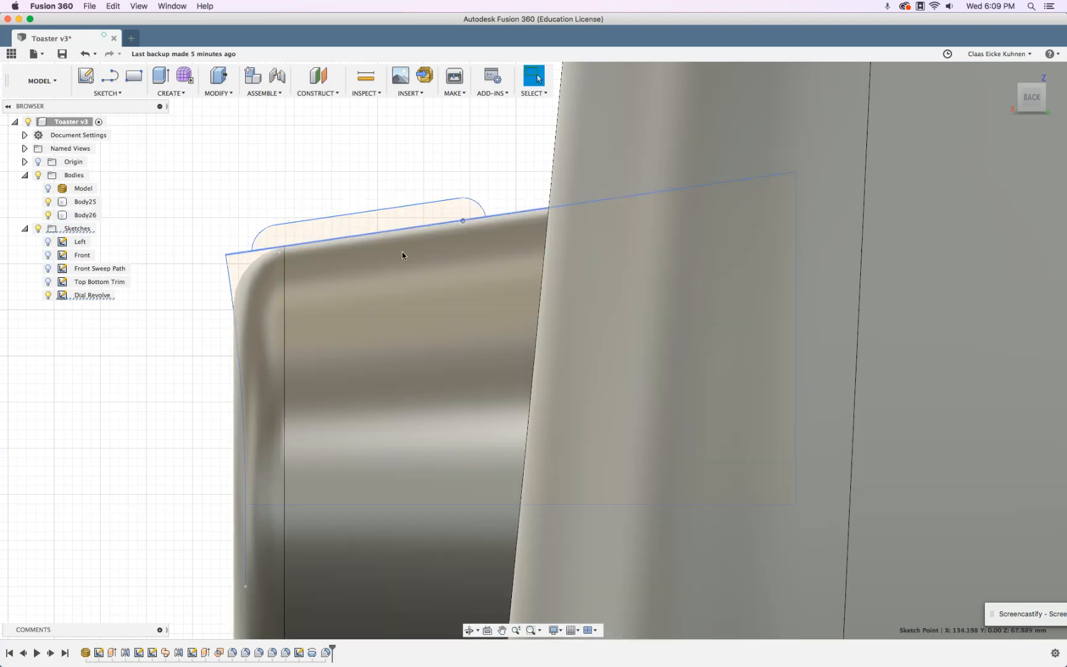
left_click(402, 251)
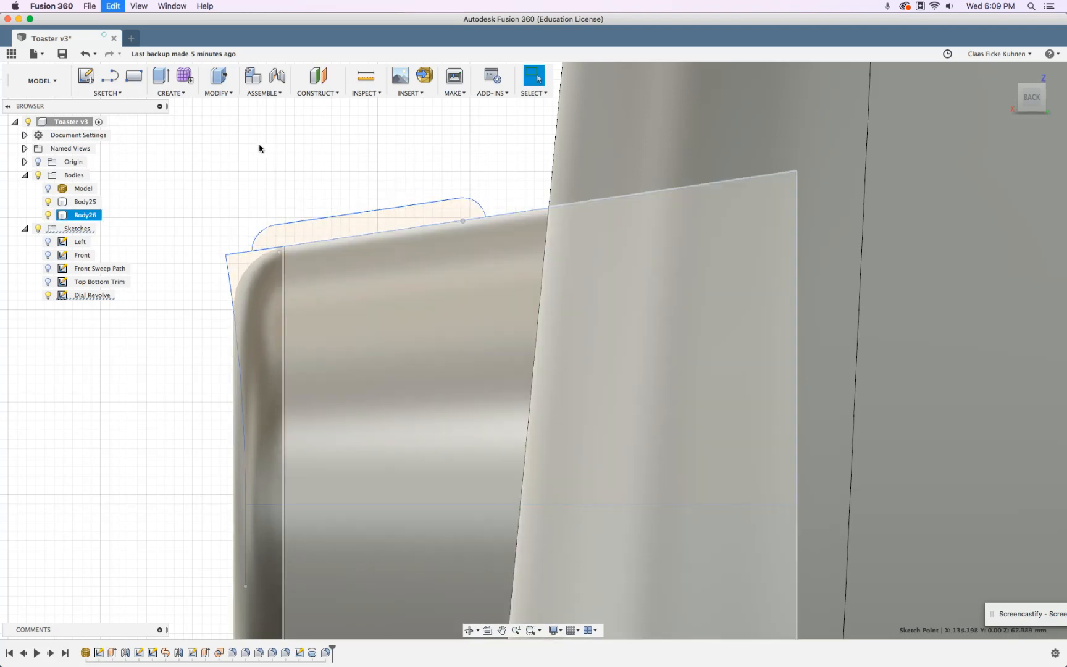
key("super+z")
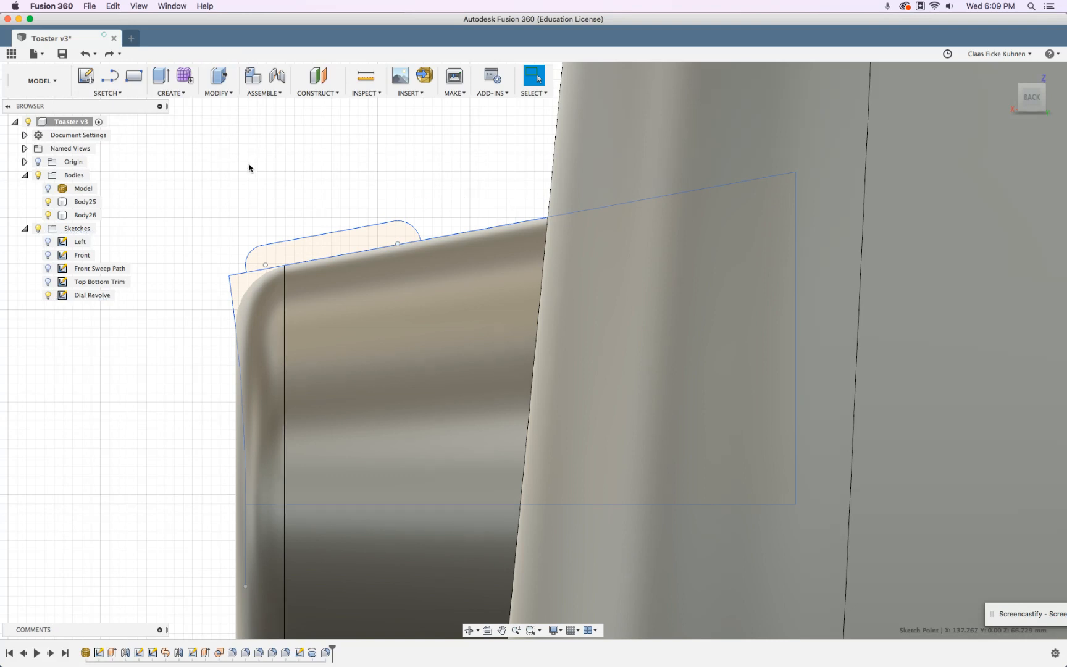
Reopen the Dial Revolve sketch for editing and fix the knob's sloped upper profile line in place.
right_click(104, 296)
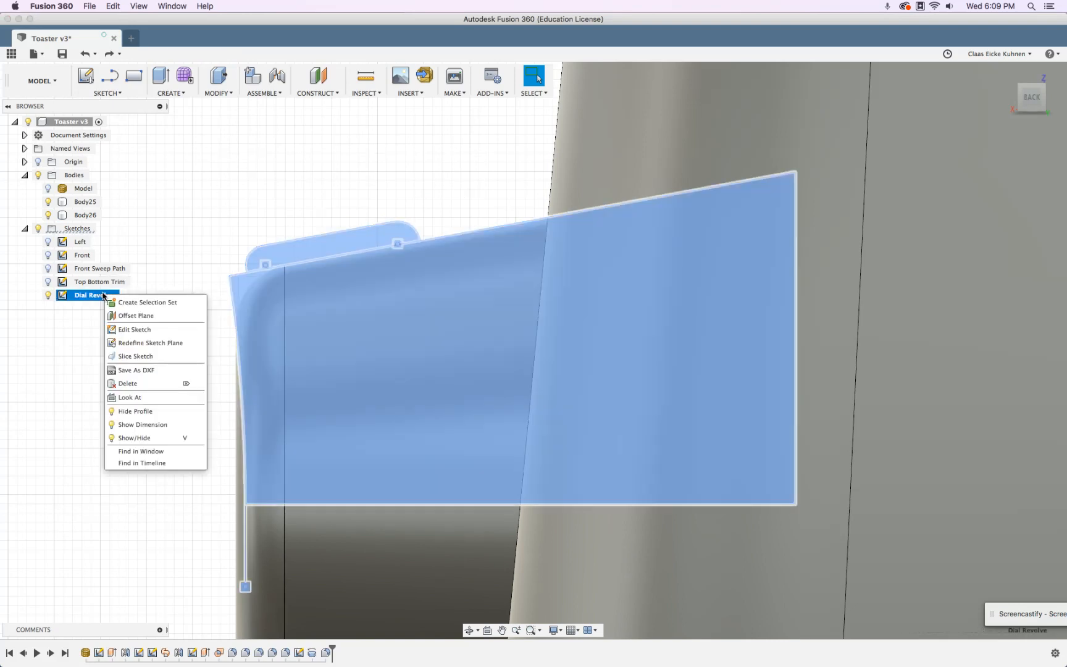
left_click(130, 330)
scroll(465, 229, "down", 3)
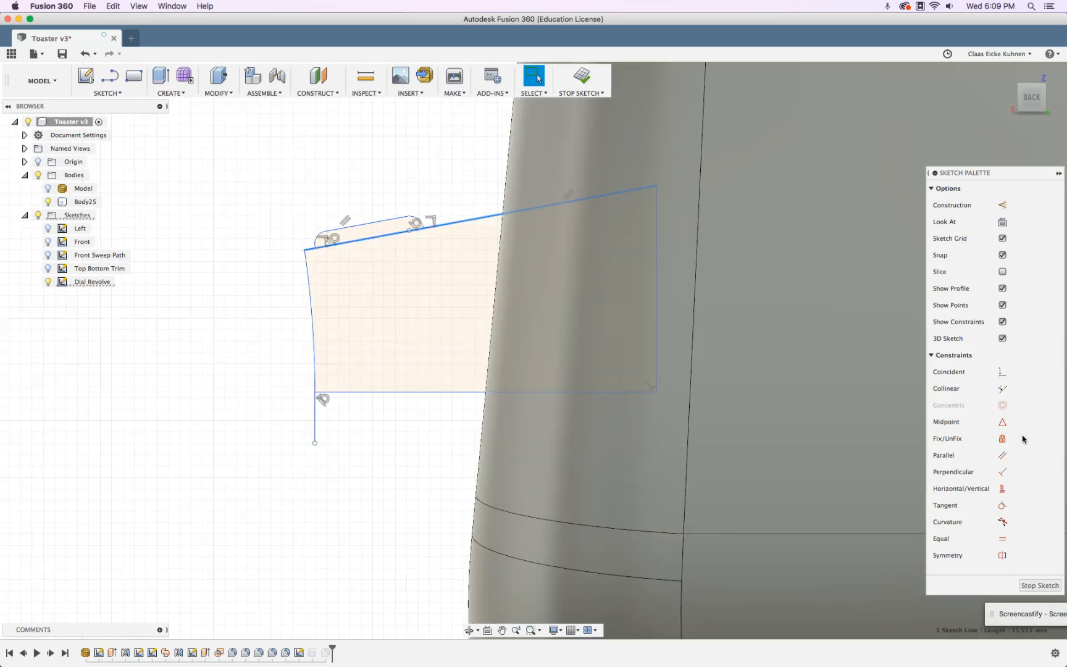
left_click(1003, 439)
Place both arc centres on the fixed sloped line, constraining the inner one as coincident, and shift the inner centre along the line.
scroll(460, 248, "up", 5)
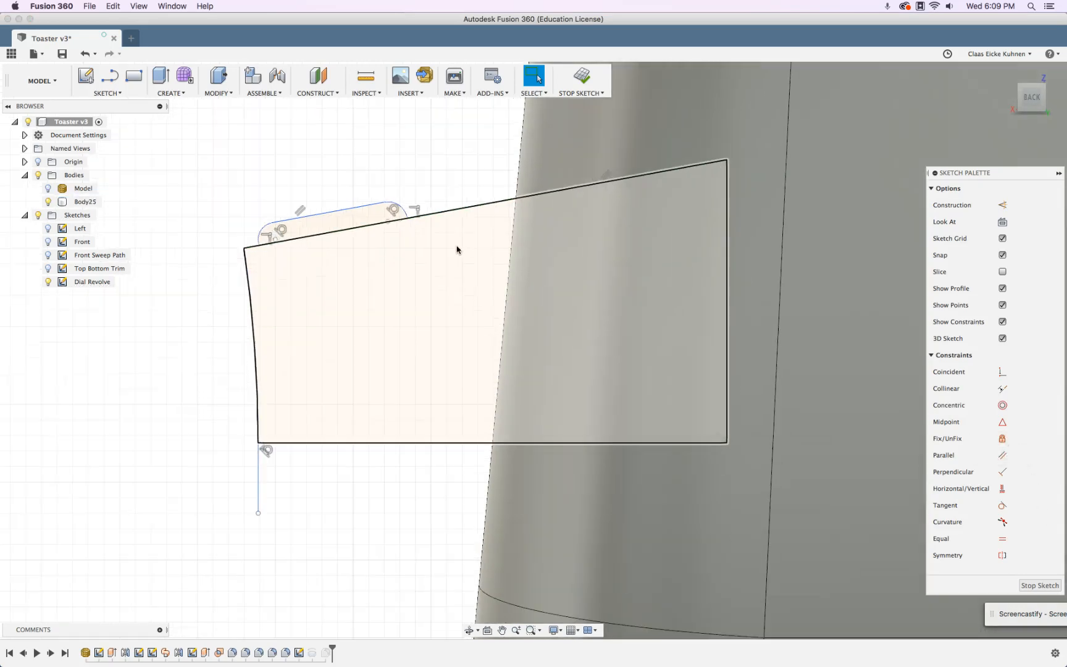
left_click_drag(182, 236, 187, 241)
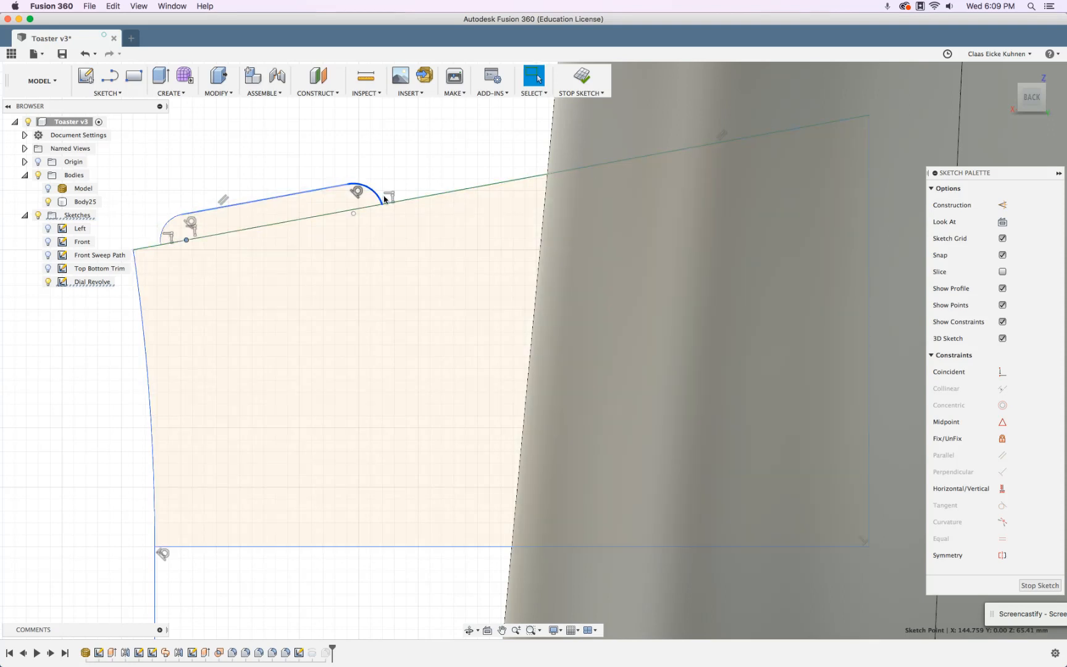
left_click_drag(355, 221, 359, 204)
left_click(627, 238)
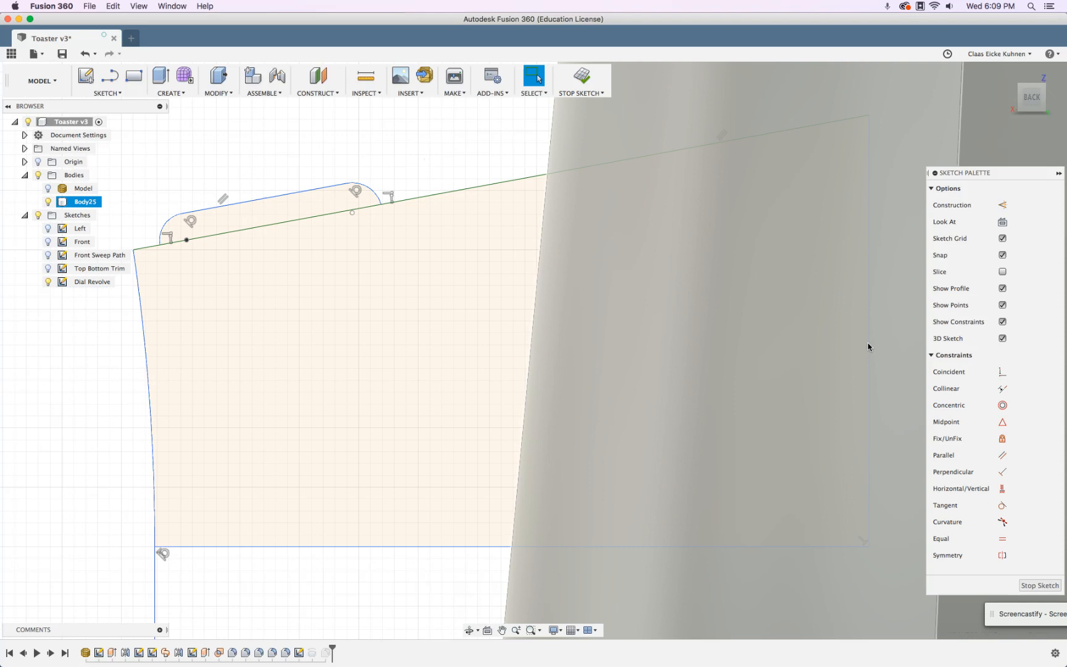
left_click(1002, 372)
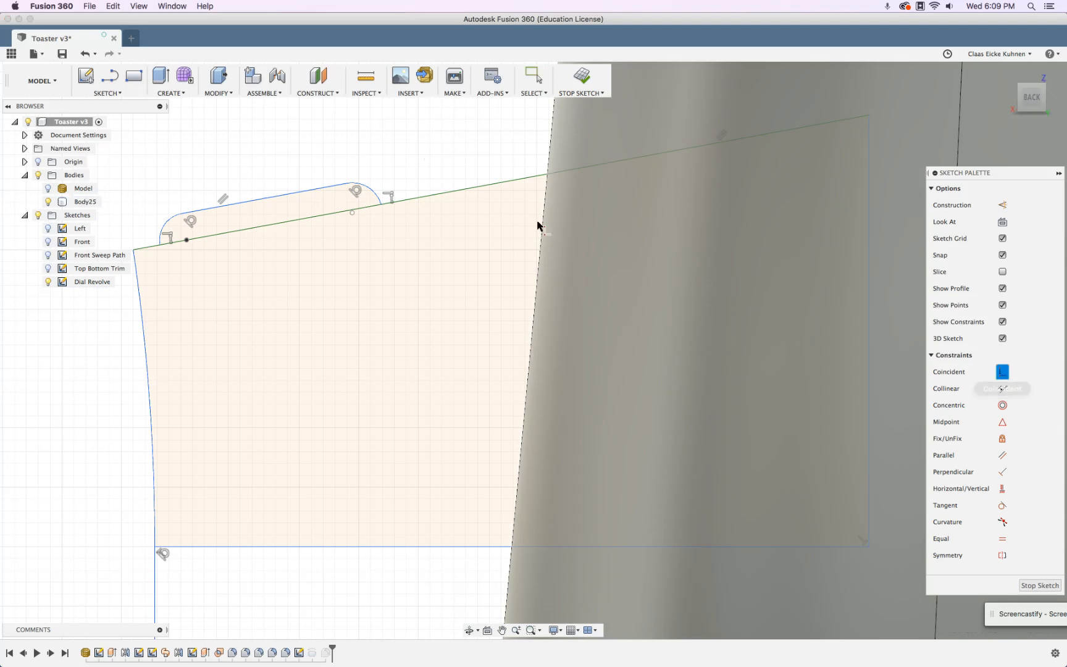
left_click(354, 214)
left_click(362, 208)
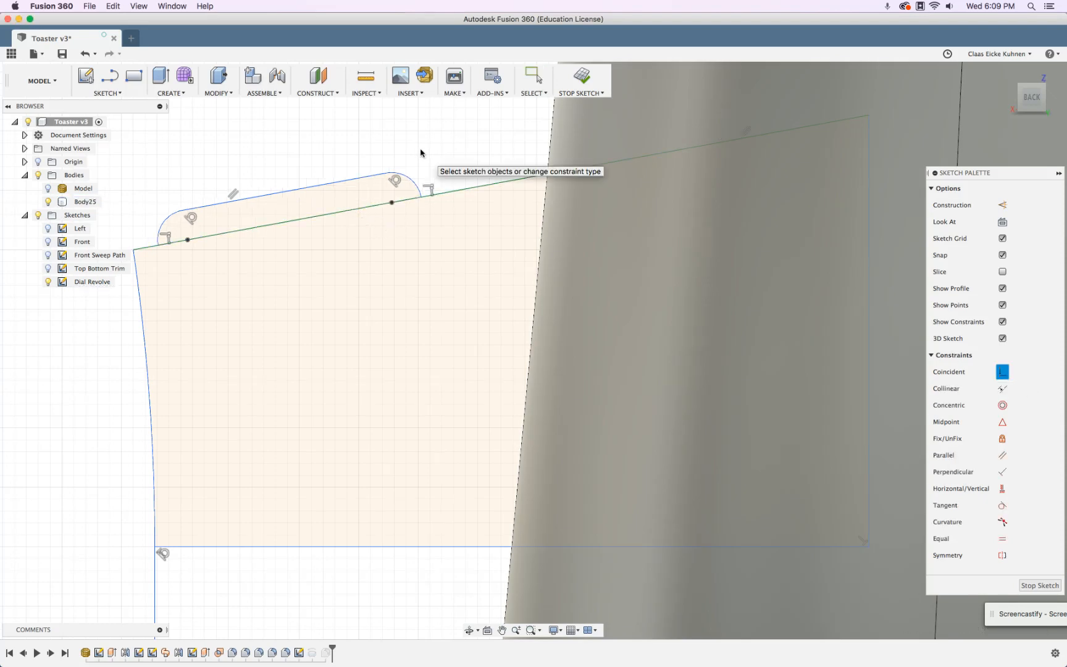
key("Escape")
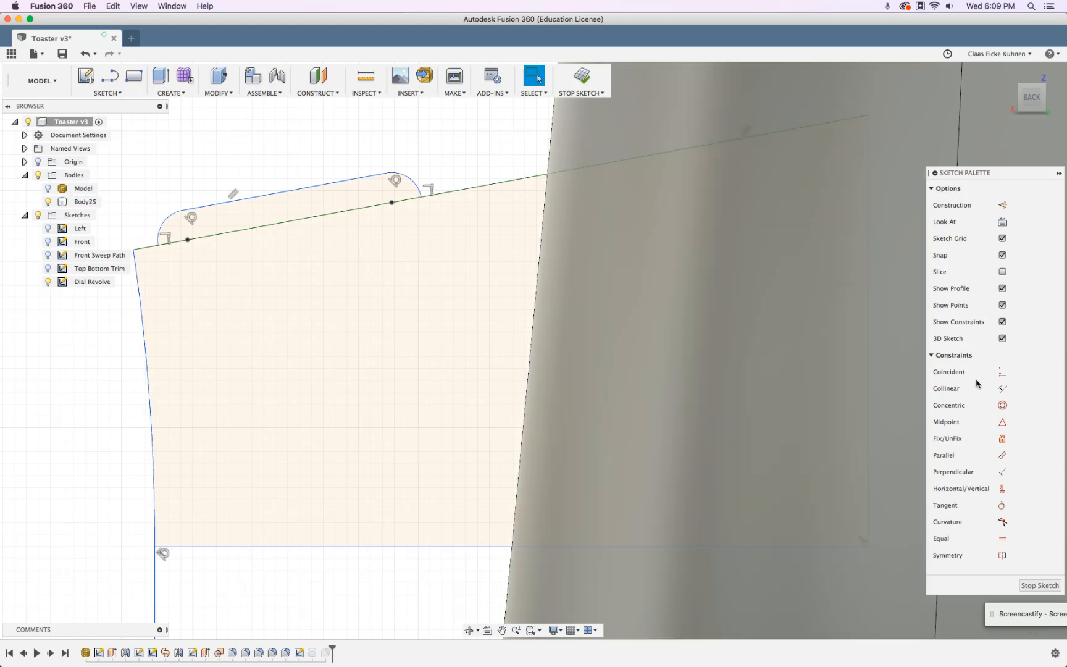
left_click(388, 207)
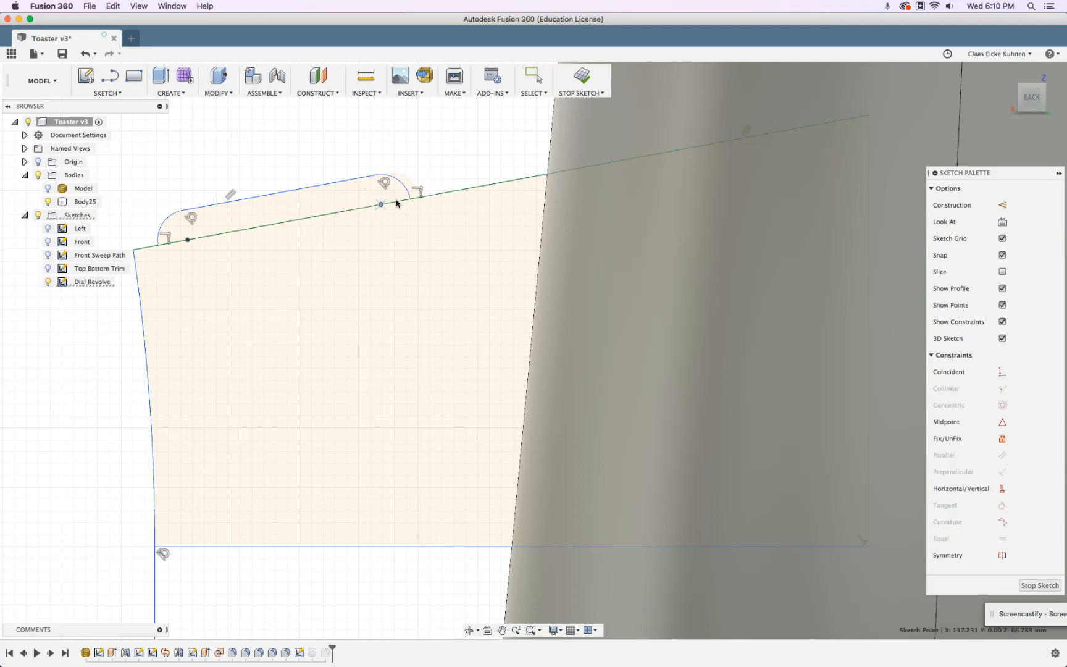
Move the rounded indicator profile inward along the dial's slanted edge, checking it against the displayed scan mesh, and finish the sketch.
left_click_drag(188, 239, 204, 237)
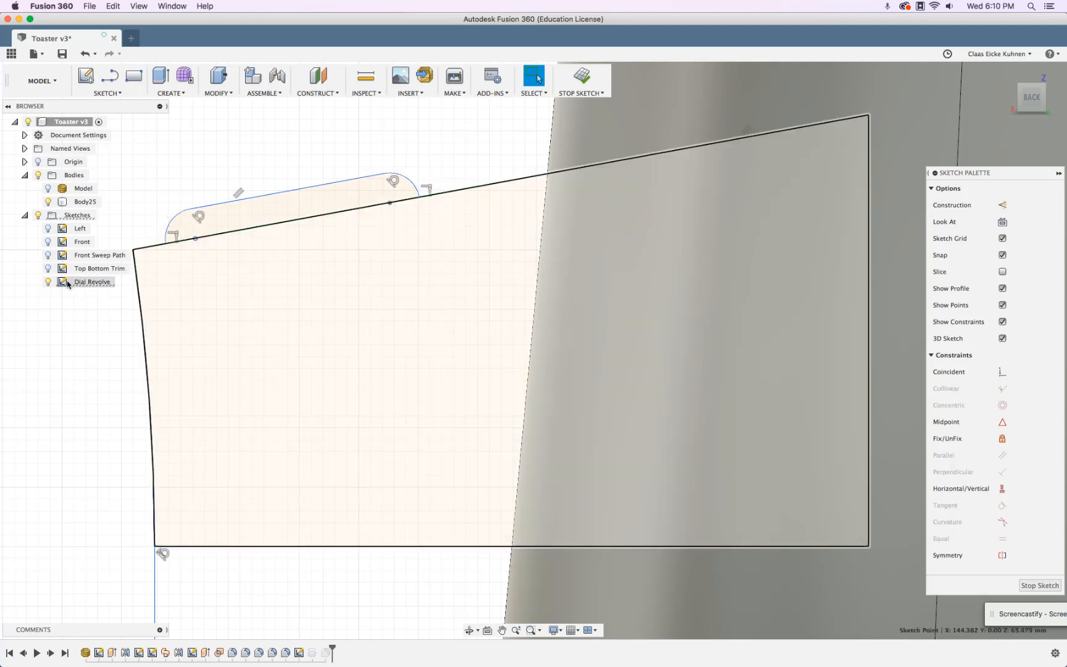
left_click(52, 202)
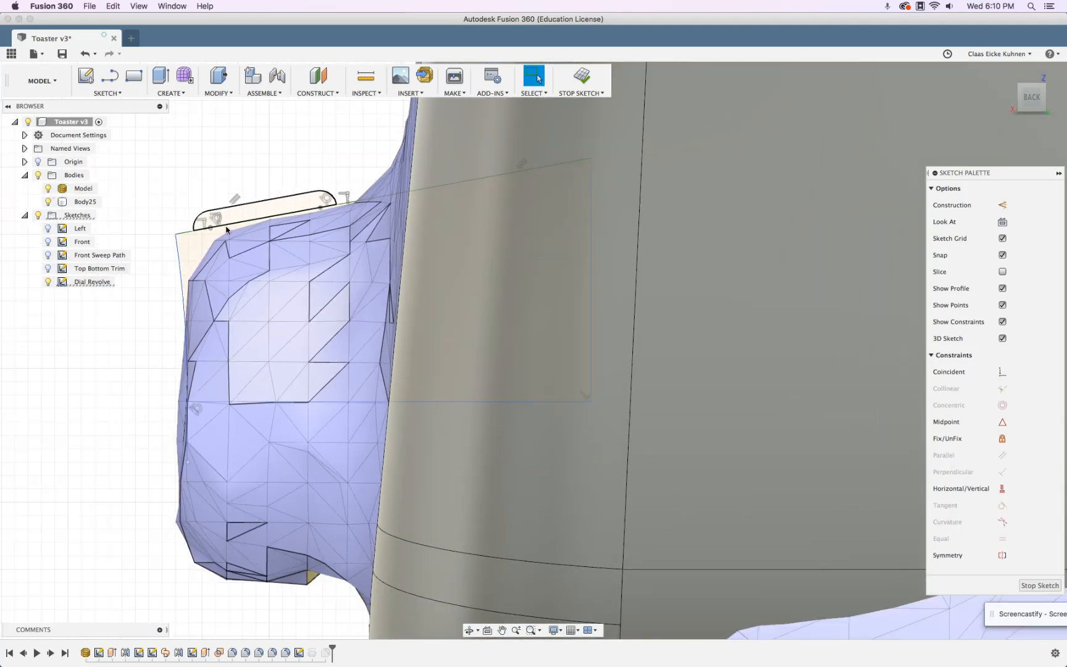
left_click(582, 77)
scroll(245, 228, "up", 3)
left_click_drag(200, 228, 237, 217)
scroll(238, 217, "down", 3)
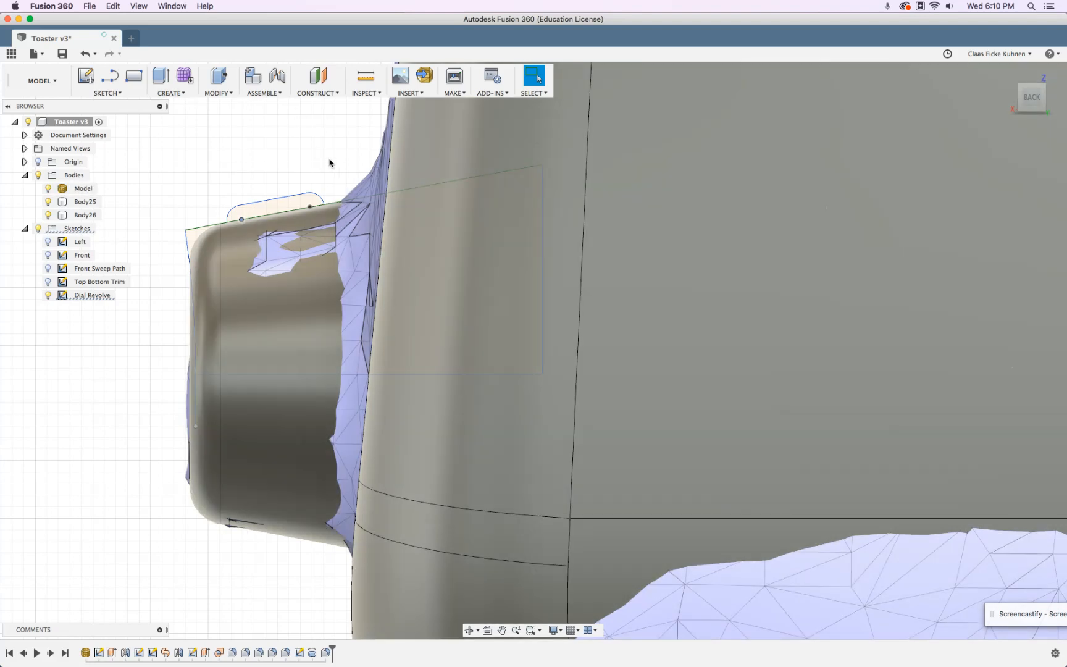
Revolve the rounded indicator profile 360 degrees around the dial's slanted sketch line with the Join operation.
left_click(323, 204)
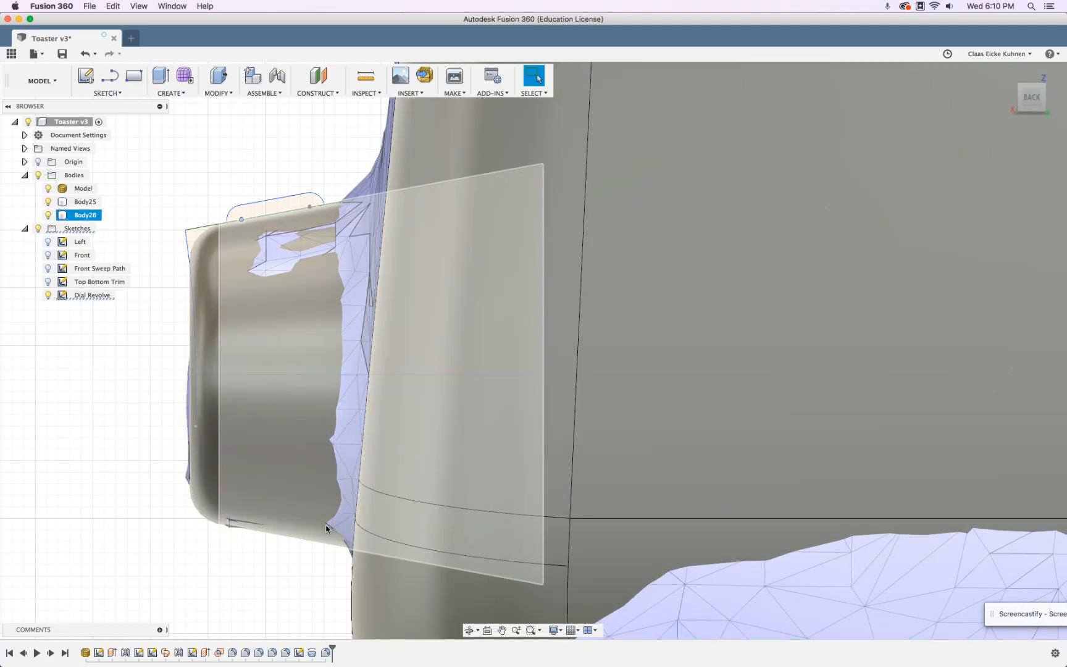
left_click(326, 551)
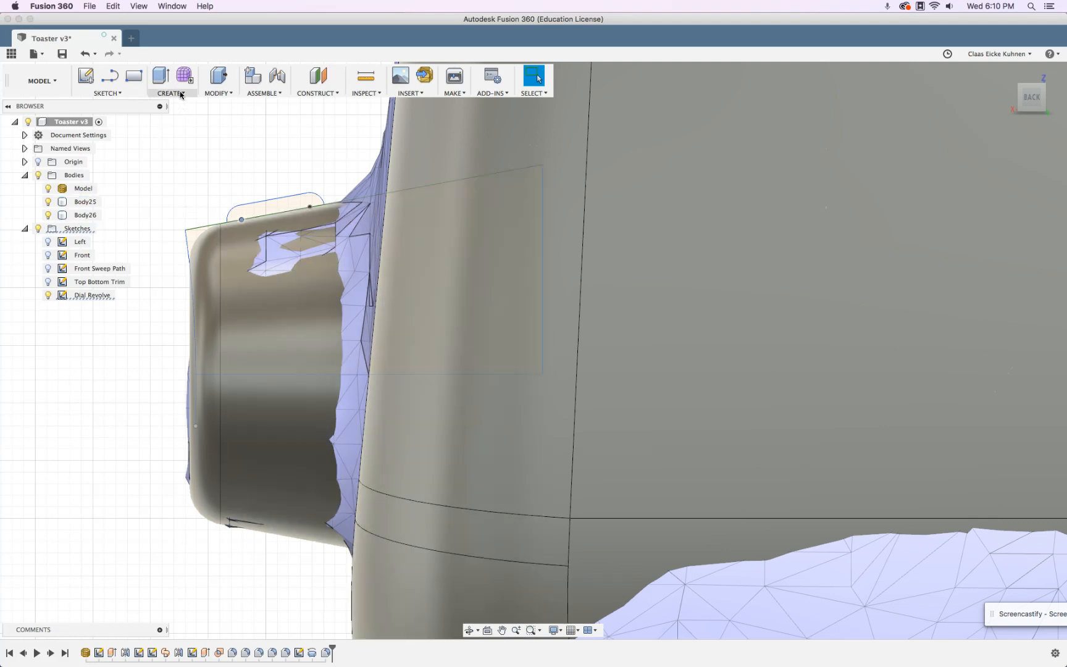
left_click(181, 93)
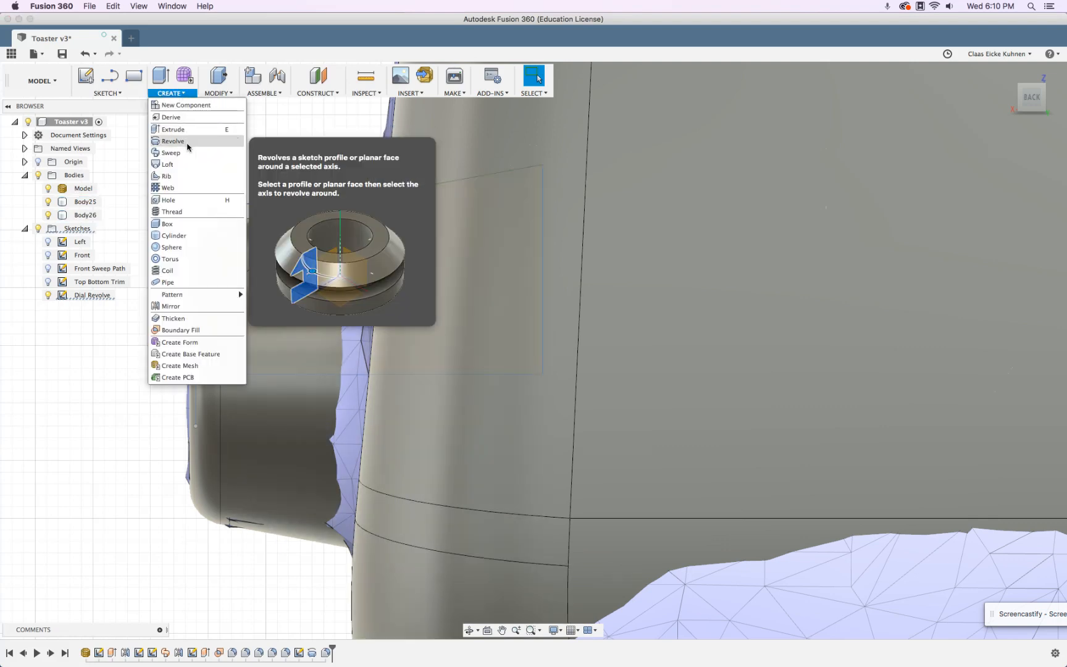
left_click(173, 141)
left_click(275, 209)
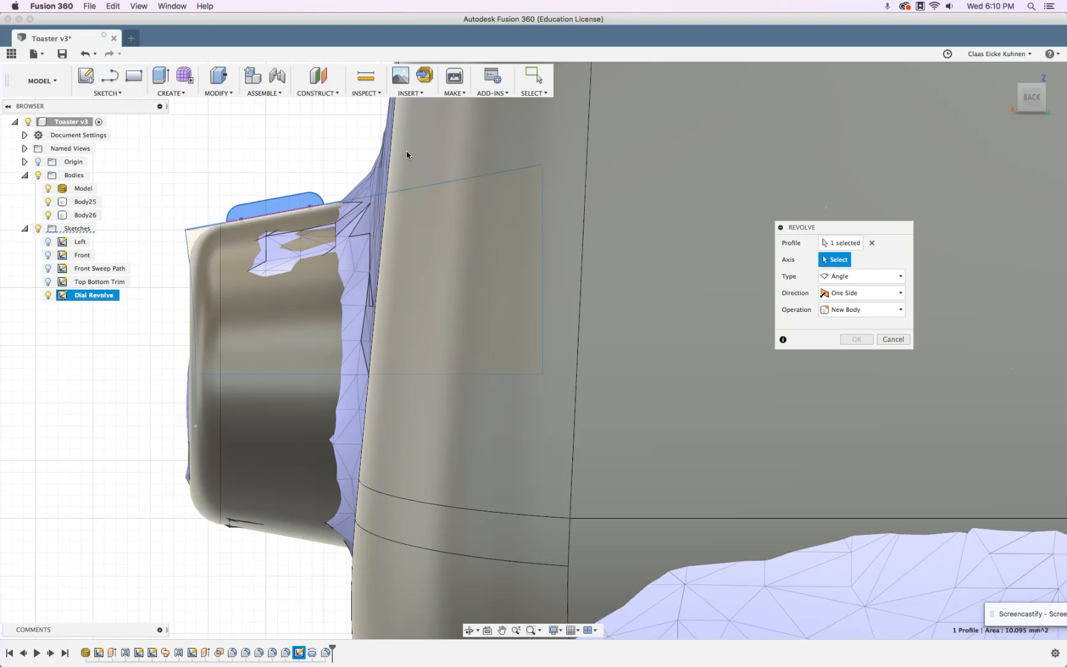
left_click(207, 226)
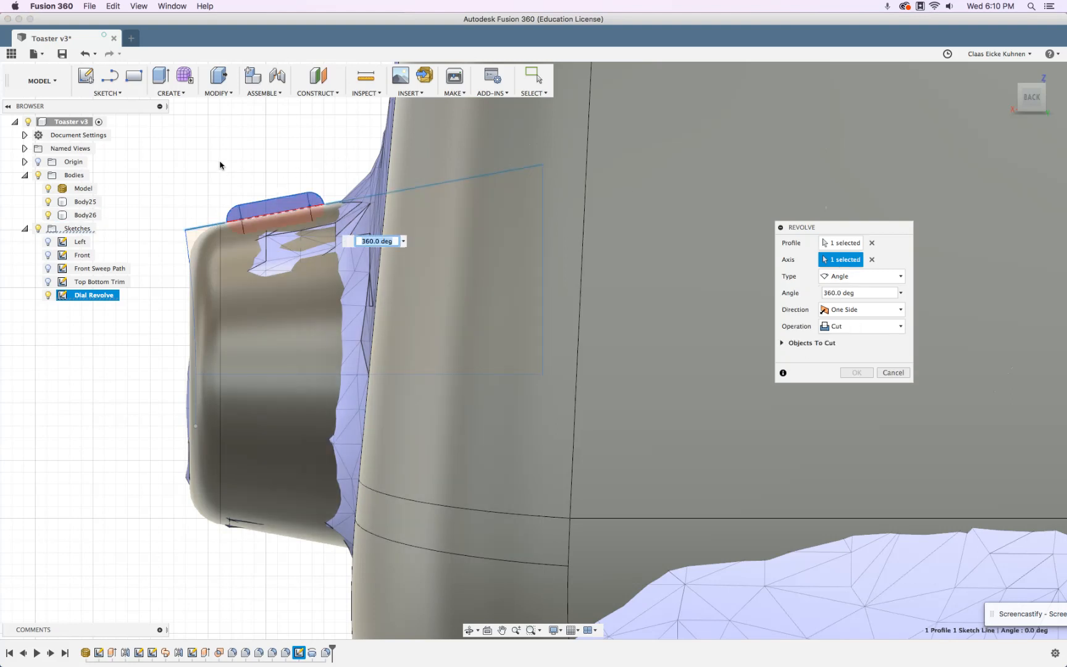
left_click(859, 326)
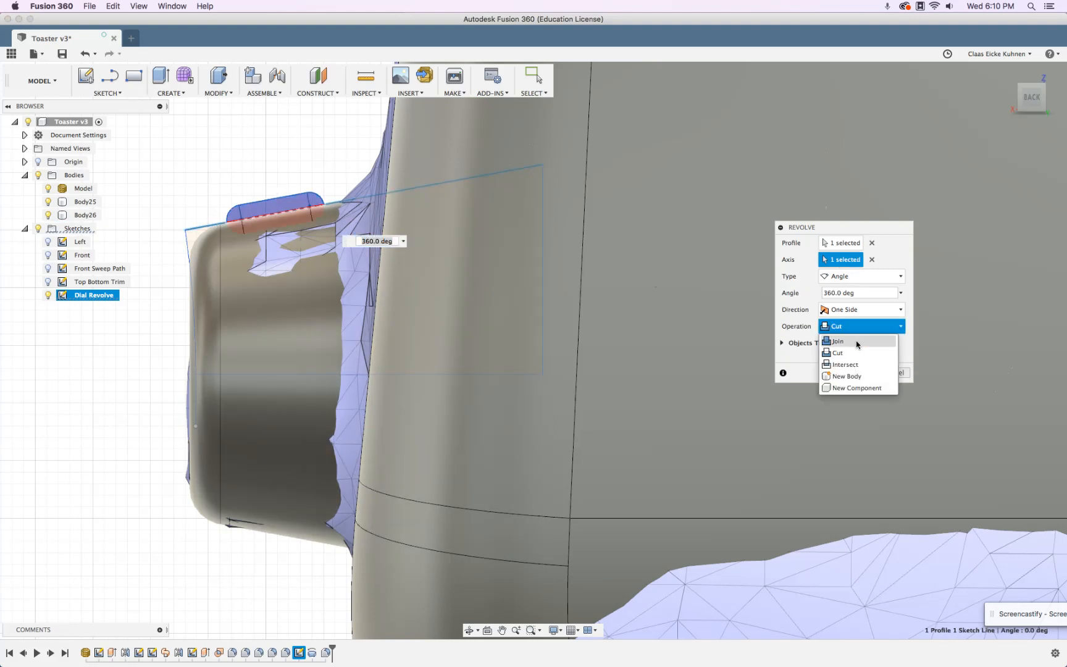
left_click(856, 342)
left_click(842, 356)
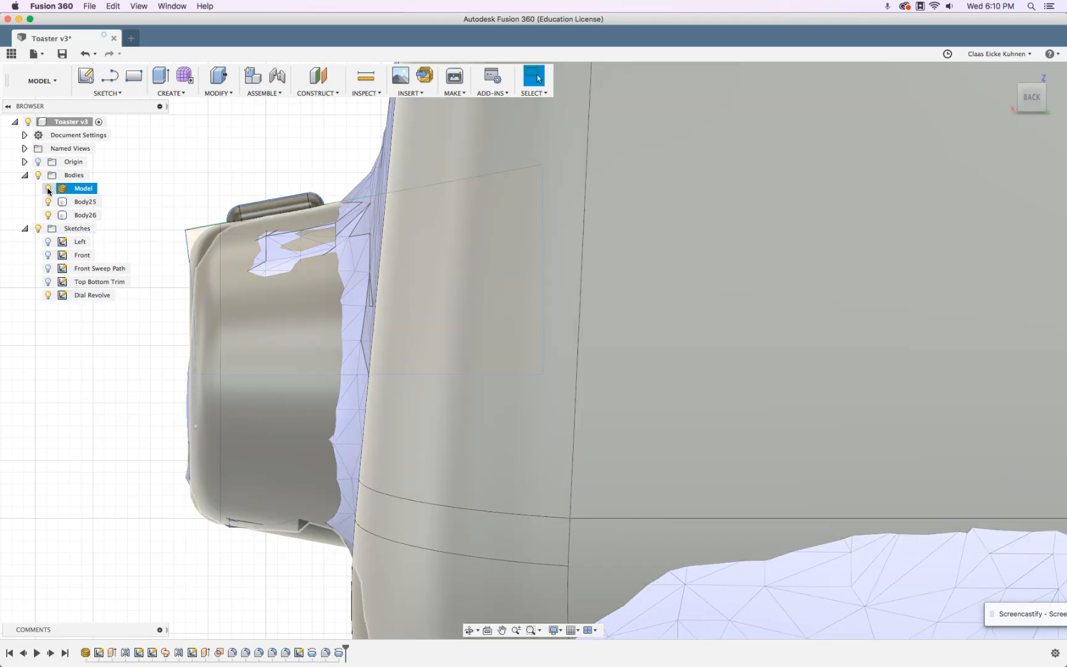
Hide the scan mesh and the sketches and inspect the dial with its indicator on the toaster body.
left_click(49, 191)
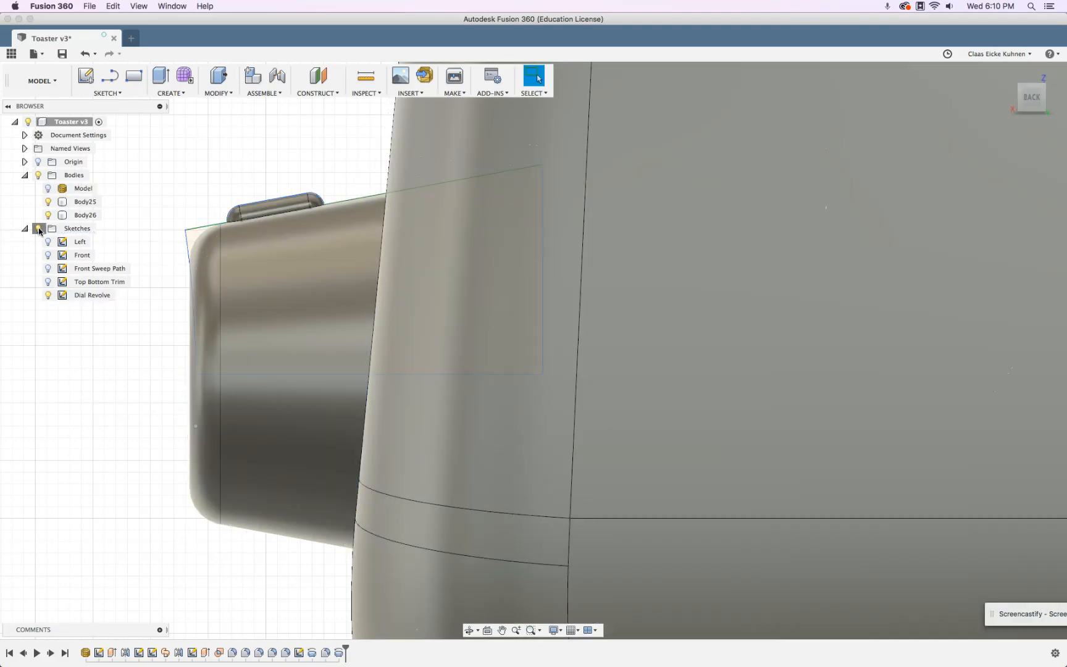
middle_click_drag(229, 188, 394, 197, "shift")
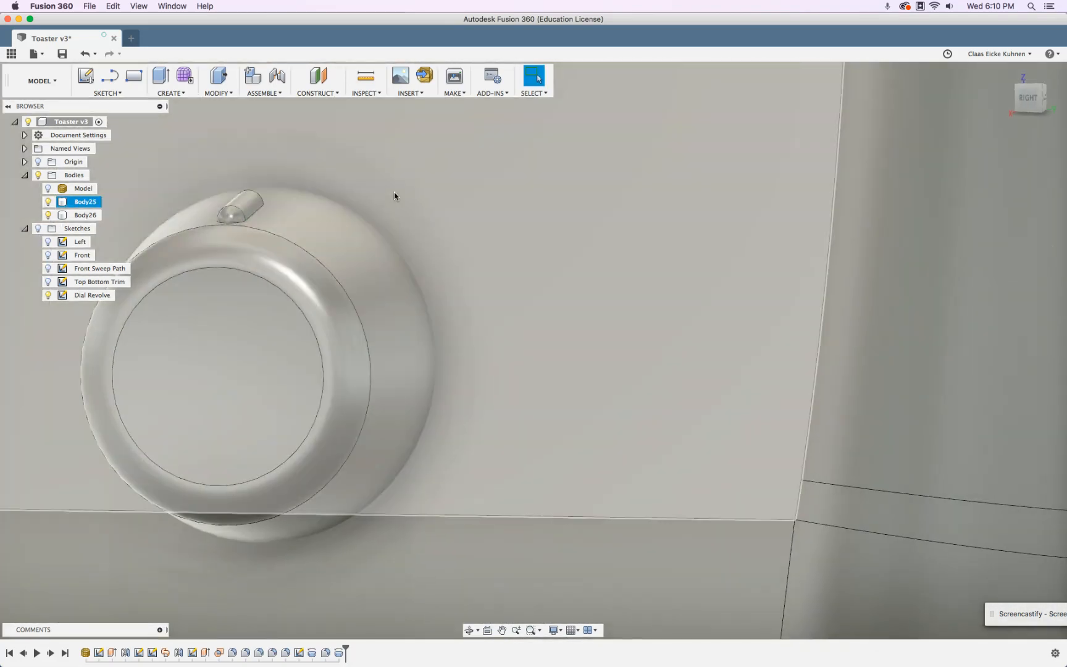
mouse_move(394, 197)
middle_mouse_down("shift")
mouse_move(422, 188)
mouse_move(365, 220)
mouse_move(436, 205)
mouse_move(536, 208)
mouse_move(385, 202)
middle_mouse_up("shift")
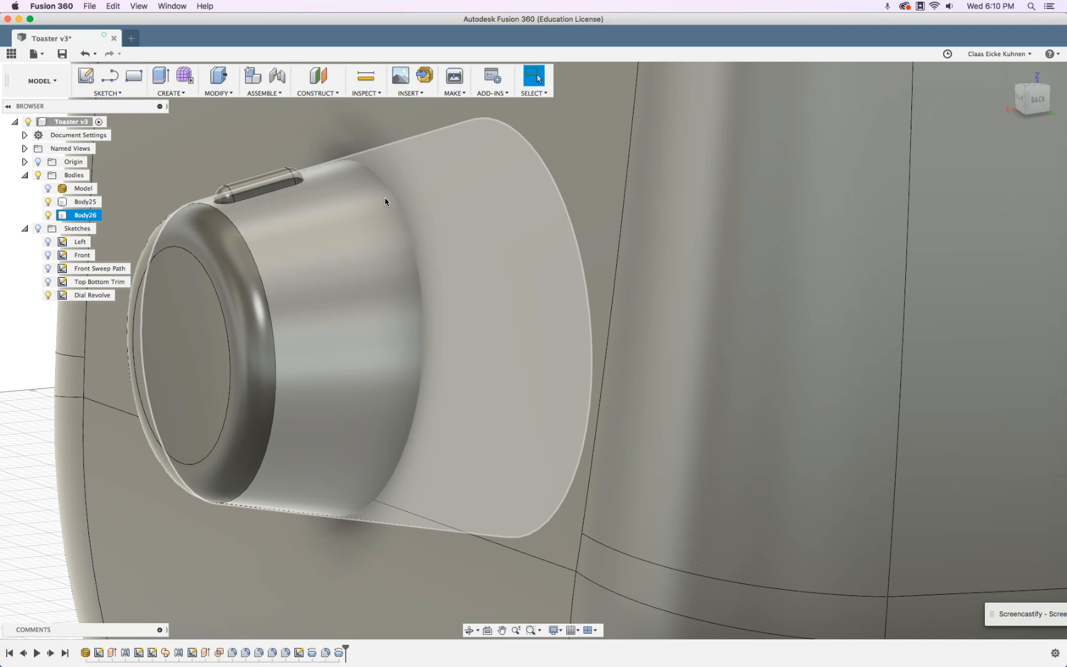
scroll(203, 170, "down", 1)
scroll(204, 173, "down", 5)
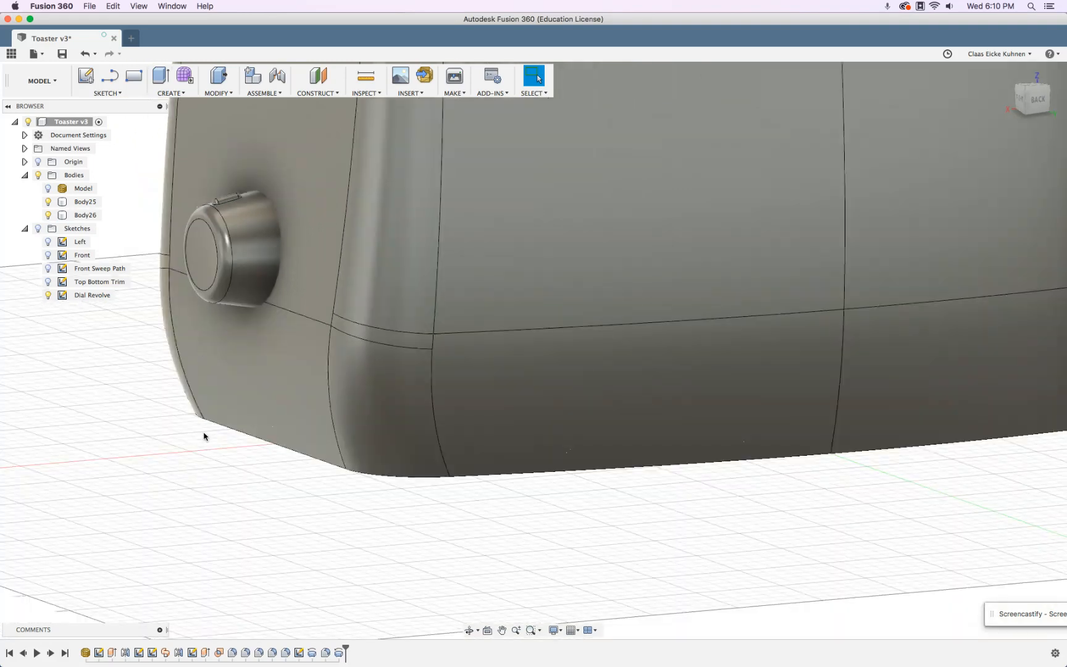
scroll(223, 423, "down", 5)
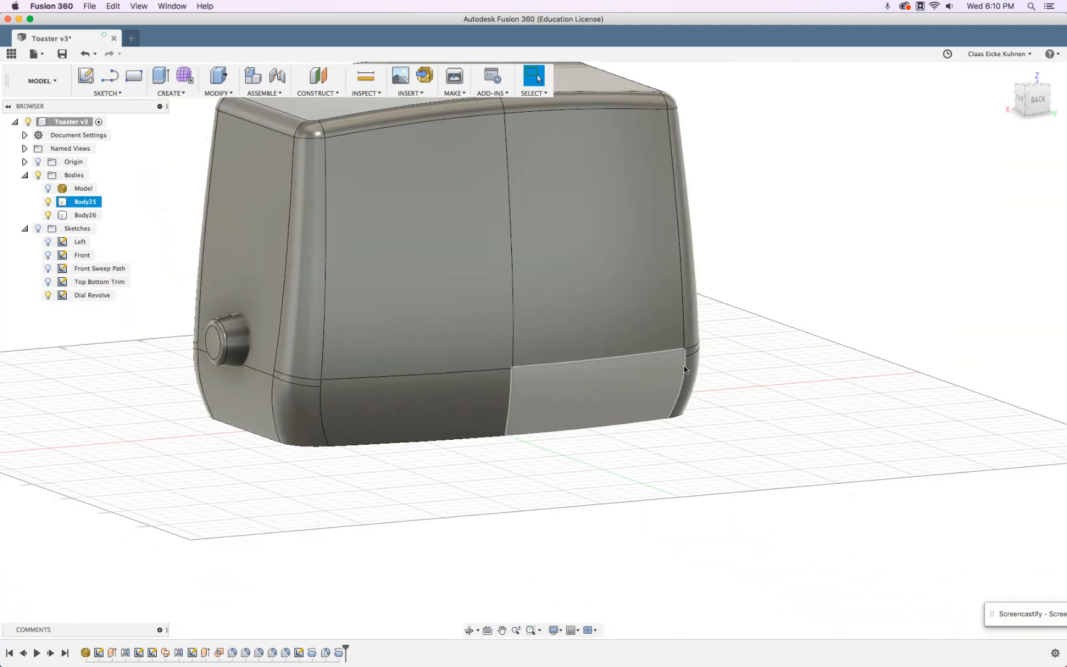
Display only the scan mesh and examine its end recess, dial and bread slots from above and from the back.
left_click(48, 201)
left_click(49, 215)
left_click(48, 189)
middle_click_drag(167, 240, 177, 250, "shift")
middle_click_drag(176, 250, 215, 320)
scroll(221, 319, "up", 5)
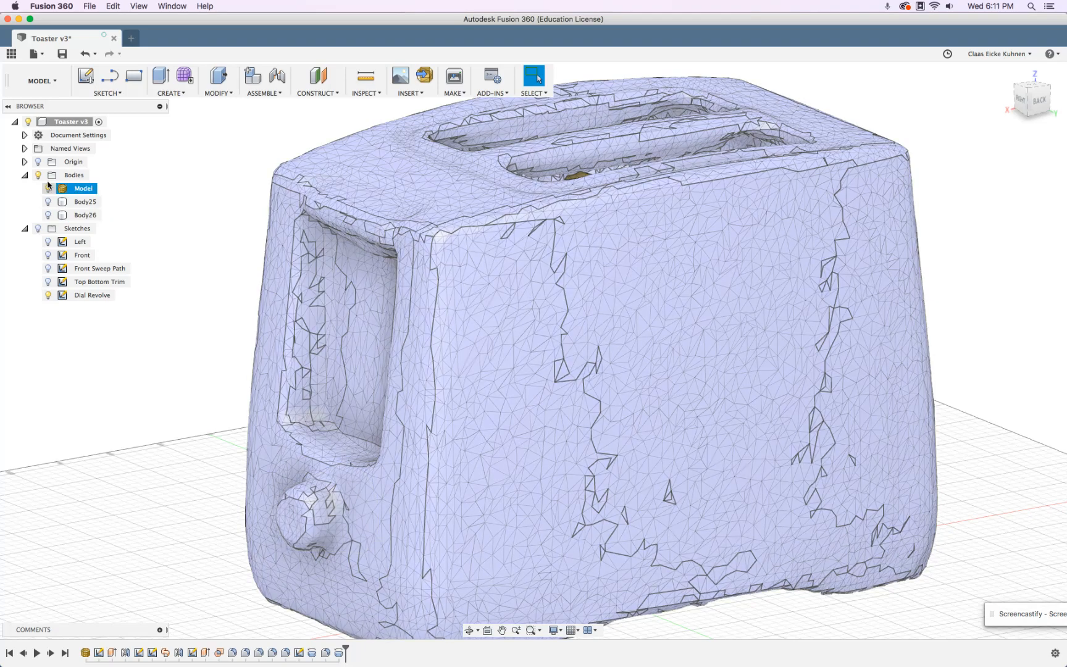
middle_click_drag(217, 231, 477, 413, "shift")
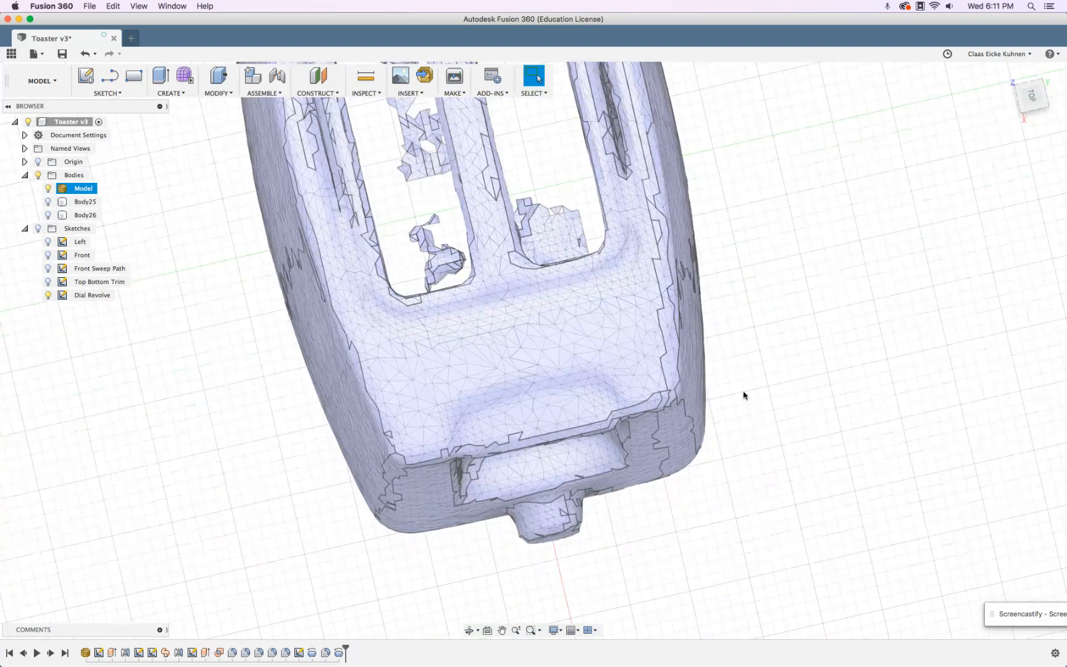
left_click(1031, 93)
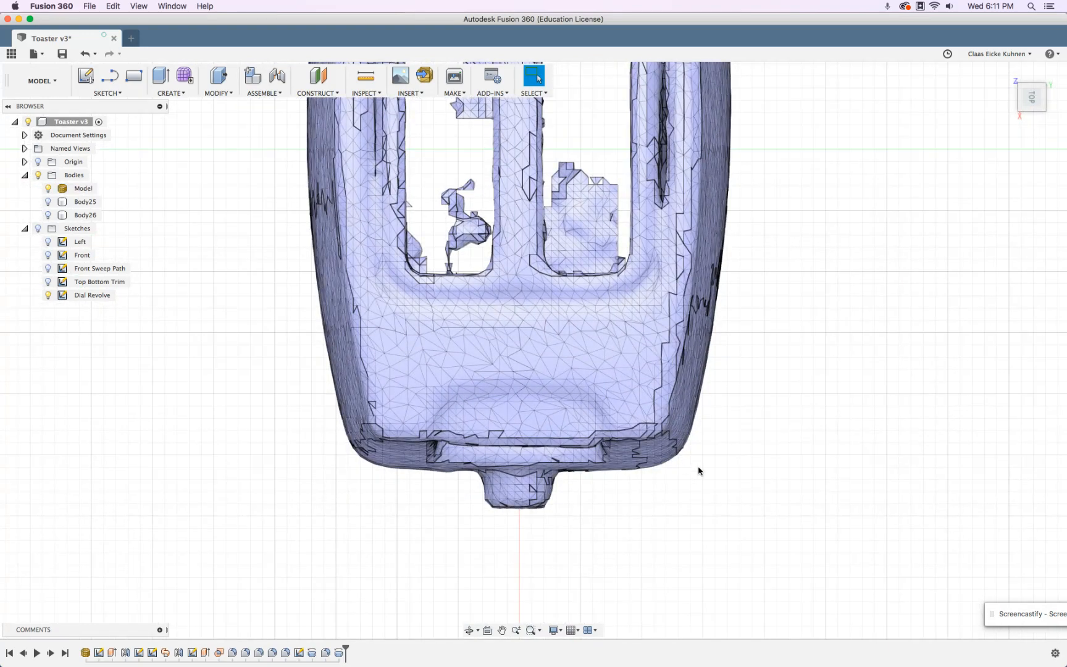
middle_click_drag(698, 460, 541, 306, "shift")
scroll(556, 284, "down", 2)
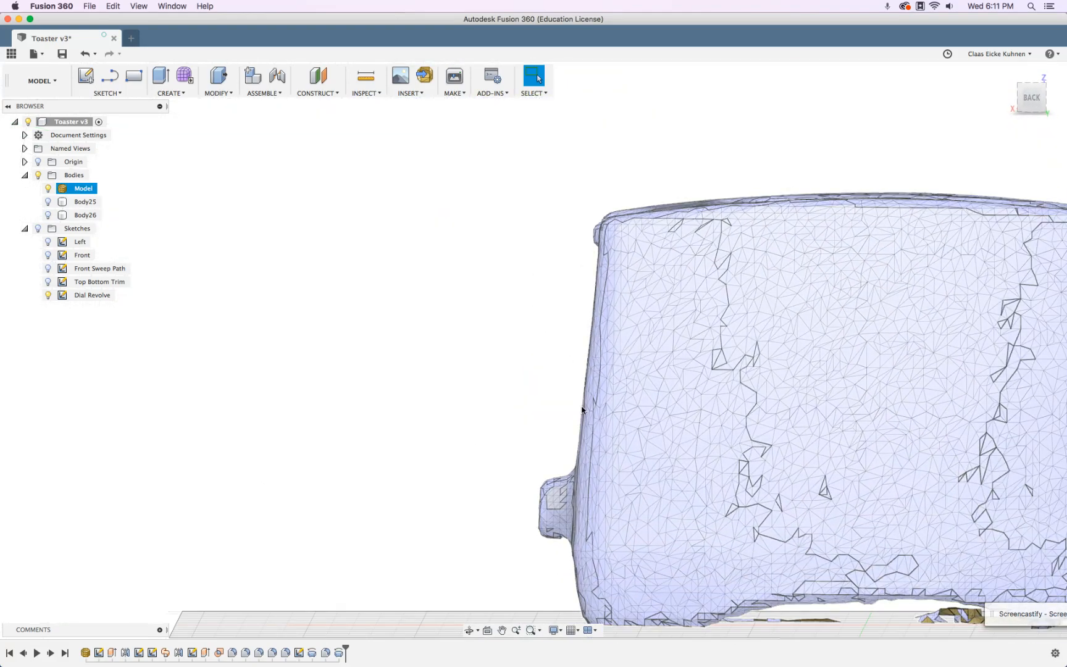
middle_click_drag(545, 373, 233, 344)
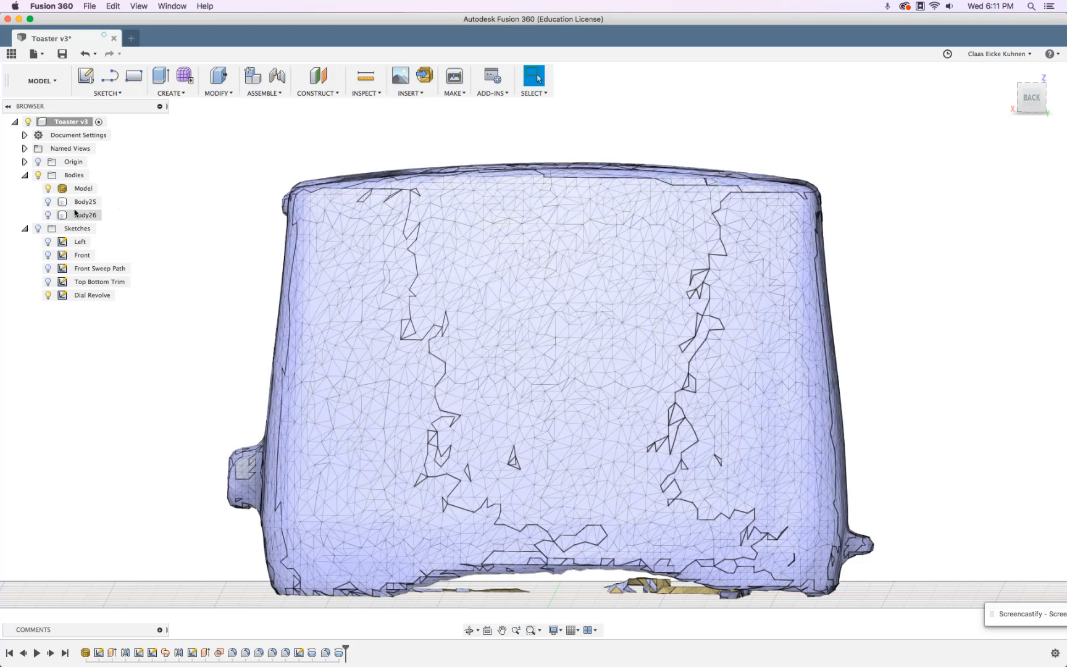
Redisplay the toaster body and the sketches together with the scan mesh and inspect the end face around the recess.
left_click(49, 202)
left_click(49, 215)
mouse_move(215, 329)
middle_mouse_down("shift")
mouse_move(209, 312)
mouse_move(223, 321)
middle_mouse_up("shift")
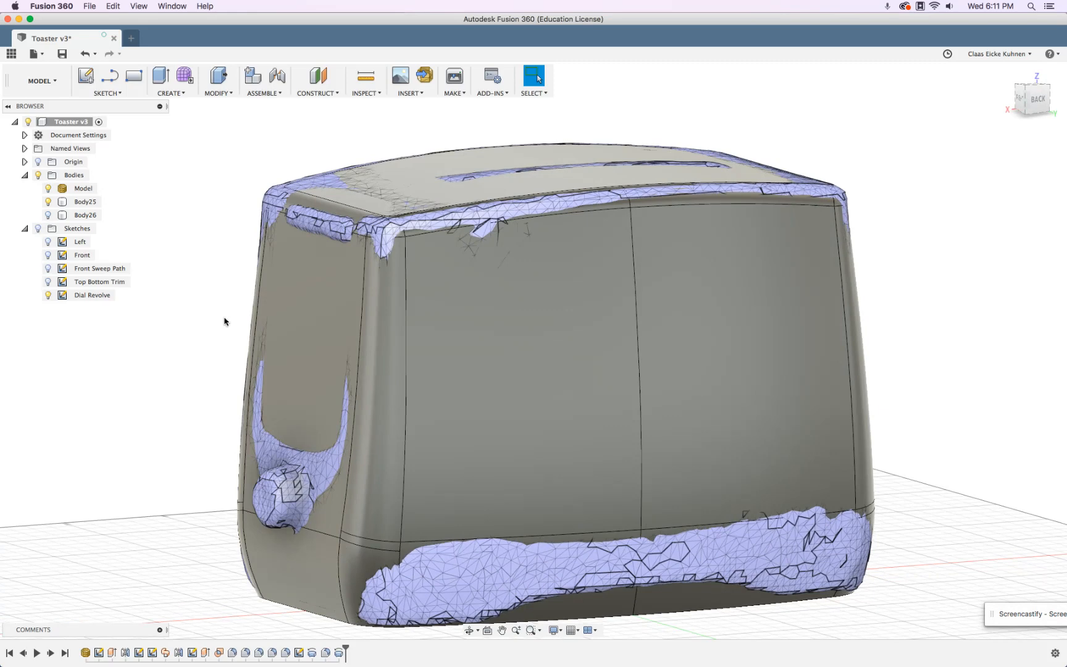
left_click(258, 299)
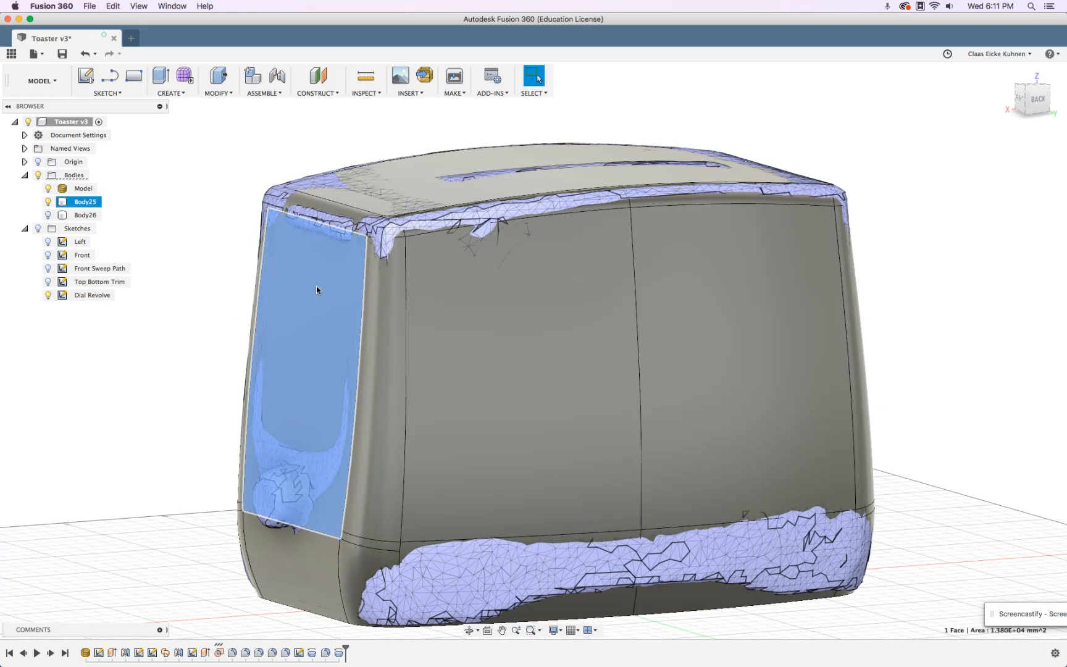
left_click(317, 224)
left_click(293, 456)
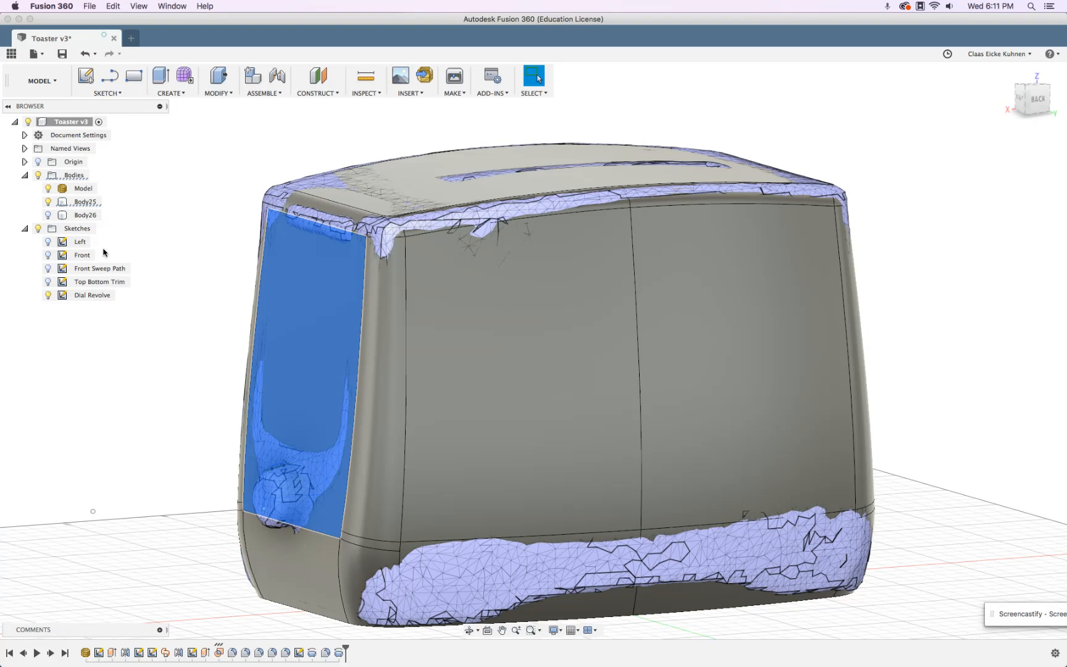
left_click(85, 202)
middle_click_drag(417, 269, 349, 268, "shift")
middle_click_drag(432, 244, 496, 252, "shift")
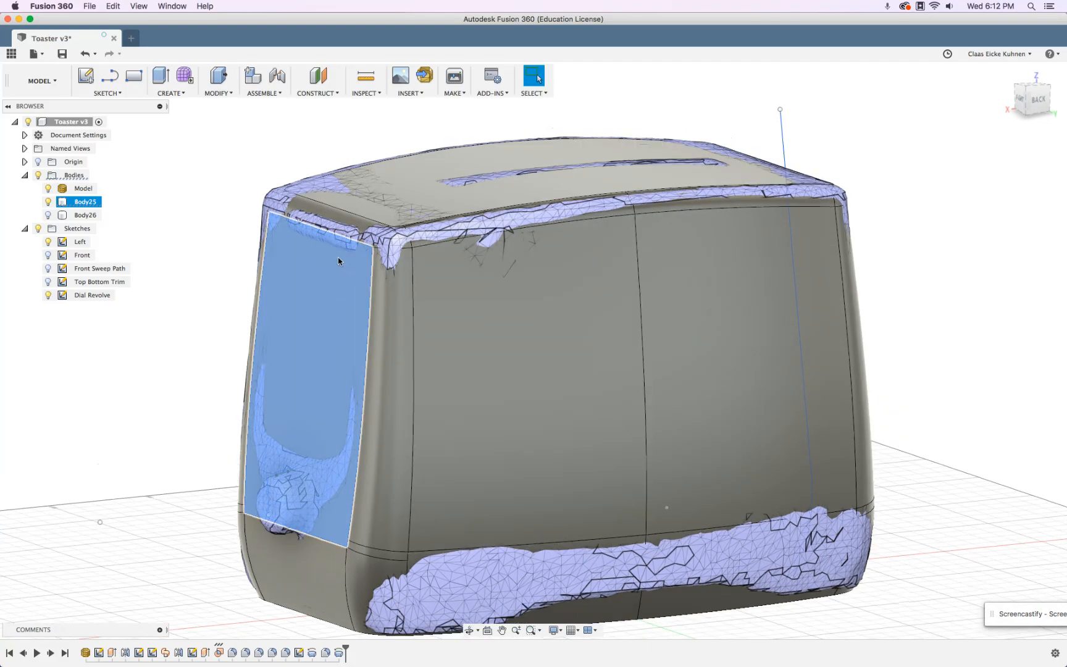
left_click(48, 242)
left_click(205, 184)
scroll(180, 147, "down", 3)
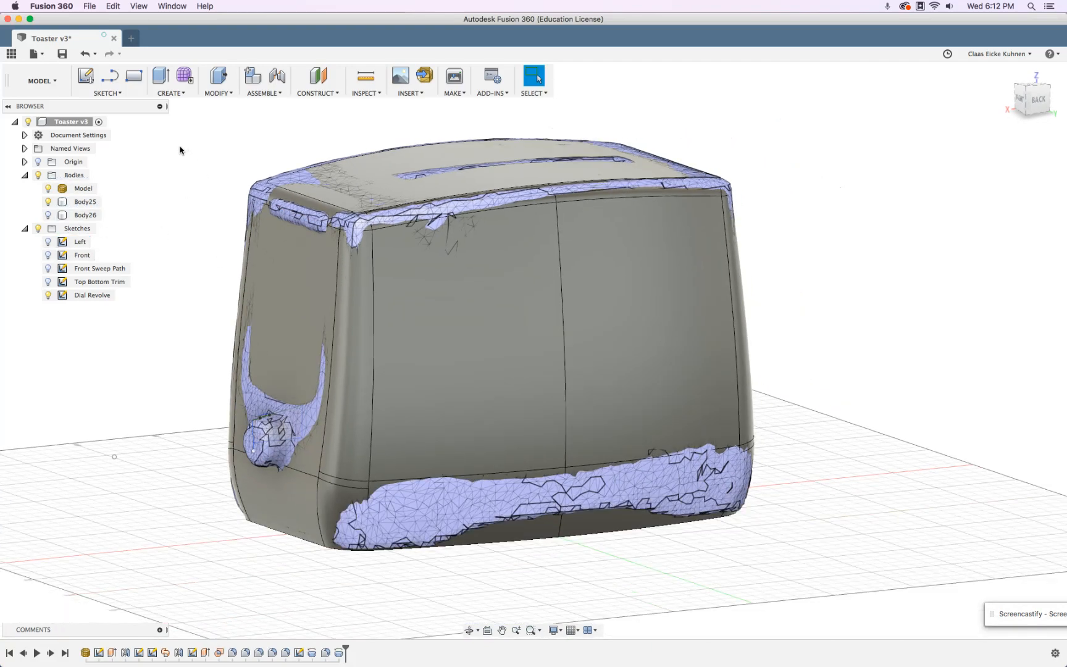
Create a sketch on the lengthwise vertical origin plane and intersect it with the toaster body's end face at the dial.
left_click(86, 75)
left_click(341, 339)
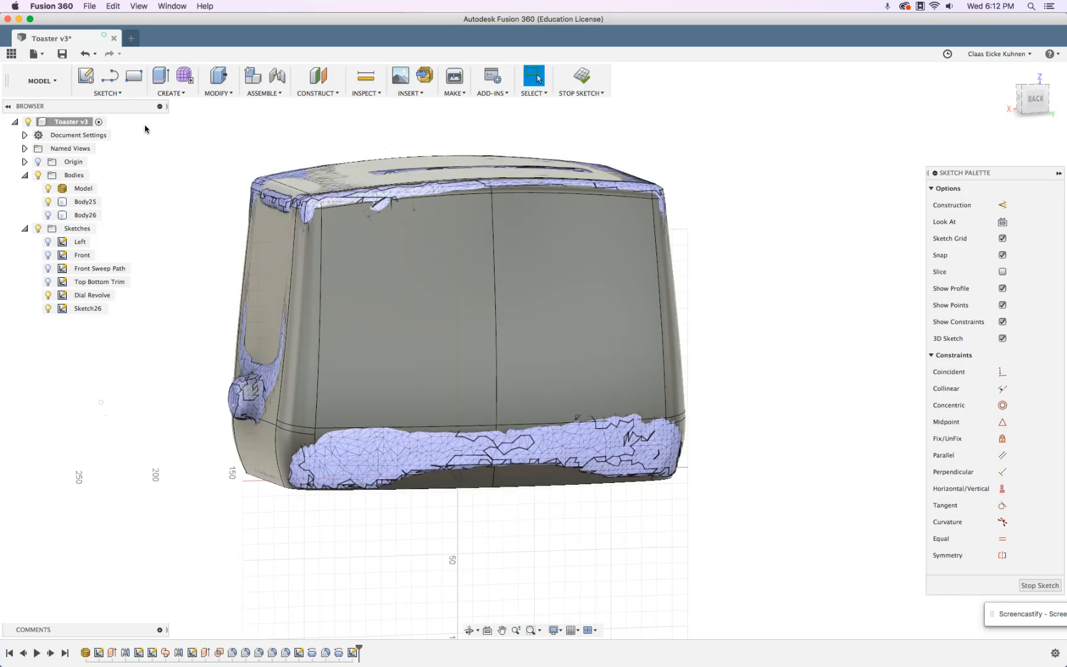
key("s")
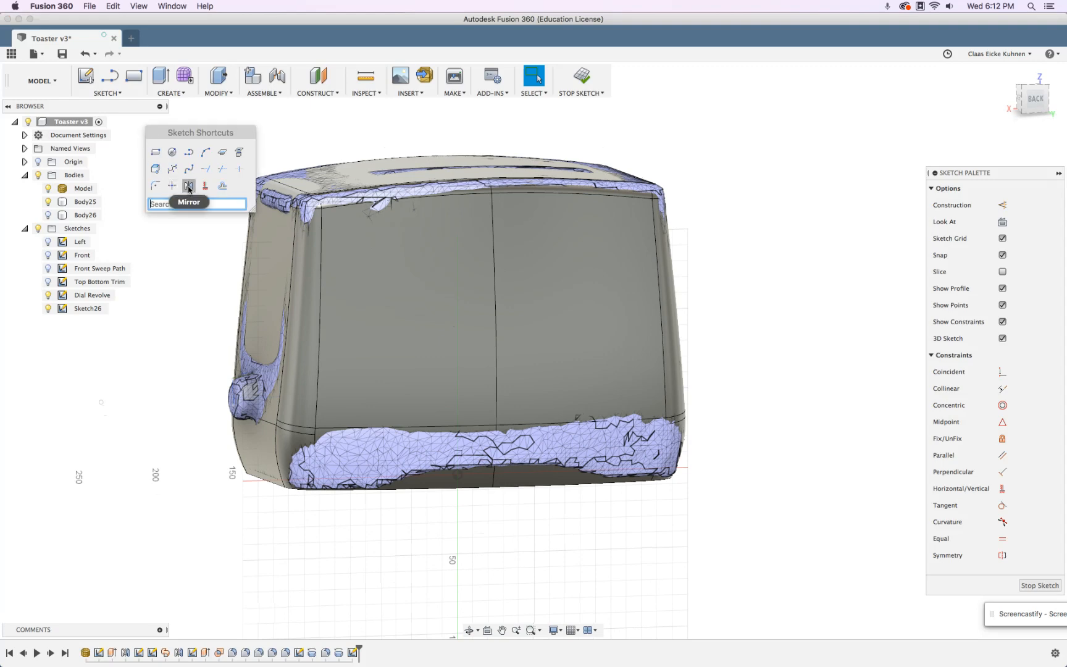
left_click(222, 153)
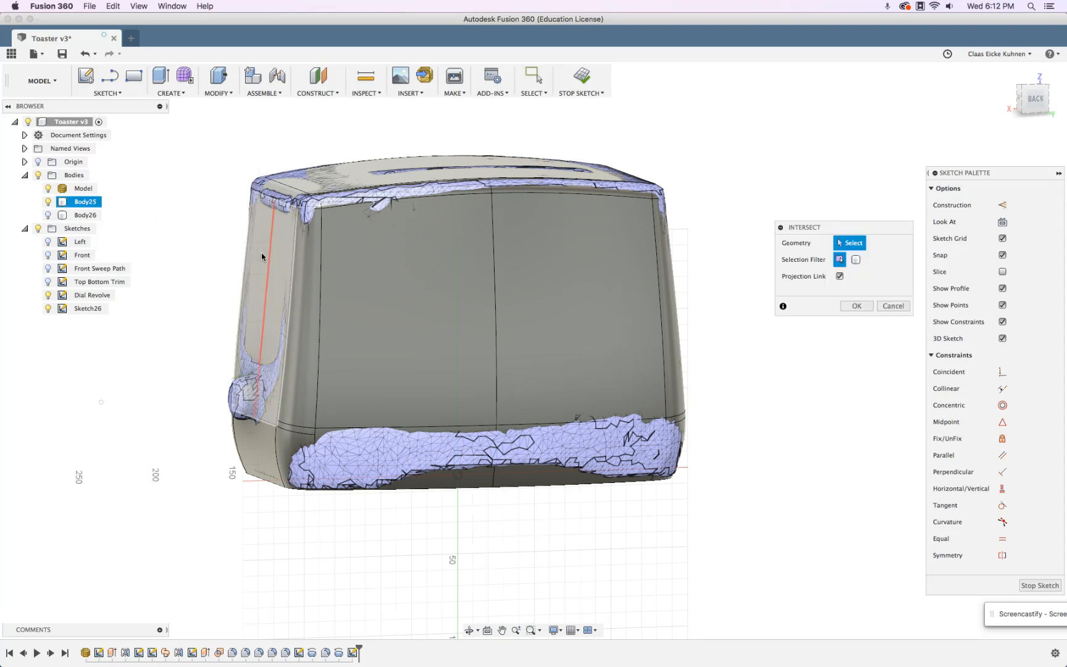
left_click(266, 256)
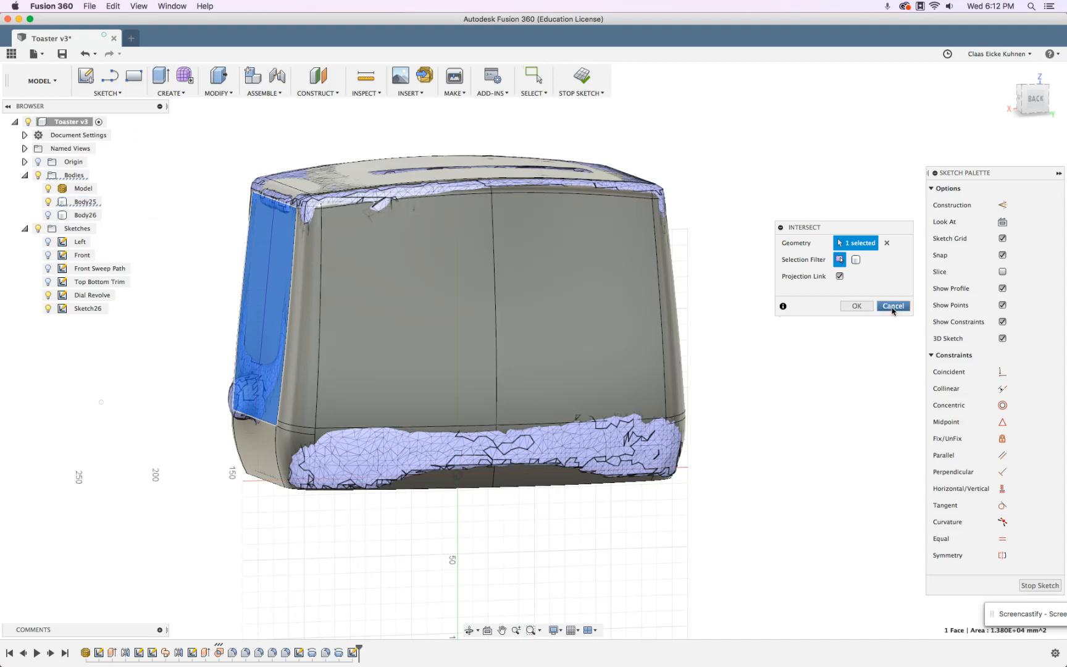
left_click(862, 308)
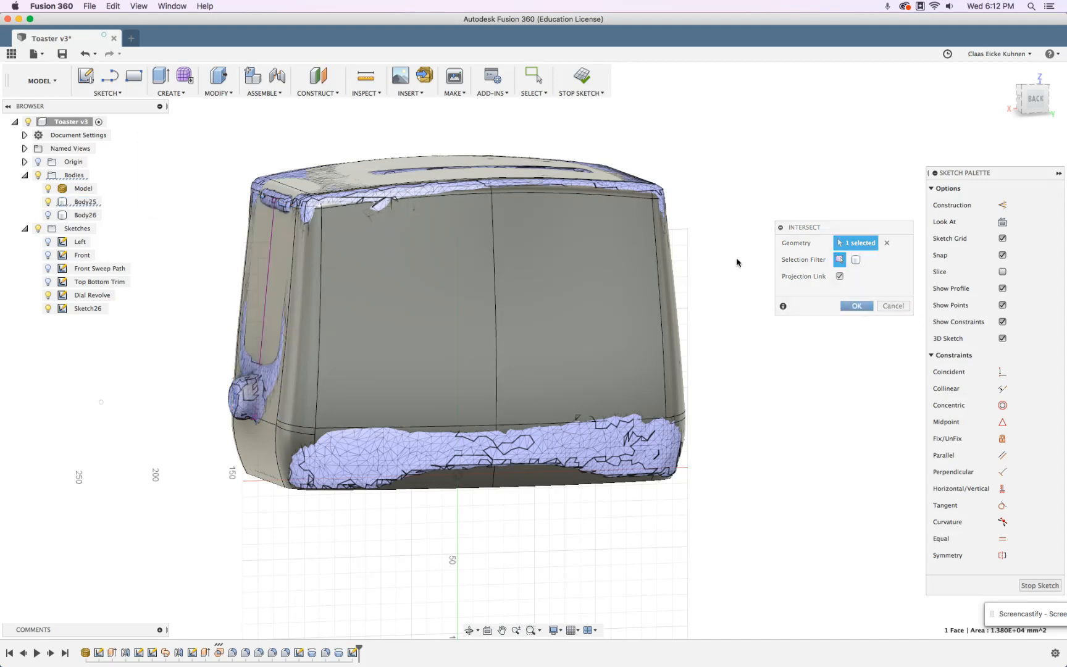
Hide the scan mesh, the toaster body and the Dial Revolve sketch so that only the intersection line is displayed.
left_click(48, 188)
mouse_move(270, 136)
middle_mouse_down("shift")
mouse_move(269, 159)
mouse_move(263, 152)
middle_mouse_up("shift")
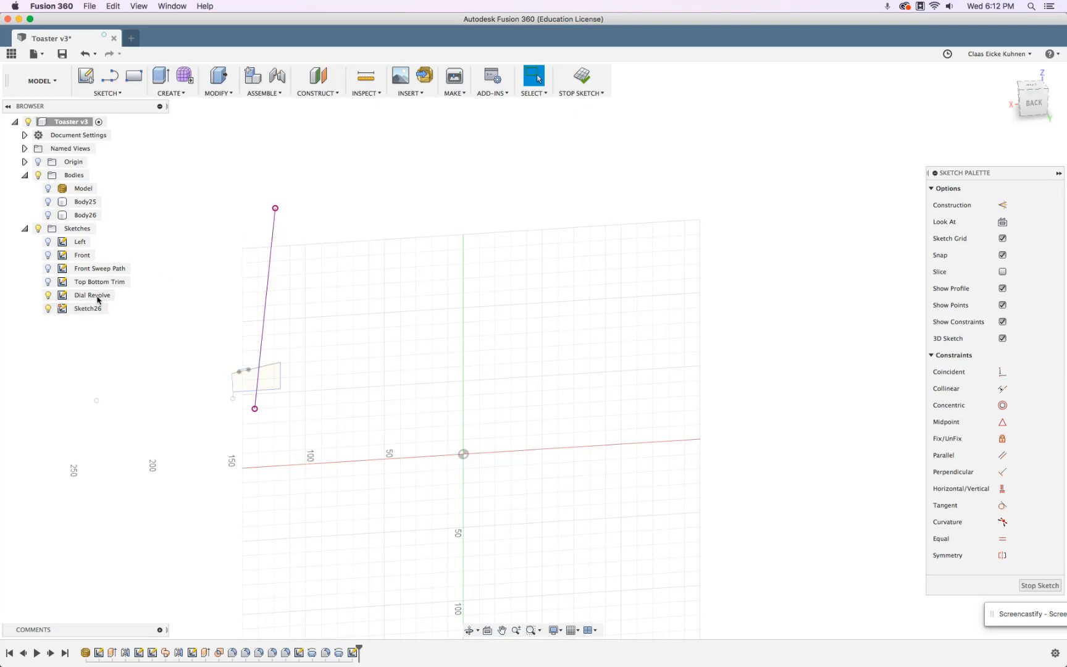
left_click(48, 296)
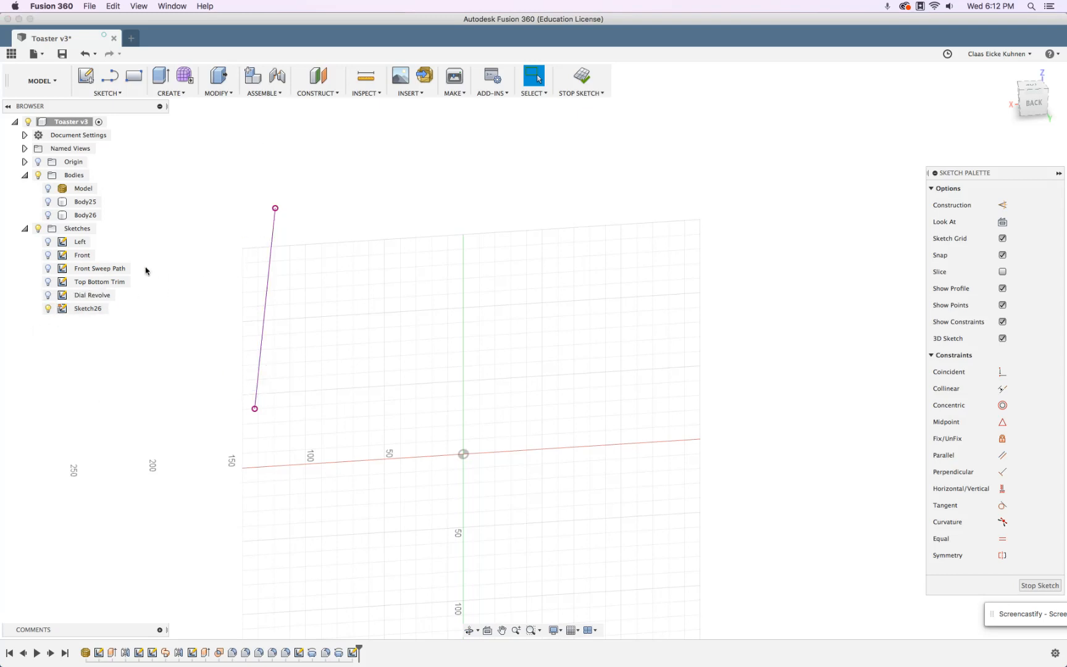
Finish the intersection sketch and rename it Button Direction.
left_click(581, 81)
left_click(82, 311)
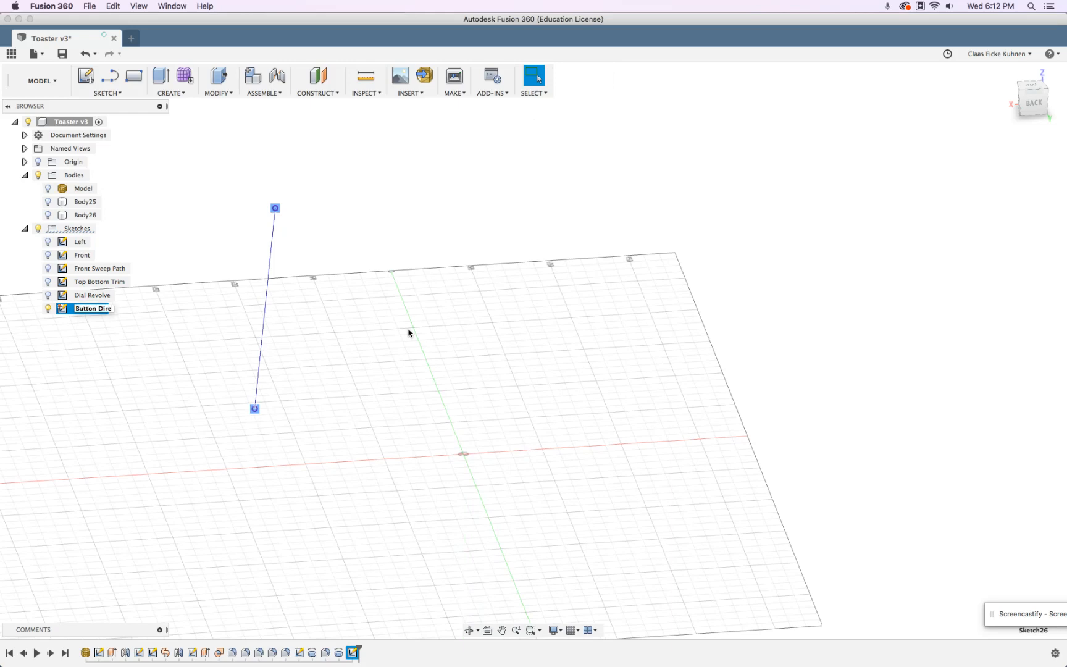
key("Return")
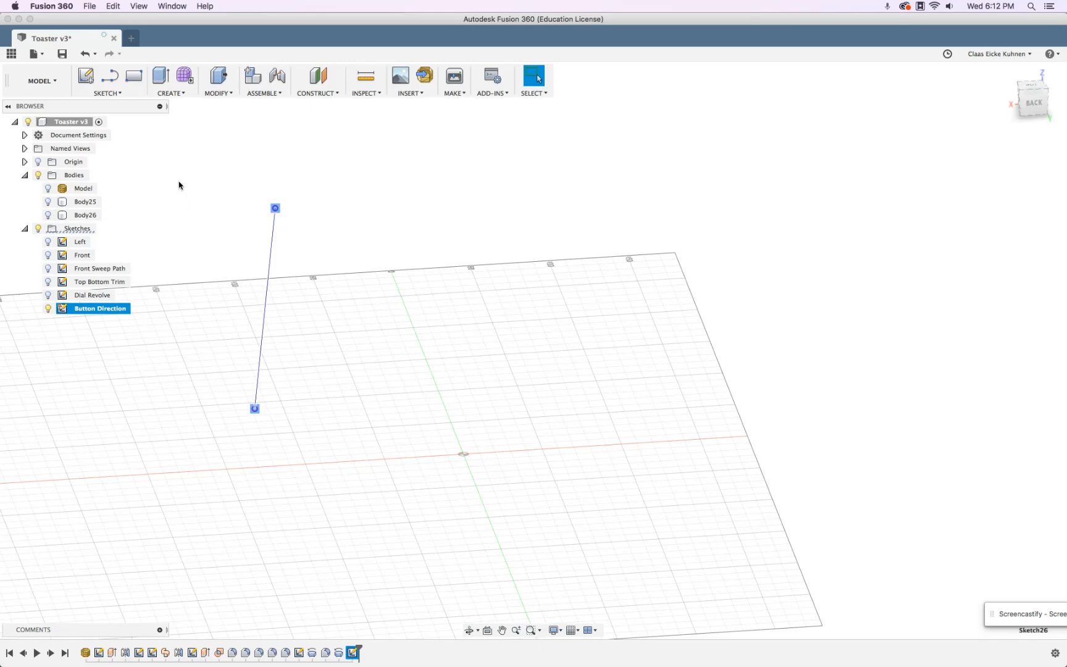
Redisplay the toaster body to view the Button Direction line on its end face.
left_click(47, 201)
middle_click_drag(228, 459, 236, 485, "shift")
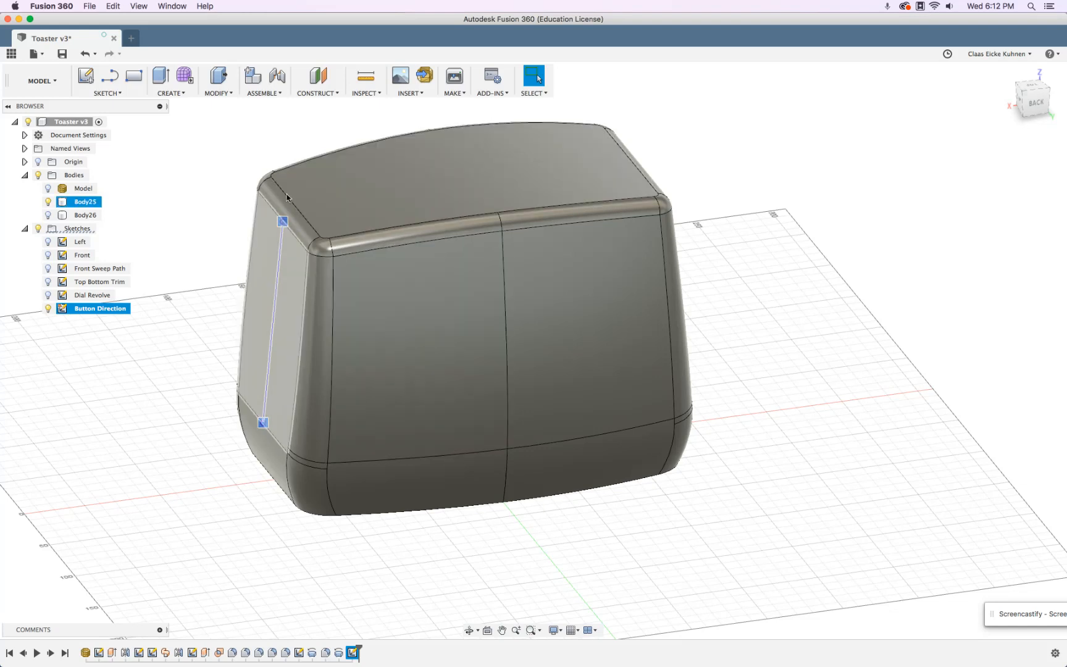
Create a construction plane along the Button Direction line at distance 0.00, at the line's upper end.
key("Escape")
middle_click_drag(176, 231, 357, 269)
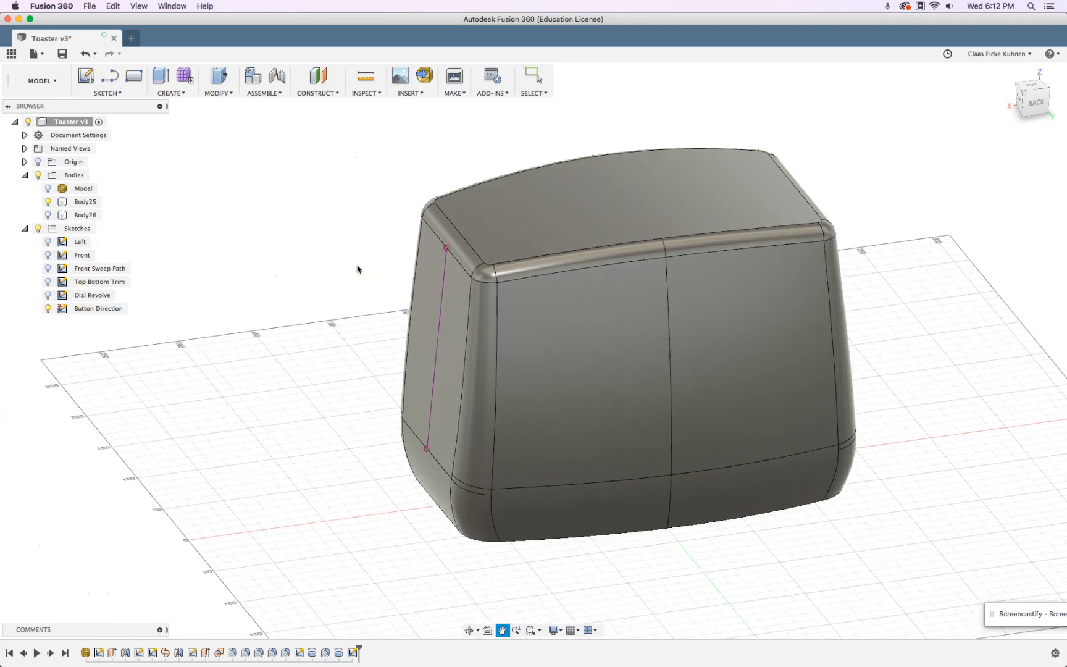
left_click(317, 95)
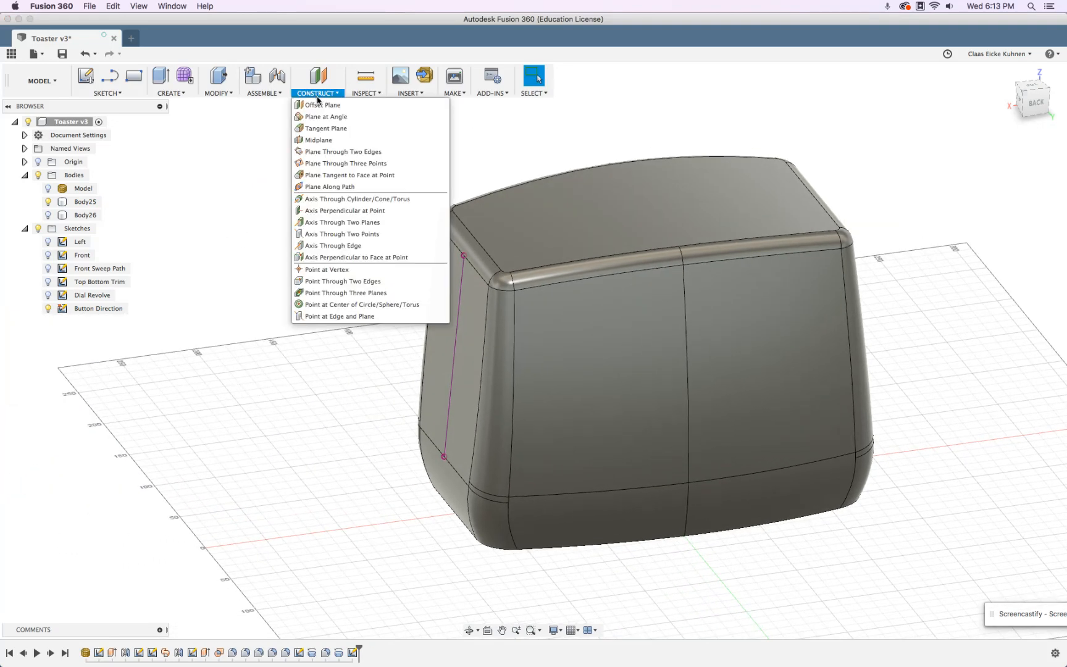
left_click(338, 187)
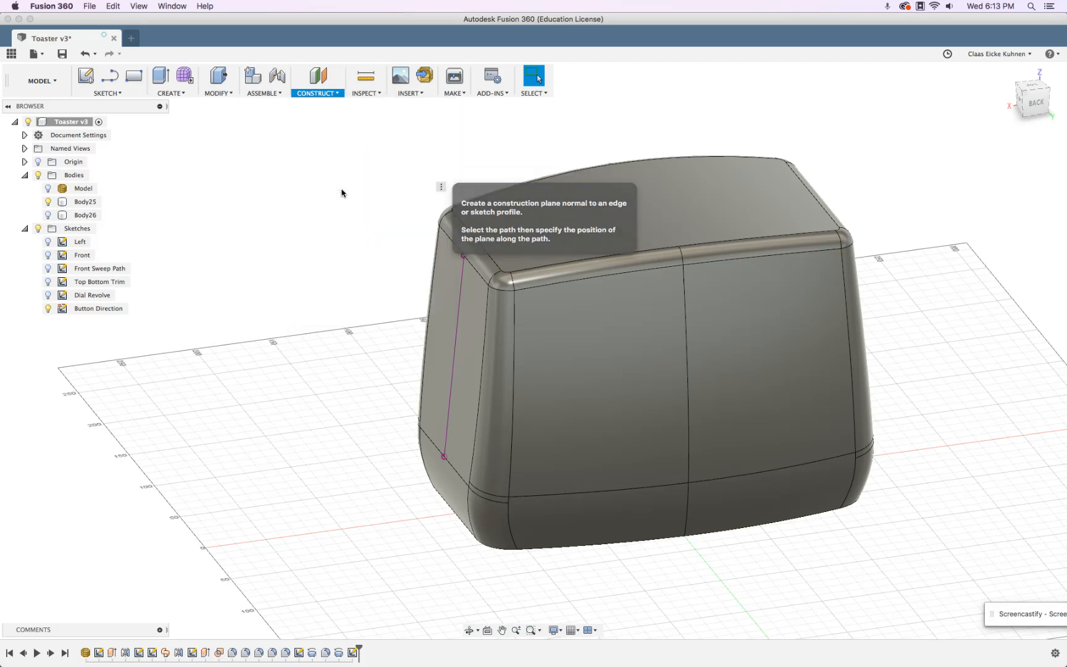
left_click(458, 309)
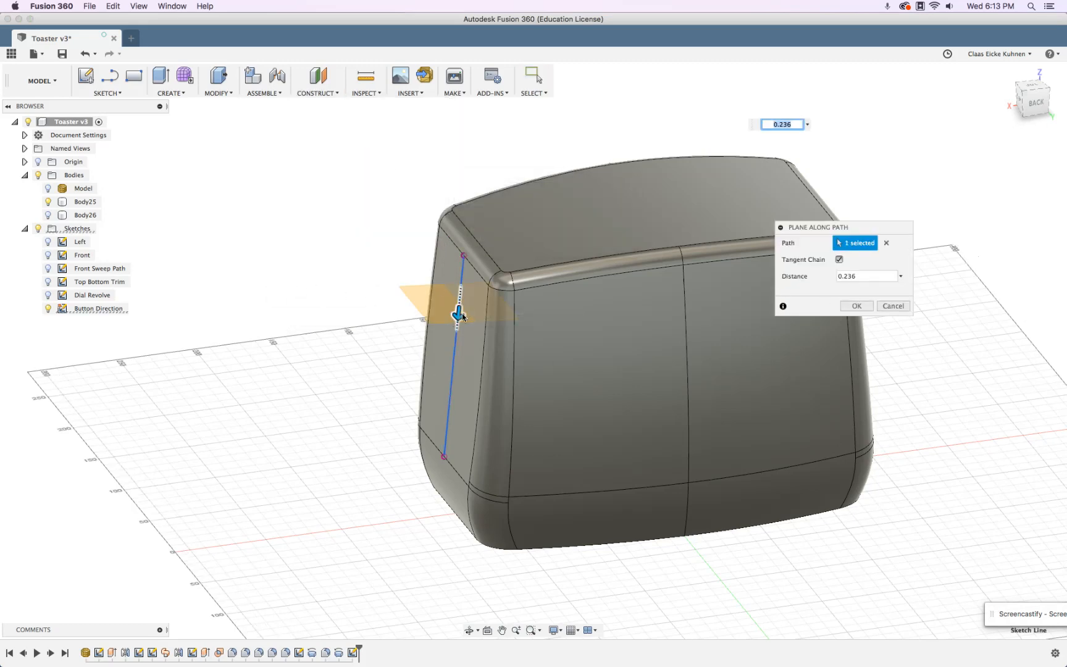
left_click_drag(462, 316, 464, 264)
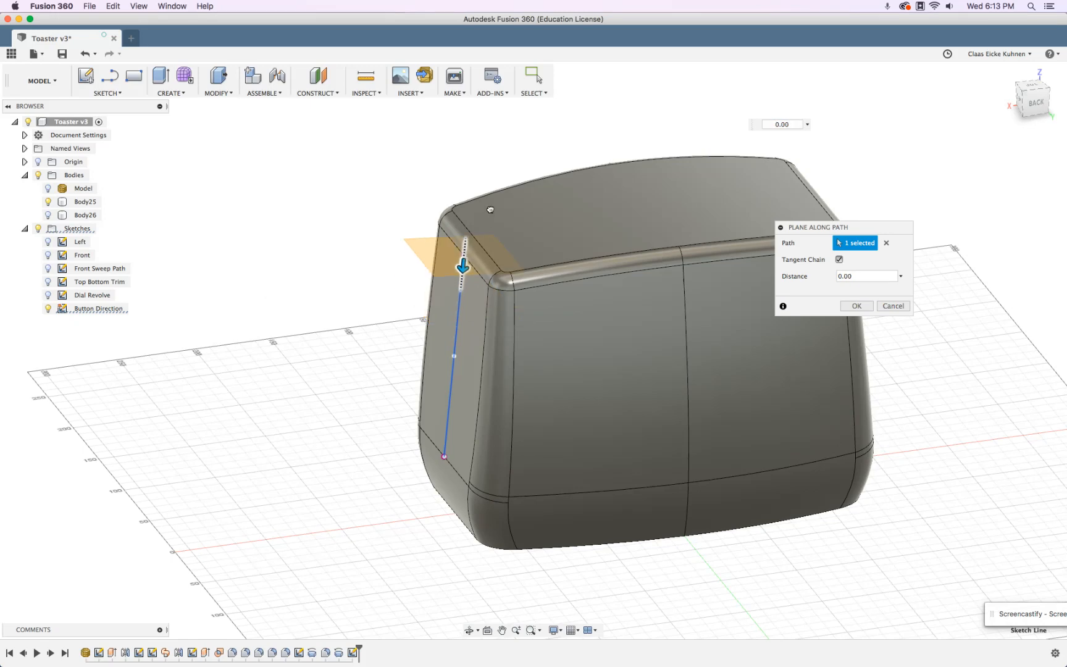
left_click(856, 306)
Start a sketch on the new construction plane with only the scan mesh displayed, viewing the button end from above.
left_click(49, 189)
left_click(49, 189)
left_click(86, 75)
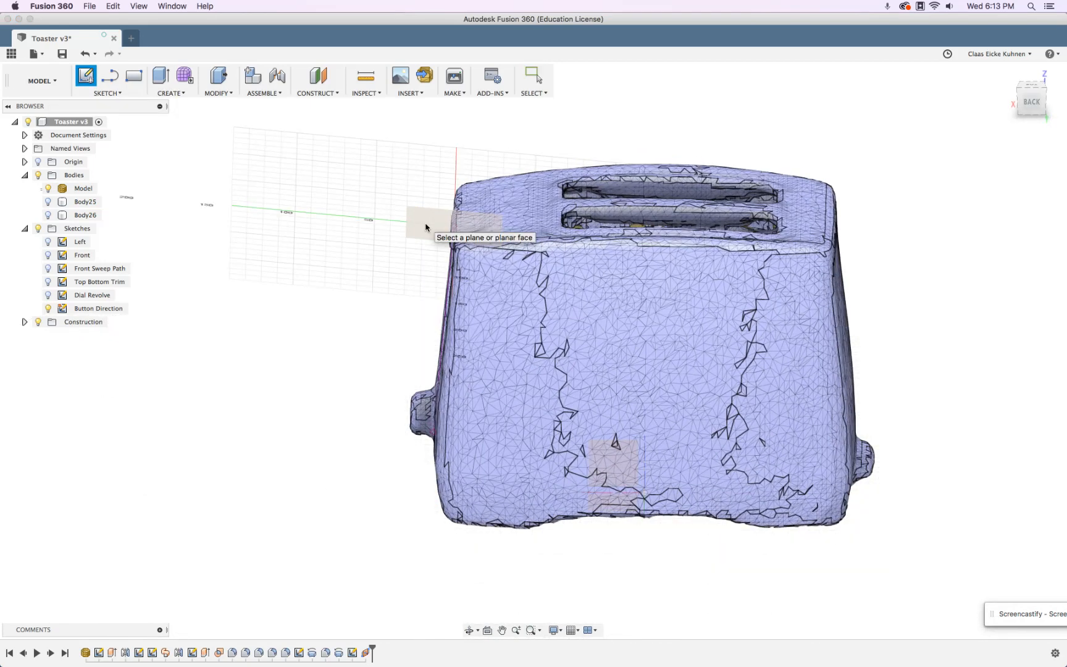
left_click(425, 228)
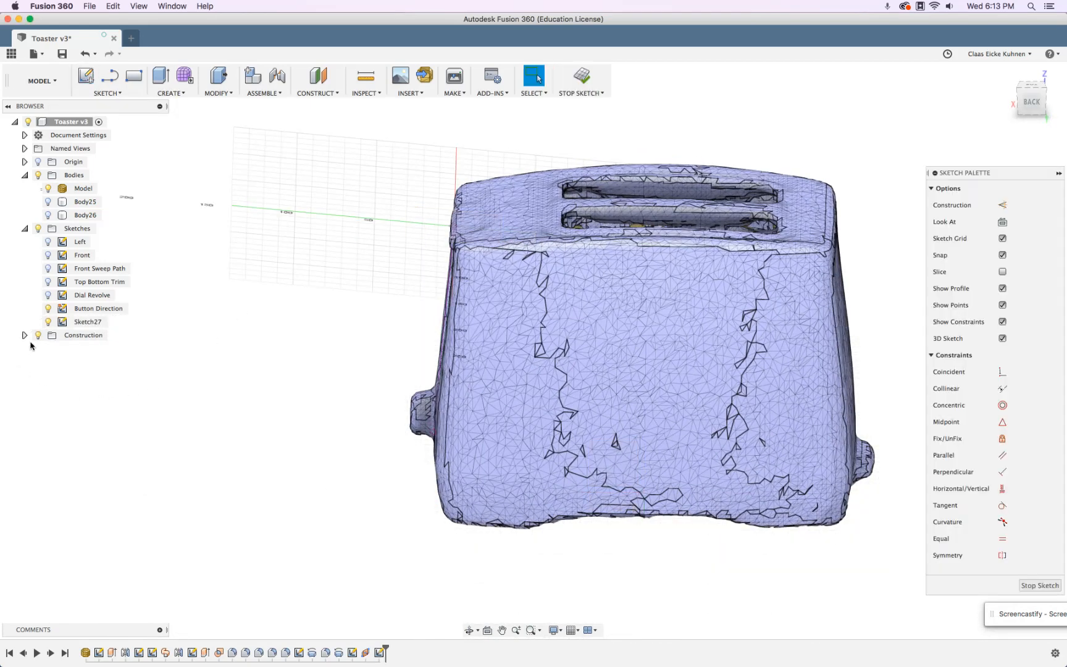
left_click(25, 335)
middle_click_drag(337, 281, 755, 530, "shift")
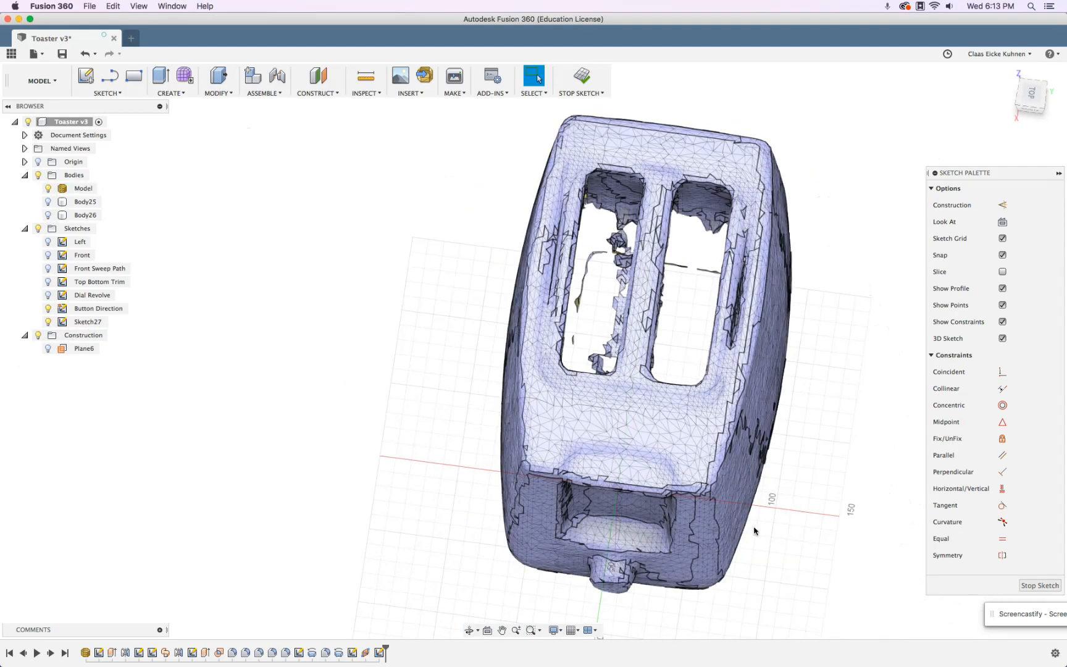
left_click(1032, 95)
scroll(769, 534, "up", 5)
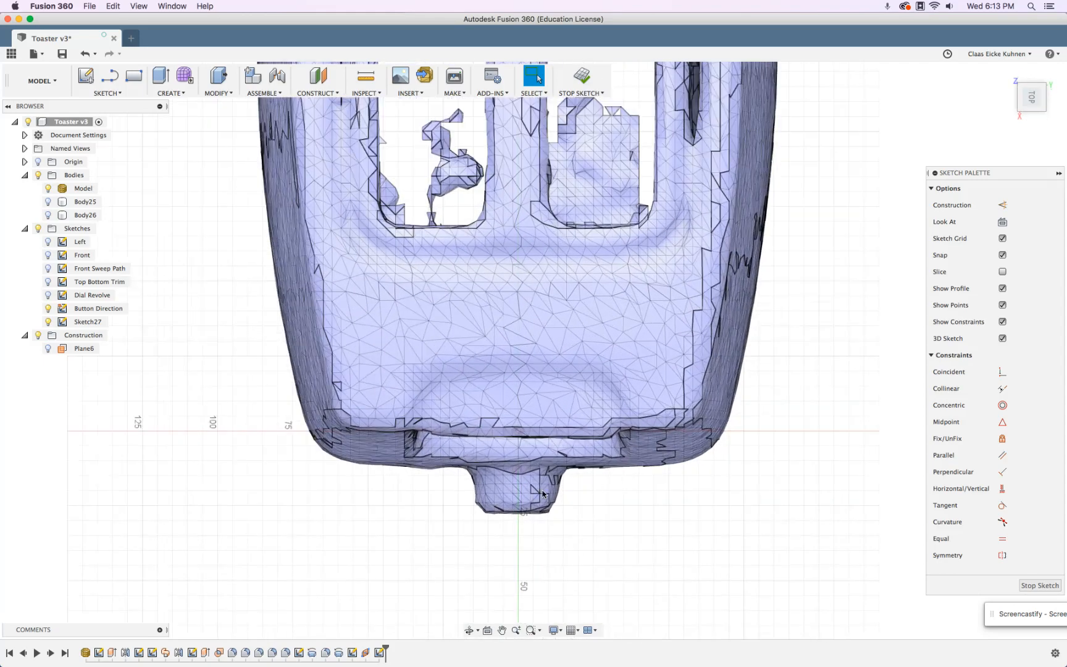
Hide the scan mesh and Button Direction sketch, and draw a vertical construction line outward from the sketch origin.
left_click(47, 188)
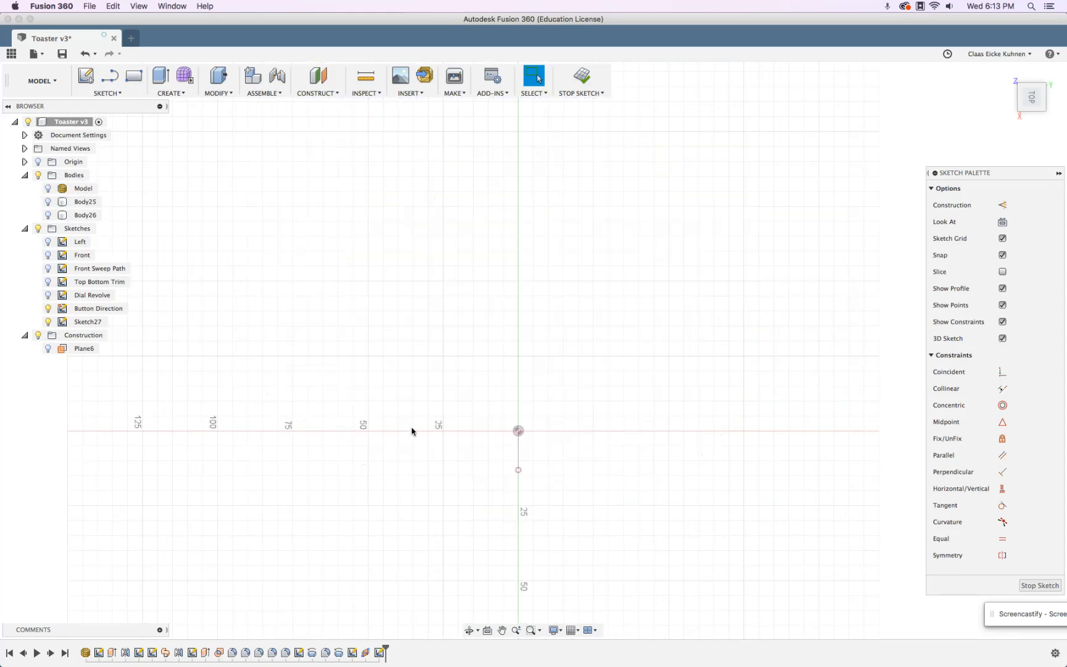
left_click(47, 308)
key("l")
left_click(519, 430)
left_click(518, 535)
key("Escape")
left_click(518, 465)
key("x")
left_click(596, 366)
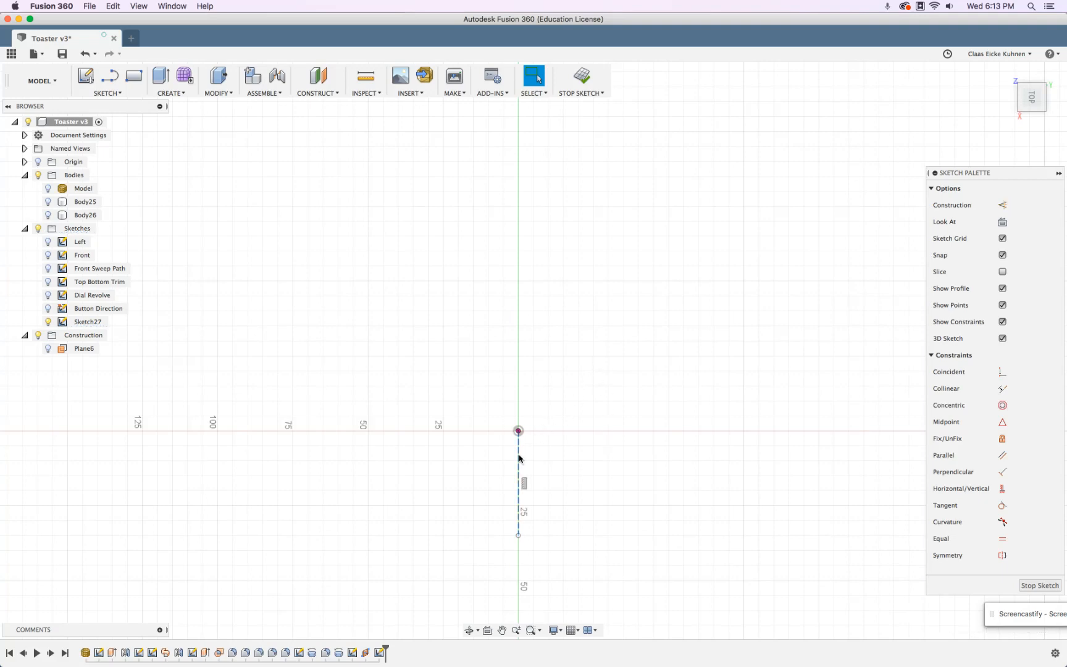
Sketch a shallow three-point arc along the inner edge of the scanned button recess, showing the scan mesh only for tracing.
left_click(47, 189)
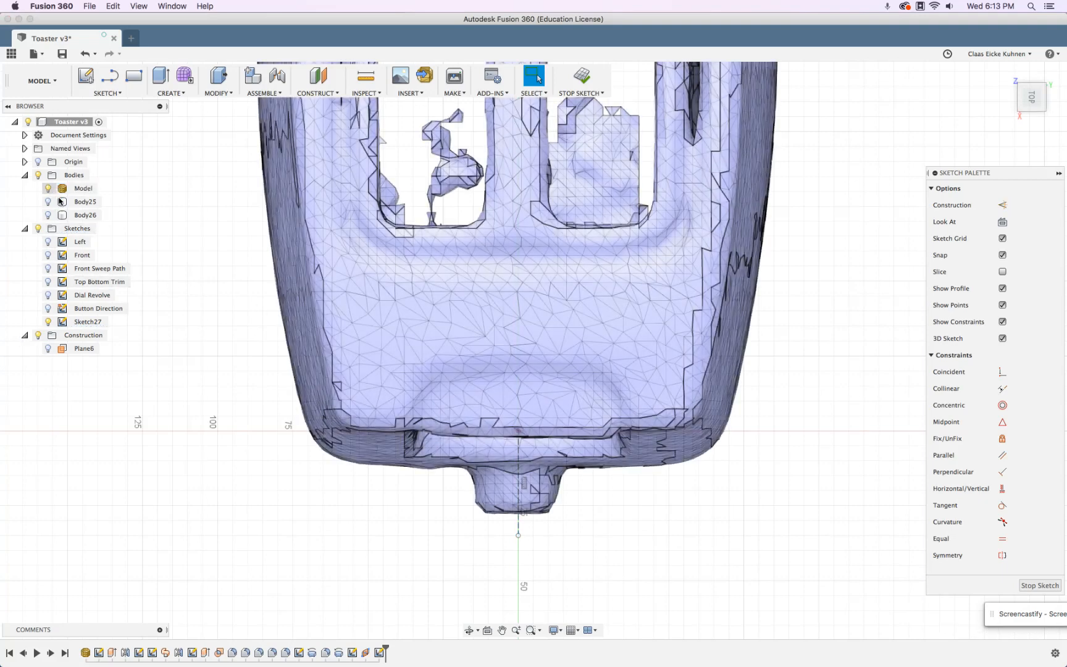
key("s")
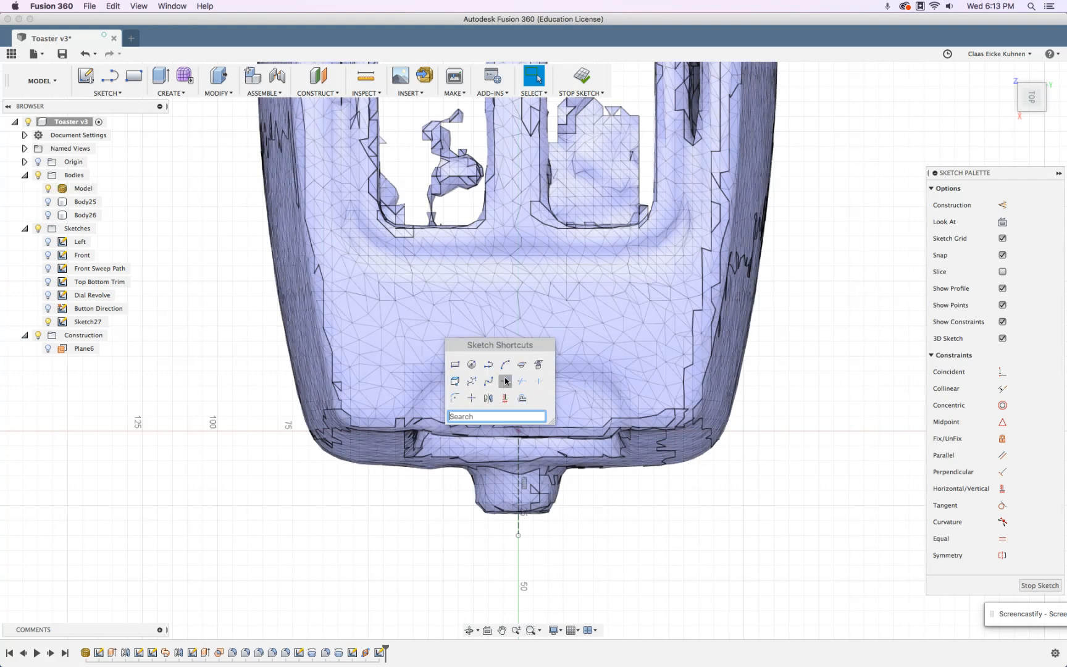
left_click(449, 369)
left_click(425, 374)
left_click(599, 373)
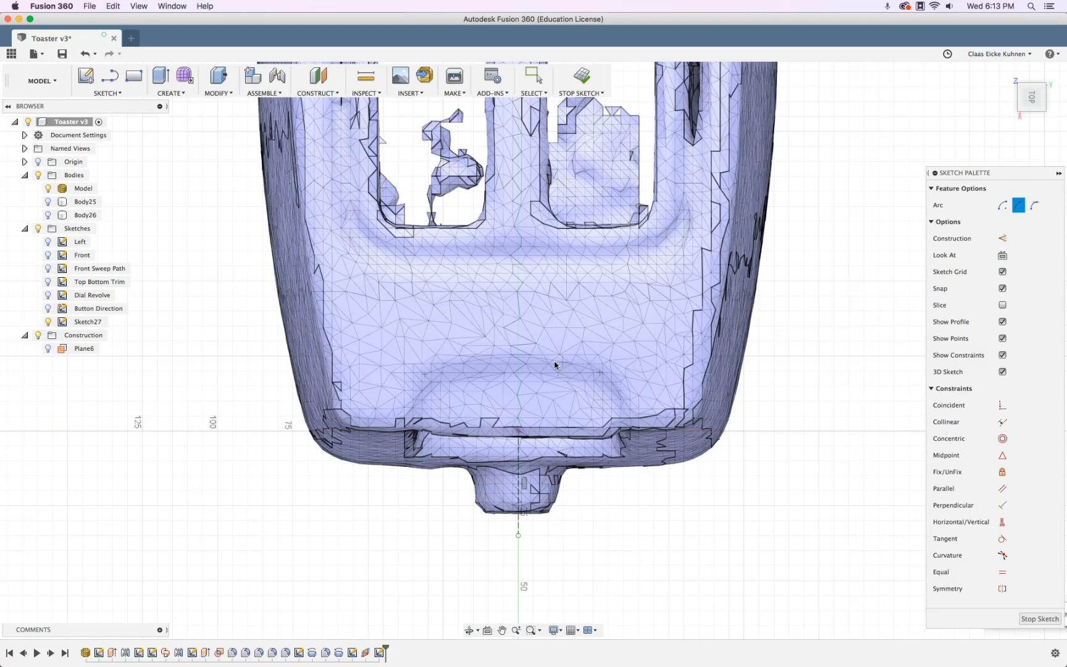
left_click(47, 188)
scroll(684, 357, "down", 5)
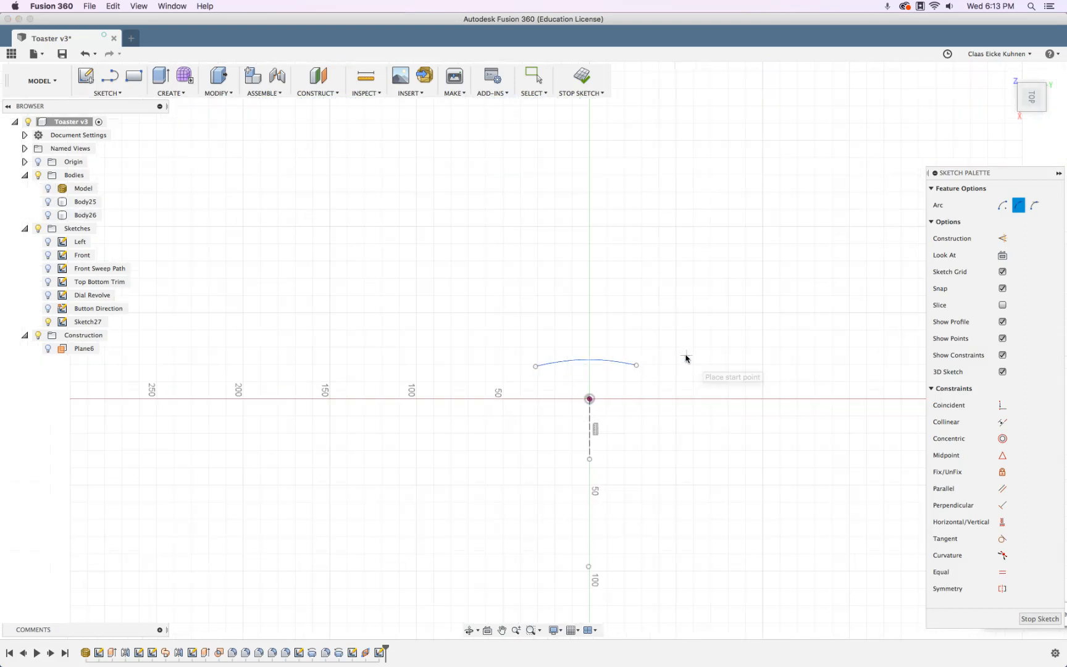
Constrain the arc's center point vertically in line with the origin and its two endpoints horizontally to each other.
left_click(1002, 522)
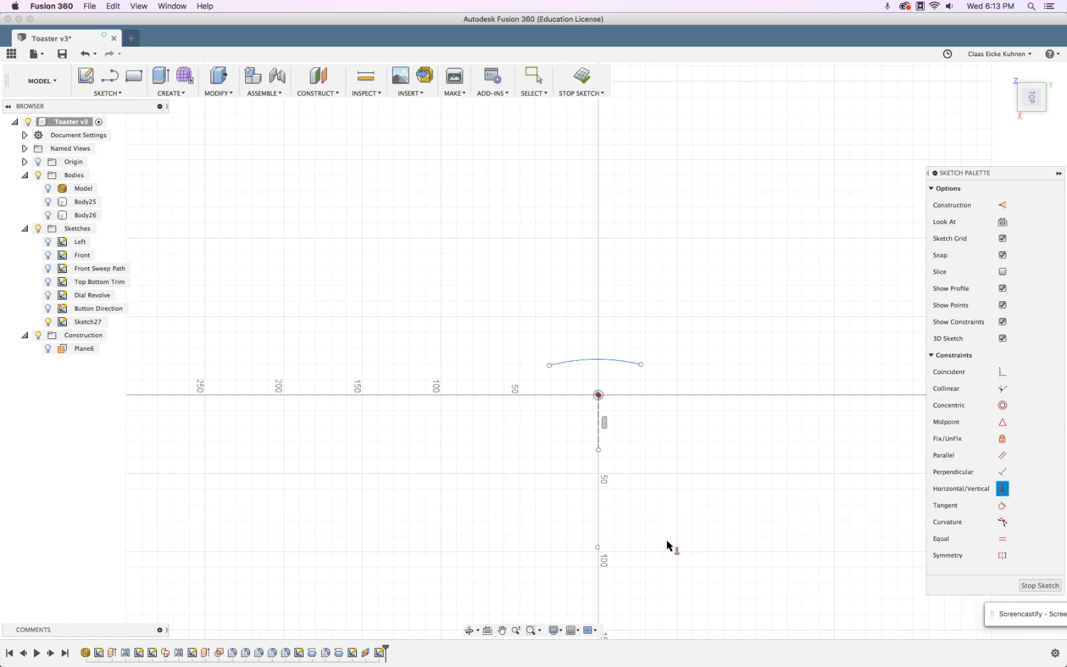
left_click(602, 550)
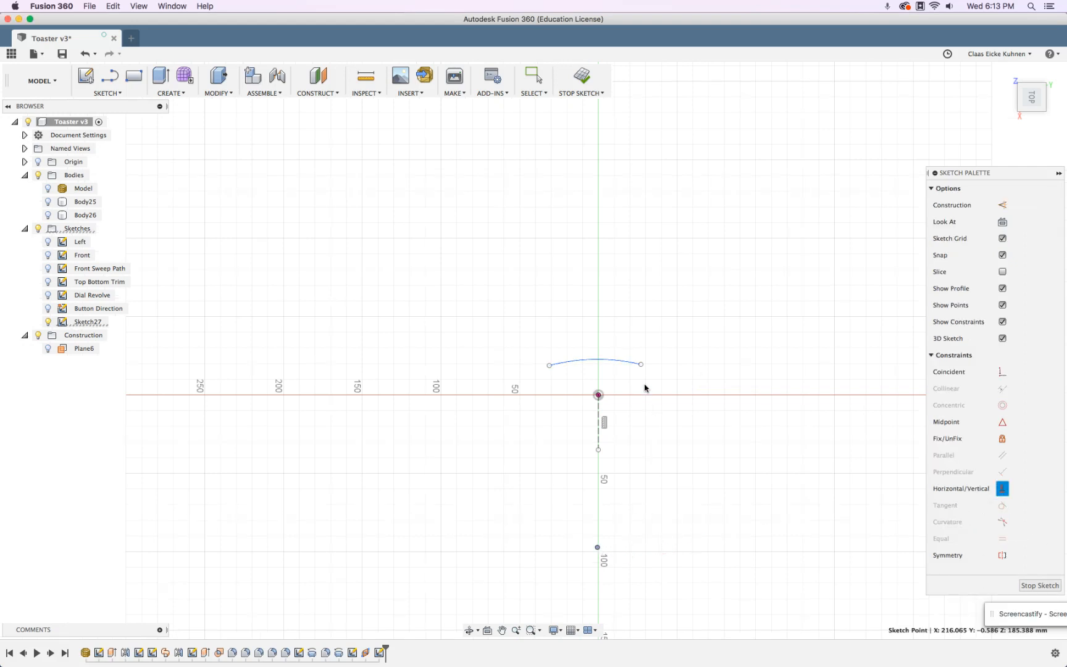
left_click(598, 396)
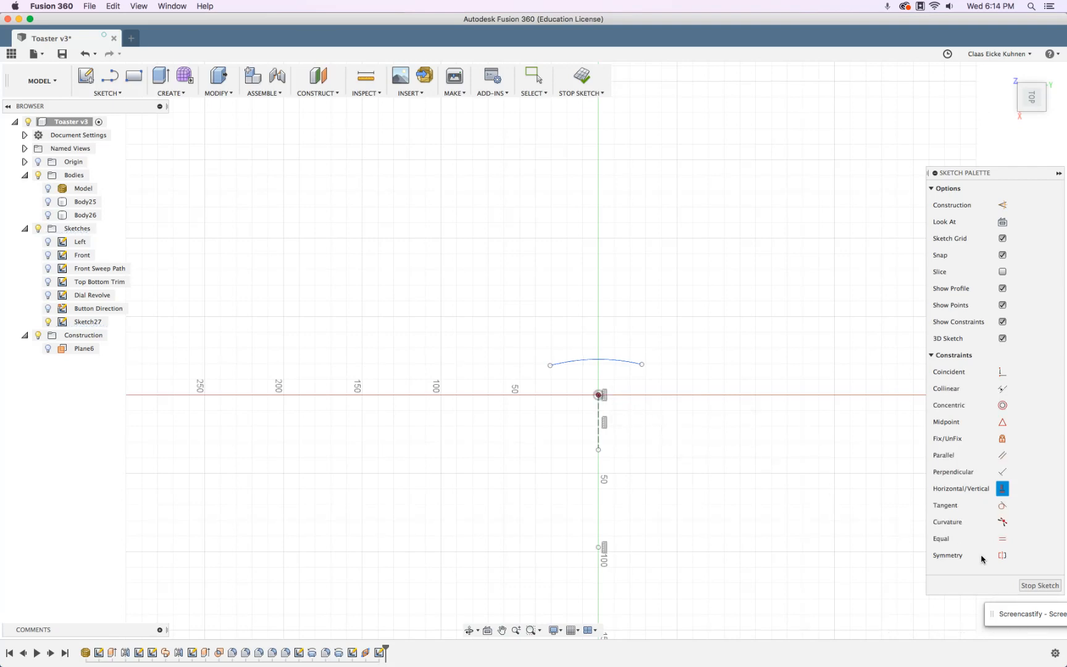
left_click(551, 365)
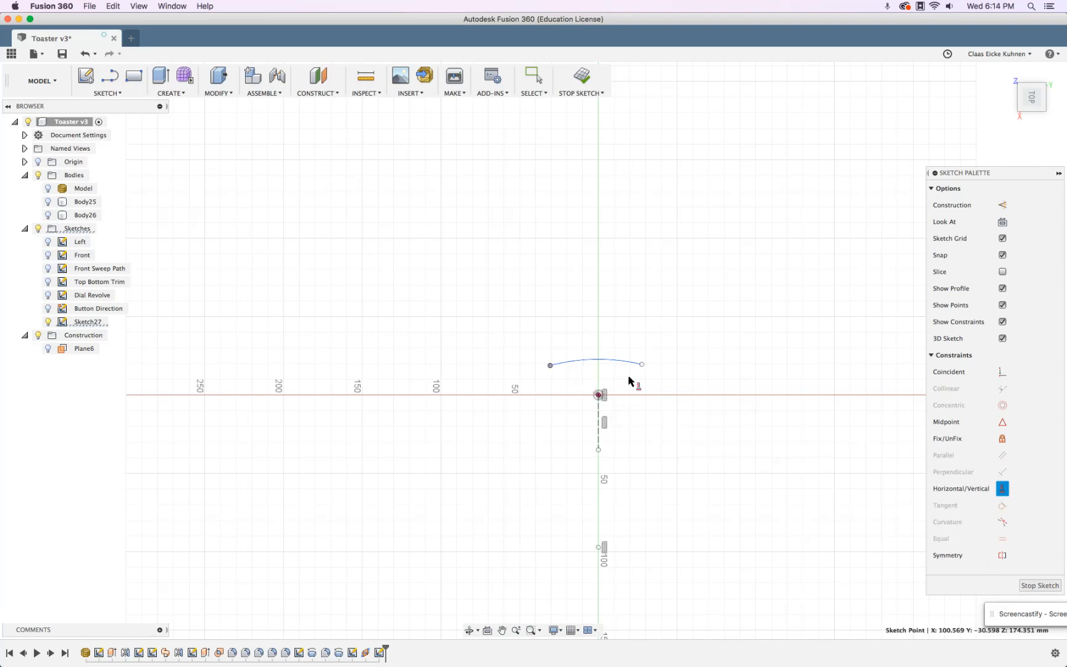
left_click(643, 365)
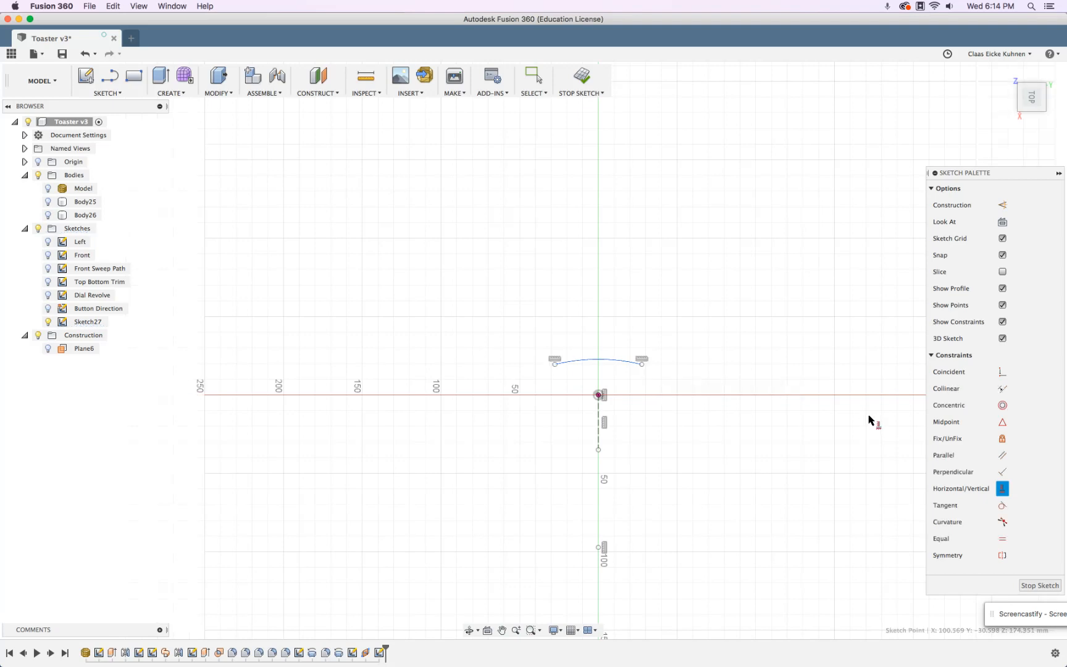
Adjust the arc's endpoint, draw outward-slanting lines from both arc ends and close the profile with a base line about 60 mm long.
scroll(653, 373, "up", 1)
mouse_move(643, 367)
left_mouse_down()
mouse_move(676, 366)
mouse_move(670, 388)
mouse_move(625, 366)
mouse_move(639, 369)
left_mouse_up()
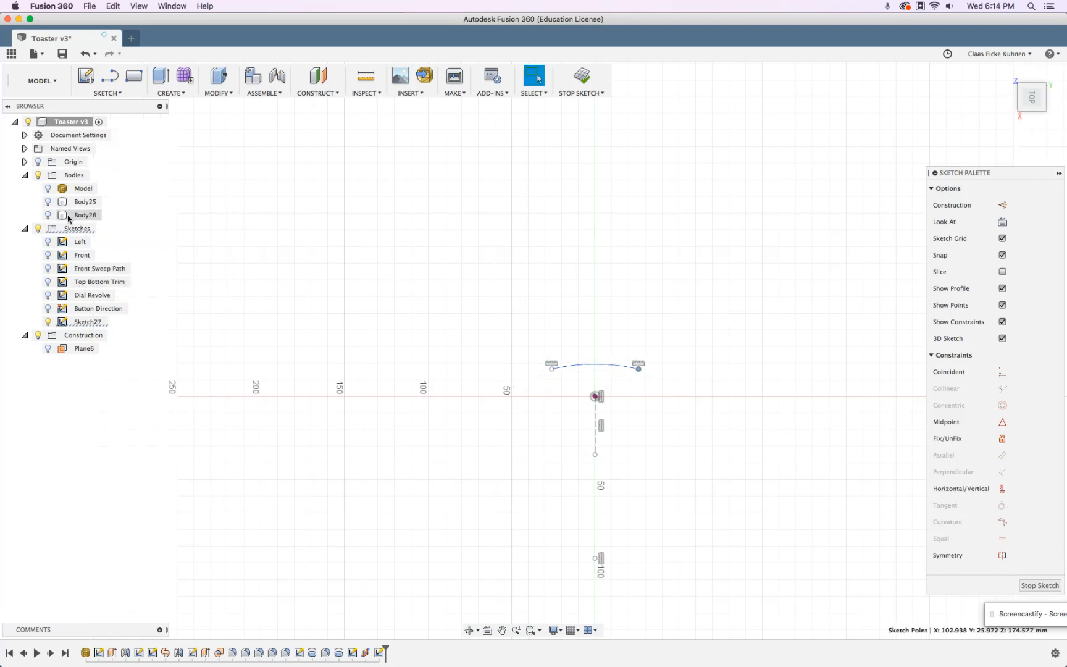
key("l")
left_click(639, 369)
left_click(646, 412)
left_click(673, 409)
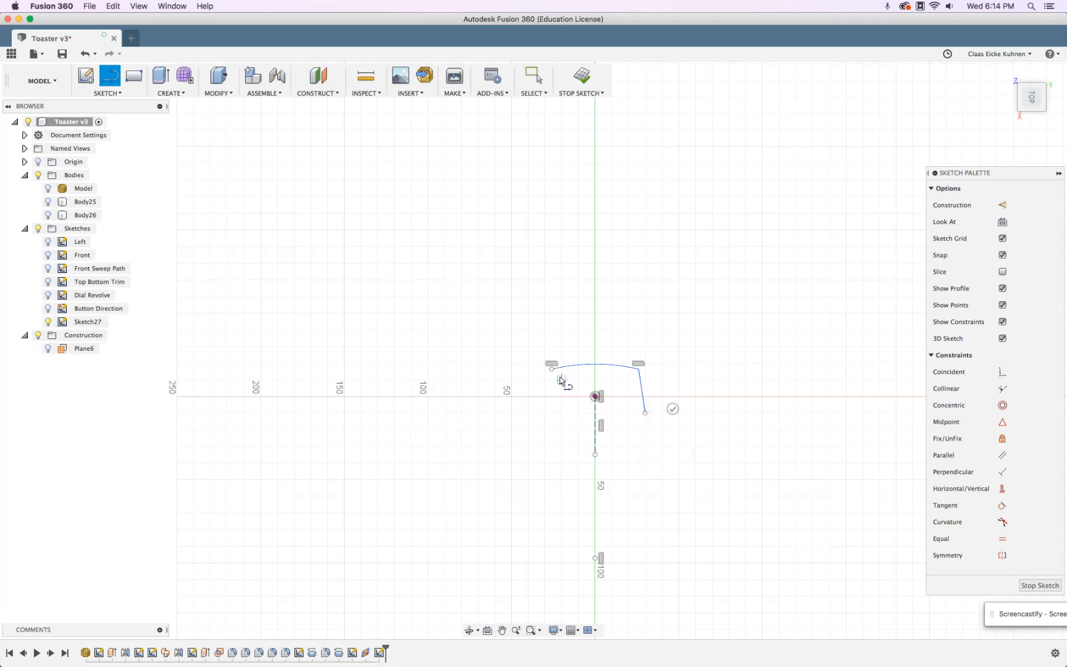
left_click(552, 369)
left_click(545, 412)
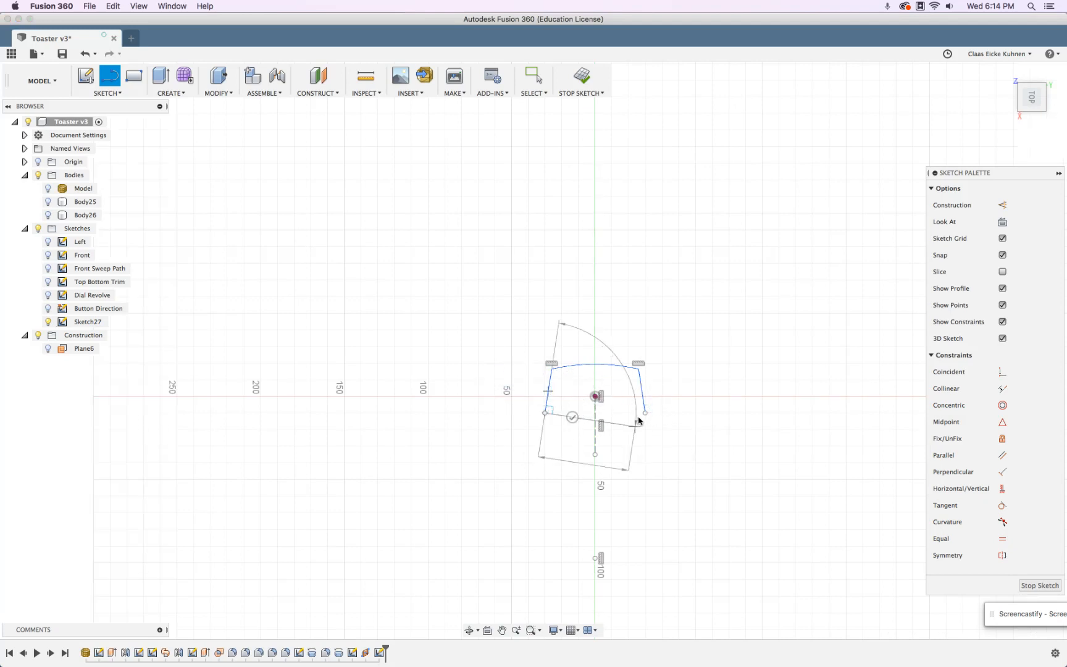
left_click(645, 412)
scroll(664, 445, "up", 5)
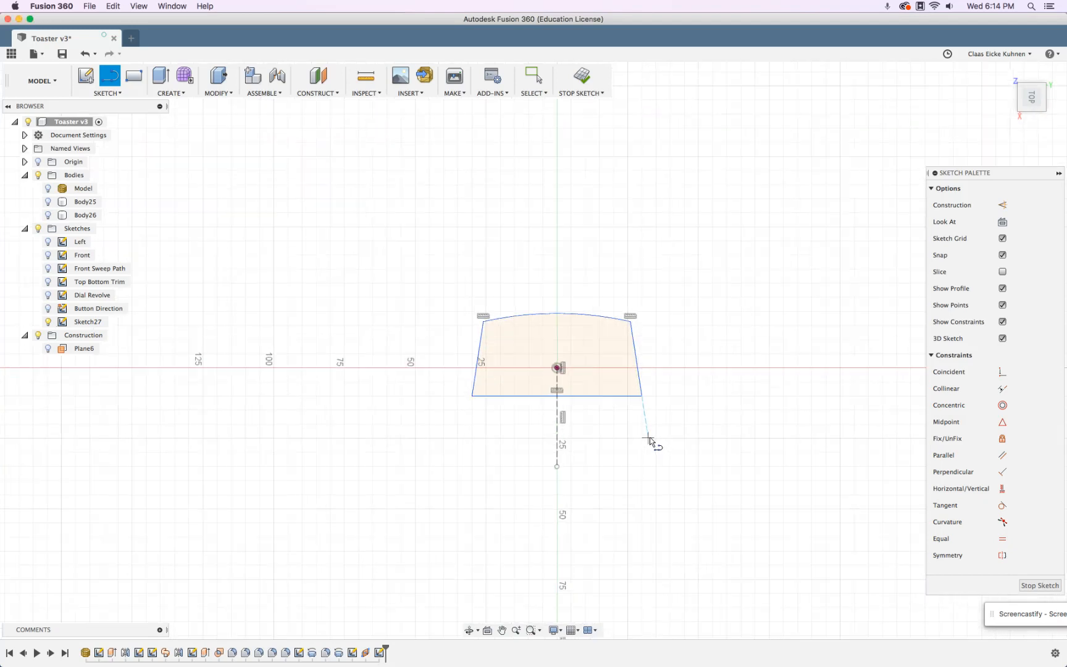
key("Escape")
Try to constrain the profile's base line horizontally, and pull one of its corners slightly outward.
left_click(623, 396)
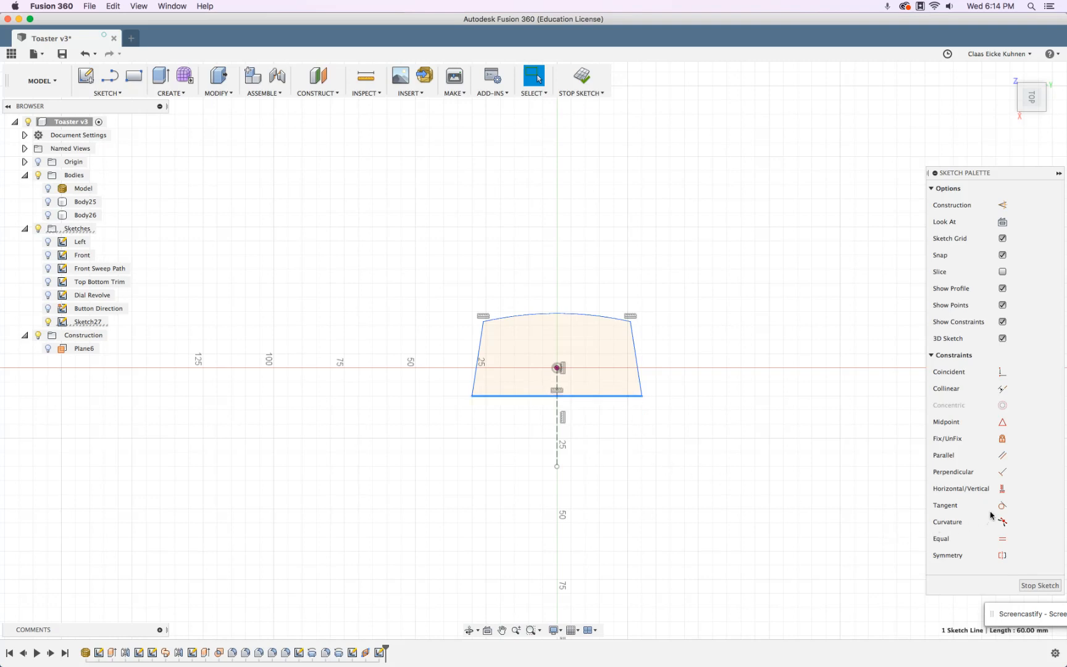
left_click(1003, 492)
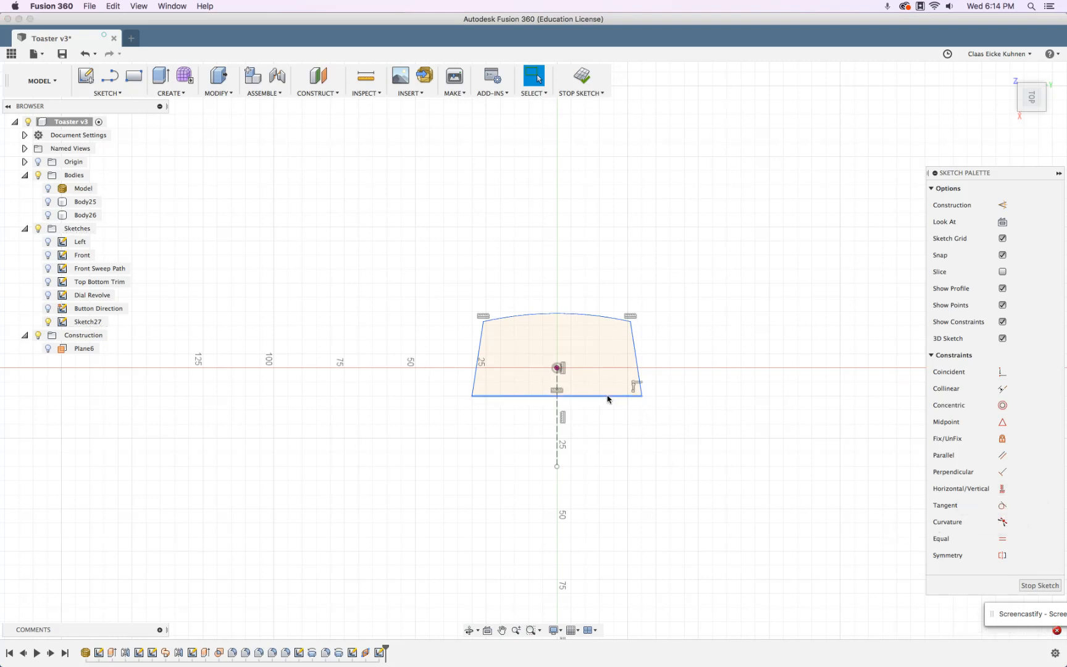
left_click(642, 396)
left_click(472, 397)
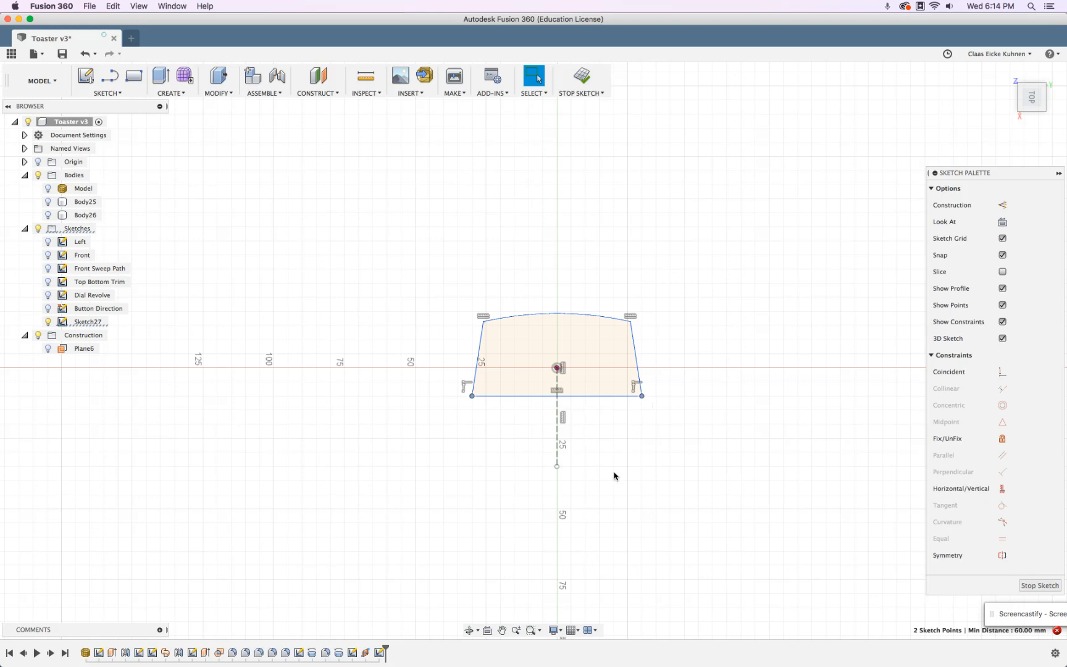
mouse_move(643, 396)
left_mouse_down()
mouse_move(662, 400)
mouse_move(637, 393)
mouse_move(647, 393)
left_mouse_up()
left_click(681, 448)
Make the base line's two endpoints symmetric about the vertical construction line.
left_click(1003, 556)
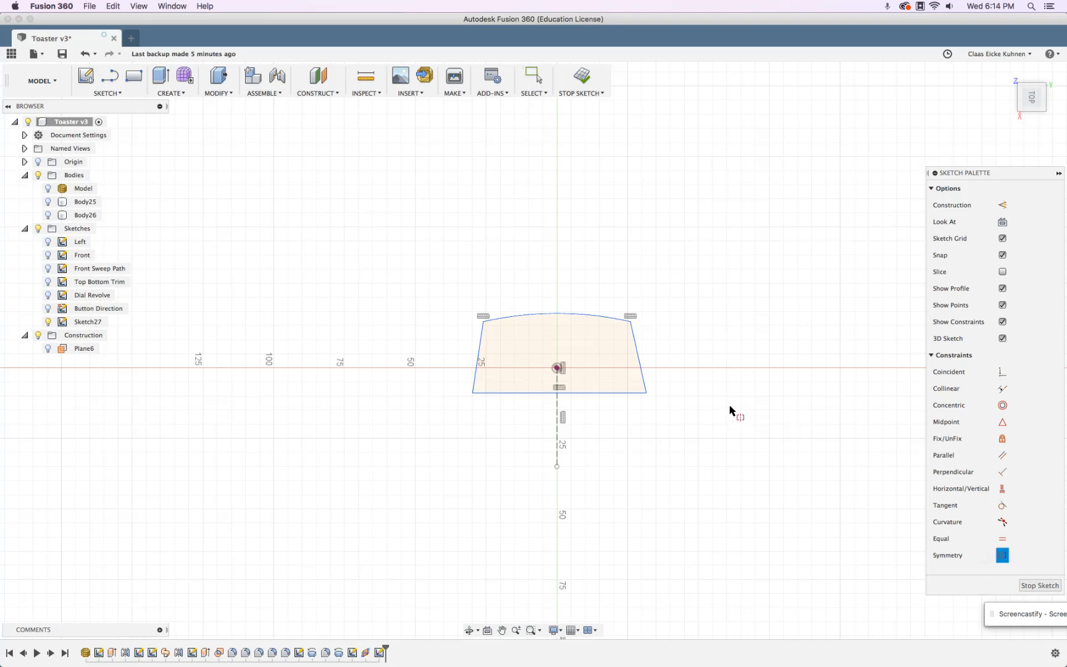
left_click(647, 393)
left_click(473, 393)
left_click(557, 458)
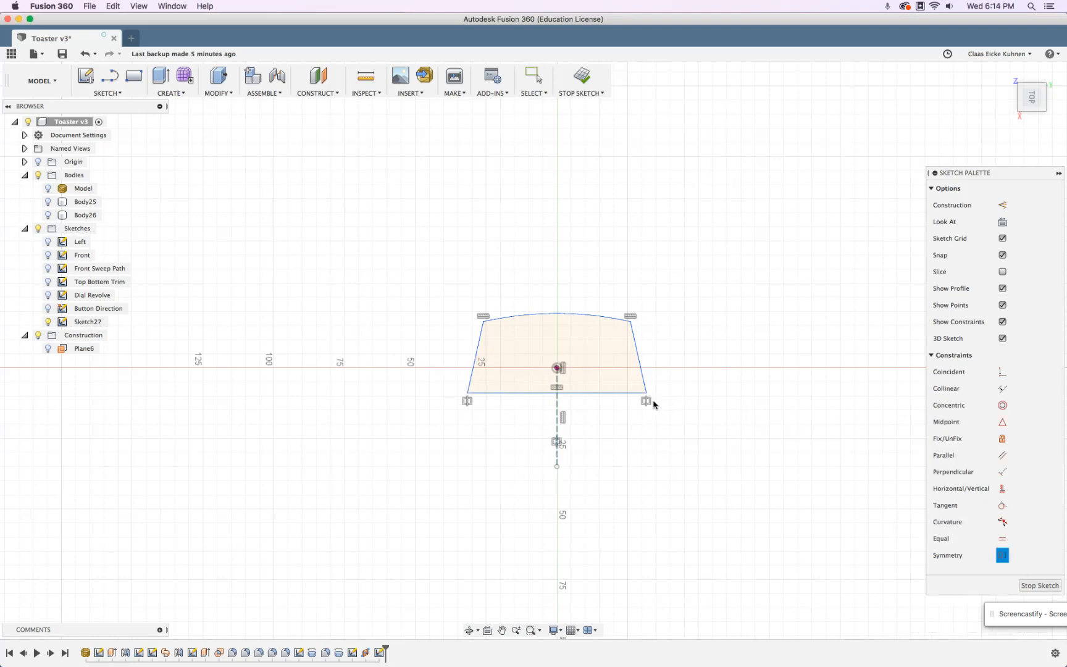
key("Escape")
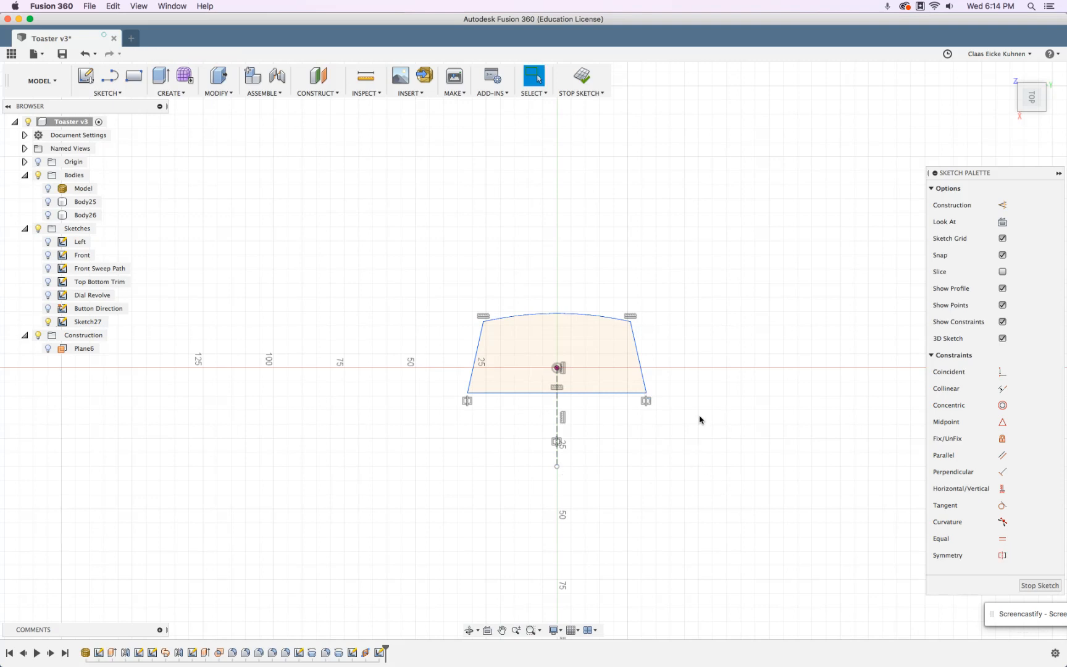
Redisplay the scan mesh and reshape the profile's corners to fit the button recess, moving the base line beyond the end face.
left_click_drag(648, 393, 653, 391)
mouse_move(630, 316)
left_mouse_down()
mouse_move(639, 297)
mouse_move(646, 315)
mouse_move(633, 316)
left_mouse_up()
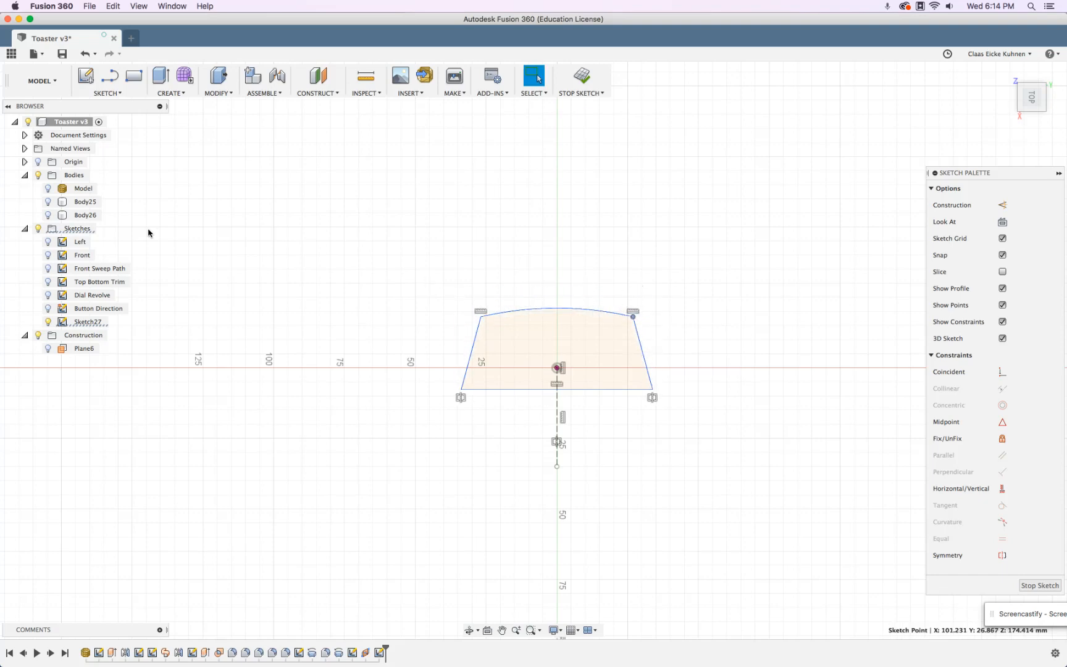
left_click(53, 187)
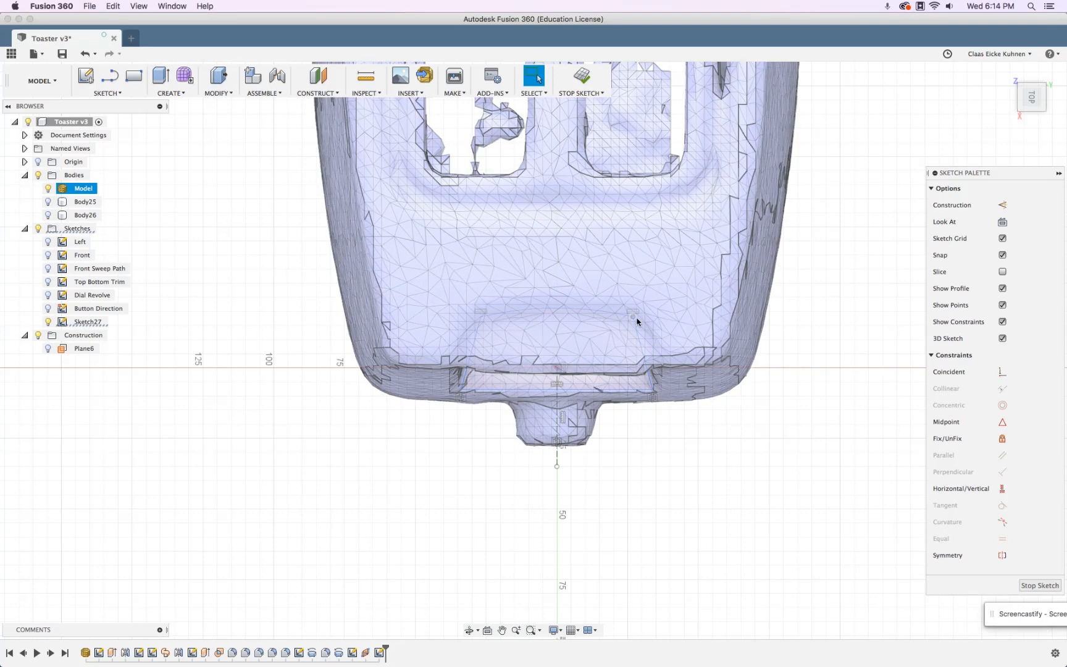
left_click_drag(635, 314, 642, 310)
left_click_drag(656, 392, 665, 413)
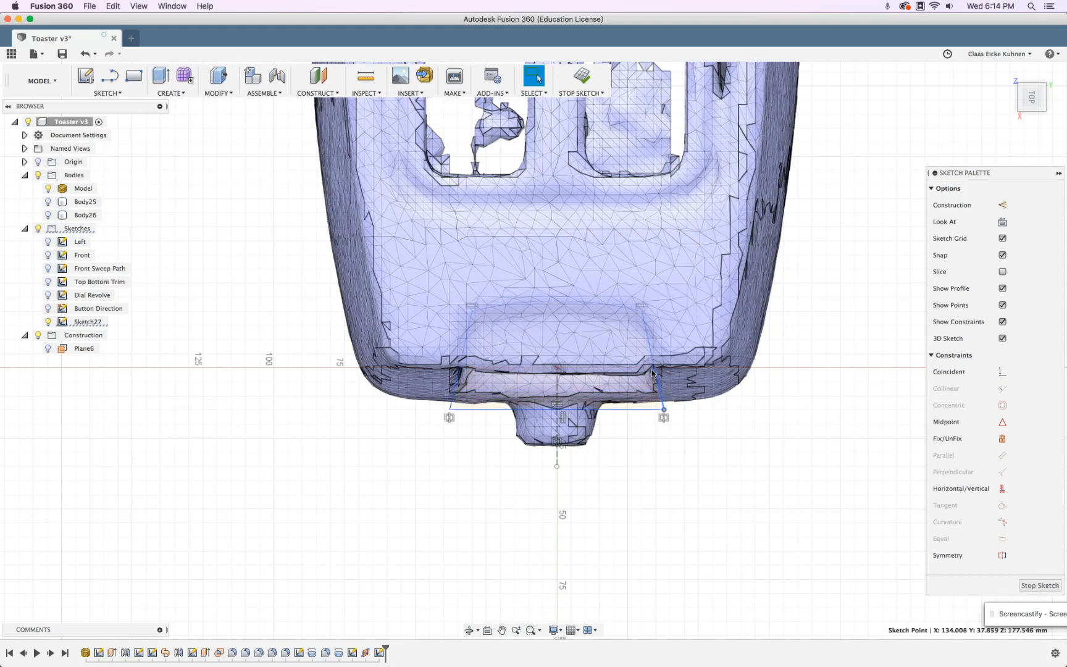
left_click_drag(643, 310, 648, 305)
Hide the scan mesh and redisplay the toaster body to check the button profile against it in 3D.
middle_click_drag(779, 513, 688, 439, "shift")
left_click(48, 188)
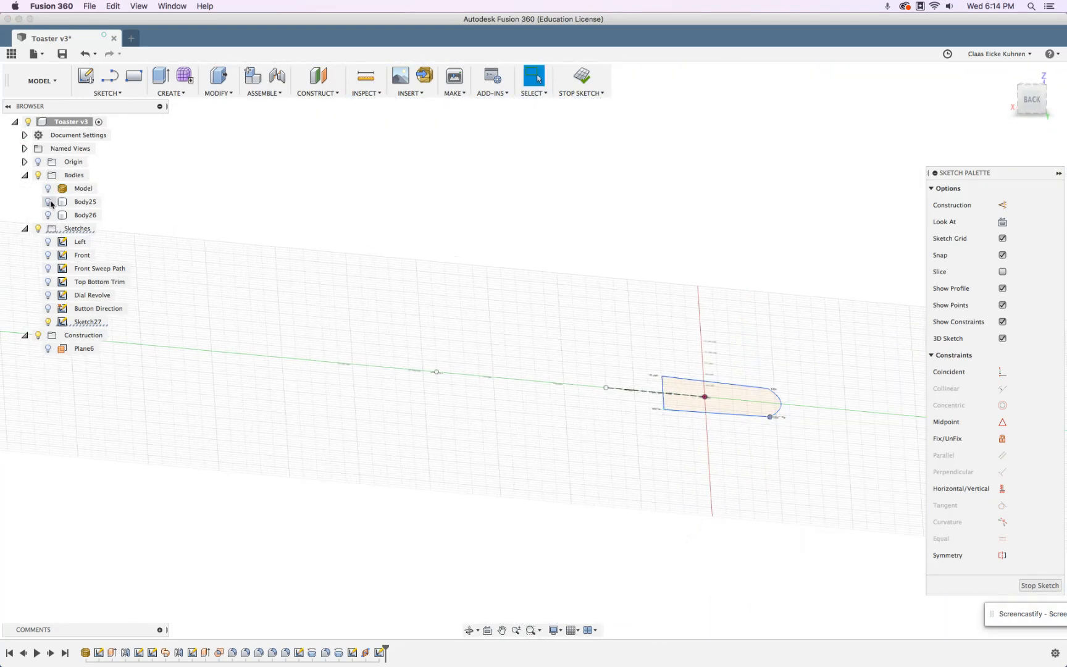
left_click(48, 201)
scroll(434, 333, "down", 5)
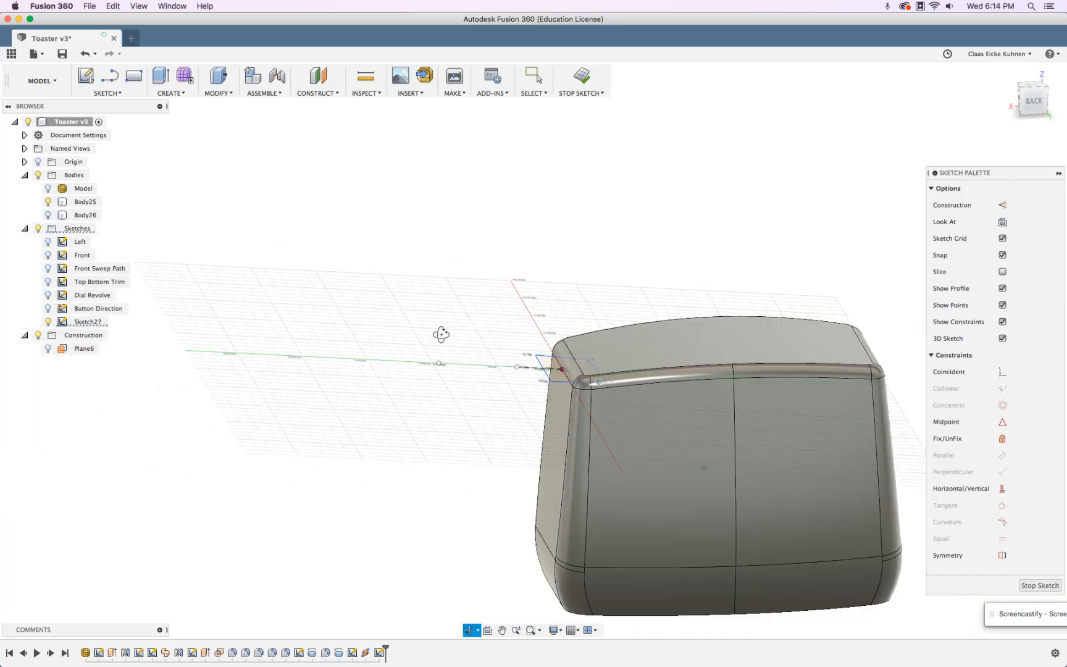
Extrude the button recess profile about 109 mm down along the toaster's end face as a new body.
left_click(160, 76)
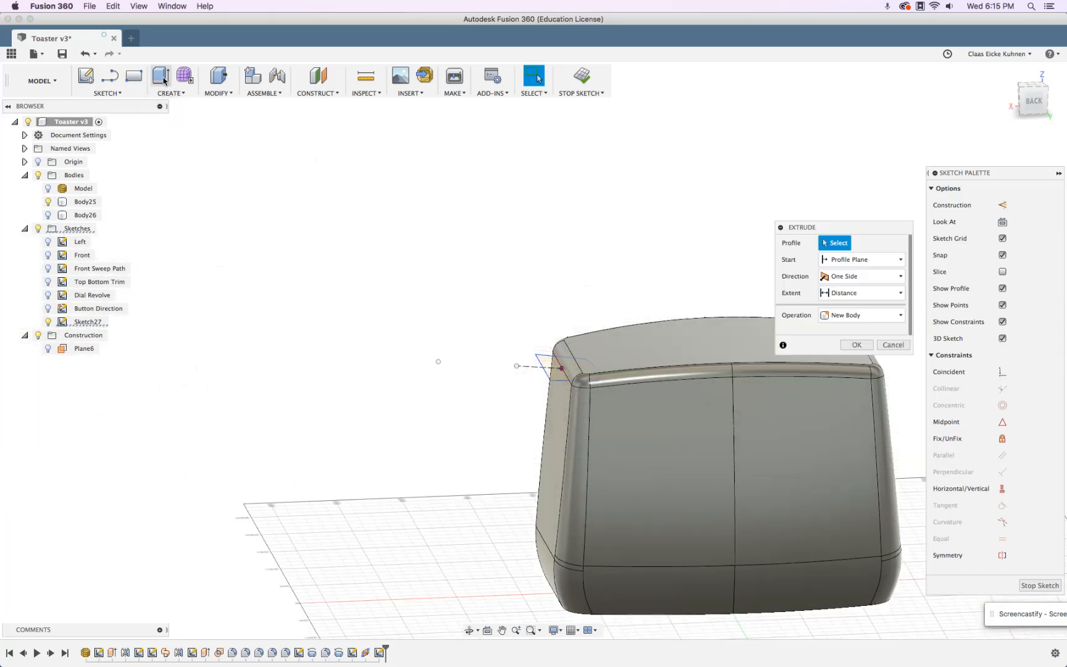
left_click(556, 378)
left_click_drag(574, 381, 559, 520)
middle_click_drag(434, 316, 441, 312, "shift")
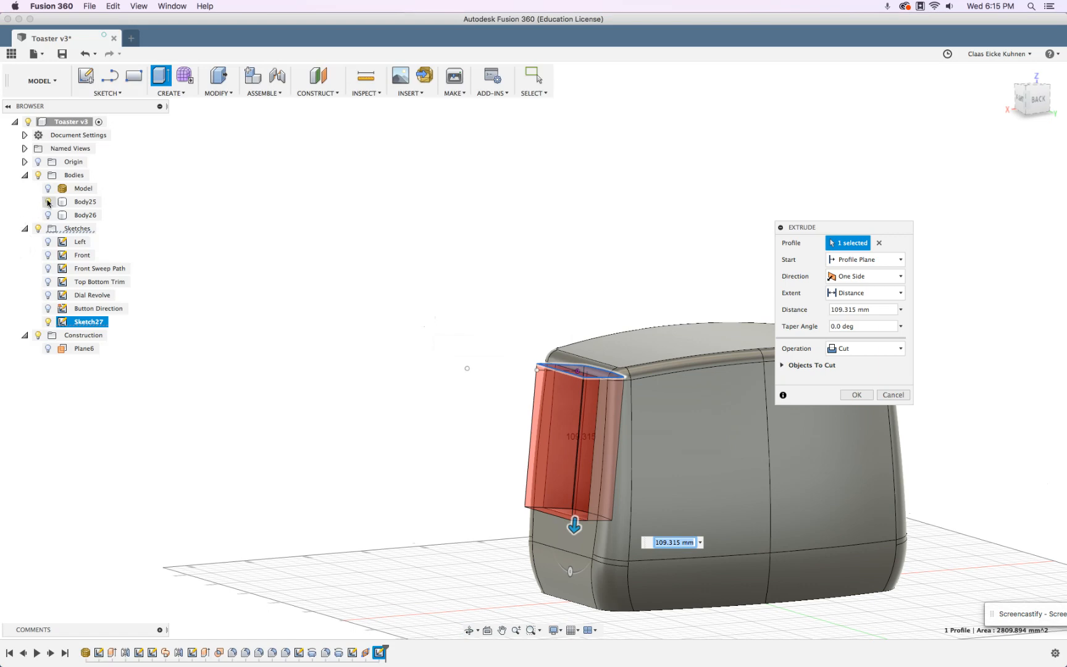
left_click(865, 348)
left_click(866, 396)
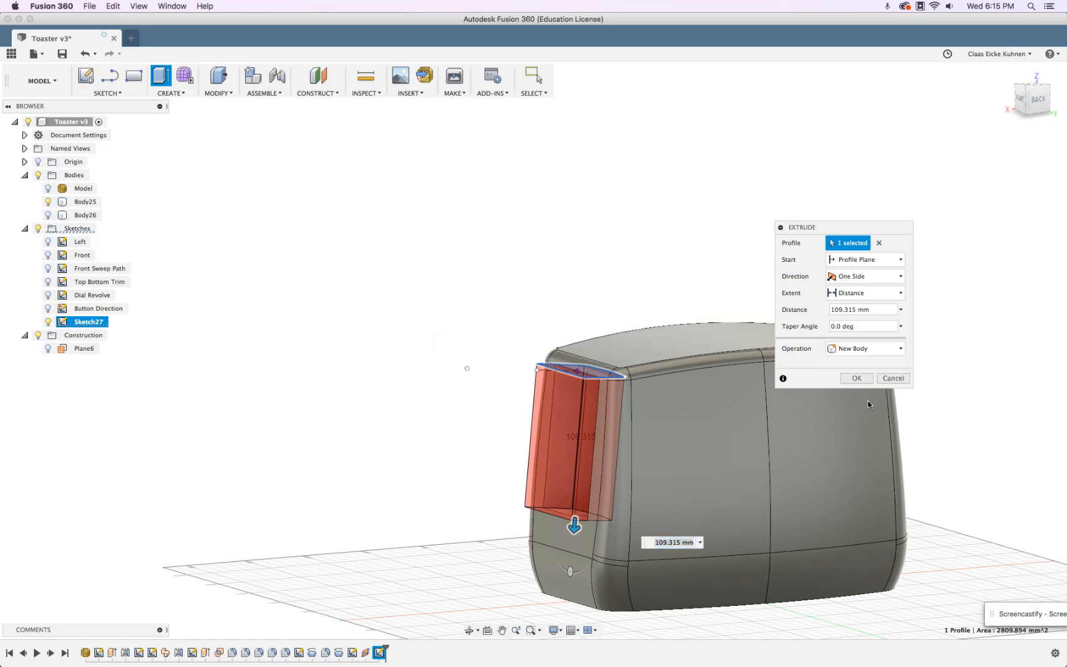
Swap the toaster body for the scan mesh and shorten the downward extrusion to about 95 mm, just above the dial.
left_click(48, 202)
left_click(48, 188)
scroll(594, 524, "up", 5)
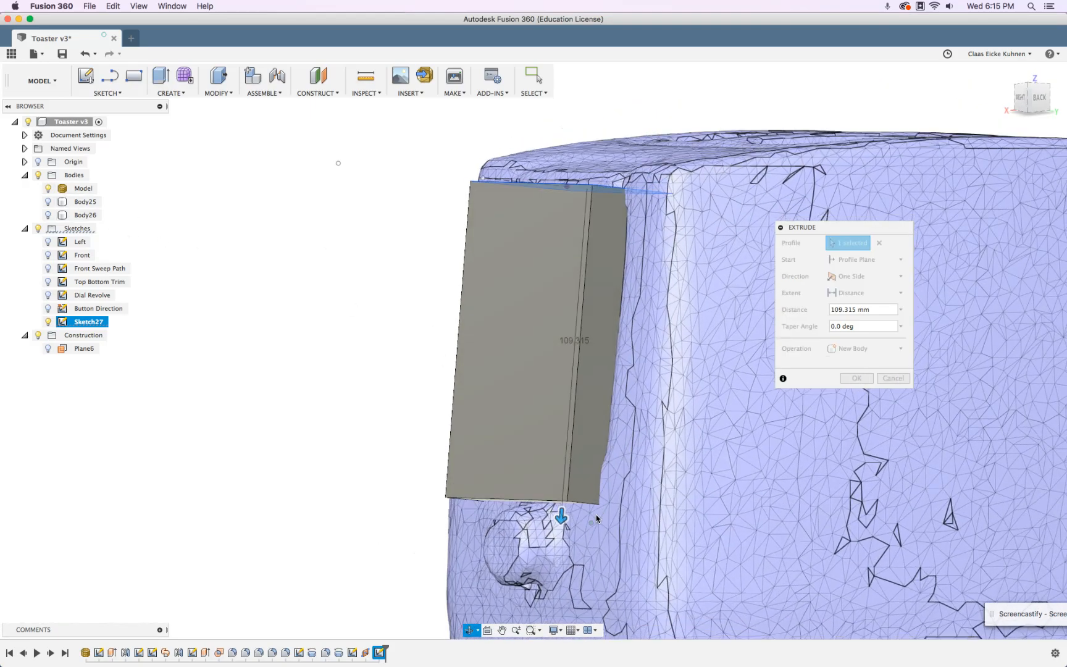
left_click_drag(595, 523, 600, 477)
middle_click_drag(600, 477, 602, 155, "shift")
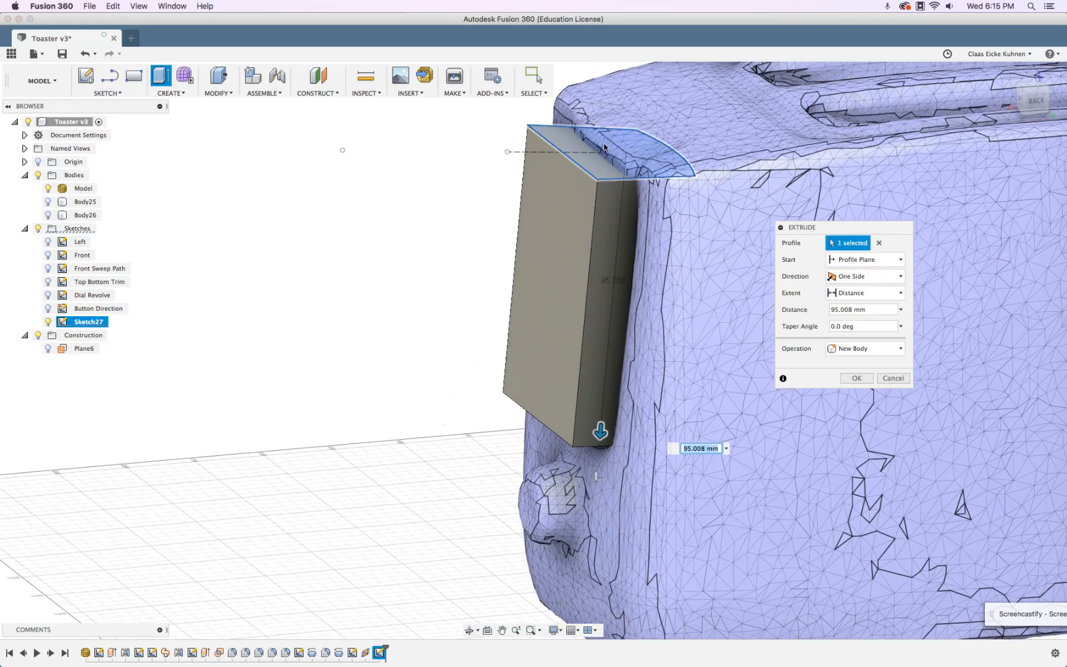
Make the extrusion two-sided, extending it about 36.7 mm upward past the toaster's top.
left_click(874, 276)
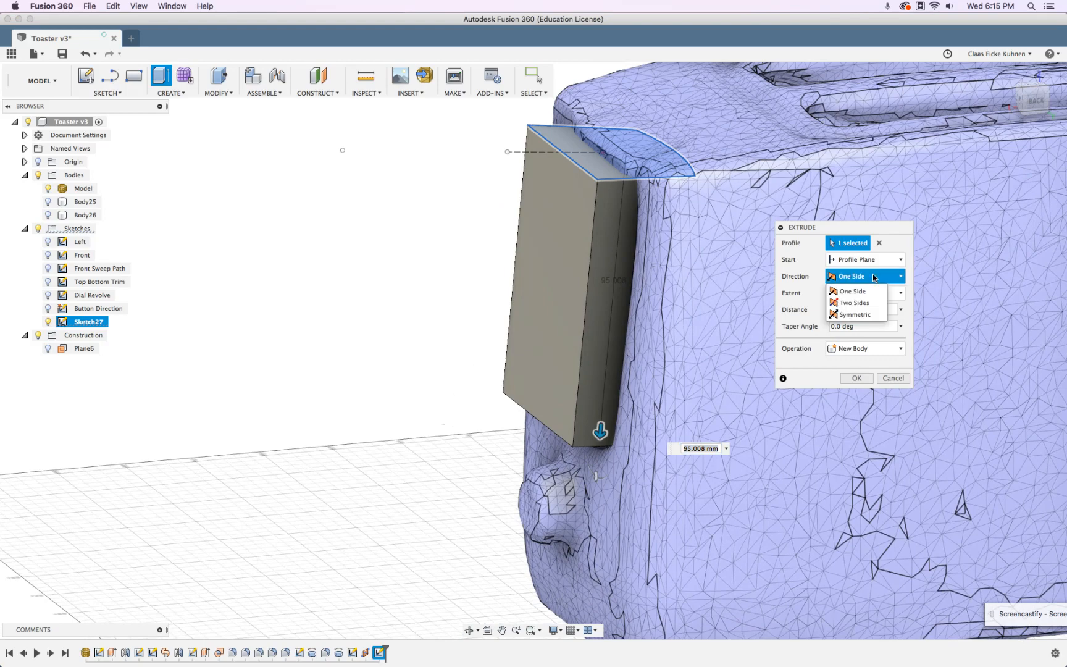
left_click(857, 303)
scroll(631, 179, "down", 5)
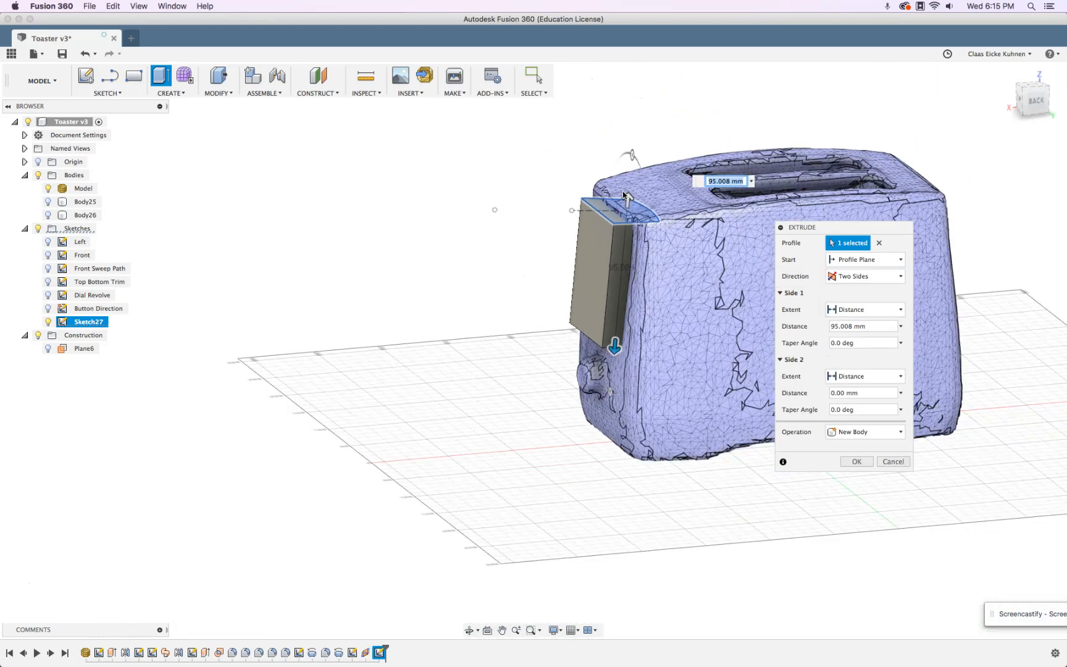
left_click_drag(632, 175, 633, 151)
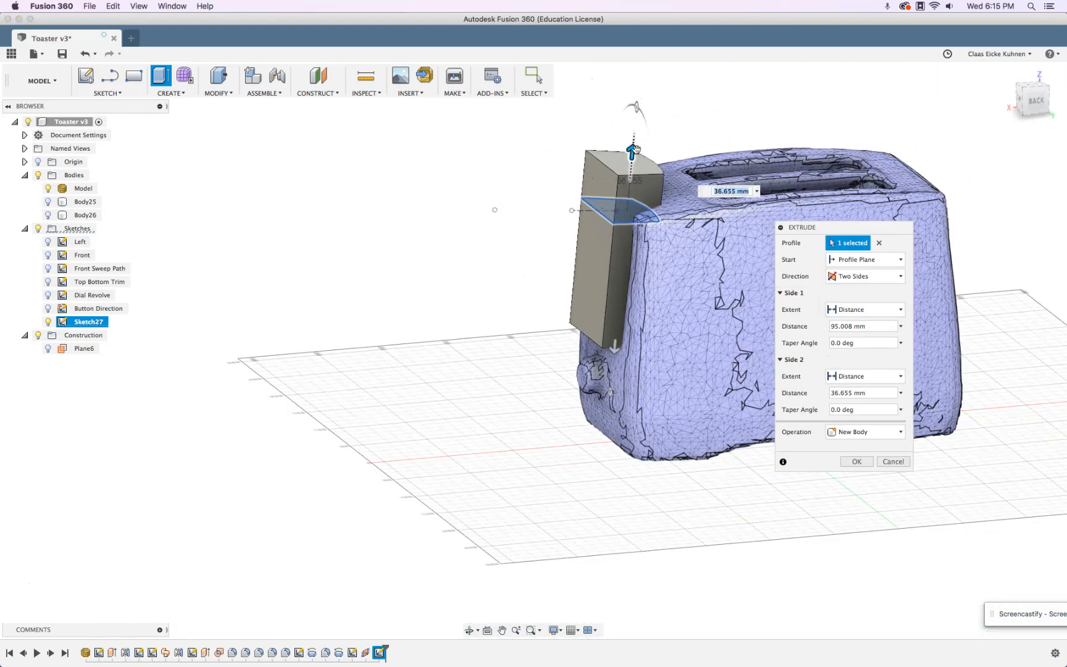
left_click(857, 462)
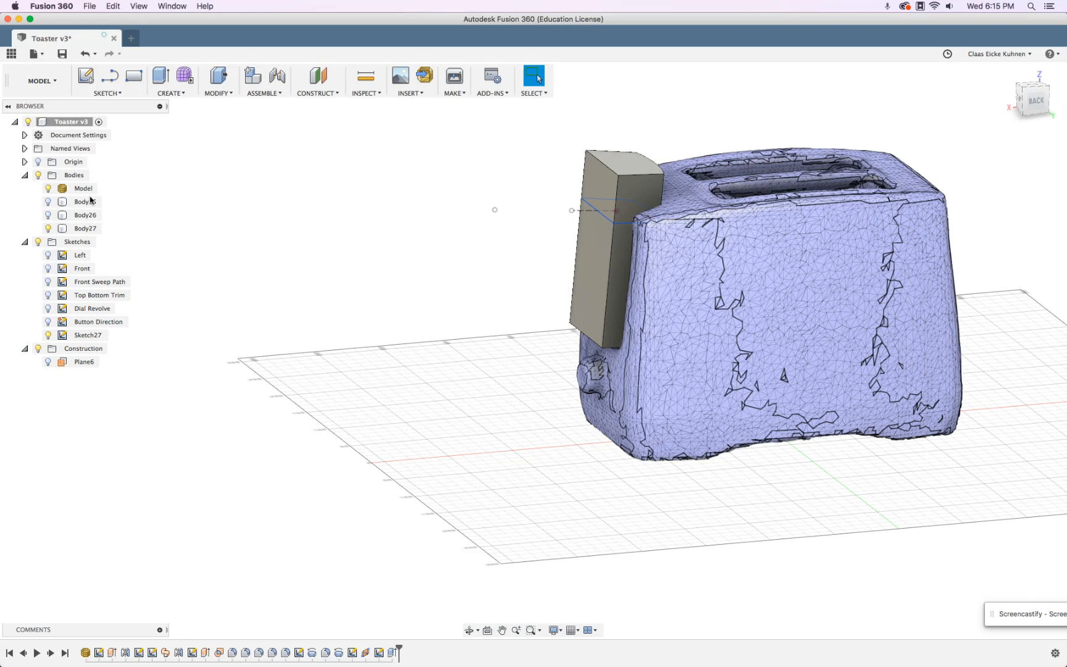
Hide the scan mesh and all sketches, and display the toaster body together with the extruded button block.
left_click(48, 189)
left_click(79, 230)
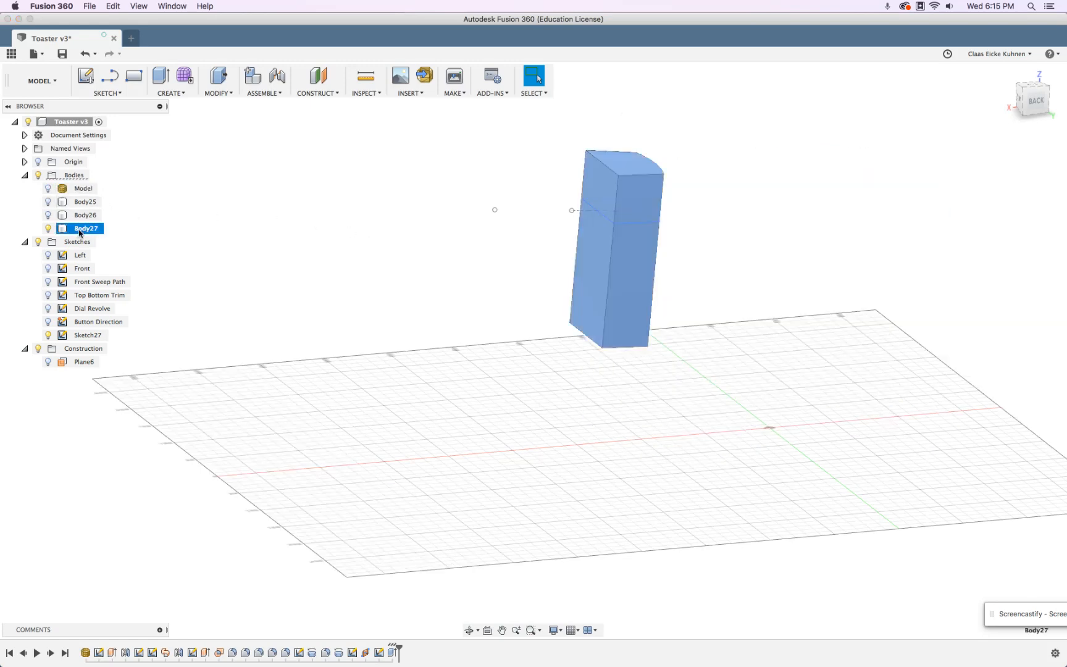
left_click(48, 202)
left_click(323, 240)
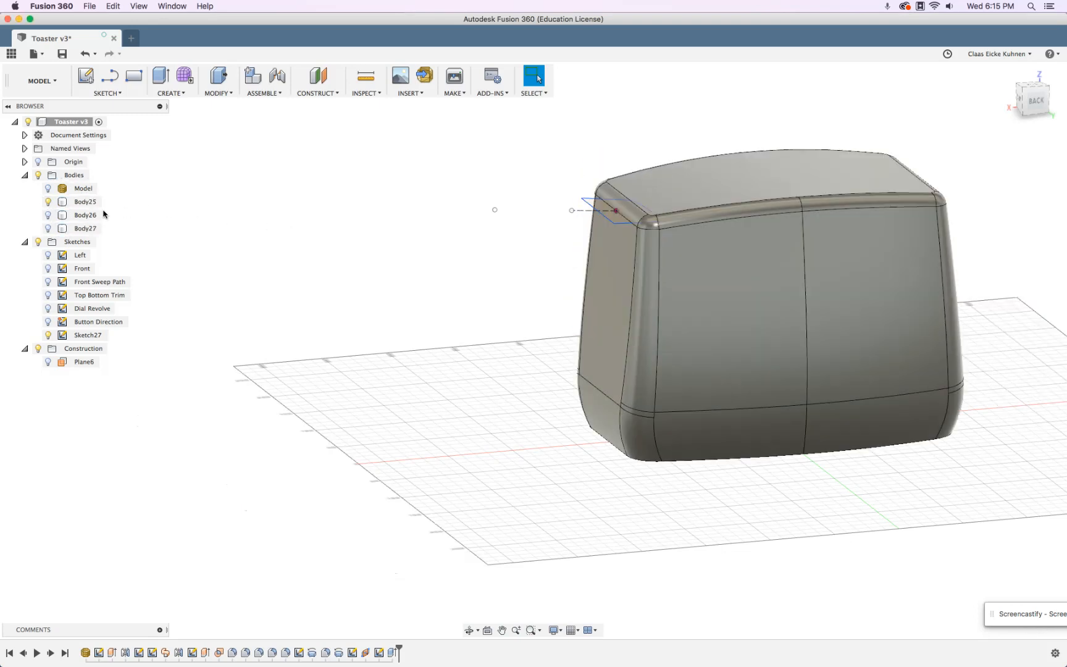
left_click(37, 241)
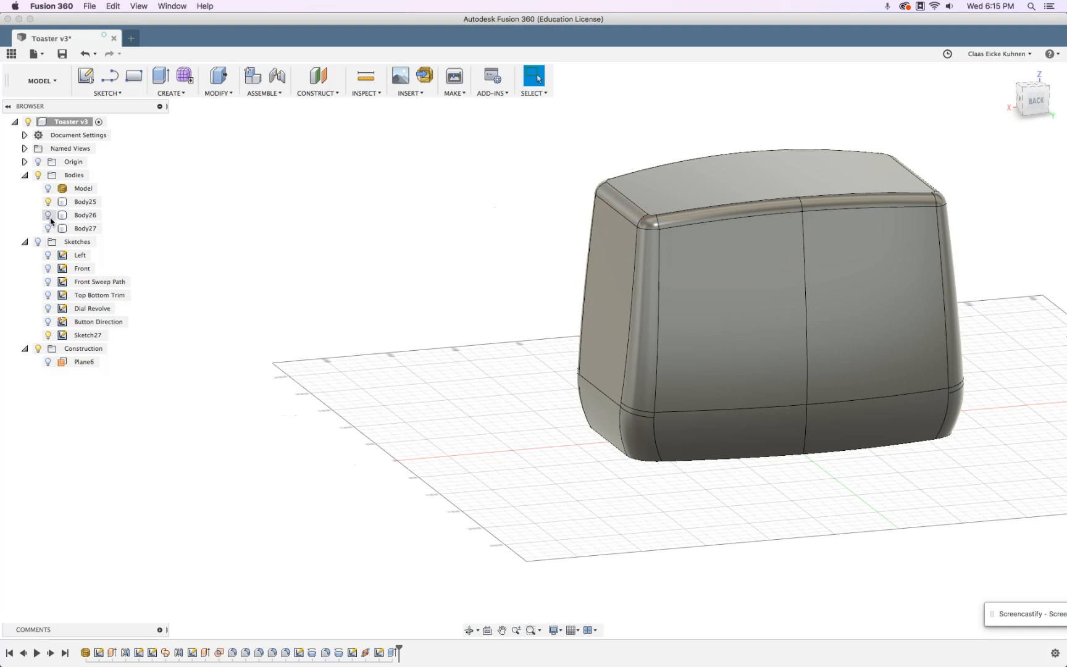
left_click(48, 215)
left_click(49, 215)
left_click(48, 229)
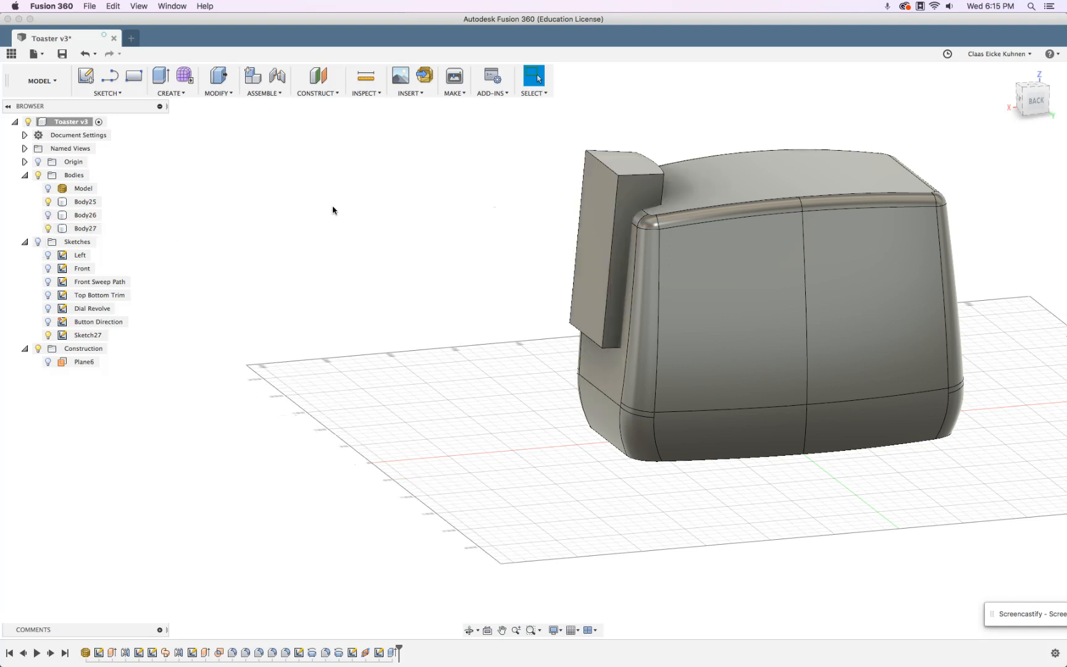
Combine the button block as target with the toaster body as tool, using Intersect and keeping the tool body.
left_click(229, 94)
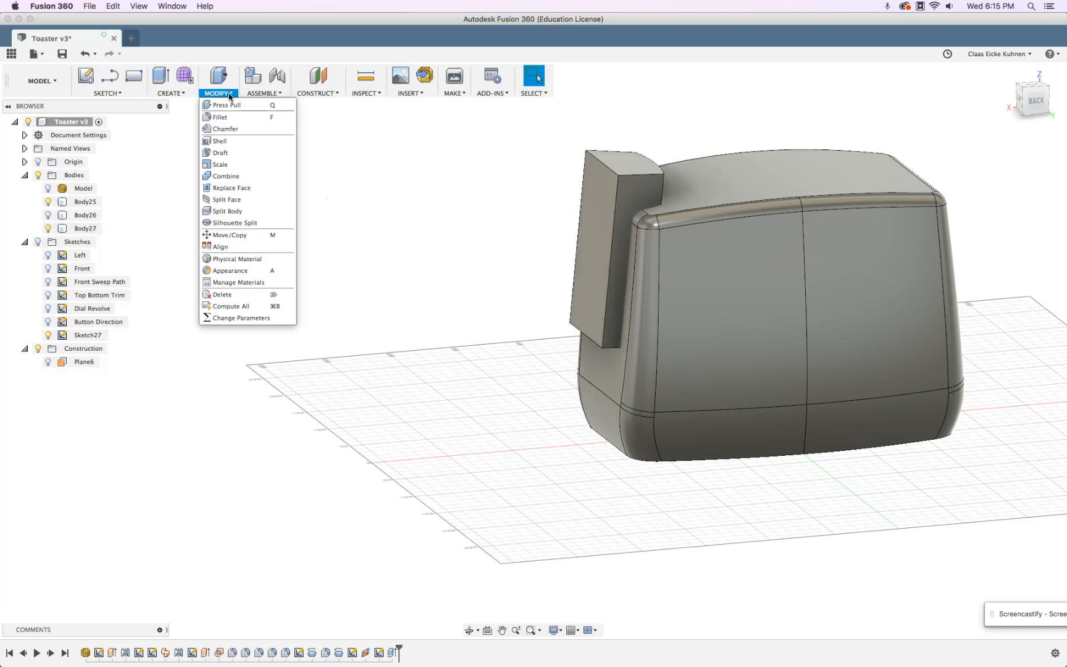
left_click(226, 176)
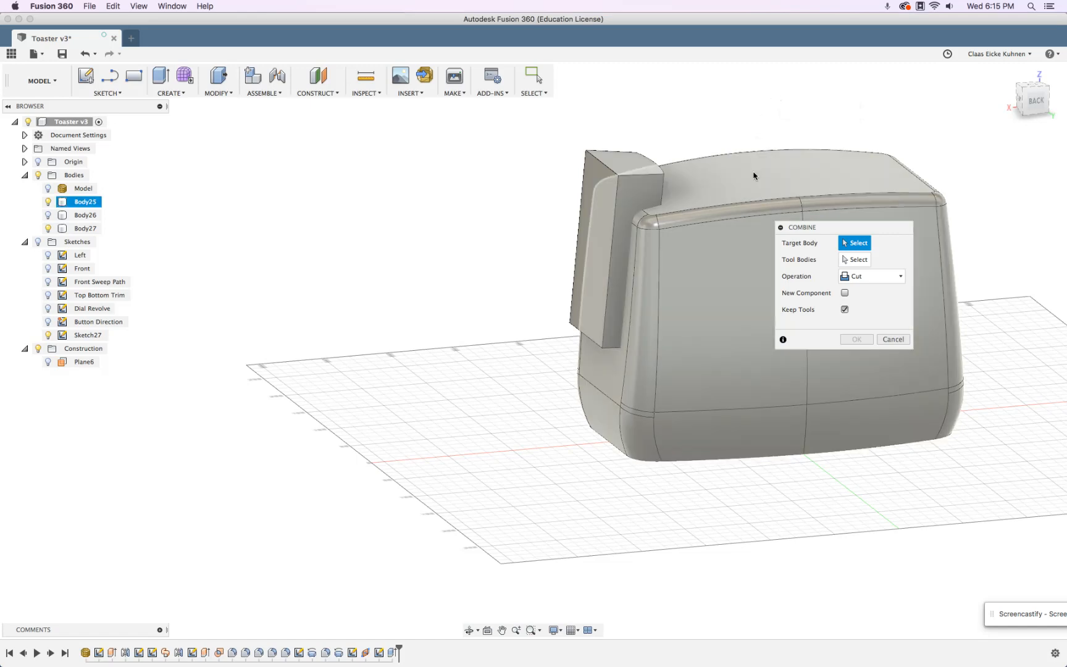
left_click(753, 175)
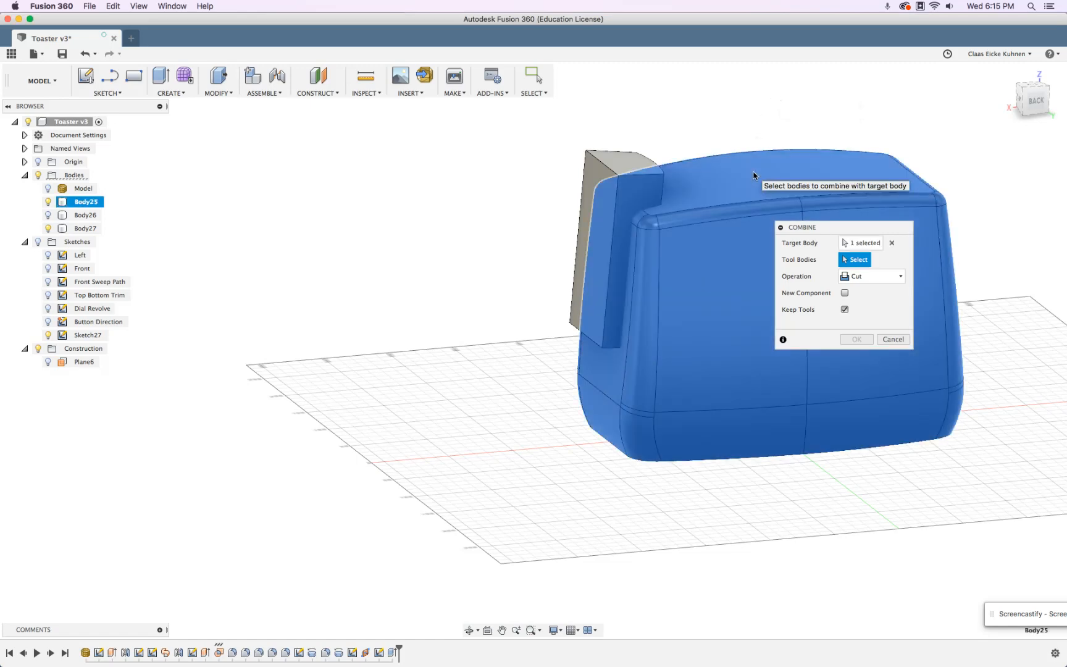
left_click(855, 279)
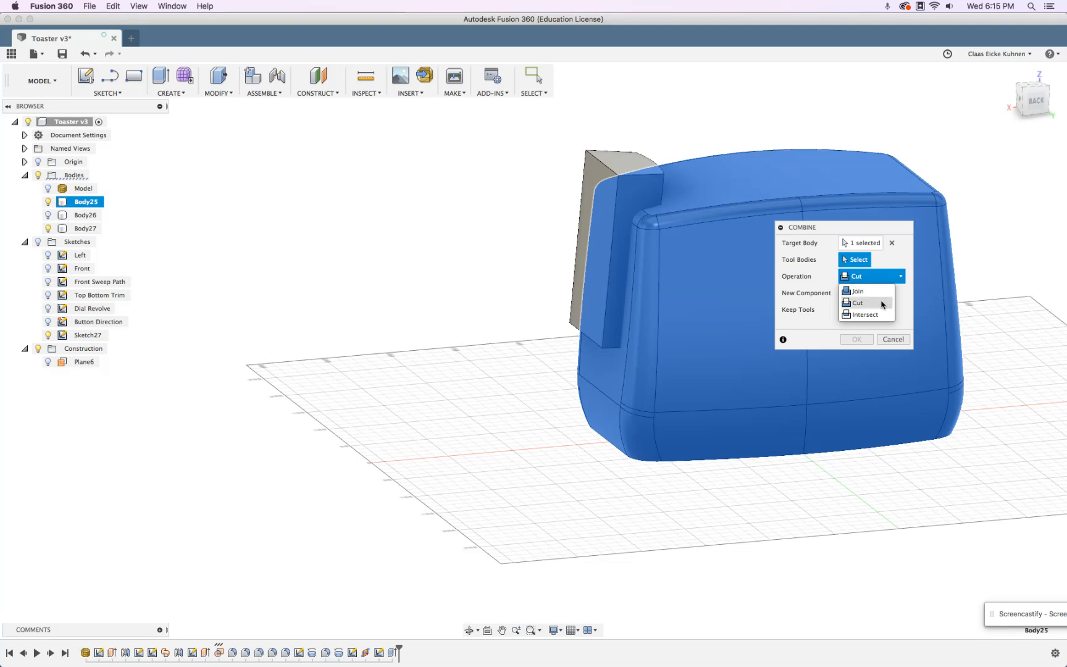
left_click(882, 317)
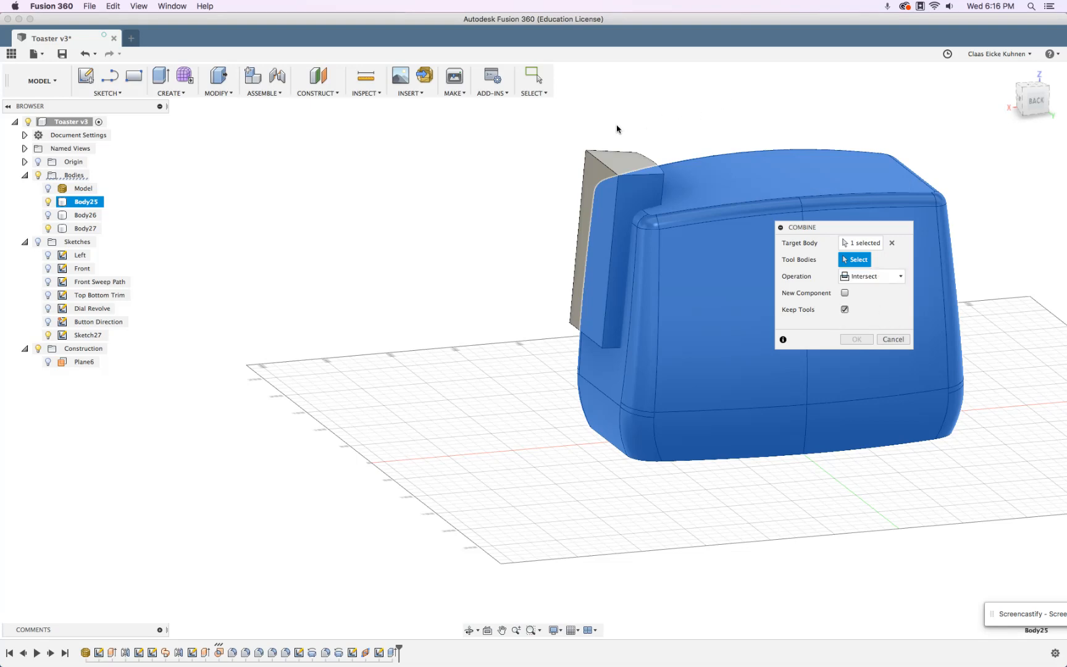
left_click(620, 159)
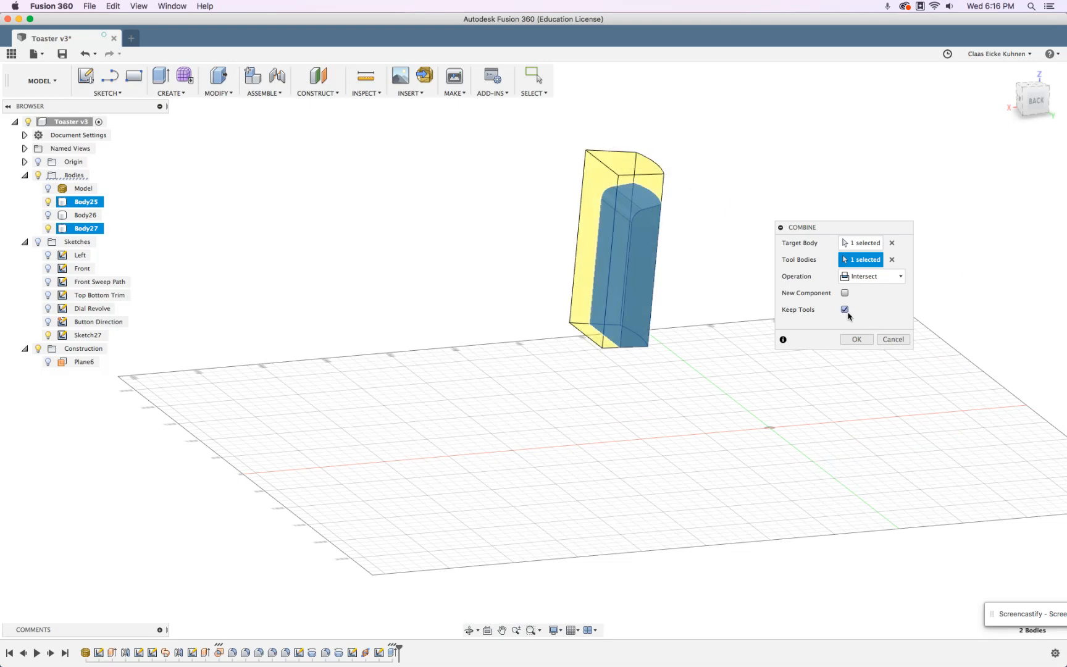
left_click(892, 242)
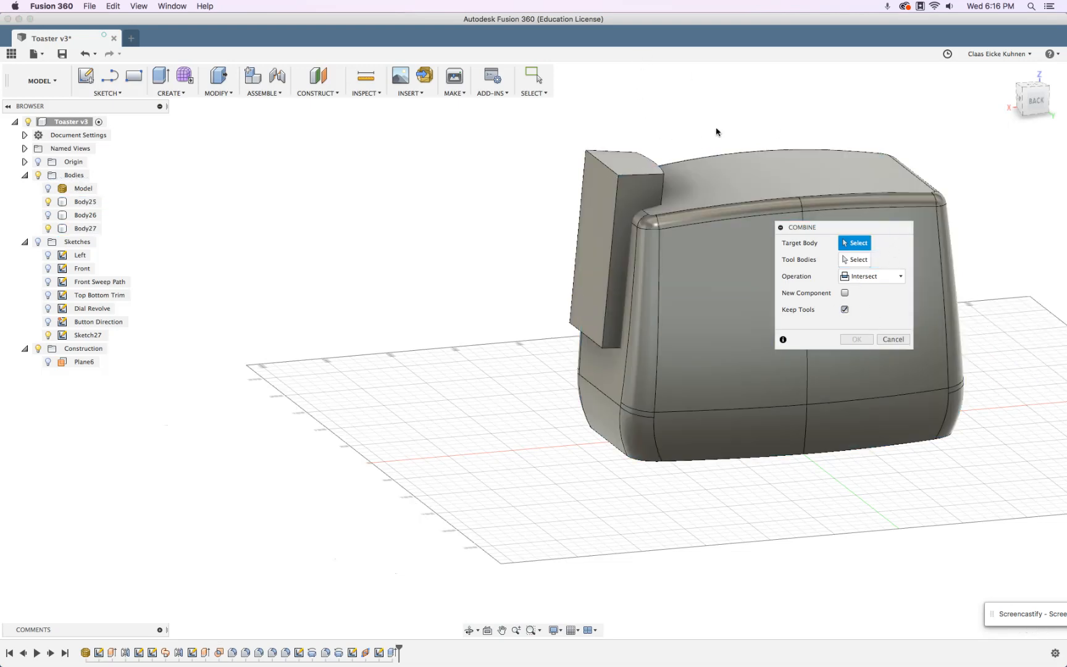
left_click(622, 153)
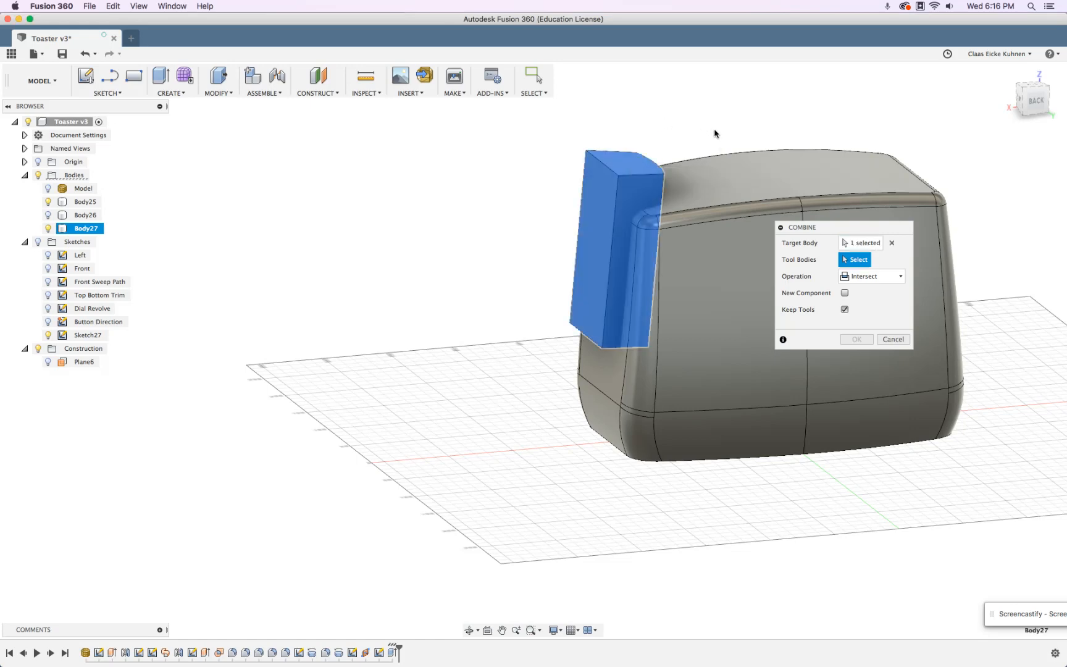
left_click(741, 168)
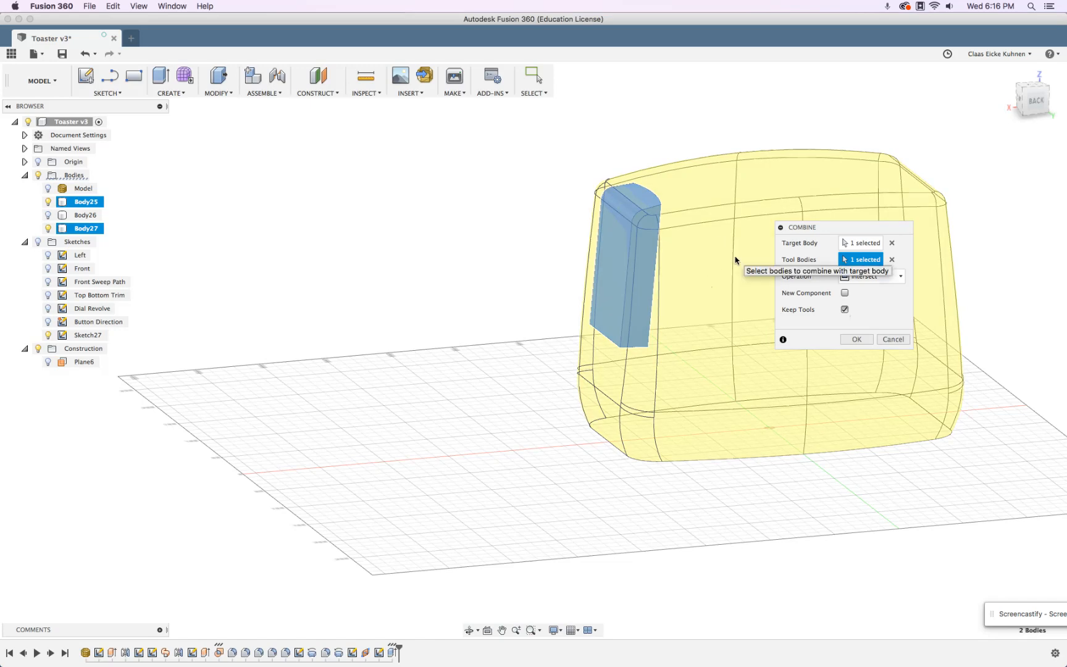
left_click(858, 340)
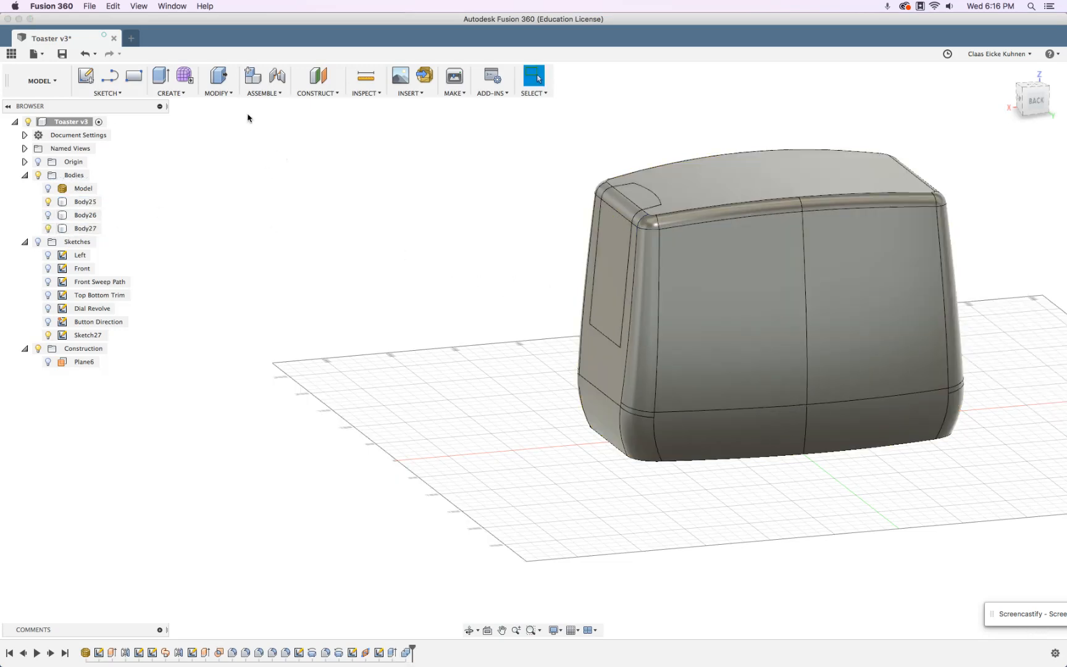
Cut the trimmed button block out of the toaster body with Combine, keeping the tool body.
left_click(221, 93)
left_click(230, 180)
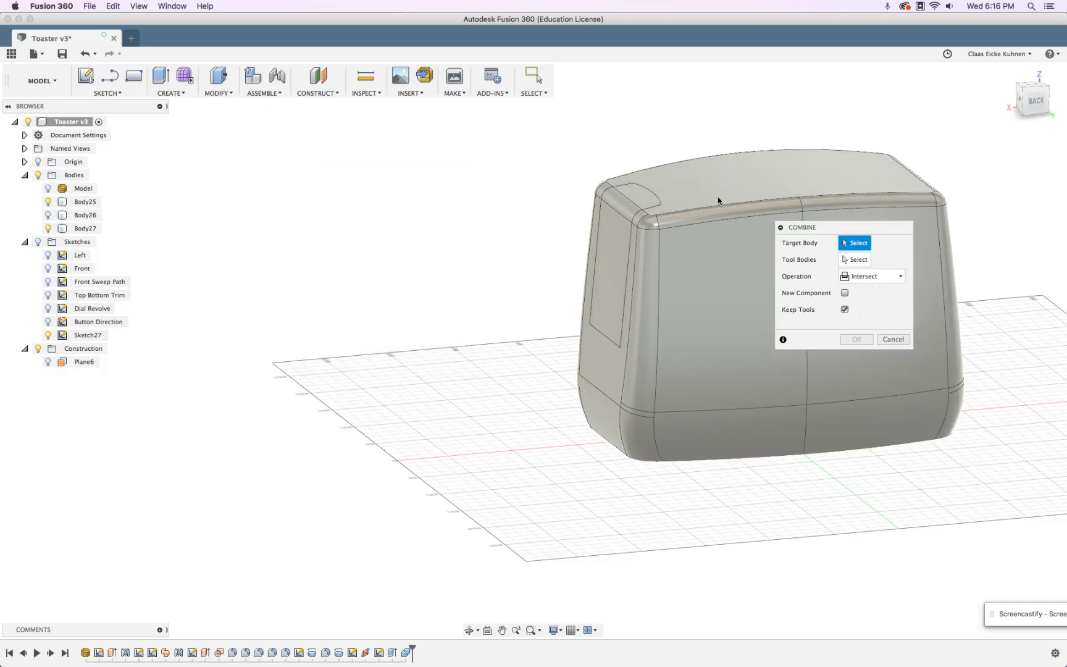
left_click(684, 180)
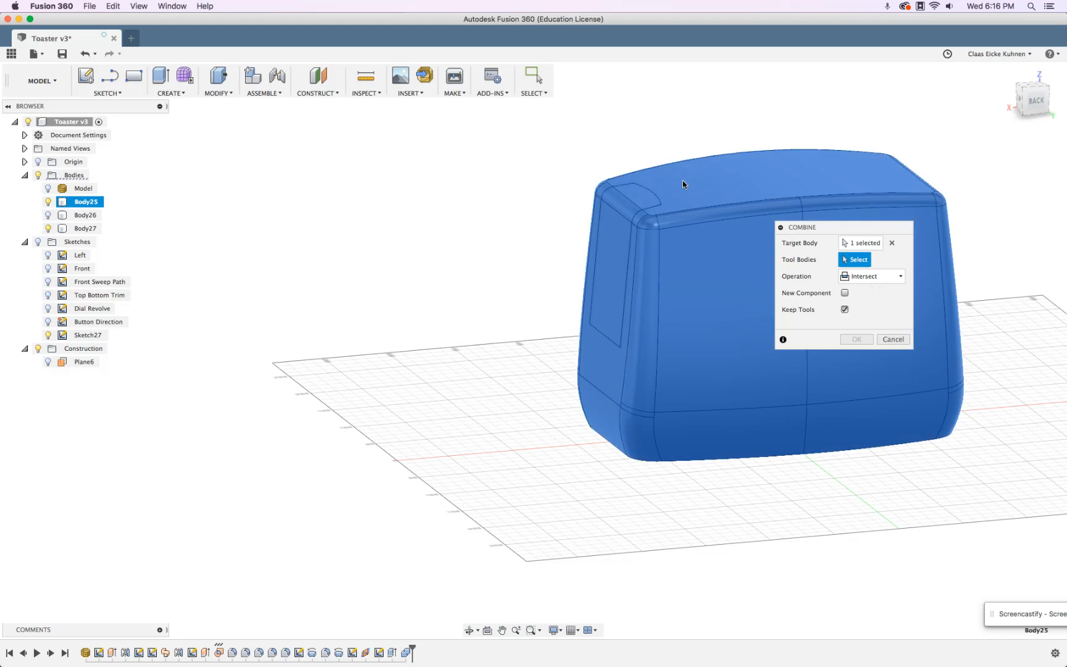
left_click(617, 215)
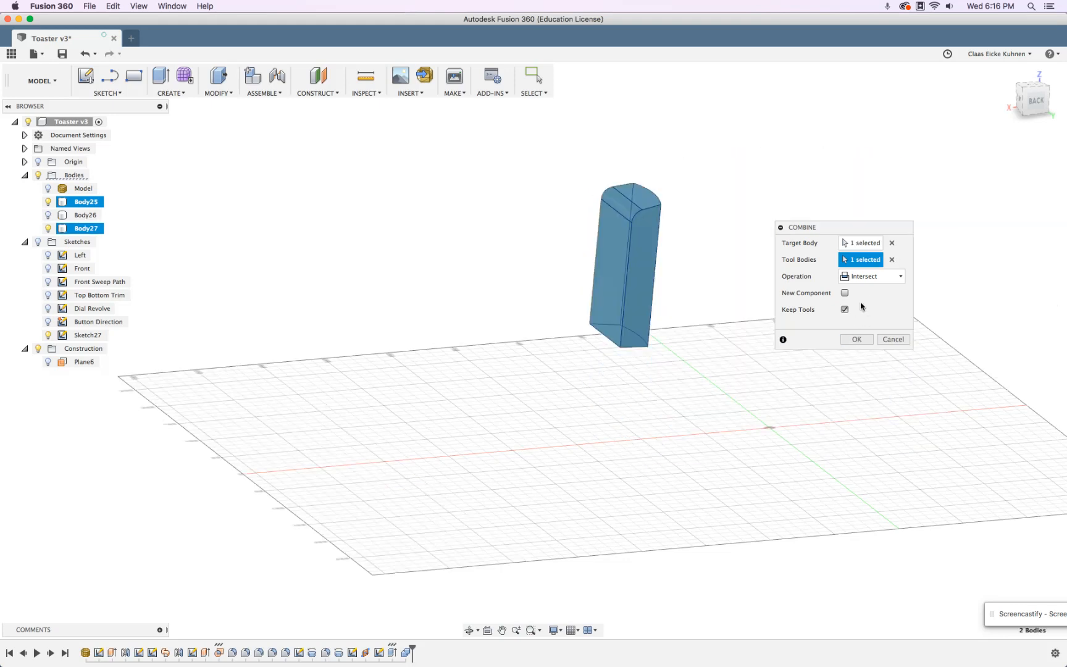
left_click(873, 276)
left_click(866, 307)
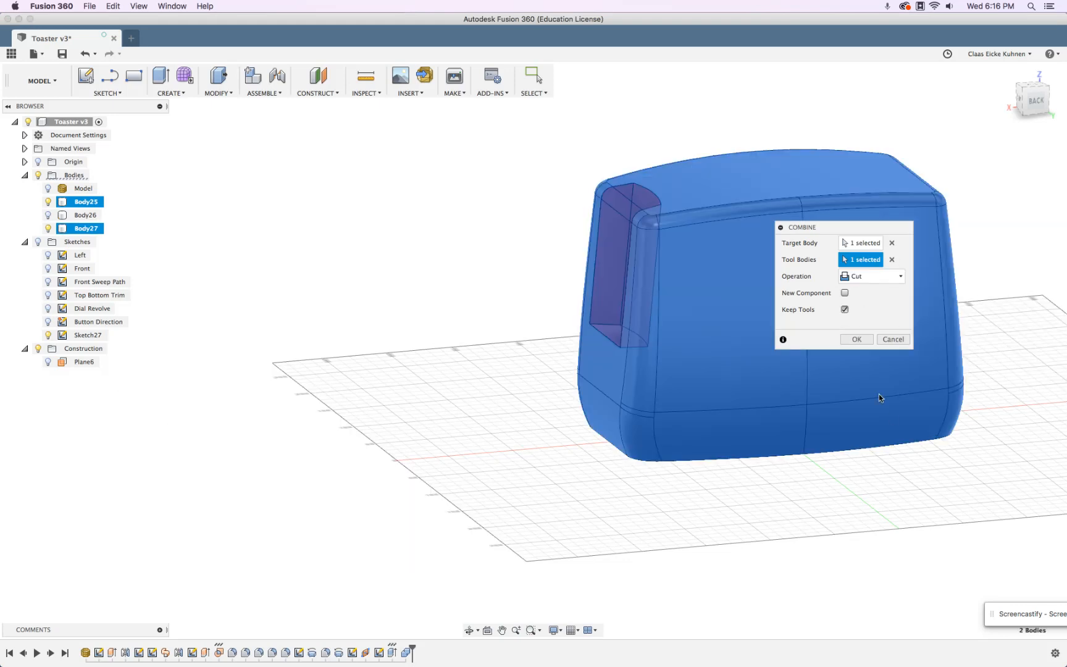
left_click(846, 311)
left_click(857, 340)
Toggle the toaster and button bodies to examine the recess, and inspect the isolated button block from the back.
mouse_move(510, 379)
middle_mouse_down("shift")
mouse_move(553, 362)
mouse_move(503, 371)
middle_mouse_up("shift")
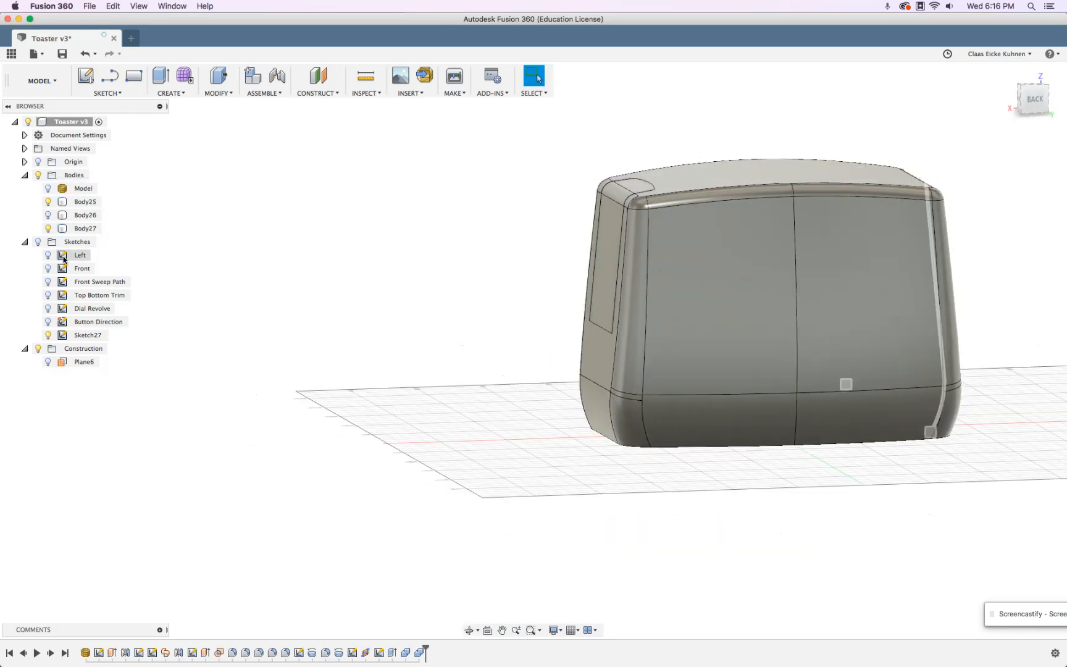
left_click(49, 228)
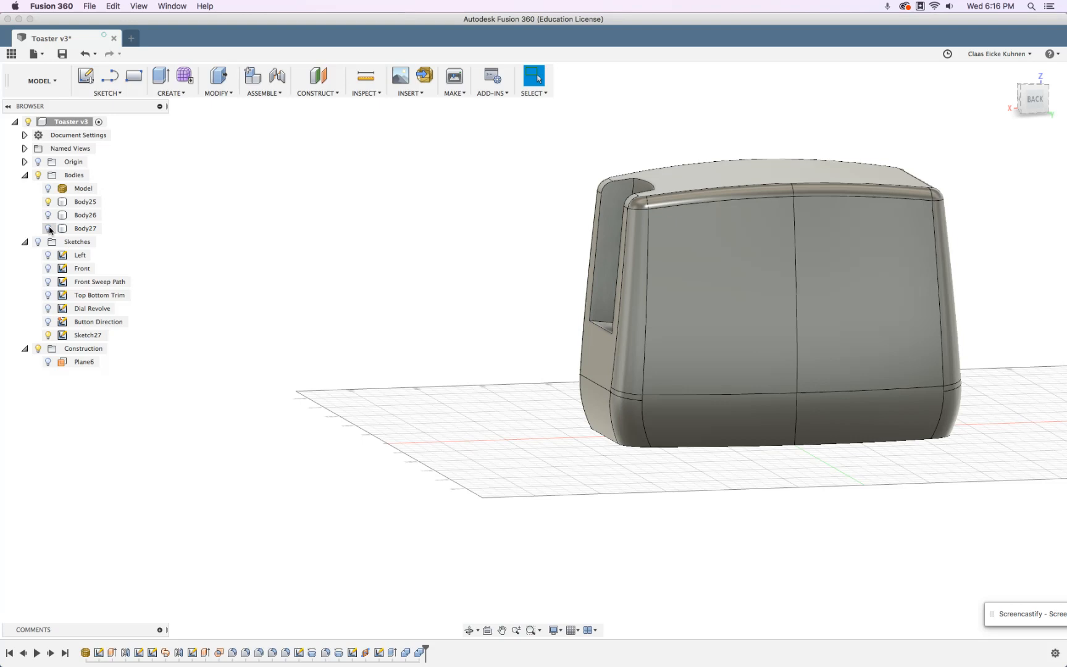
left_click(49, 203)
left_click(49, 203)
left_click(49, 228)
left_click(1033, 104)
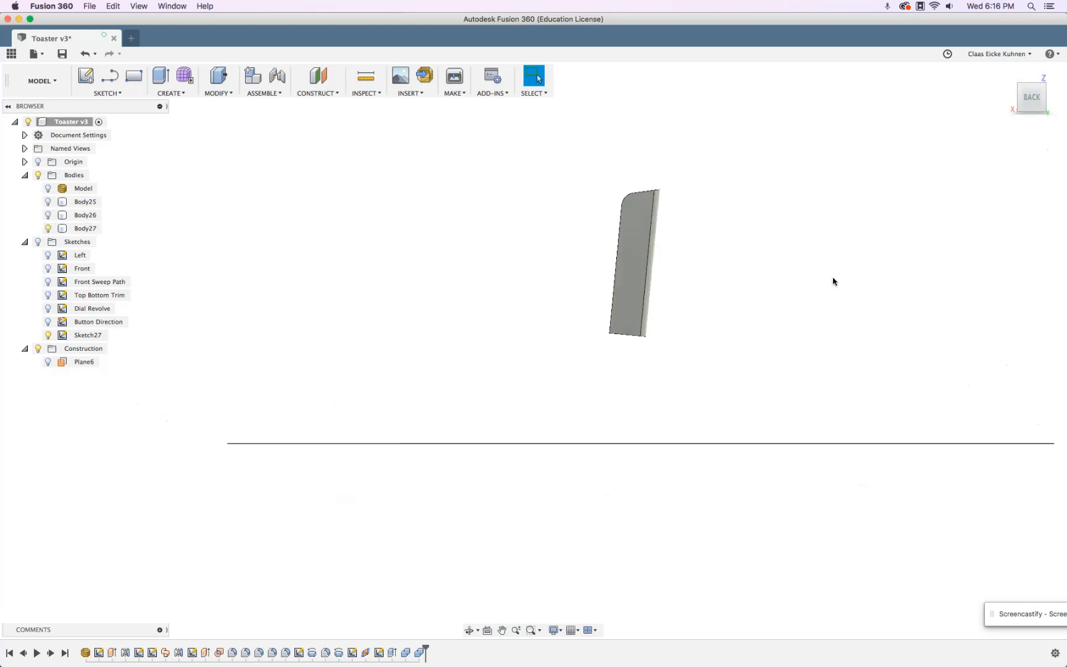
scroll(677, 353, "up", 5)
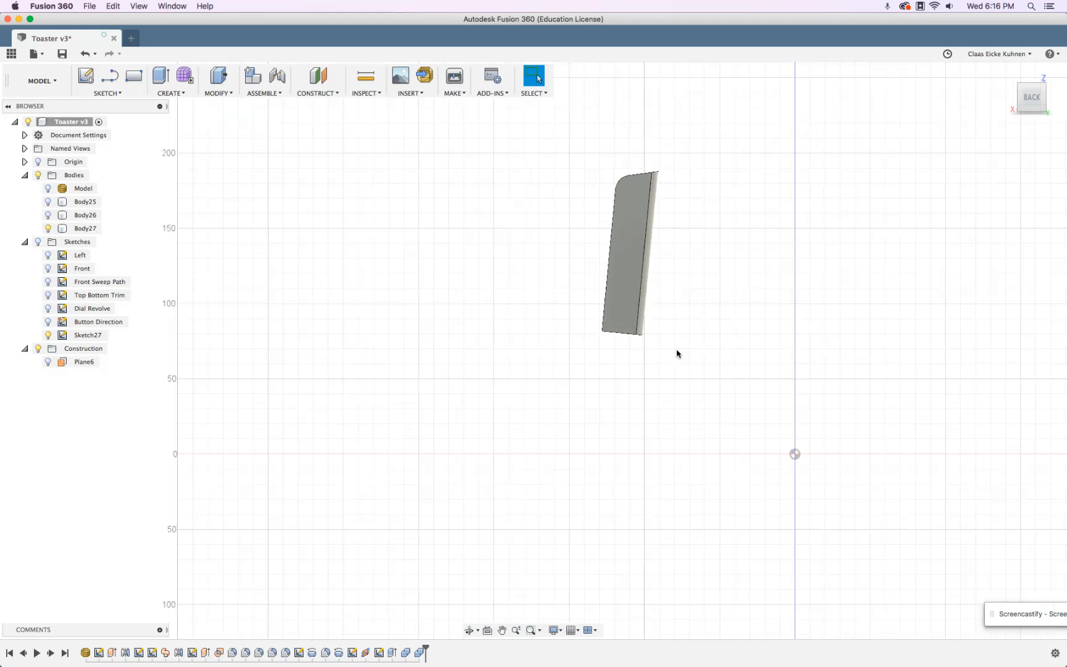
scroll(330, 335, "down", 3)
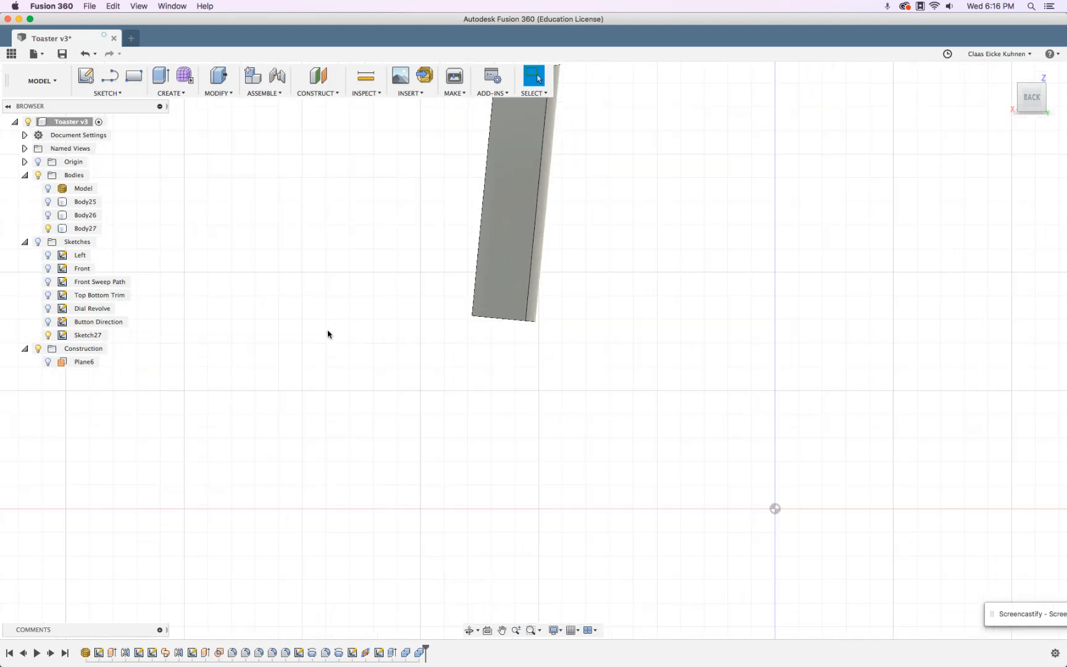
Hide the button block and redisplay the toaster body to view the recess in its end face.
left_click(51, 205)
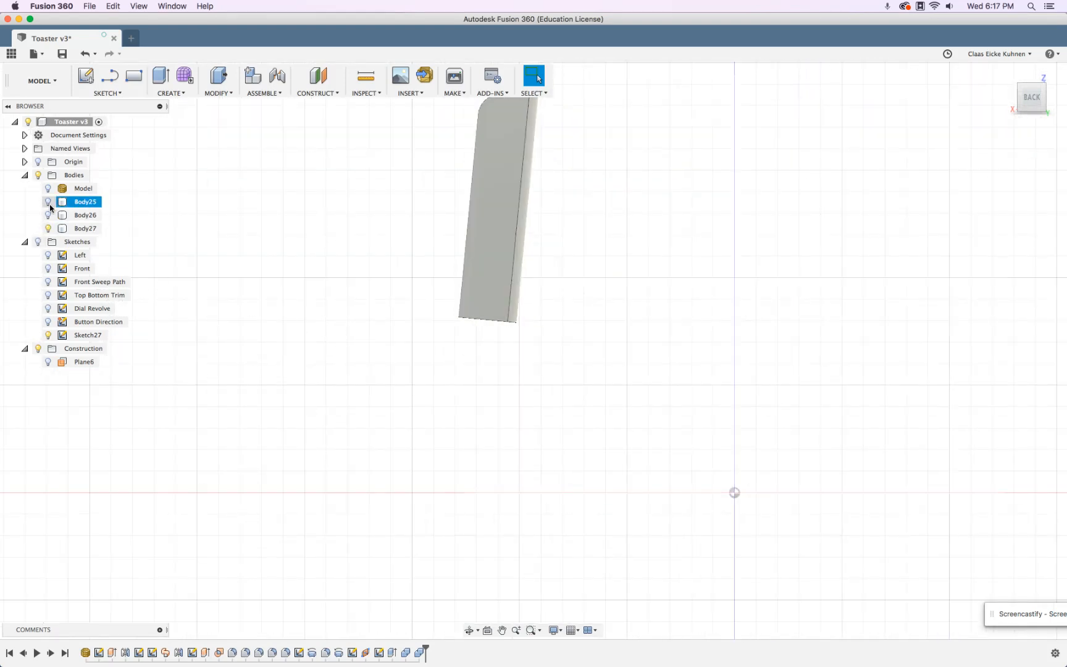
left_click(49, 229)
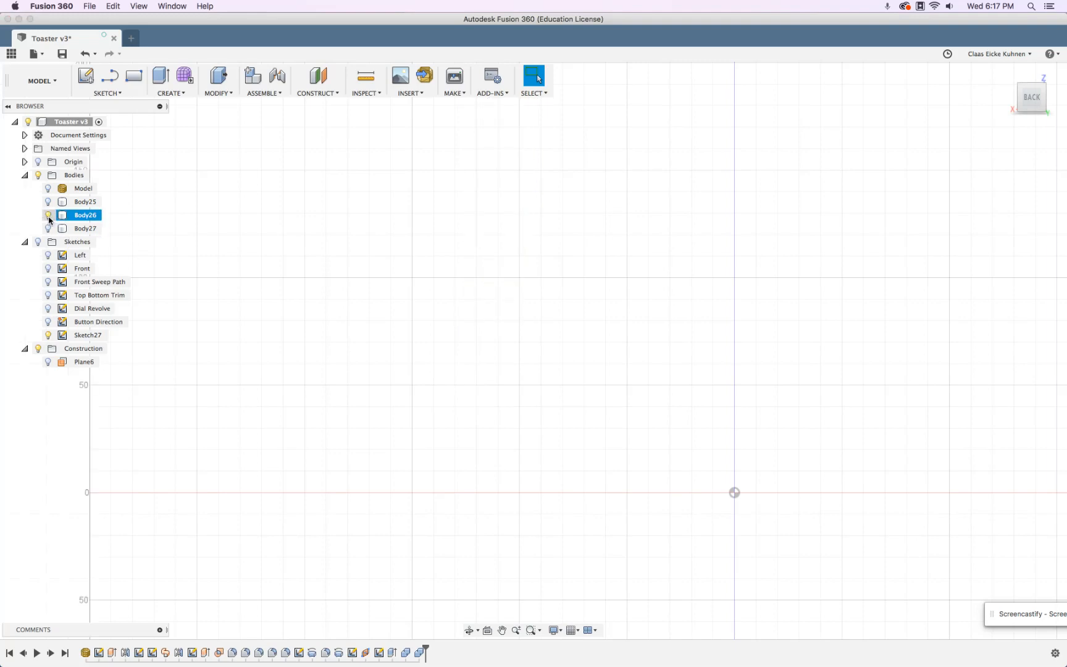
left_click(49, 205)
middle_click_drag(278, 256, 310, 280, "shift")
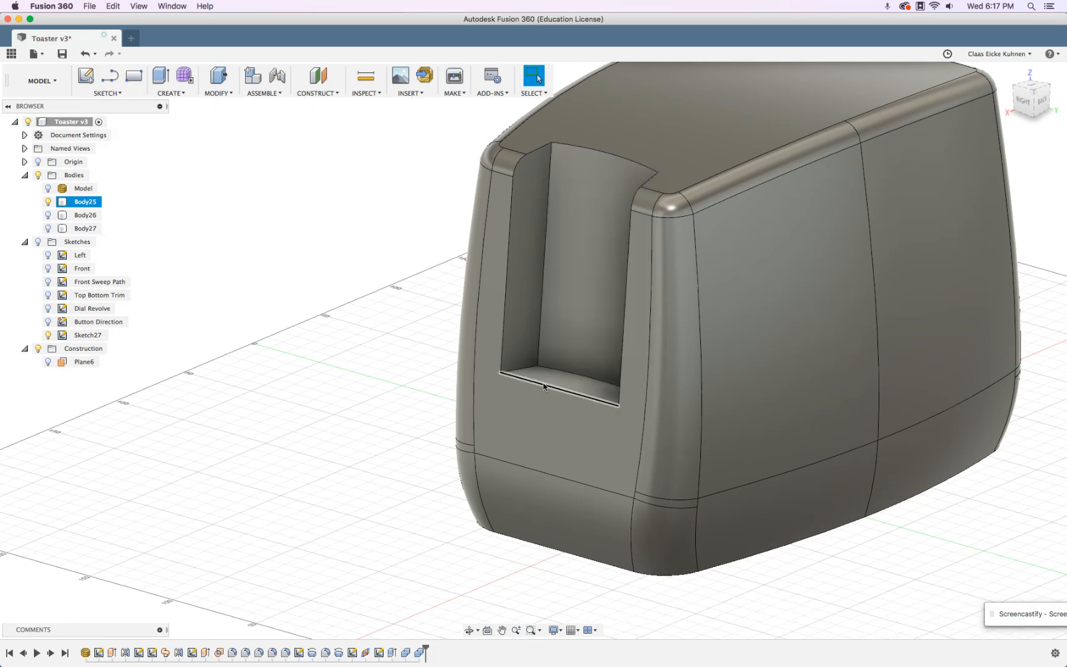
Add a center of mass marker for the toaster body.
middle_click_drag(353, 281, 293, 281, "shift")
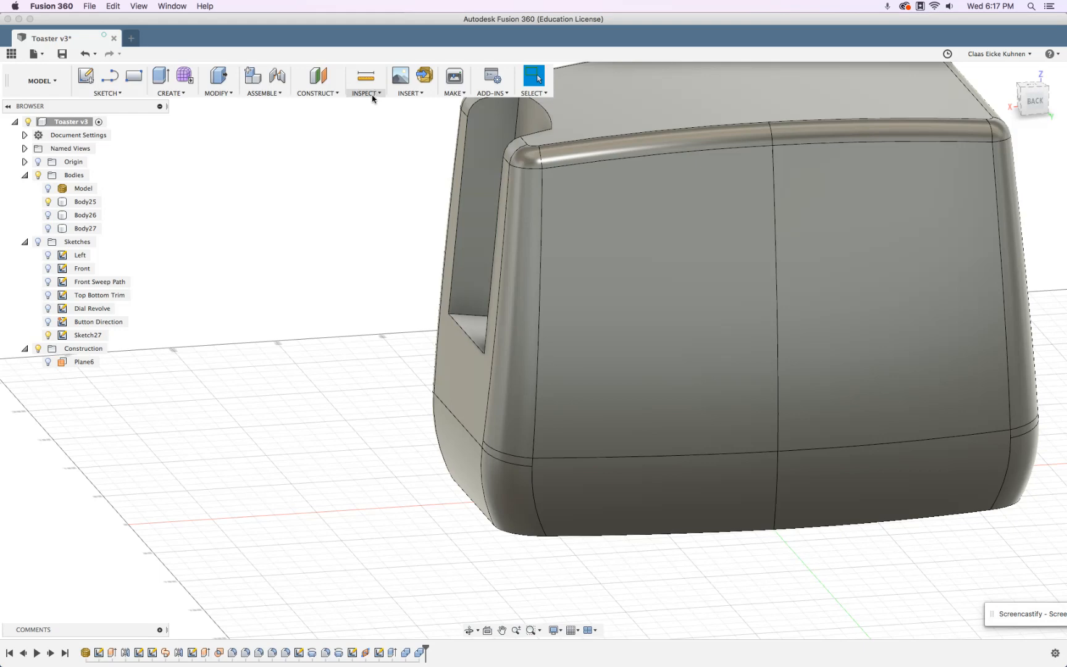
left_click(374, 93)
left_click(381, 187)
middle_click_drag(383, 196, 296, 255, "shift")
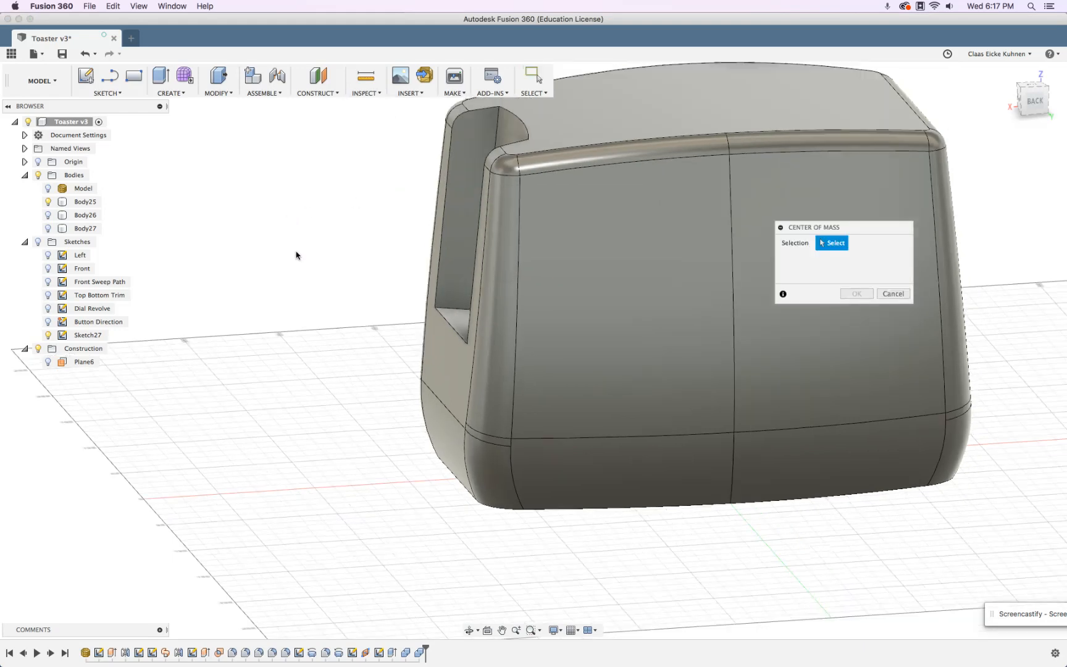
scroll(296, 255, "down", 3)
left_click(539, 365)
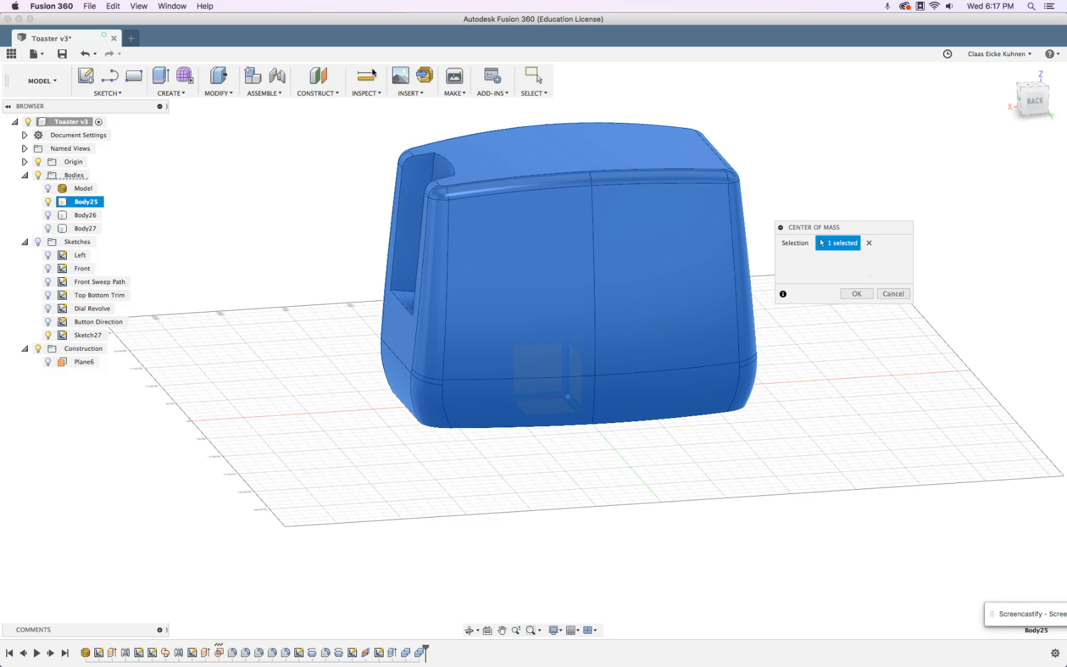
Preview a section analysis of the toaster on the XZ plane to examine the recess profile, then discard it.
left_click(373, 92)
left_click(378, 174)
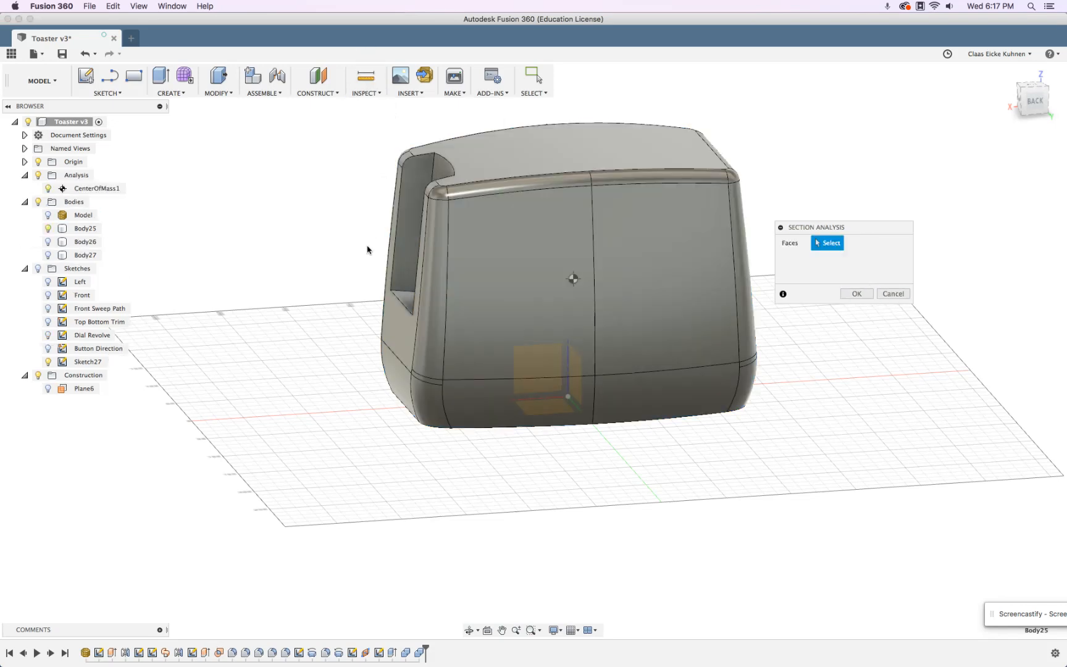
left_click(532, 366)
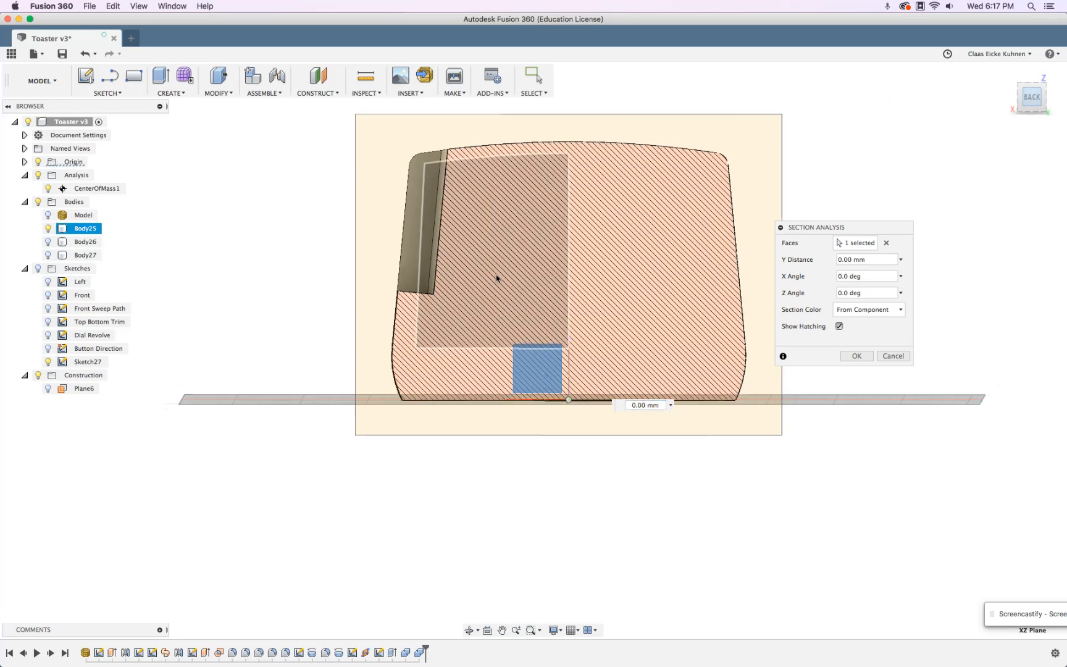
scroll(500, 275, "up", 5)
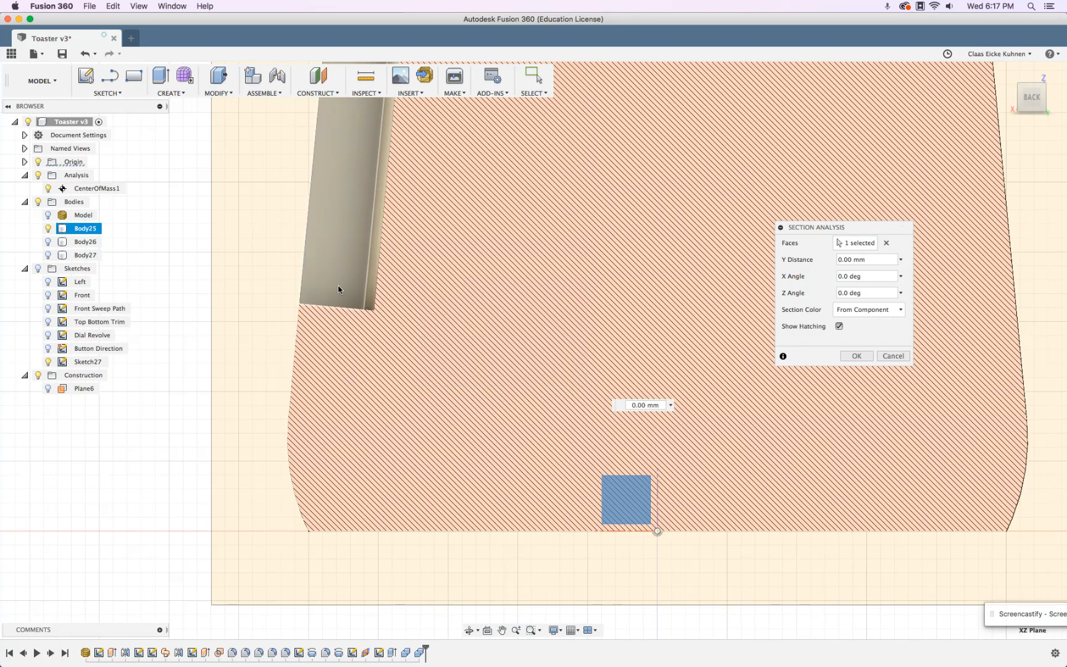
left_click(895, 358)
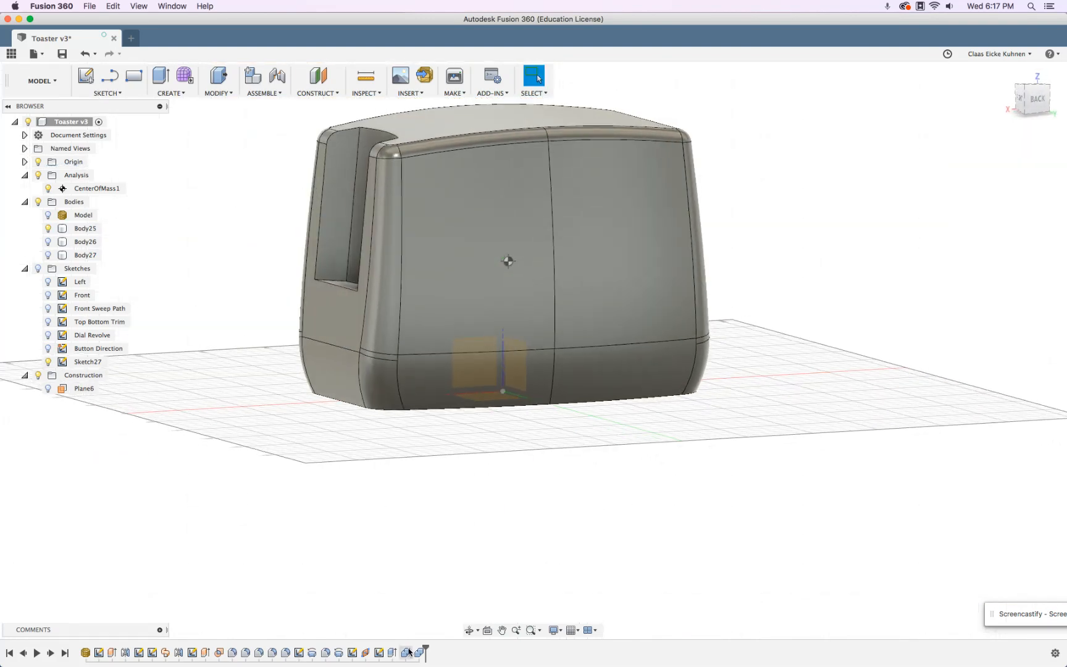
Roll the timeline back to just after Extrude11, before the two Combine features, and display only the button block.
left_click_drag(425, 649, 398, 651)
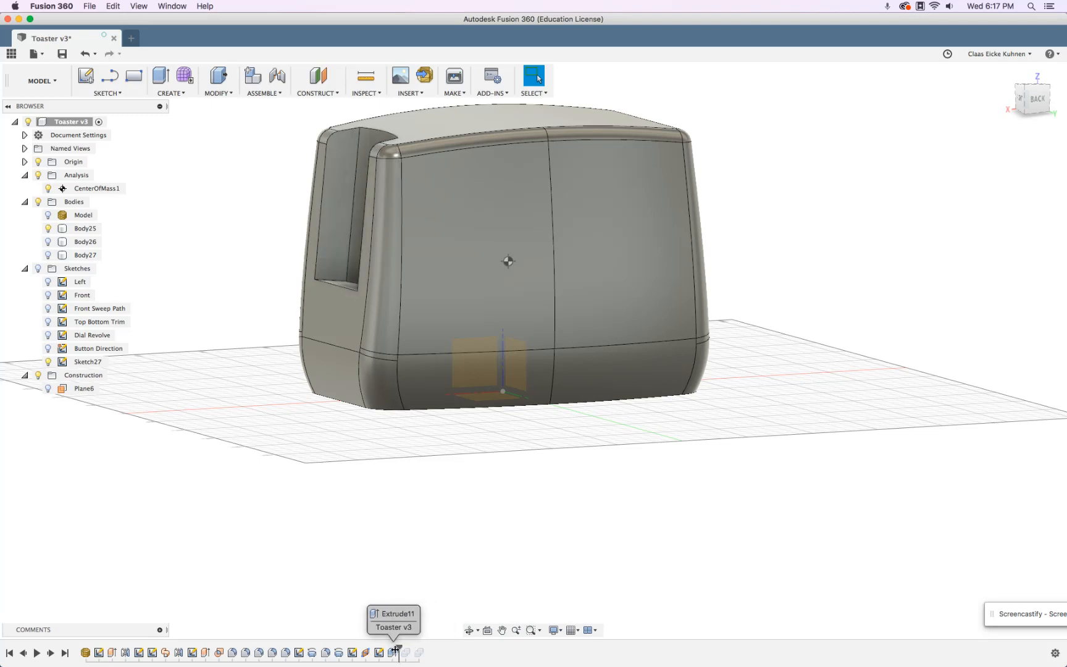
left_click(49, 255)
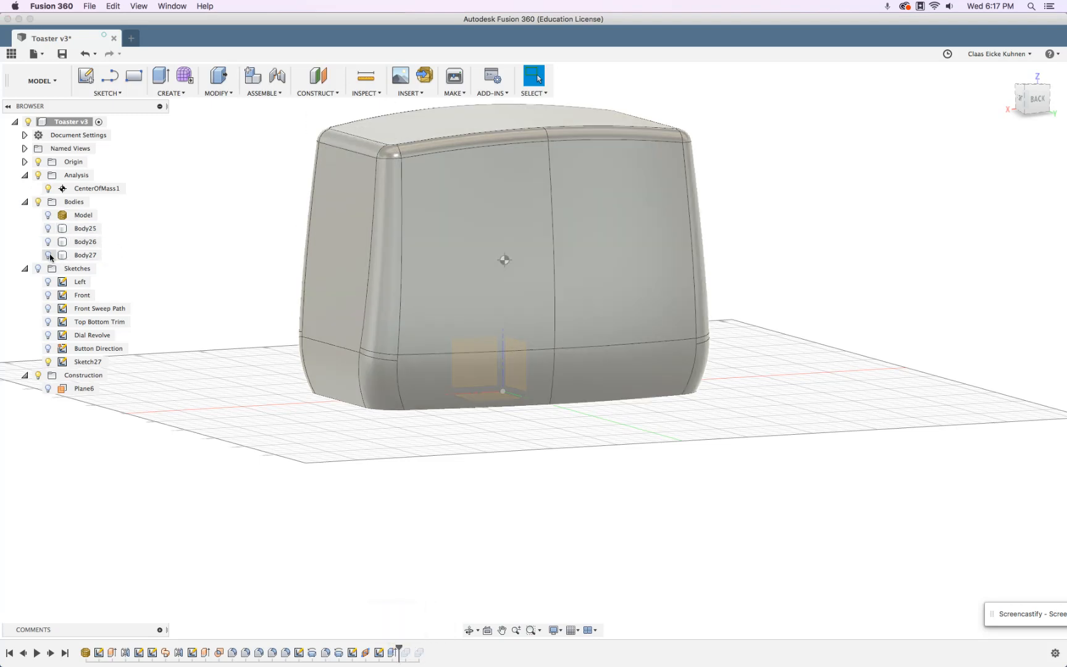
left_click(49, 255)
mouse_move(413, 422)
middle_mouse_down("shift")
mouse_move(388, 396)
mouse_move(516, 291)
middle_mouse_up("shift")
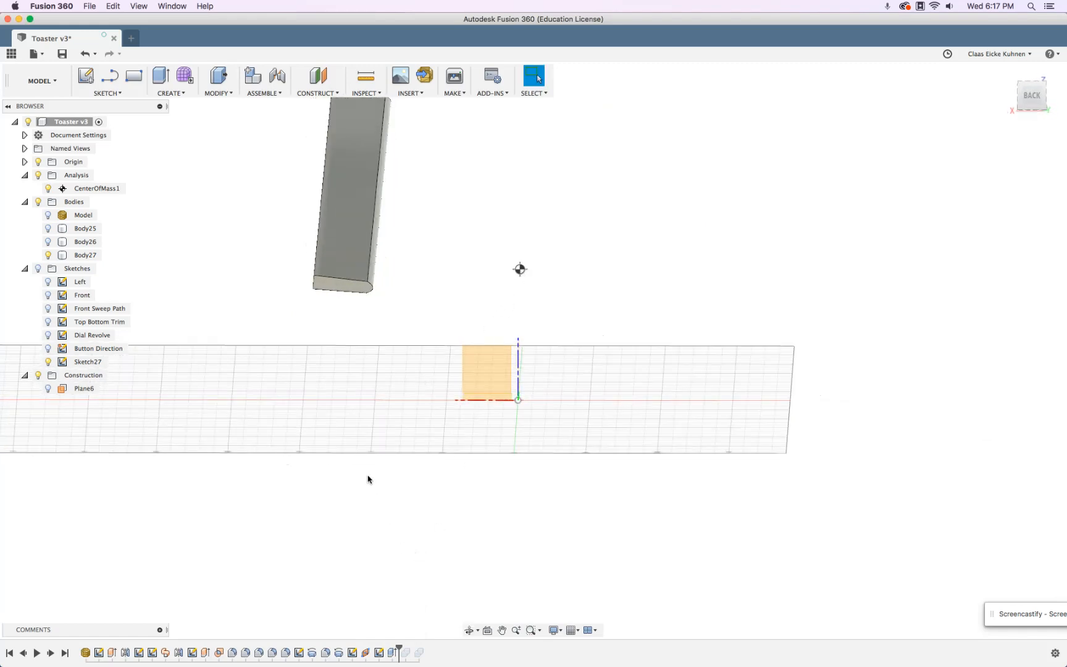
Delete the center of mass marker from the analyses.
left_click(87, 188)
key("Delete")
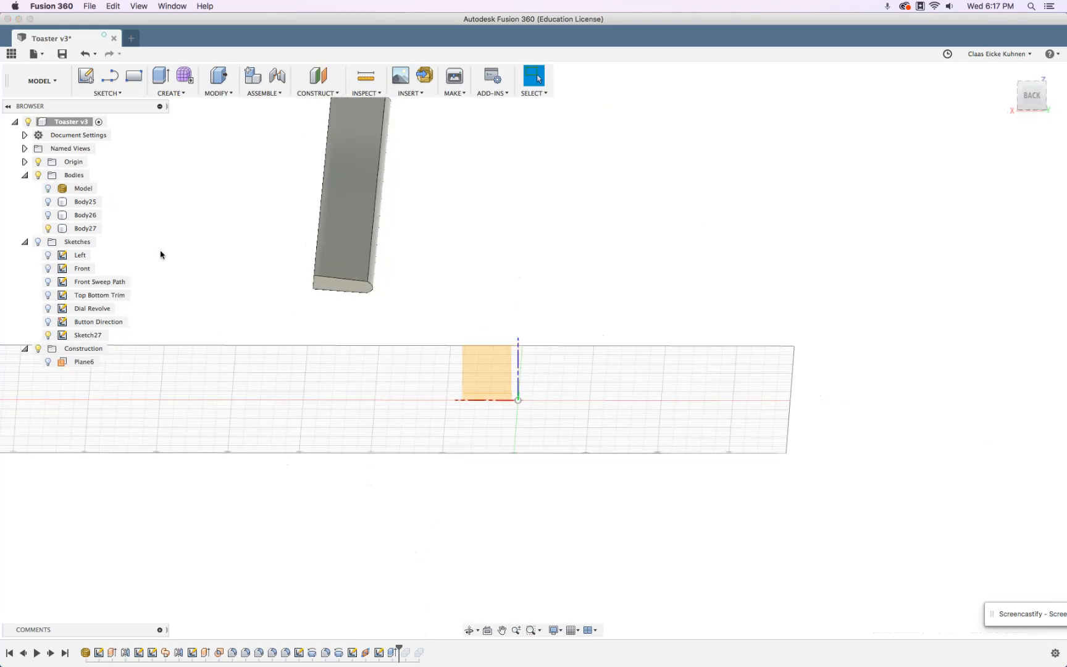
left_click(335, 284)
middle_click_drag(451, 290, 453, 291, "shift")
key("Escape")
Rotate the button block's bottom face by -18.3 deg about its outer lower edge using Move/Copy on faces.
left_click(217, 94)
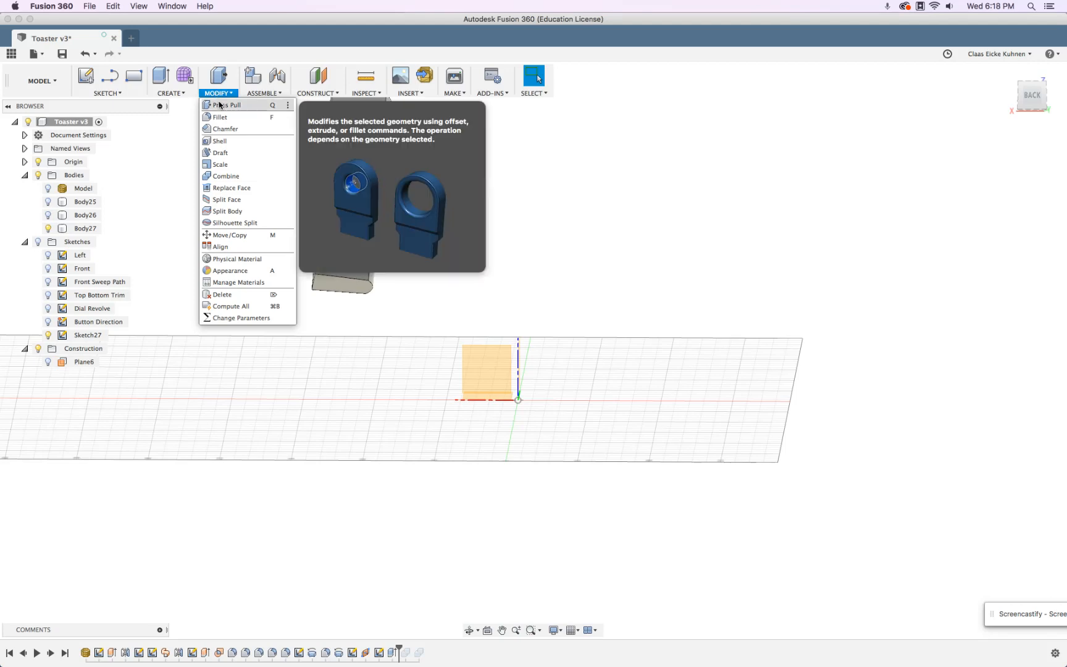
left_click(233, 241)
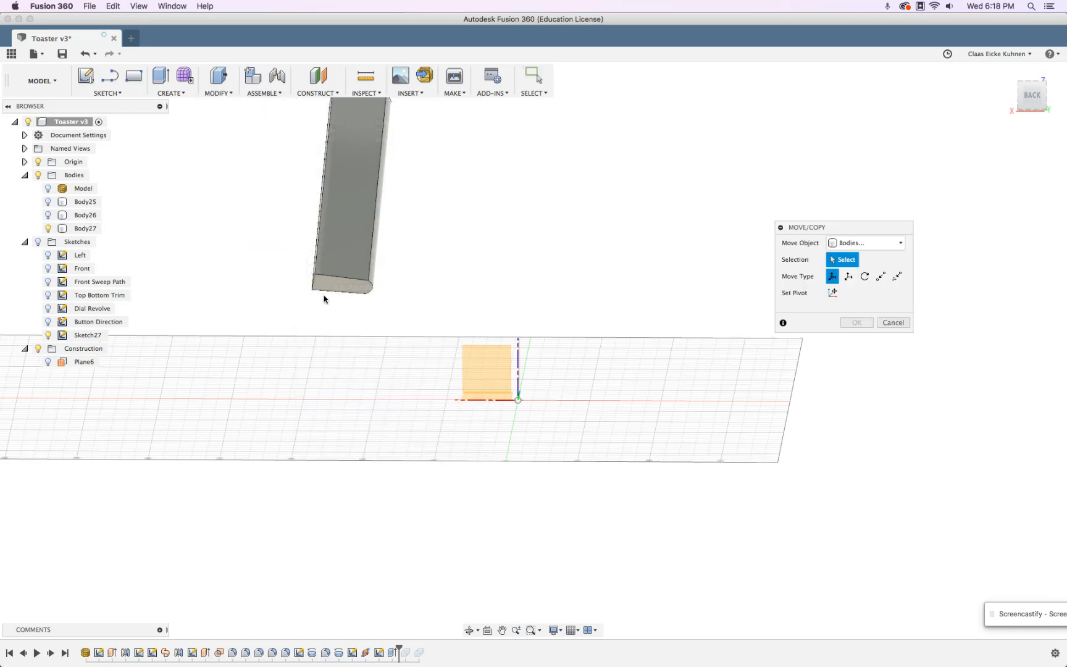
left_click(865, 278)
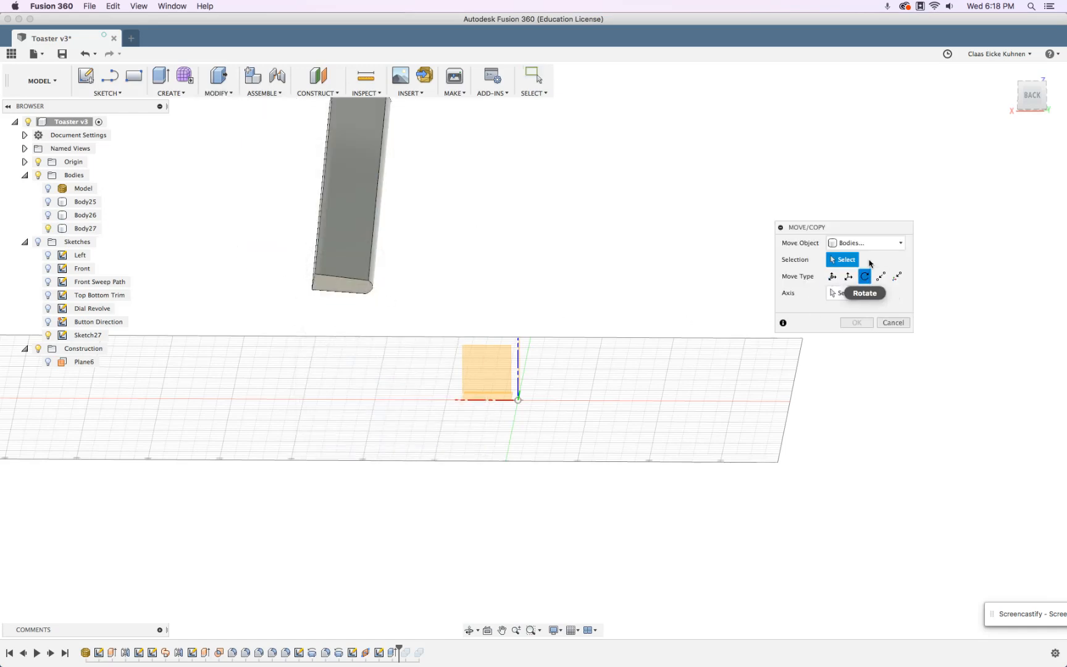
left_click(869, 243)
left_click(869, 281)
left_click(350, 284)
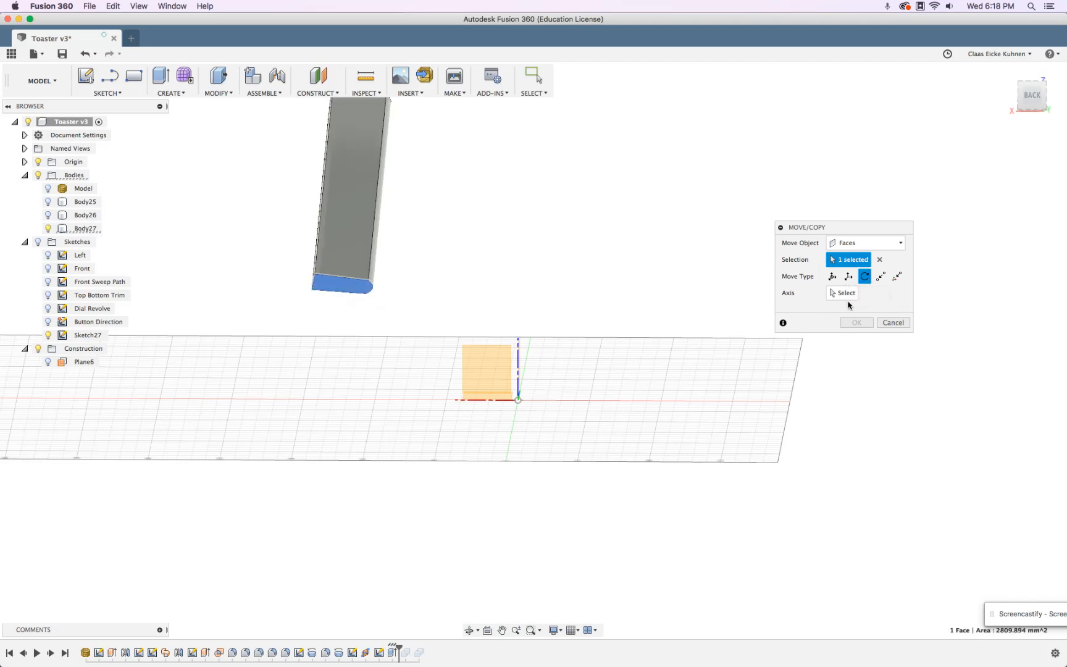
left_click(844, 293)
left_click(314, 284)
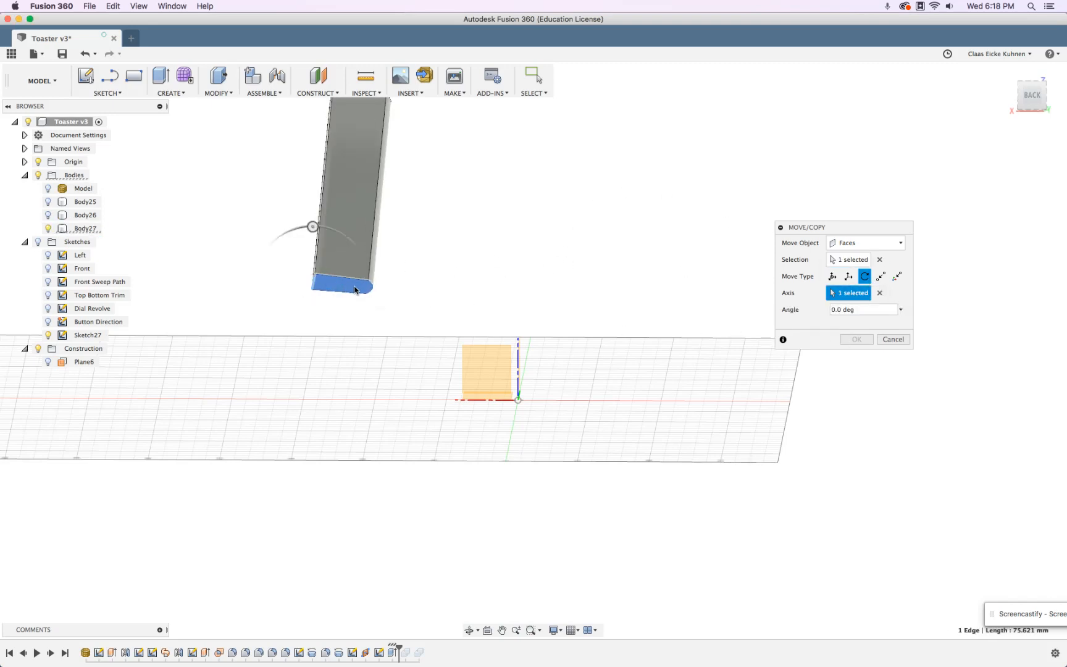
left_click(1032, 97)
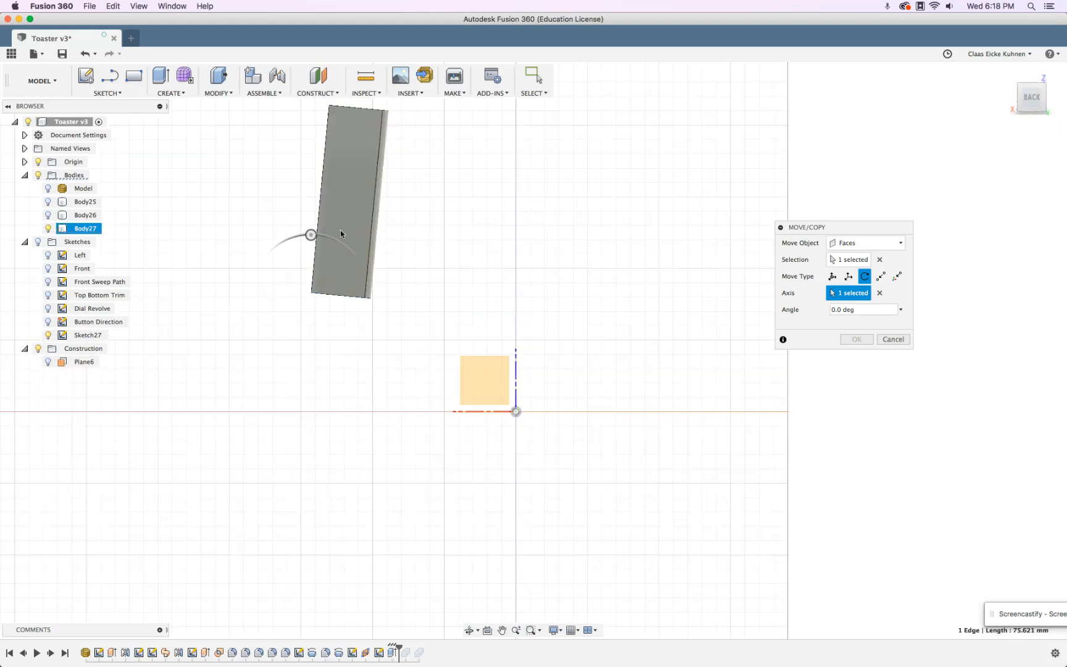
mouse_move(311, 238)
left_mouse_down()
mouse_move(272, 253)
mouse_move(295, 244)
left_mouse_up()
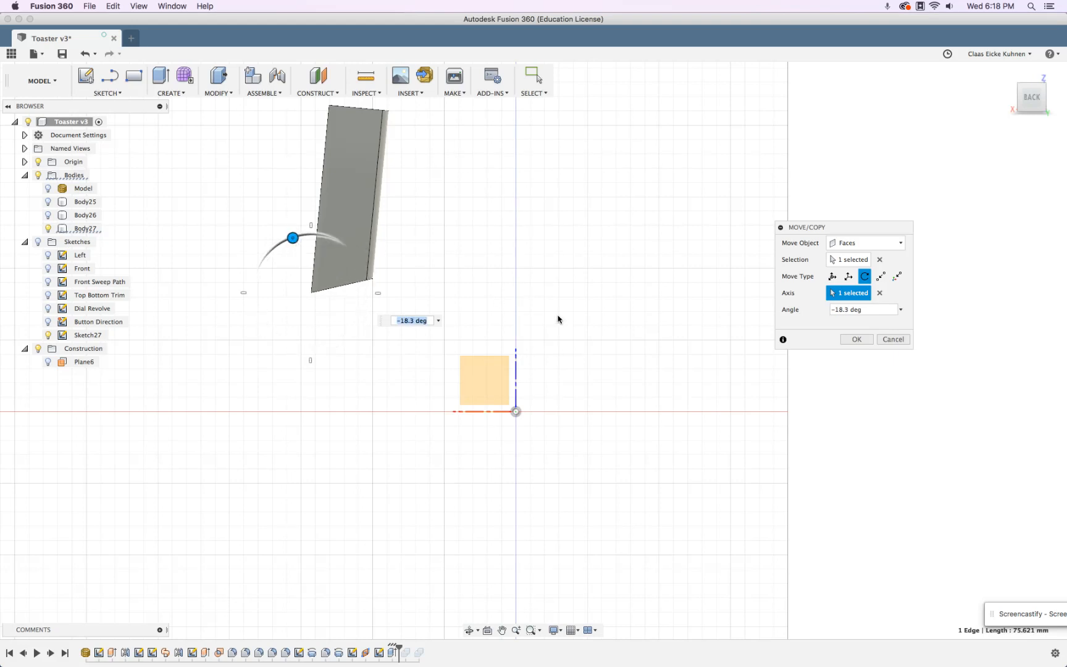
left_click(865, 343)
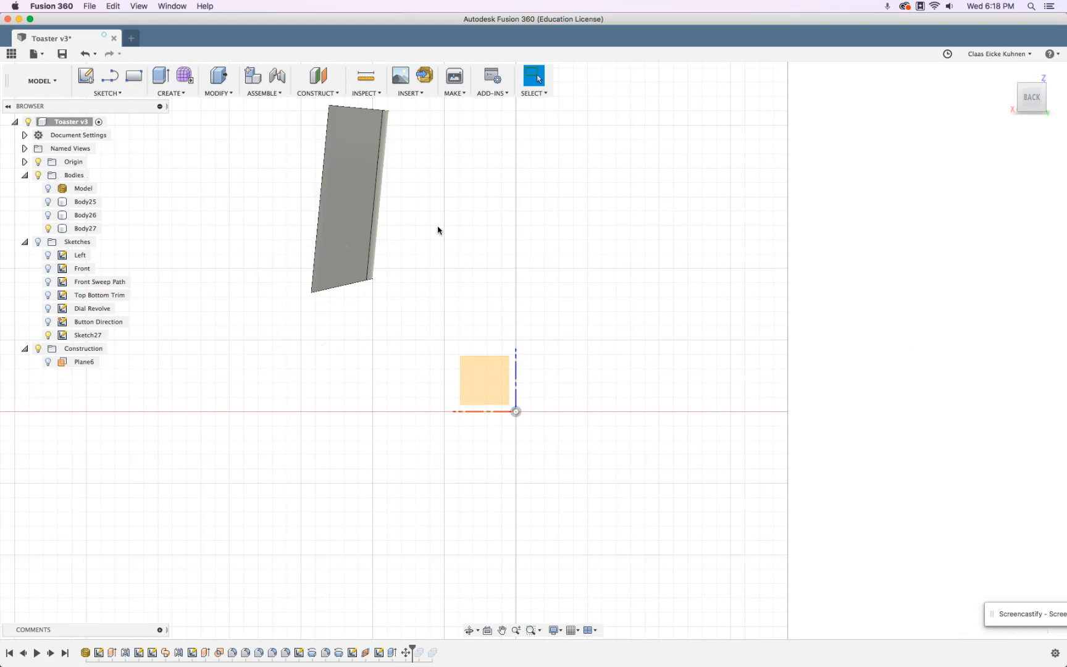
Roll the timeline forward past both Combine features and display only the toaster body with its recess.
left_click_drag(417, 651, 418, 646)
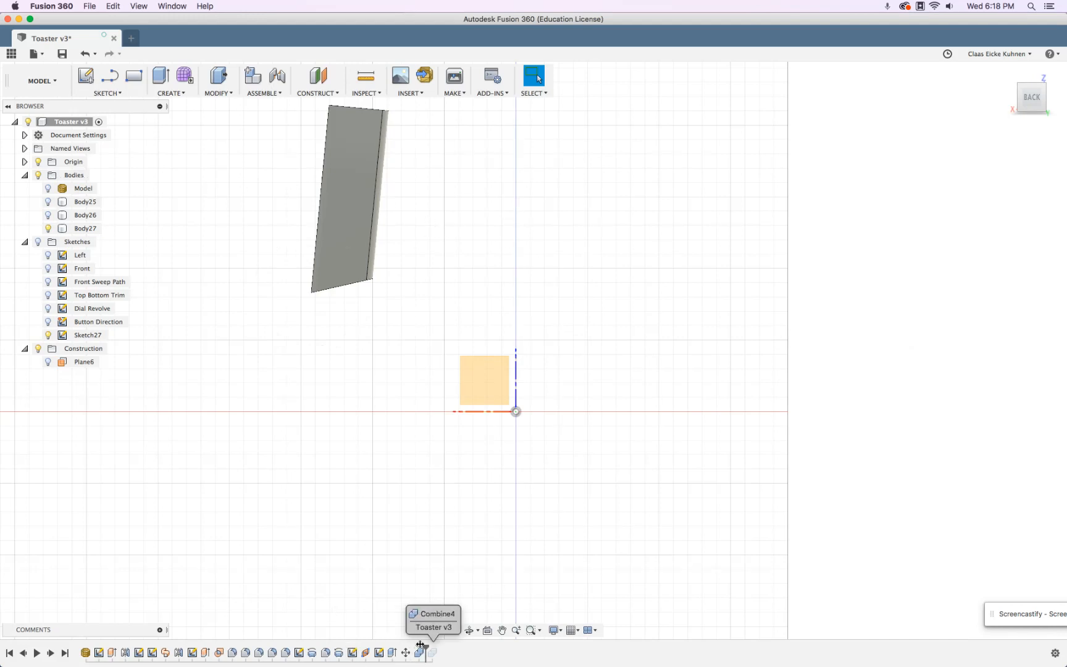
left_click(47, 229)
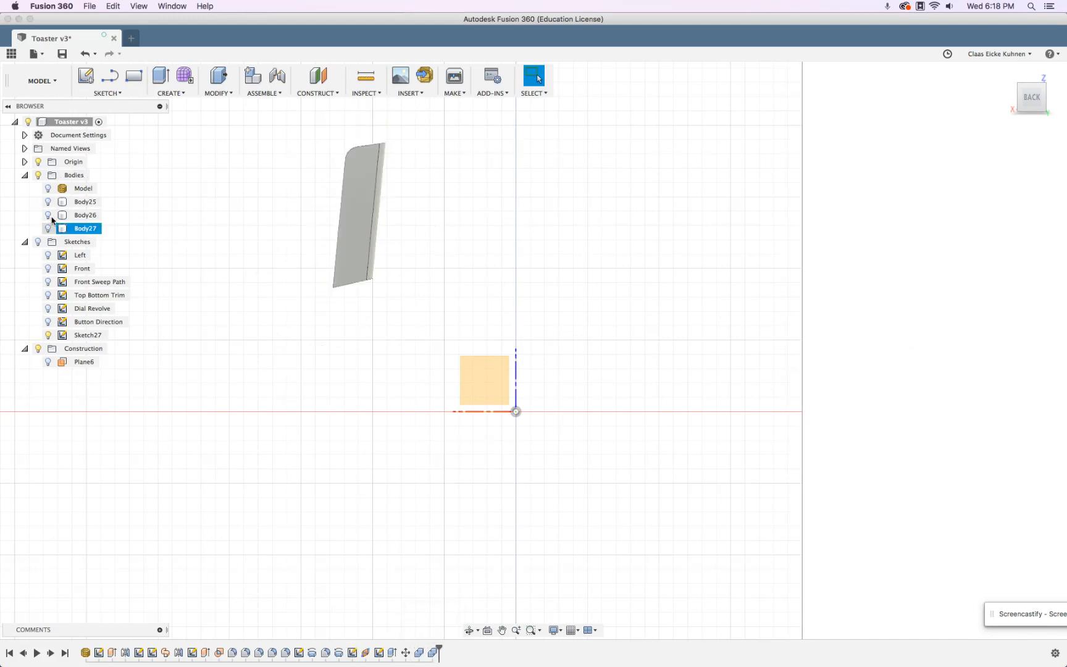
left_click(48, 202)
middle_click_drag(208, 222, 234, 235, "shift")
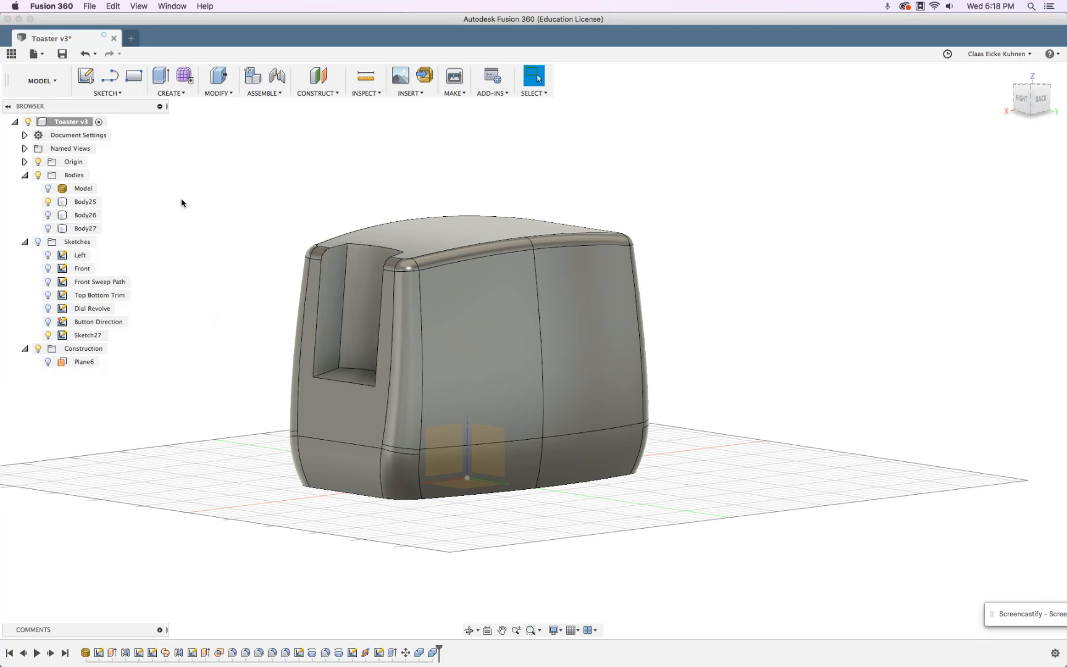
middle_click_drag(182, 200, 181, 231, "shift")
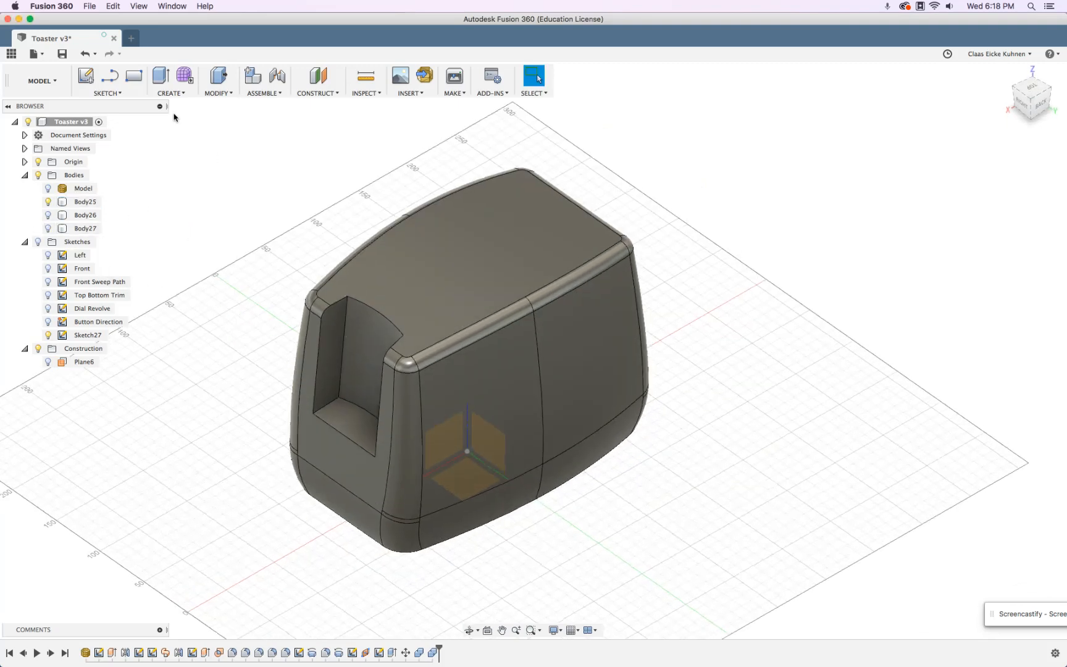
Fillet the two vertical inner back edges of the button recess with a 10 mm radius.
left_click(229, 94)
left_click(247, 117)
scroll(342, 327, "up", 5)
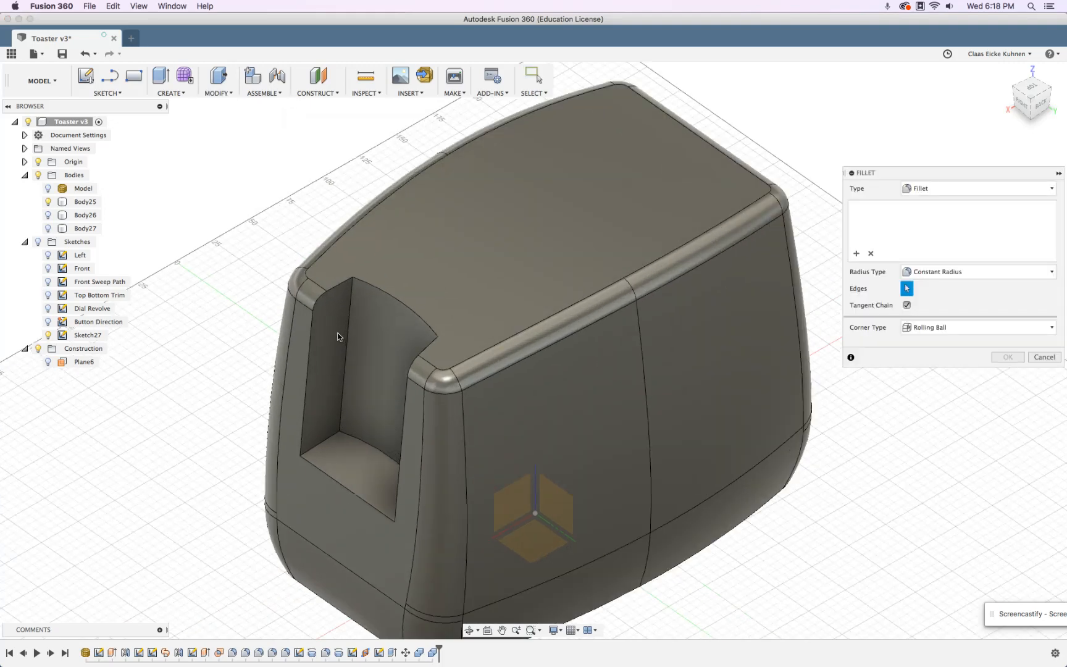
left_click(344, 322)
middle_click_drag(334, 305, 714, 298, "shift")
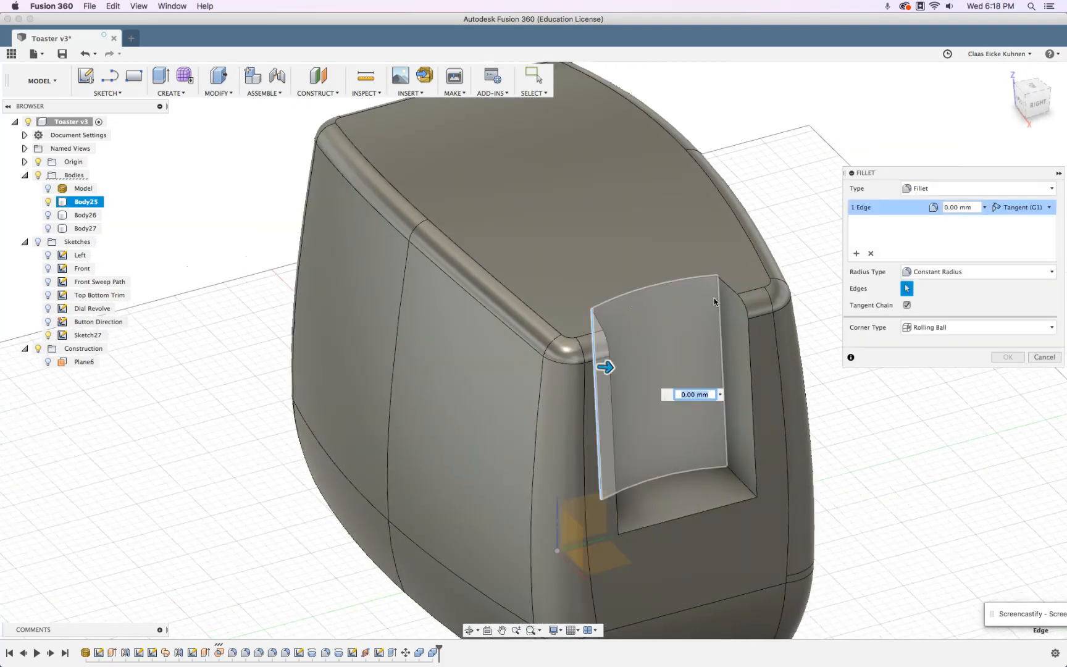
left_click(720, 302)
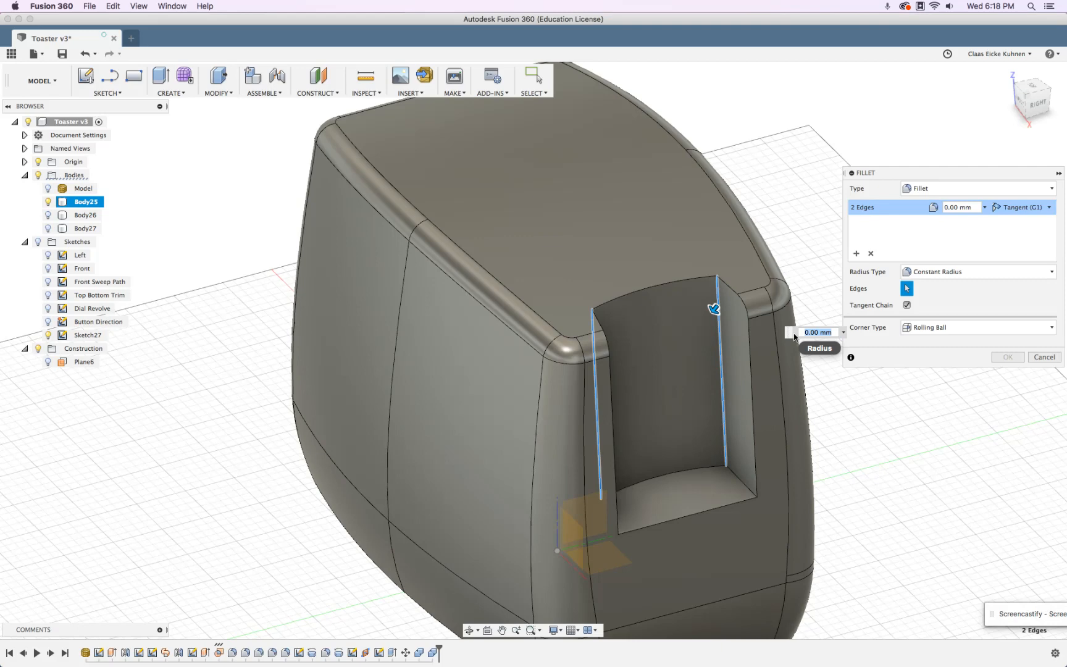
key("Return")
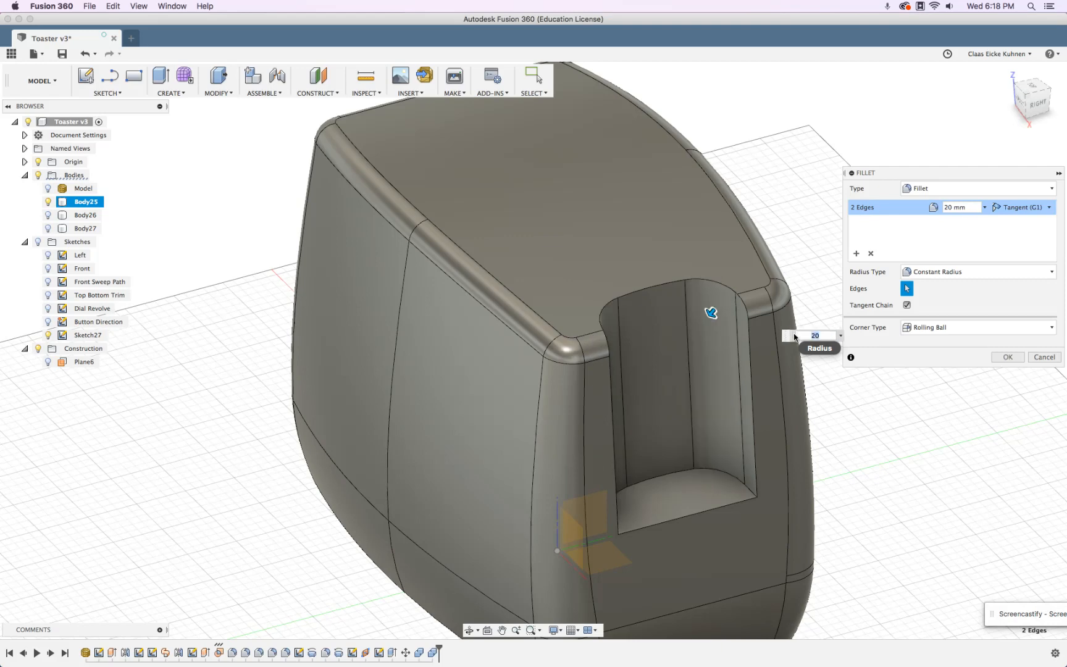
type("15")
key("Return")
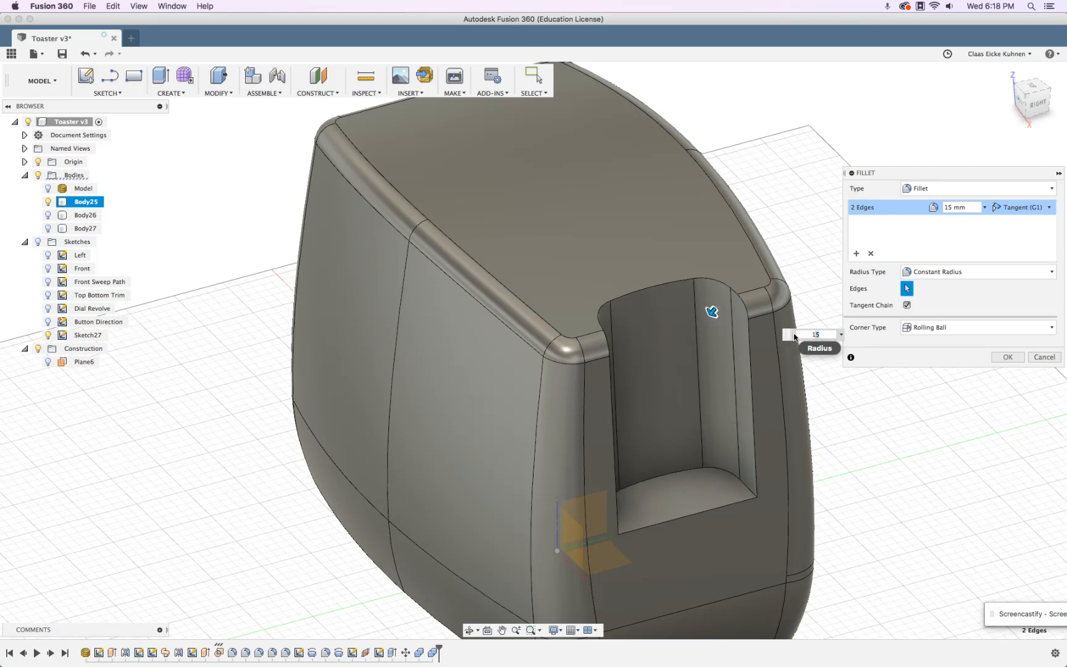
key("Return")
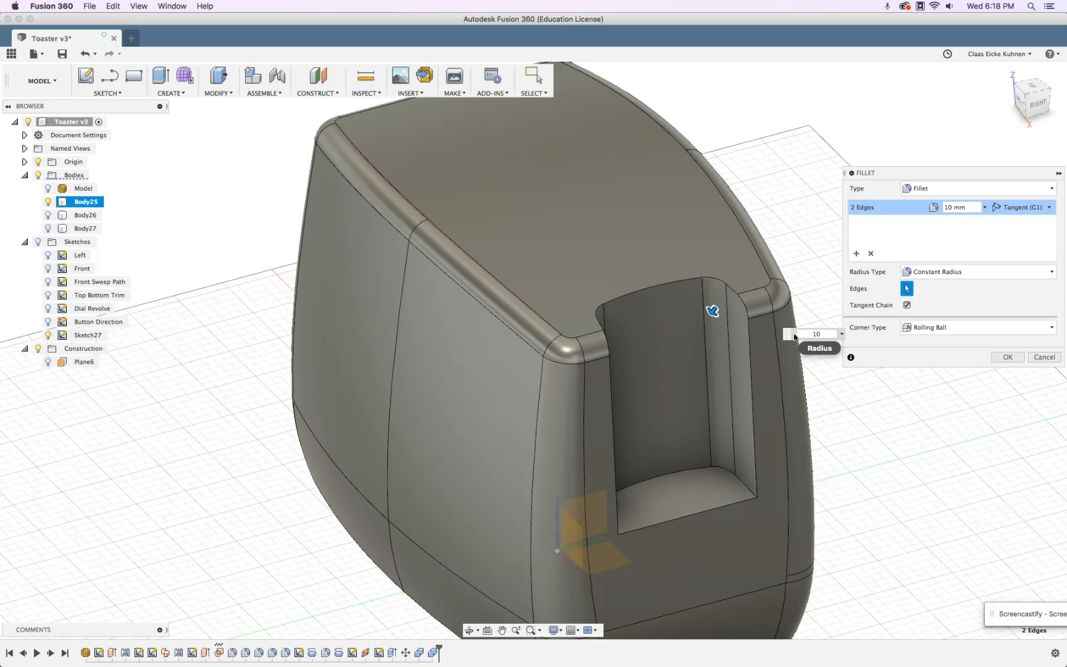
key("Return")
Fillet the edge chain around the recess floor with a 5 mm radius.
middle_click_drag(795, 337, 789, 232, "shift")
right_click(246, 171)
left_click(247, 138)
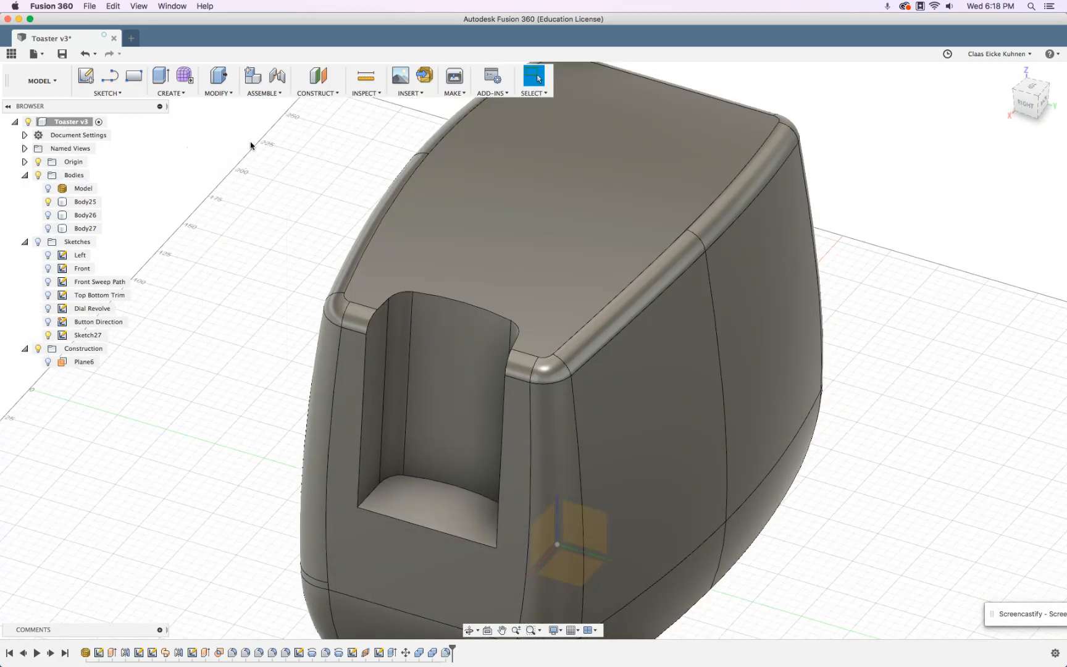
left_click(438, 480)
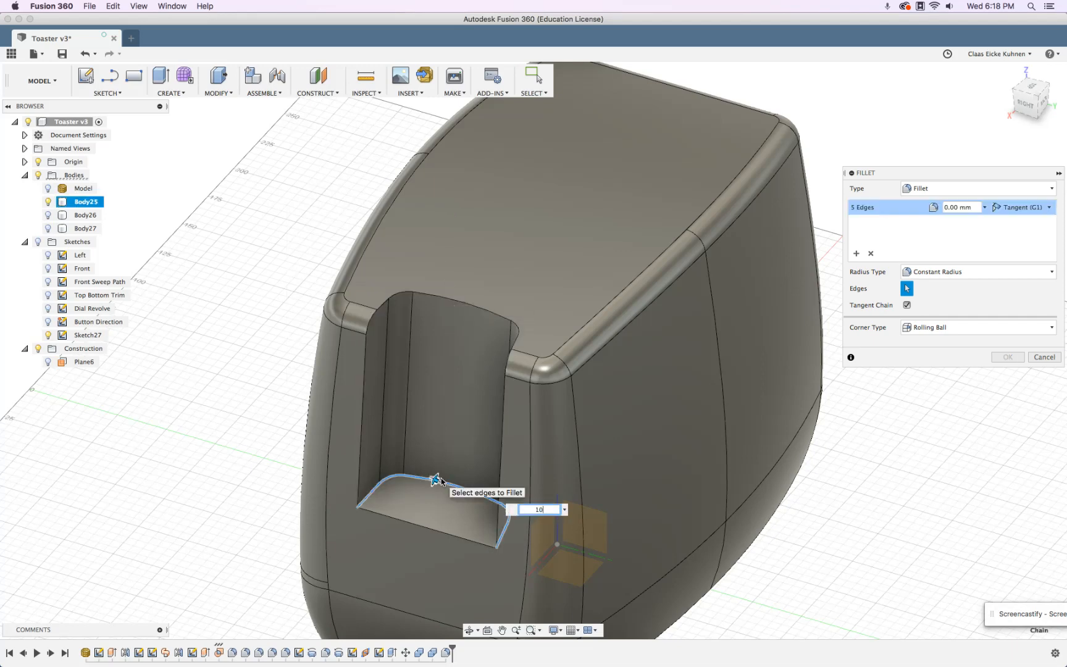
type("10")
key("Return")
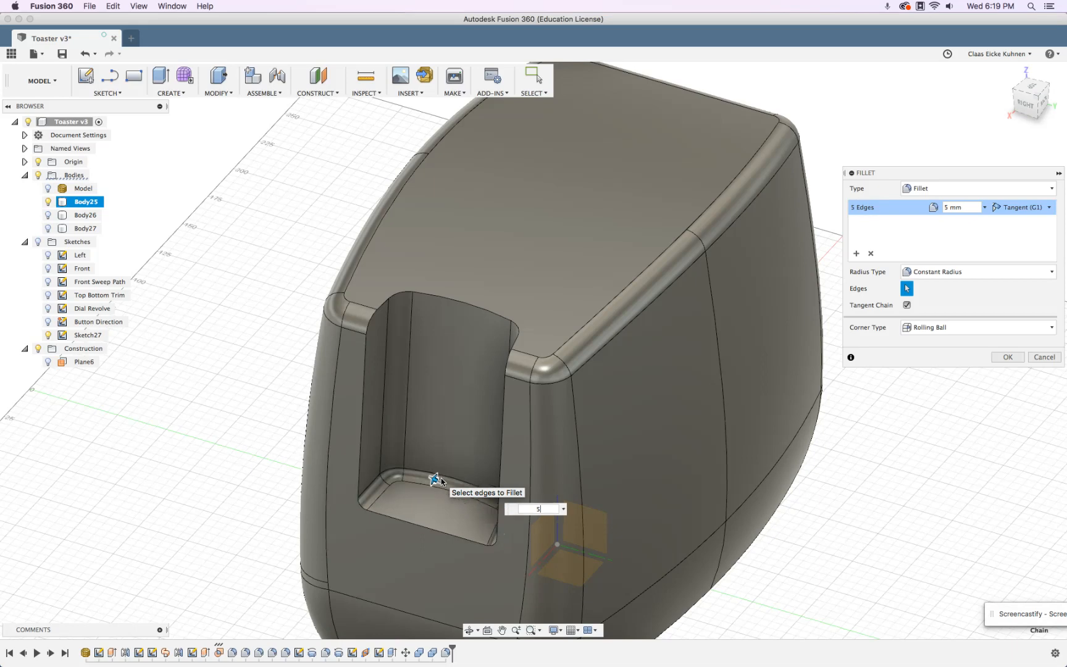
key("Return")
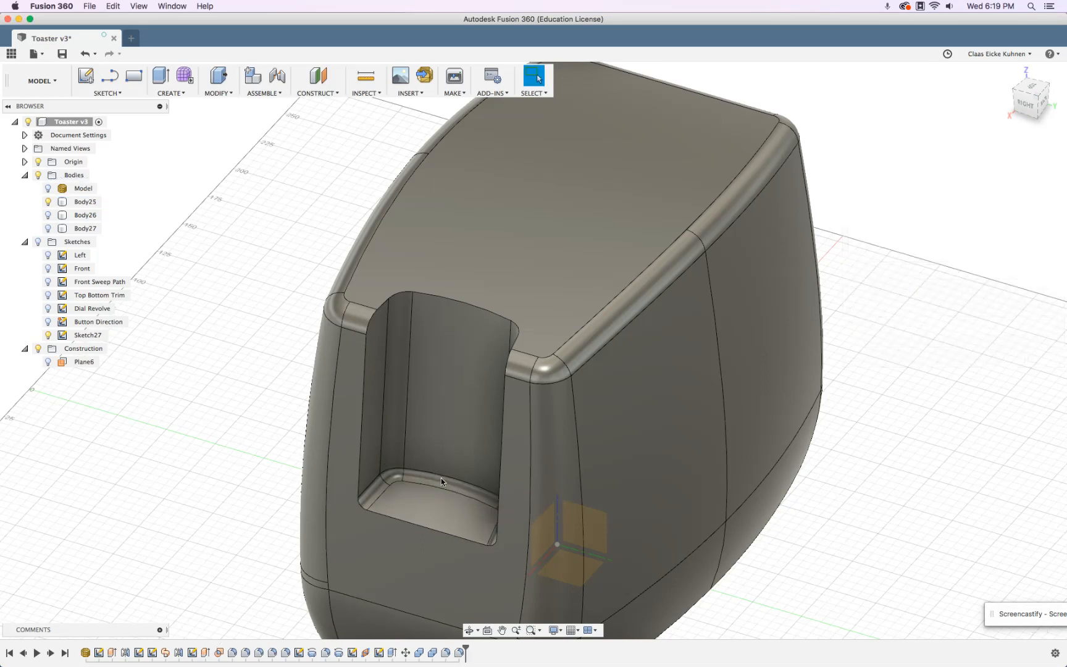
Fillet the outer edge chain around the button recess opening with a 2.5 mm radius.
right_click(235, 275)
left_click(244, 241)
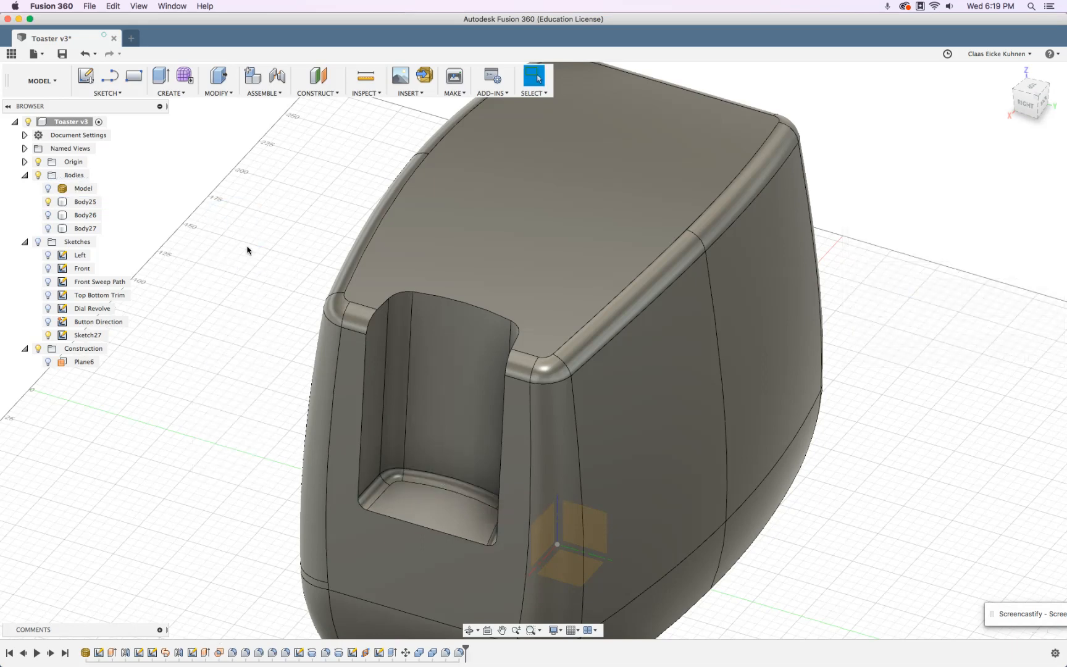
left_click(452, 300)
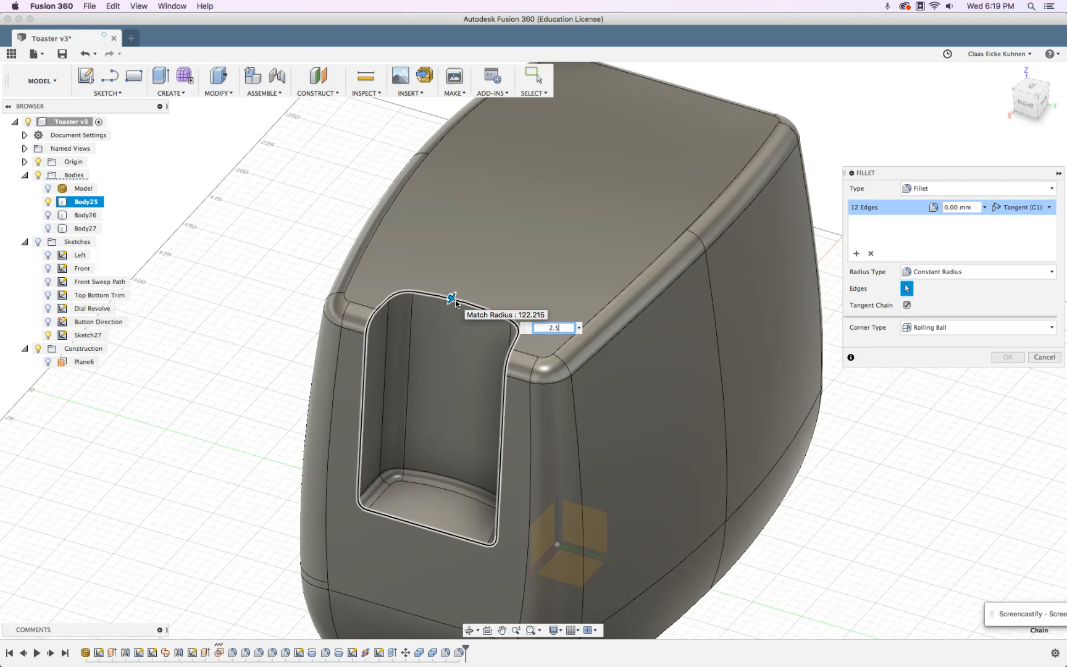
key("Return")
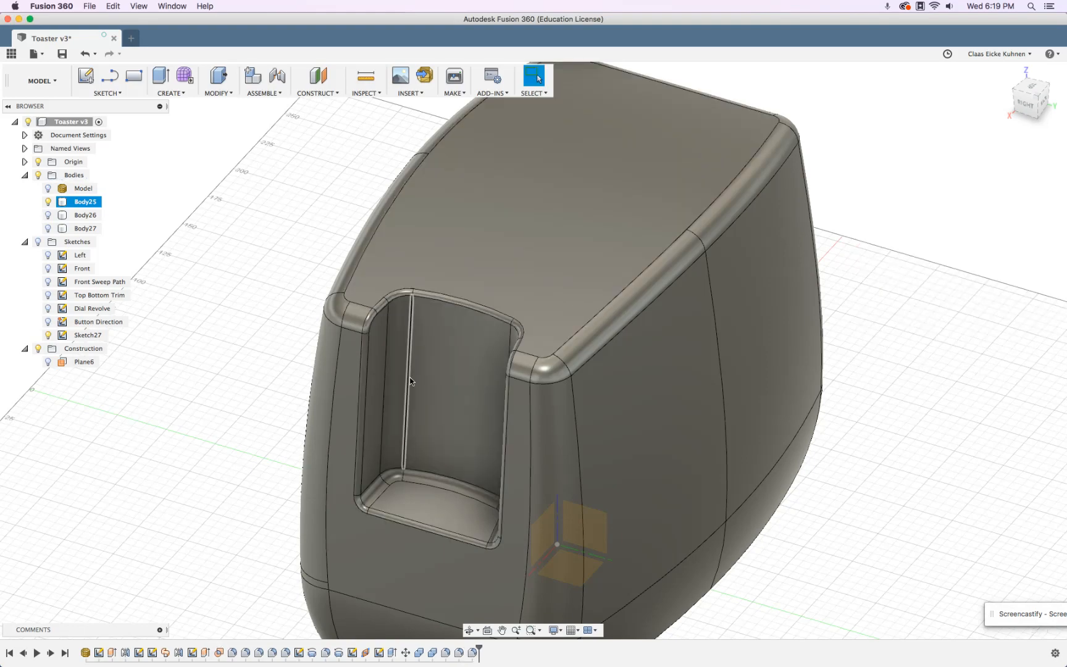
Look up the radii of the three newest recess fillets in the model parameters.
middle_click_drag(411, 381, 216, 300, "shift")
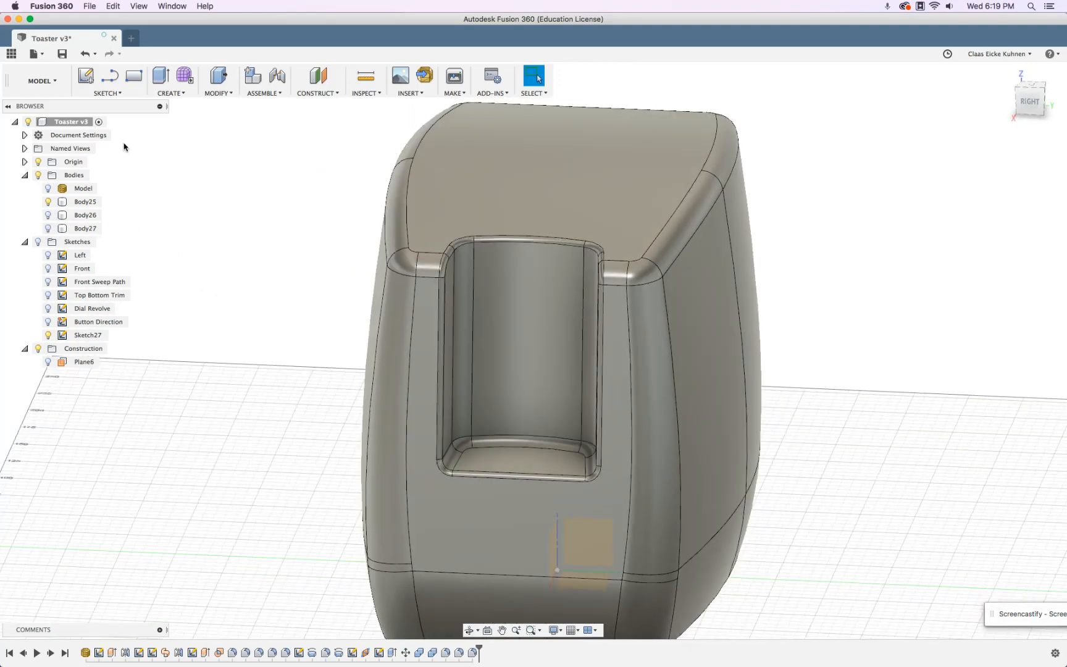
left_click(220, 94)
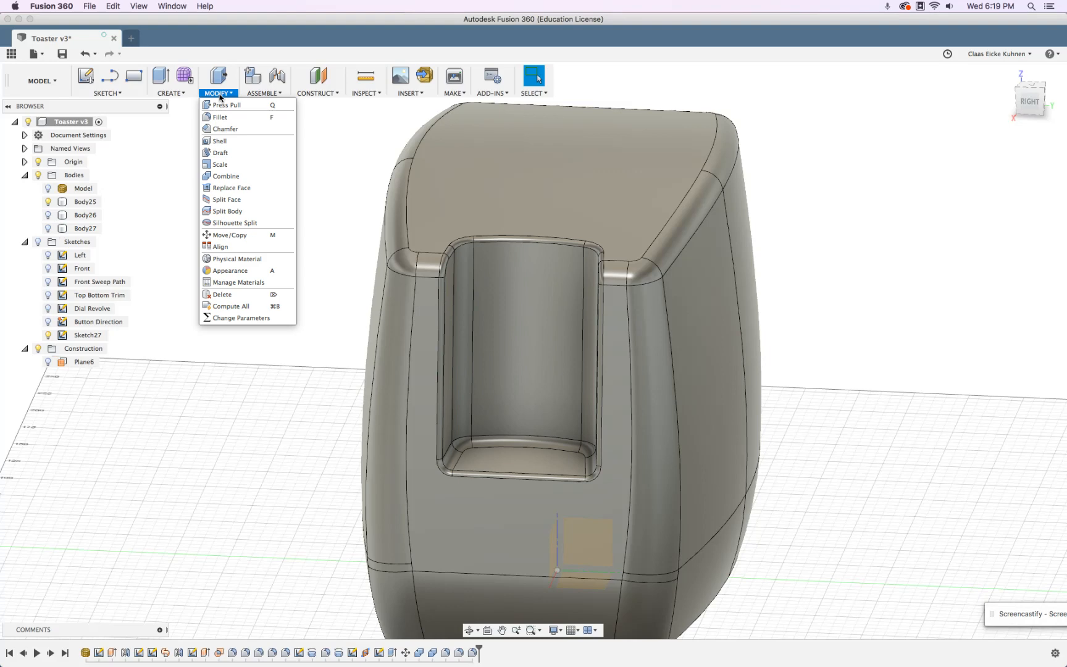
left_click(240, 319)
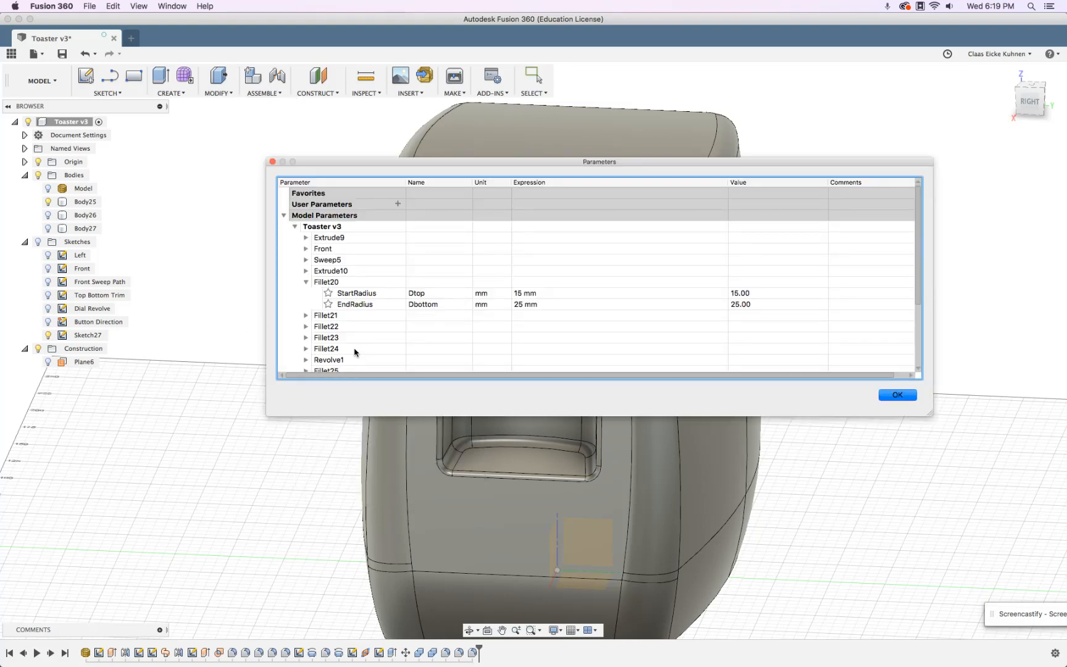
scroll(355, 352, "down", 3)
left_click(307, 361)
left_click(306, 349)
left_click(307, 338)
scroll(385, 339, "down", 1)
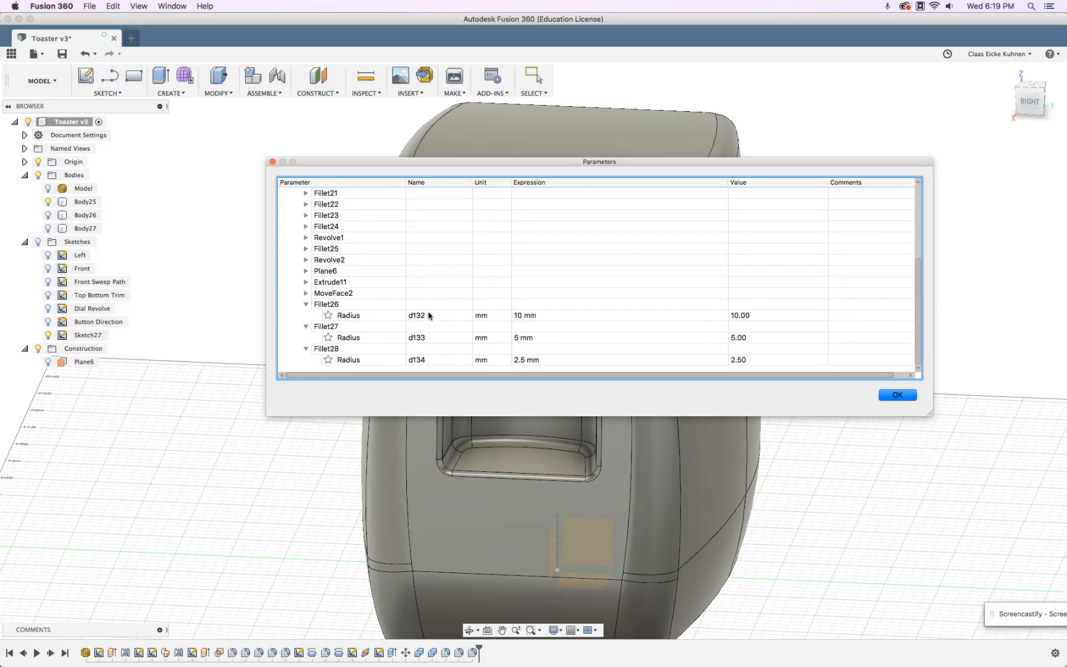
left_click(274, 162)
Hide the toaster body and display only the button body, Body27, viewed from its curved back side.
left_click(86, 229)
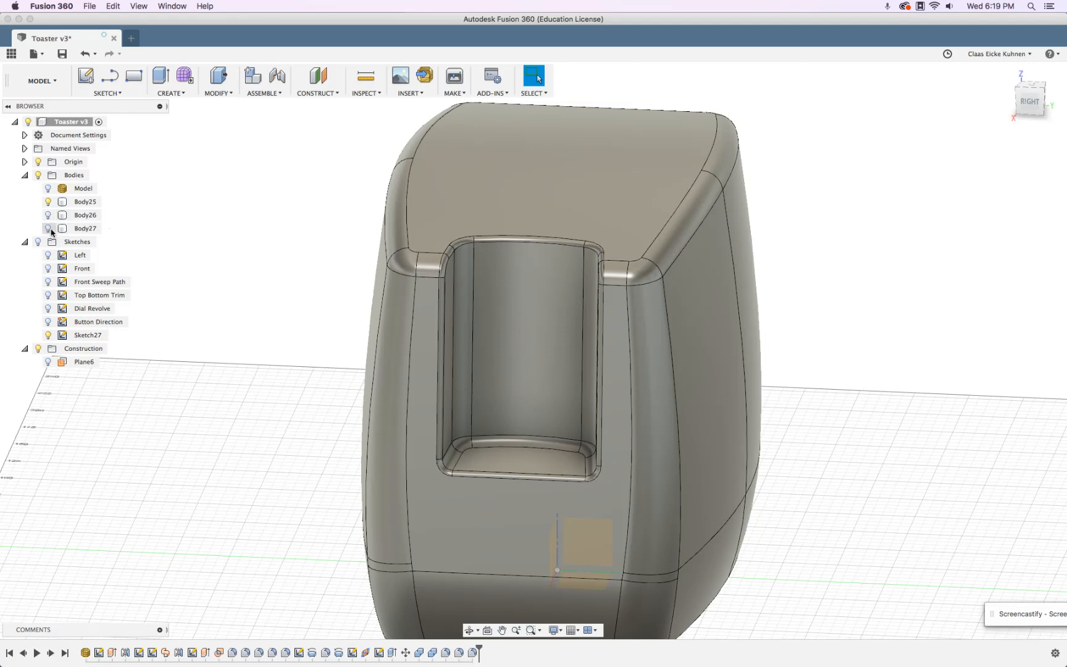
left_click(85, 201)
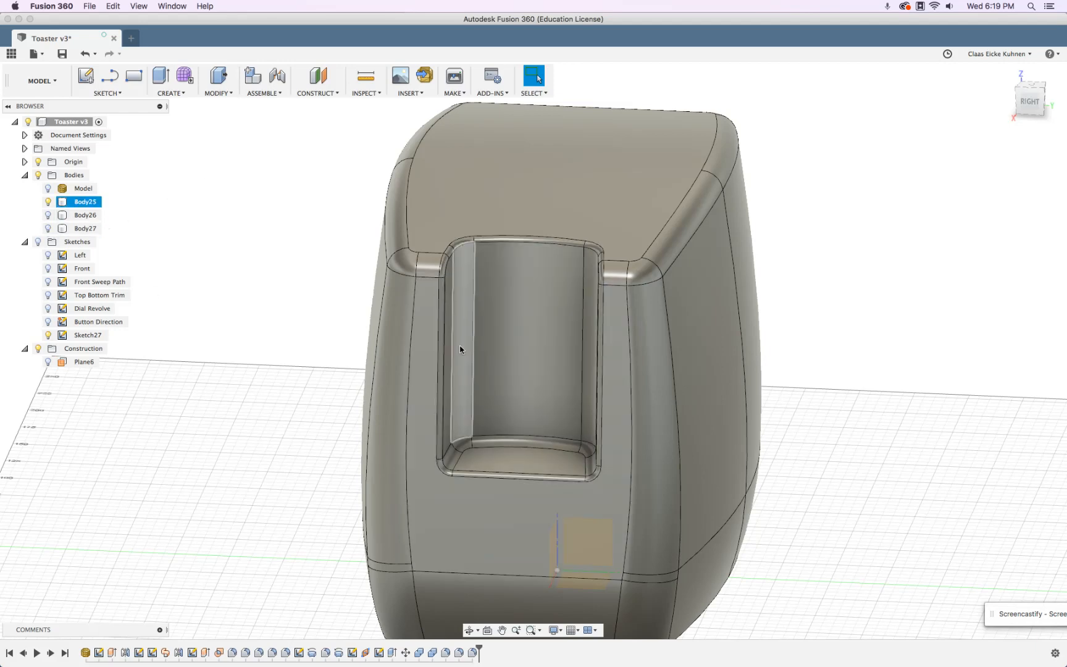
left_click(48, 215)
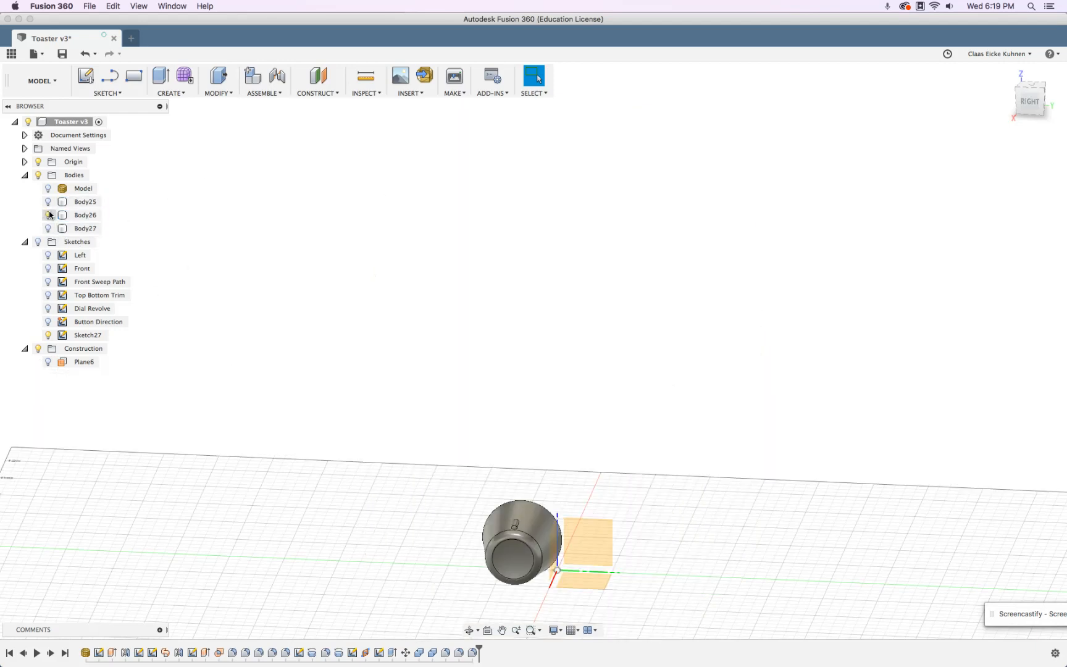
left_click(48, 228)
middle_click_drag(275, 309, 389, 283, "shift")
right_click(375, 284)
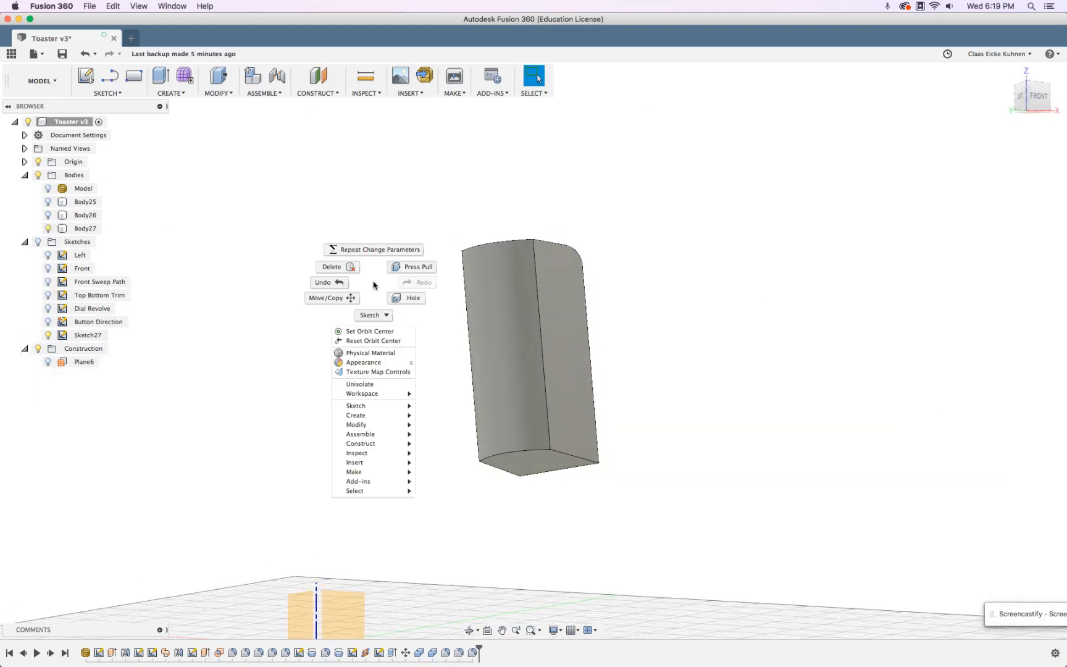
left_click(407, 268)
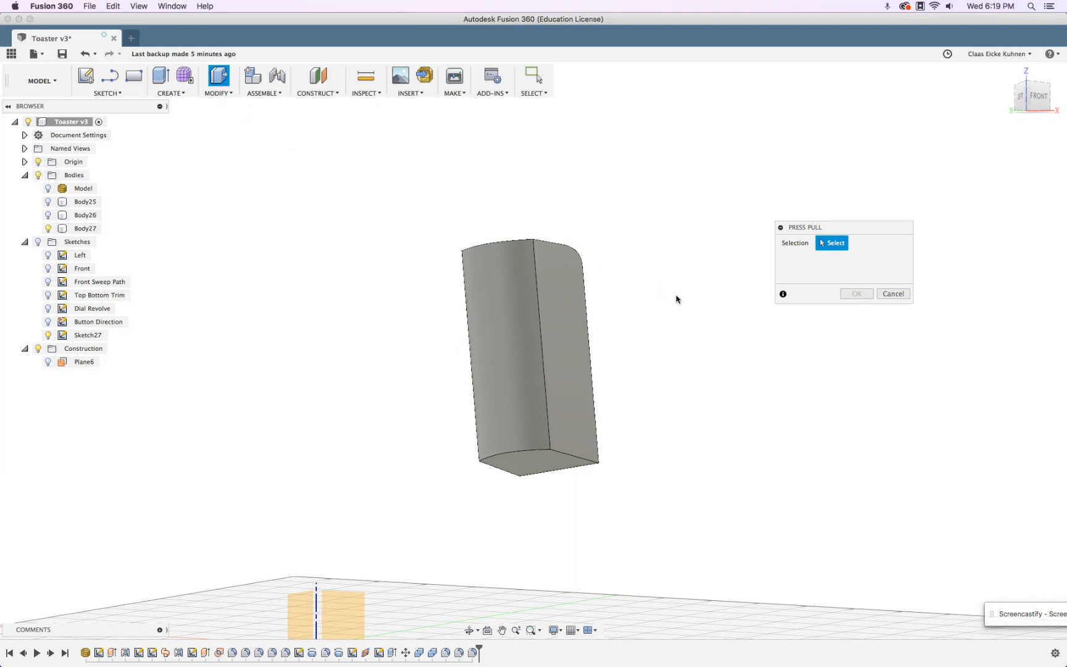
key("Escape")
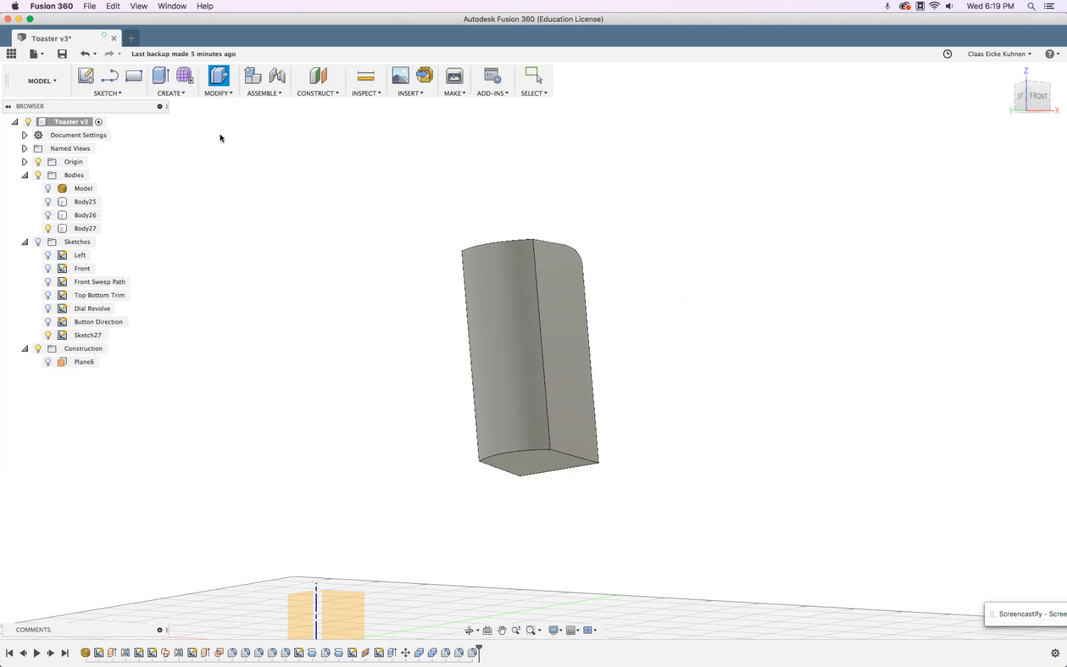
Fillet the two vertical back edges of the button body.
left_click(225, 94)
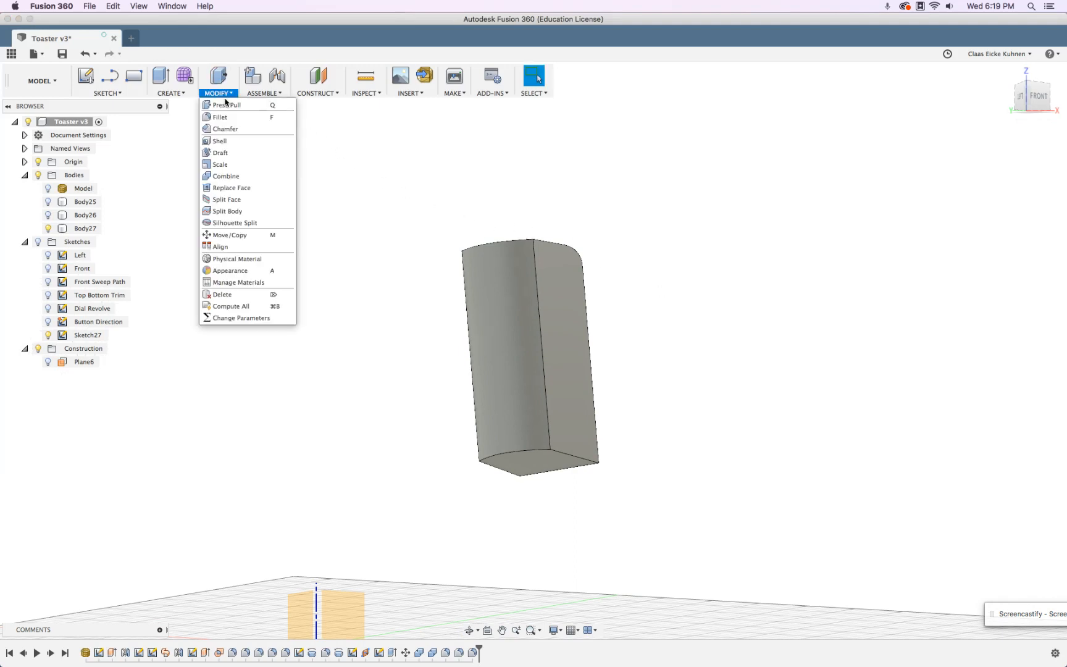
left_click(220, 116)
left_click(468, 322)
left_click(539, 295)
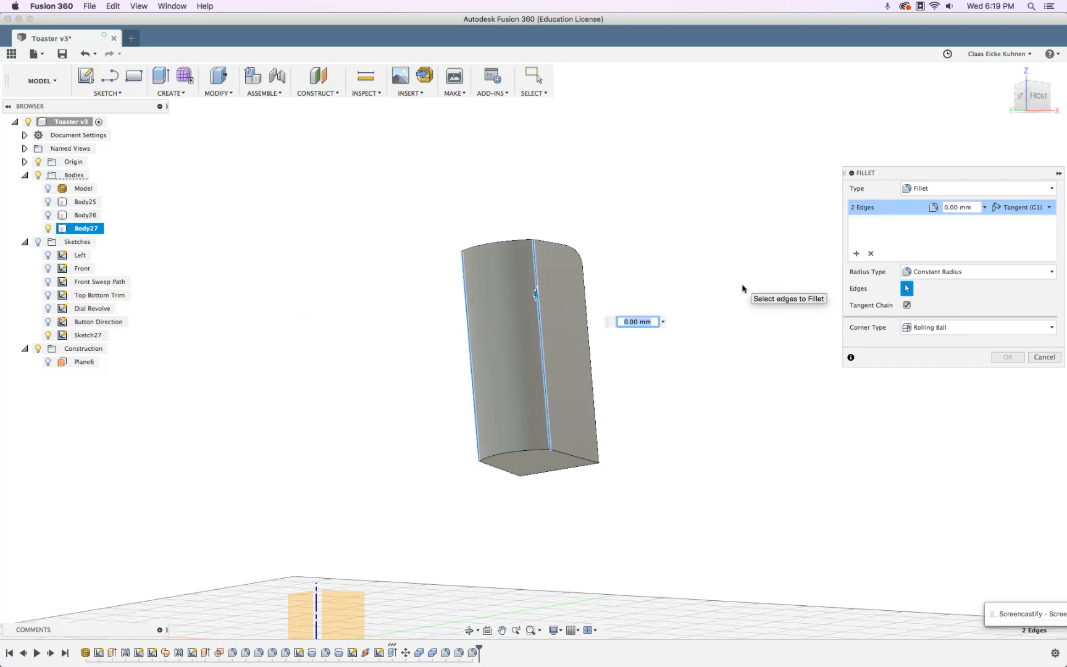
key("Return")
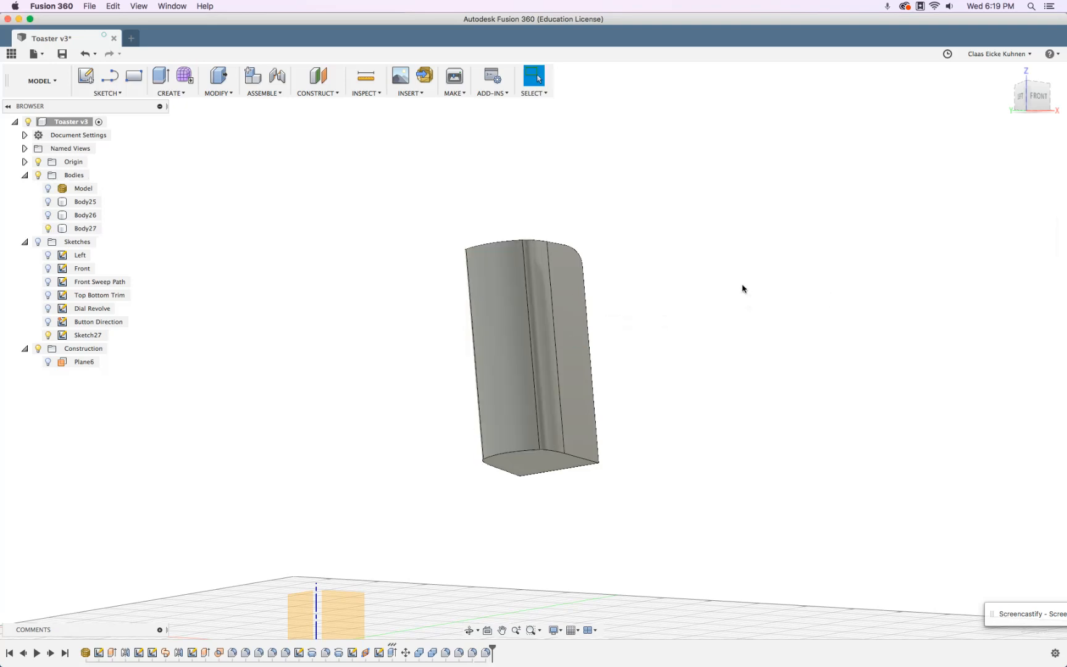
Fillet the edge chain around the back and sides of the button body's bottom face with a 5 mm radius.
right_click(746, 284)
left_click(750, 248)
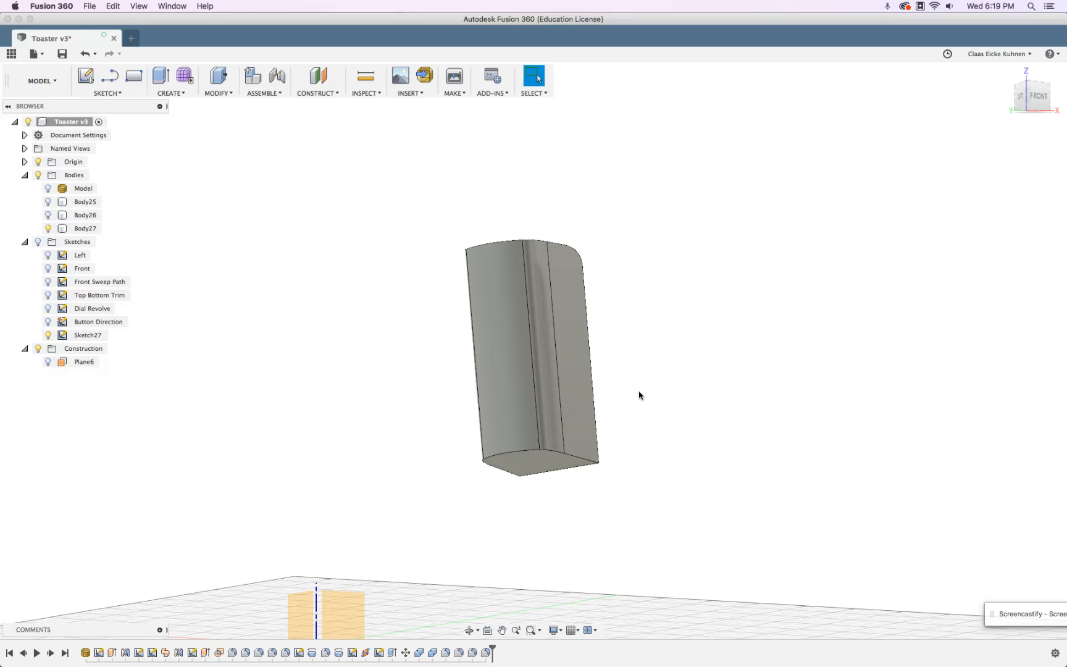
left_click(578, 459)
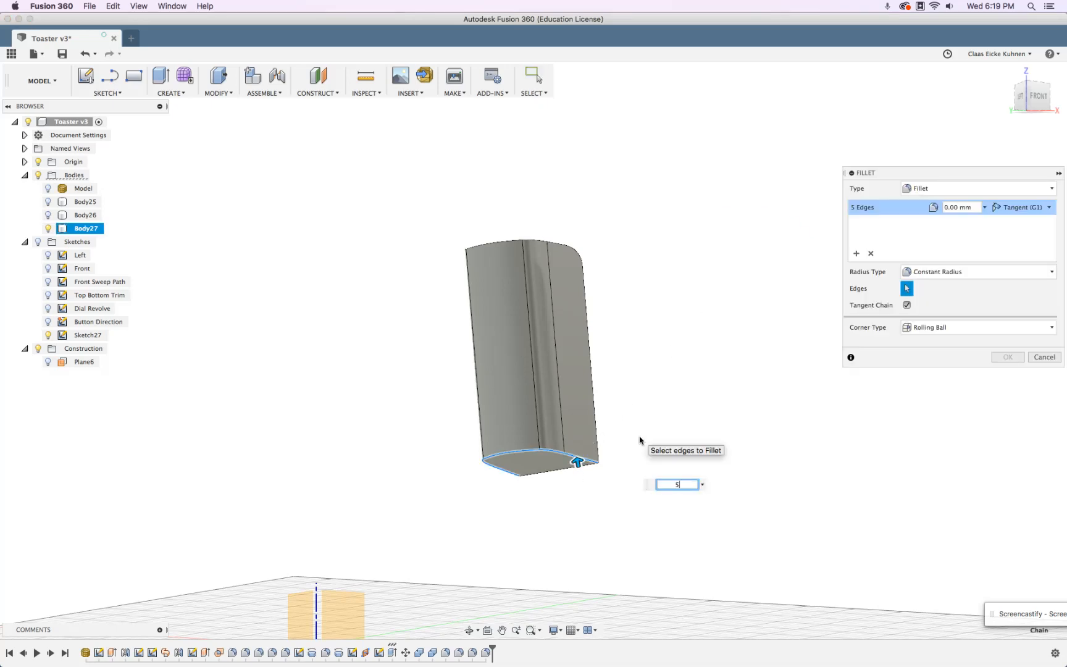
key("Return")
Fillet the edge chain outlining the button body's front face with a 2.5 mm radius.
right_click(643, 288)
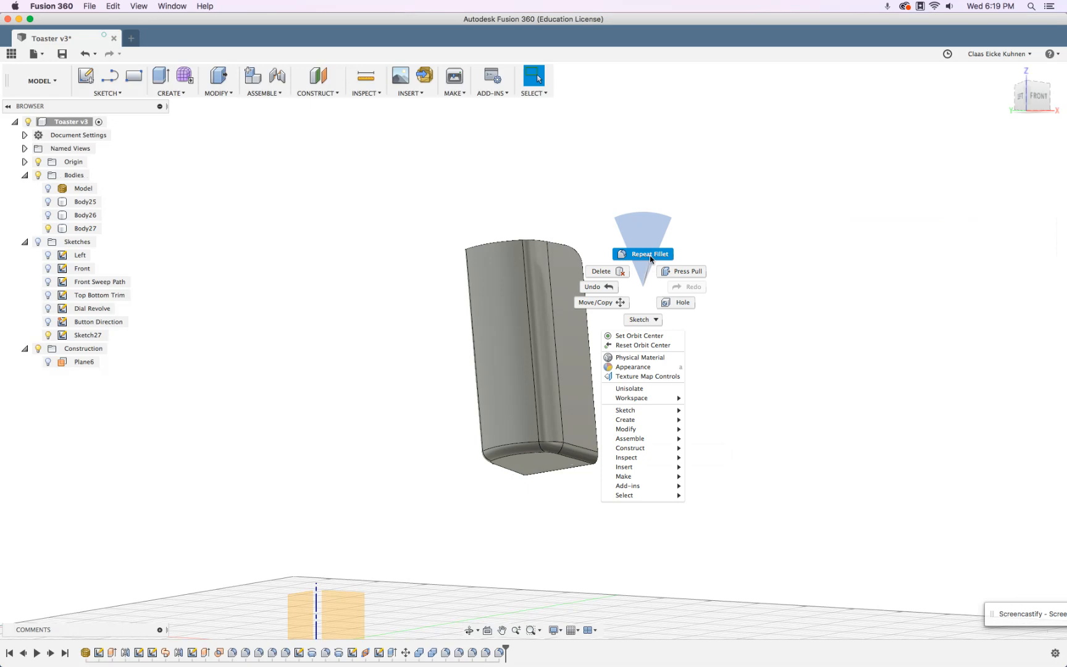
left_click(651, 258)
left_click(585, 270)
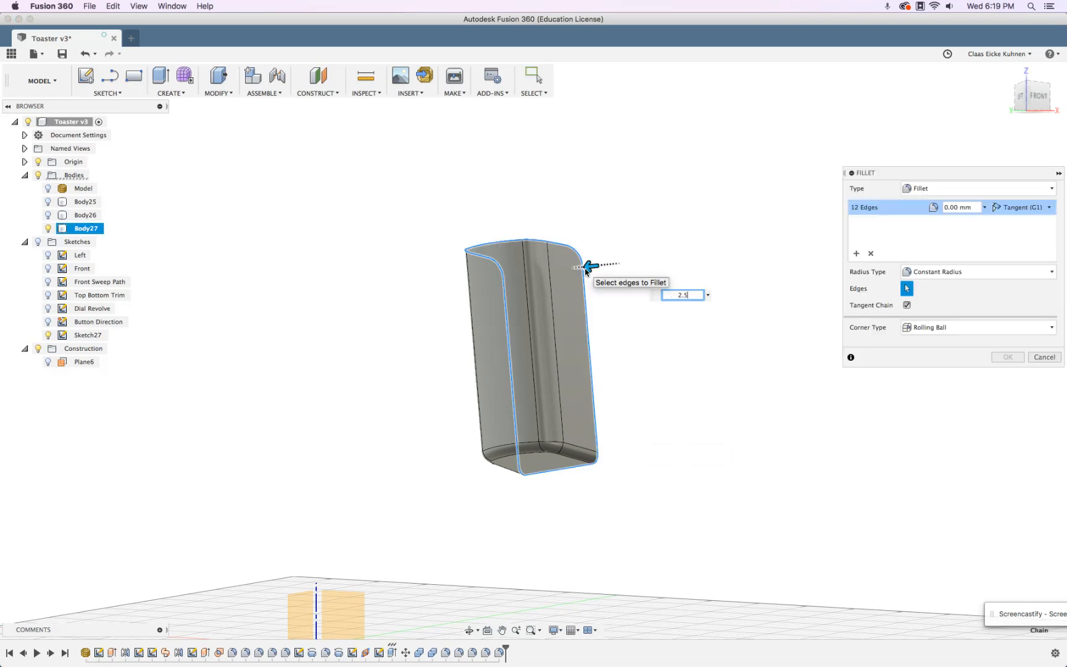
type("2.5")
key("Return")
Display the toaster body together with the button body and check how the filleted button sits in the recess.
middle_click_drag(603, 281, 303, 289, "shift")
left_click(48, 215)
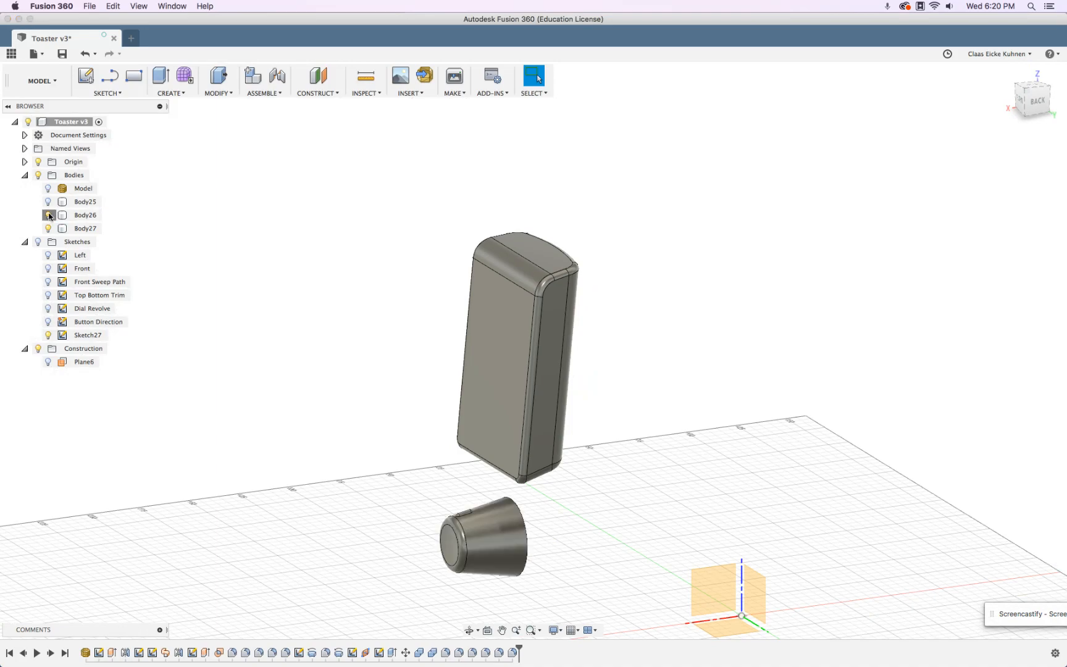
left_click(47, 215)
left_click(47, 201)
middle_click_drag(302, 270, 318, 321, "shift")
middle_click_drag(579, 433, 301, 267, "shift")
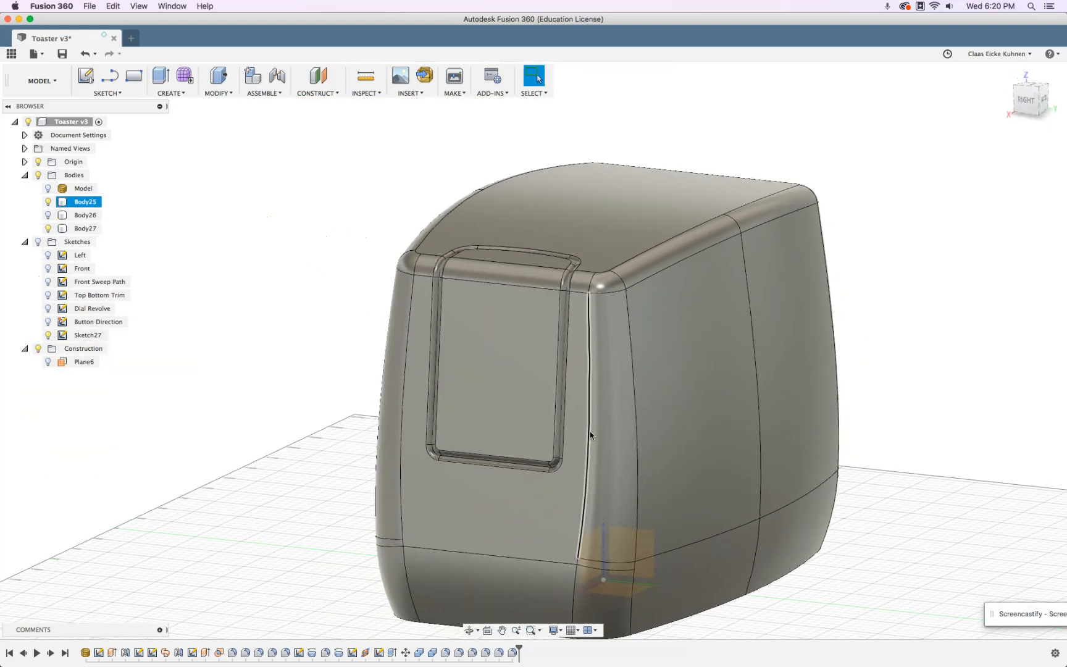
left_click(534, 403)
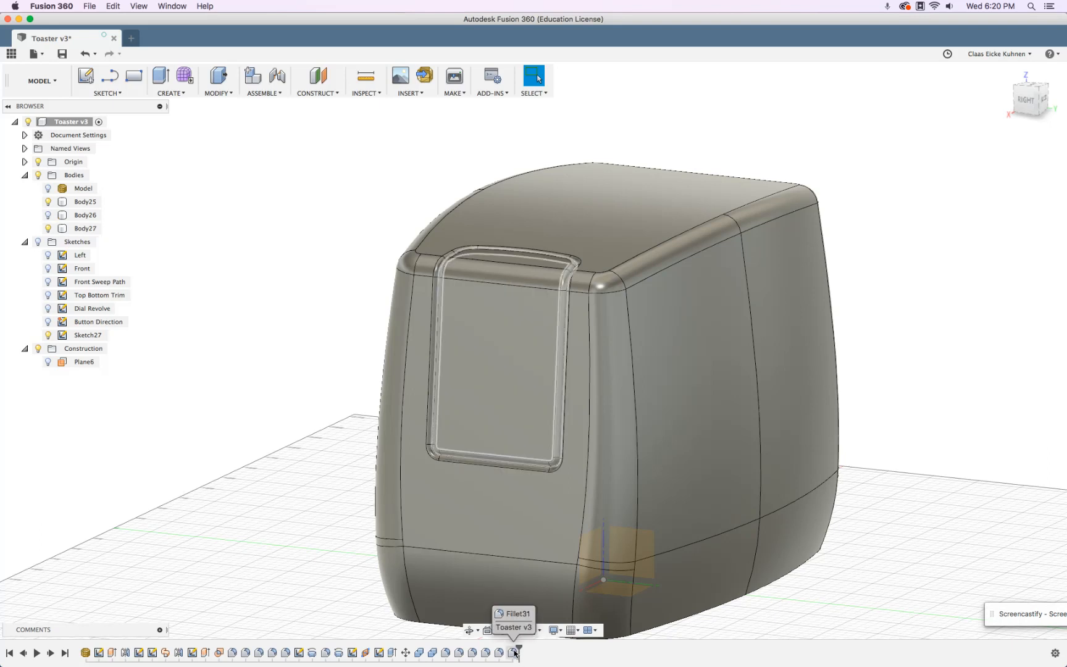
Roll the timeline back to before the three button fillets and display only the button body.
left_click_drag(519, 648, 479, 647)
left_click(50, 229)
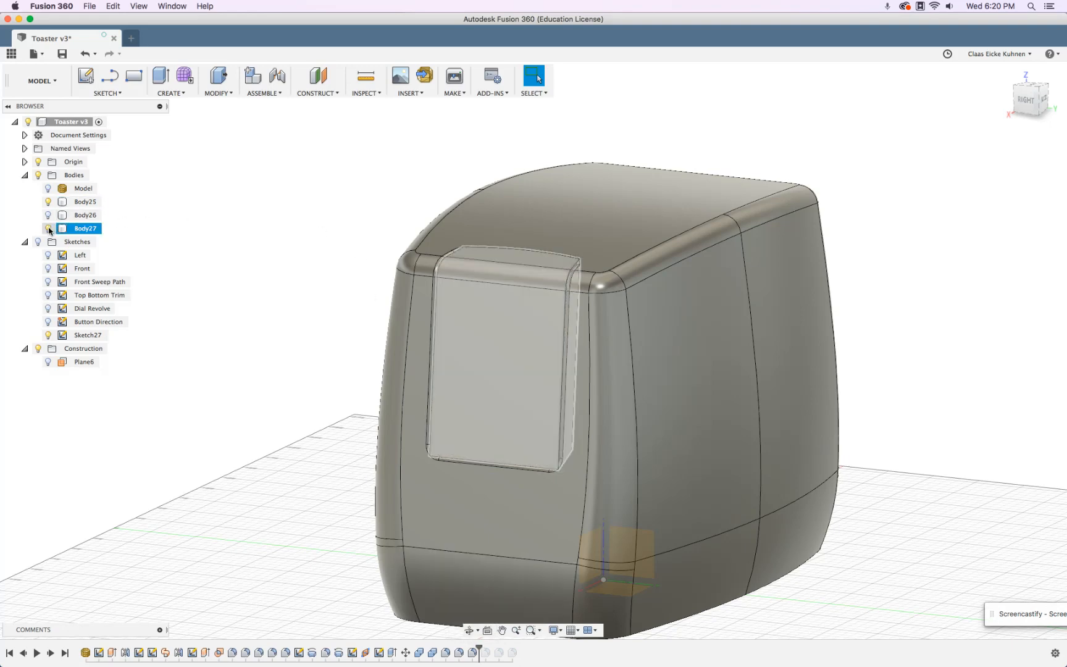
left_click(48, 202)
middle_click_drag(297, 365, 242, 327, "shift")
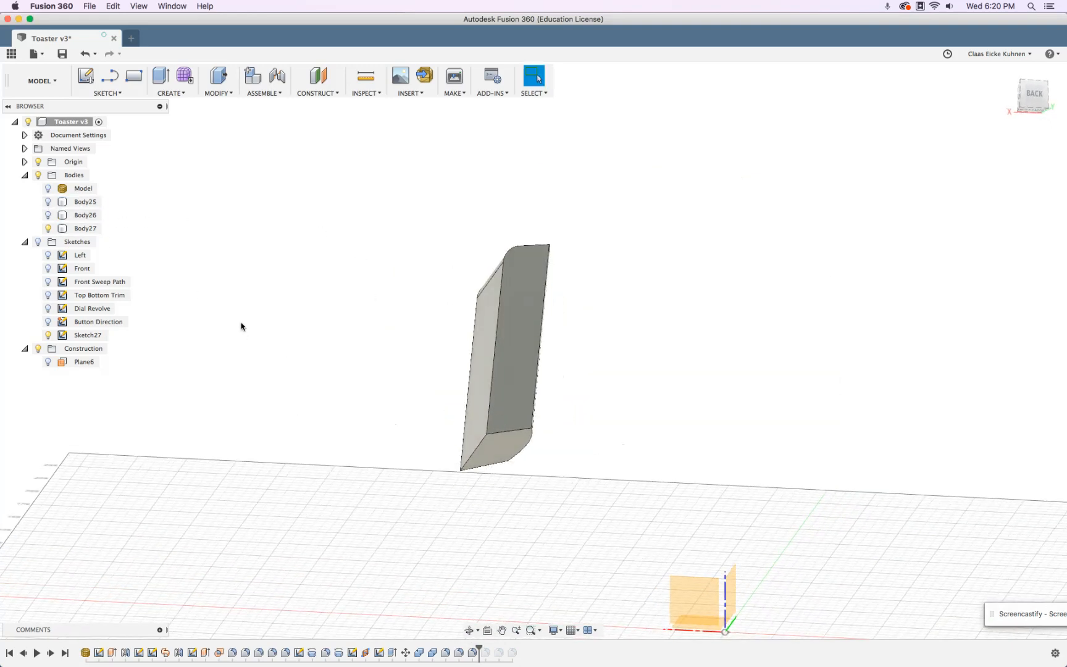
Shorten the button body by offsetting its bottom face -70.219 mm.
left_click(218, 75)
left_click(497, 451)
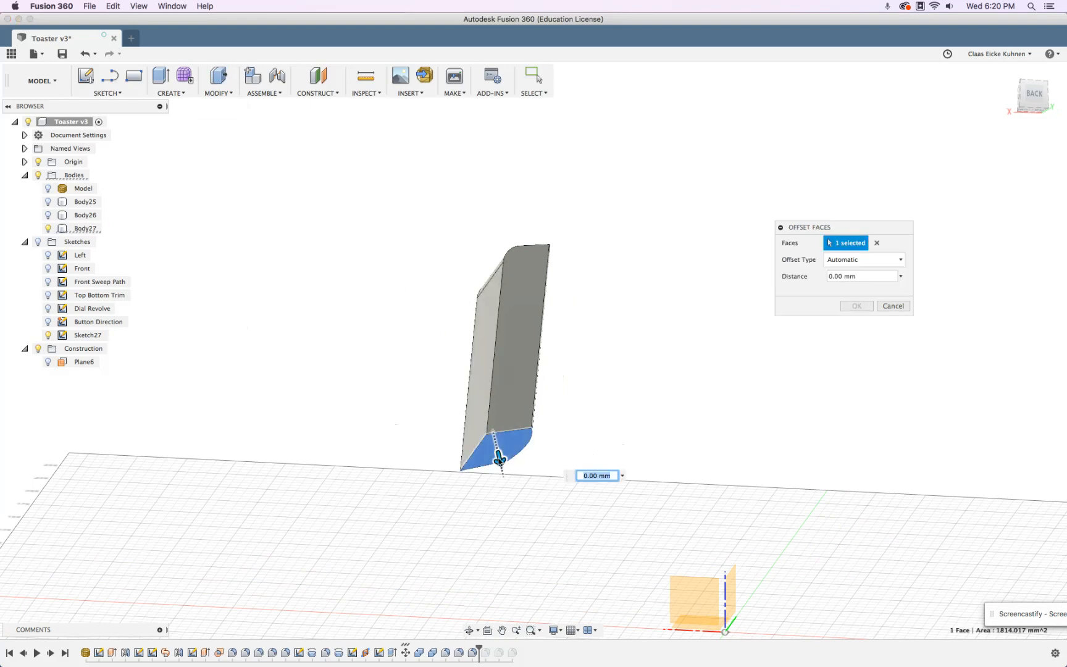
left_click_drag(498, 457, 497, 308)
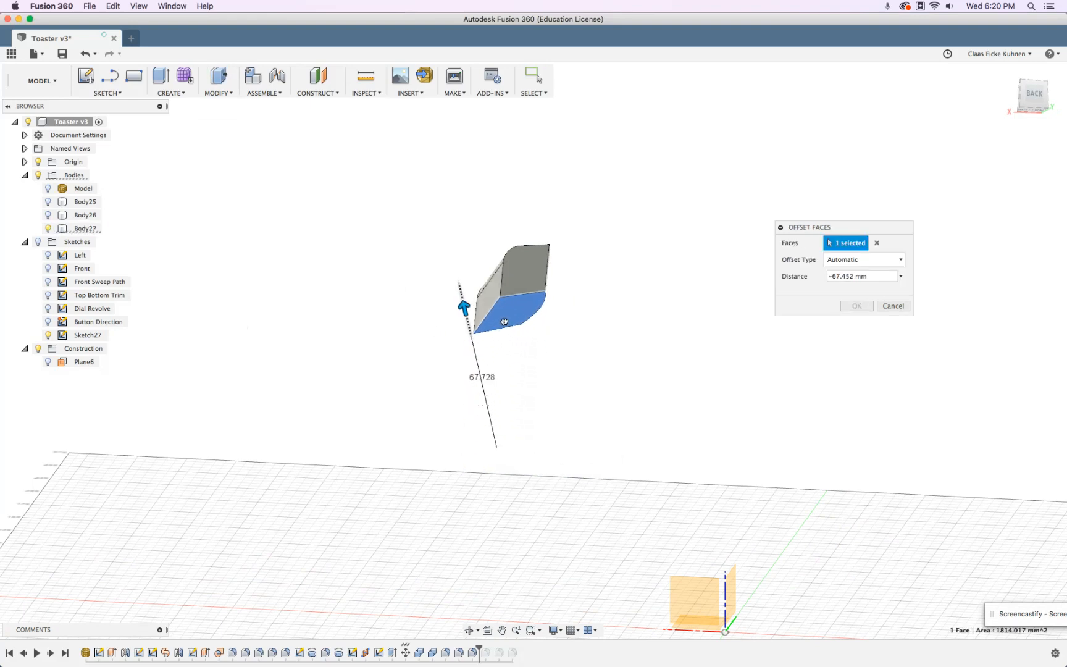
left_click(1035, 96)
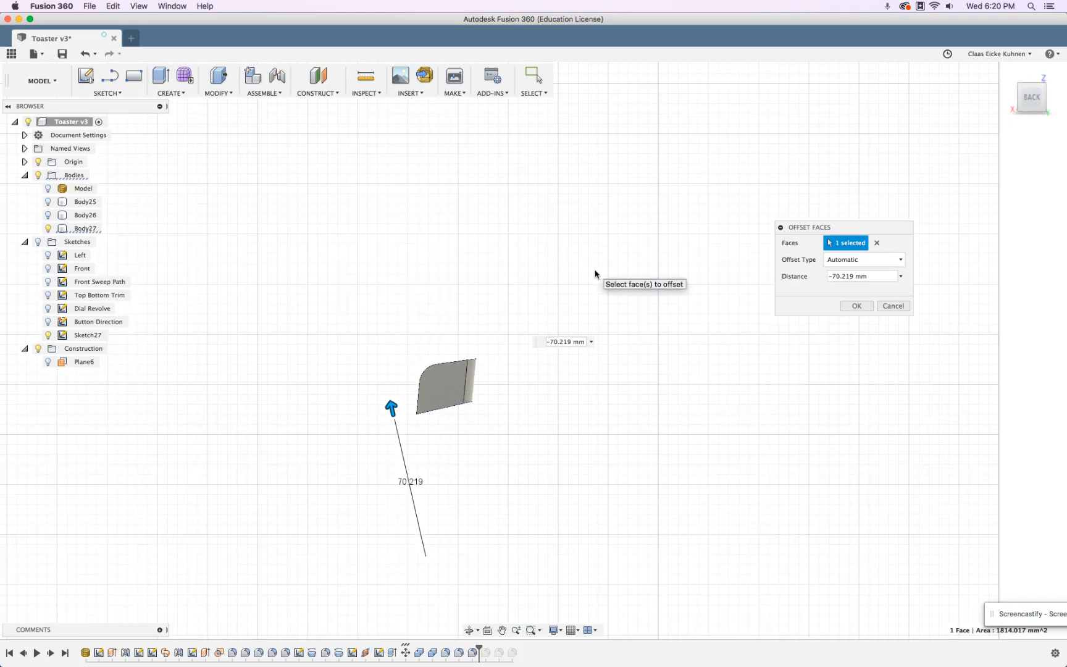
scroll(519, 391, "down", 3)
scroll(508, 398, "up", 6)
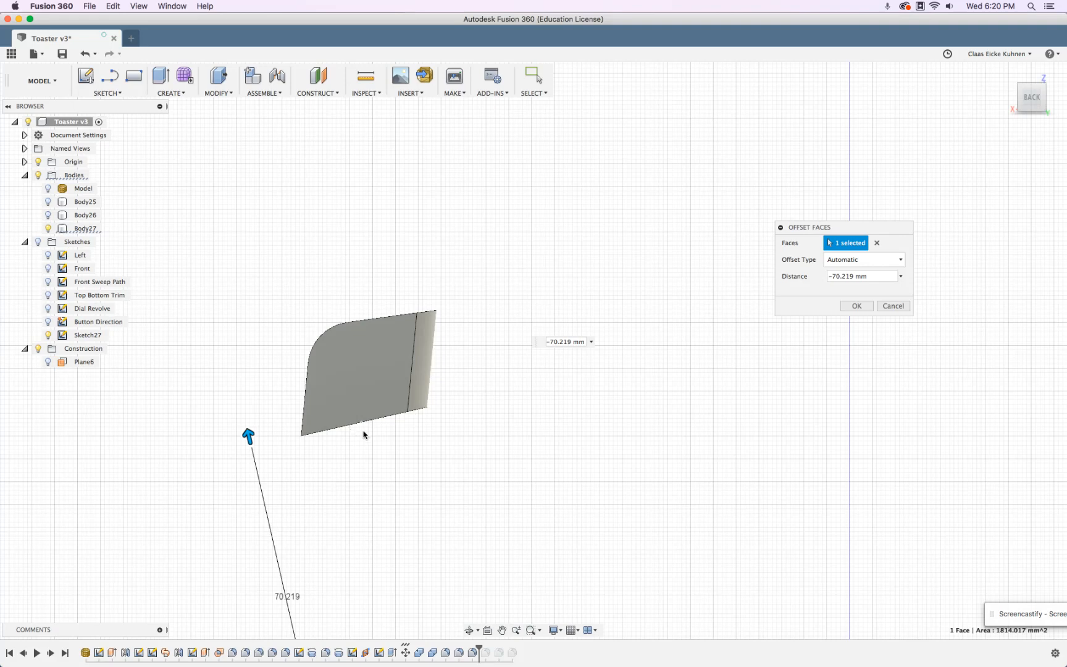
scroll(363, 435, "down", 5)
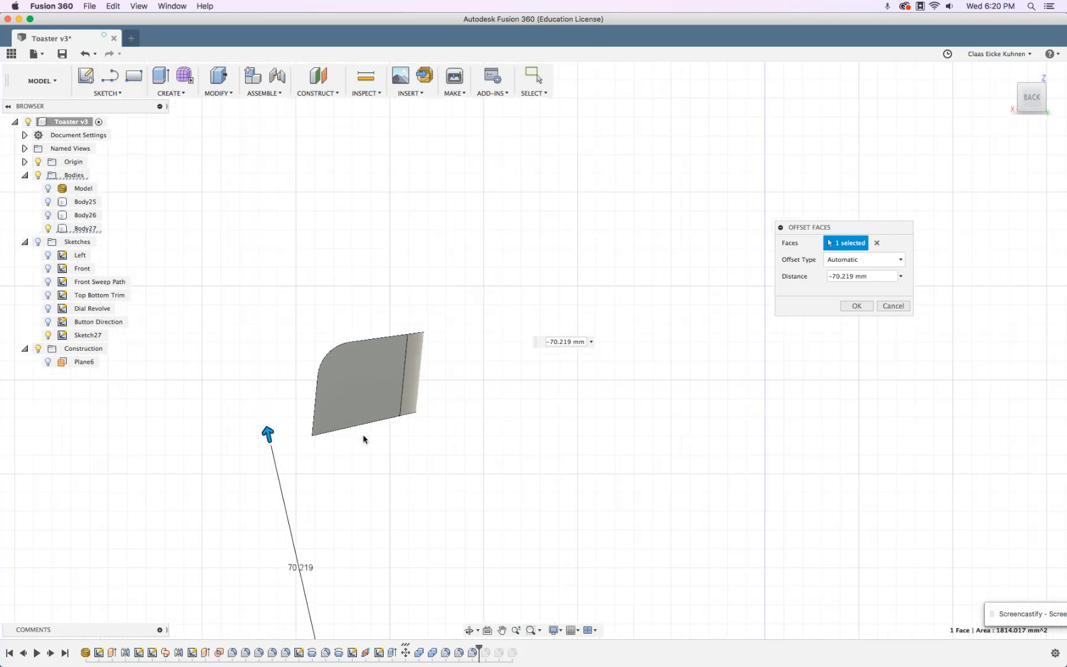
left_click(856, 307)
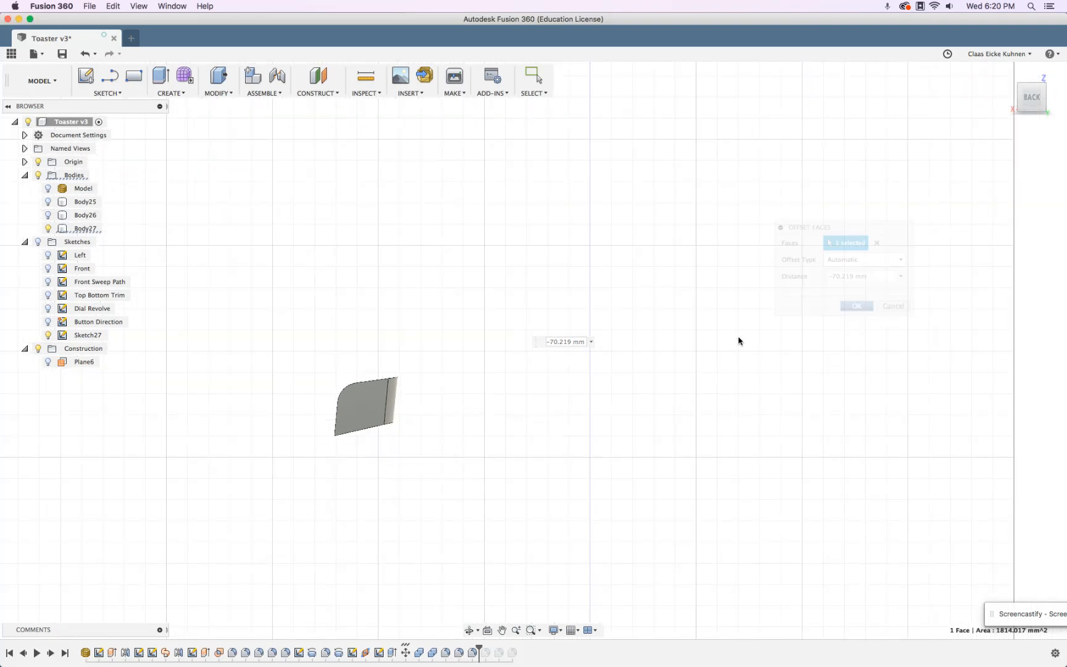
Roll the timeline forward past the button fillets and display the toaster and dial bodies with the shortened button.
left_click_drag(493, 647, 533, 647)
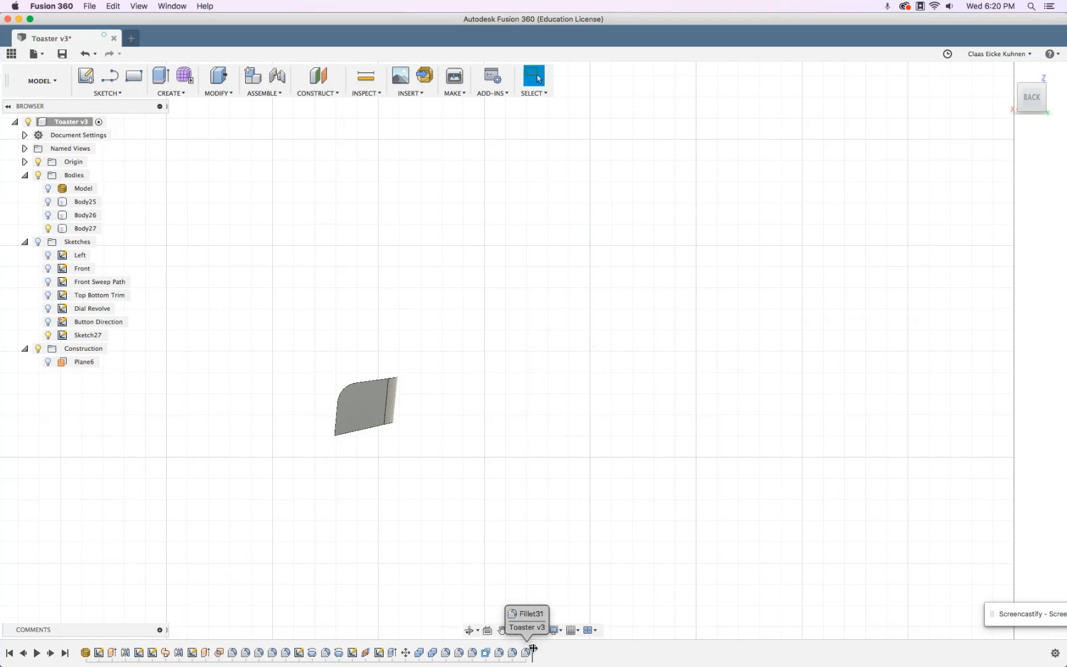
mouse_move(419, 311)
middle_mouse_down("shift")
mouse_move(500, 281)
mouse_move(429, 301)
mouse_move(397, 276)
mouse_move(440, 306)
mouse_move(419, 310)
middle_mouse_up("shift")
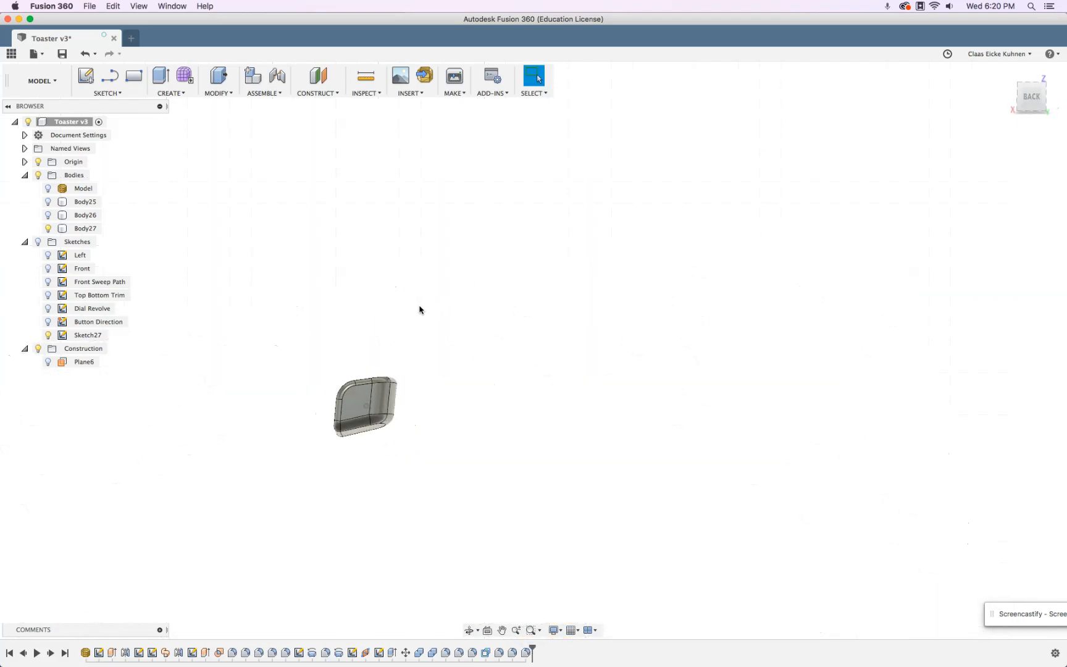
left_click(49, 215)
left_click(49, 202)
middle_click_drag(210, 329, 268, 333, "shift")
Measure the distance between the button's underside and the recess floor.
left_click(251, 426)
middle_click_drag(251, 427, 248, 502, "shift")
left_click(261, 414)
left_click(248, 503, "shift")
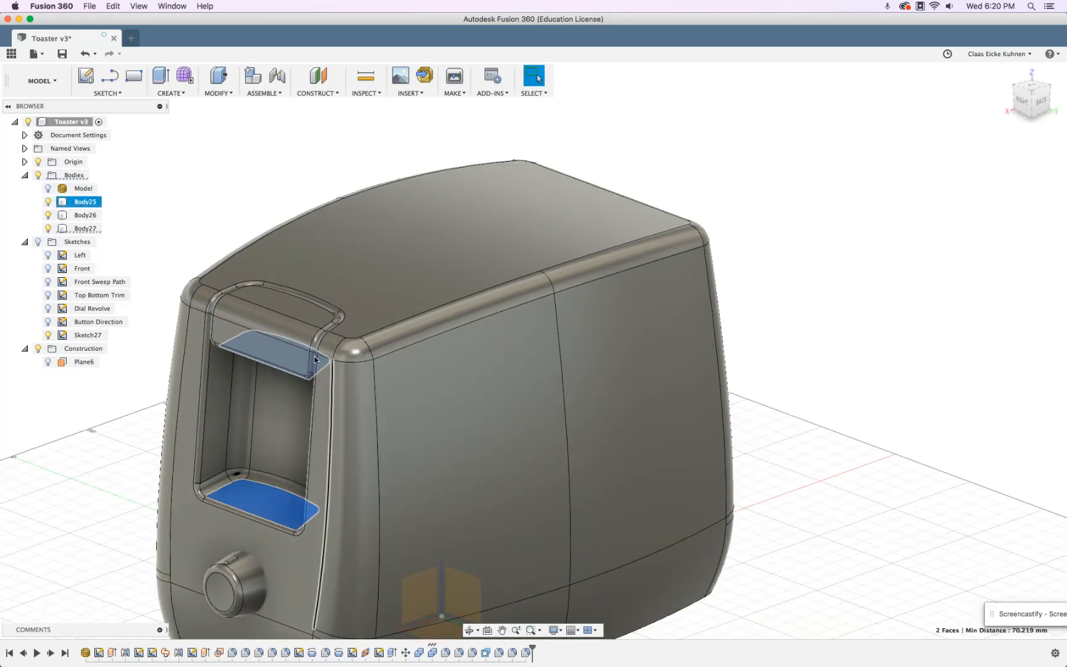
left_click(94, 231)
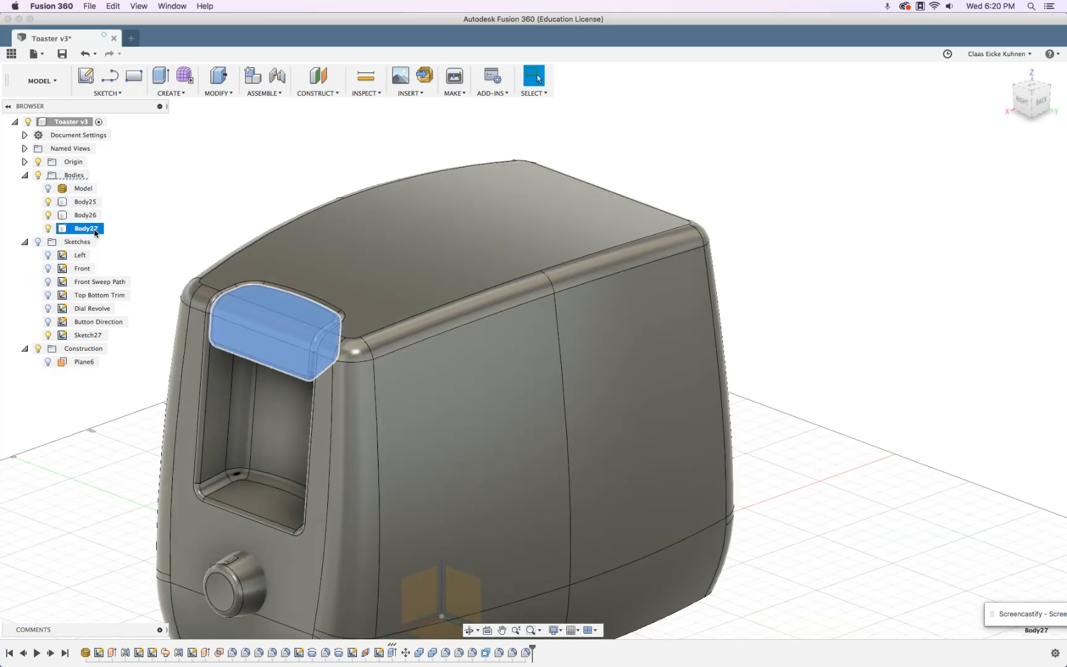
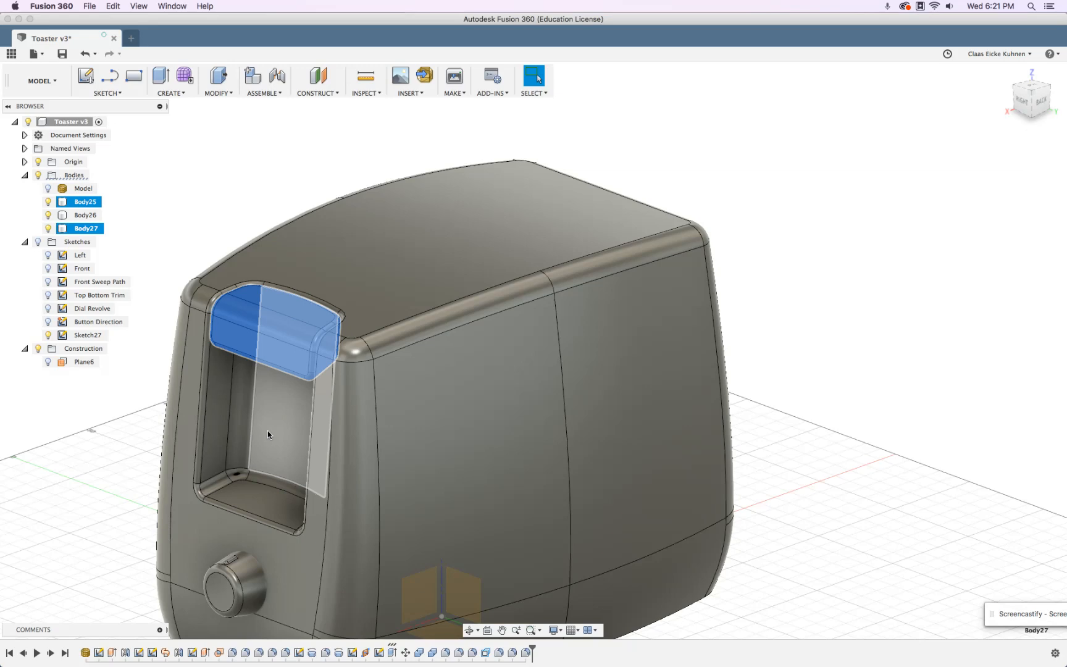
scroll(824, 404, "down", 5)
scroll(846, 452, "up", 2)
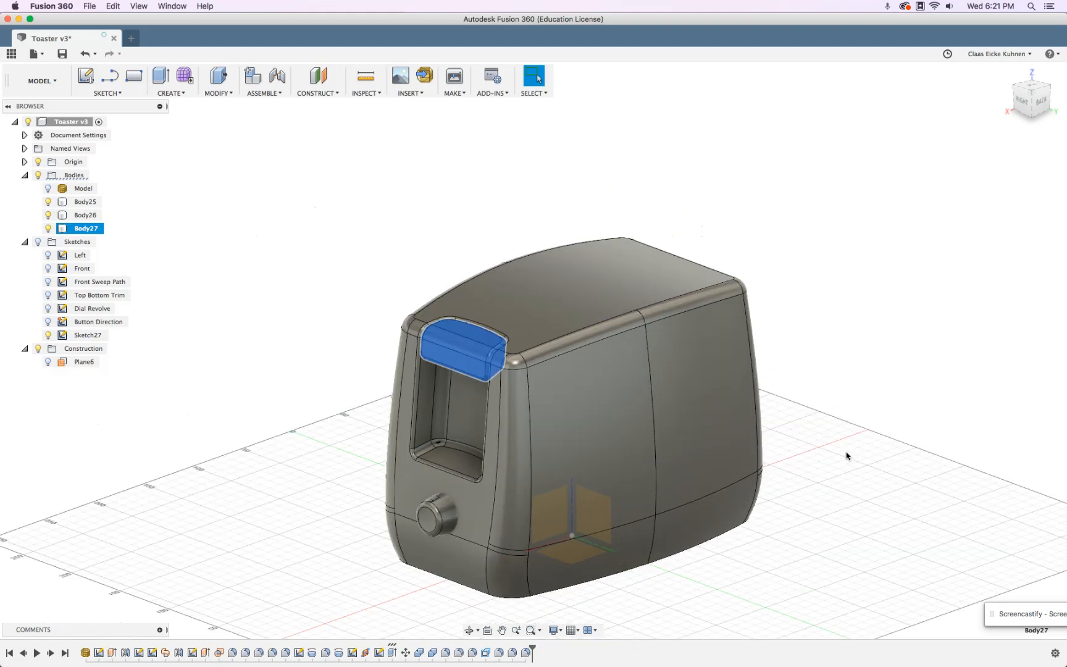
left_click(847, 455)
middle_click_drag(846, 456, 827, 468, "shift")
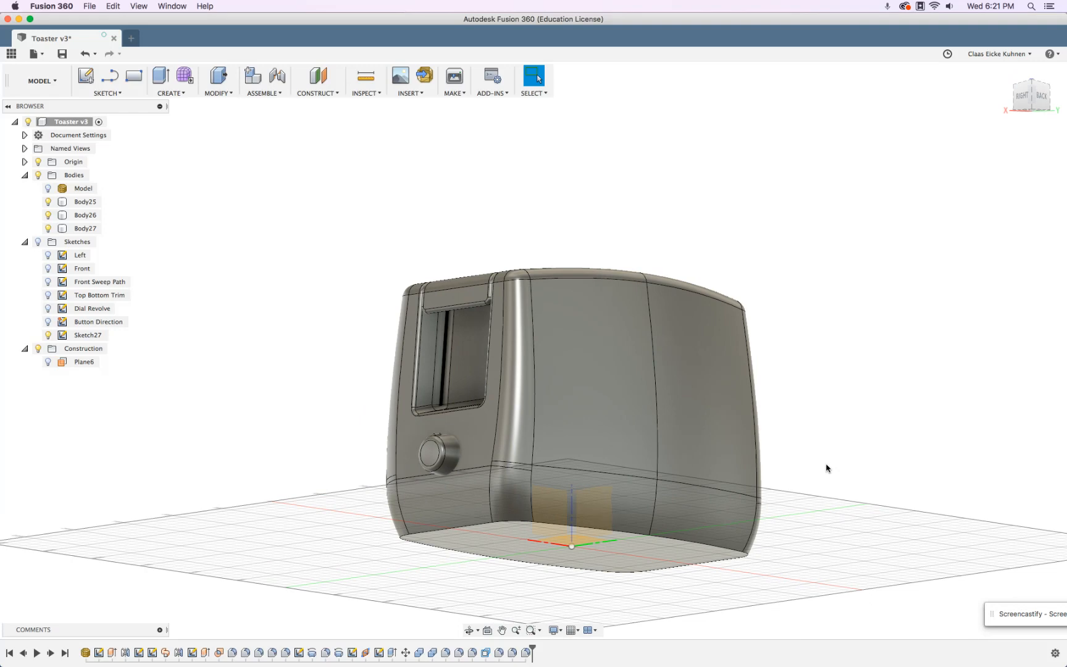
middle_click_drag(822, 446, 857, 436, "shift")
Roll the timeline back to before the three button fillets and hide the toaster body.
left_click_drag(532, 649, 496, 636)
middle_click_drag(763, 247, 730, 227, "shift")
left_click(50, 214)
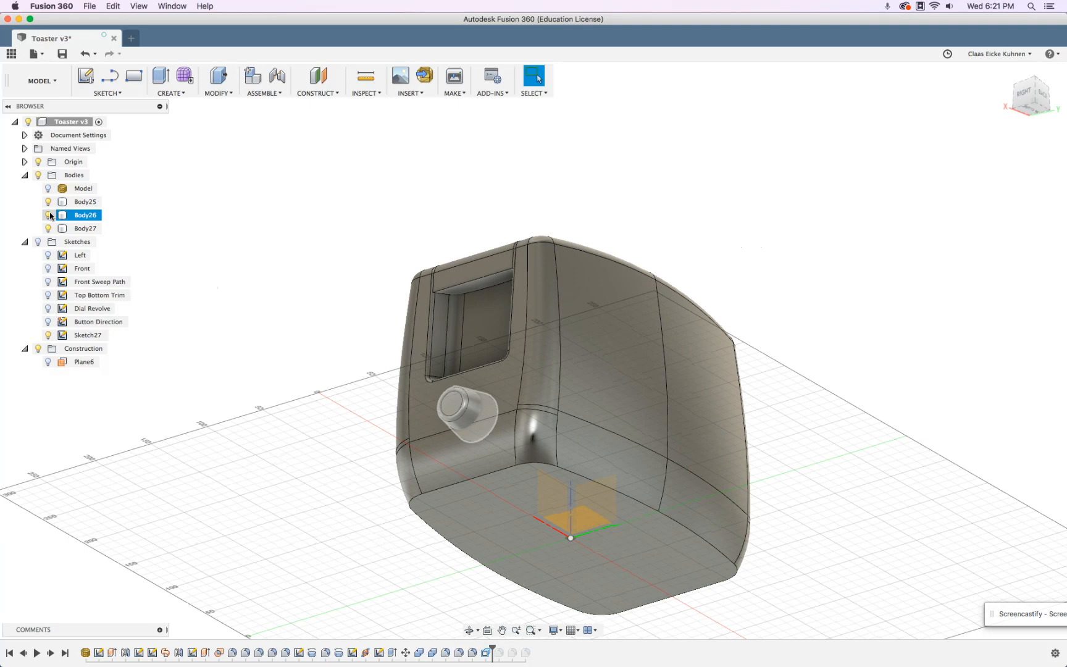
left_click(48, 203)
middle_click_drag(444, 239, 396, 243, "shift")
Slope the button's underside by rotating its bottom face -30 degrees about the front lower edge with Move/Copy.
left_click(217, 93)
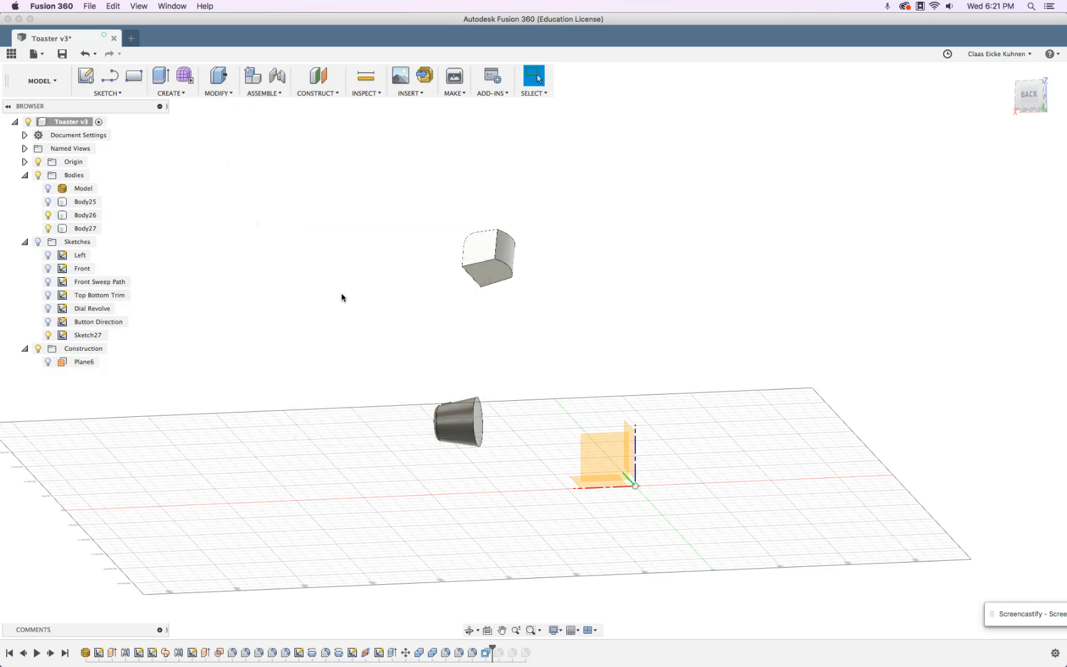
left_click(239, 238)
left_click(483, 274)
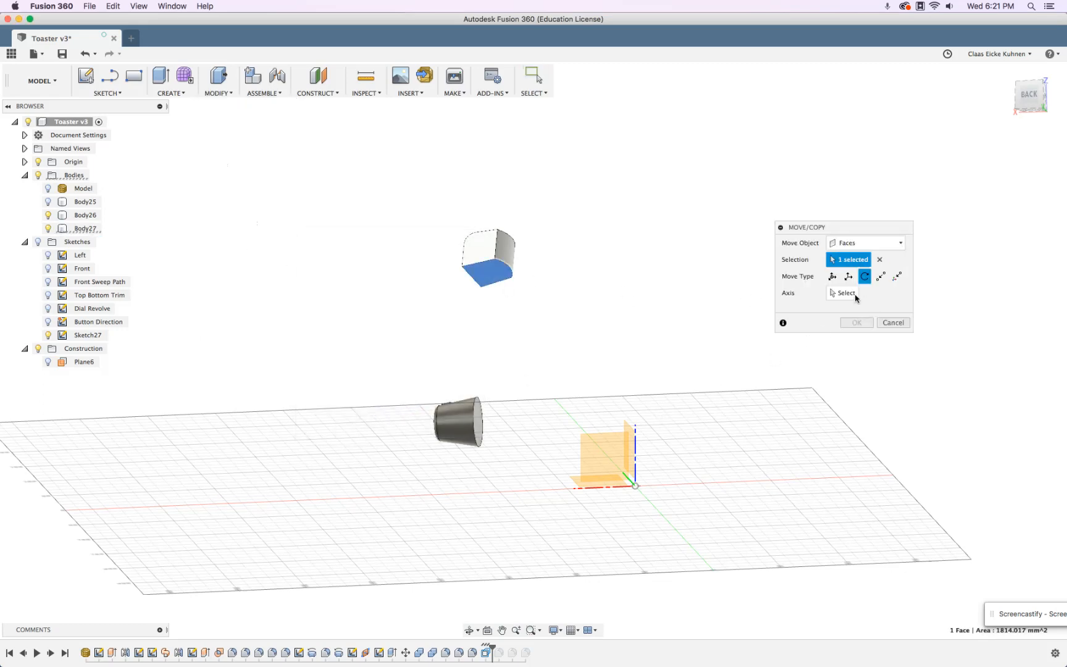
left_click(847, 294)
left_click(475, 278)
middle_click_drag(550, 284, 556, 304, "shift")
left_click_drag(473, 217, 493, 243)
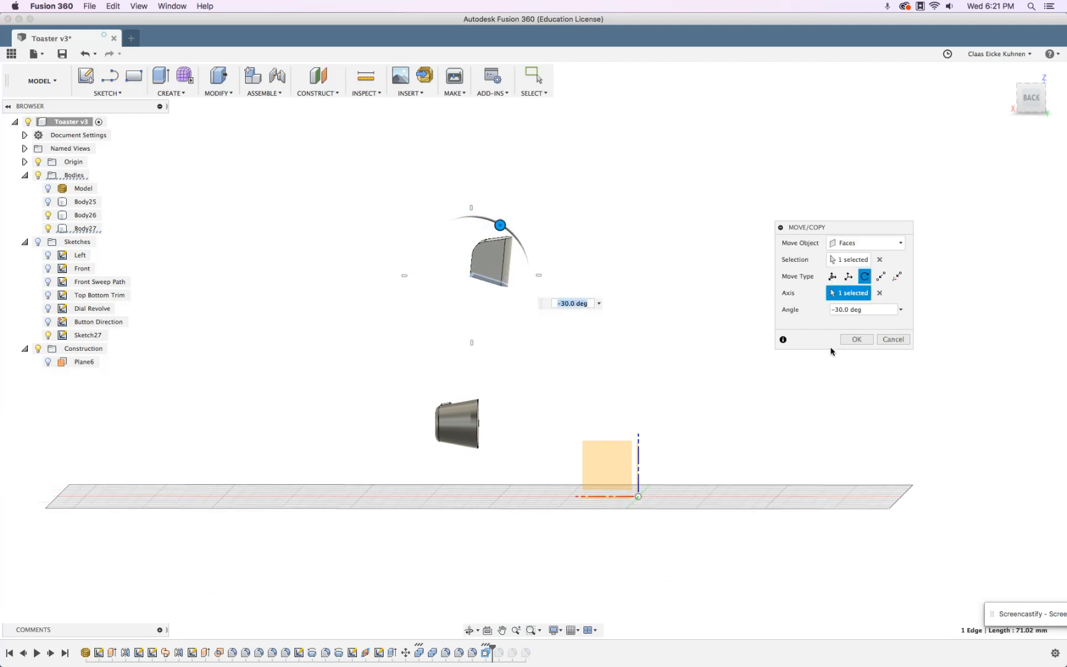
left_click(856, 340)
Roll the timeline forward past the button fillets and display the toaster body around the button again.
middle_click_drag(359, 271, 241, 289, "shift")
left_click_drag(505, 649, 545, 650)
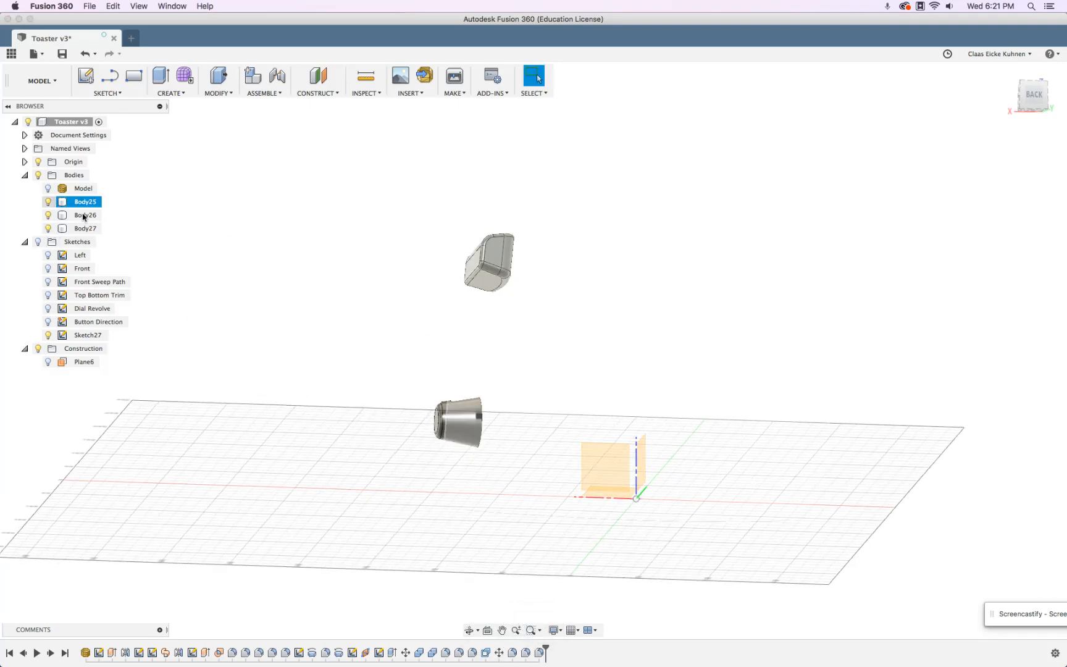
left_click(47, 202)
middle_click_drag(352, 278, 409, 288, "shift")
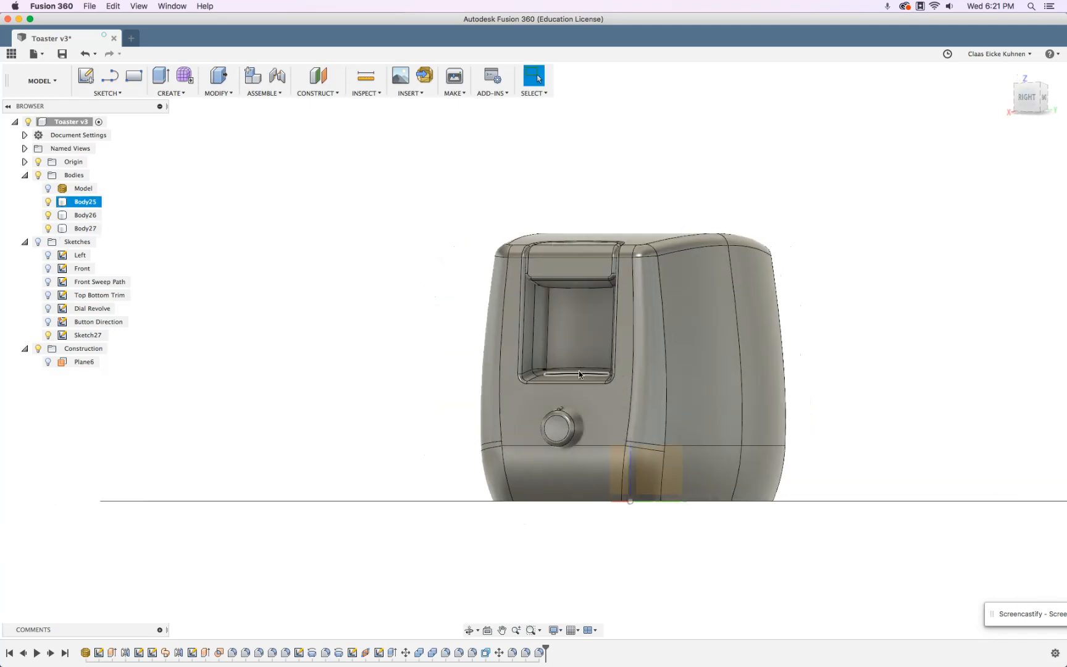
middle_click_drag(641, 400, 732, 398, "shift")
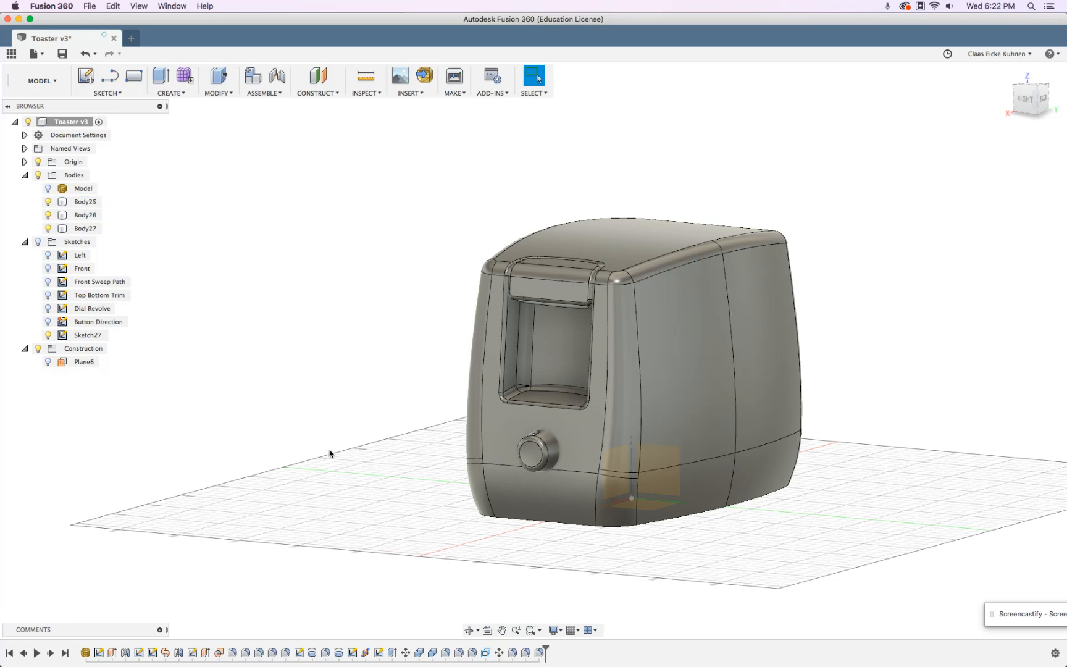
middle_click_drag(326, 440, 303, 489, "shift")
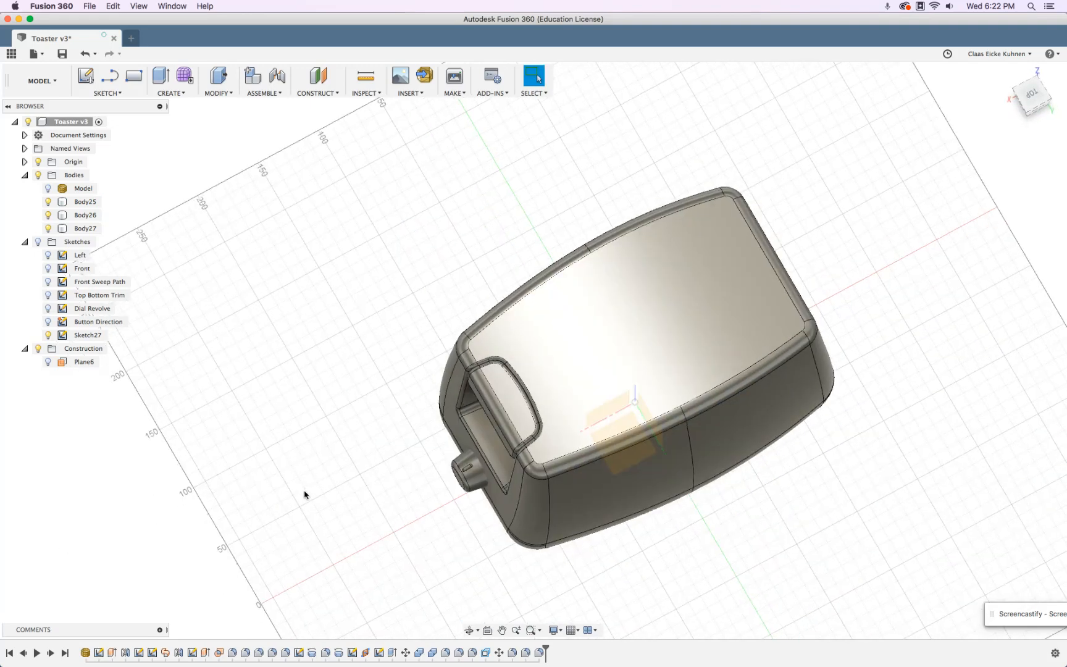
middle_click_drag(326, 570, 298, 486, "shift")
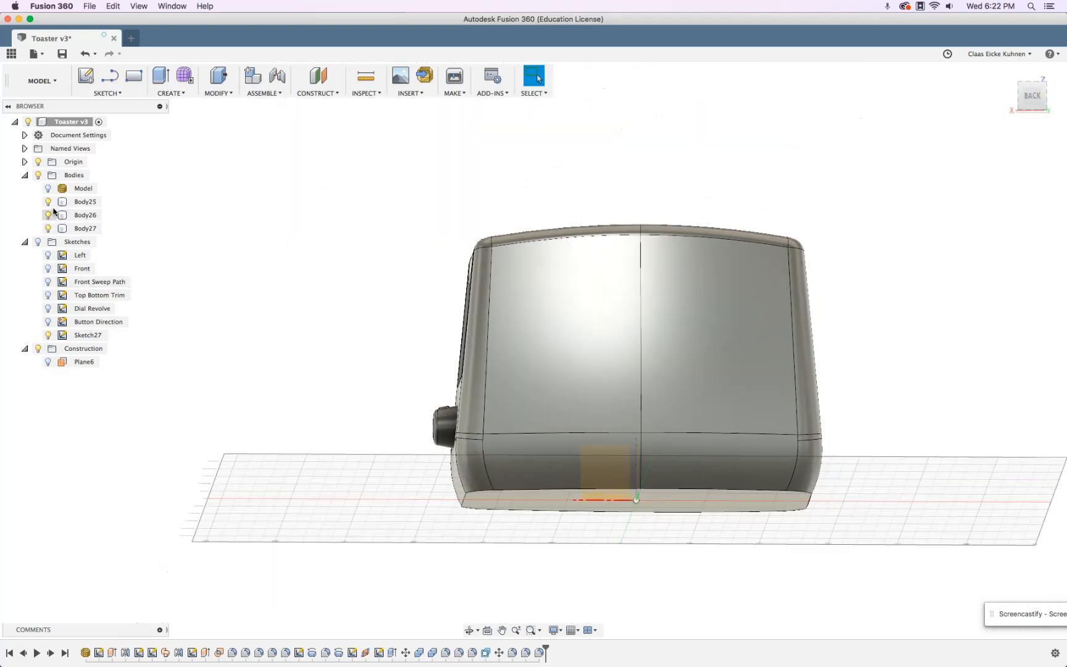
Hide the three solid bodies, display the scanned toaster mesh instead, and examine its underside and sides.
left_click(49, 202)
left_click(48, 215)
left_click(48, 228)
left_click(49, 189)
middle_click_drag(439, 407, 425, 400, "shift")
left_click(596, 489)
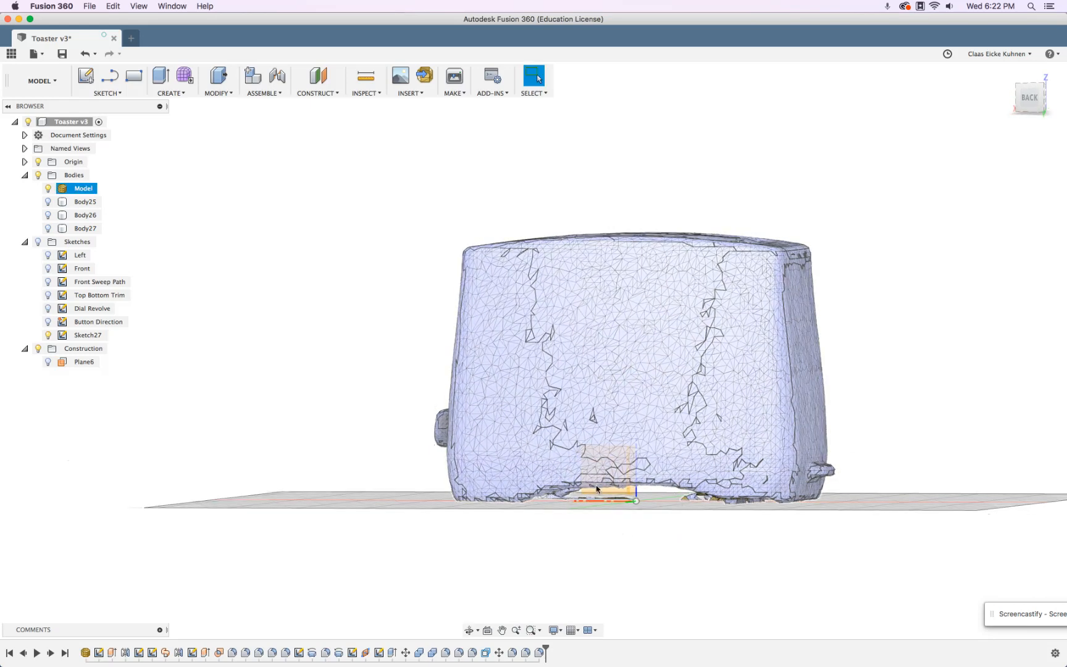
left_click(381, 337)
middle_click_drag(176, 227, 173, 266, "shift")
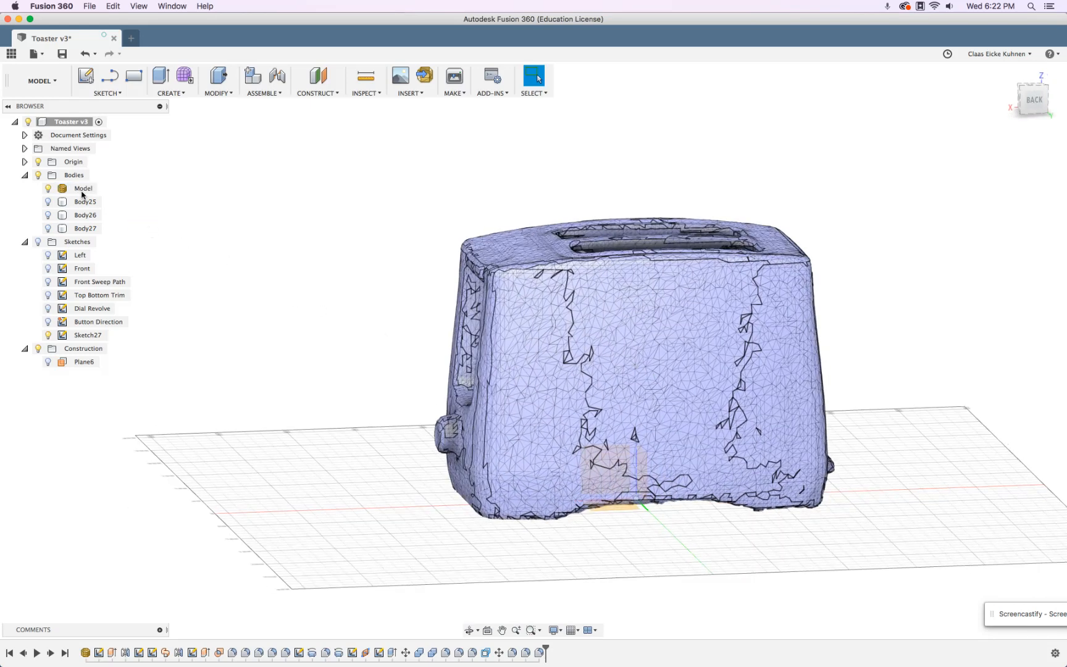
Hide the scanned mesh and display only the solid toaster body.
left_click(48, 188)
left_click(48, 229)
left_click(48, 229)
left_click(48, 215)
left_click(48, 215)
left_click(48, 201)
Shell the toaster body with a 2 mm inside thickness, removing its bottom face.
middle_click_drag(224, 307, 303, 217, "shift")
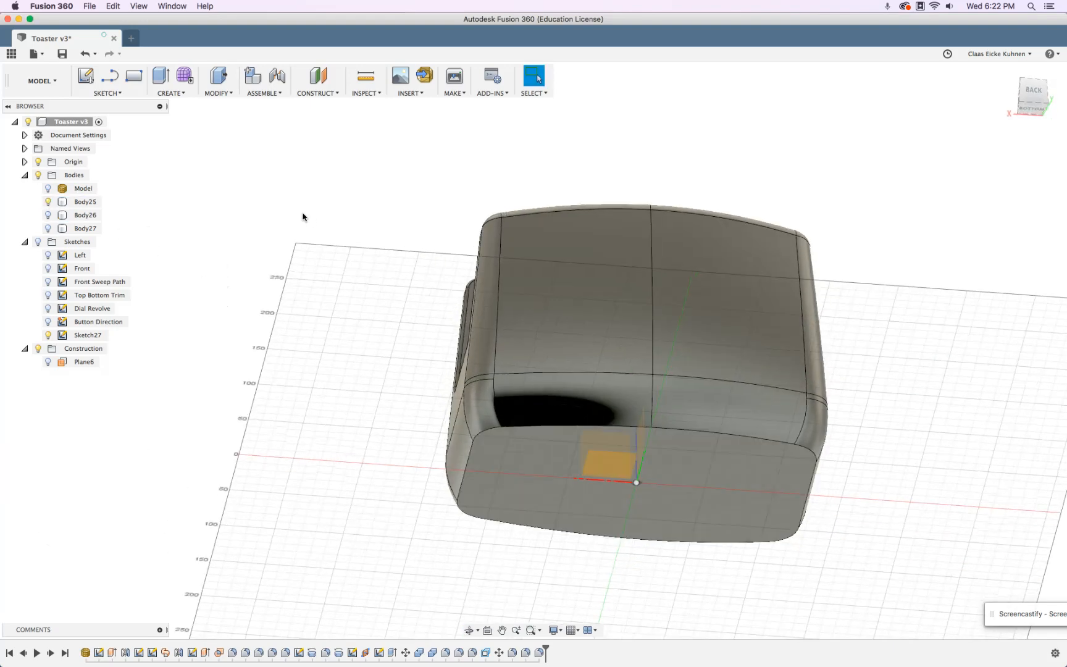
left_click(229, 94)
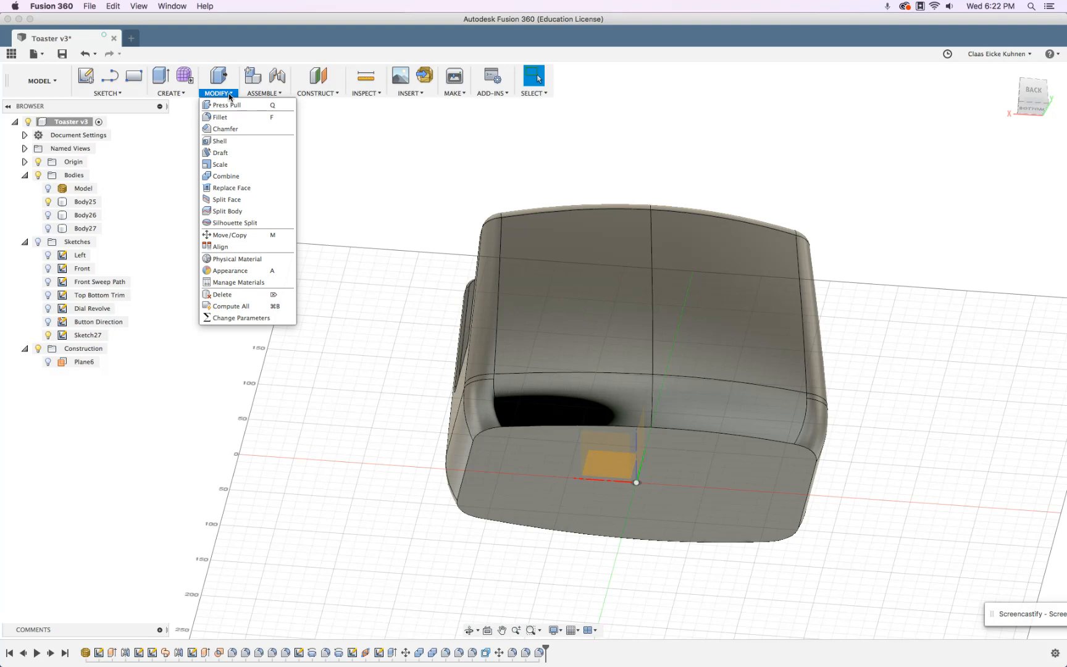
left_click(230, 141)
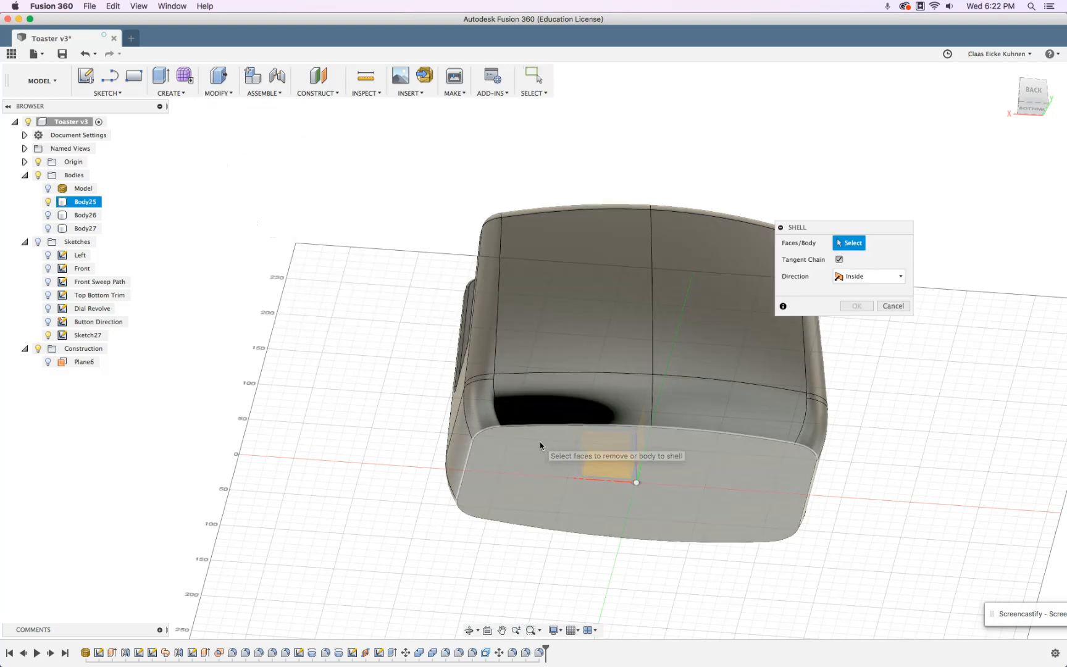
left_click(539, 443)
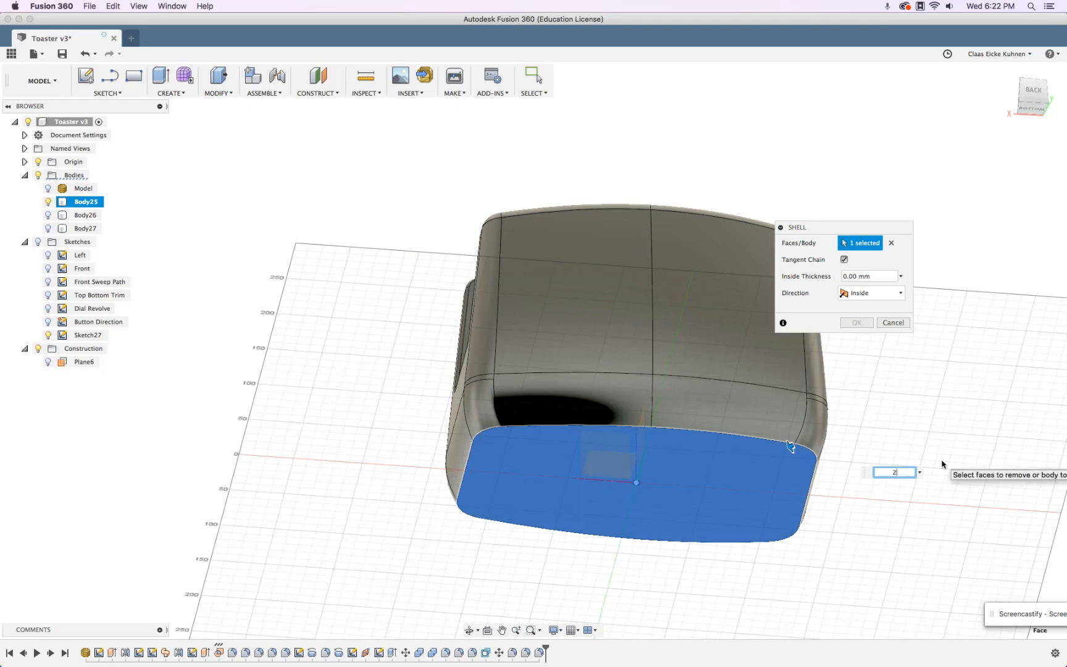
key("Return")
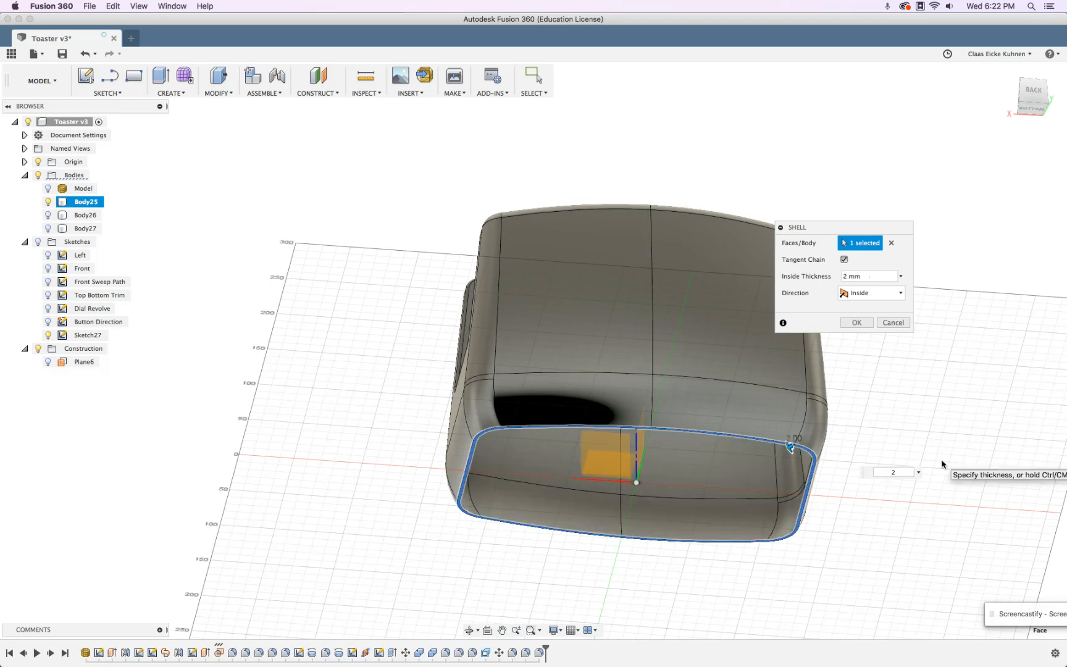
left_click(869, 322)
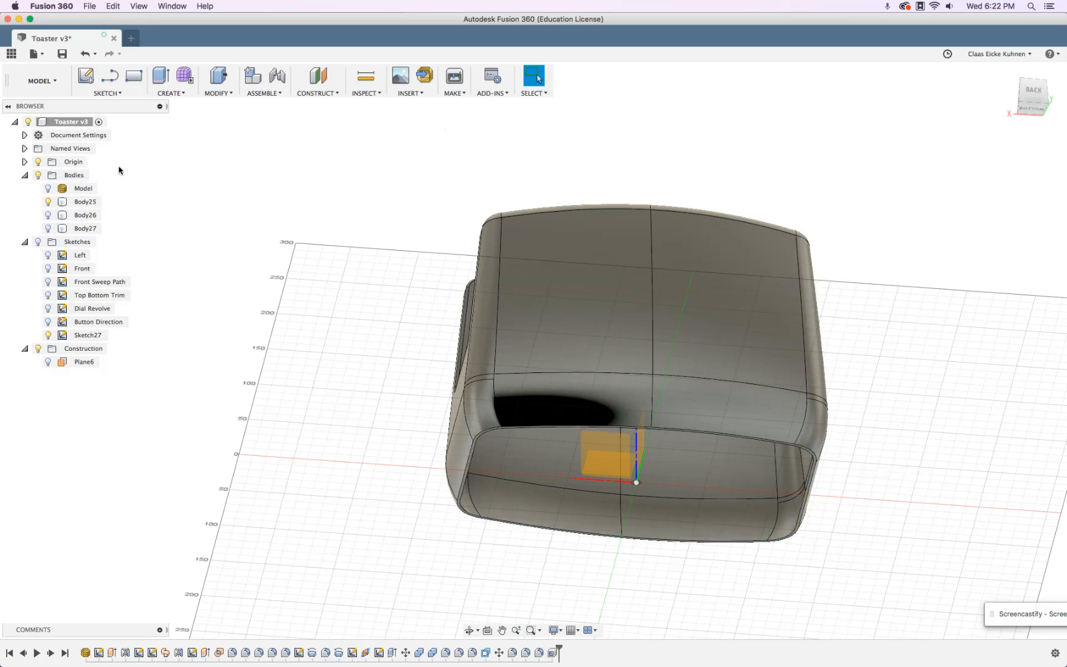
Create a section analysis through the shelled toaster body on the XZ plane and switch its visibility off.
left_click(383, 96)
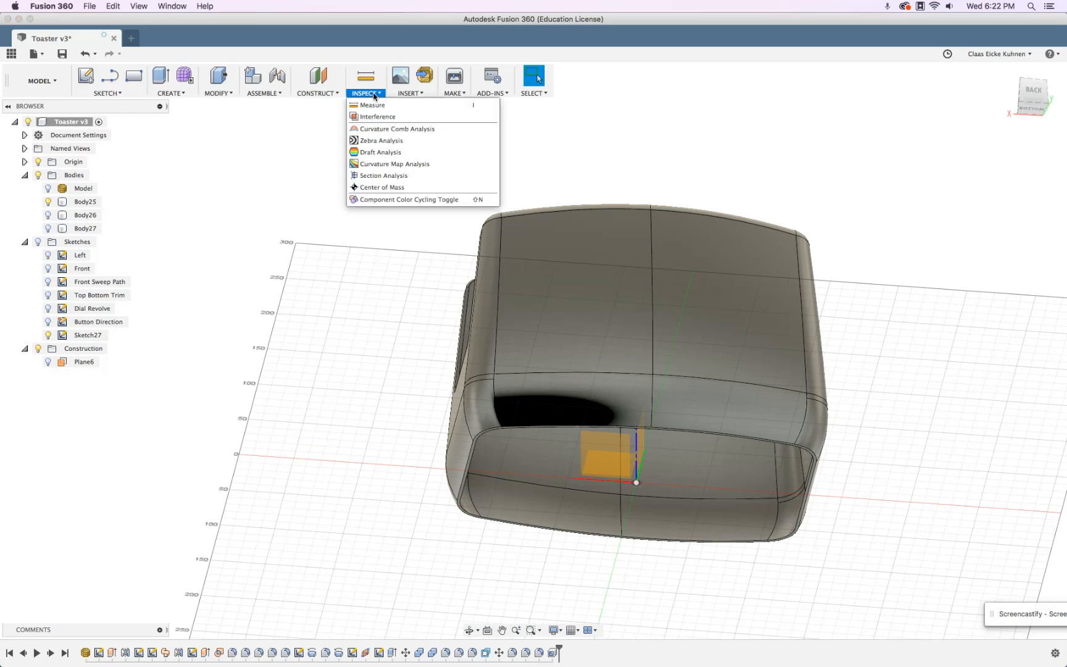
left_click(381, 175)
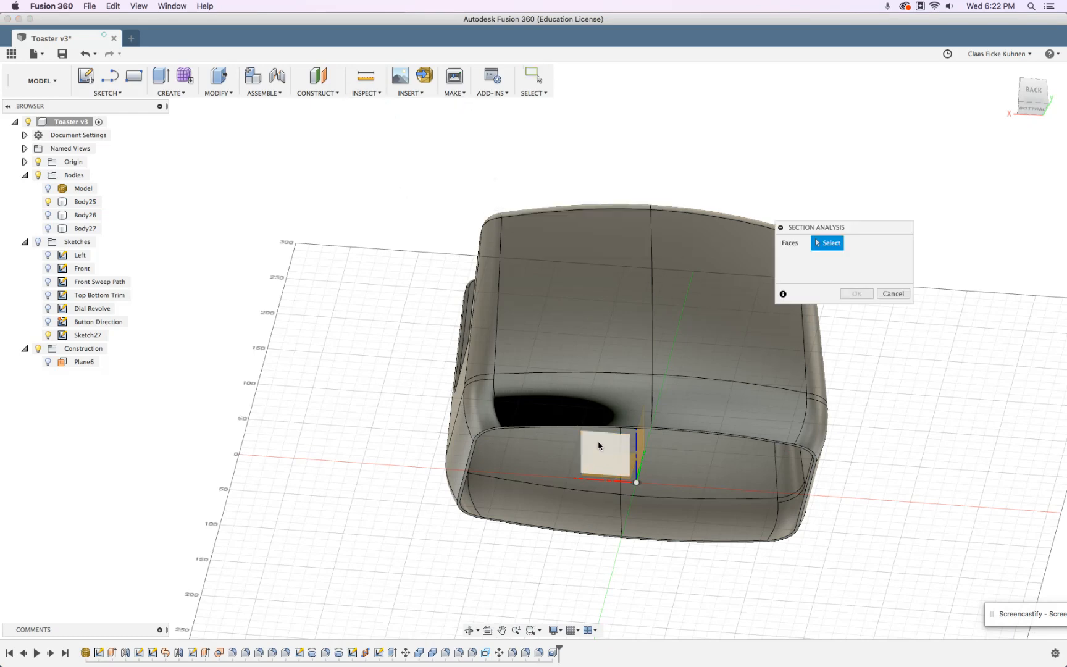
left_click(606, 449)
middle_click_drag(569, 213, 562, 258, "shift")
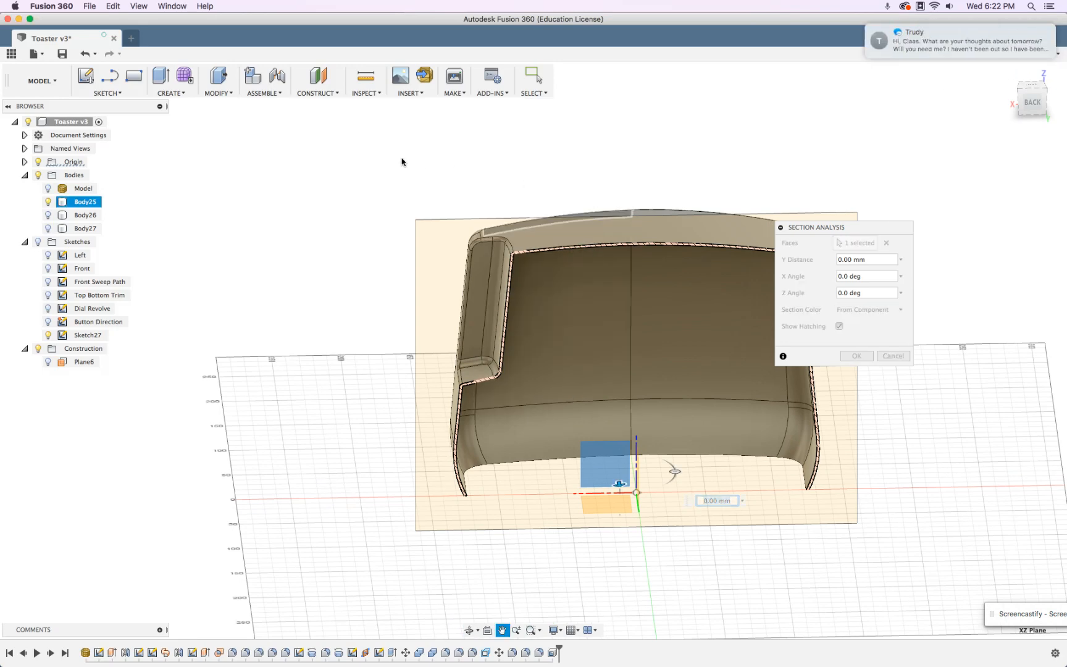
scroll(556, 235, "down", 3)
middle_click_drag(593, 234, 636, 256, "shift")
key("Return")
left_click(48, 188)
middle_click_drag(549, 189, 539, 248, "shift")
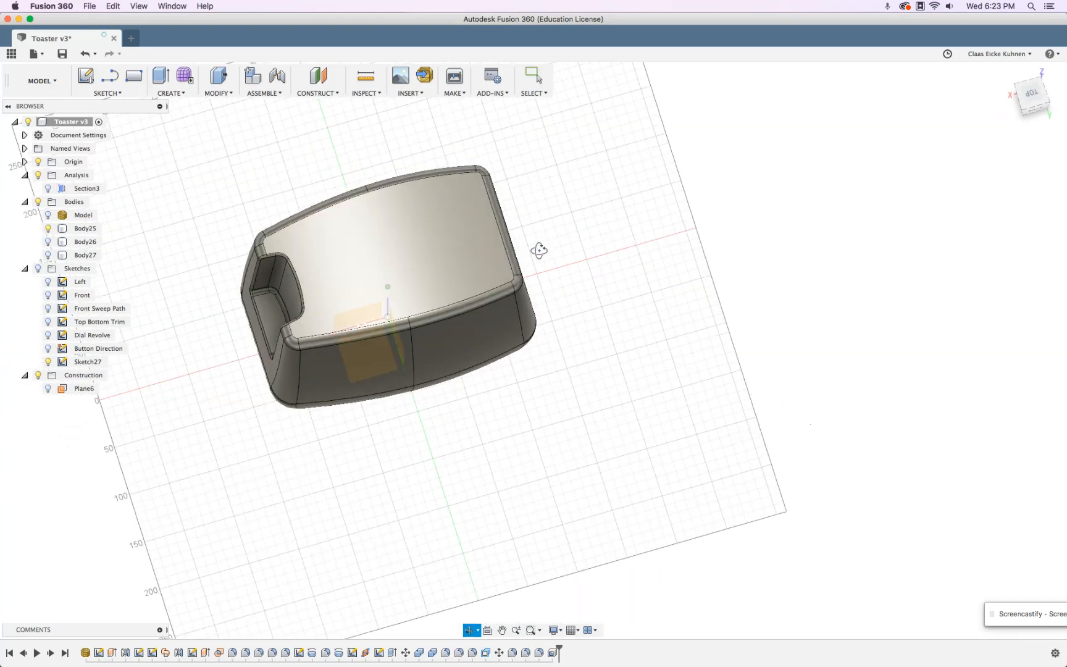
Display the button body in the recess of the toaster body.
left_click(1030, 97)
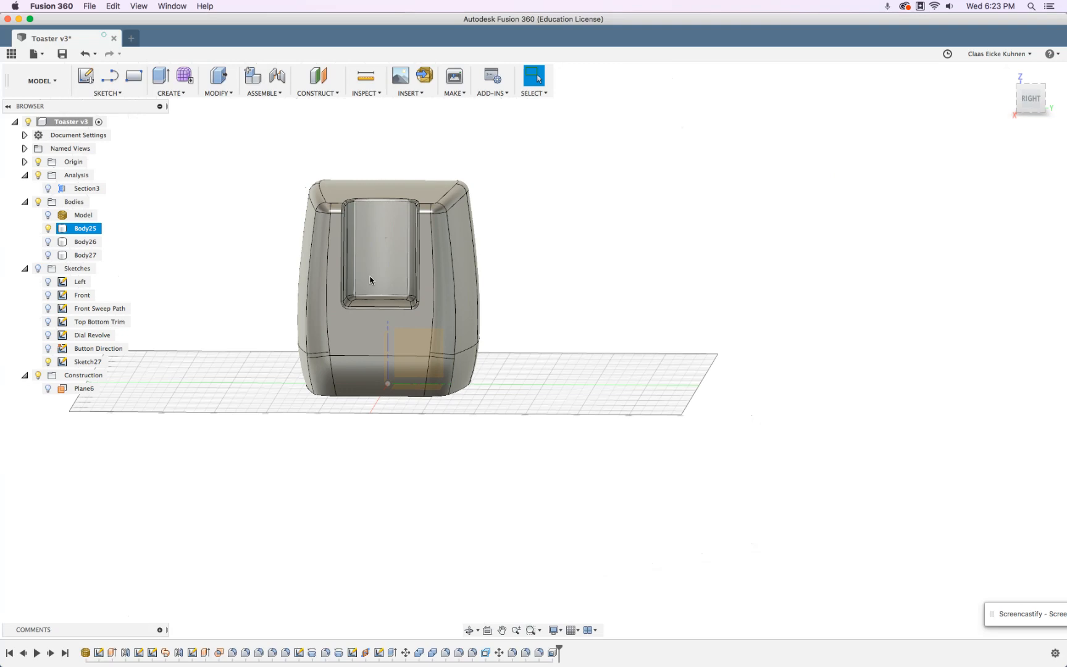
middle_click_drag(510, 298, 462, 291, "shift")
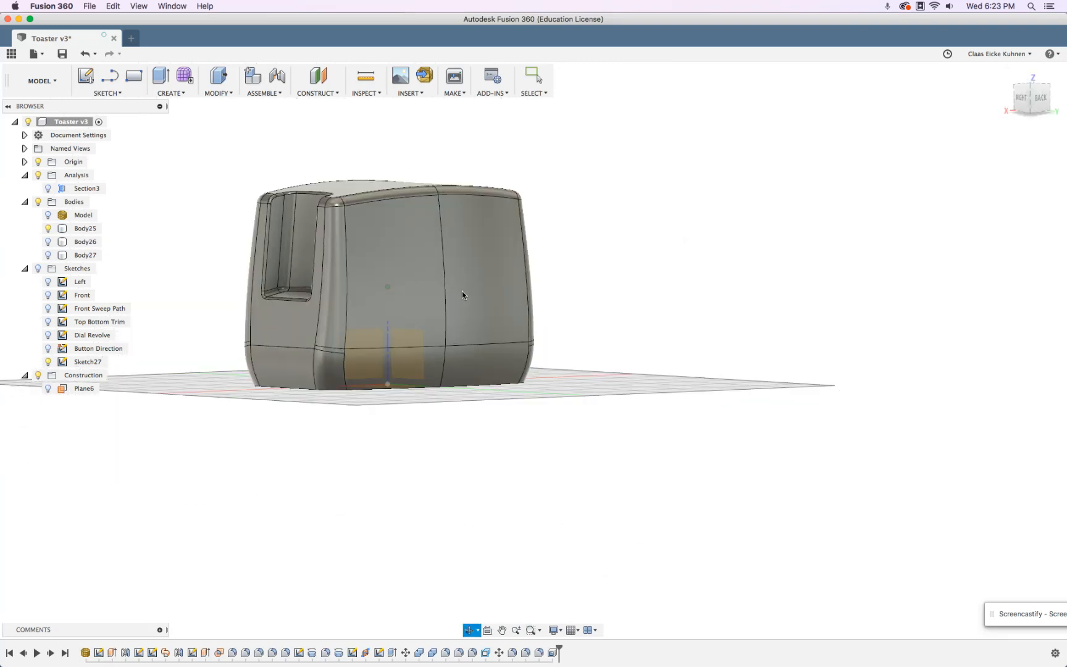
scroll(185, 231, "up", 3)
scroll(186, 230, "up", 2)
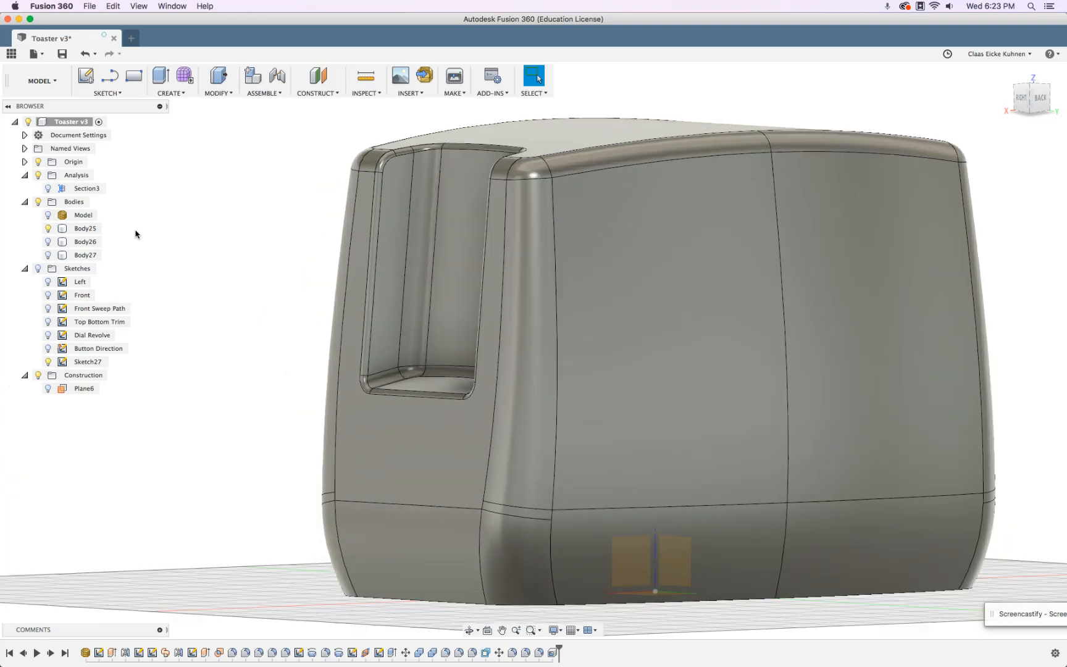
left_click(48, 255)
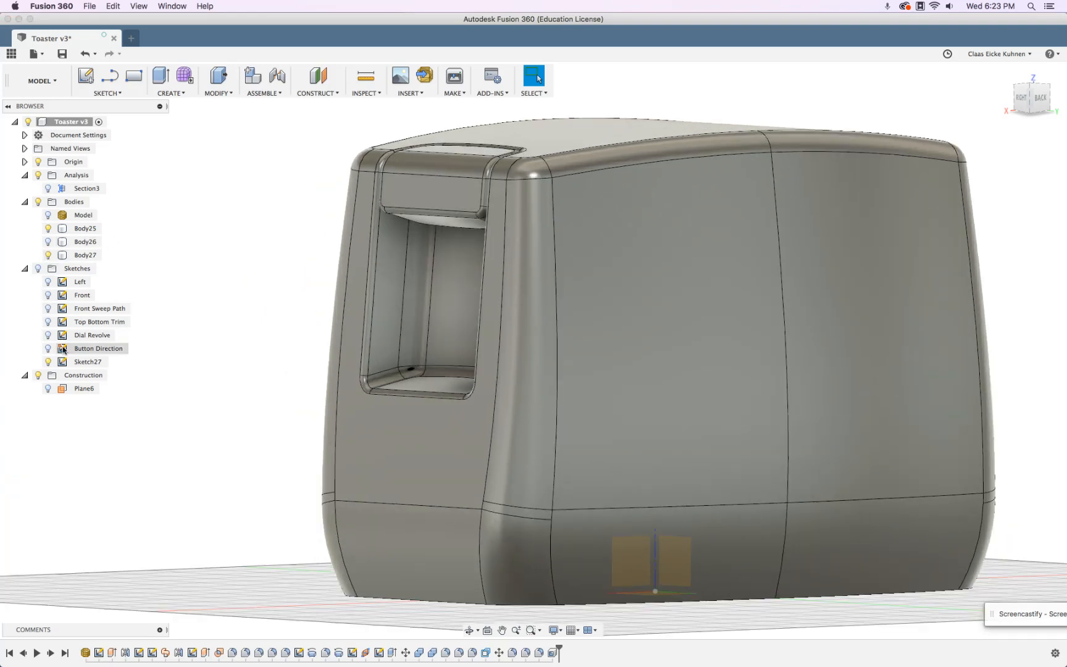
Rename the sketch Sketch27 as Button.
left_click(88, 363)
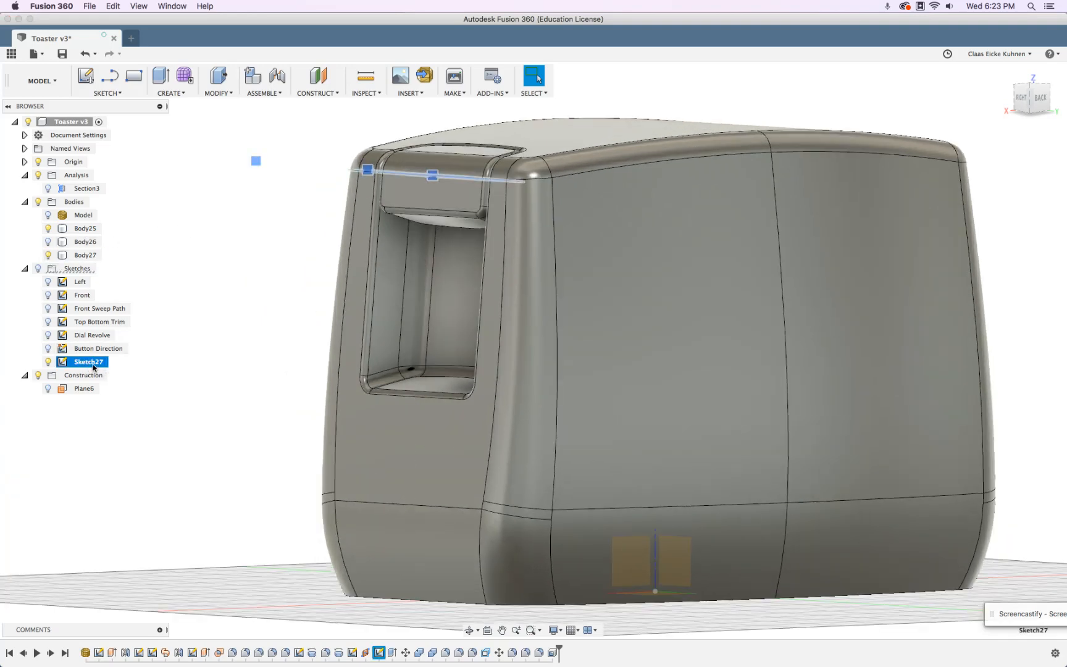
left_click(99, 348)
mouse_move(213, 291)
middle_mouse_down("shift")
mouse_move(181, 346)
mouse_move(115, 344)
middle_mouse_up("shift")
Open the Button Direction sketch, examine its line on the toaster's front face, and leave the sketch.
right_click(87, 353)
left_click(126, 388)
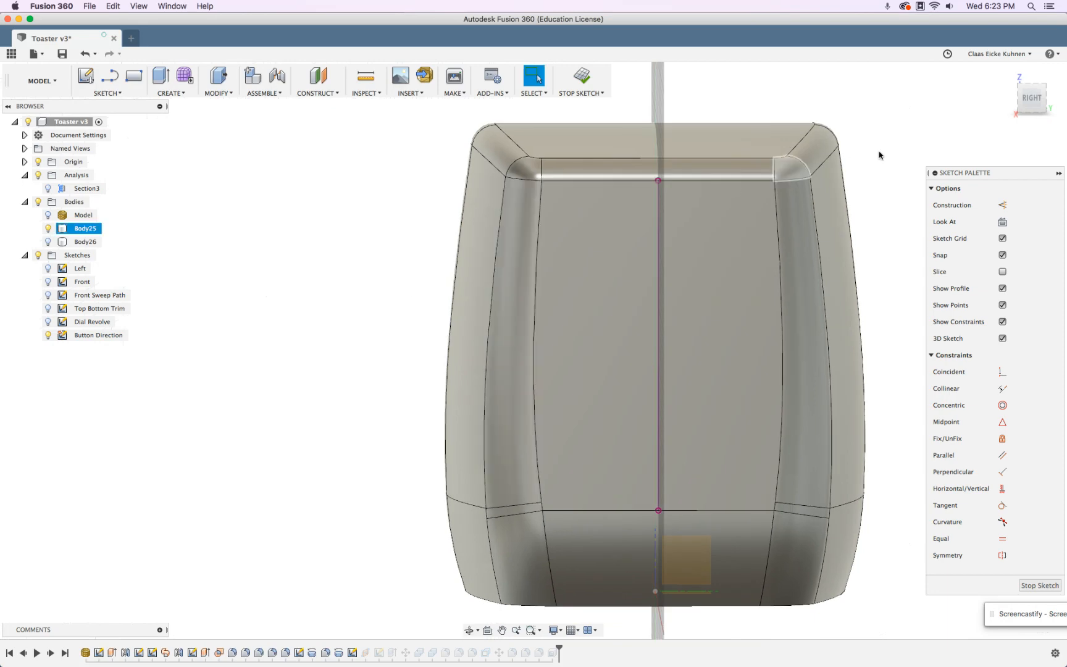
middle_click_drag(743, 251, 686, 271, "shift")
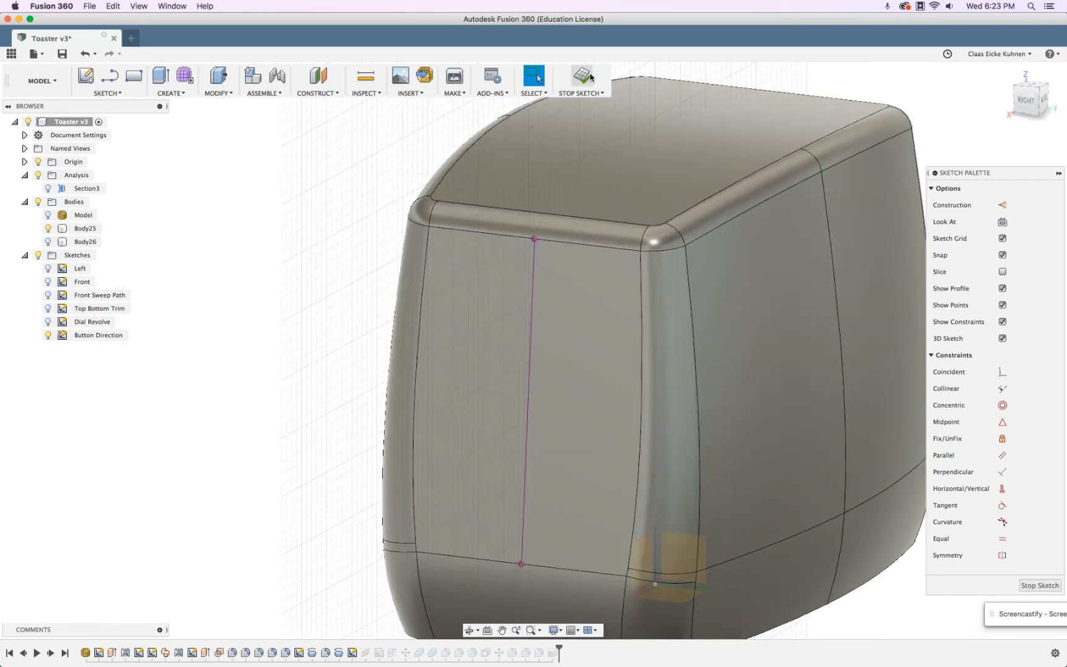
mouse_move(543, 253)
middle_mouse_down("shift")
mouse_move(487, 295)
mouse_move(479, 324)
mouse_move(575, 117)
middle_mouse_up("shift")
left_click(583, 83)
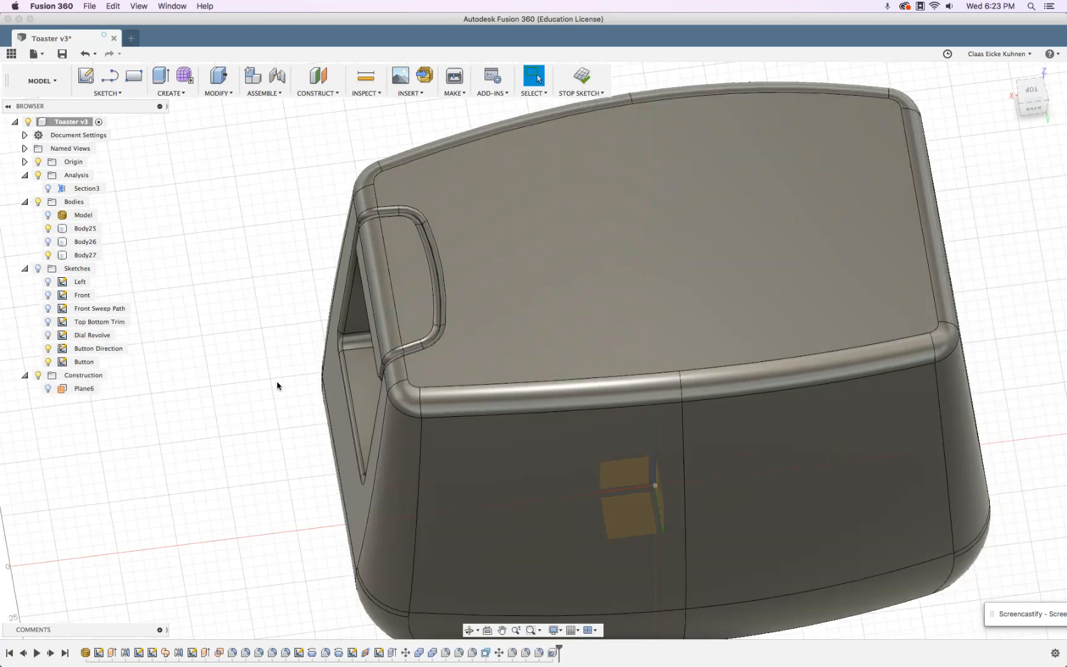
Create a construction plane at 0 degrees through the Button Direction sketch line on the toaster's front face.
mouse_move(329, 422)
middle_mouse_down("shift")
mouse_move(375, 409)
mouse_move(363, 128)
middle_mouse_up("shift")
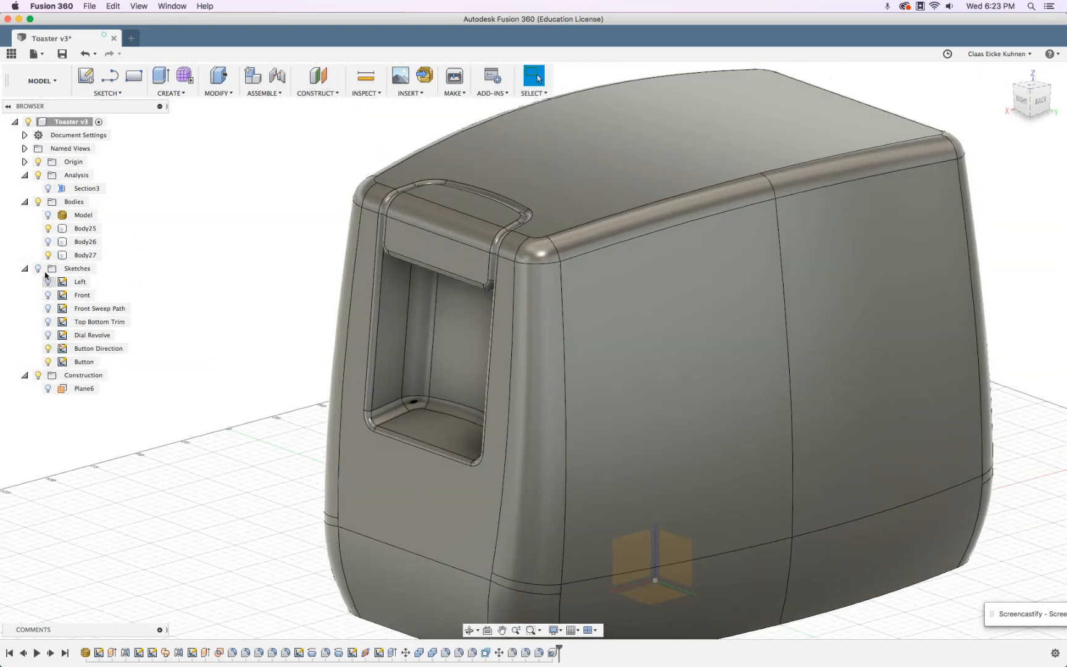
left_click(318, 92)
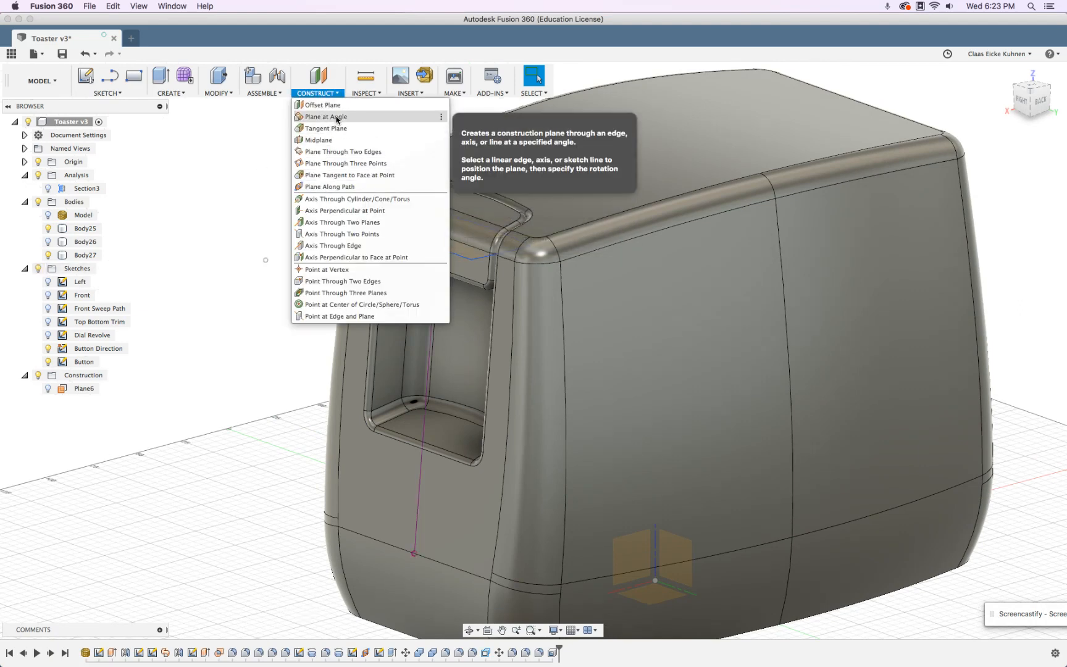
left_click(337, 118)
left_click(425, 366)
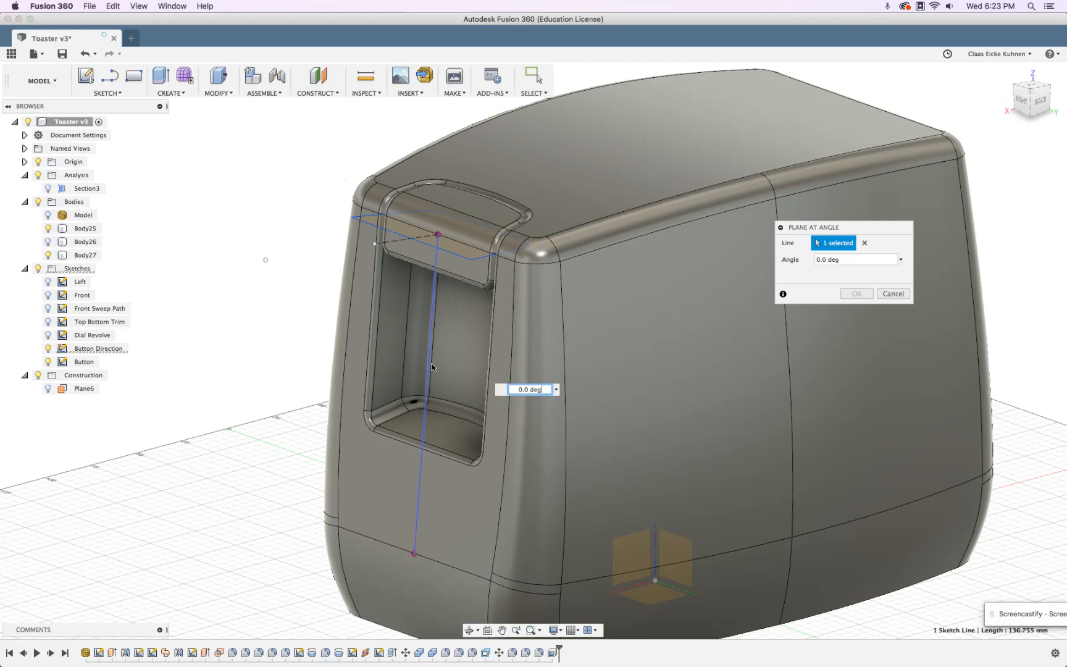
middle_click_drag(401, 380, 238, 358, "shift")
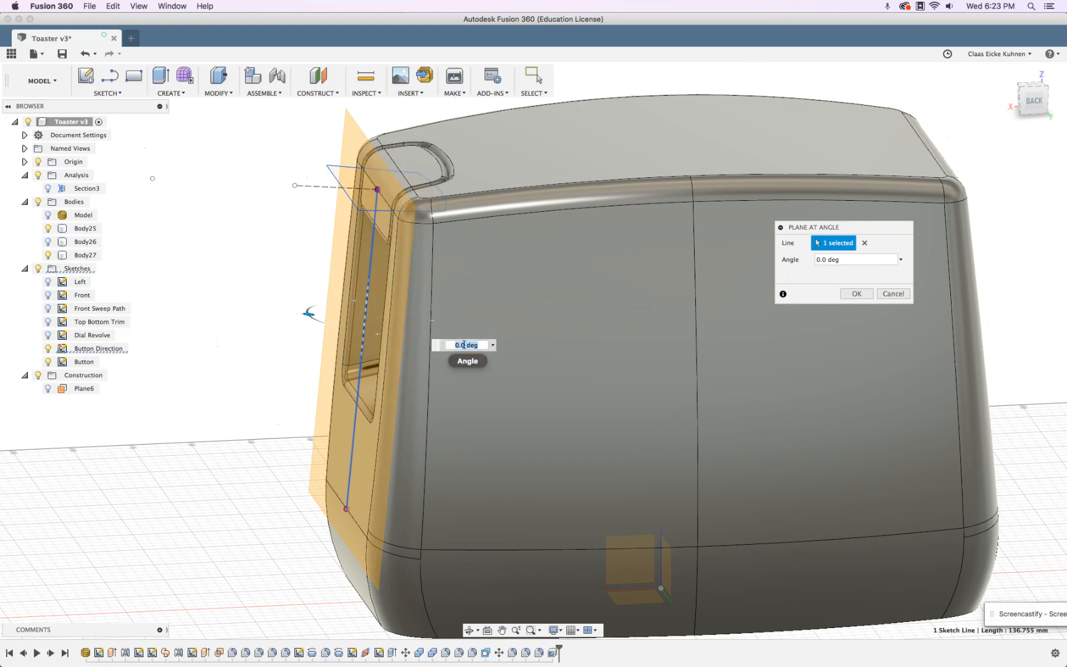
key("Return")
middle_click_drag(203, 239, 217, 244, "shift")
Start a new sketch on the angled construction plane and frame the button recess.
left_click(85, 76)
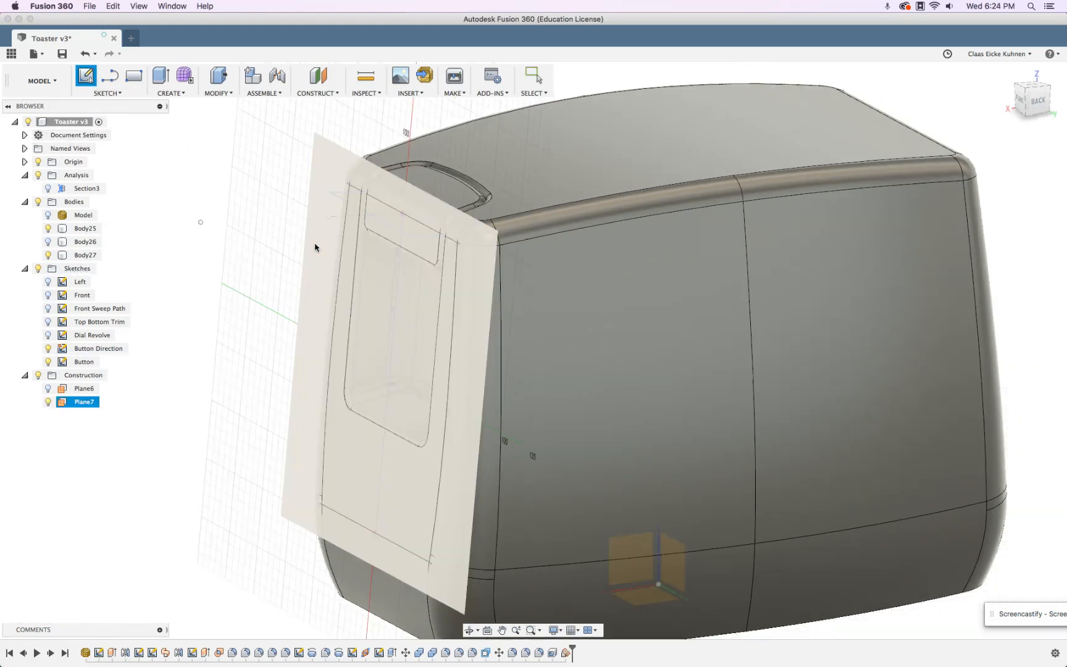
left_click(307, 234)
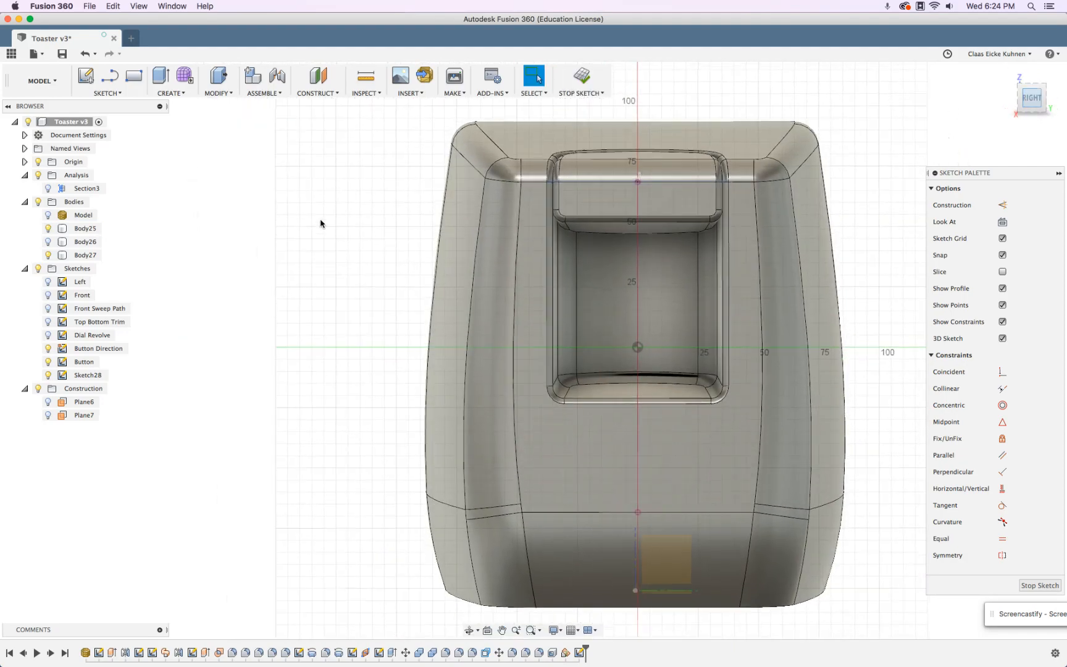
left_click(85, 228)
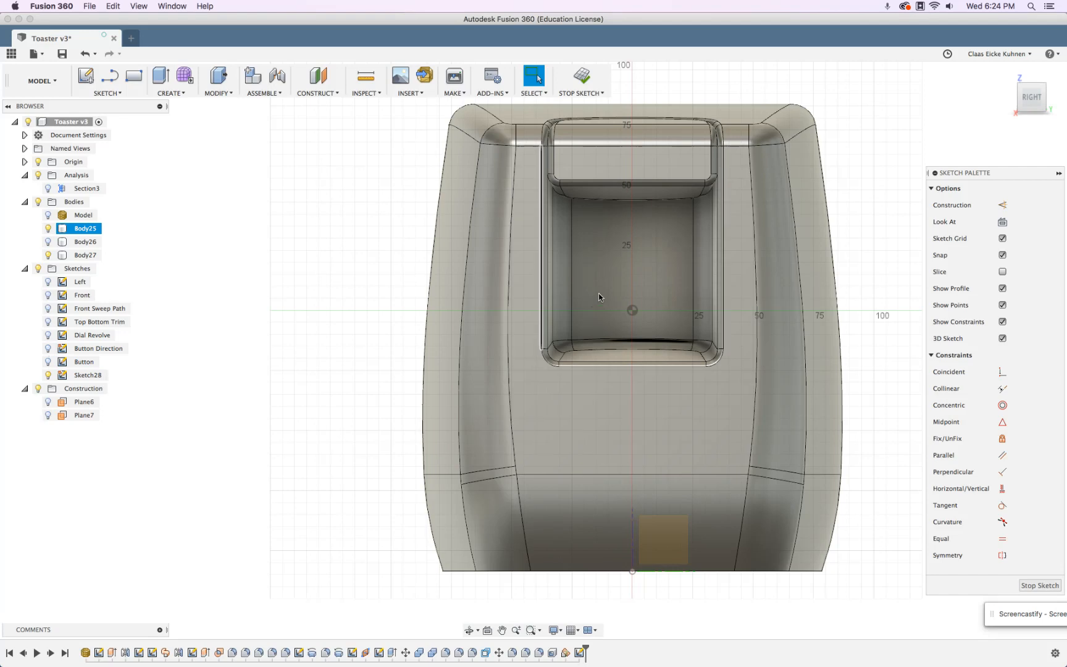
scroll(622, 286, "up", 3)
middle_click_drag(719, 242, 581, 408)
Sketch a narrow vertical center-to-center slot about 60 mm long on the recess centreline, with its lower centre at the origin, and finish the sketch.
left_click(104, 93)
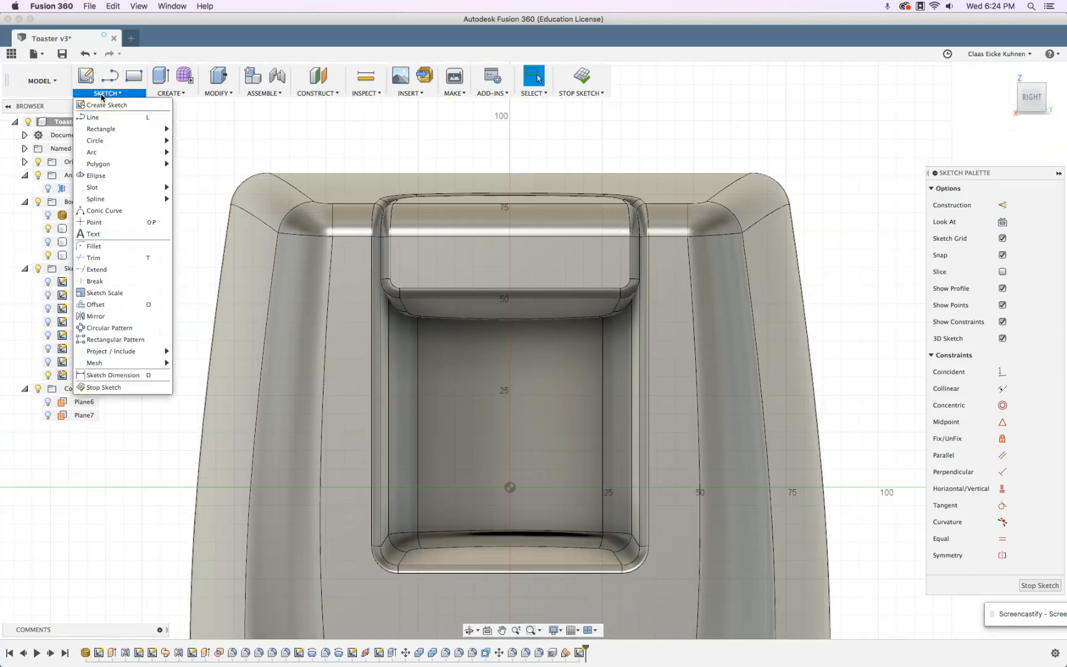
mouse_move(111, 188)
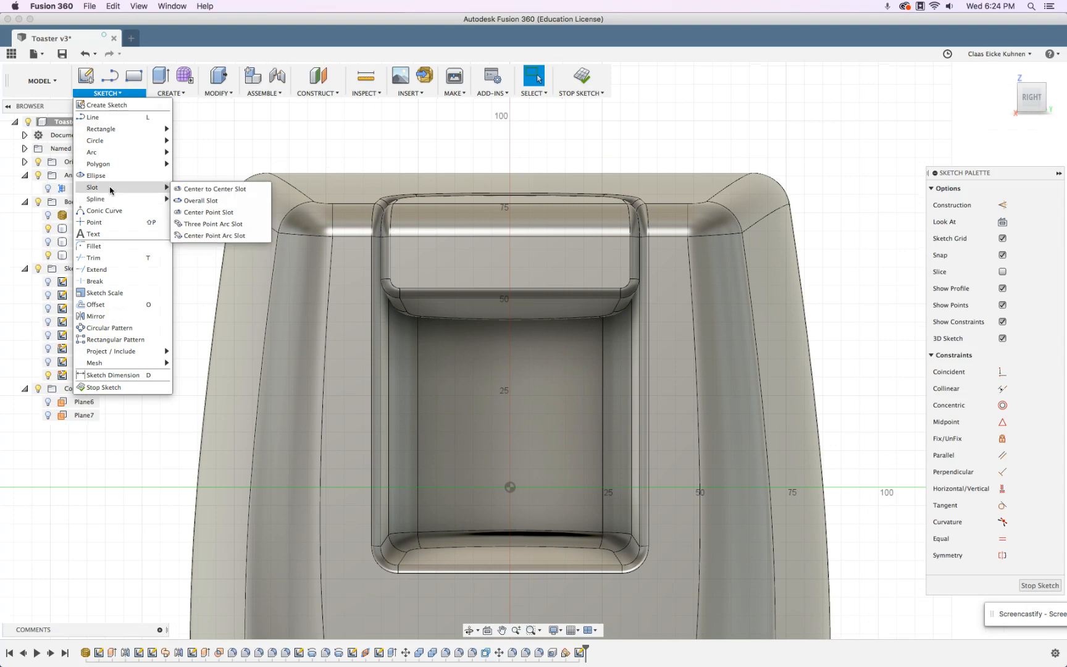
left_click(193, 190)
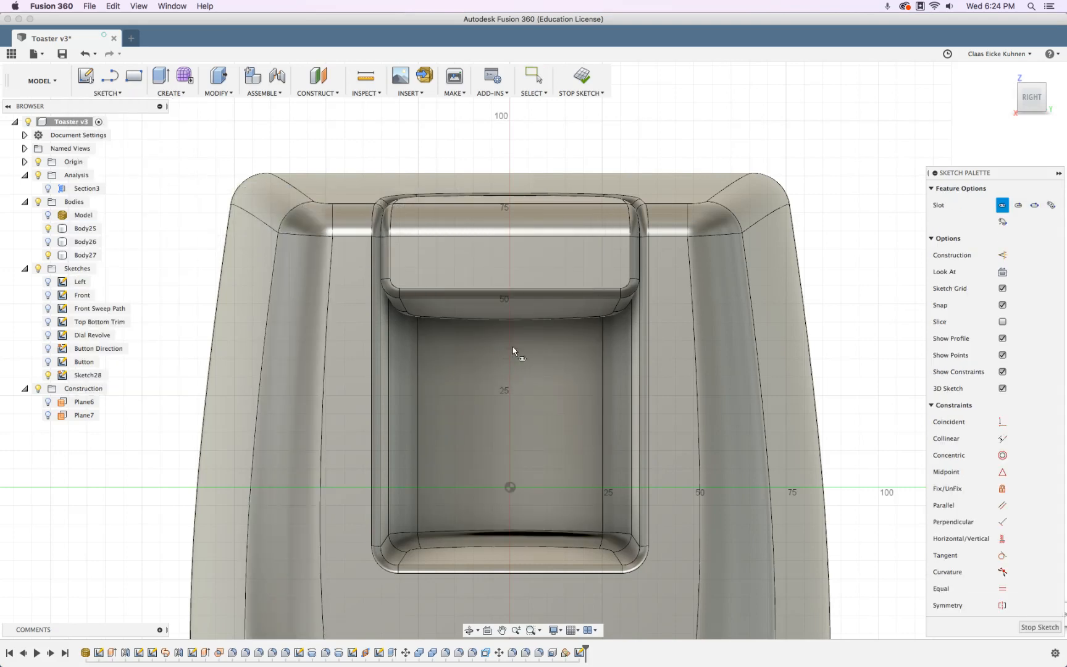
left_click(510, 269)
left_click(511, 501)
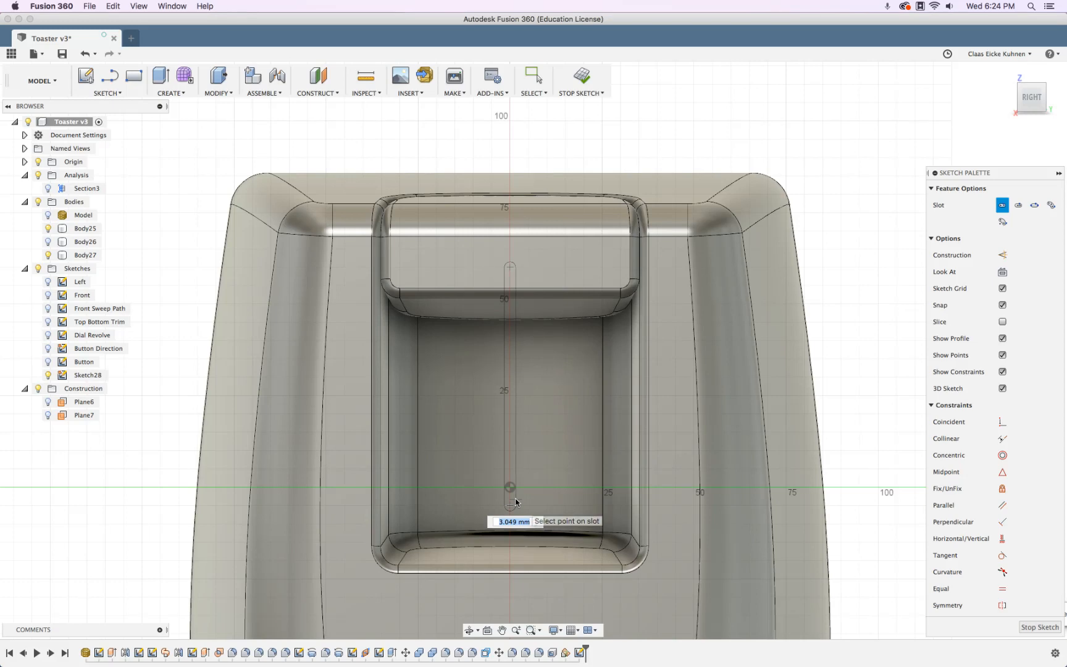
left_click(561, 488)
key("Escape")
left_click_drag(510, 508, 510, 488)
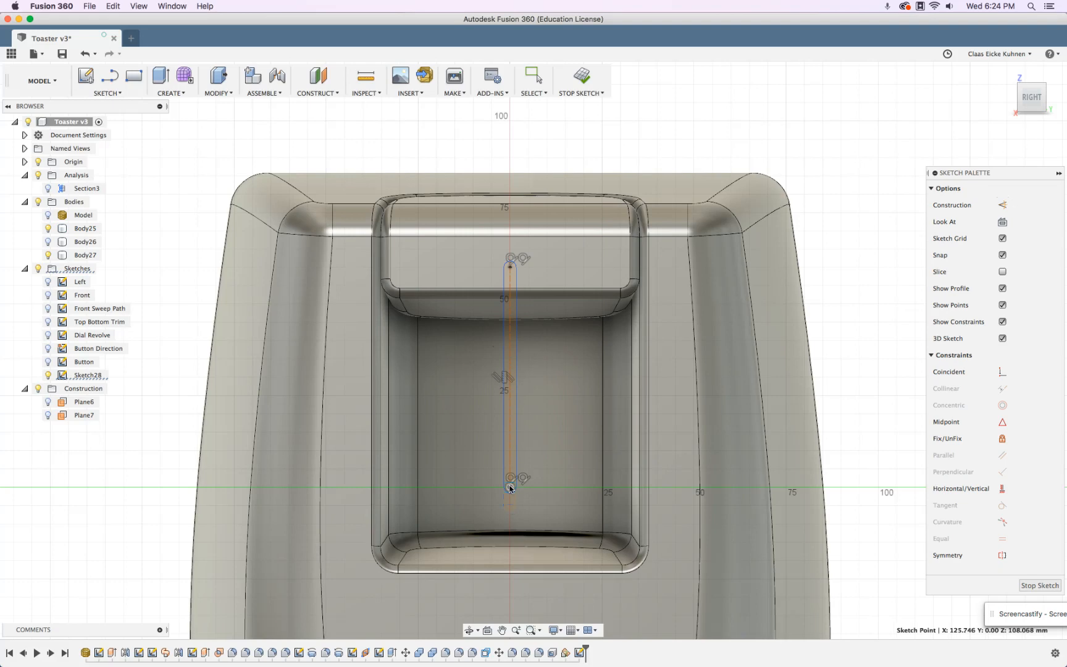
left_click(583, 77)
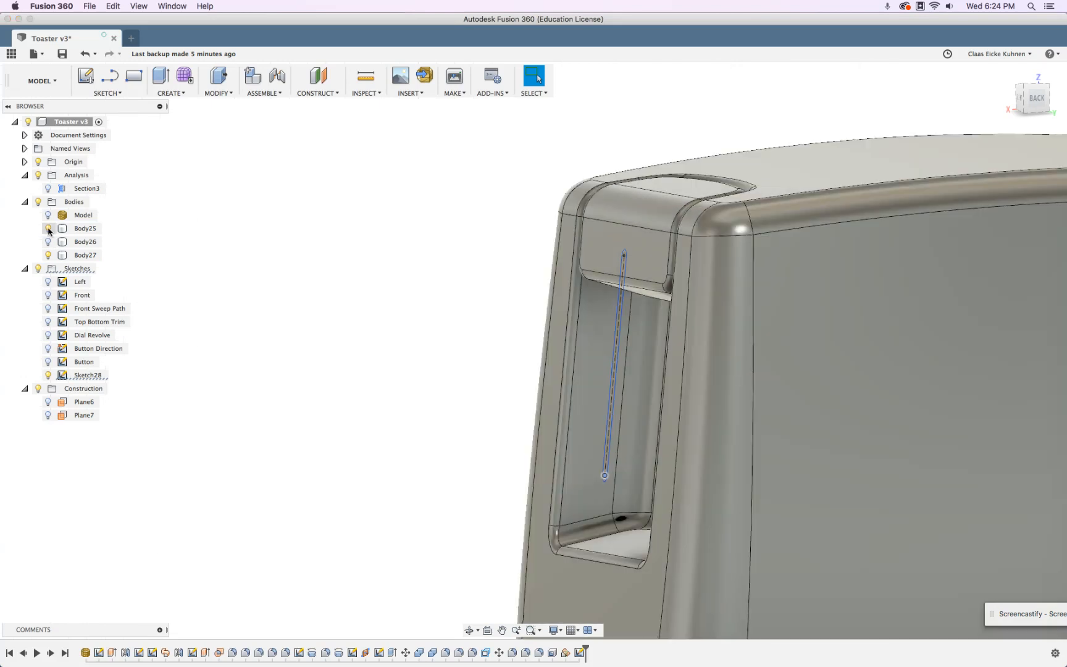
Hide the button body Body27 and extrude the slot profile -41.693 mm as a cut through the recess's back wall.
left_click(48, 259)
left_click(49, 256)
middle_click_drag(412, 264, 389, 223, "shift")
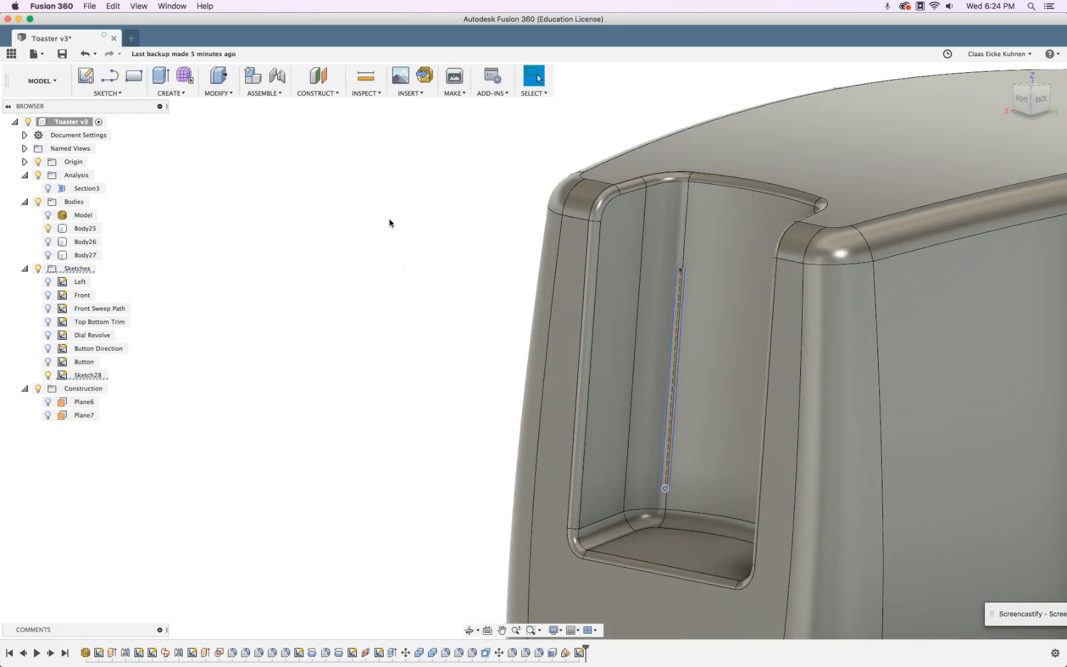
left_click(160, 75)
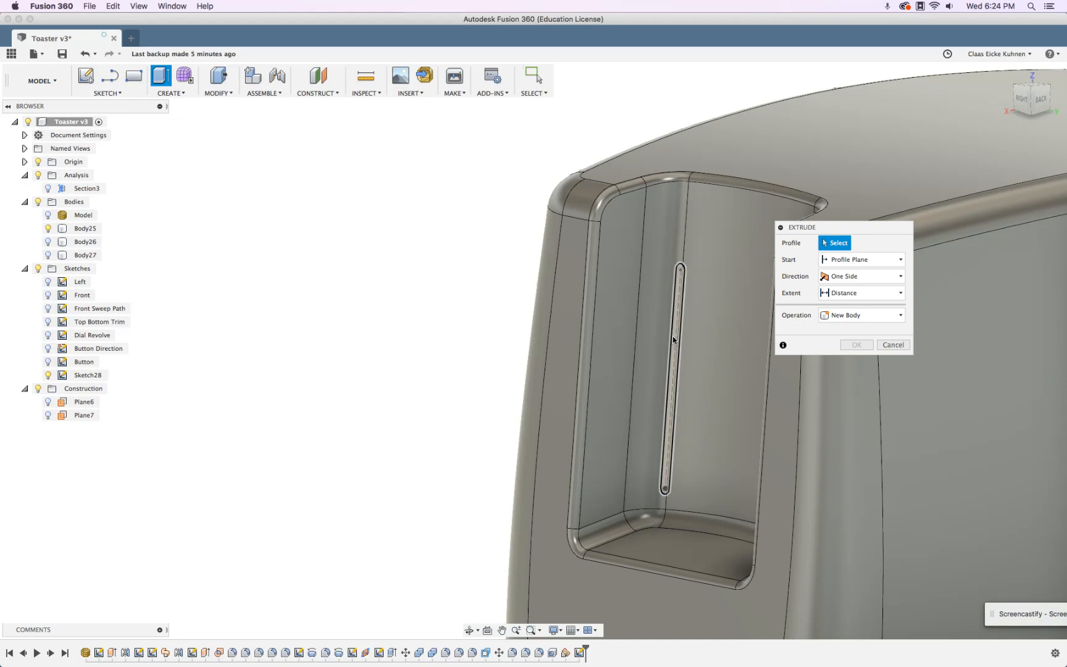
left_click(681, 356)
left_click_drag(664, 380, 776, 390)
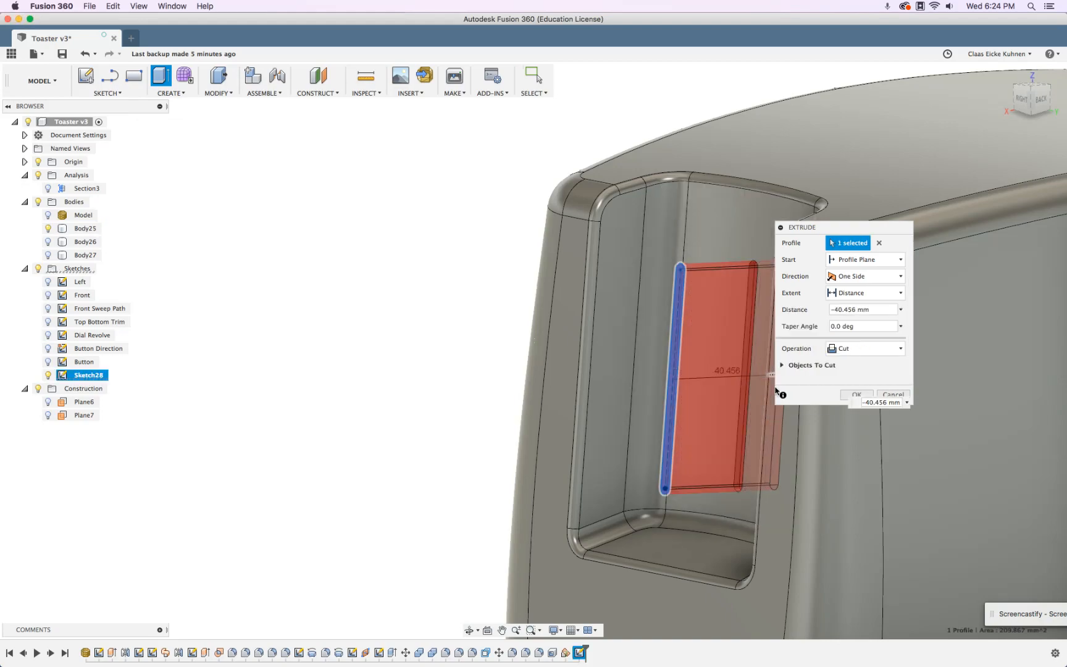
middle_click_drag(692, 369, 772, 272, "shift")
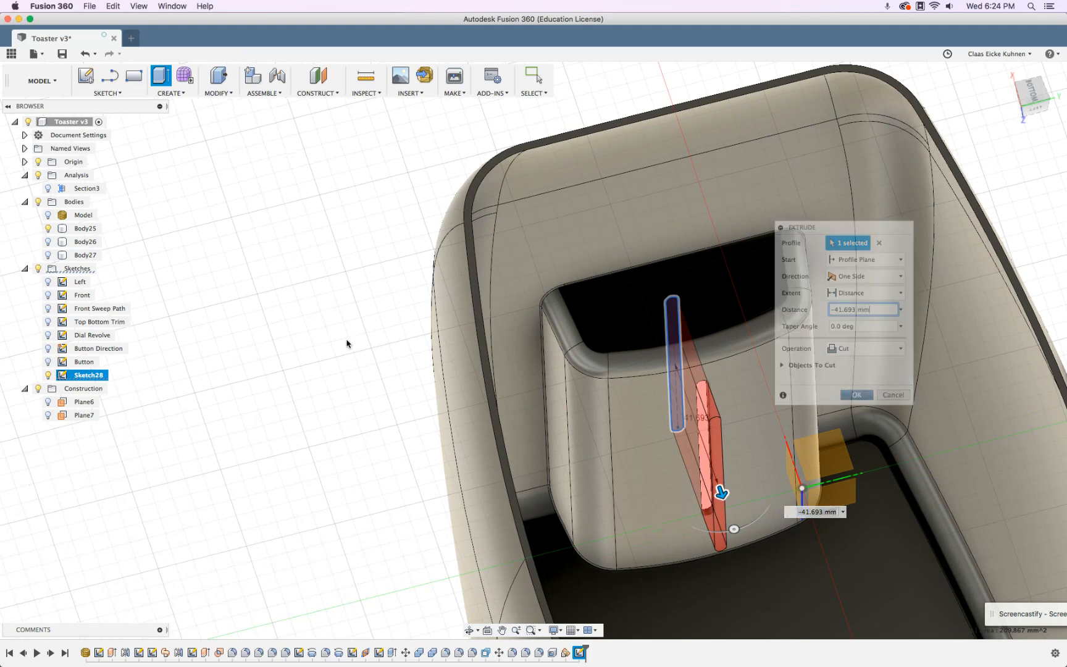
key("Return")
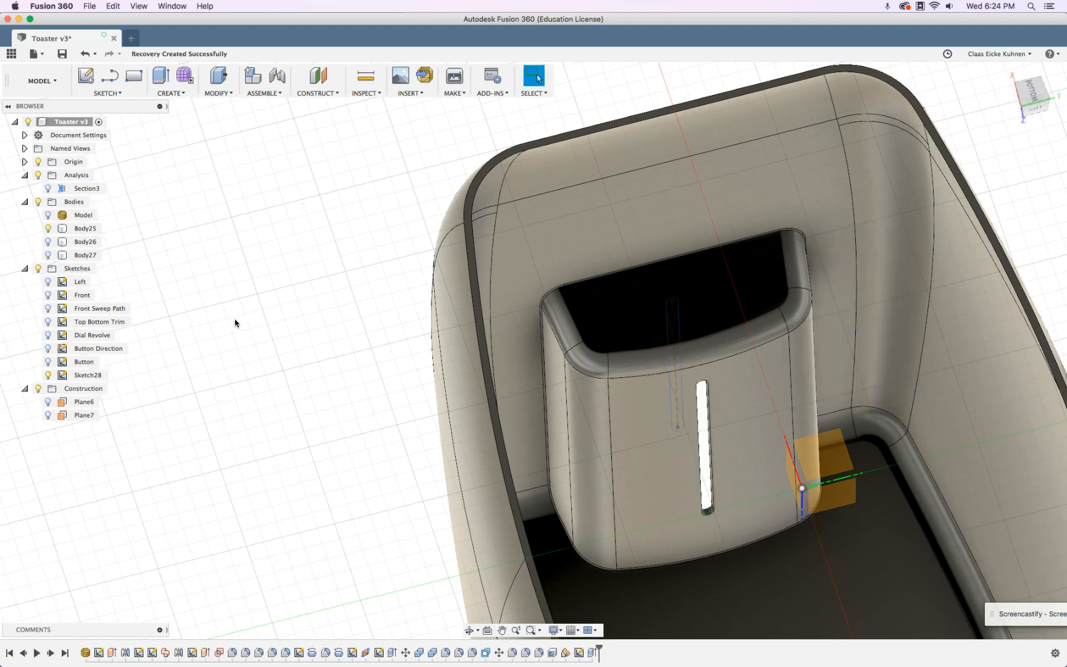
Display the dial body Body26 and the button body Body27 with the toaster shell.
left_click(48, 242)
left_click(47, 255)
middle_click_drag(397, 202, 247, 414, "shift")
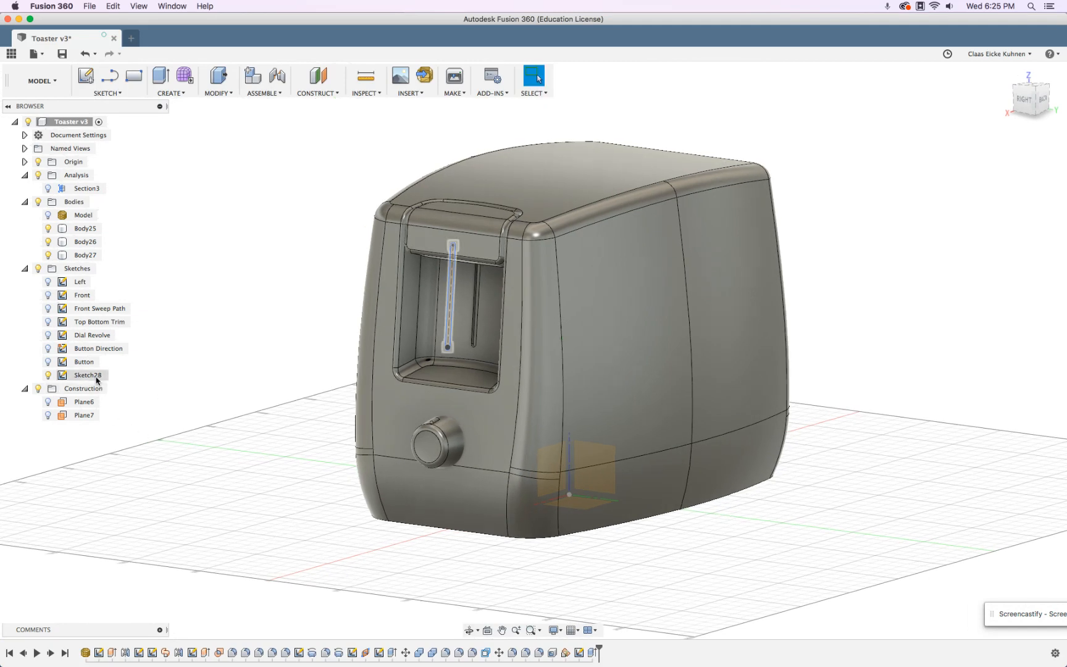
Rename the sketch Sketch28 as Botton Slot and hide it.
left_click(96, 376)
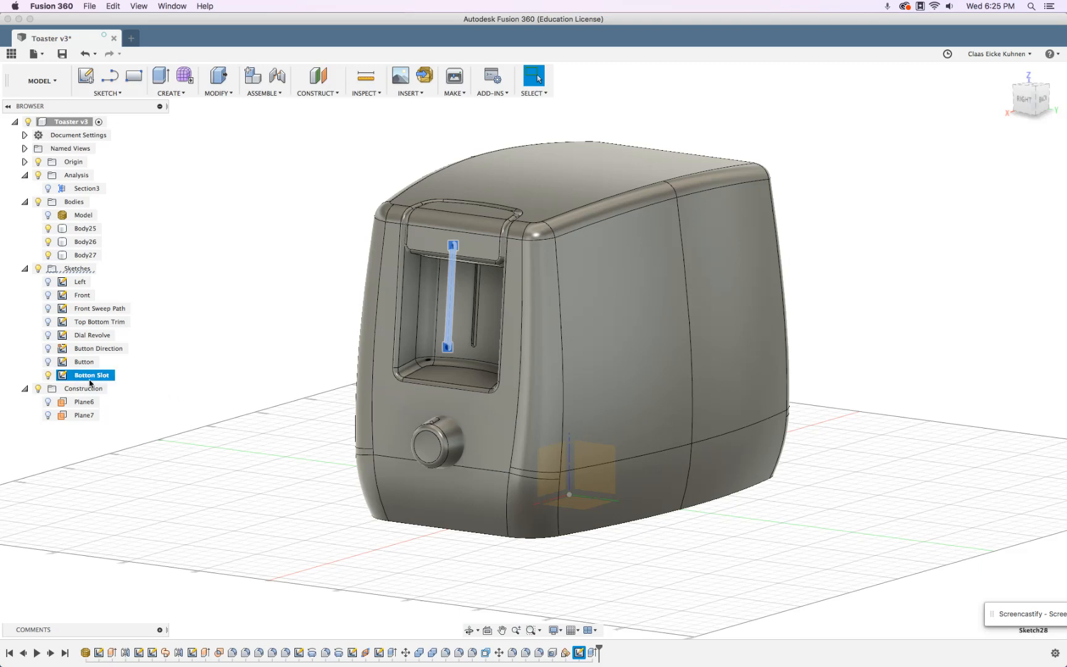
left_click(282, 373)
mouse_move(248, 386)
middle_mouse_down("shift")
mouse_move(276, 375)
mouse_move(178, 438)
mouse_move(210, 320)
mouse_move(418, 366)
middle_mouse_up("shift")
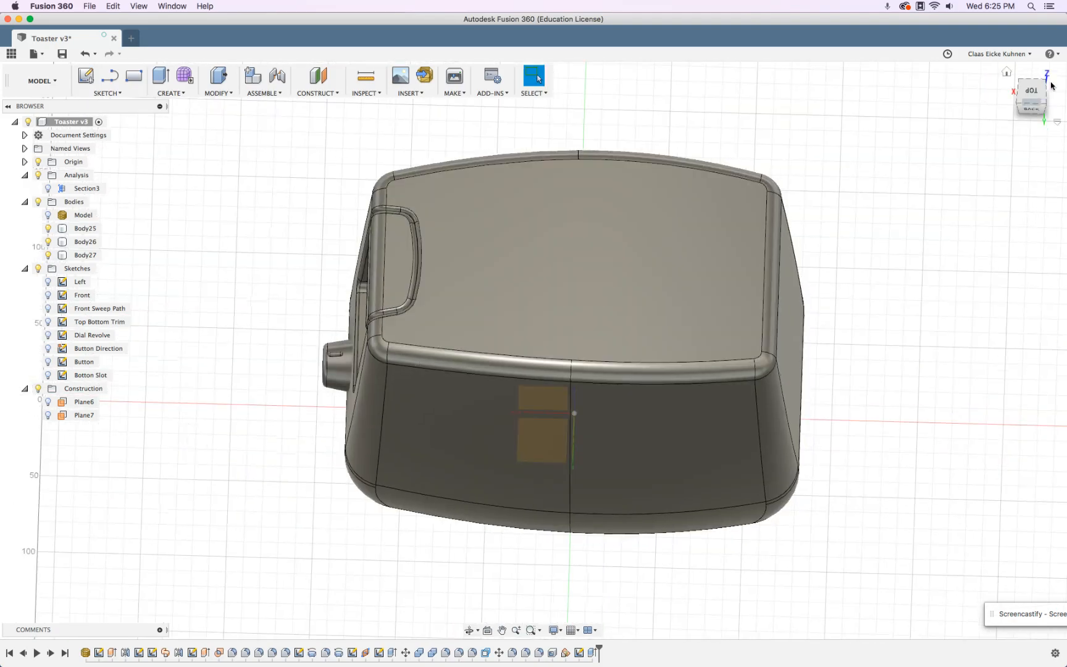
Create a construction plane above the toaster, offset 214 mm from the XY plane.
left_click(1030, 96)
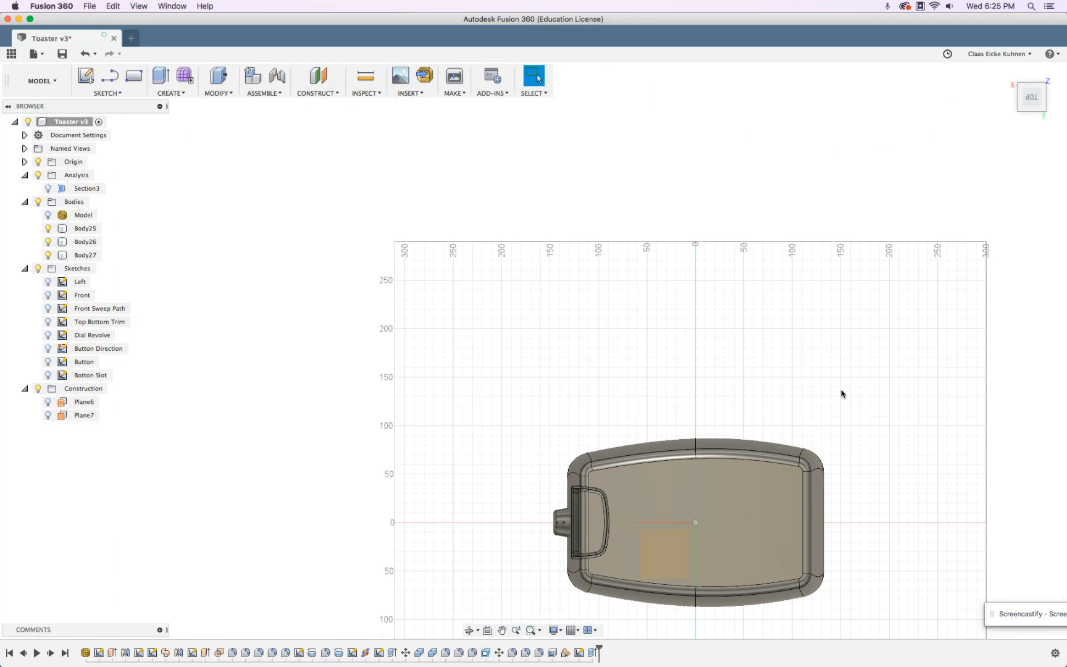
middle_click_drag(881, 531, 877, 436, "shift")
left_click(310, 90)
left_click(673, 599)
left_click_drag(674, 599, 730, 378)
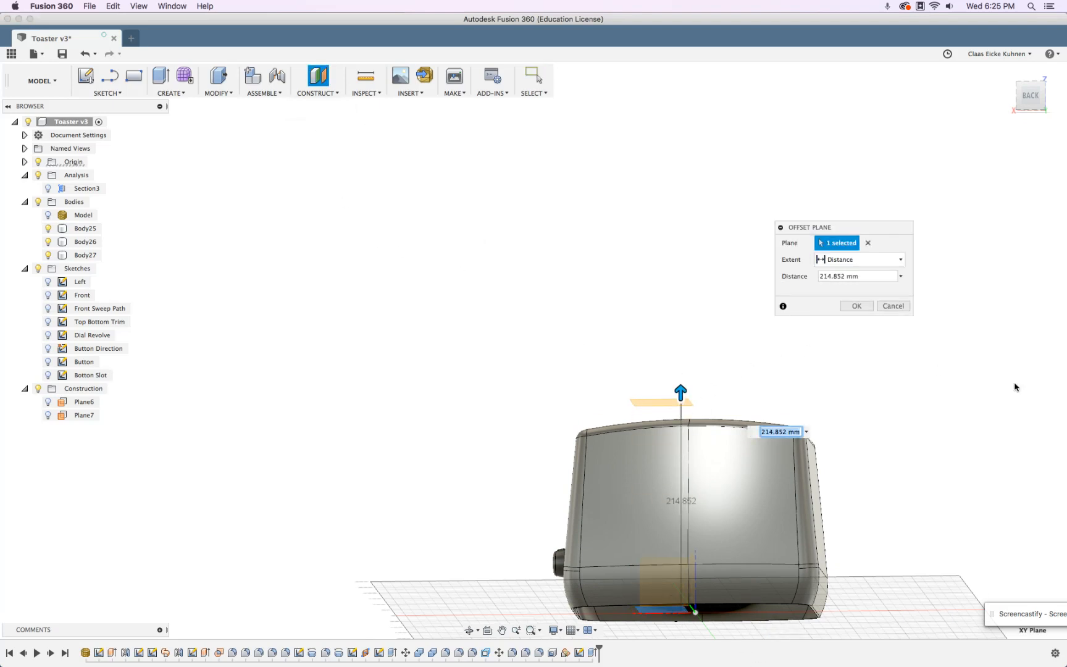
key("Return")
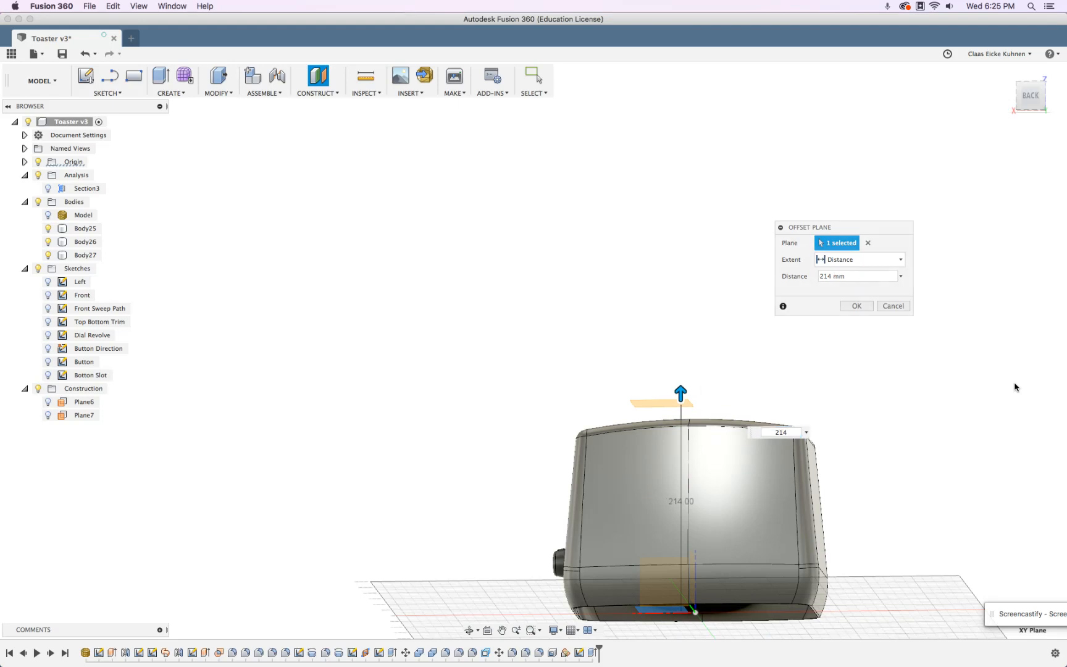
Start a new sketch on the offset plane above the toaster, viewed from the top.
middle_click_drag(606, 164, 466, 200, "shift")
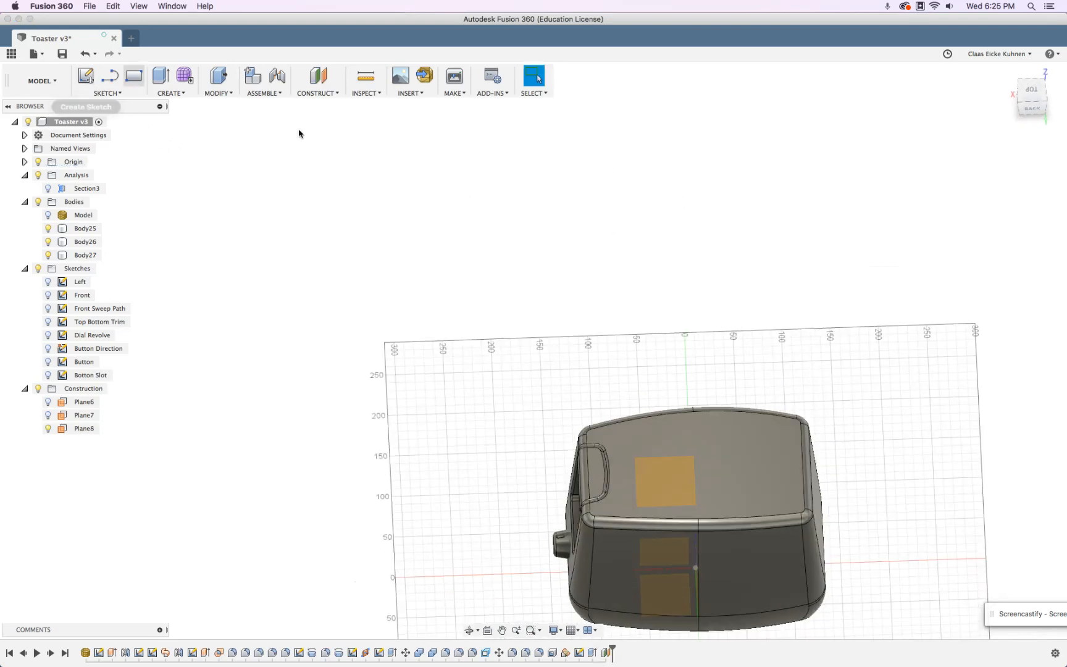
left_click(674, 471)
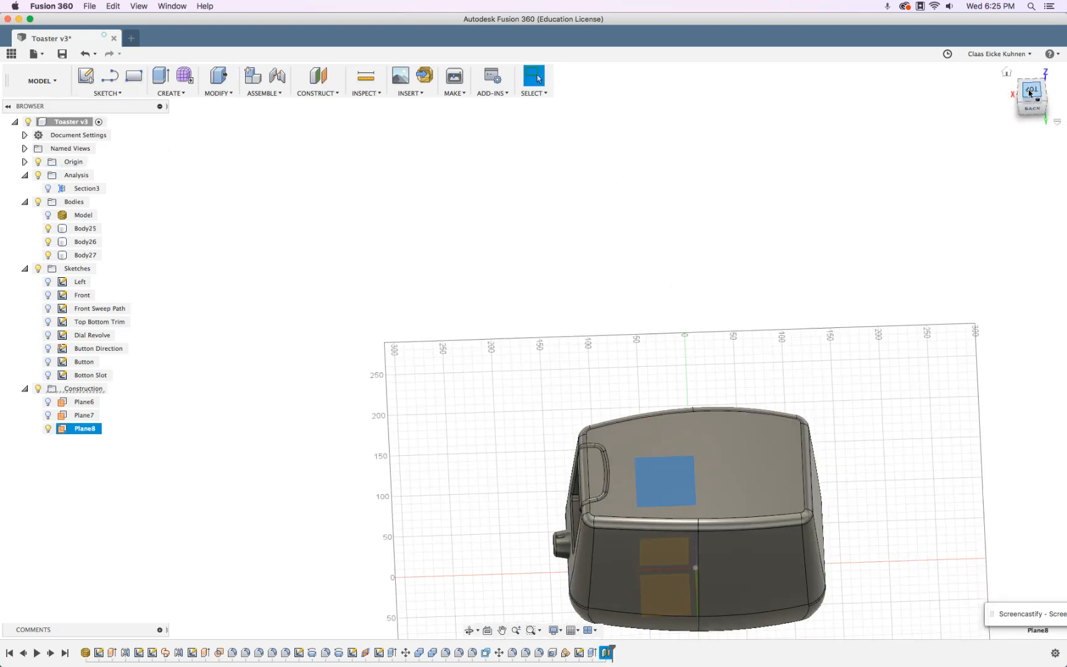
left_click(1030, 93)
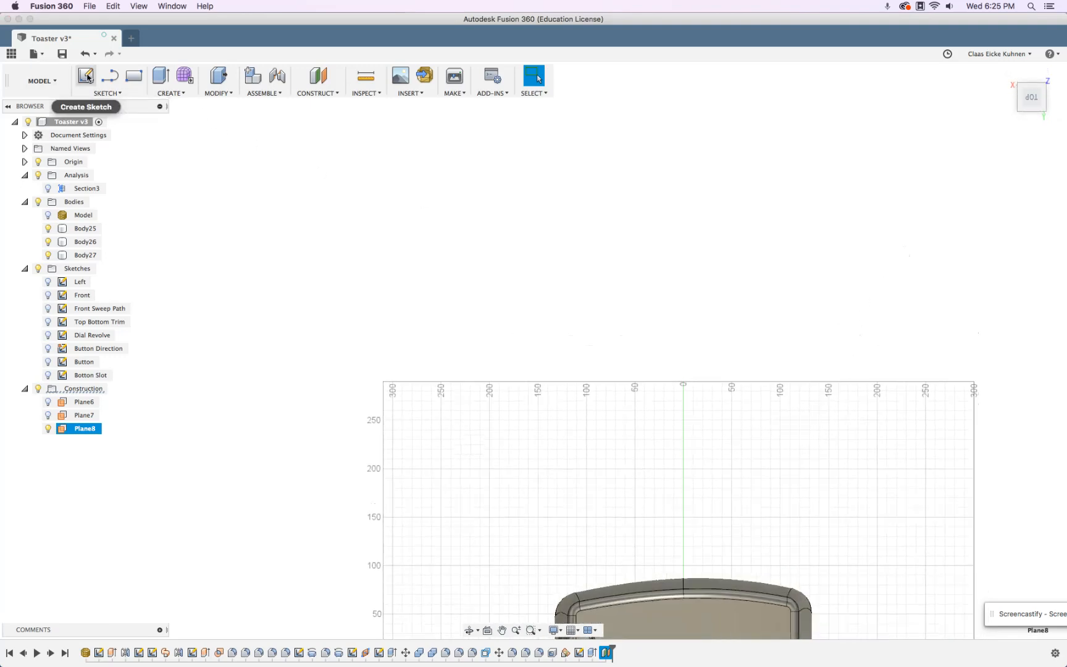
left_click(87, 81)
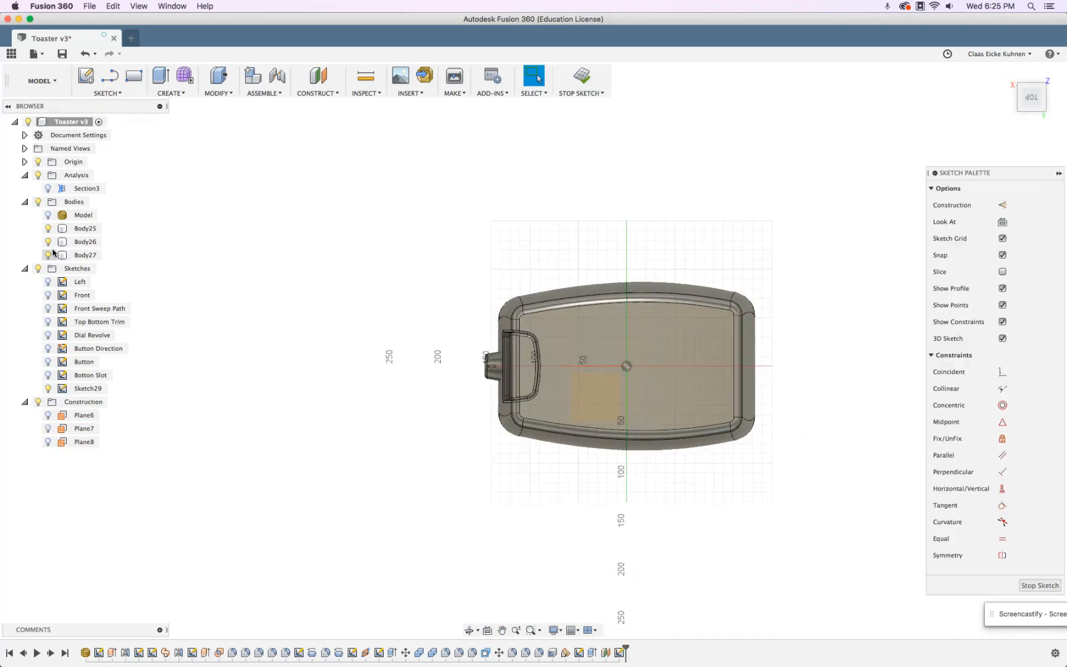
Hide the bodies Body25 and Body26 and display the scanned mesh Model.
left_click(48, 228)
left_click(49, 241)
left_click(48, 216)
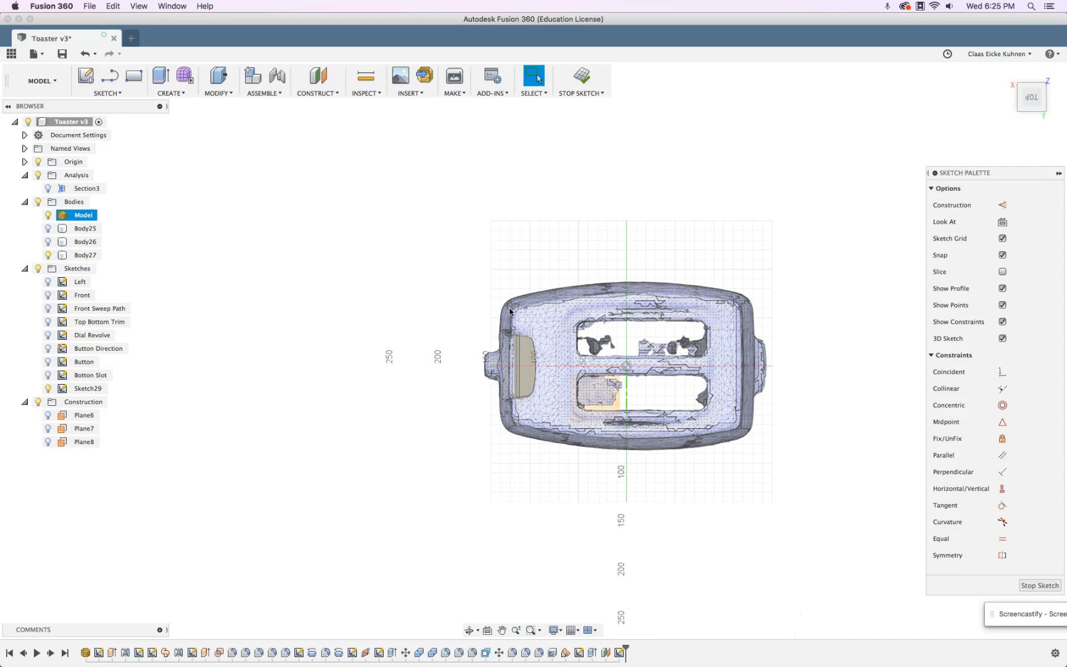
Draw a two-point rectangle about 152 mm long around both bread slots of the scanned mesh.
scroll(543, 323, "up", 5)
middle_click_drag(677, 194, 462, 158)
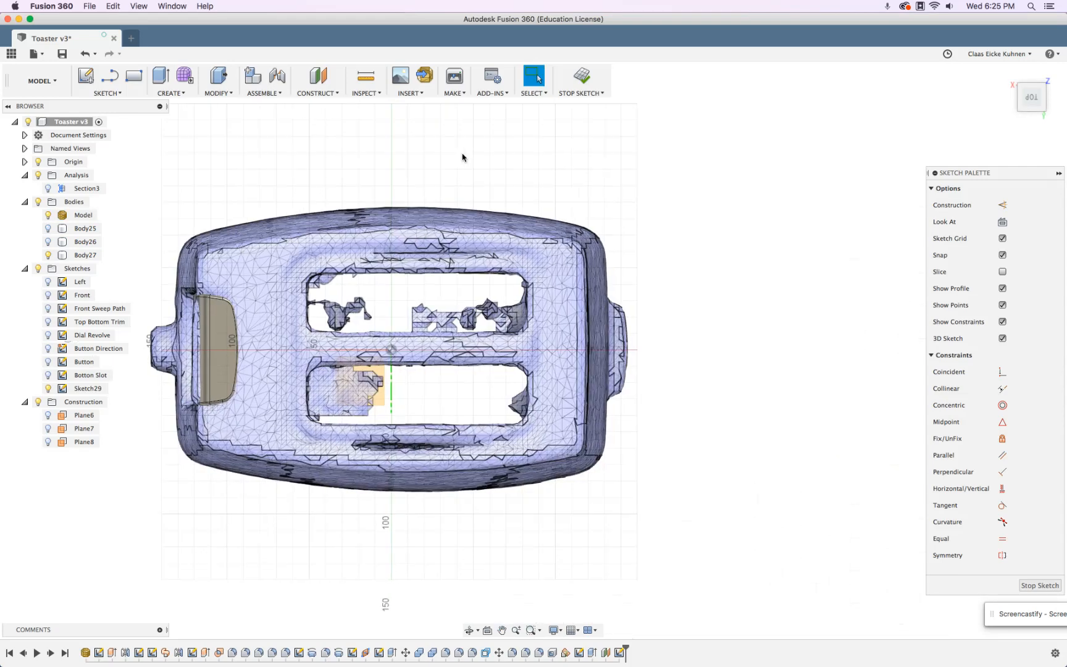
scroll(458, 156, "up", 2)
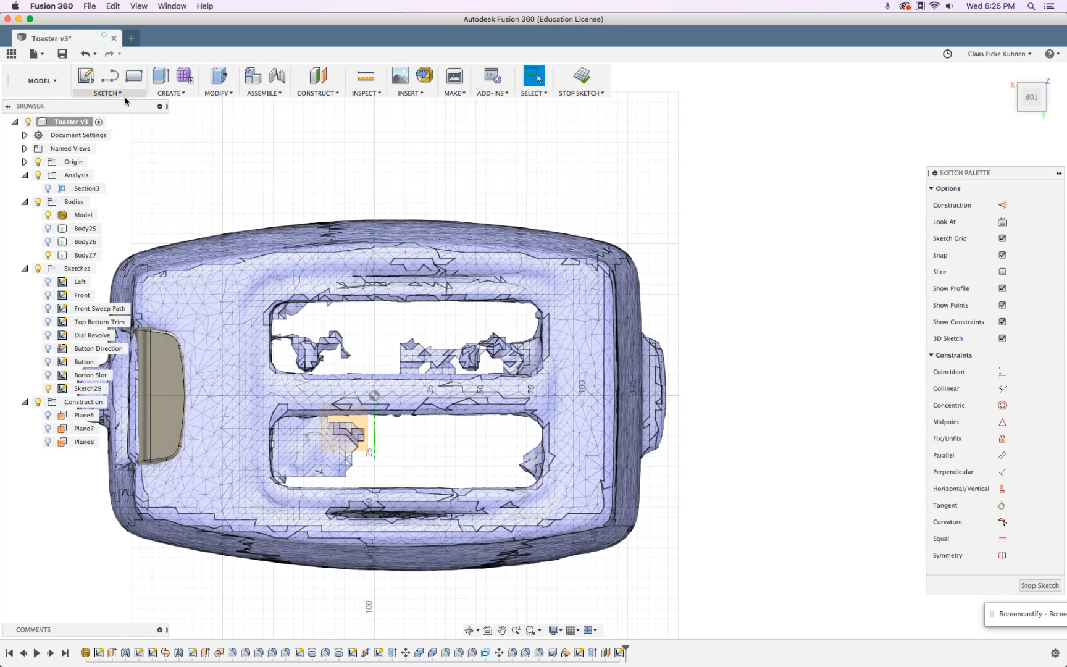
left_click(134, 79)
left_click(251, 273)
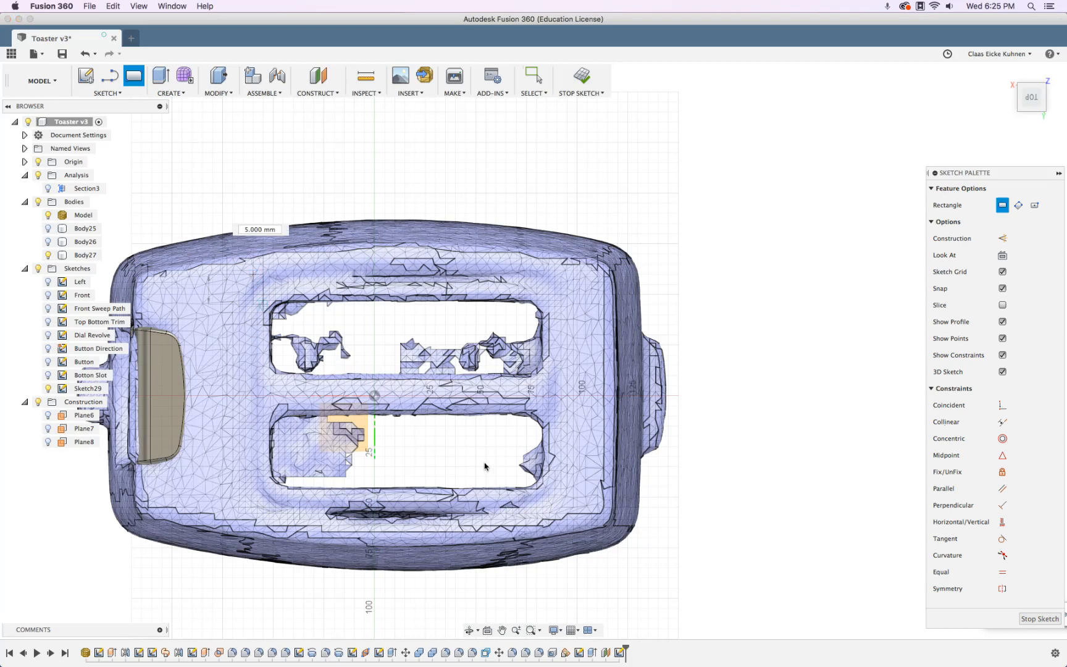
left_click(560, 515)
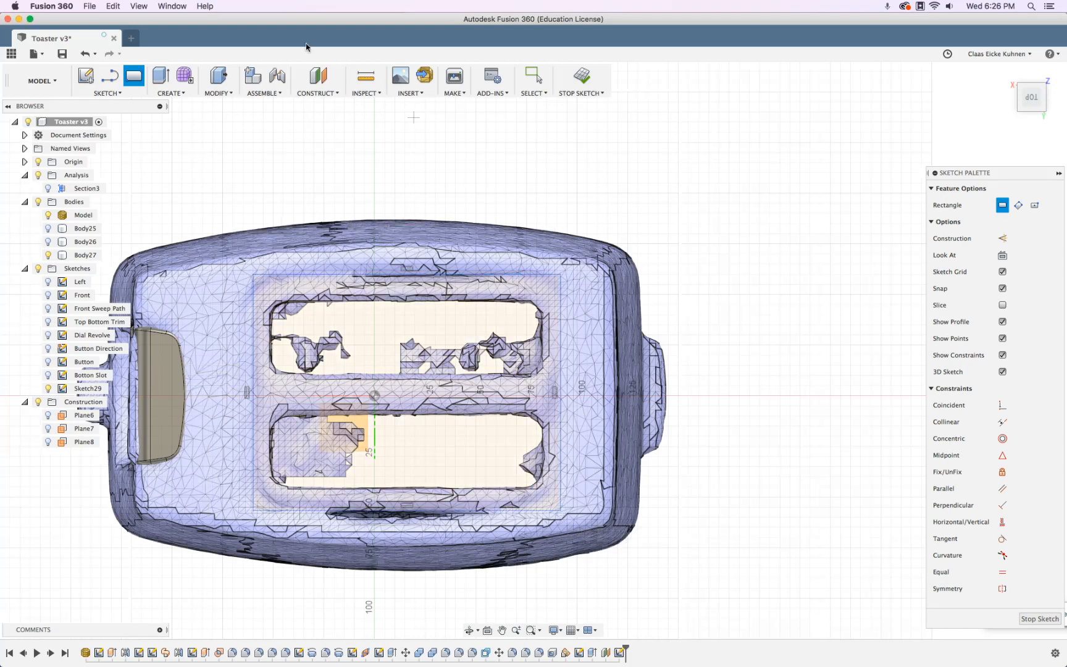
Fillet the rectangle's upper-left corner, as seen from the top view, with a 20 mm radius.
left_click(109, 92)
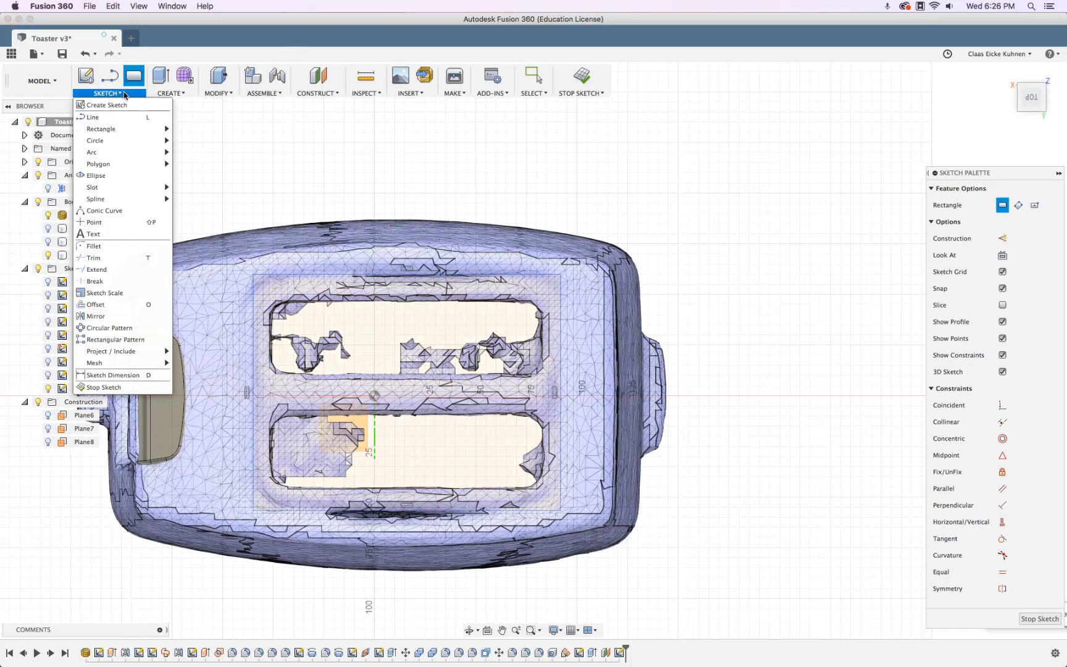
left_click(121, 248)
left_click(254, 276)
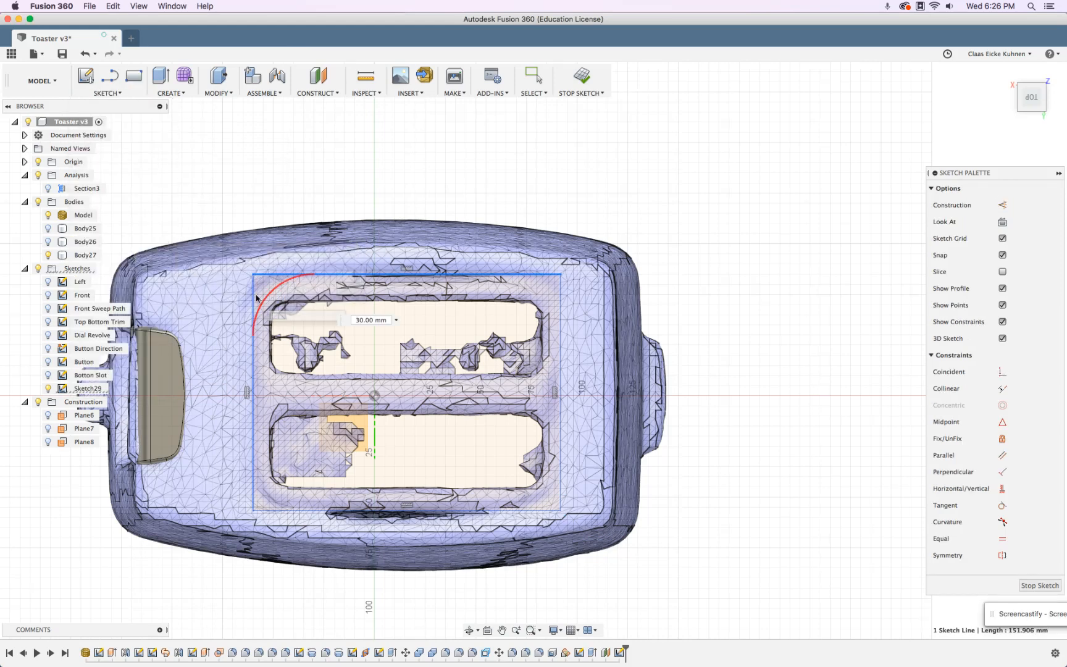
left_click_drag(262, 283, 258, 281)
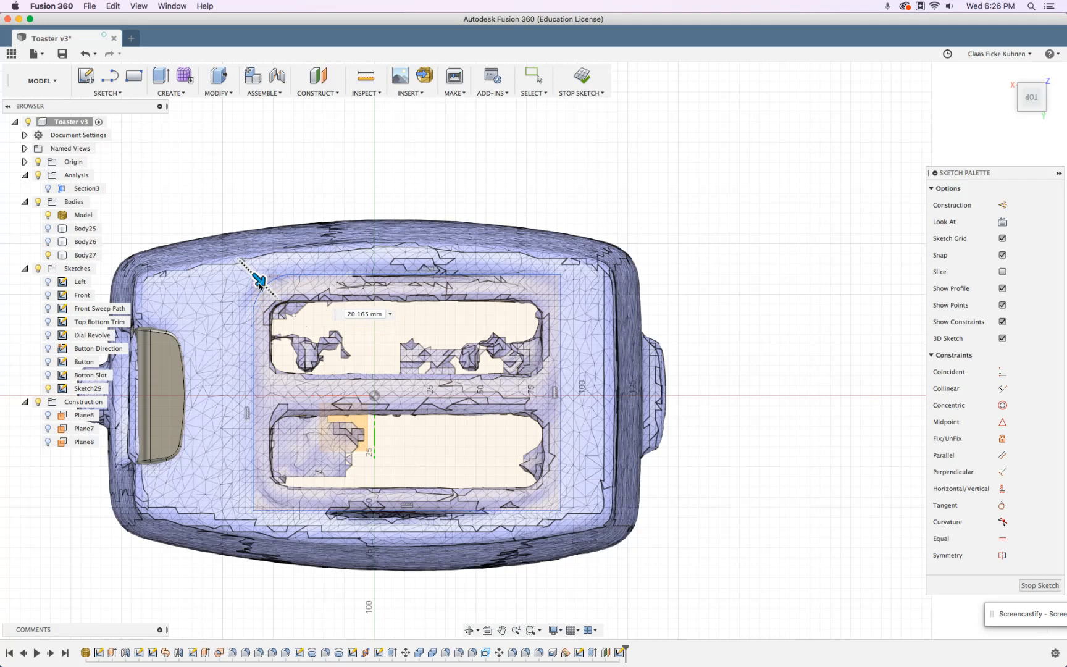
type("20")
key("Return")
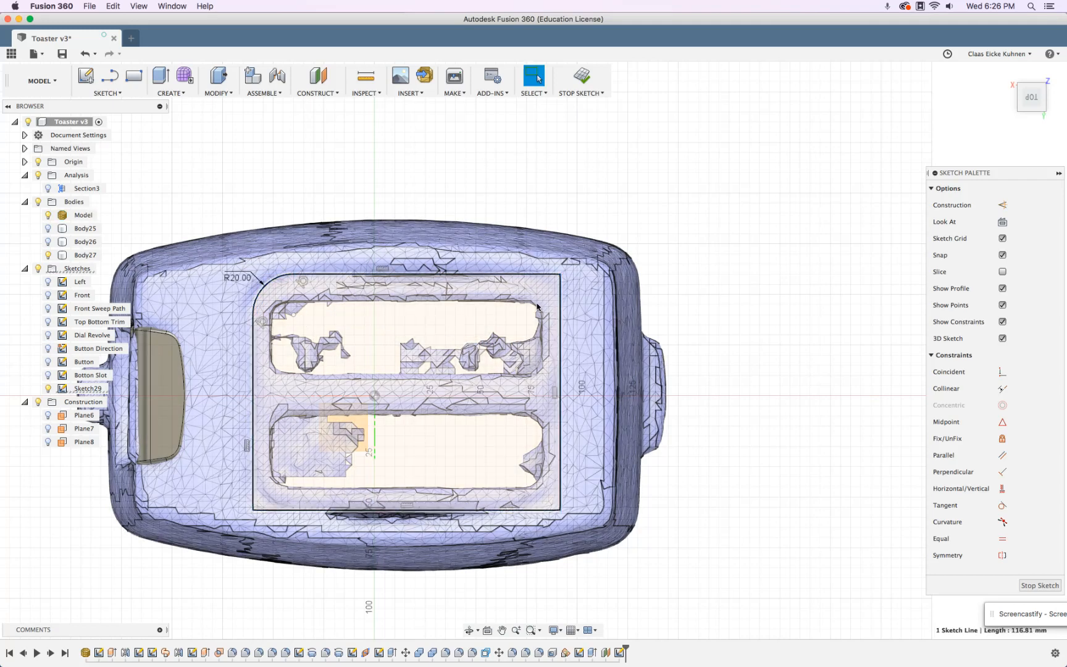
Fillet the rectangle's upper-right corner with a 20 mm radius.
key("s")
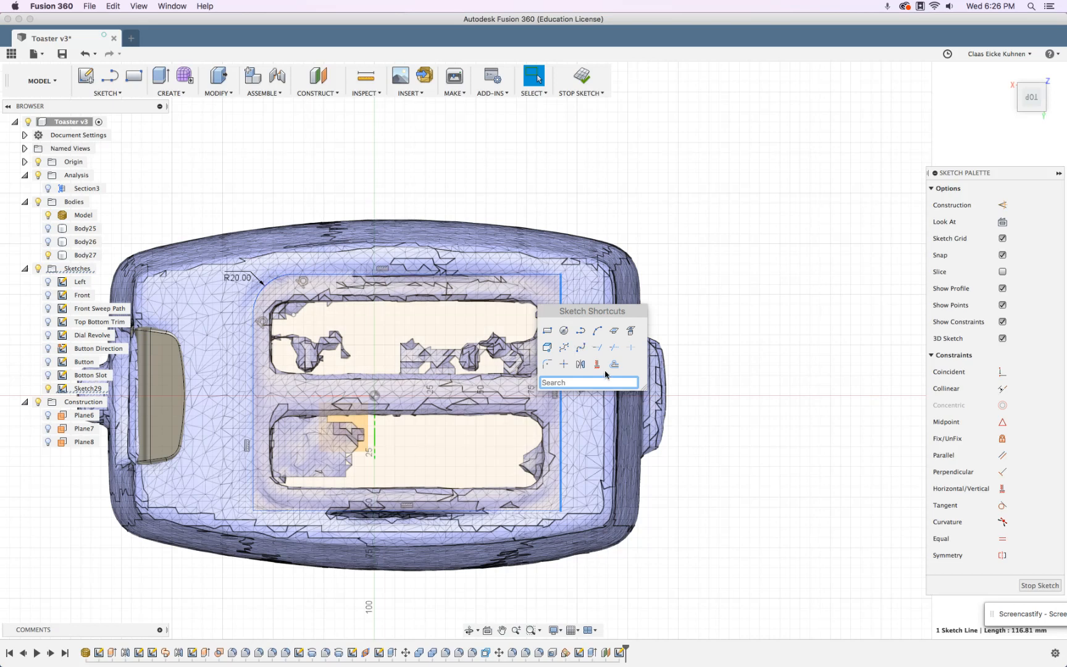
left_click(547, 365)
left_click(542, 276)
left_click(560, 291)
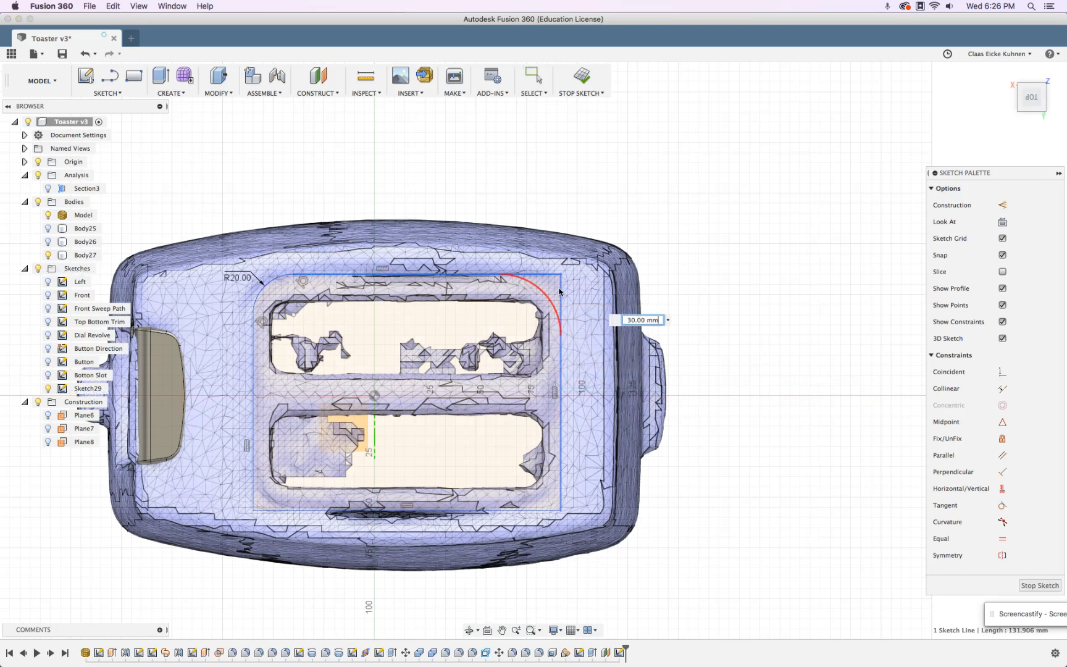
key("Return")
key("Escape")
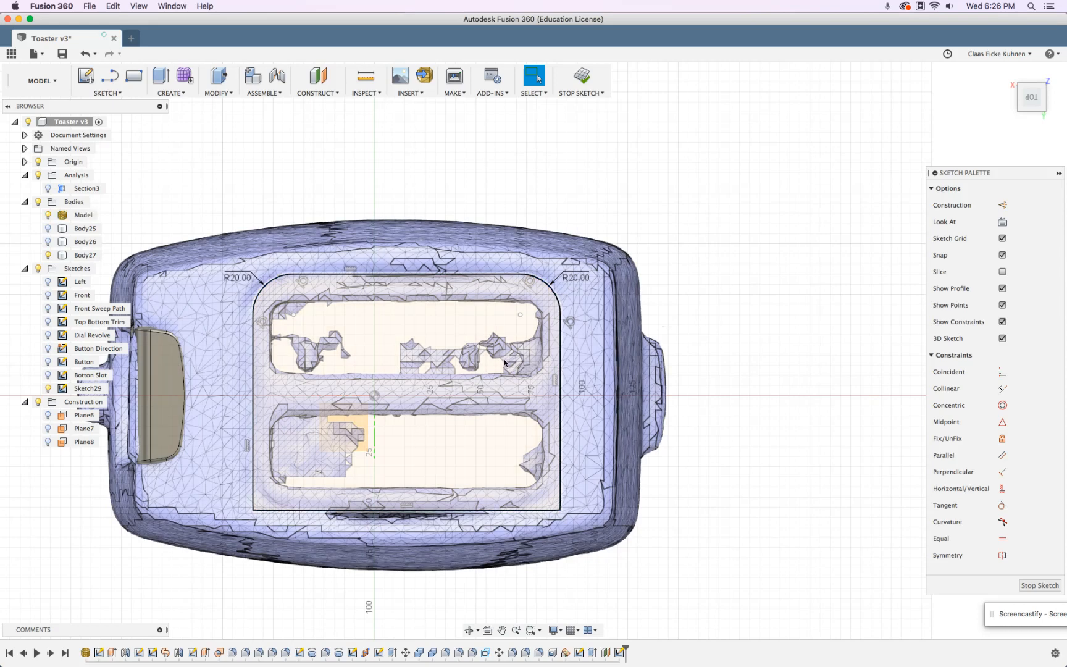
Fillet the rectangle's lower-right corner with a 20 mm radius.
key("s")
left_click(517, 426)
left_click(561, 489)
left_click(536, 510)
type("20")
key("Return")
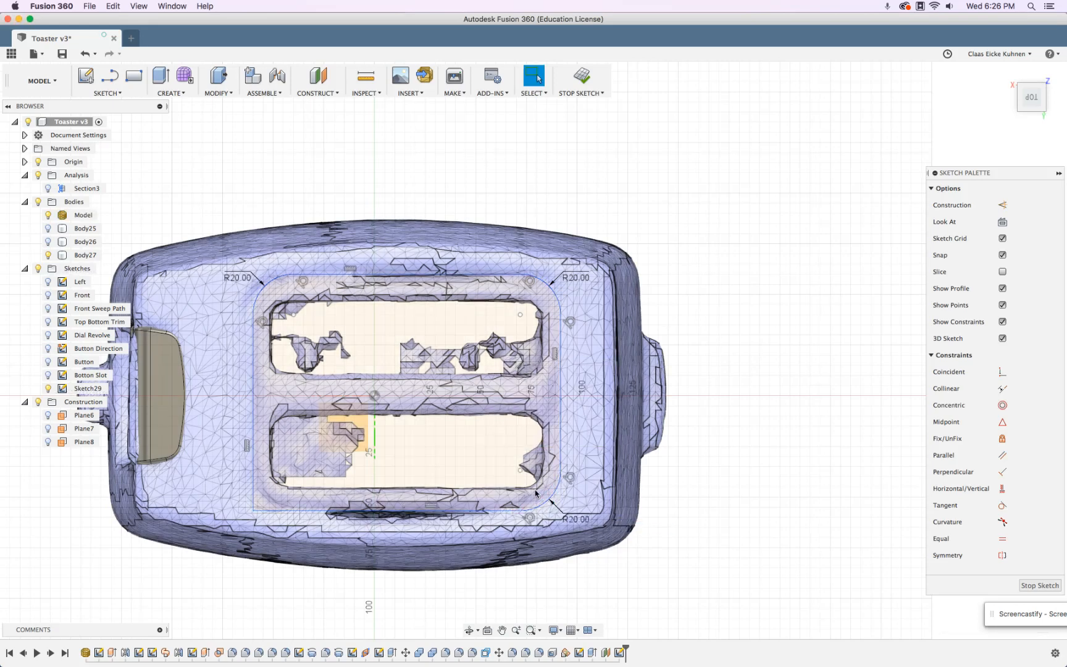
key("Escape")
Fillet the remaining lower-left corner of the rectangle with a 20 mm radius.
key("s")
left_click(301, 535)
left_click(276, 511)
left_click(254, 494)
type("20")
key("Return")
key("Escape")
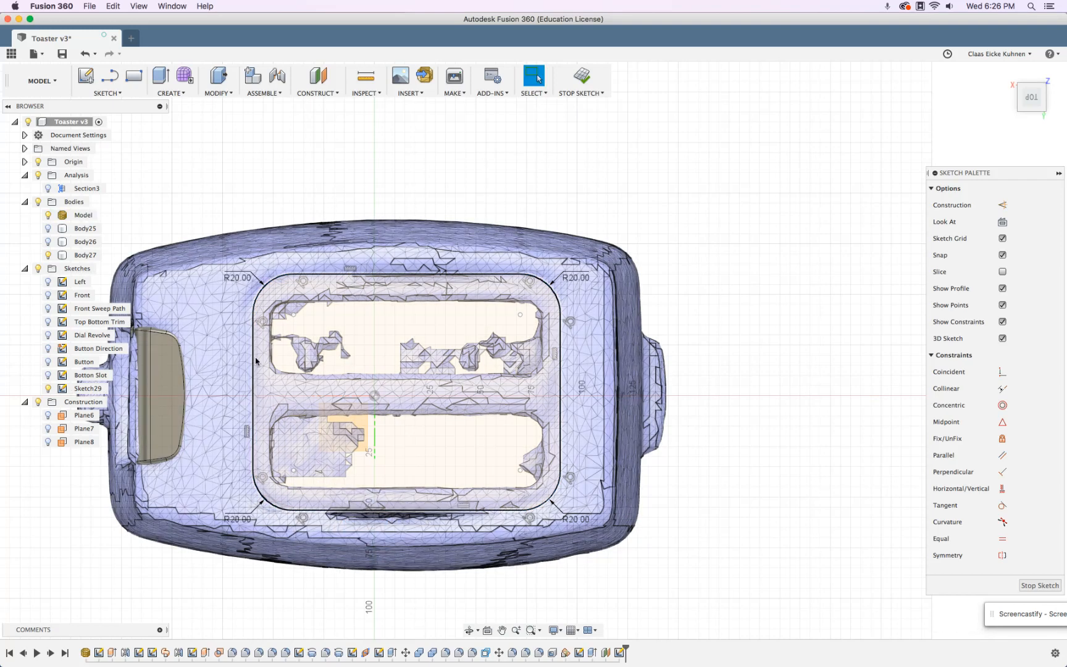
Hide the mesh, add a sketch point at the midpoint of the rectangle's left edge and align it horizontally with the origin.
left_click(48, 215)
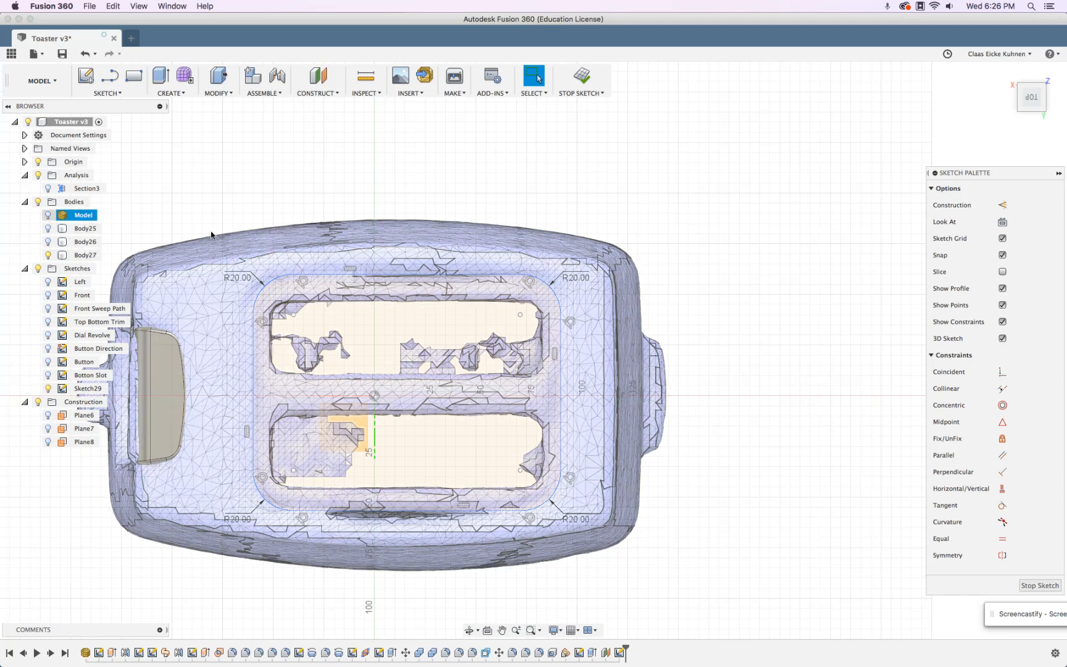
key("s")
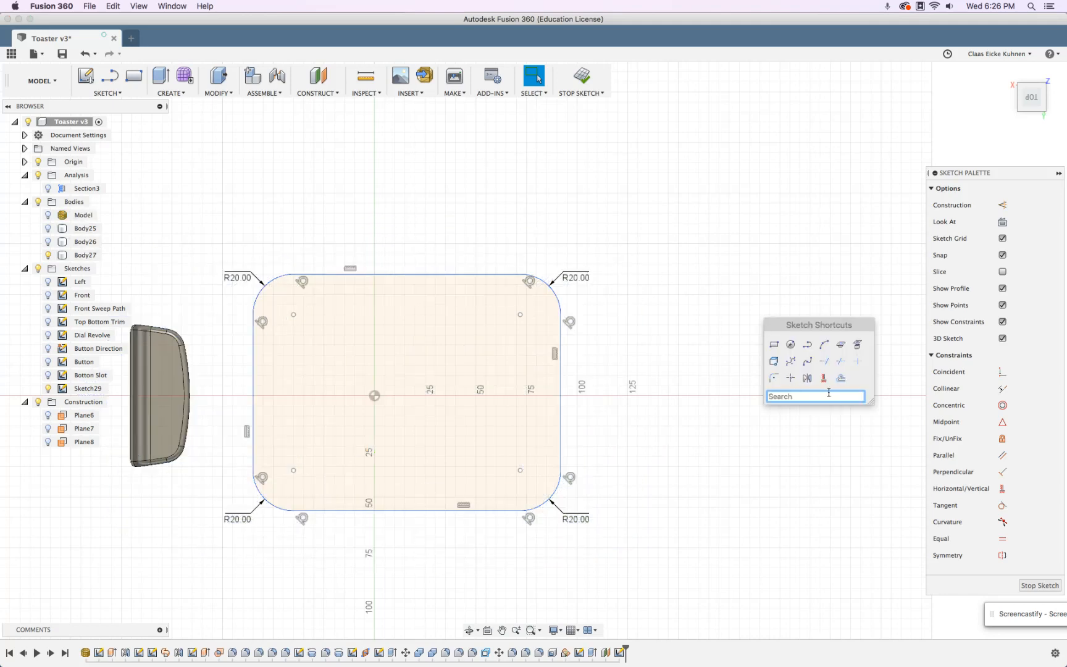
left_click(790, 378)
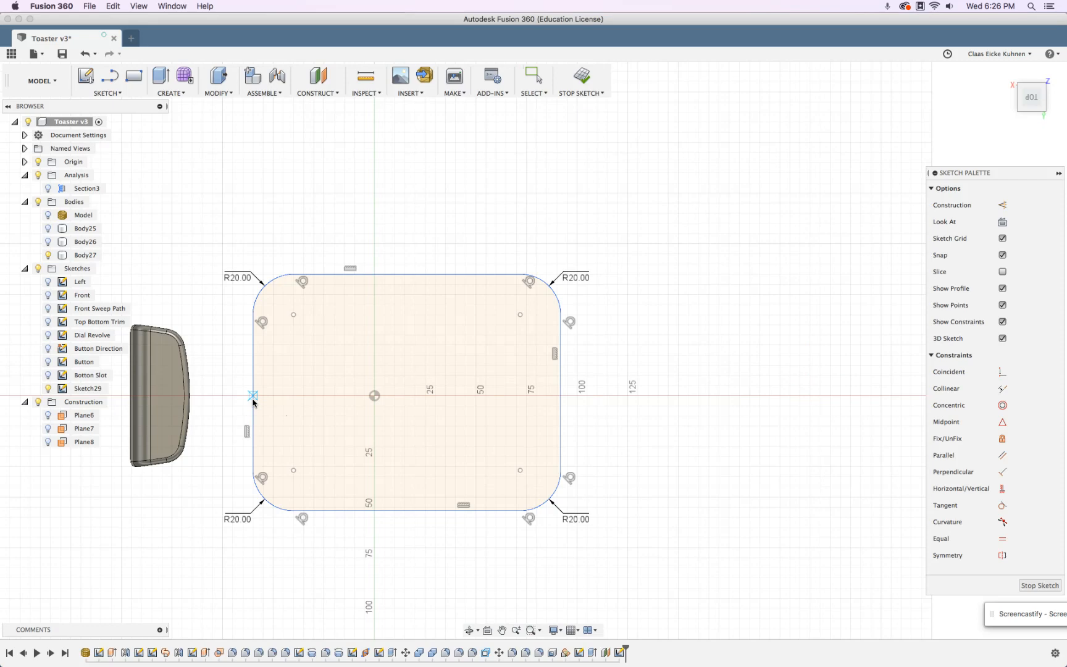
left_click(1003, 488)
left_click(253, 393)
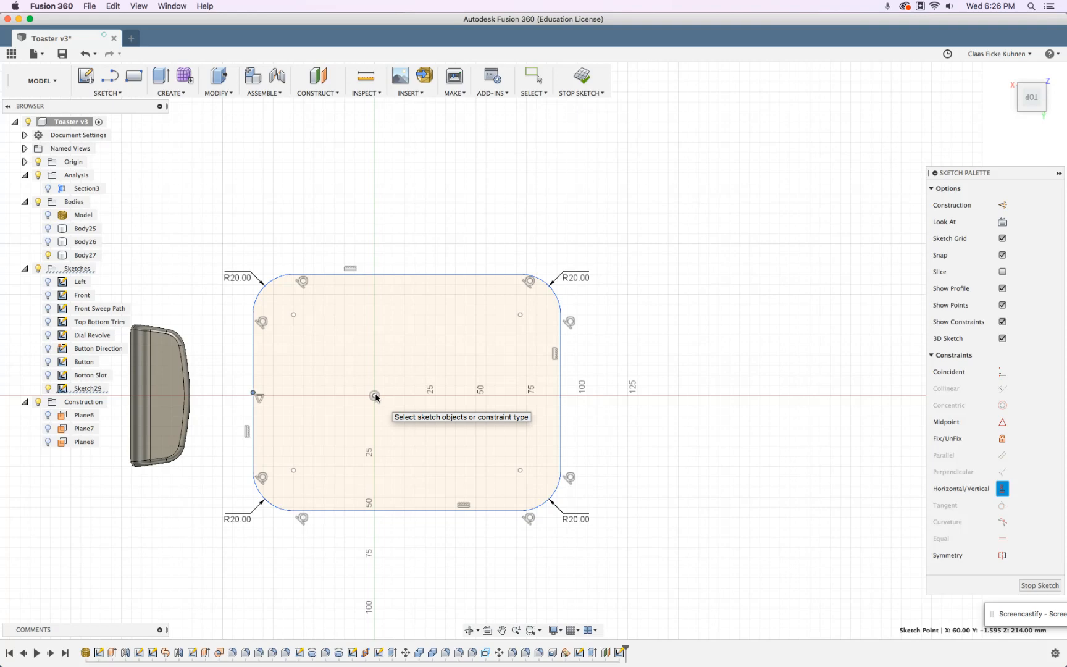
left_click(375, 396)
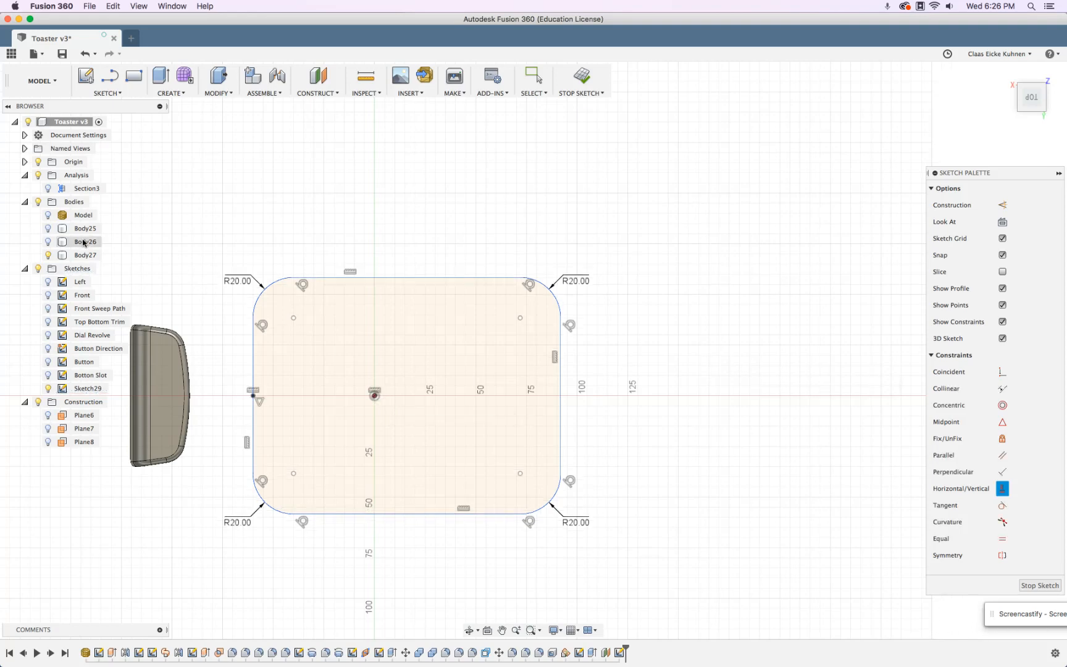
Display the mesh and stretch the rounded rectangle over the slot recess, with straight edges about 117 mm and 79 mm long.
left_click(48, 216)
key("Escape")
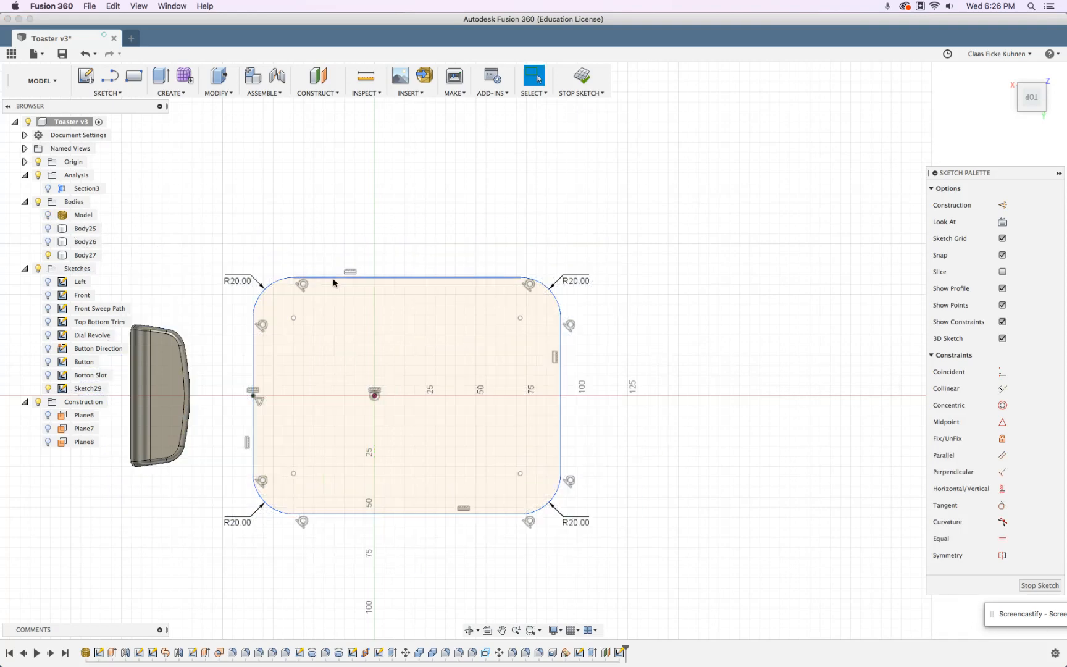
left_click_drag(328, 280, 329, 276)
left_click_drag(254, 350, 246, 351)
left_click_drag(560, 346, 562, 344)
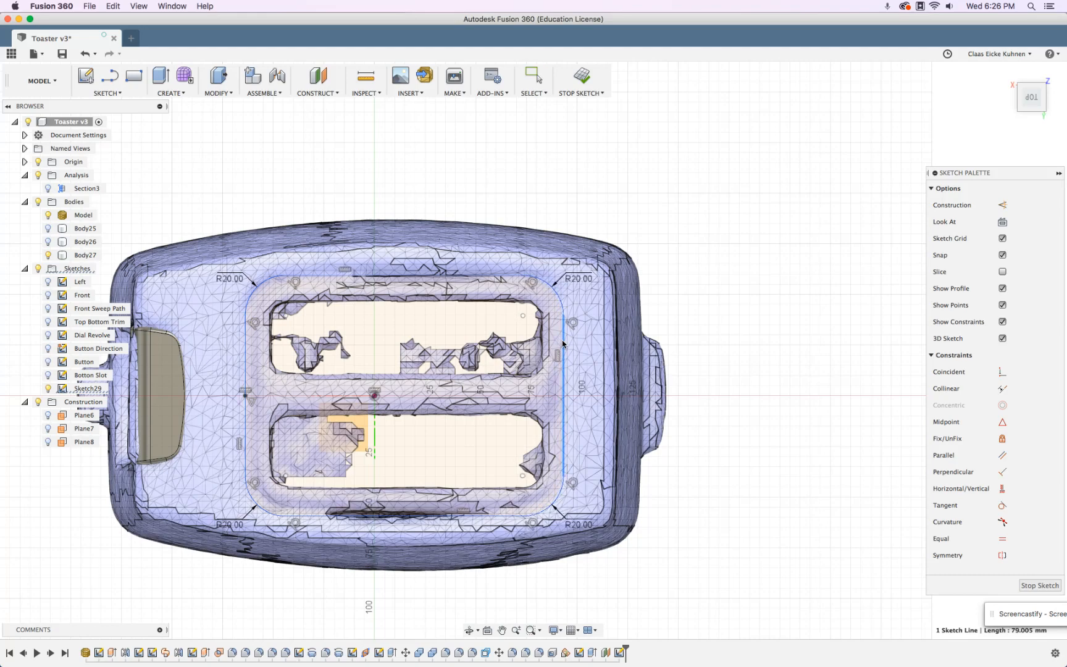
Finish the sketch, hide the scanned mesh and display the bodies Body25 and Body26.
middle_click_drag(678, 338, 660, 261, "shift")
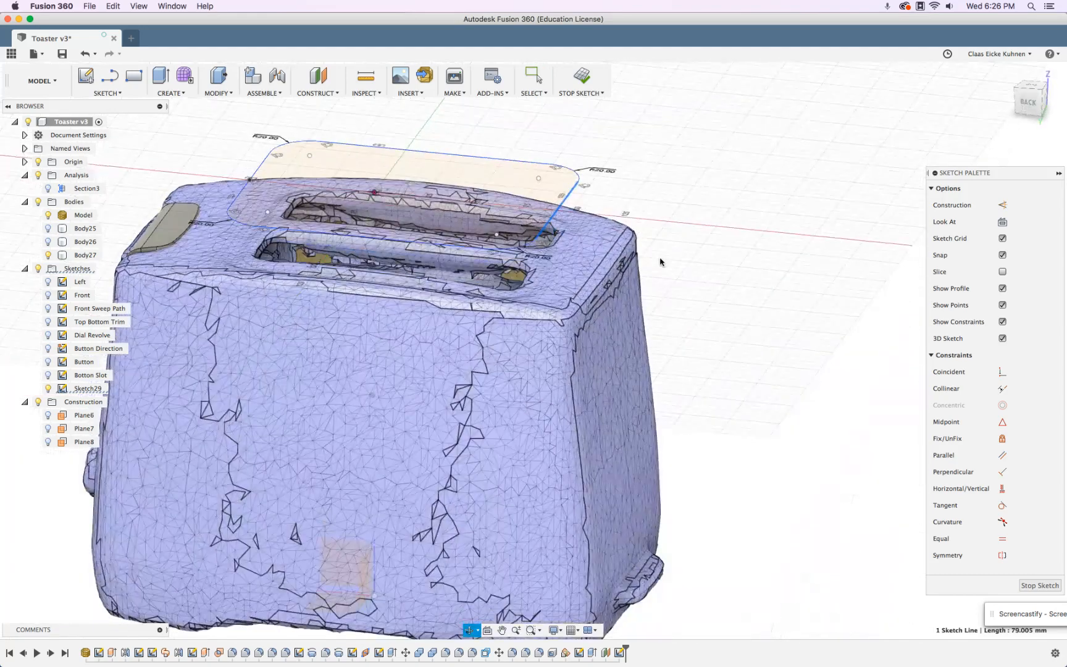
left_click(575, 74)
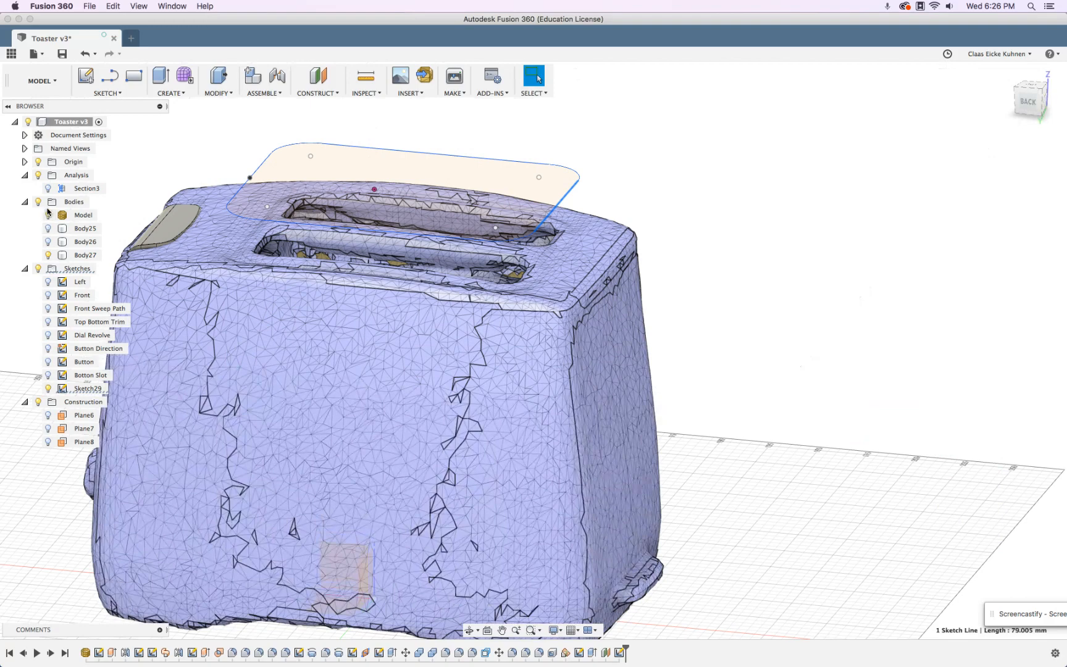
left_click(50, 242)
left_click(48, 215)
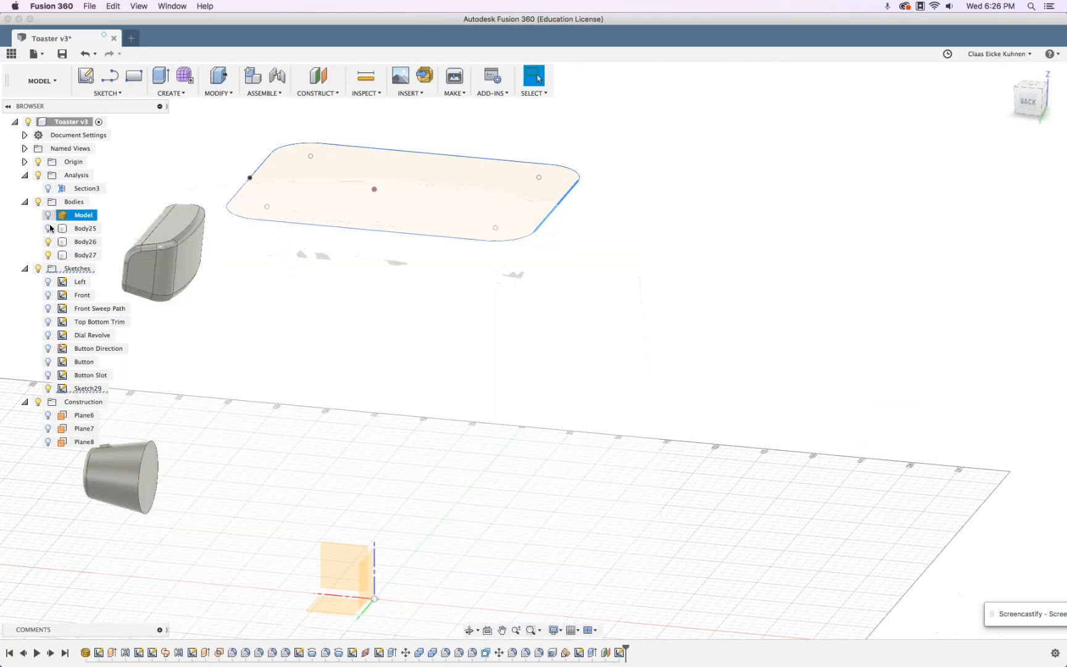
left_click(48, 229)
Extrude the rounded rectangle profile downward as a cut through the top wall of the toaster shell.
key("e")
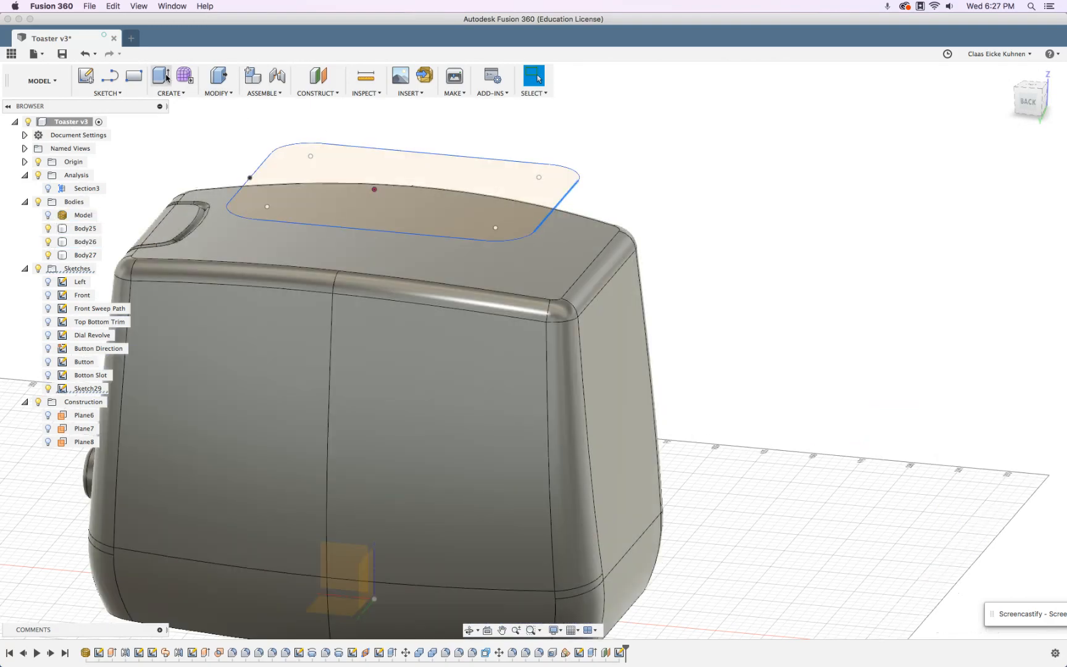
left_click(338, 171)
left_click_drag(402, 180, 403, 324)
key("Return")
Fillet the edge loop around the new top opening with a 1.5 mm radius.
middle_click_drag(798, 289, 762, 308, "shift")
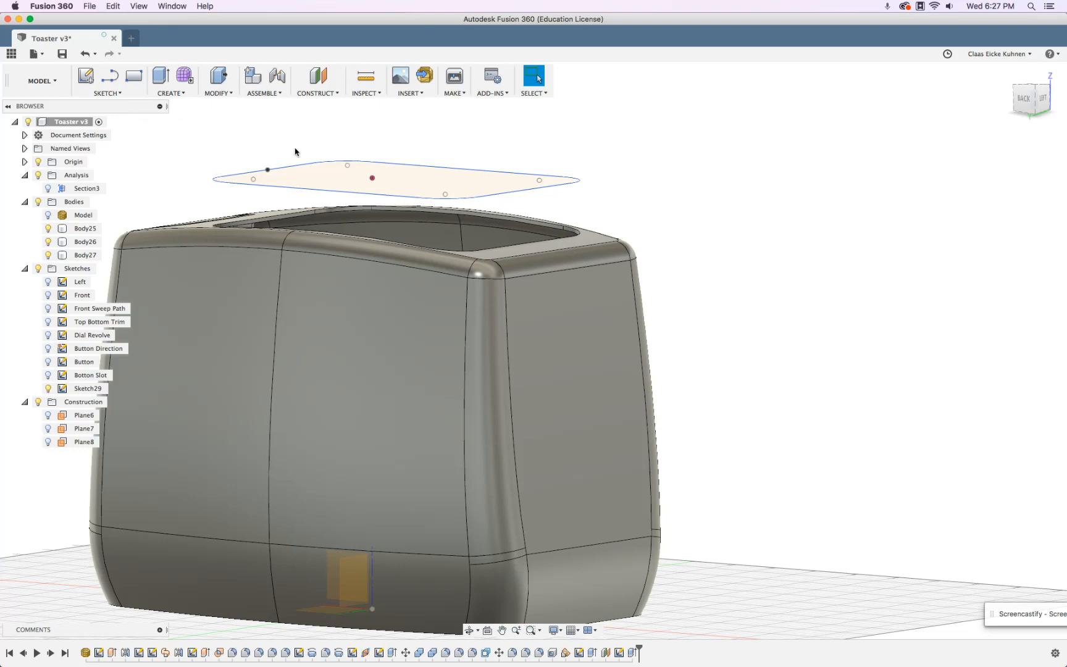
left_click(218, 86)
left_click(244, 118)
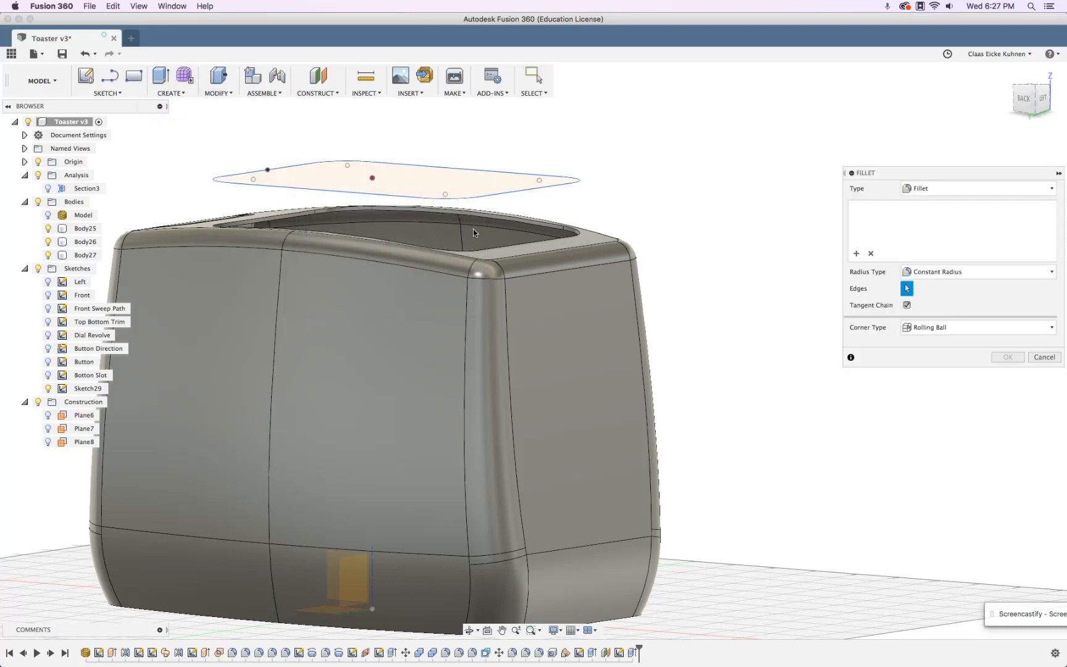
left_click(488, 218)
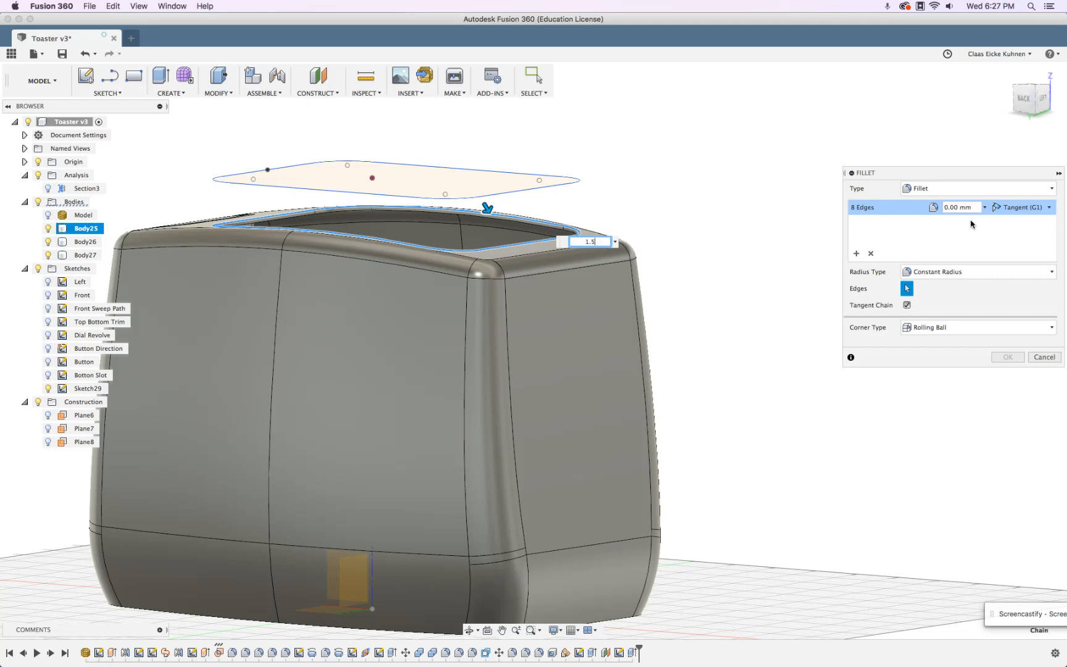
key("Return")
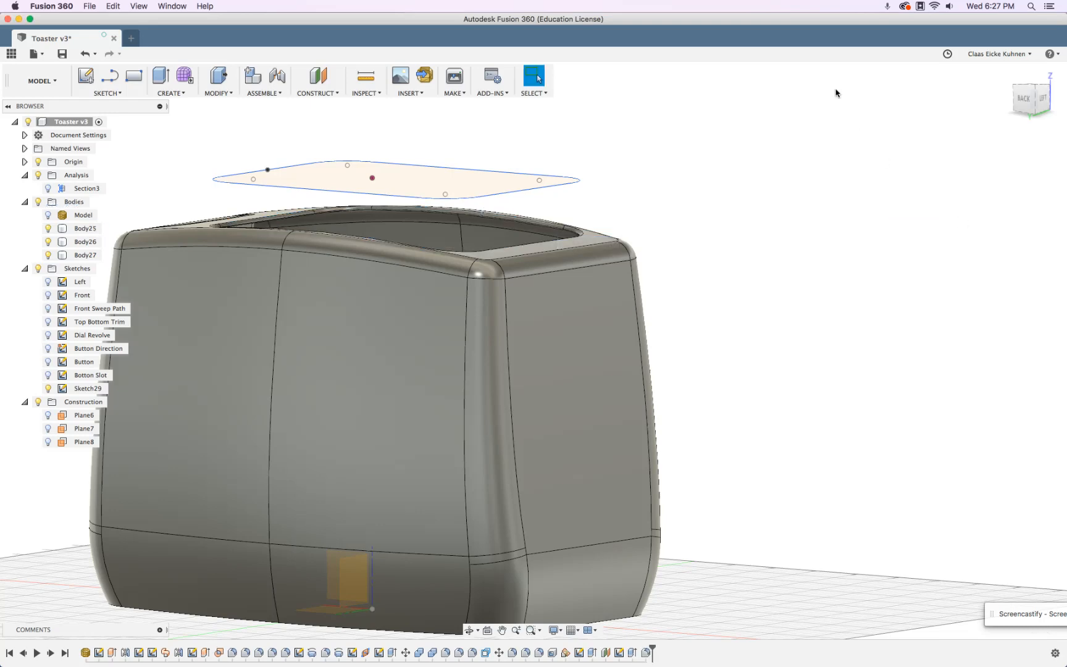
scroll(550, 281, "up", 10)
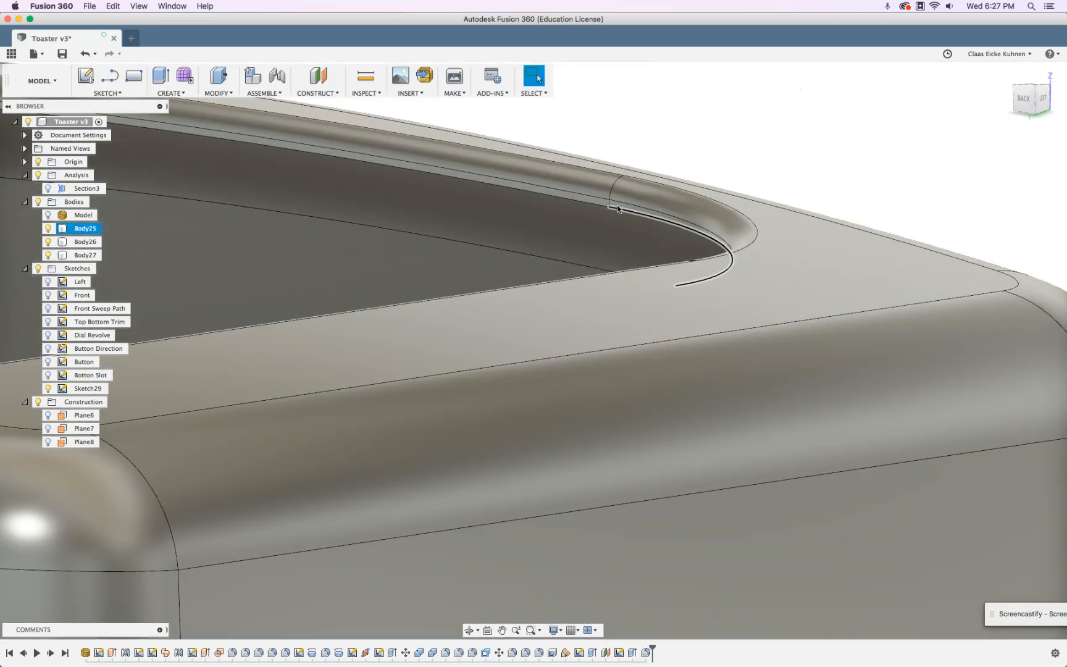
scroll(618, 216, "down", 10)
Overlay the scanned mesh on the solid bodies in the top view and compare the opening with the mesh's slot recess.
middle_click_drag(695, 193, 729, 250, "shift")
left_click(48, 216)
left_click(48, 229)
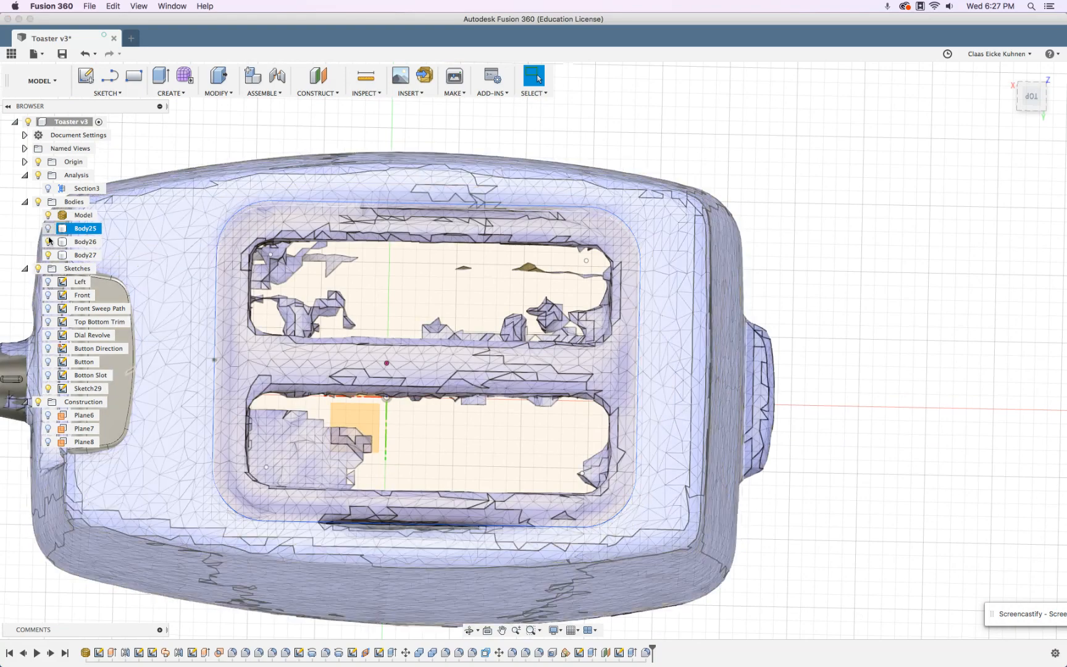
left_click(48, 242)
left_click(48, 255)
left_click(48, 255)
left_click(48, 242)
left_click(48, 228)
scroll(504, 213, "down", 5)
left_click(1031, 97)
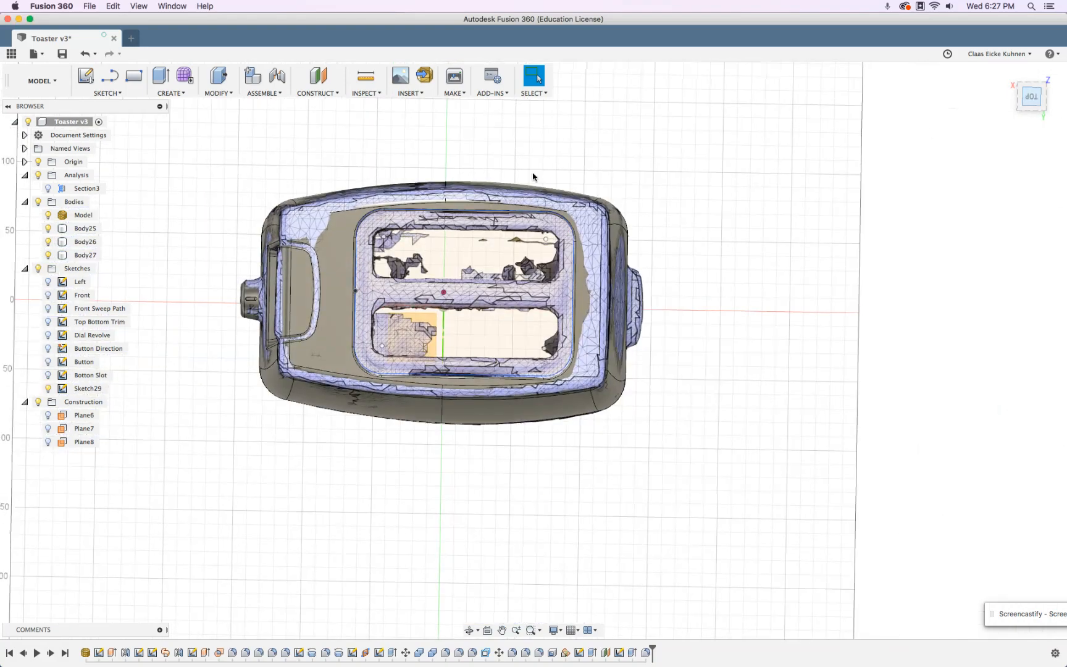
scroll(483, 225, "up", 5)
Hide the mesh and move the rounded rectangle's upper long edge slightly inward to narrow the top opening.
left_click(85, 229)
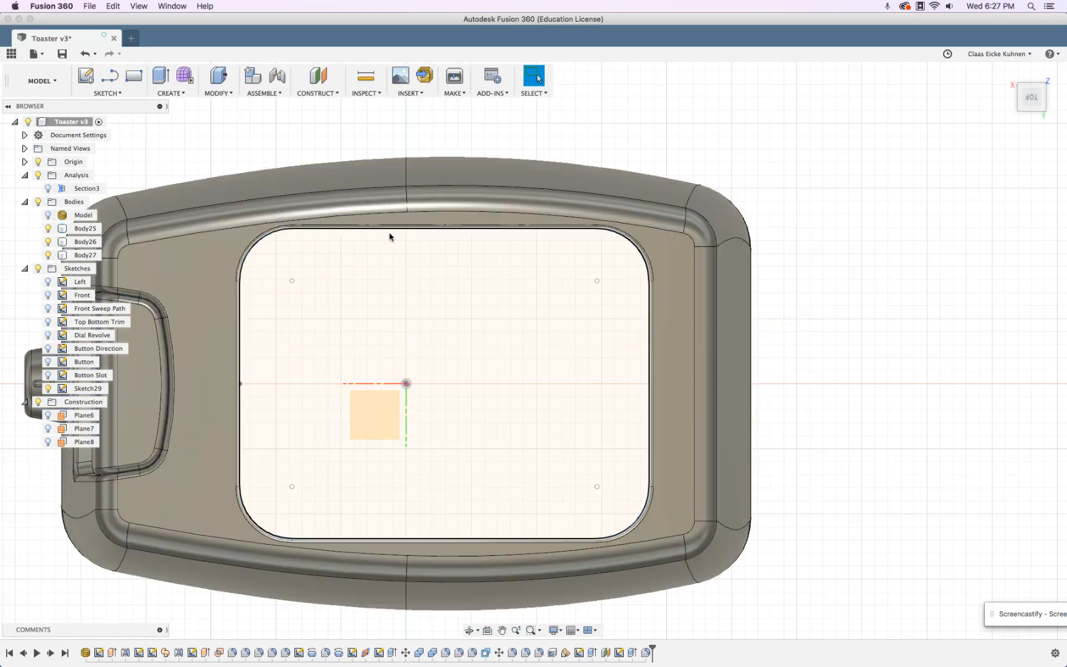
left_click(391, 234)
left_click(390, 227)
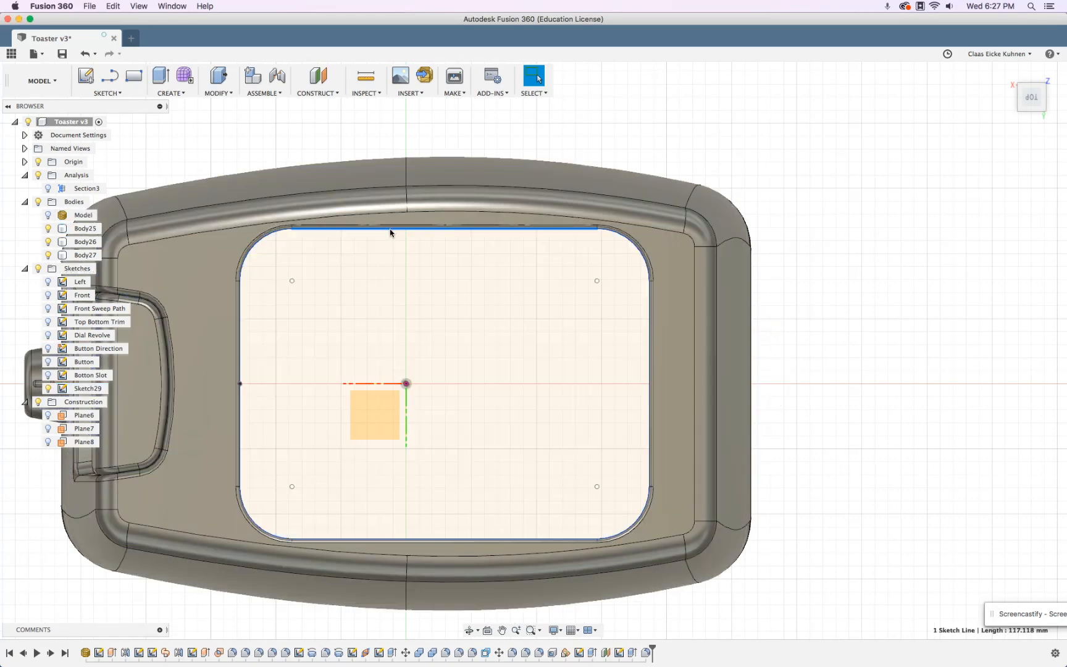
left_click_drag(391, 231, 390, 241)
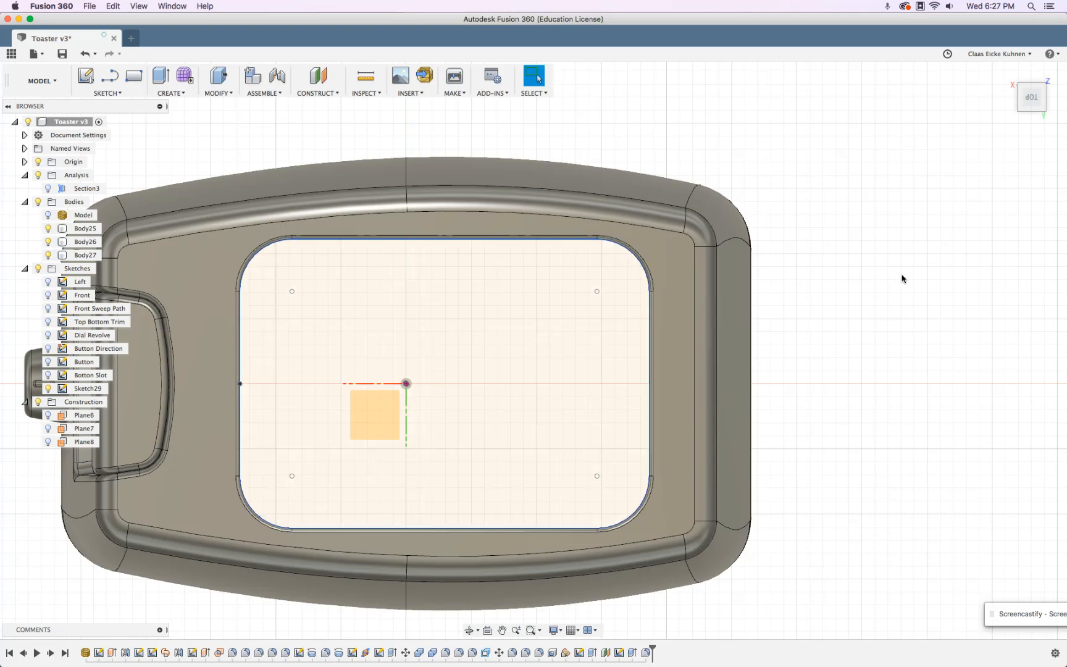
Display only the scanned mesh in the back view and rename the opening sketch Sketch29 as "Toaxter Top OPening".
scroll(900, 285, "down", 2)
middle_click_drag(899, 289, 536, 244, "shift")
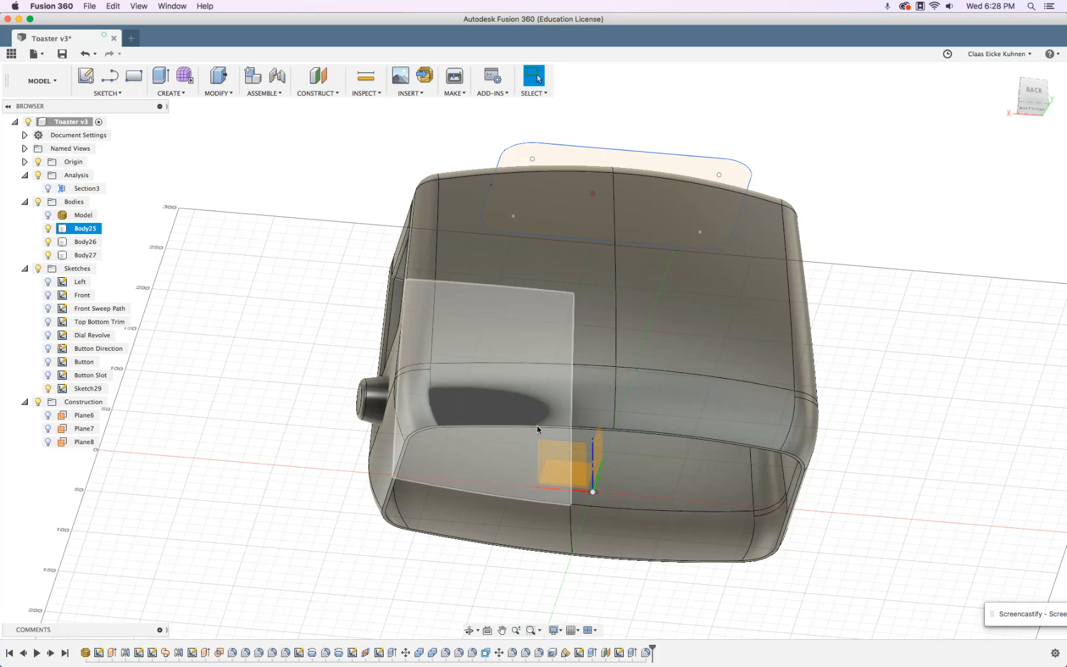
left_click(1035, 95)
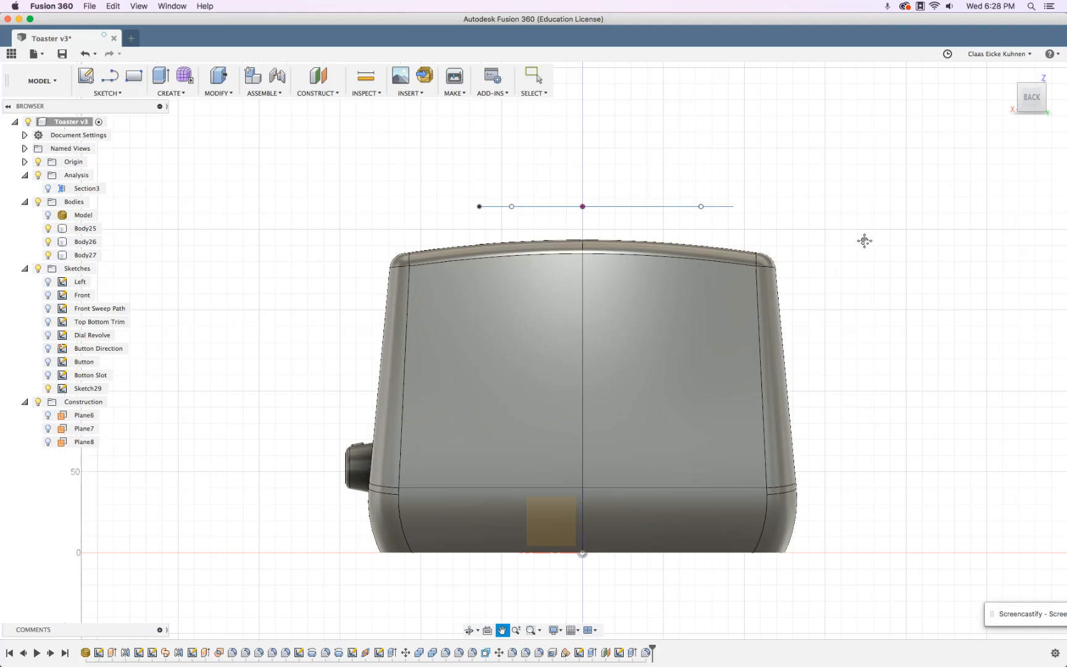
left_click(48, 228)
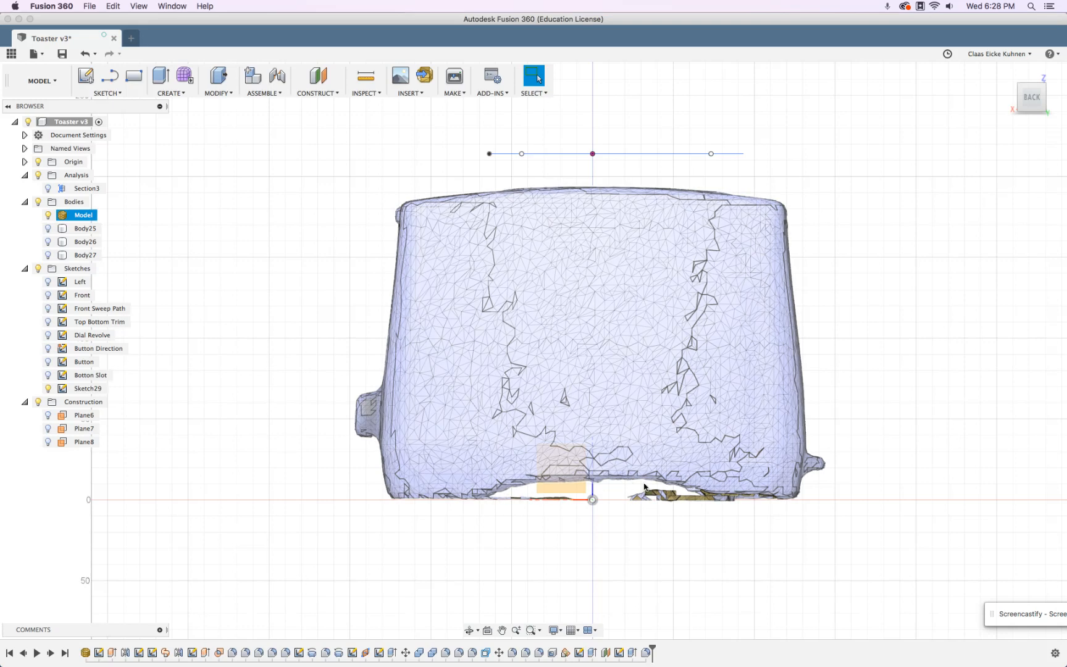
left_click(91, 390)
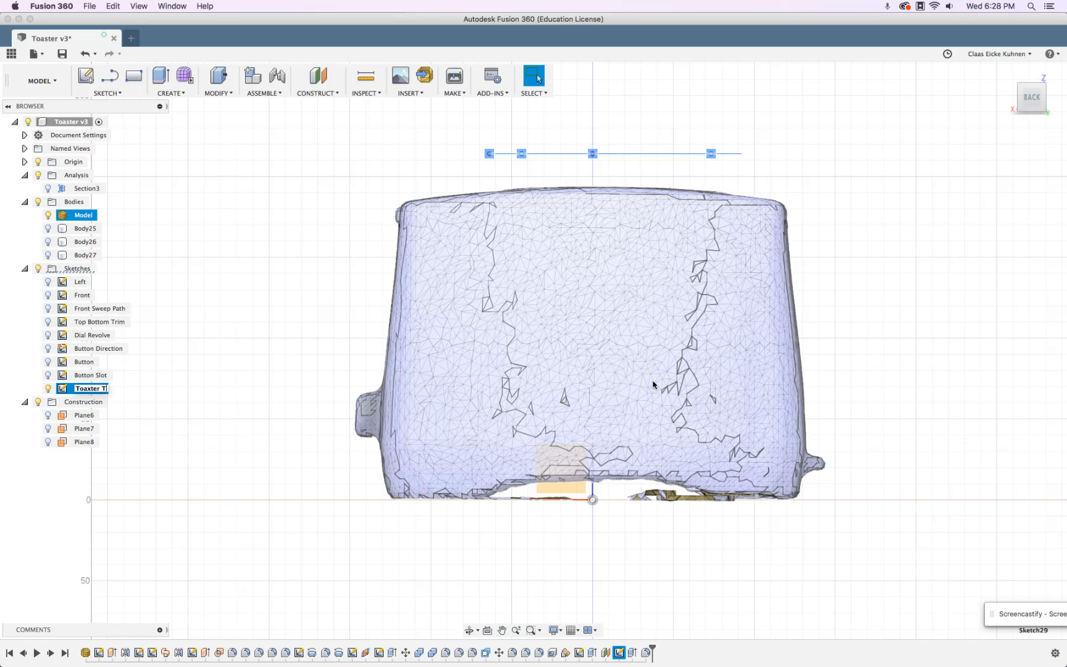
key("Return")
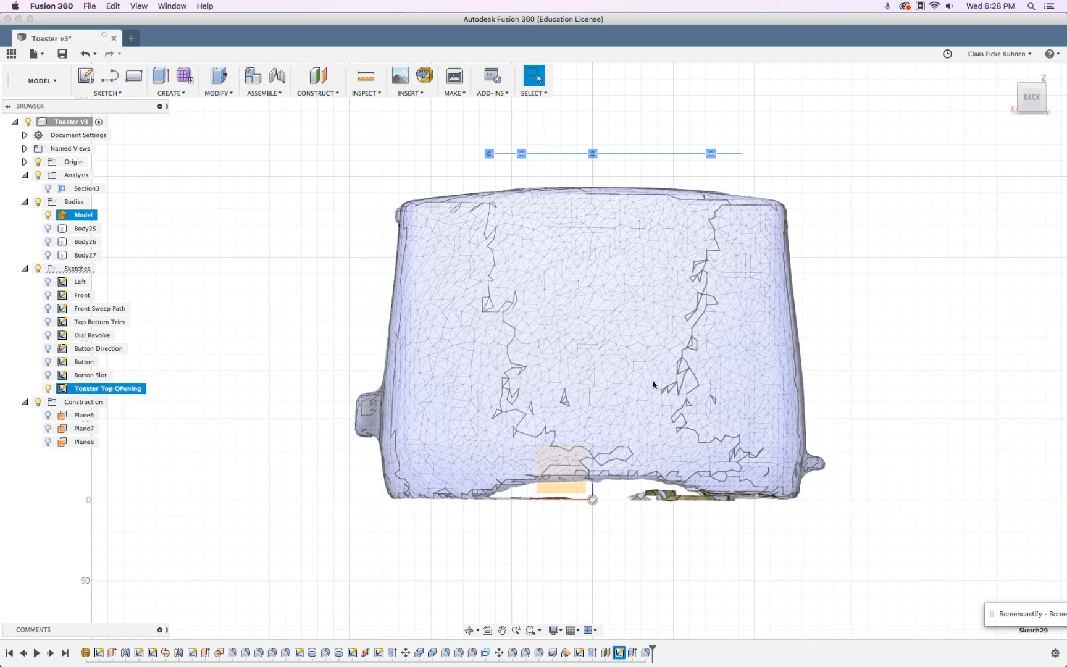
Correct the capitalization of the top opening sketch's name to "Toaxter Top Opening".
double_click(128, 389)
double_click(128, 390)
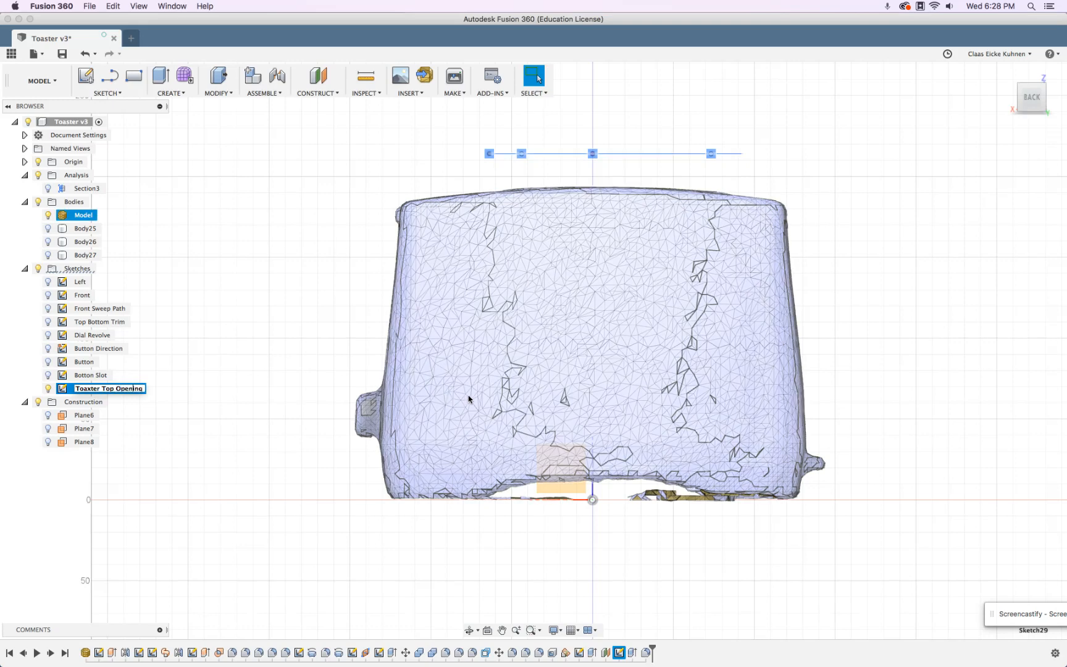
left_click(311, 492)
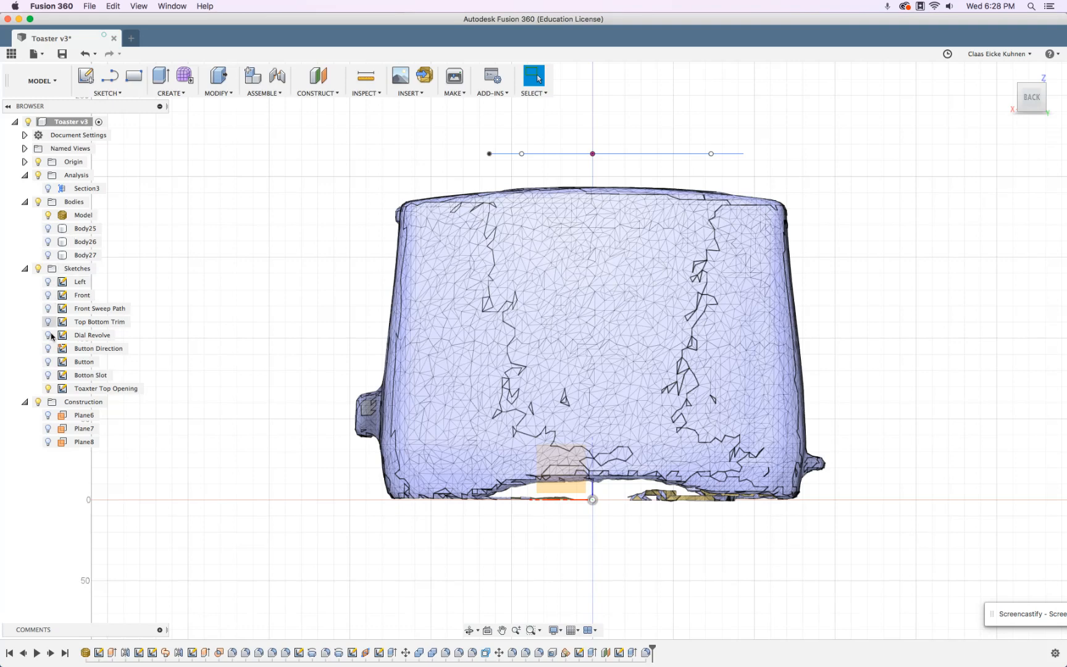
Find the sketch containing the toaster's base line by checking the existing sketches, and open Top Bottom Trim for editing.
left_click(48, 308)
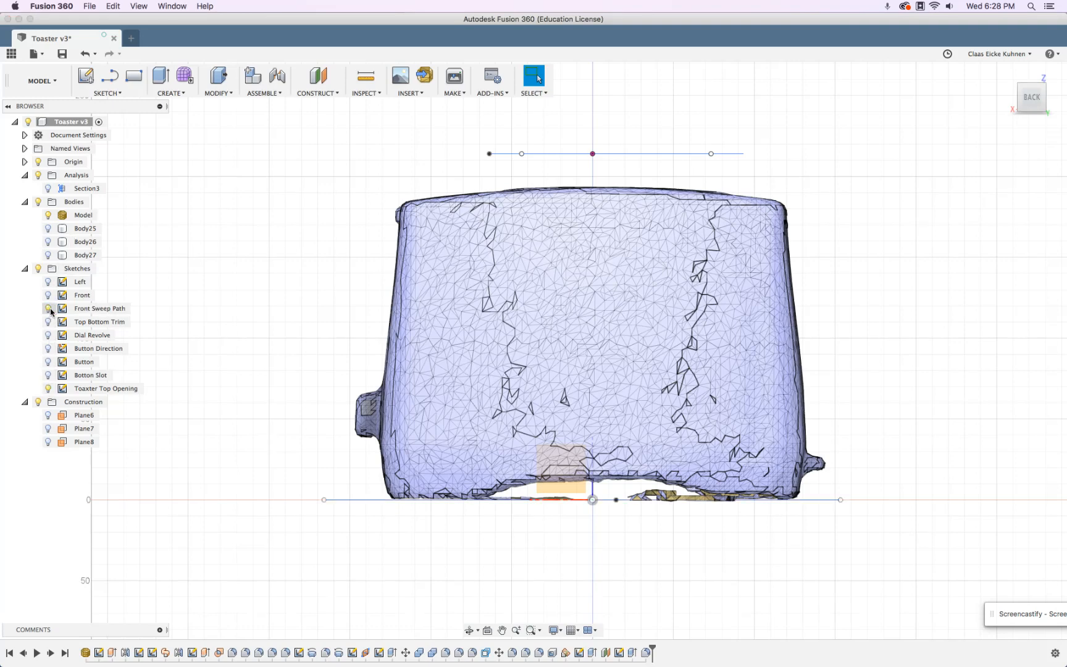
left_click(48, 309)
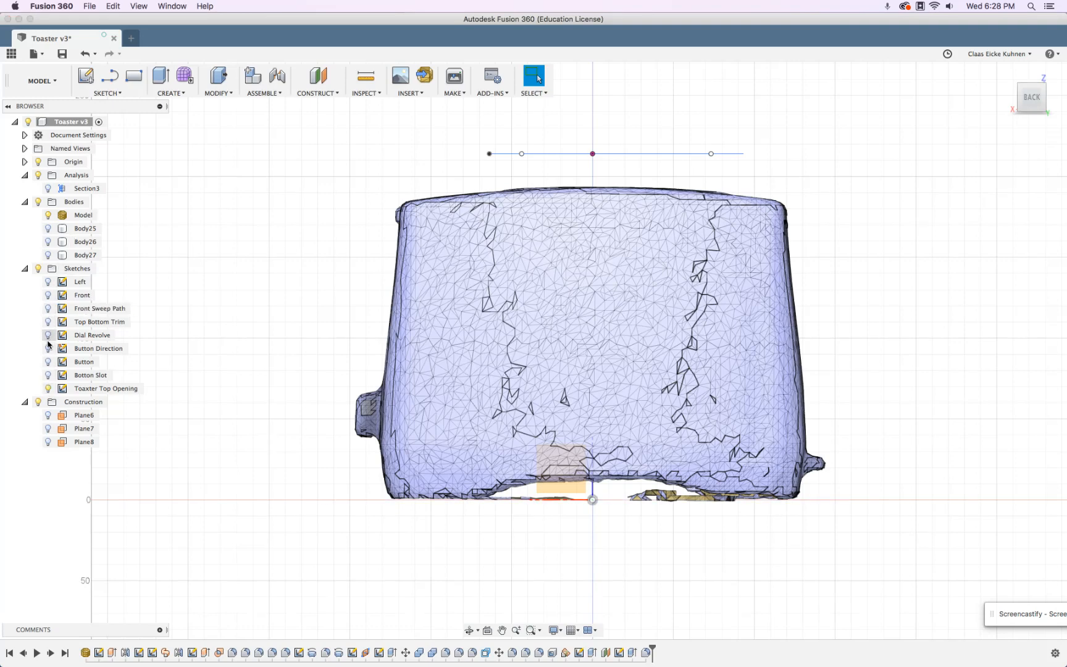
left_click(48, 336)
left_click(48, 335)
left_click(47, 322)
left_click(47, 322)
left_click(48, 321)
left_click(76, 323)
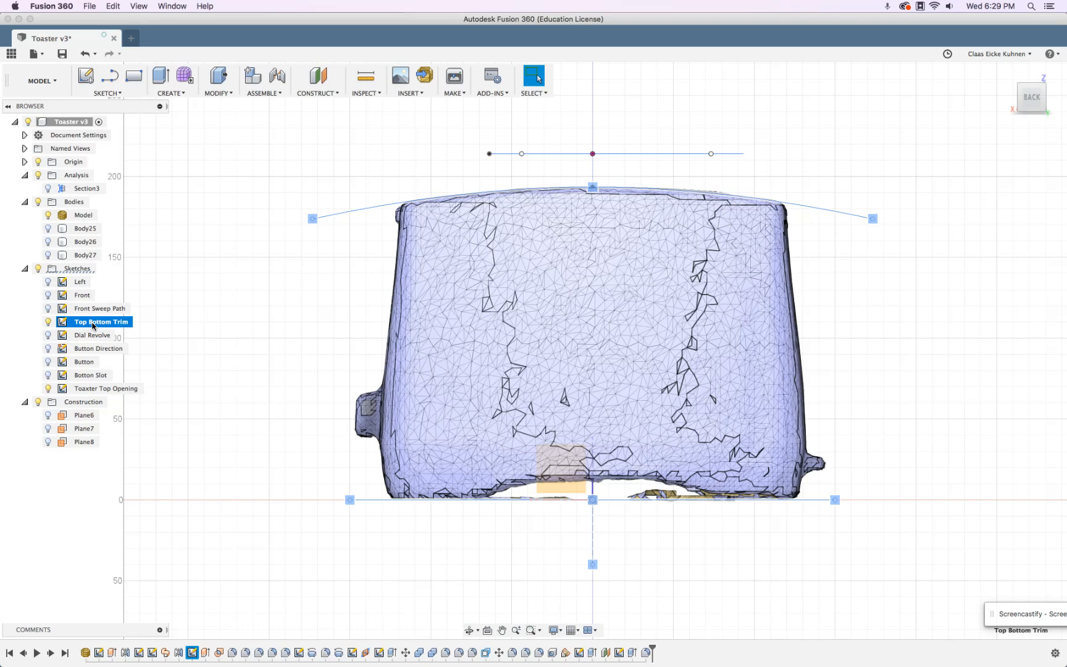
right_click(93, 327)
left_click(126, 361)
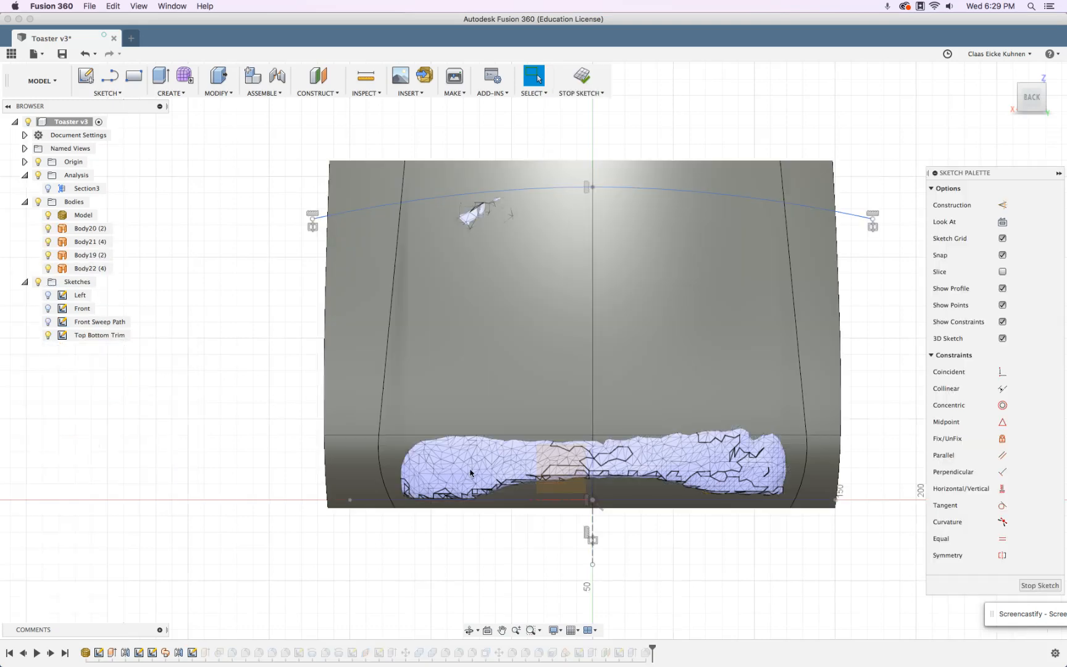
Hide the four surface bodies Body20, Body21, Body19 and Body22, leaving the scanned mesh as the only visible body.
left_click(48, 229)
left_click(48, 241)
left_click(49, 254)
left_click(52, 269)
left_click(48, 268)
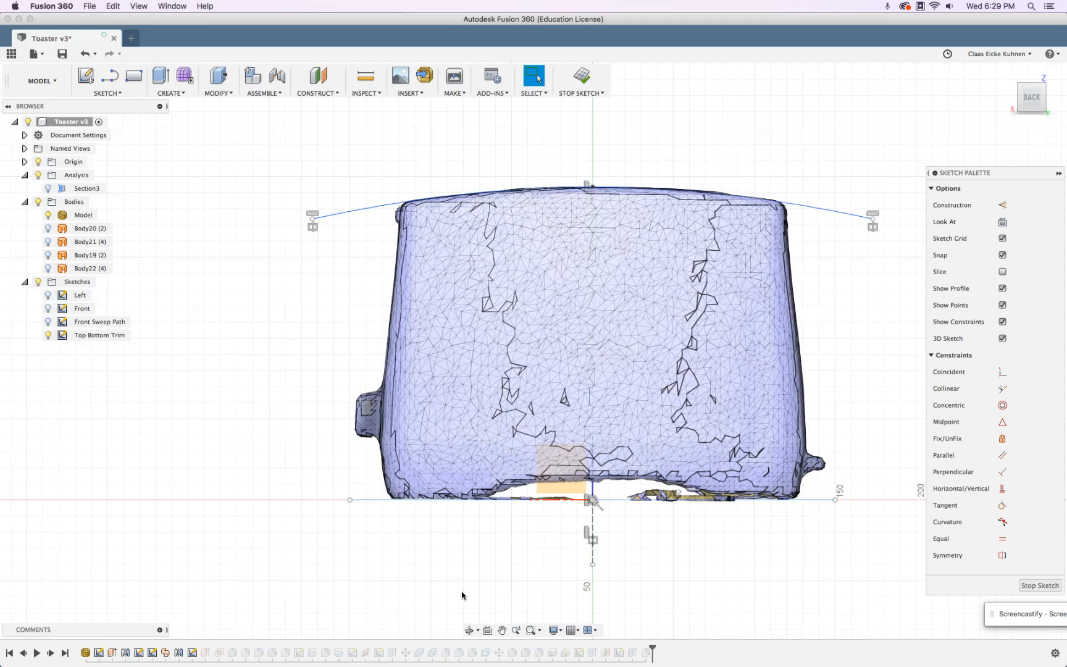
middle_click_drag(441, 520, 294, 471)
scroll(294, 471, "down", 3)
scroll(294, 471, "up", 3)
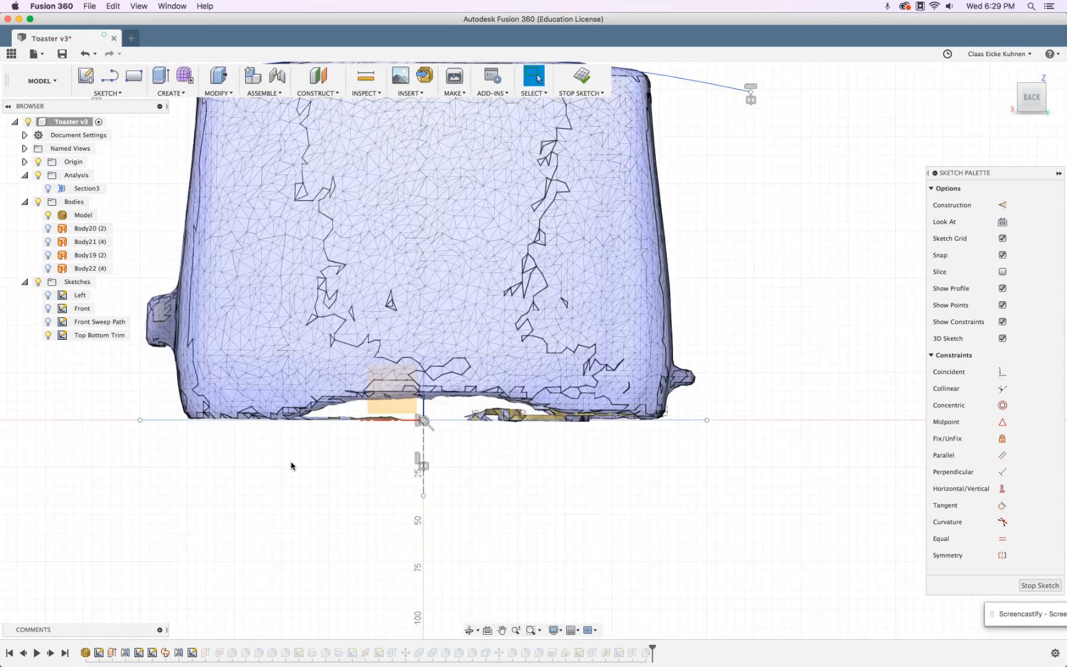
Hide the mesh and sketch a three-point spline arch on the base line, about 150 mm wide and 55 mm high.
left_click(48, 215)
key("s")
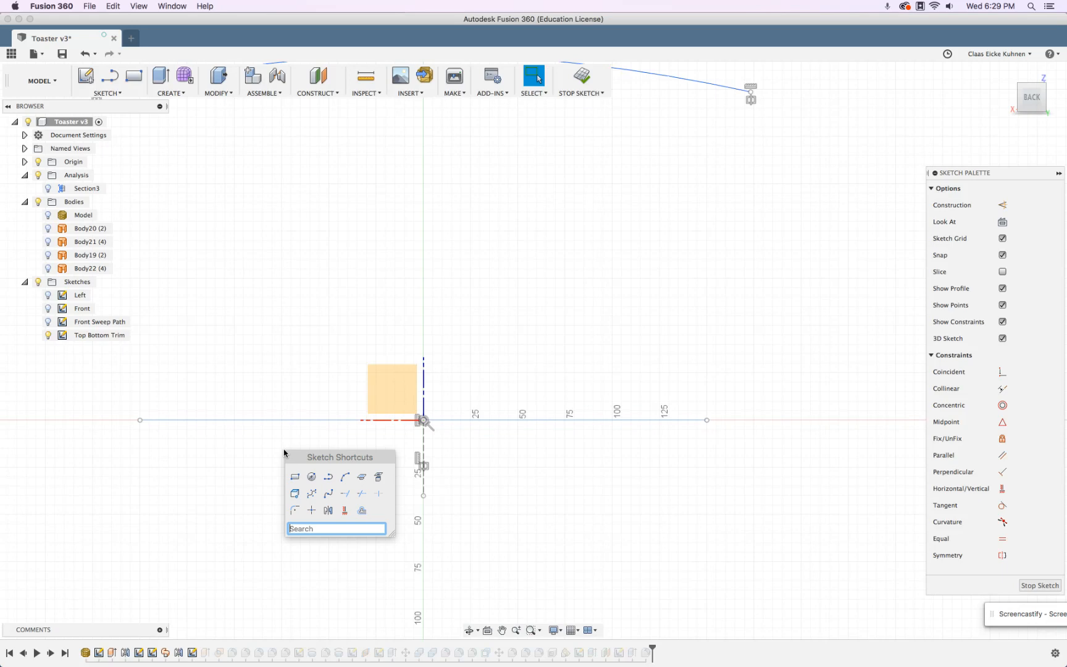
left_click(341, 496)
left_click(285, 424)
left_click(425, 316)
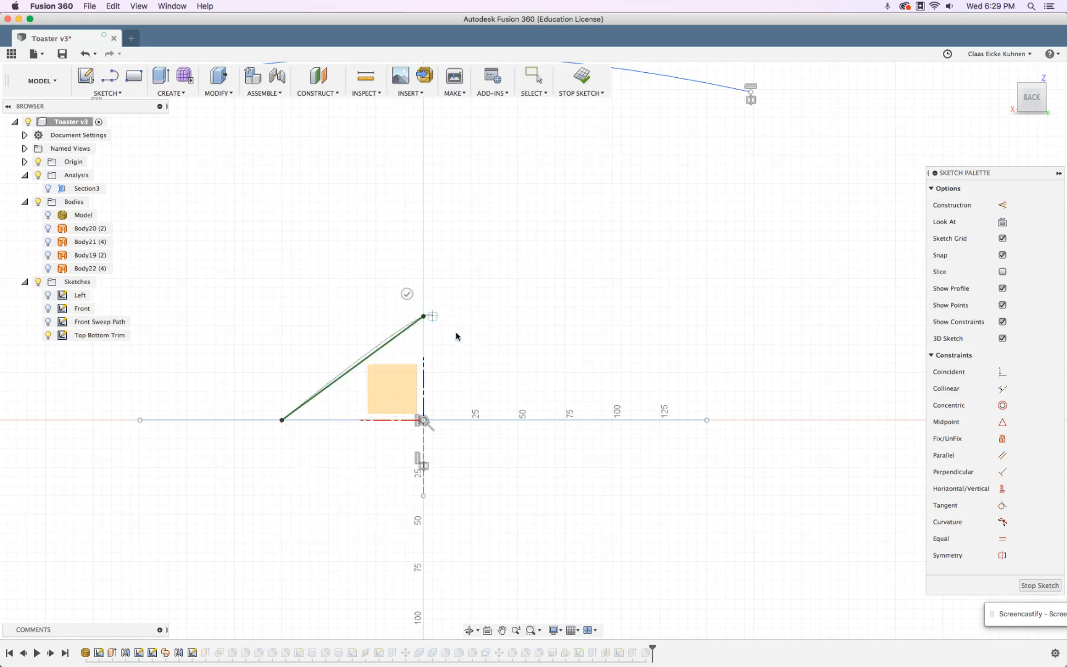
left_click(565, 420)
key("Return")
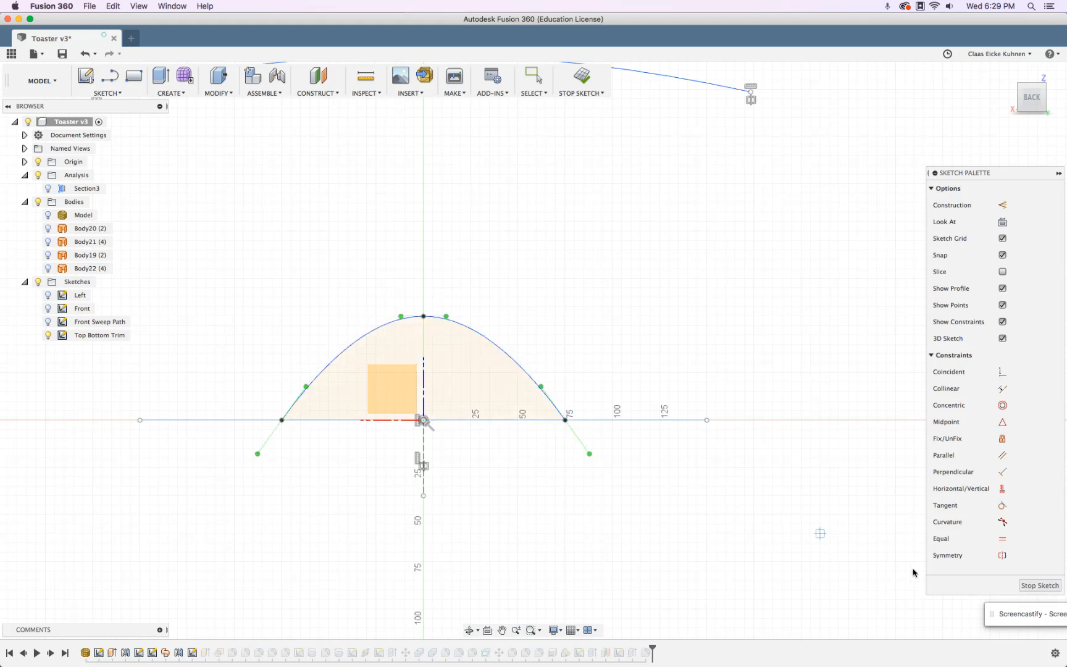
Make the spline's end points symmetric about the vertical centerline and align its middle point vertically with the origin.
left_click(1003, 555)
left_click(565, 421)
left_click(282, 420)
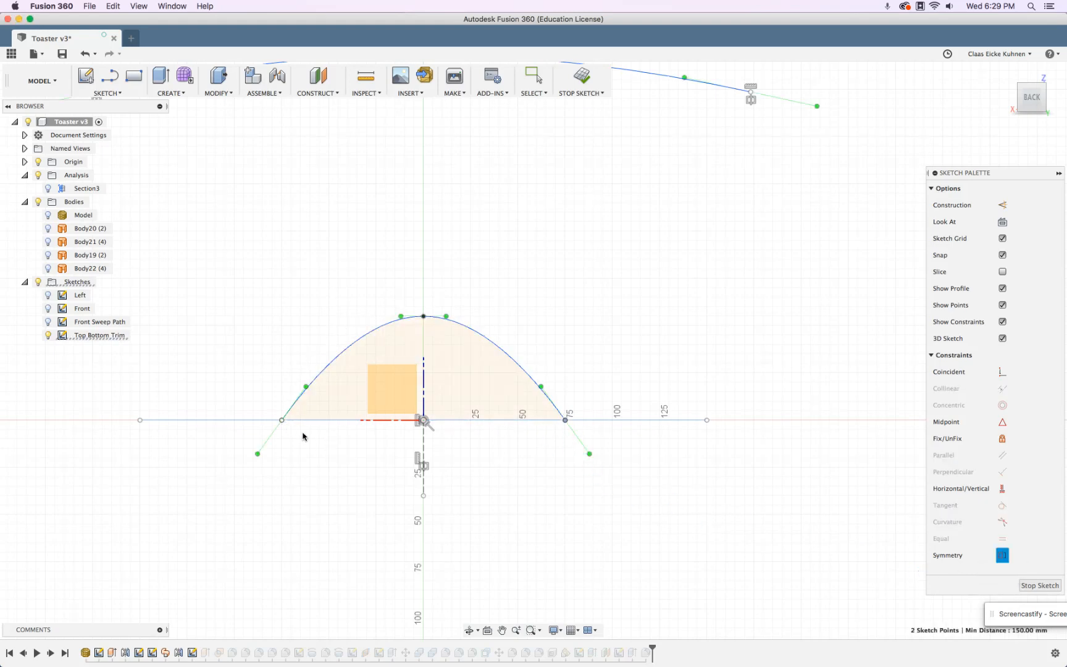
left_click(424, 480)
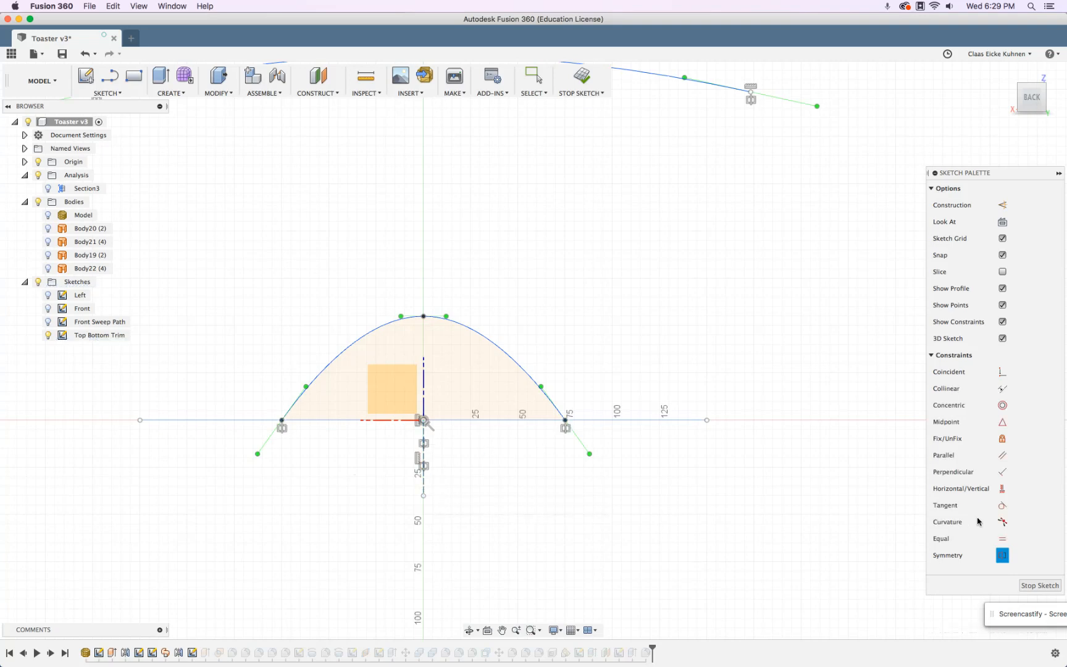
left_click(1002, 489)
left_click(423, 316)
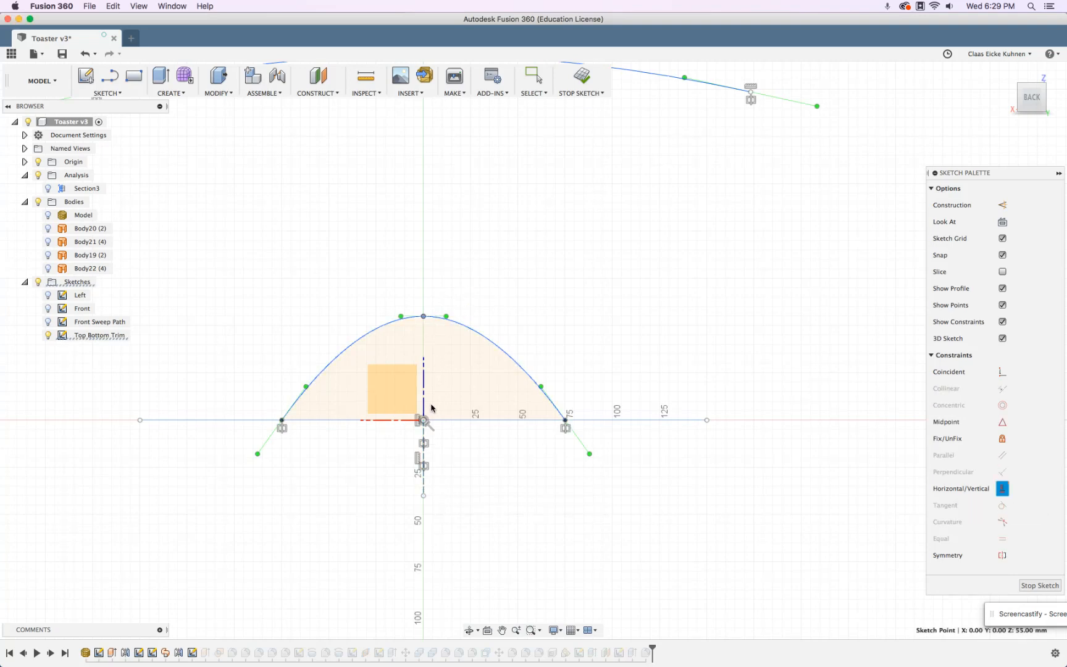
left_click(425, 421)
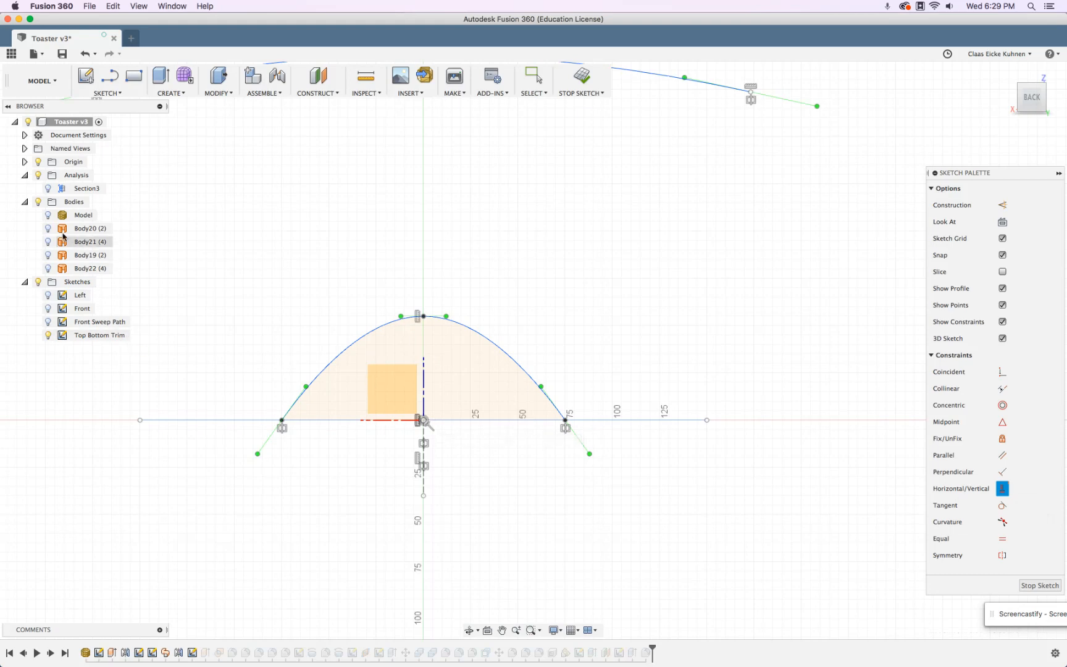
Show the mesh and lower the spline's middle point to about 15 mm above the base line, following the mesh's bottom arch.
left_click(49, 215)
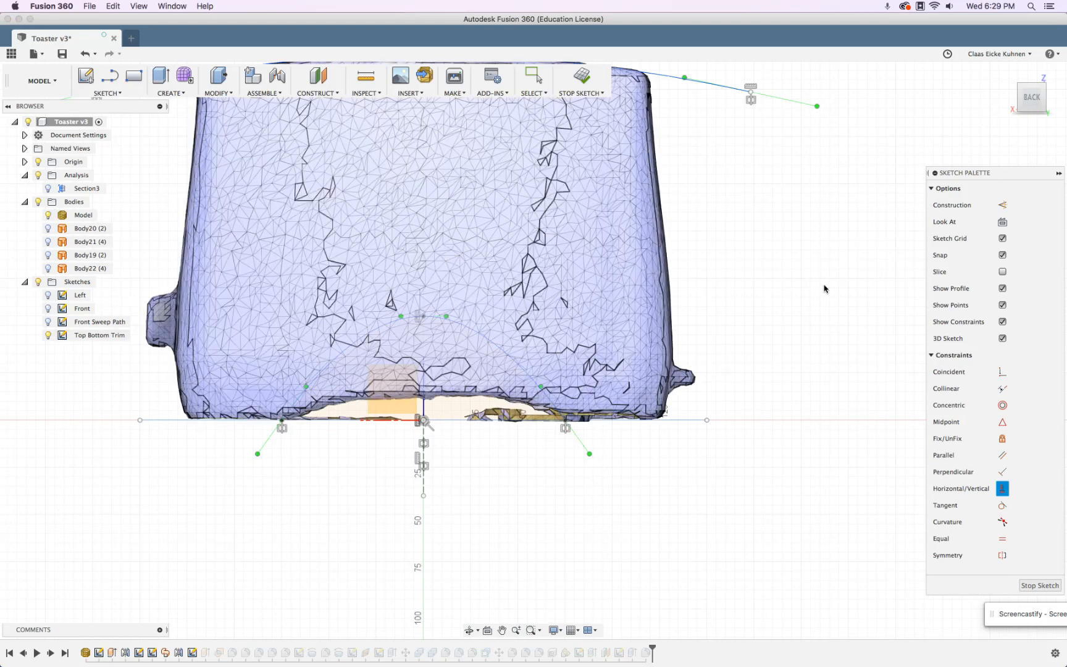
key("Escape")
left_click(48, 215)
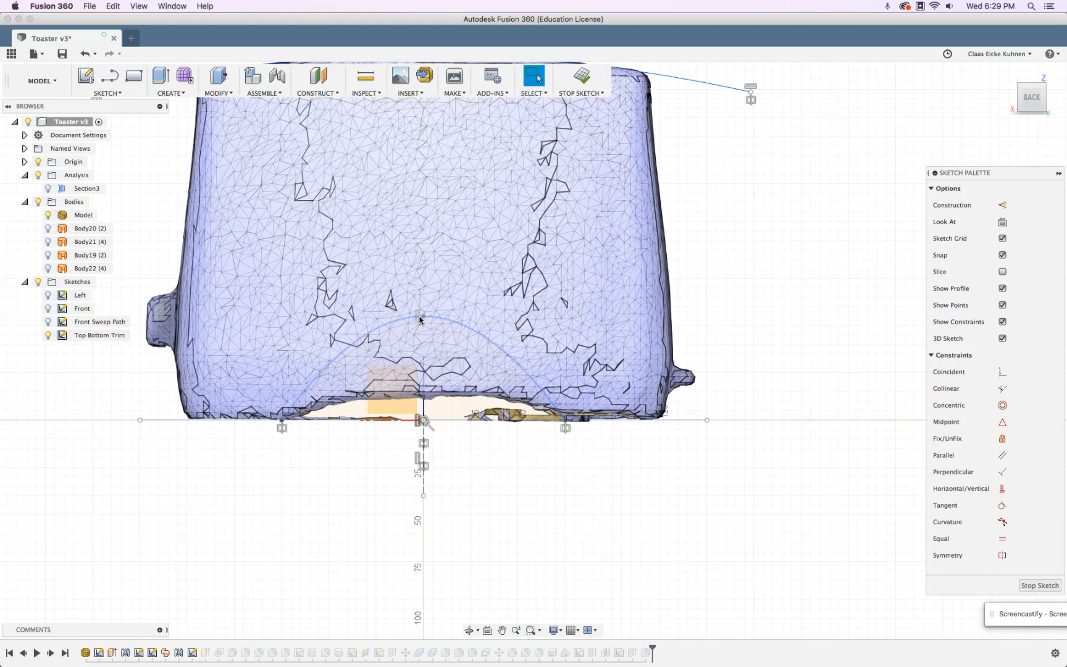
left_click(425, 322)
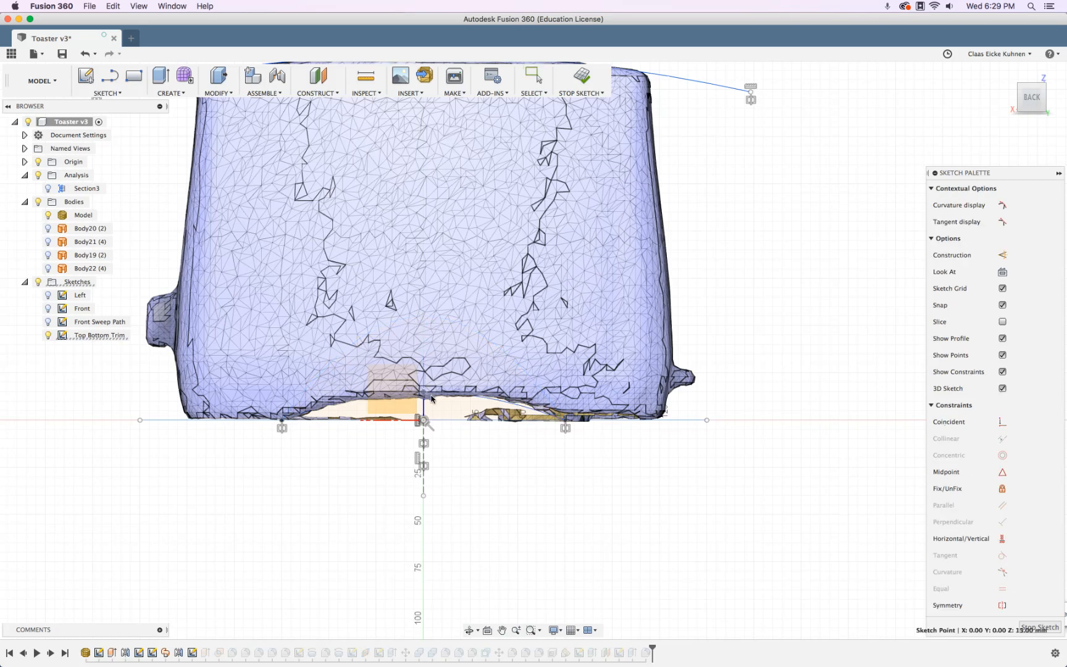
key("Escape")
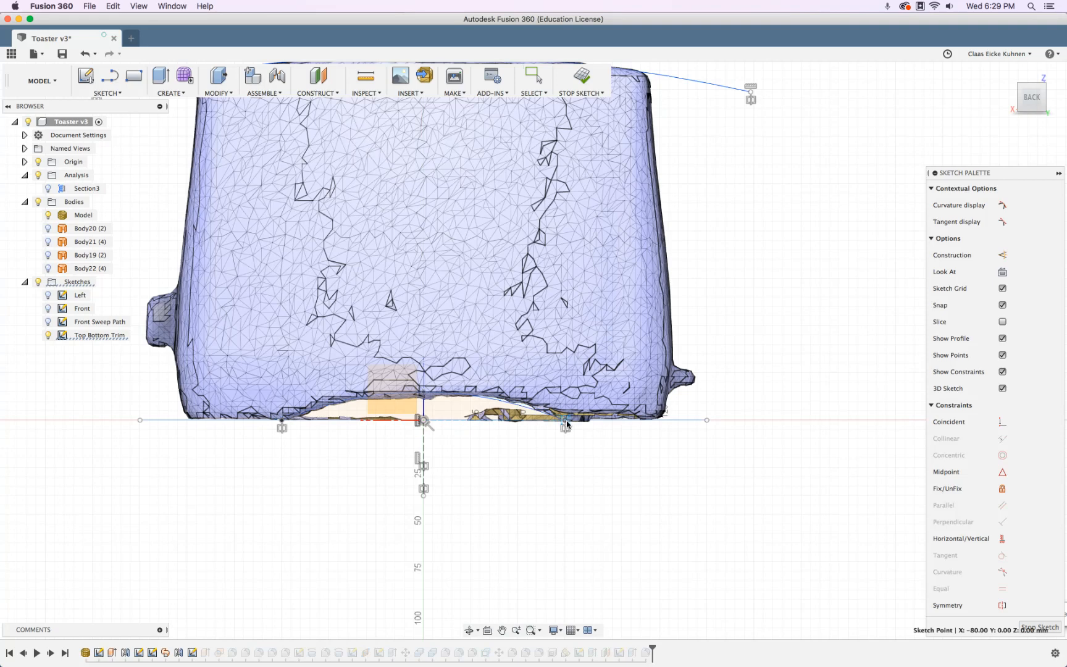
Compare the arch with the mesh underside by switching the mesh's visibility, and finish the sketch.
key("Escape")
left_click(48, 215)
left_click(49, 216)
left_click(48, 216)
left_click(48, 215)
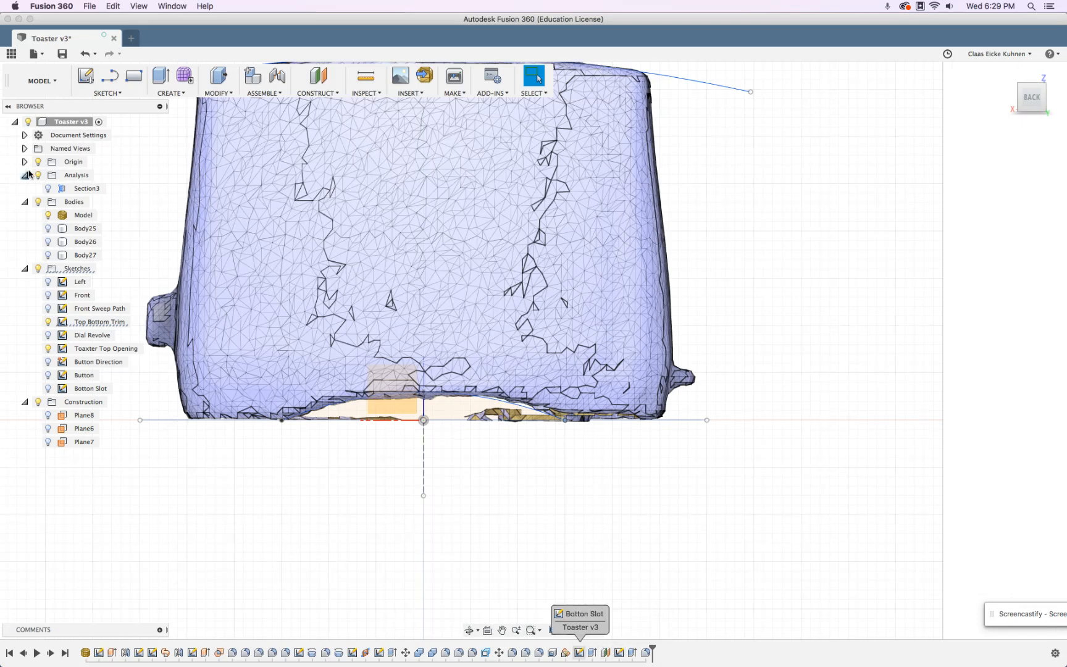
Hide the mesh and display the toaster shell Body25 with its open underside in view.
left_click(49, 215)
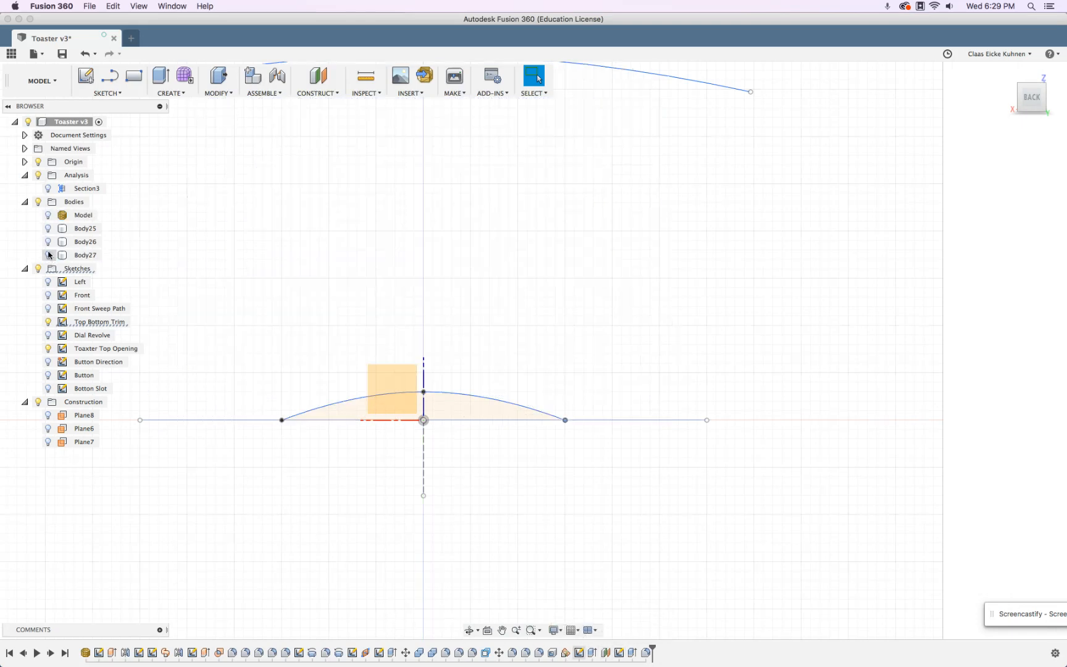
left_click(48, 241)
left_click(48, 242)
left_click(48, 229)
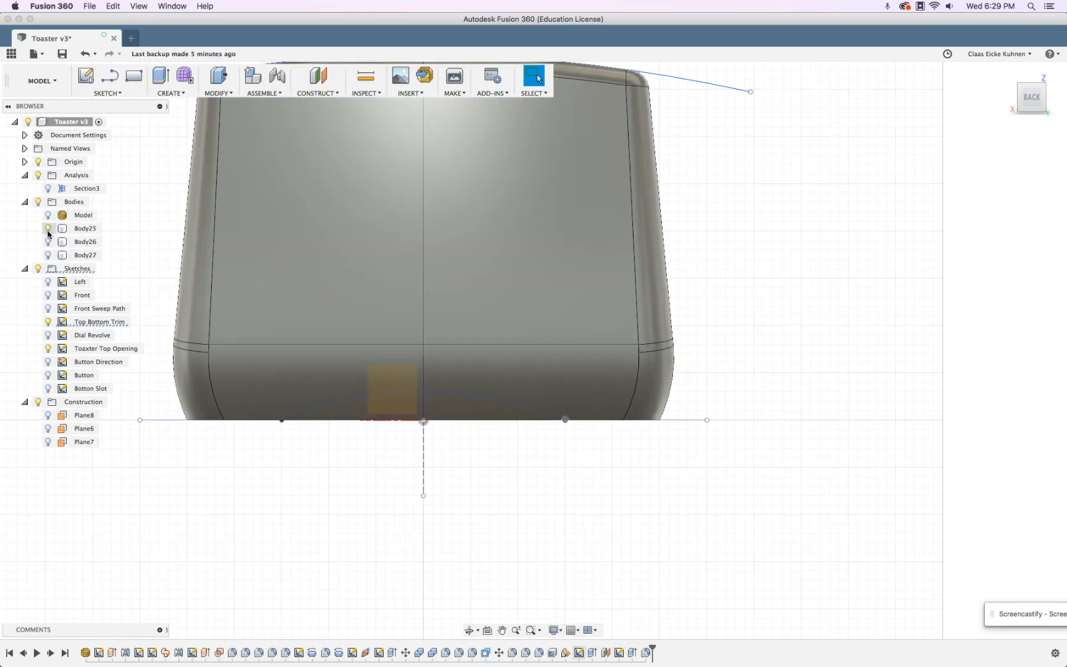
scroll(471, 475, "down", 2)
middle_click_drag(472, 474, 373, 435, "shift")
Cut the arch profile through the bottom of the shell with a symmetric extrusion, distance about 118.8 mm.
left_click(219, 93)
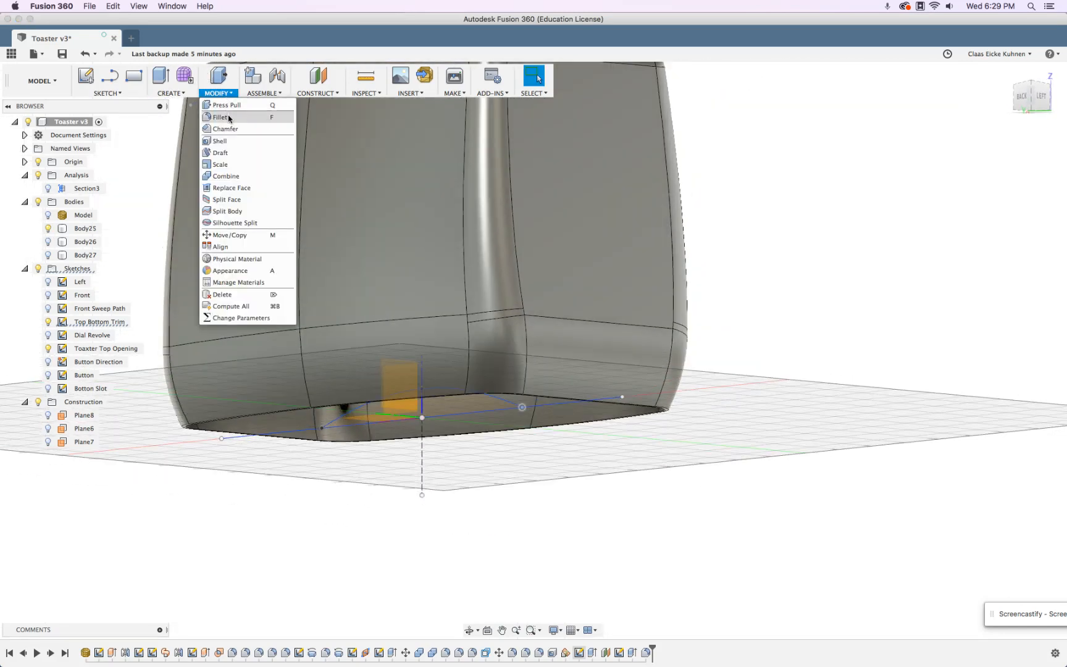
left_click(160, 76)
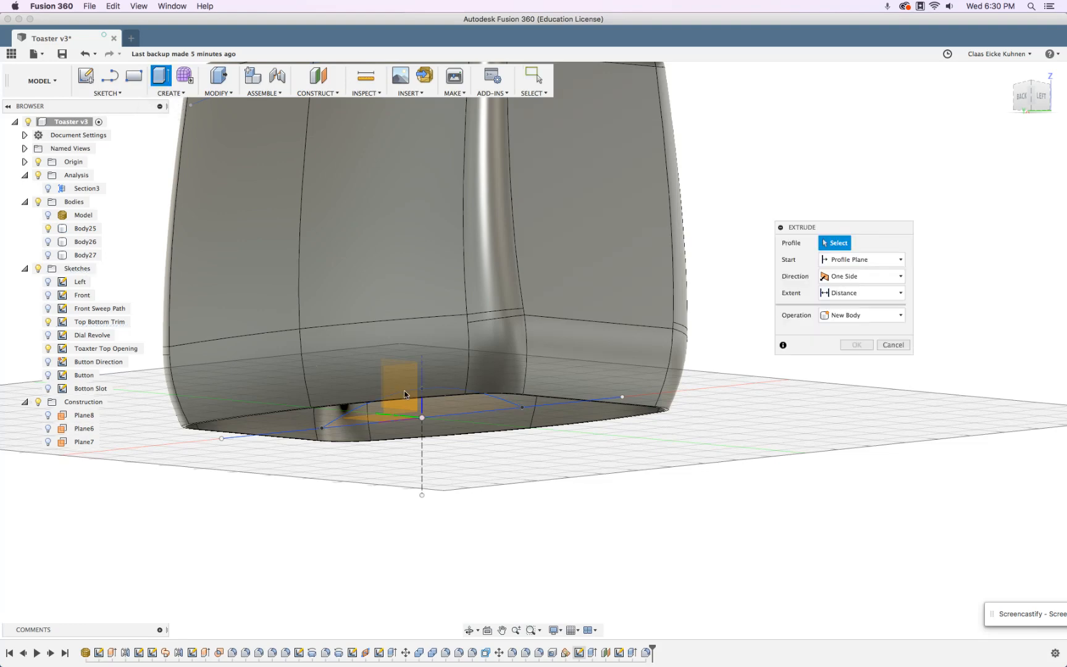
left_click(376, 417)
left_click_drag(415, 401, 537, 365)
left_click(864, 348)
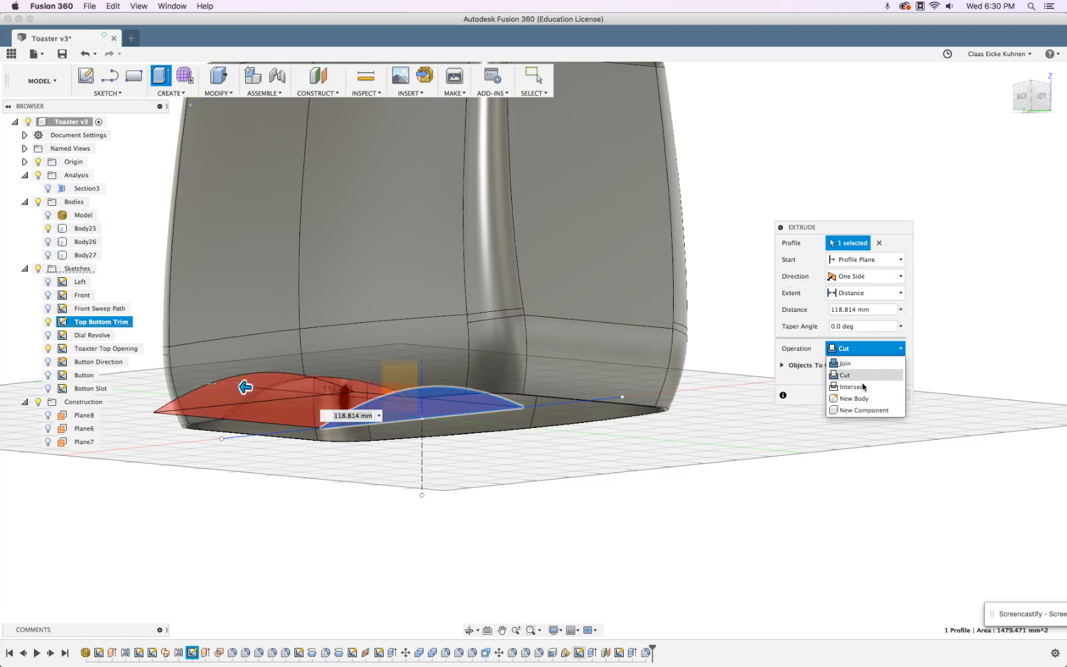
left_click(866, 277)
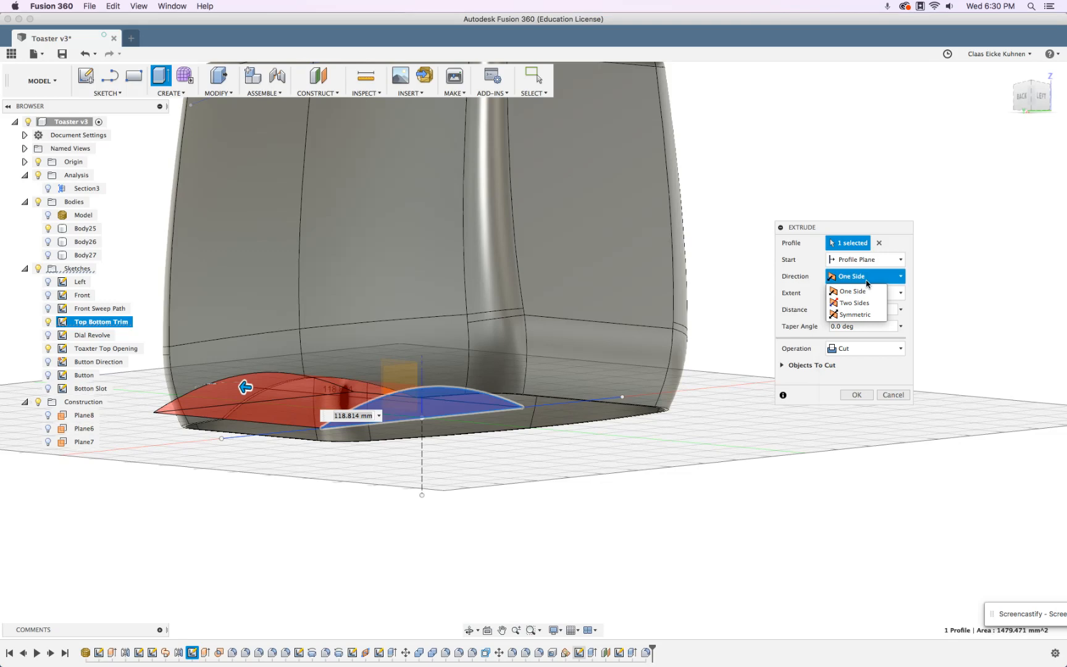
left_click(868, 314)
left_click(858, 395)
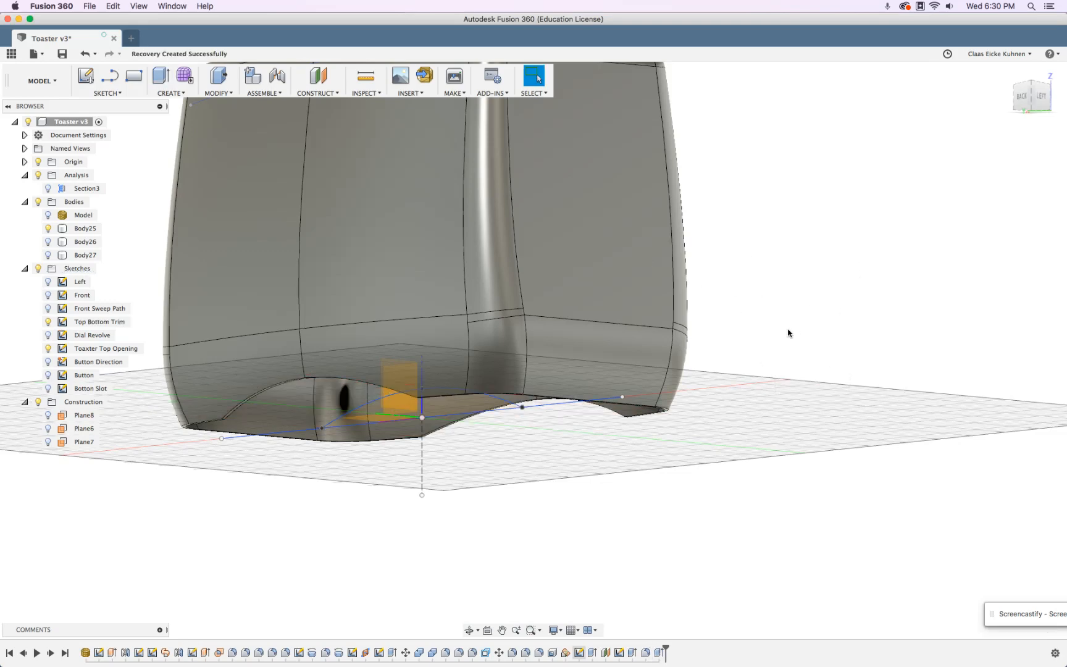
Show Body26 and Body27 together with the shell and inspect the toaster around the dial and the bottom cutout.
middle_click_drag(761, 319, 855, 329, "shift")
scroll(792, 321, "down", 3)
left_click(48, 255)
left_click(48, 242)
scroll(211, 302, "down", 3)
scroll(210, 303, "up", 3)
middle_click_drag(210, 302, 323, 367, "shift")
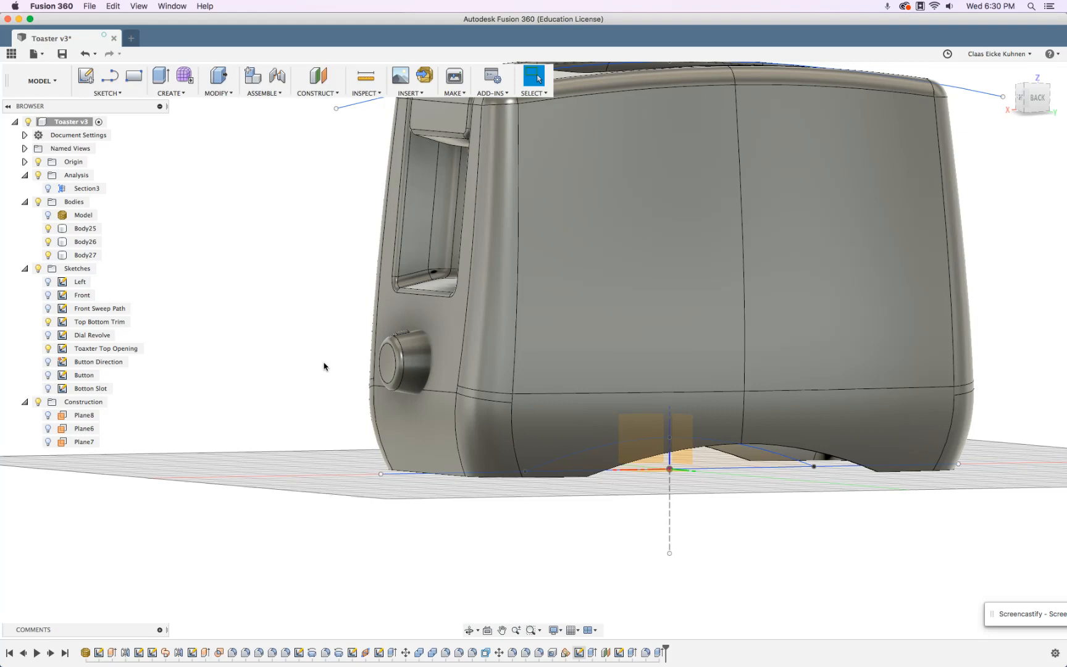
Split the dial body Body26 using the shell's curved lower face beneath the dial as the splitting tool, with the tool extended.
left_click(228, 94)
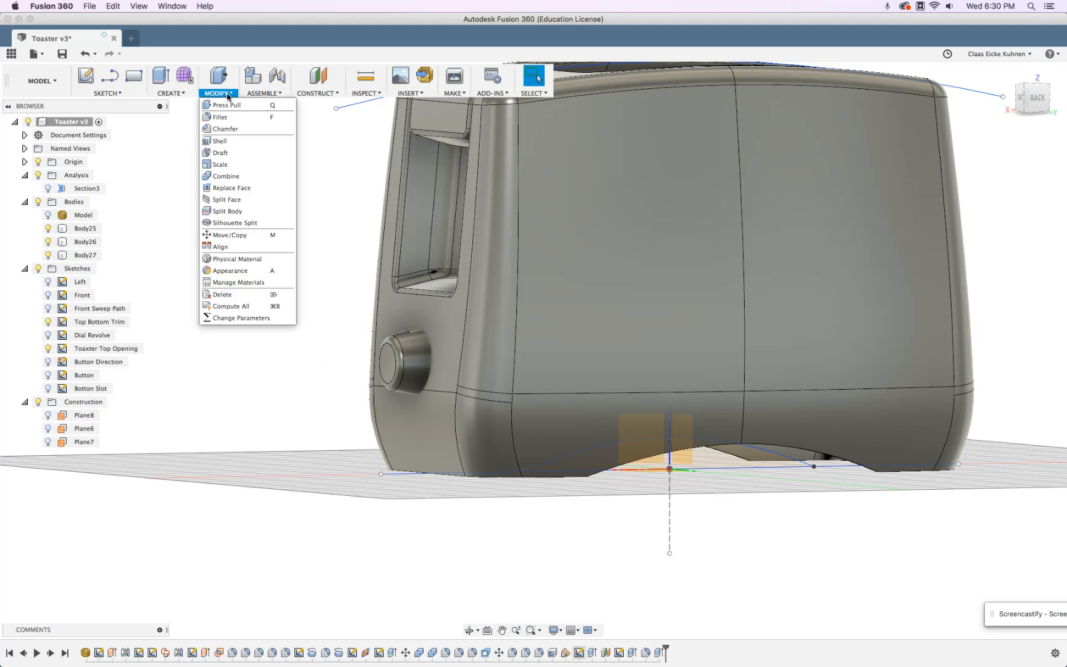
left_click(228, 212)
left_click(412, 363)
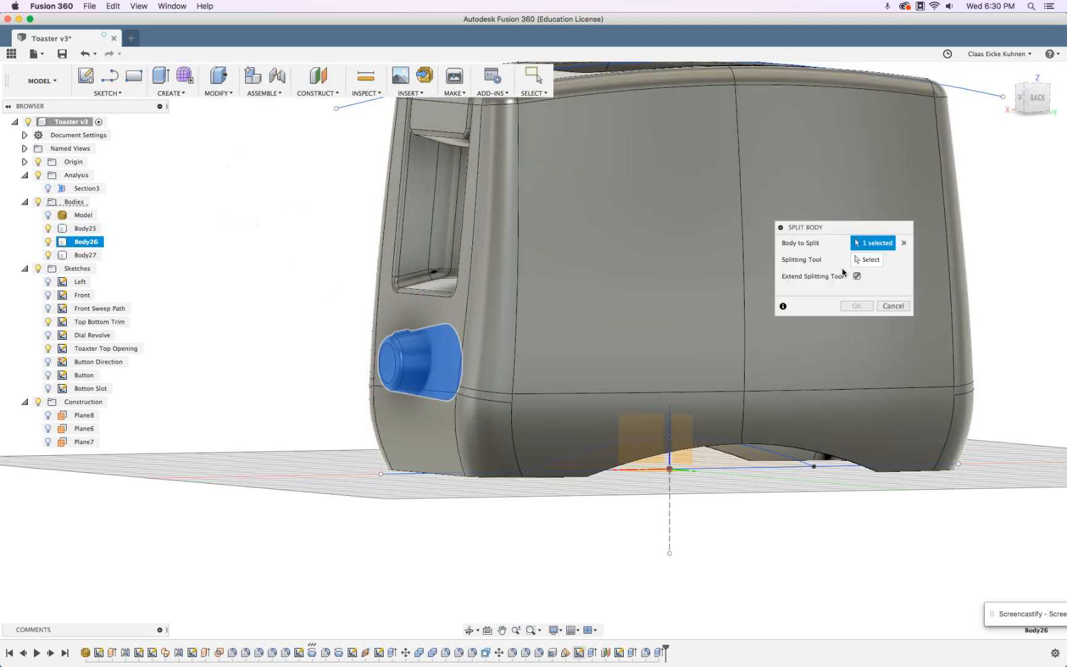
left_click(867, 260)
left_click(434, 317)
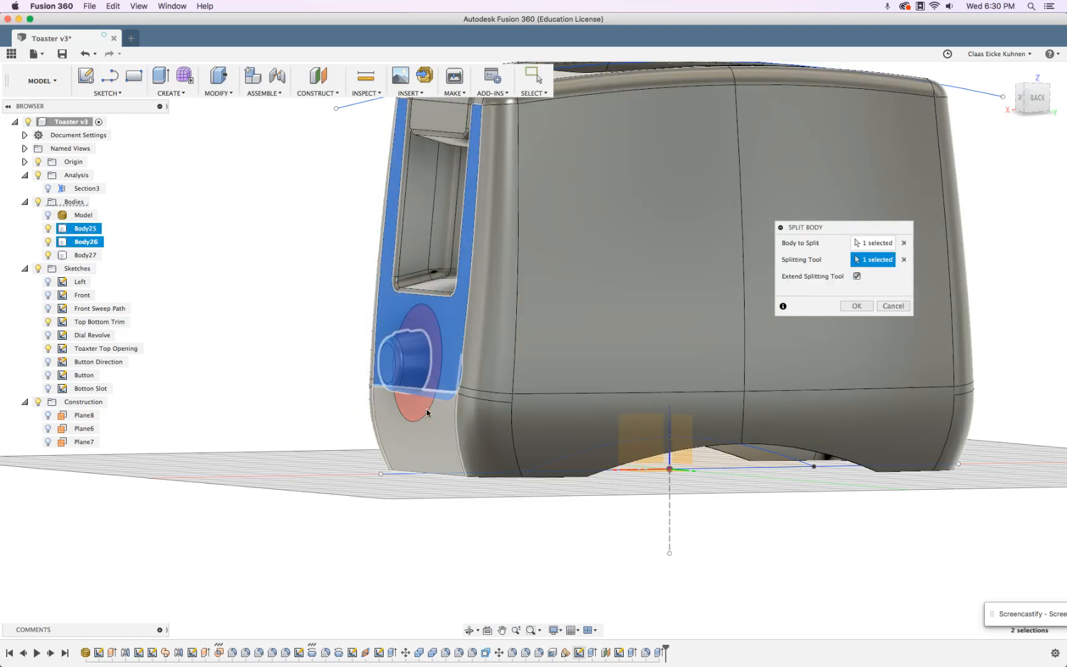
left_click(433, 428)
middle_click_drag(258, 362, 396, 310, "shift")
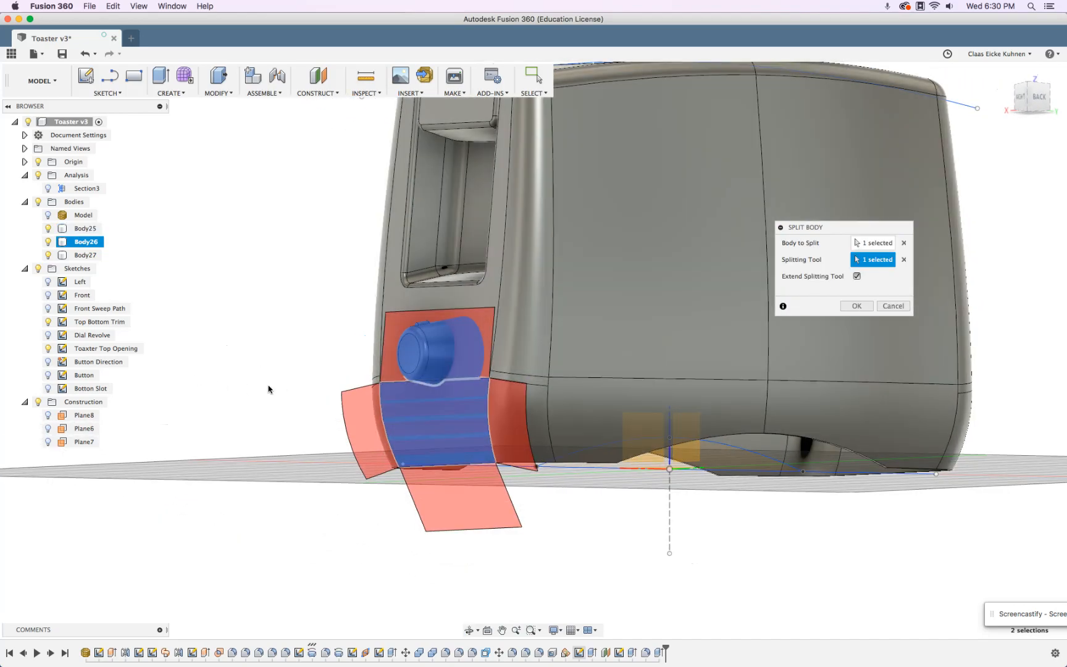
middle_click_drag(270, 388, 215, 373, "shift")
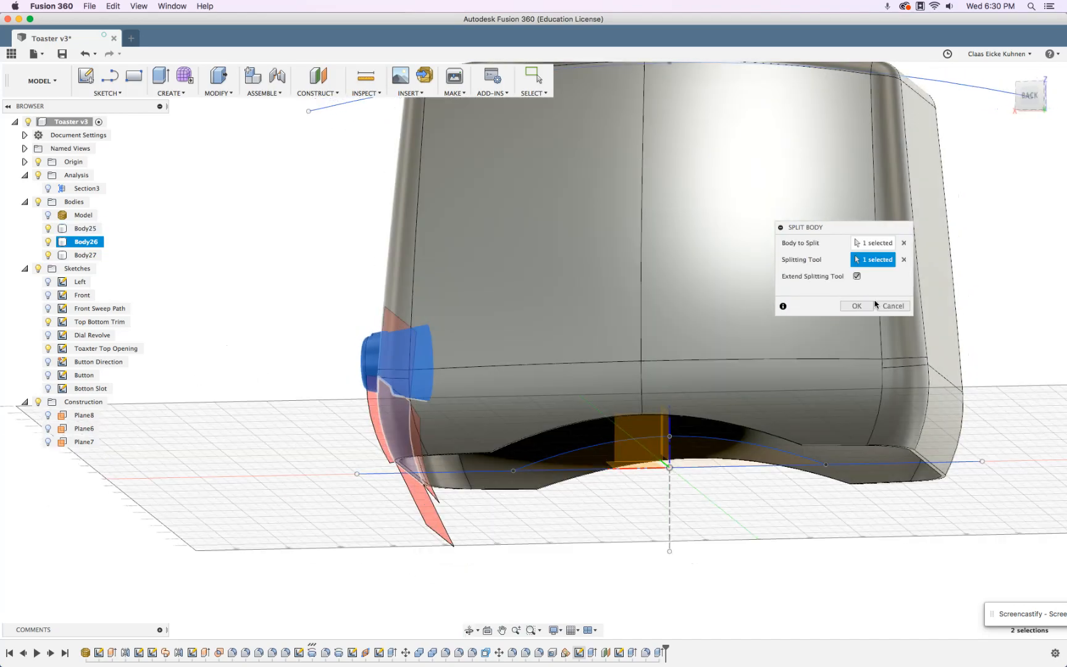
left_click(868, 308)
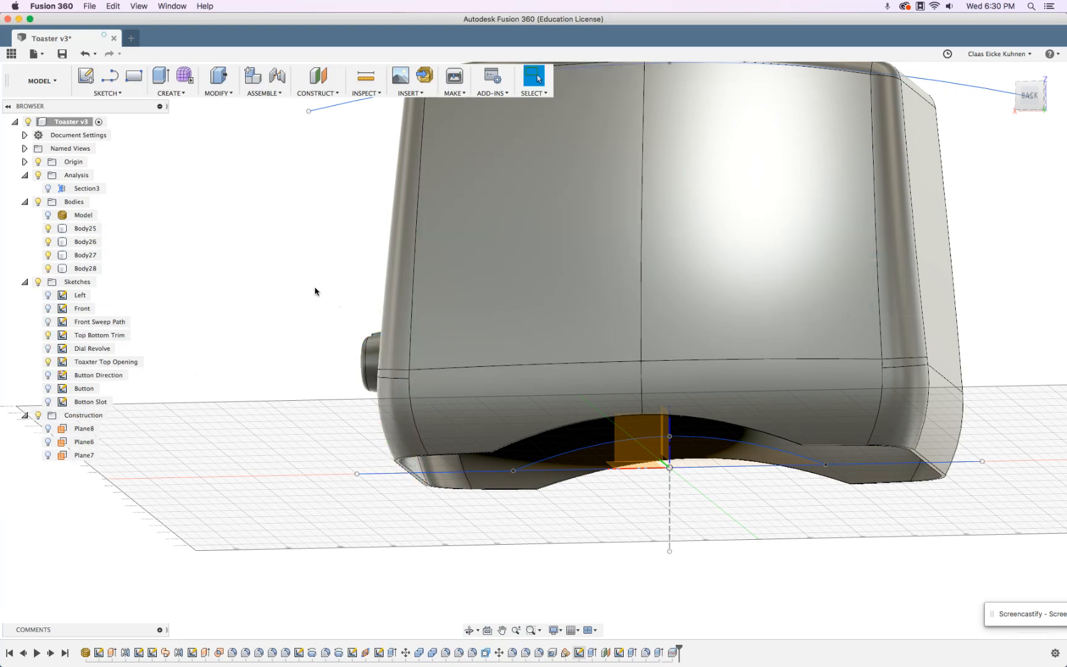
Delete the split feature that divided the dial body from the design history.
left_click(89, 254)
left_click(91, 242)
middle_click_drag(93, 246, 240, 279, "shift")
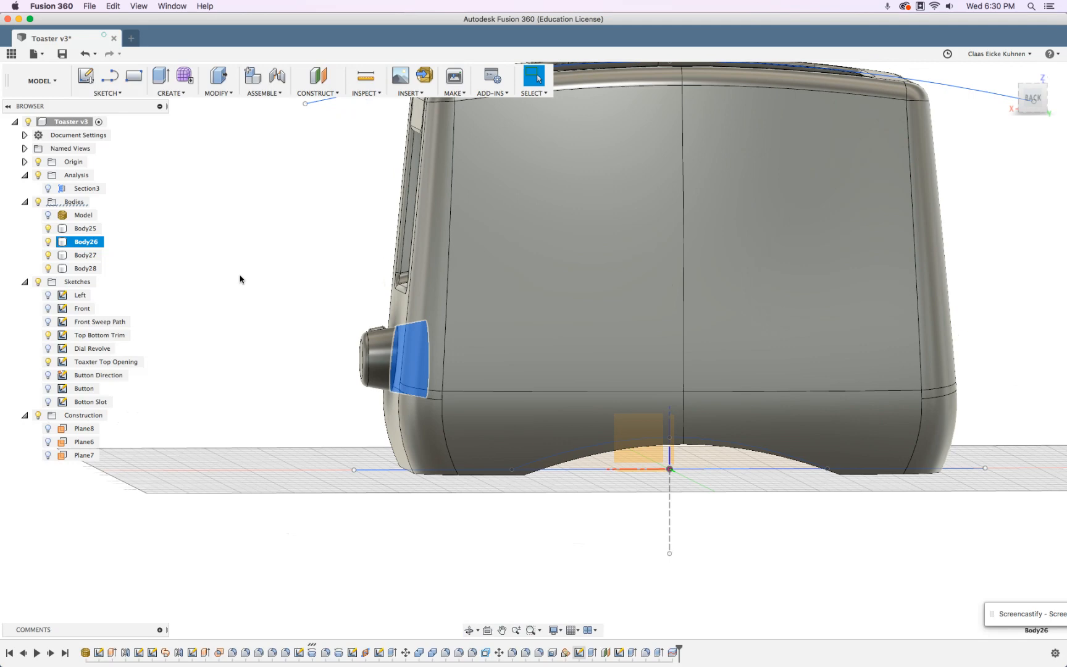
left_click(613, 591)
left_click(674, 653)
left_click(659, 652, "shift")
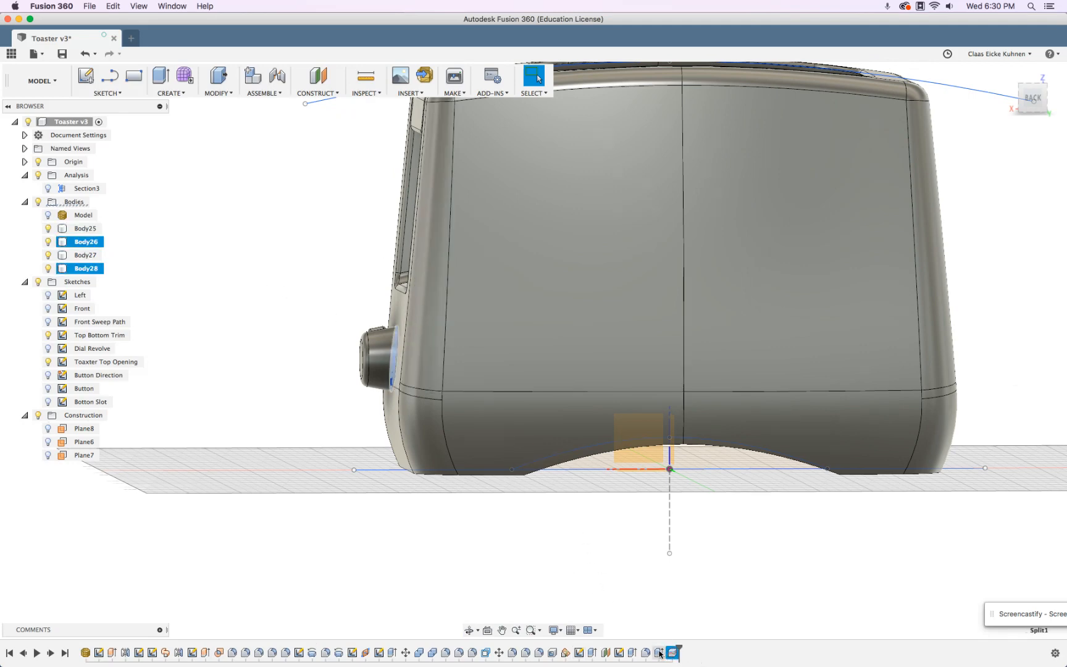
left_click(400, 496)
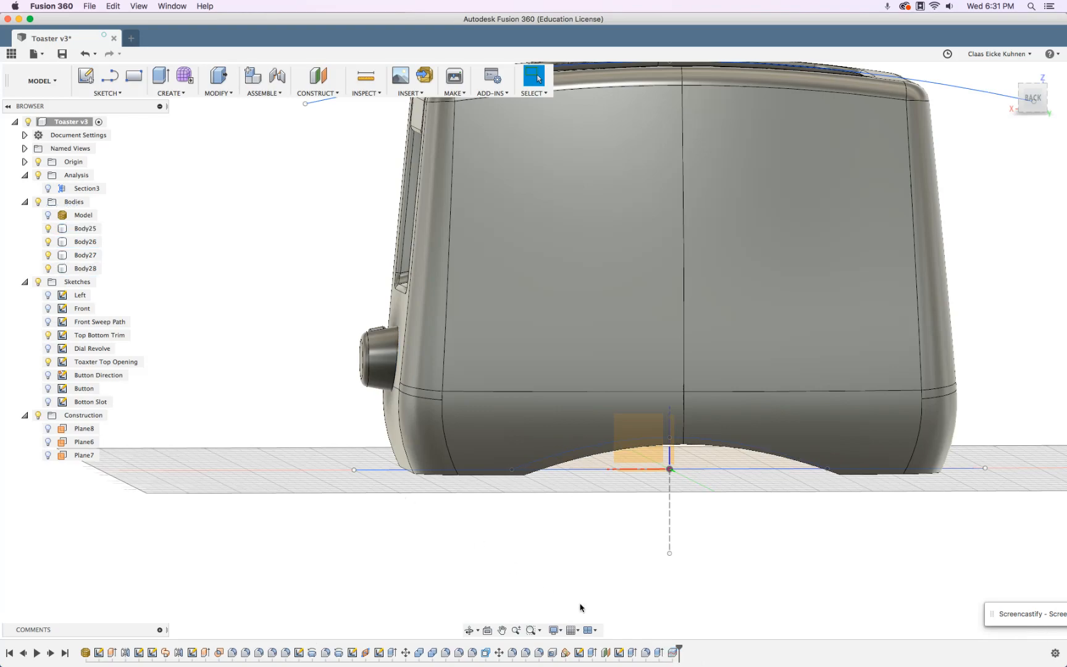
left_click(674, 652)
key("Delete")
middle_click_drag(318, 452, 398, 473, "shift")
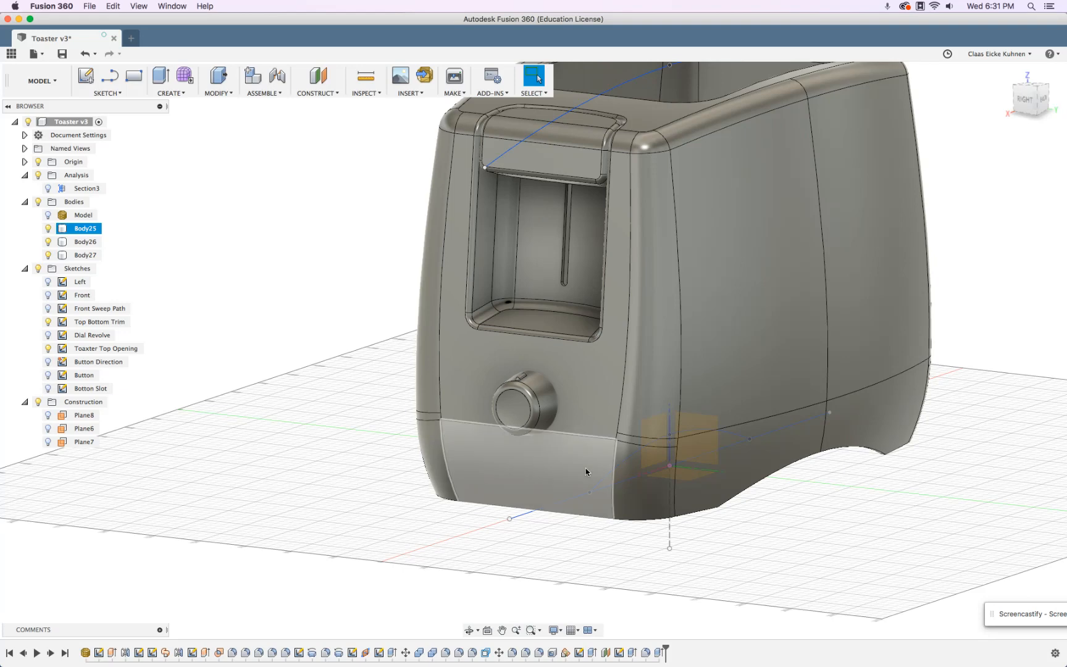
left_click(268, 288)
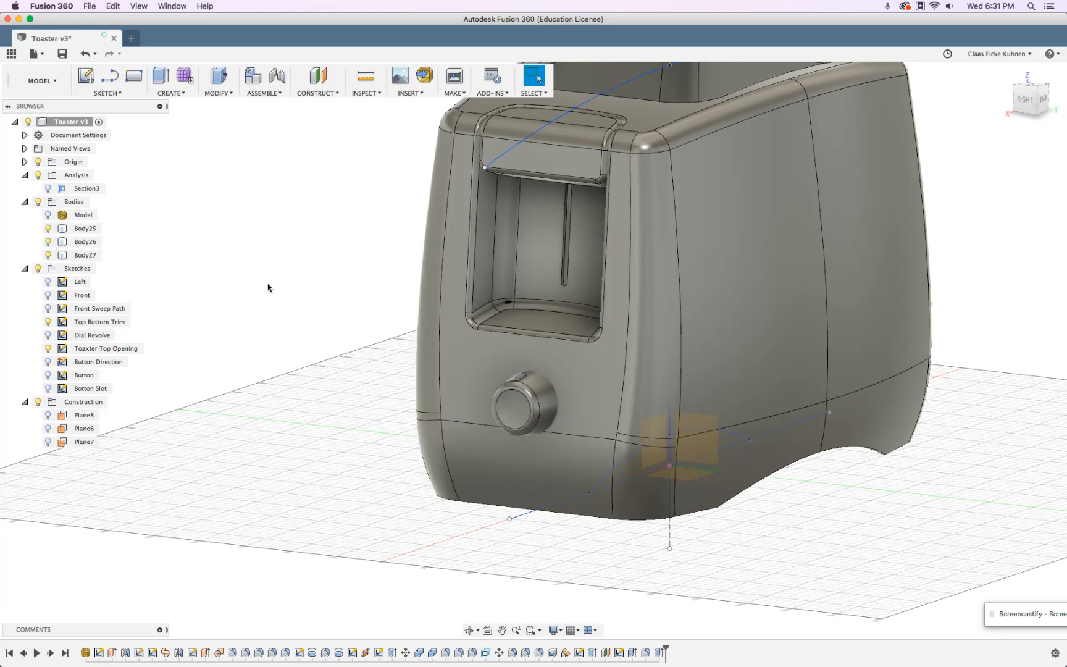
Cut the dial body Body26 out of the toaster shell Body25 with Combine, keeping the tool body.
left_click(221, 94)
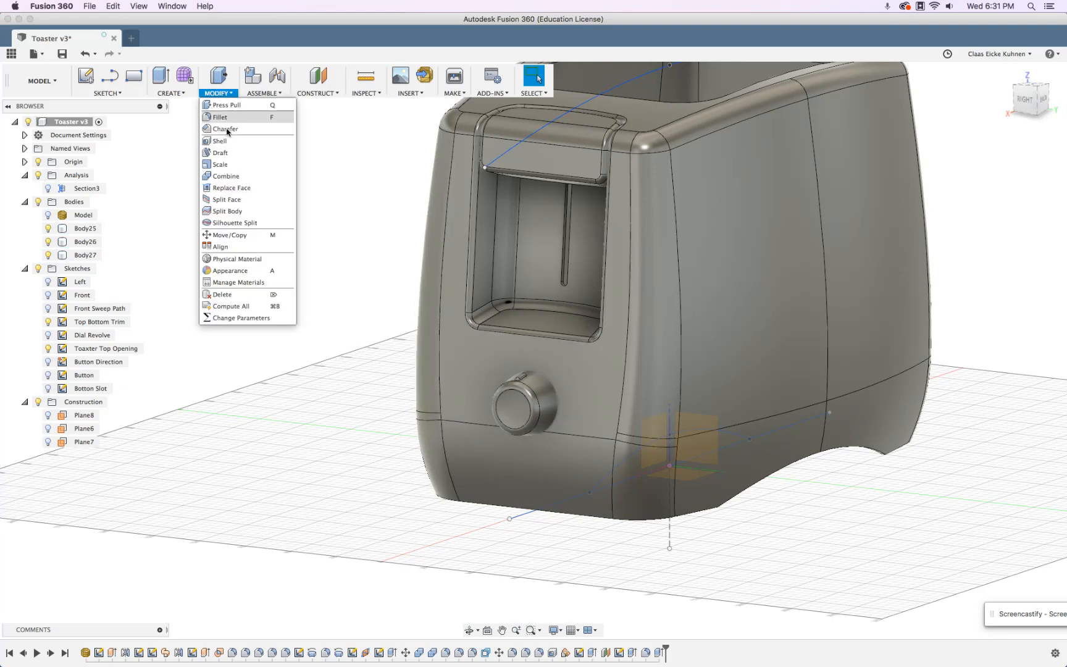
left_click(226, 176)
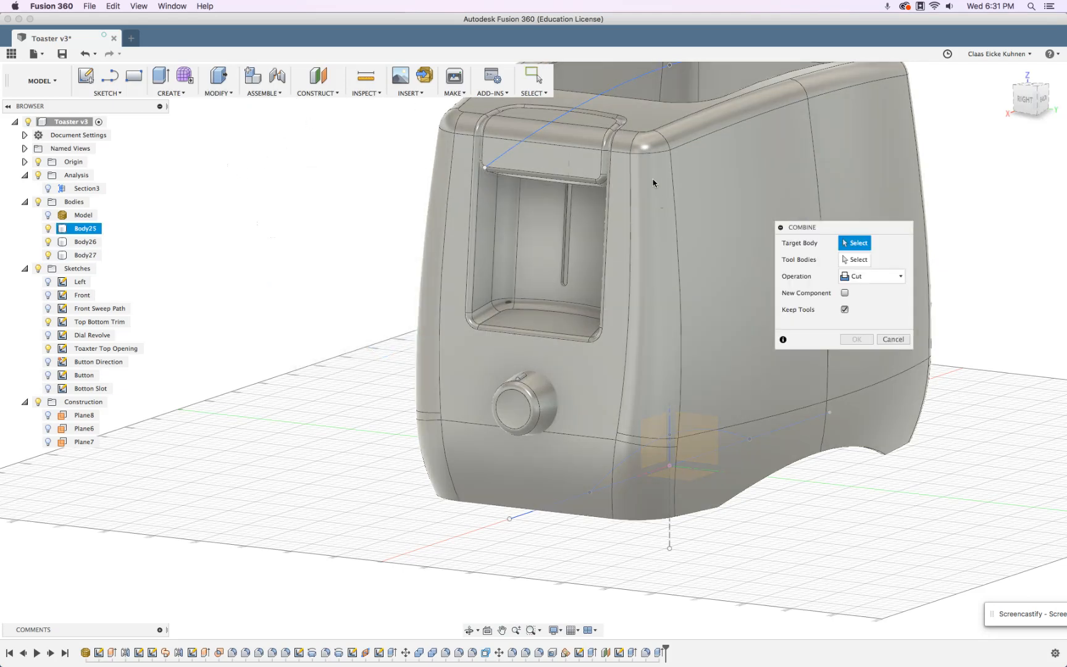
left_click(570, 469)
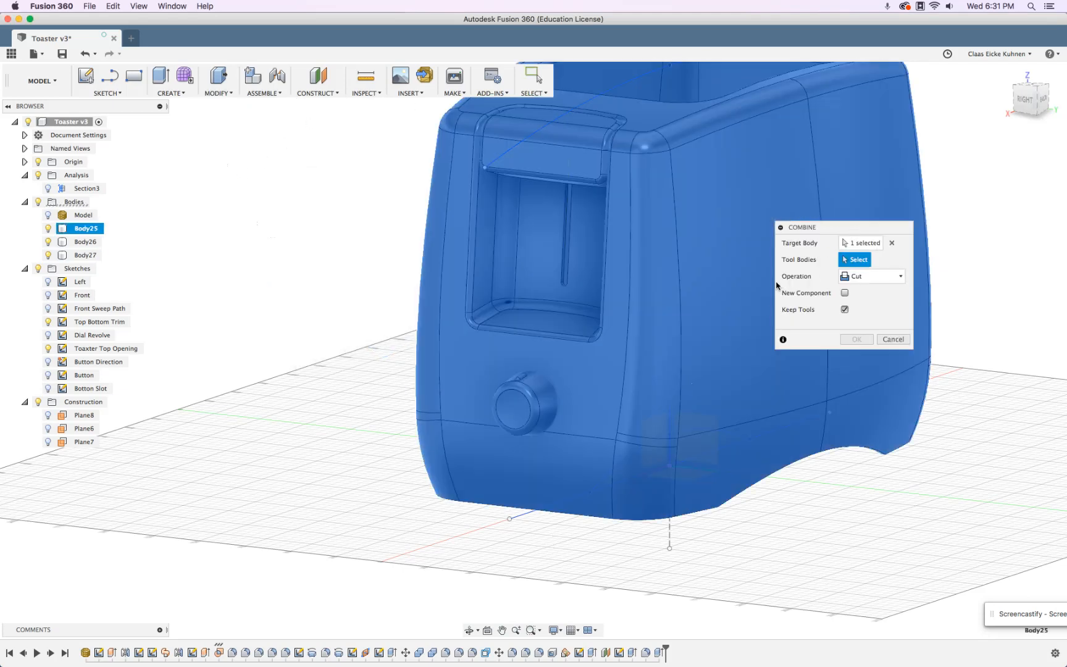
left_click(537, 401)
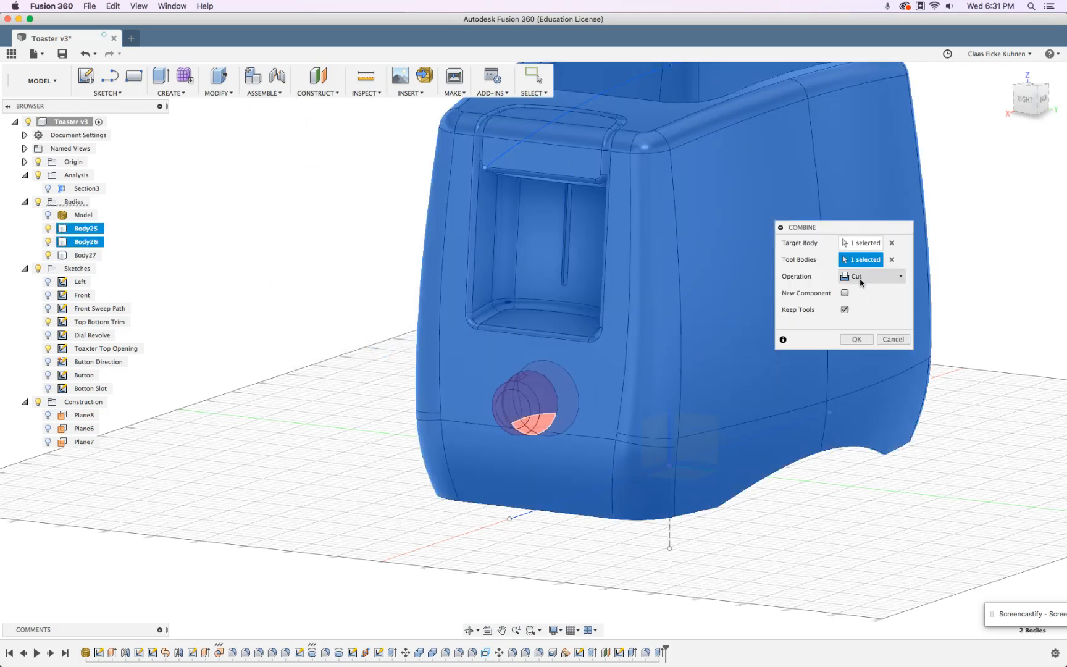
key("Return")
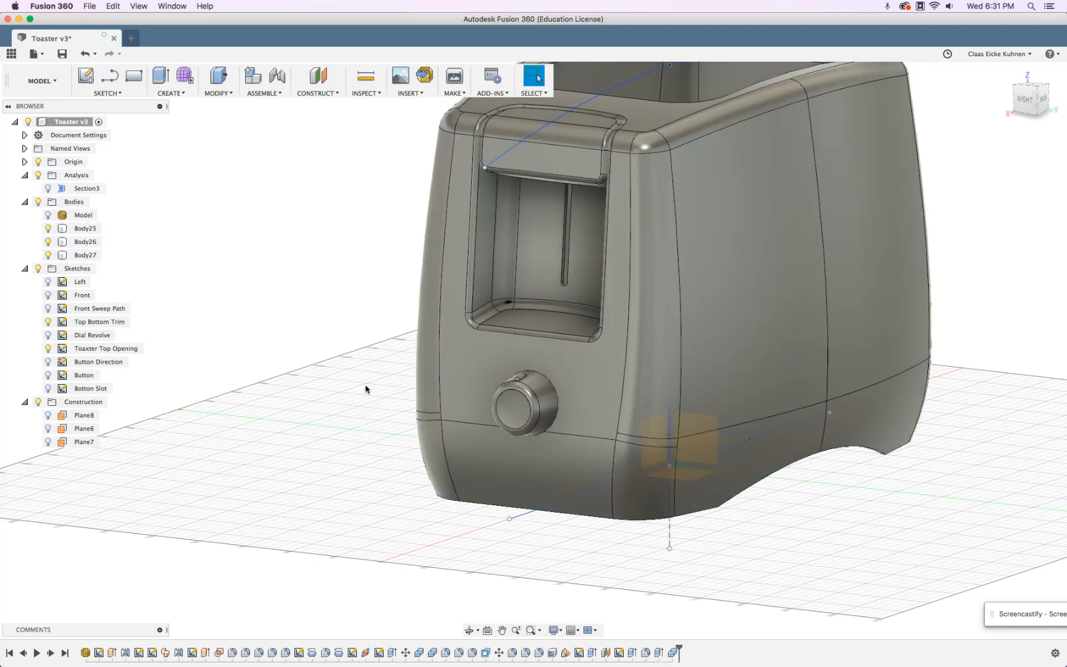
Hide Body26 and fillet the front edge of the dial hole in the shell with a 1 mm constant radius.
left_click(48, 242)
left_click(48, 242)
left_click(48, 242)
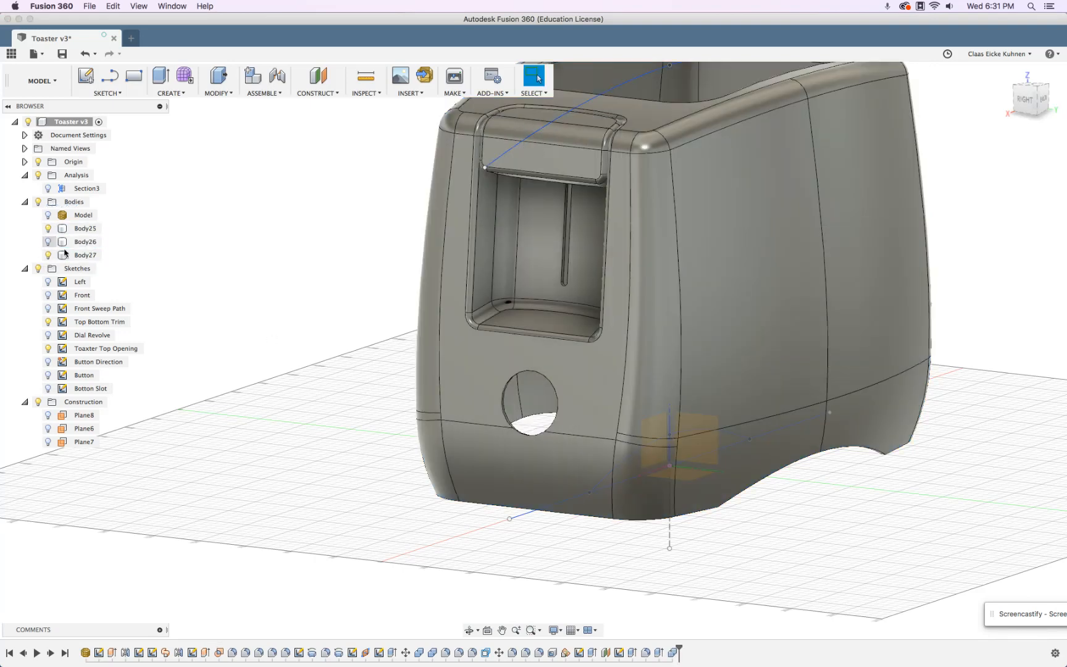
left_click(219, 93)
left_click(223, 118)
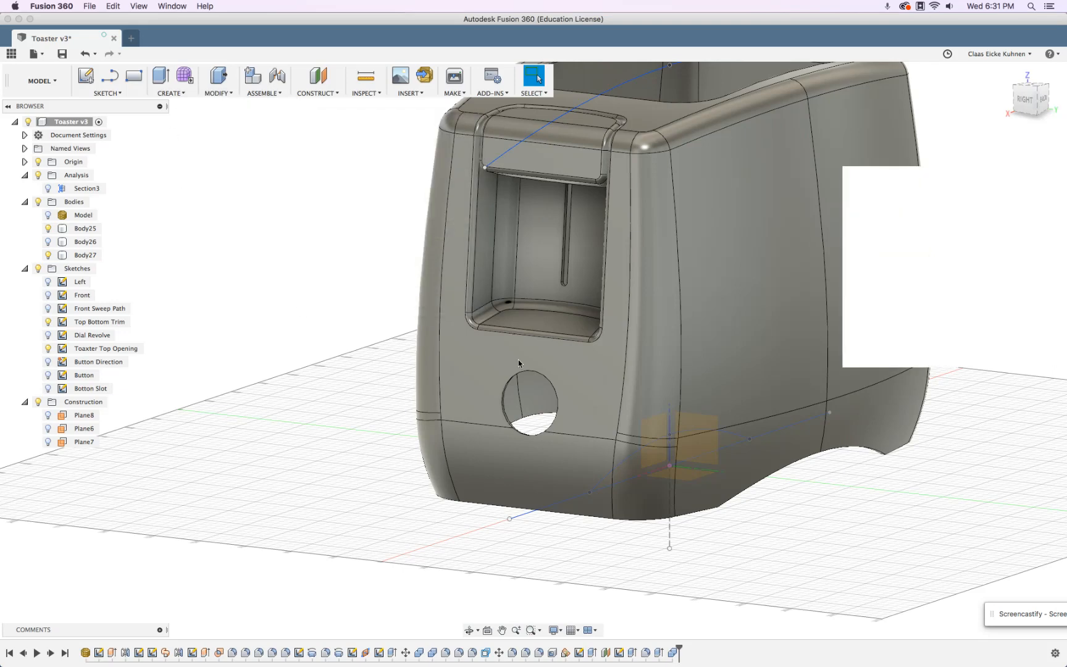
scroll(548, 371, "up", 3)
scroll(548, 371, "up", 3)
left_click(526, 378)
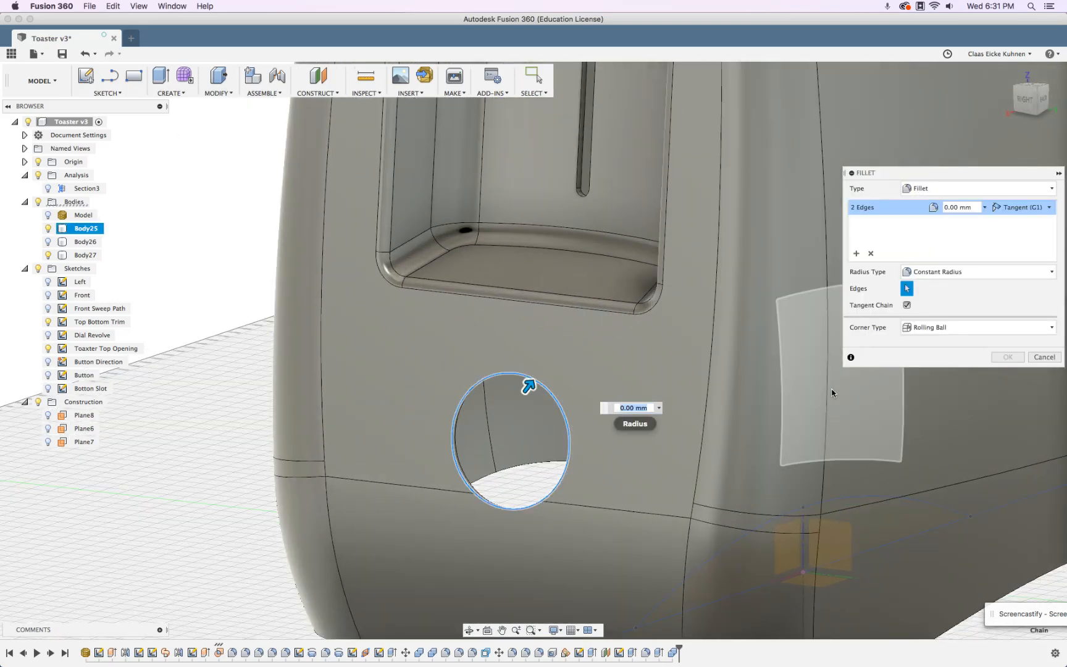
type("1")
key("Return")
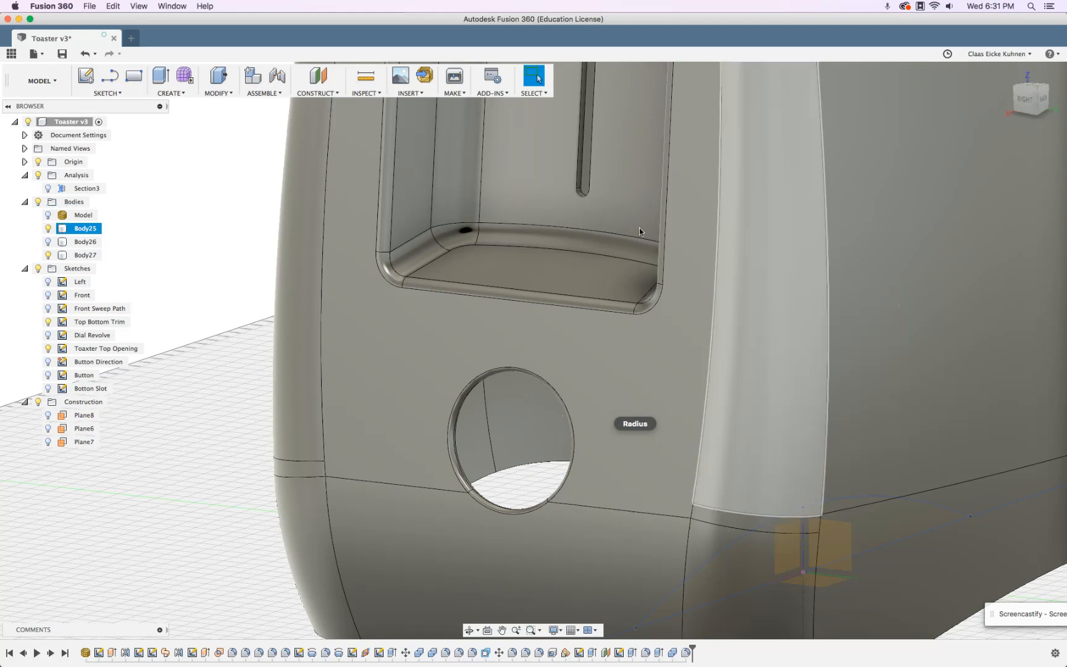
Show Body26 again and reduce the dial hole's fillet radius to 0.5 mm.
left_click(48, 241)
middle_click_drag(185, 487, 229, 462, "shift")
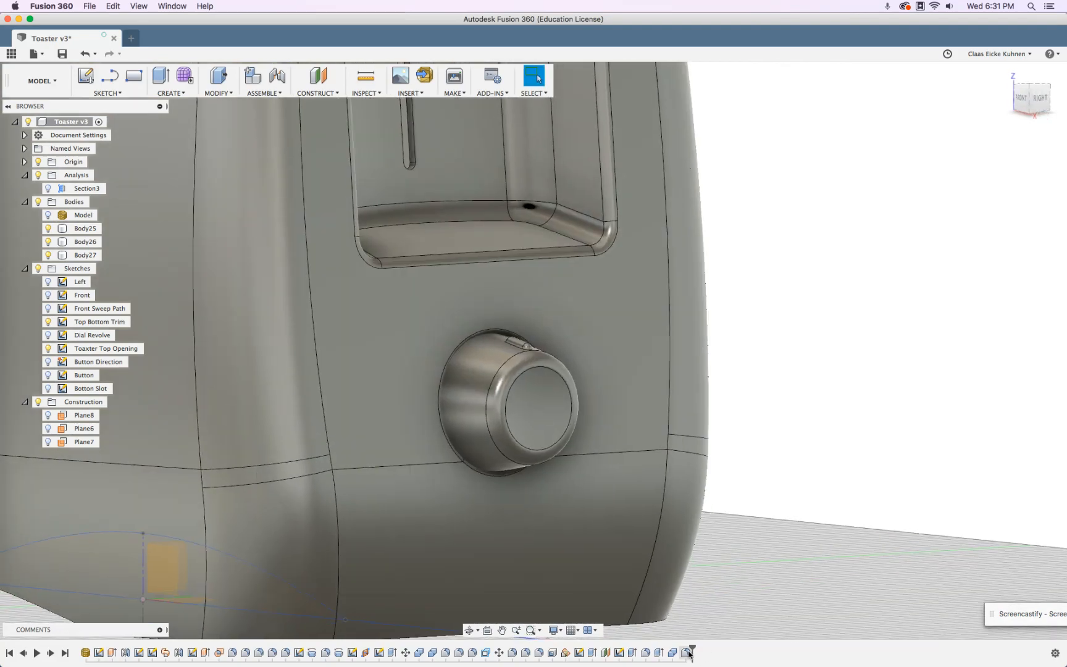
right_click(690, 653)
left_click(720, 568)
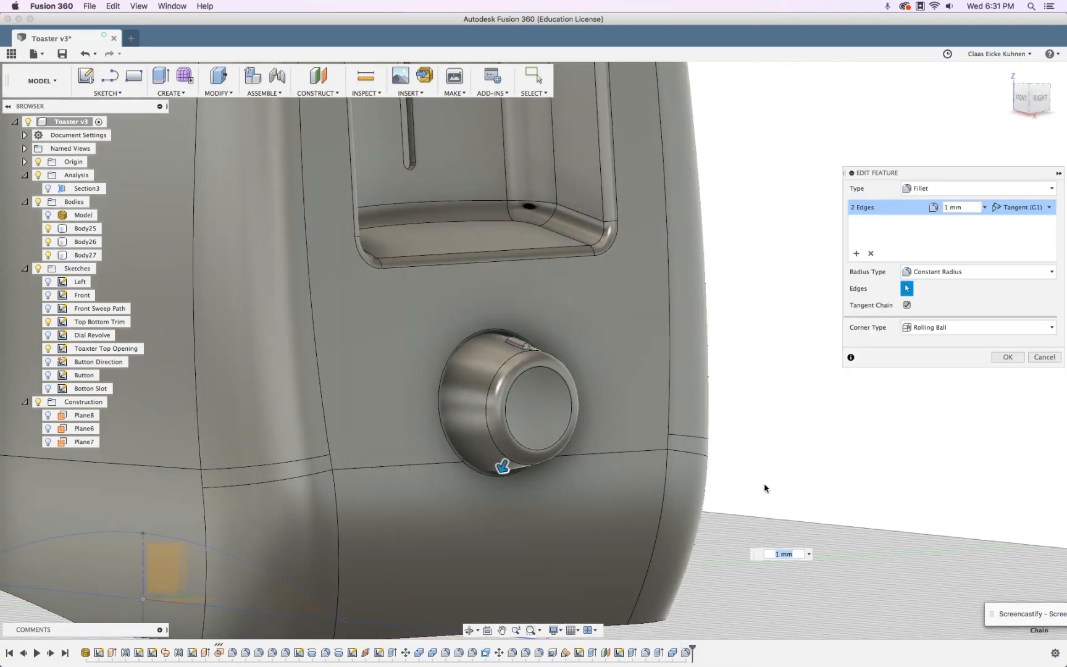
type(".5")
key("Return")
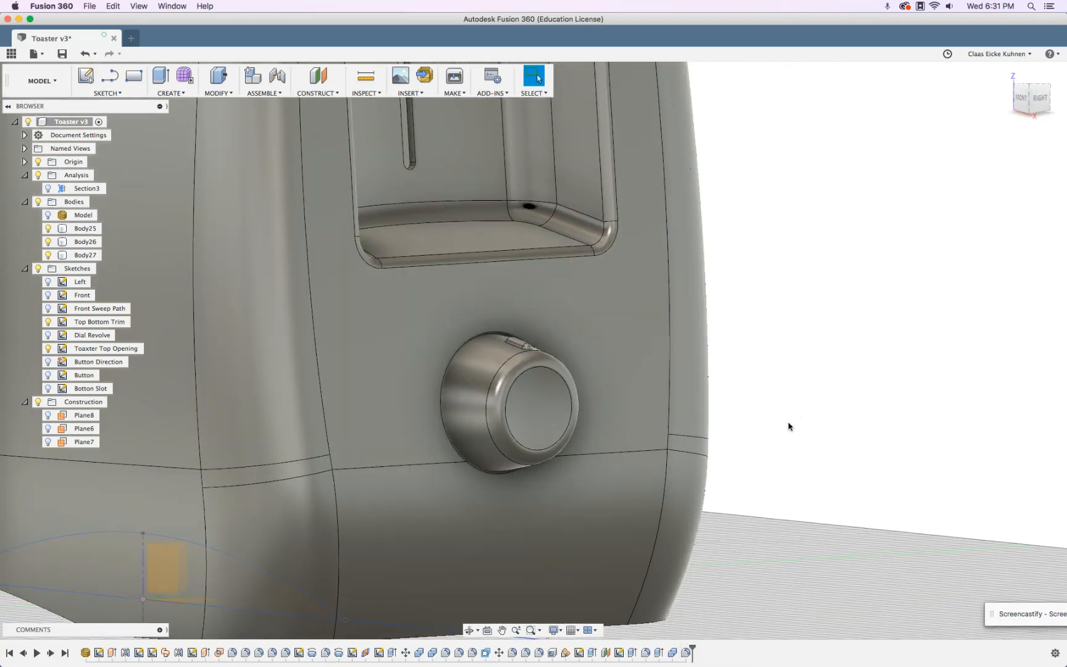
Inspect the finished toaster from all around, including the dial, the top opening and the arched bottom cutout.
middle_click_drag(730, 258, 244, 536, "shift")
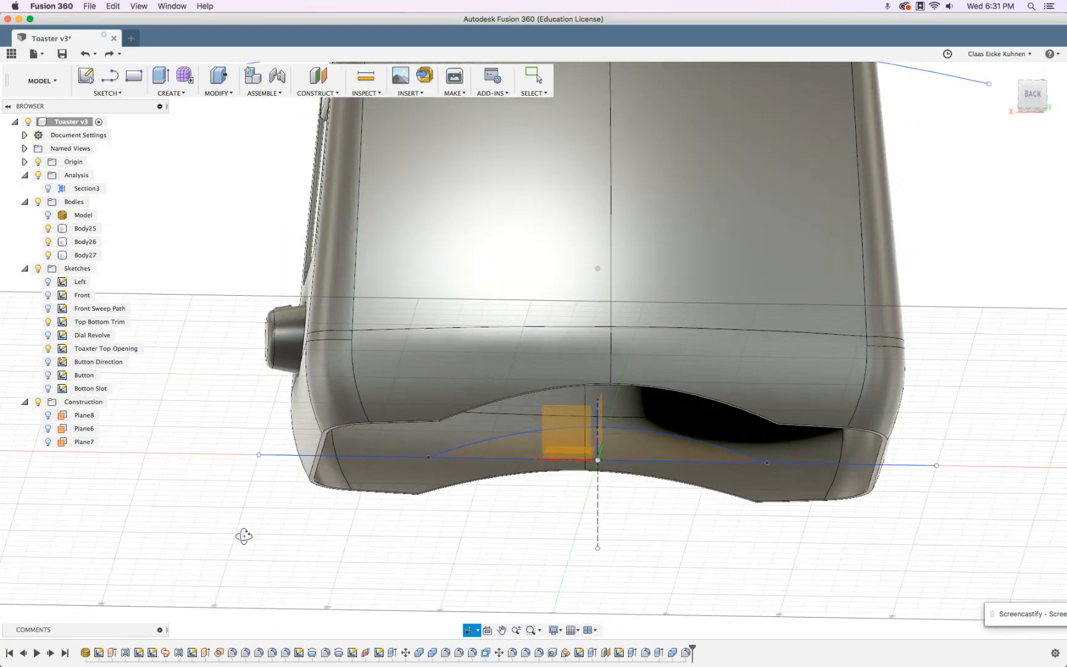
left_click_drag(244, 536, 272, 579)
middle_click_drag(272, 580, 265, 570, "shift")
scroll(265, 570, "down", 3)
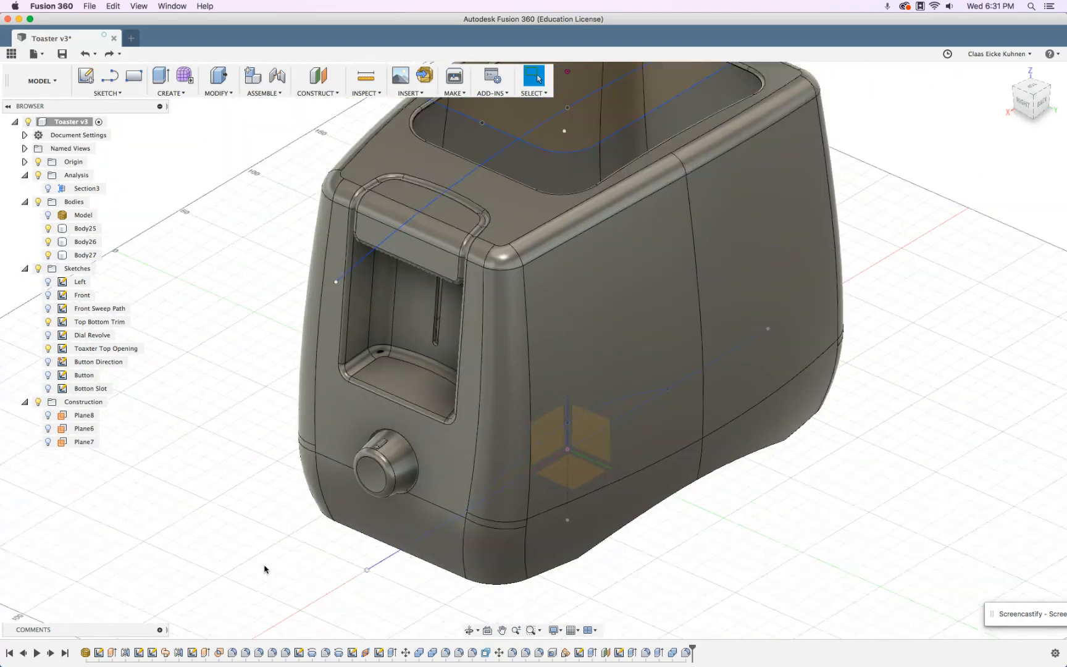
middle_click_drag(841, 424, 911, 495, "shift")
key("Escape")
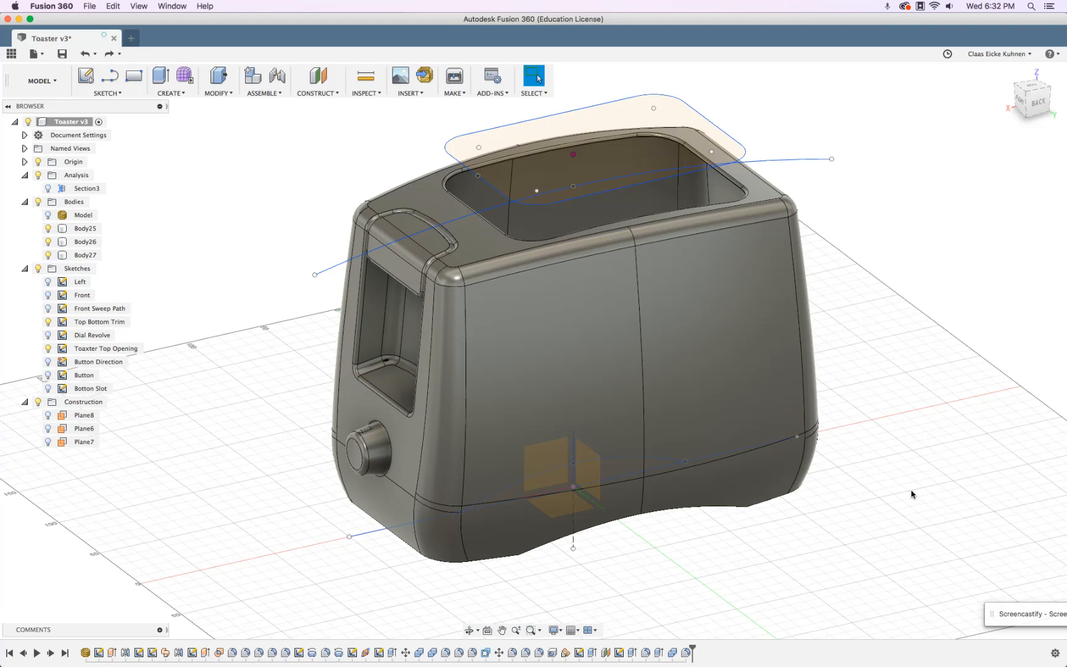
middle_click_drag(938, 266, 929, 300, "shift")
middle_click_drag(906, 517, 739, 528, "shift")
middle_click_drag(820, 469, 809, 529, "shift")
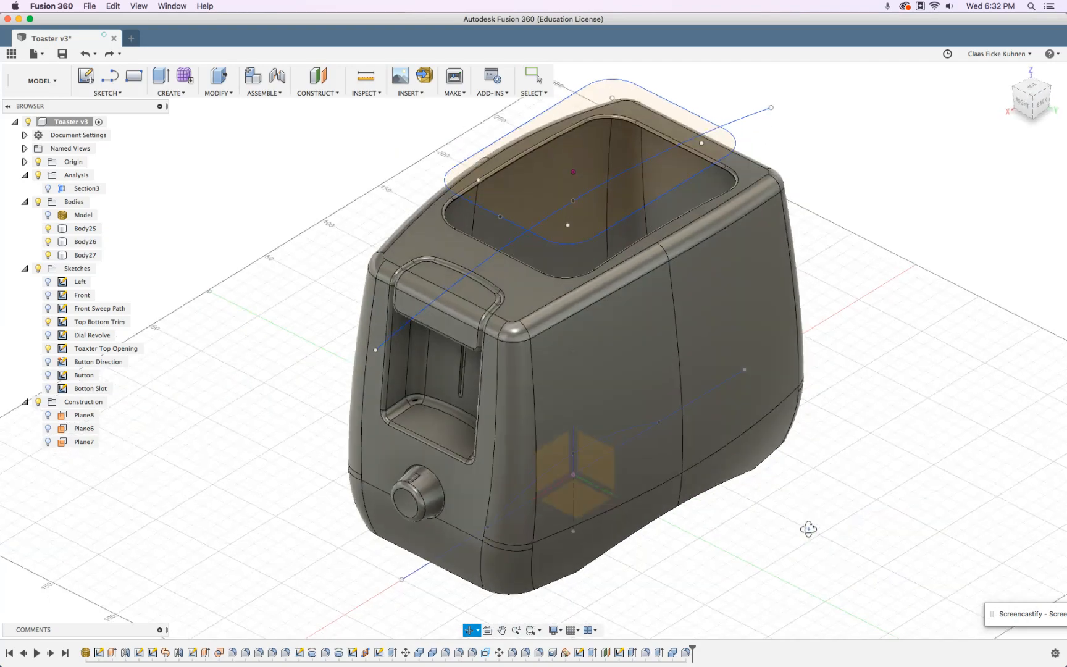
middle_click_drag(762, 527, 753, 497, "shift")
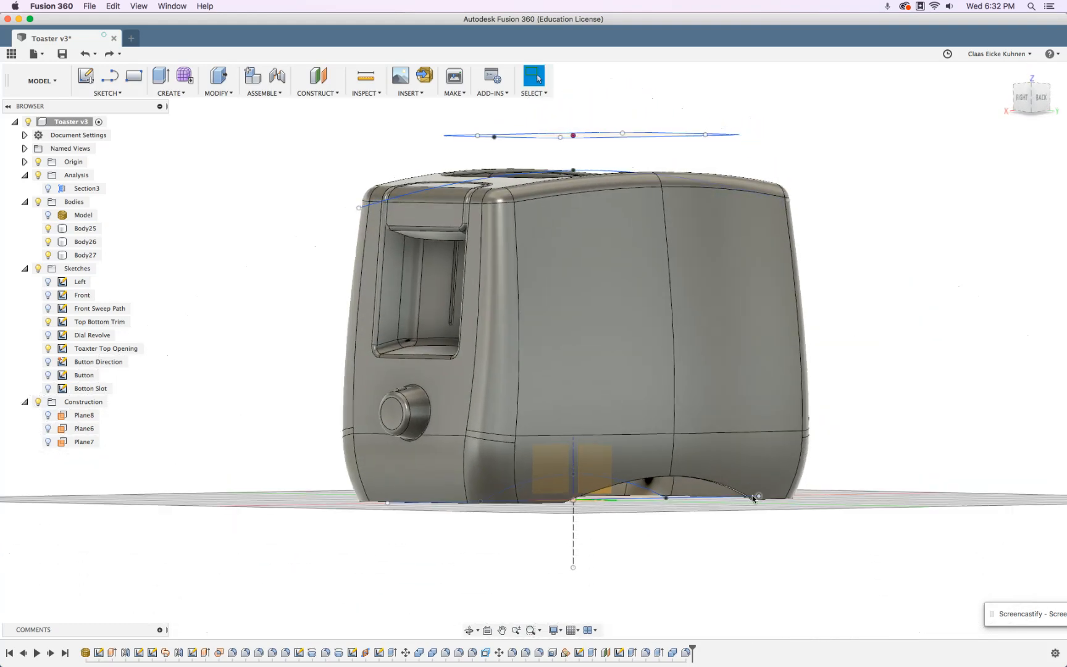
left_click(685, 489)
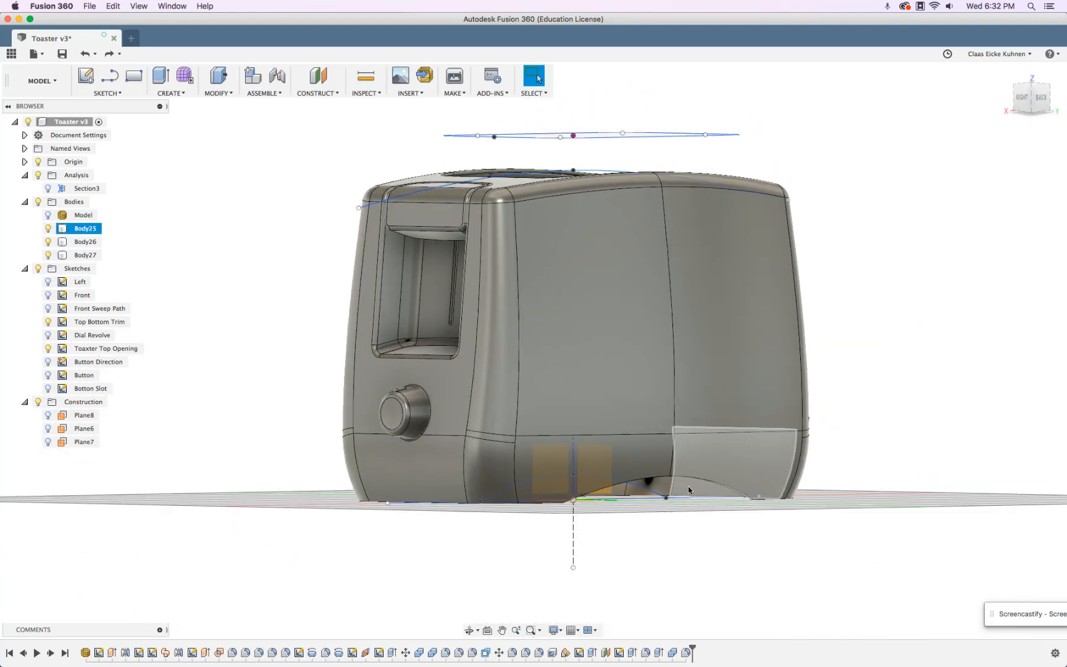
middle_click_drag(902, 514, 851, 509, "shift")
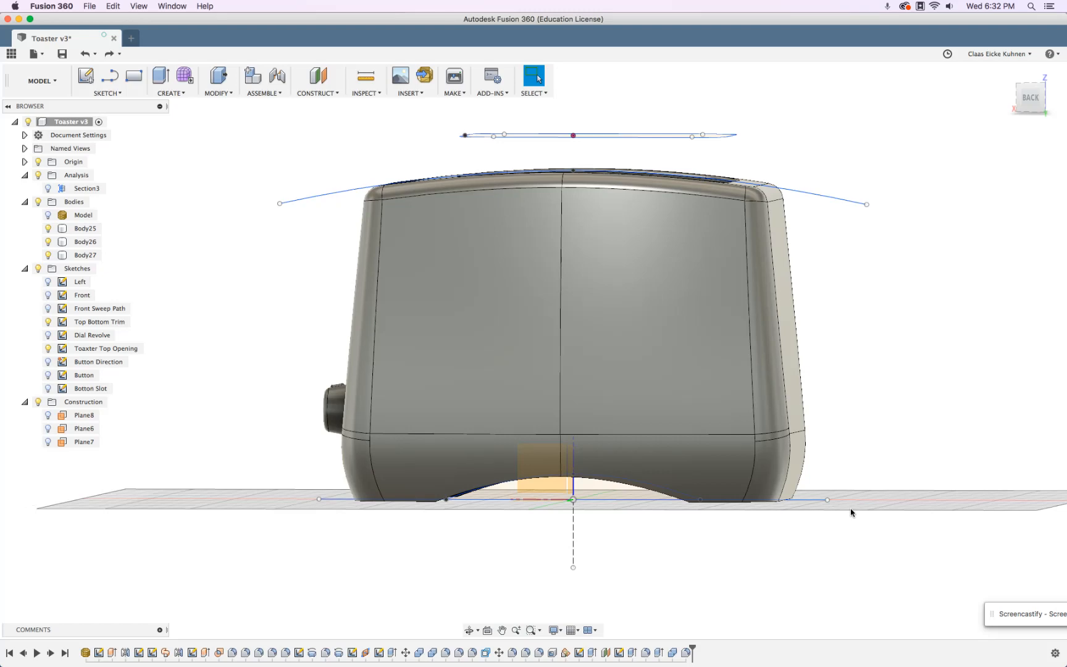
middle_click_drag(845, 507, 872, 420, "shift")
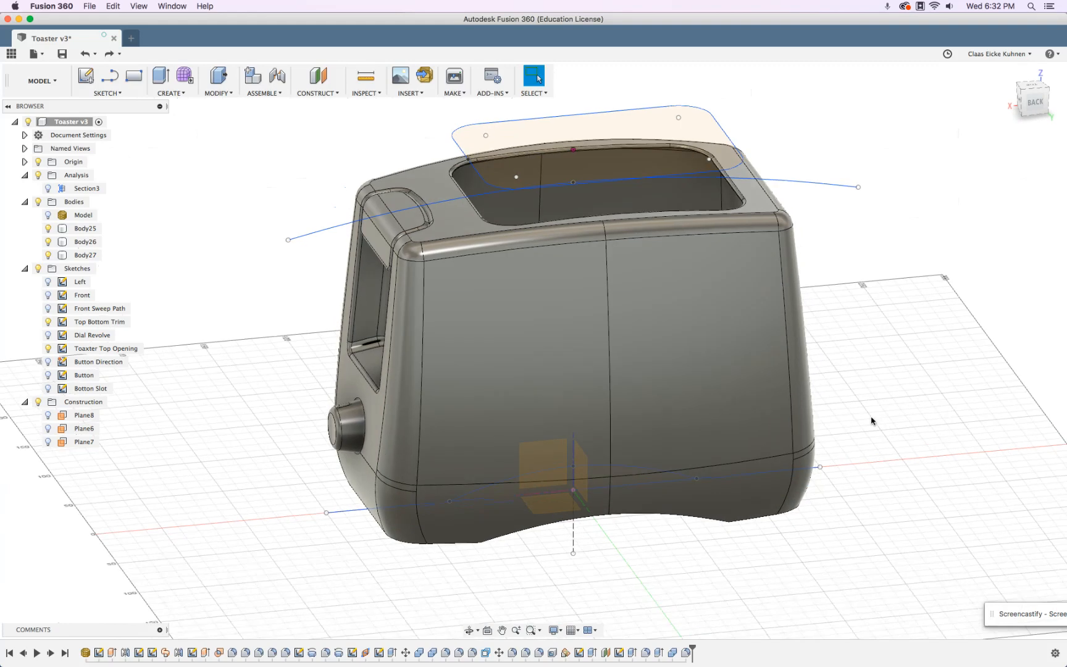